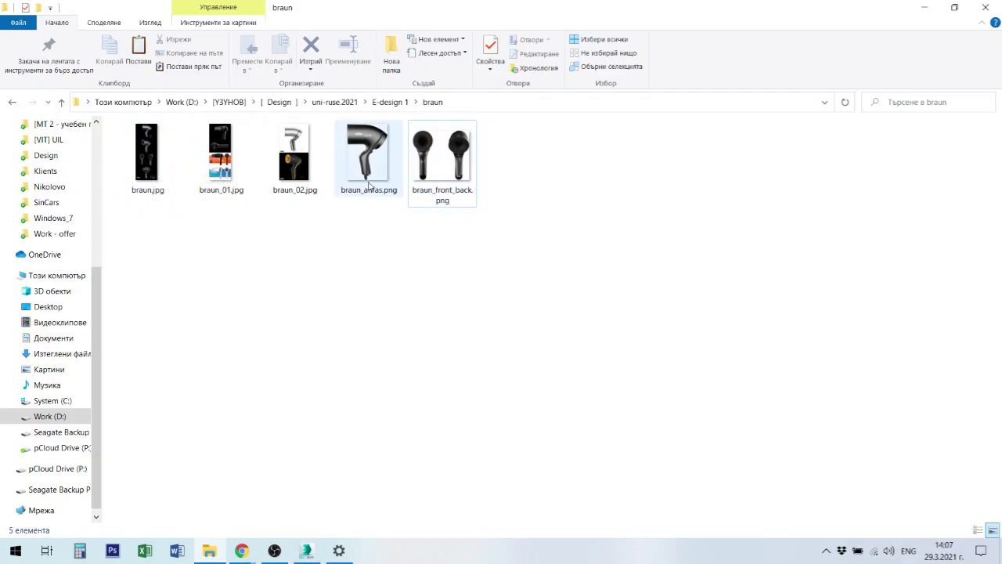
# - Preview the braun reference images in the photo viewer: braun_01, braun_02, braun_anfas and front/back views
pyautogui.doubleClick(147, 152)
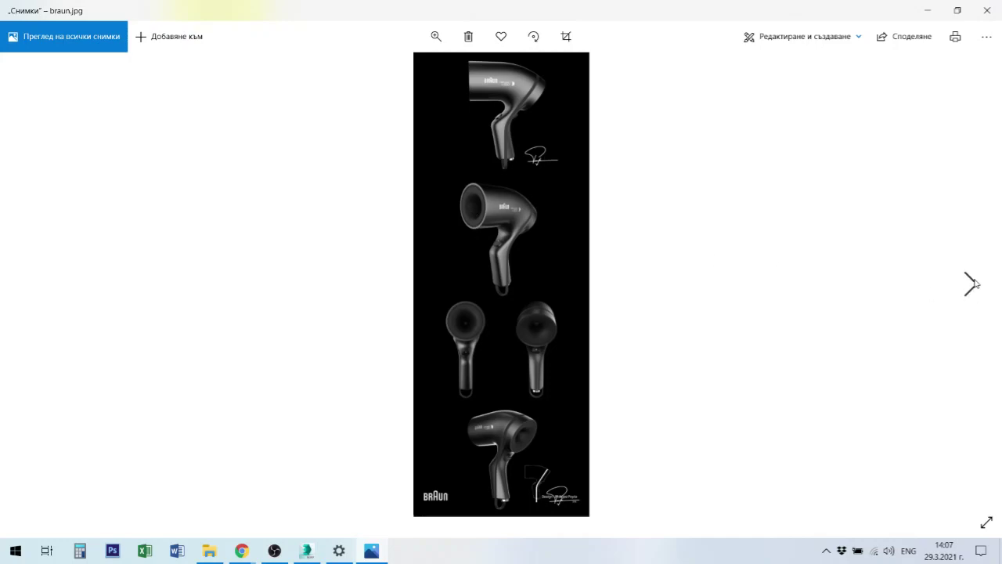
pyautogui.click(975, 285)
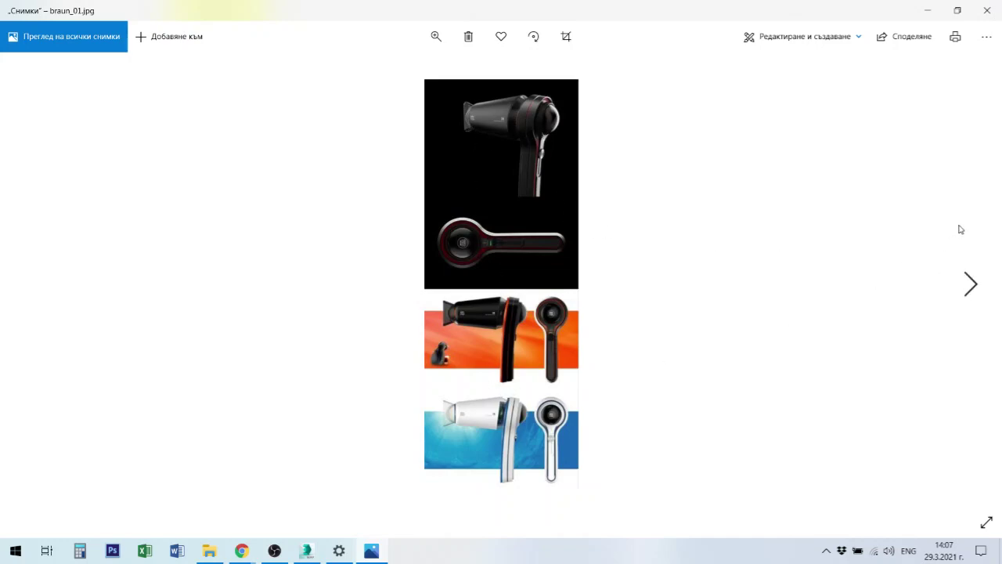
pyautogui.click(971, 286)
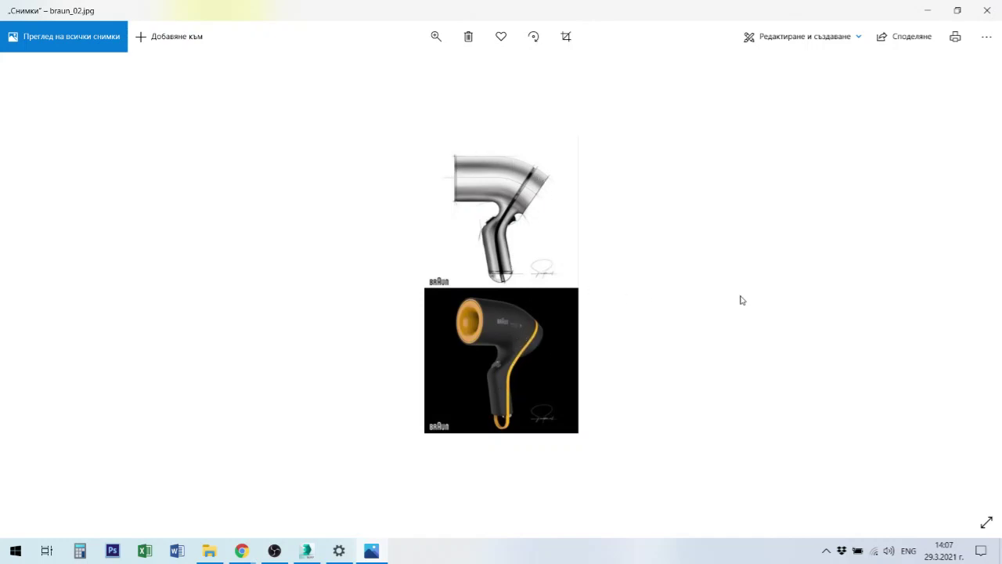
pyautogui.click(972, 286)
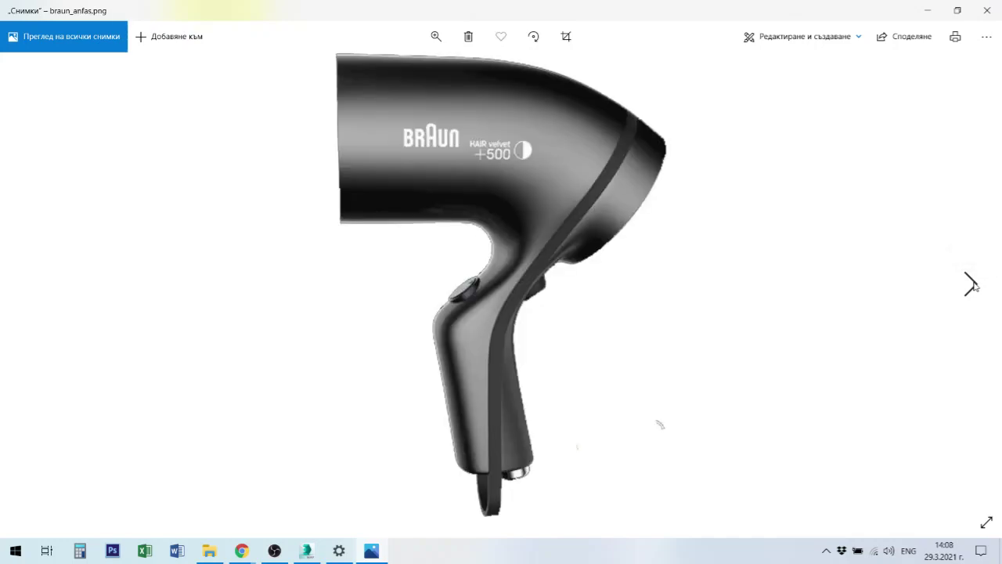
pyautogui.click(974, 286)
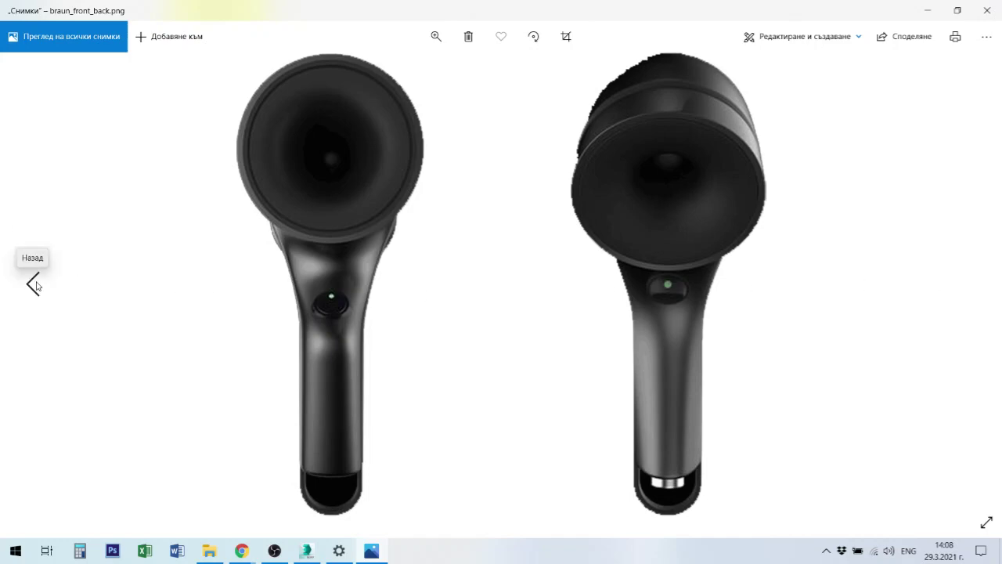
pyautogui.click(35, 286)
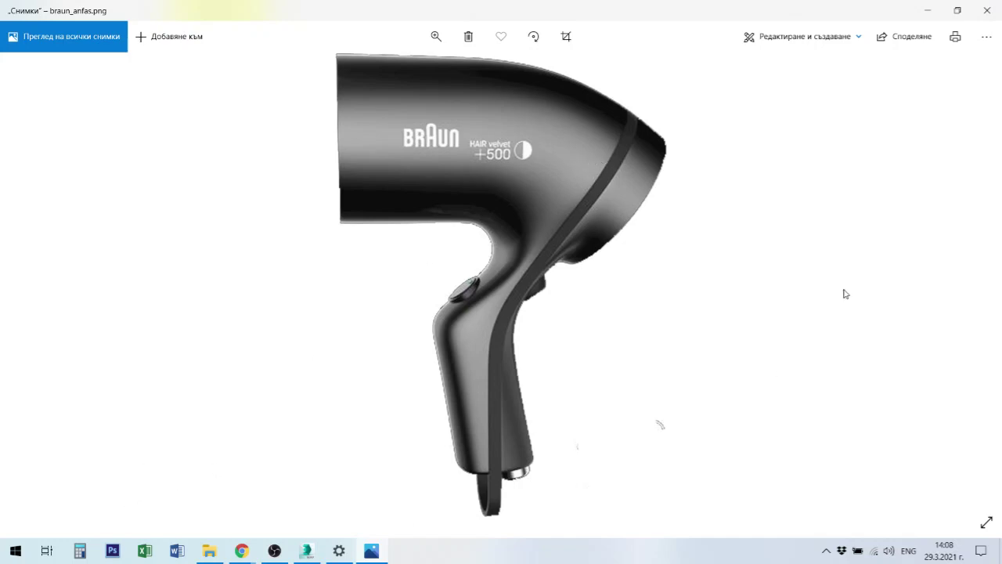
pyautogui.click(975, 287)
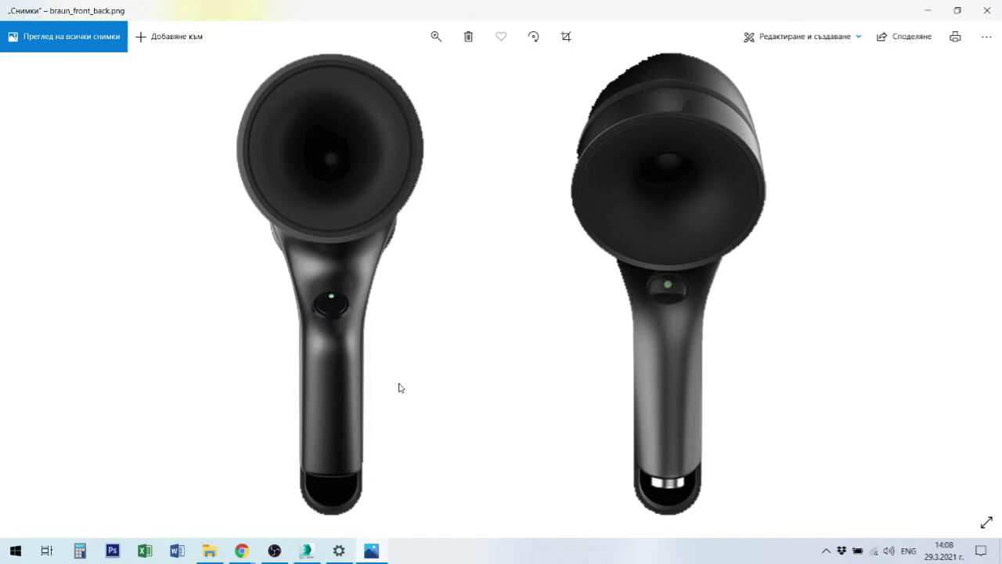
pyautogui.click(986, 10)
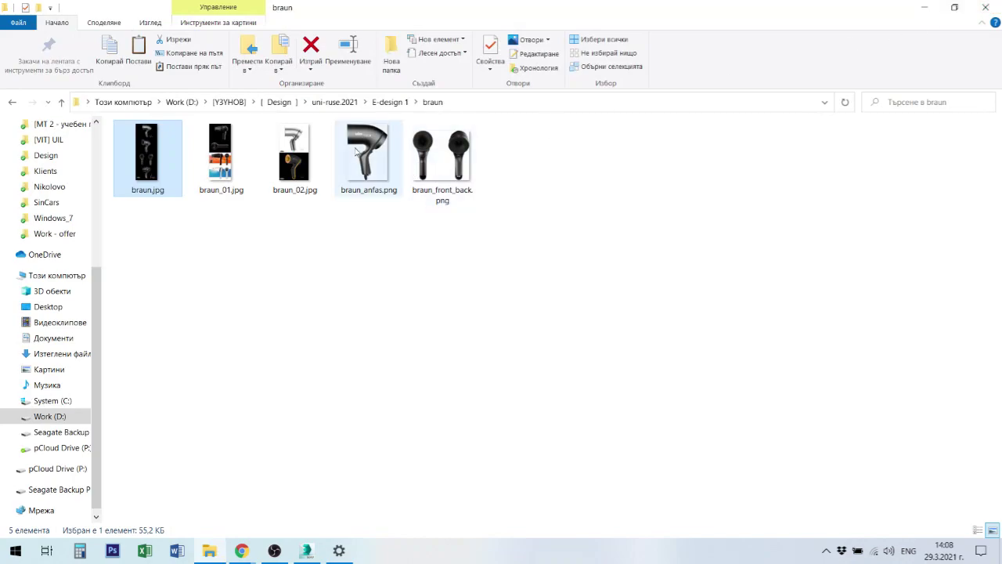
# - Compare the image sizes of braun_anfas.png and braun_front_back.png
pyautogui.click(366, 152)
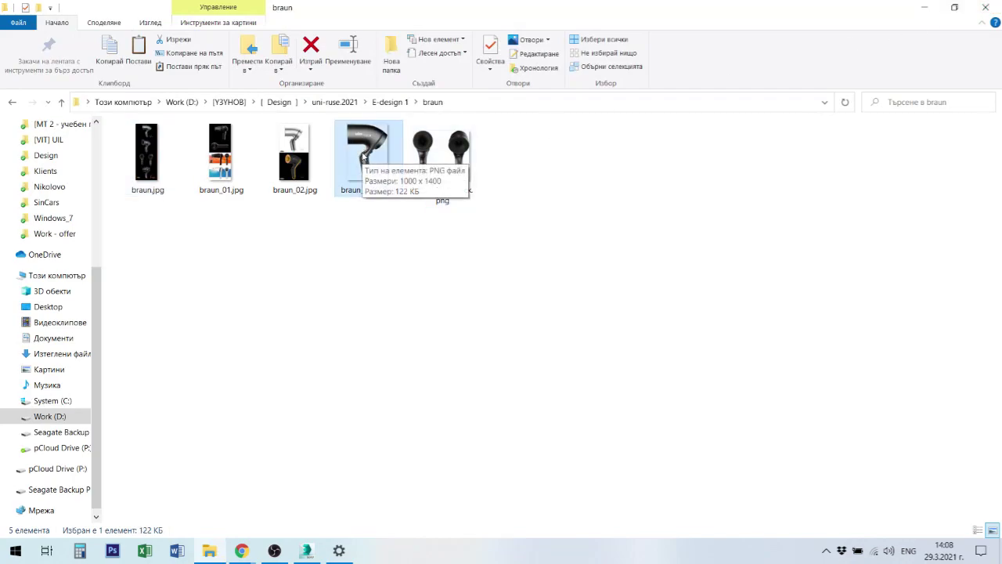
pyautogui.moveTo(367, 155)
pyautogui.click(473, 304)
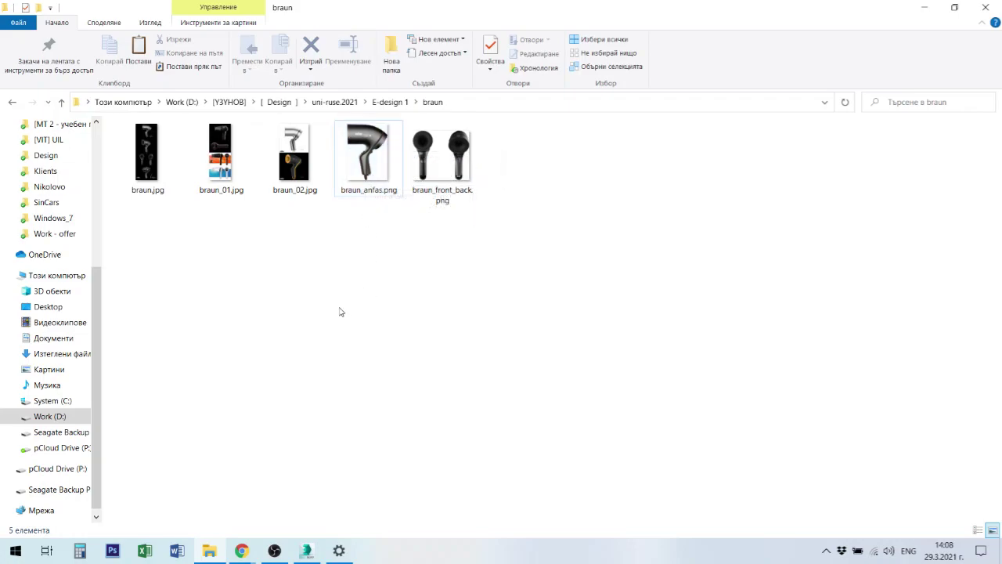
pyautogui.click(441, 155)
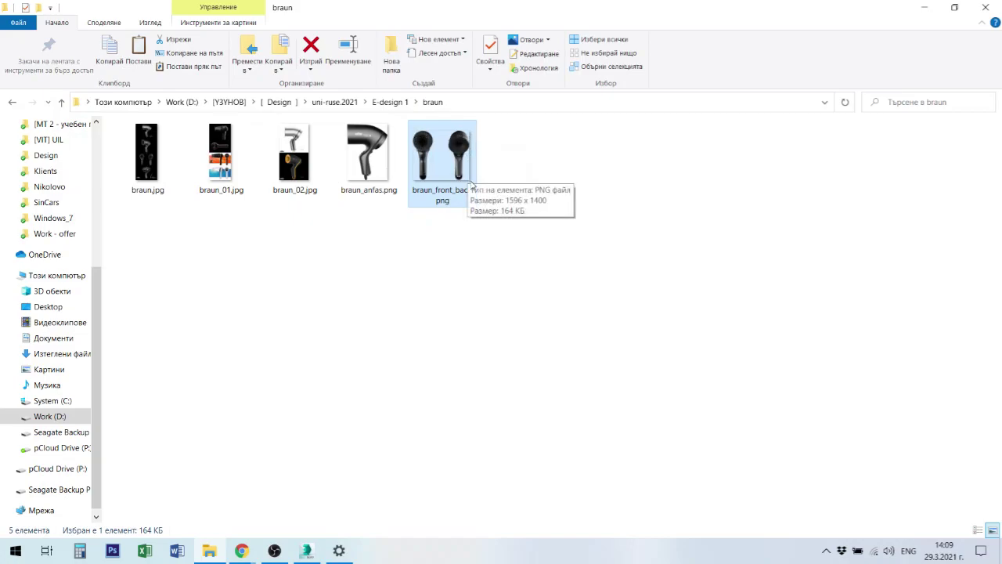
pyautogui.click(371, 153)
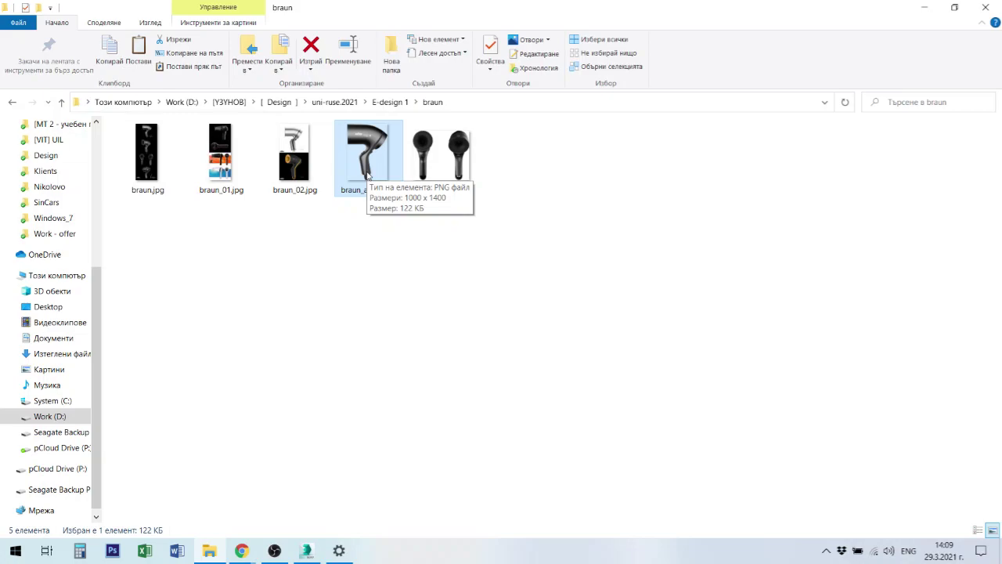
pyautogui.click(431, 166)
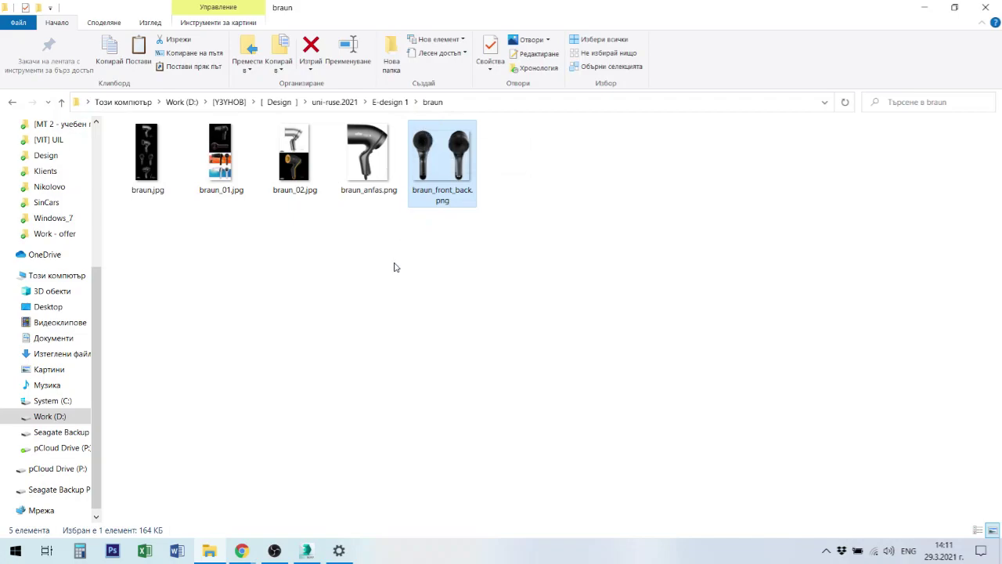
pyautogui.click(326, 242)
# - Go back into the braun folder under E-design 1 and switch to the empty 3ds Max scene
pyautogui.click(389, 103)
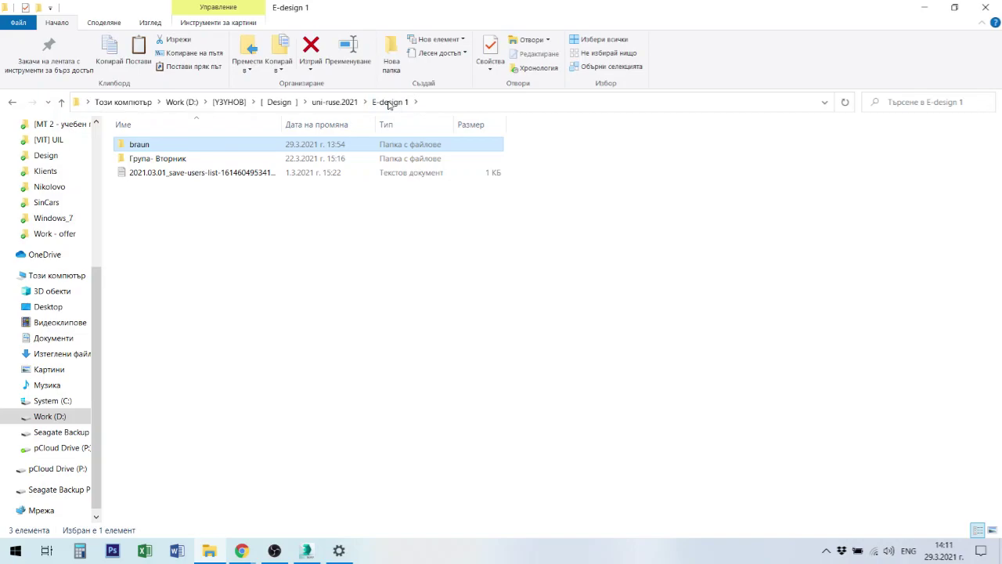
pyautogui.doubleClick(157, 152)
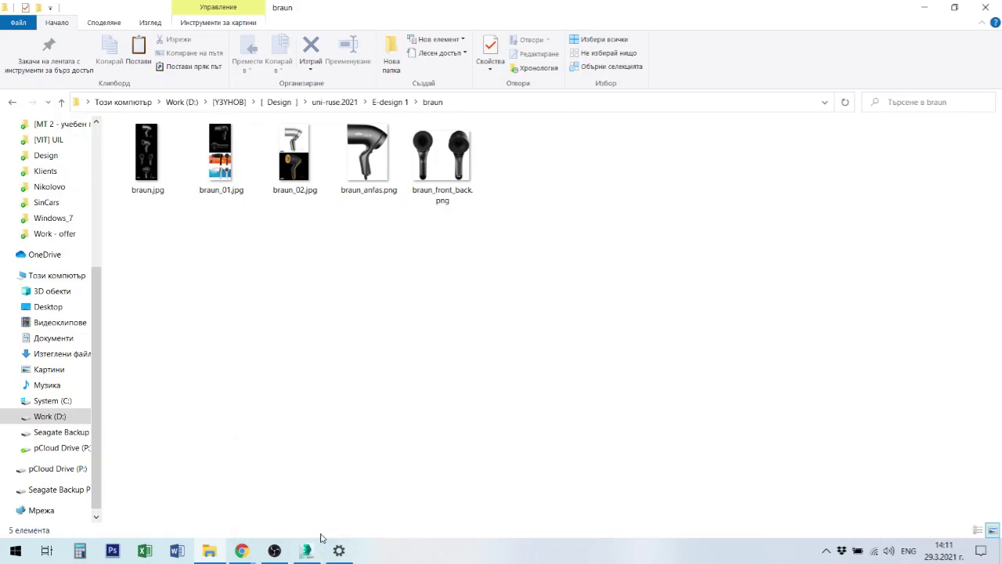
pyautogui.click(307, 552)
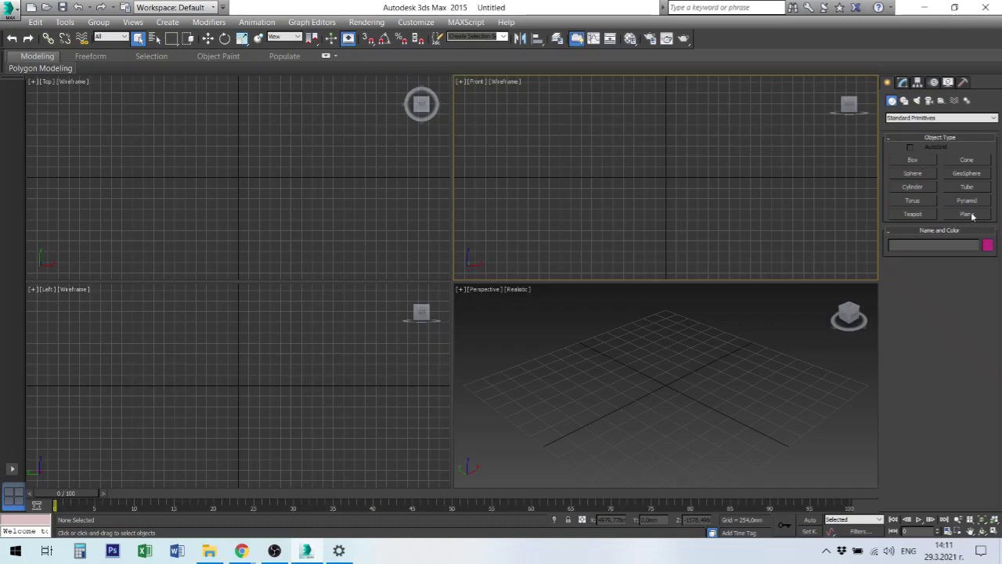
# - Draw Box001 in the Front viewport and set its height to 1 mm
pyautogui.click(912, 162)
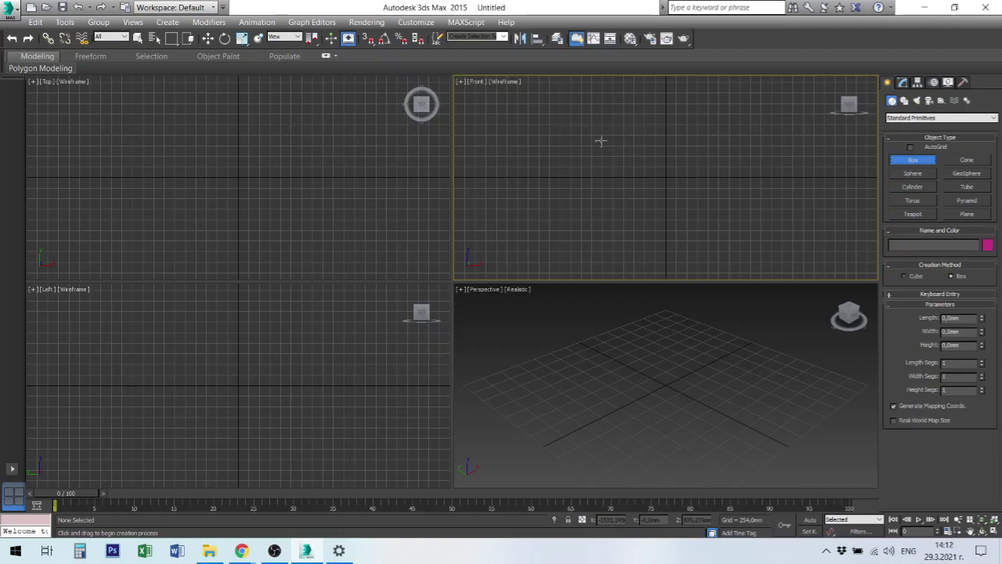
pyautogui.moveTo(626, 114)
pyautogui.mouseDown()
pyautogui.moveTo(632, 159)
pyautogui.moveTo(694, 169)
pyautogui.mouseUp()
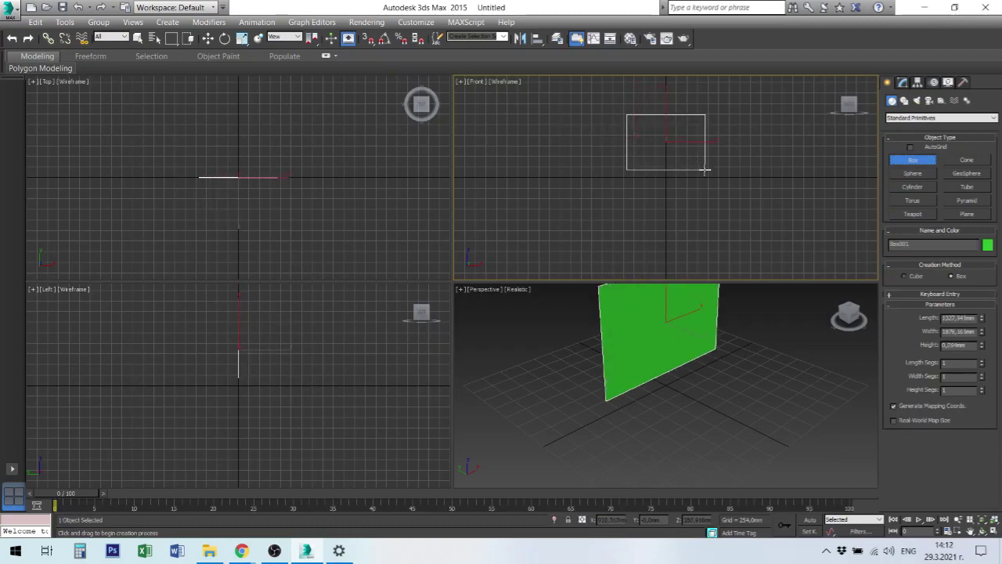
pyautogui.click(707, 157)
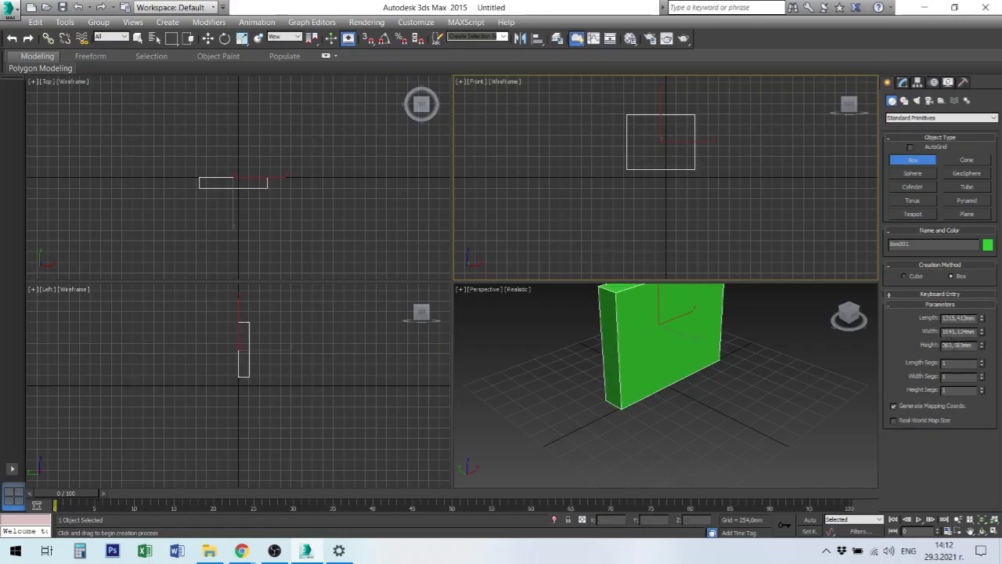
pyautogui.doubleClick(949, 345)
pyautogui.write('10')
pyautogui.press('Return')
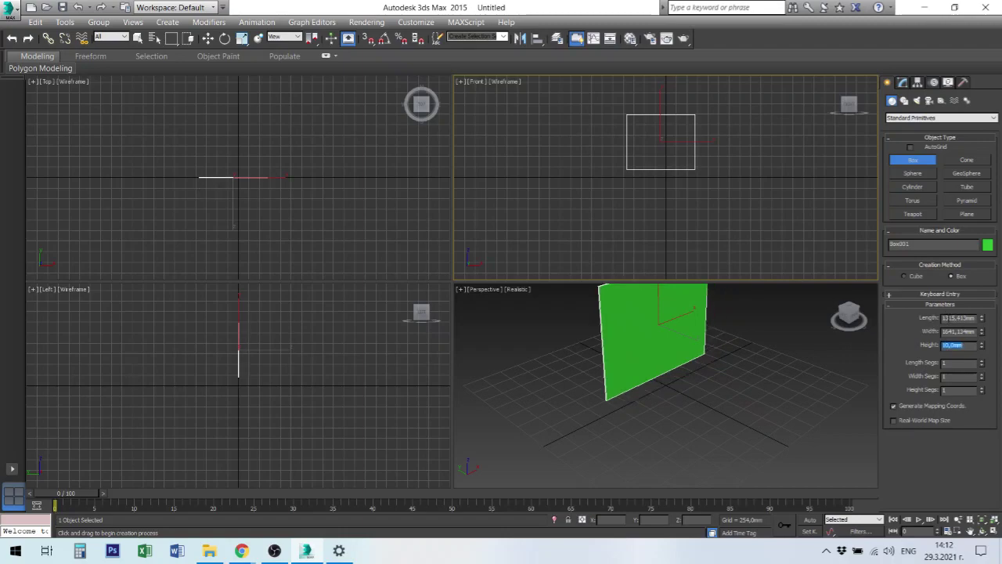
pyautogui.write('1')
pyautogui.press('Return')
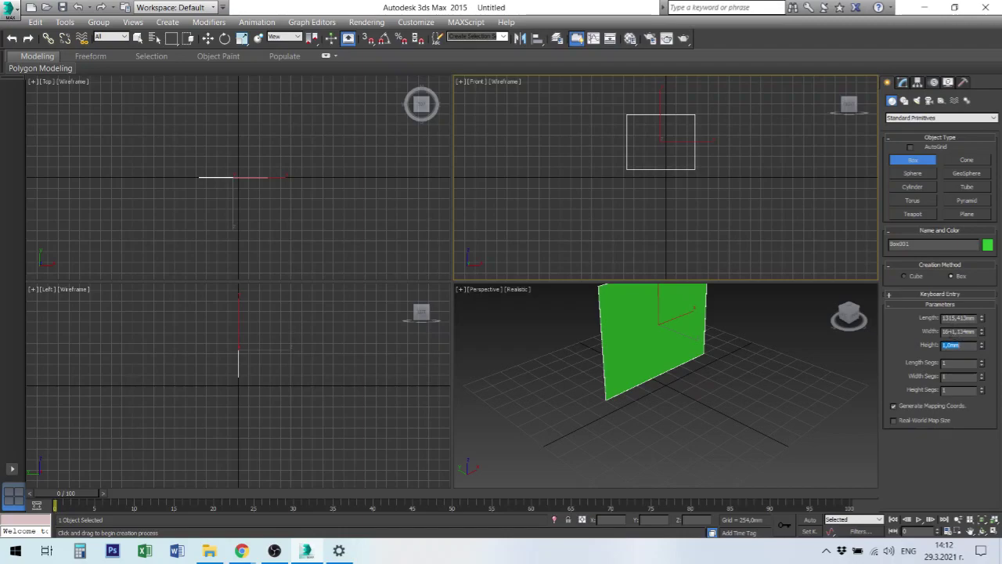
# - Enter an initial width of 1504 mm and length of 1400 mm for Box001
pyautogui.doubleClick(953, 331)
pyautogui.write('15')
pyautogui.write('0')
pyautogui.write('4')
pyautogui.hotkey('shift', 'Tab')
pyautogui.write('1400')
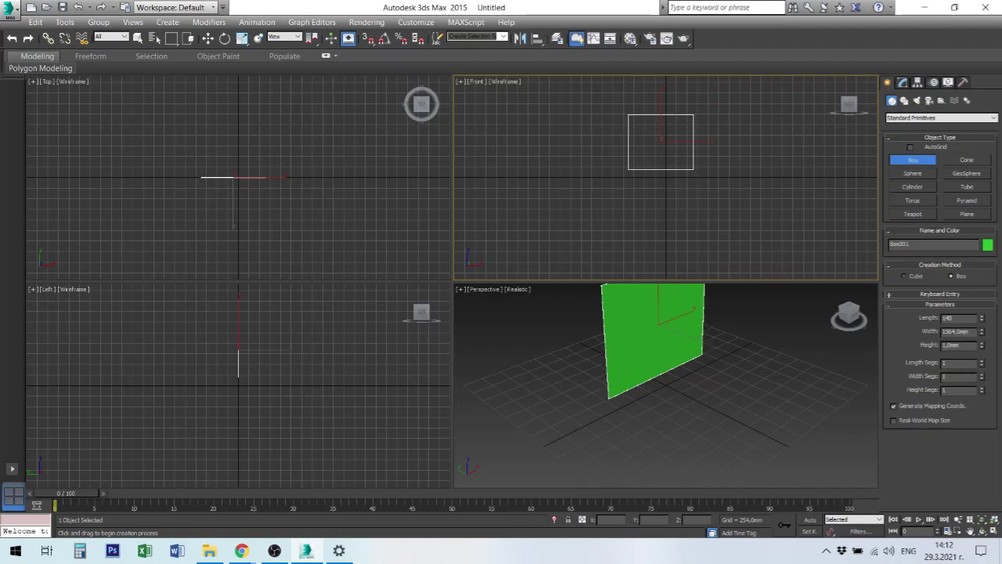
pyautogui.press('Return')
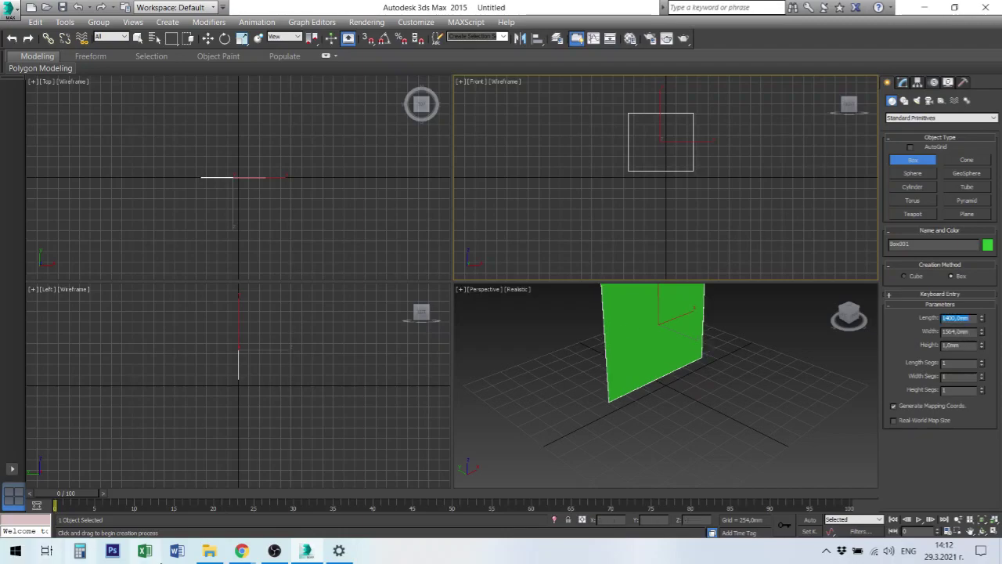
# - Check the reference folder, then correct Box001 to 159 mm wide and 140 mm long
pyautogui.click(208, 552)
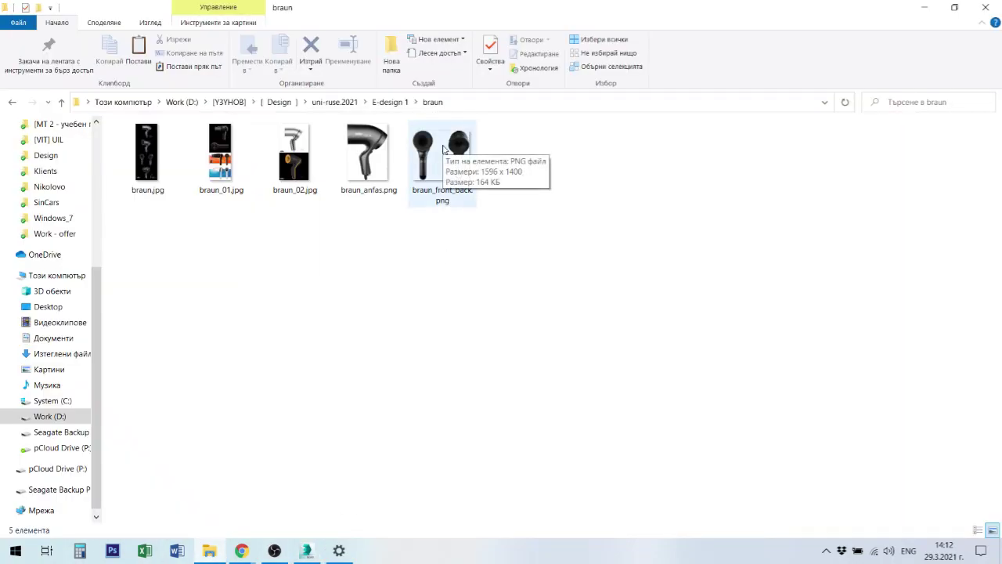
pyautogui.click(313, 556)
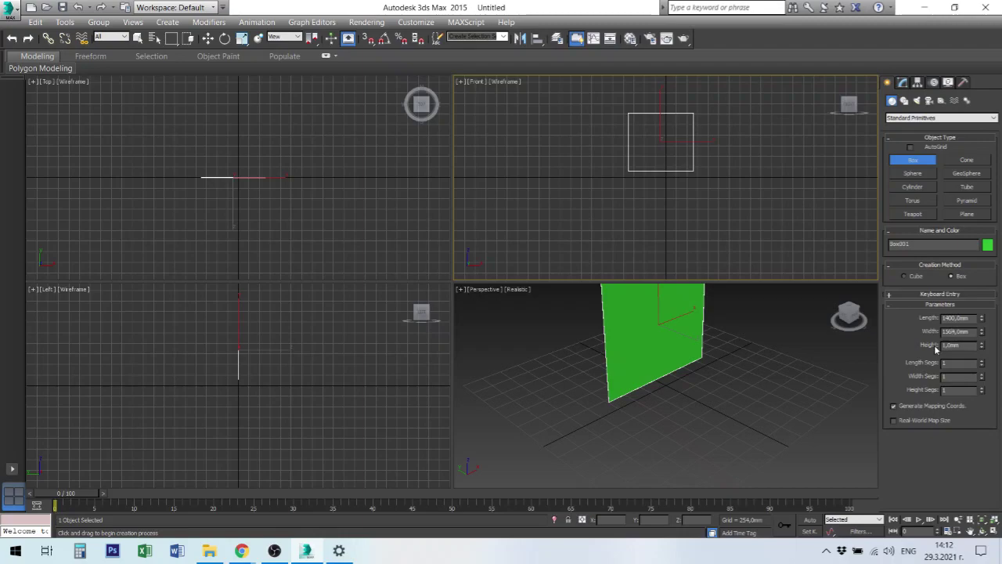
pyautogui.press('BackSpace')
pyautogui.write('9')
pyautogui.write('0')
pyautogui.write(',')
pyautogui.click(957, 318)
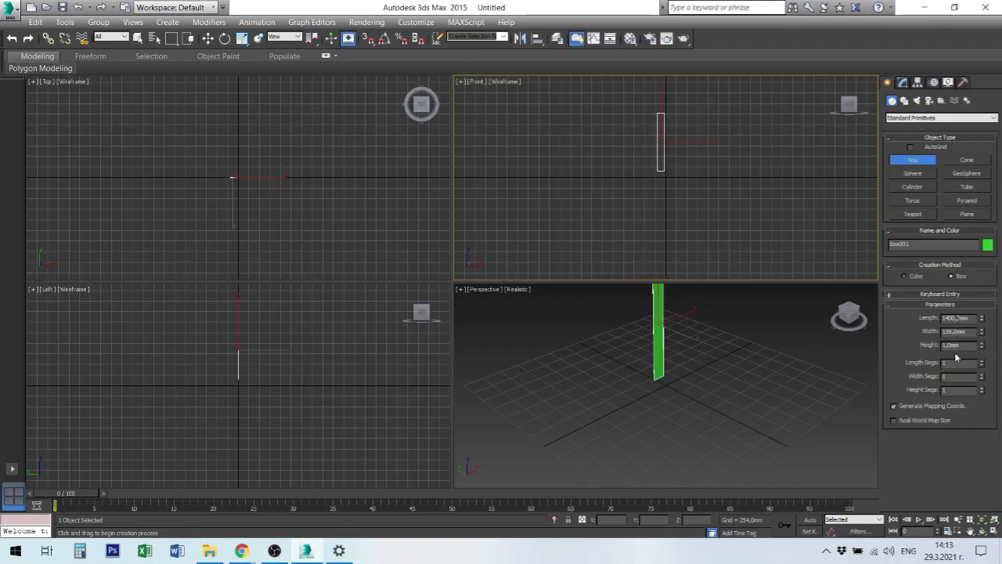
pyautogui.press('BackSpace')
pyautogui.write(',')
pyautogui.press('BackSpace')
pyautogui.write(',')
pyautogui.press('Return')
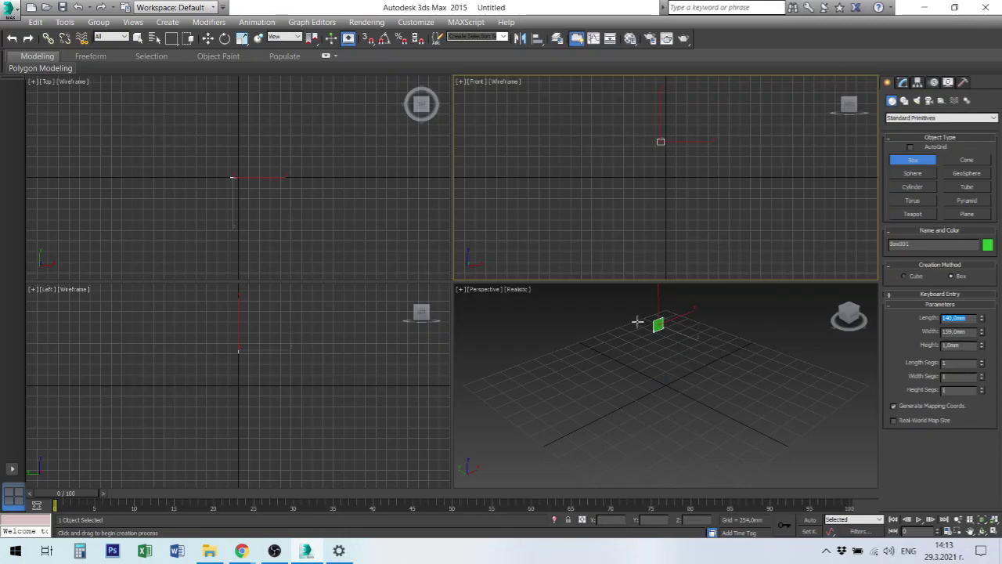
# - Exit box creation and switch to Select and Move from the quad menu
pyautogui.rightClick(660, 296)
pyautogui.rightClick(667, 321)
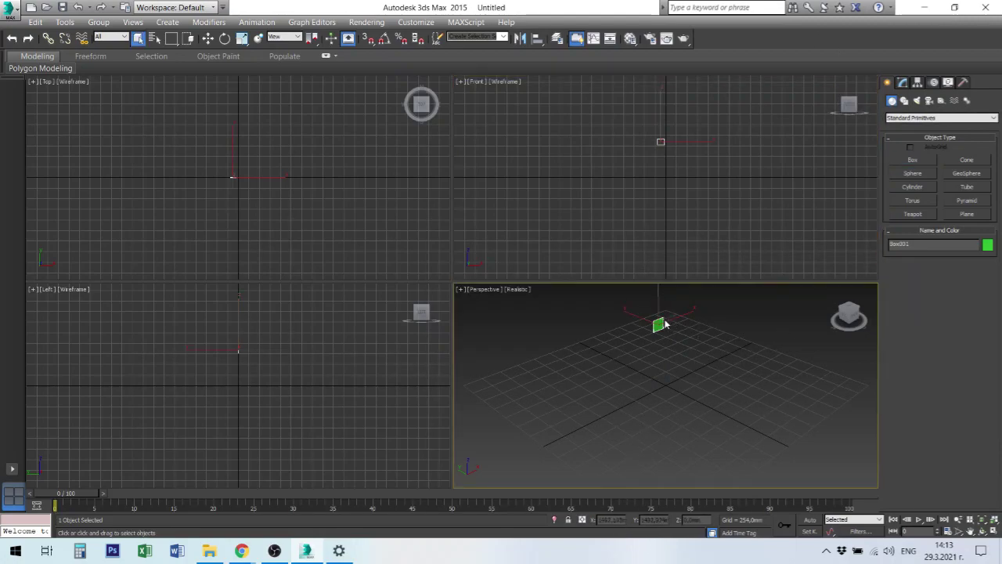
pyautogui.rightClick(664, 323)
pyautogui.click(678, 337)
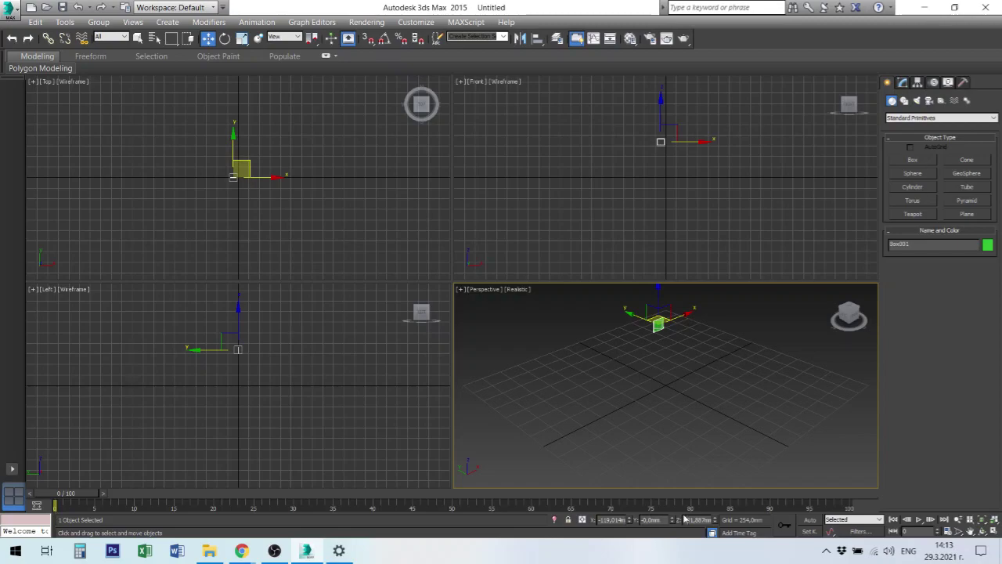
# - Try X positions of -70 mm and then 70 mm for the box
pyautogui.rightClick(706, 400)
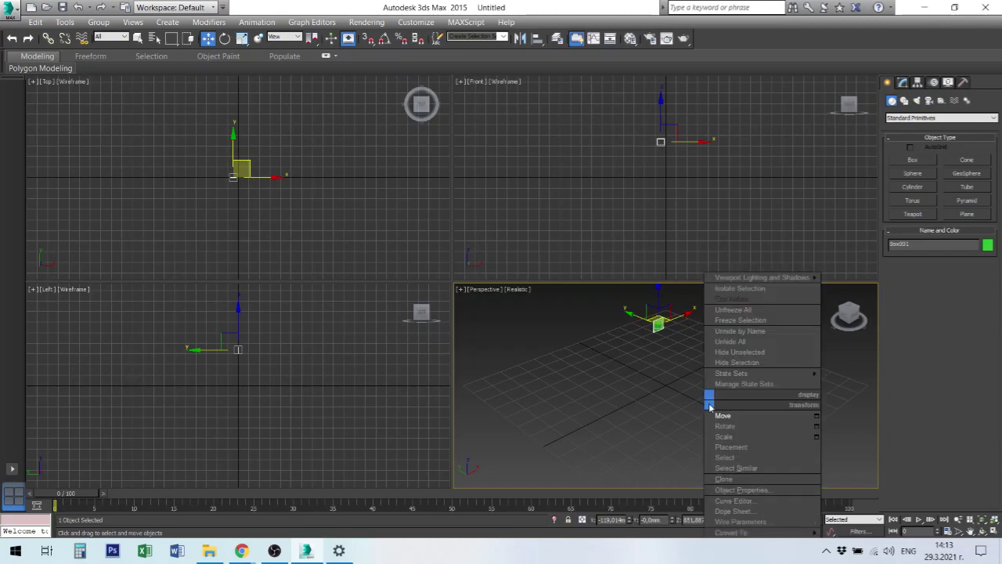
pyautogui.click(618, 521)
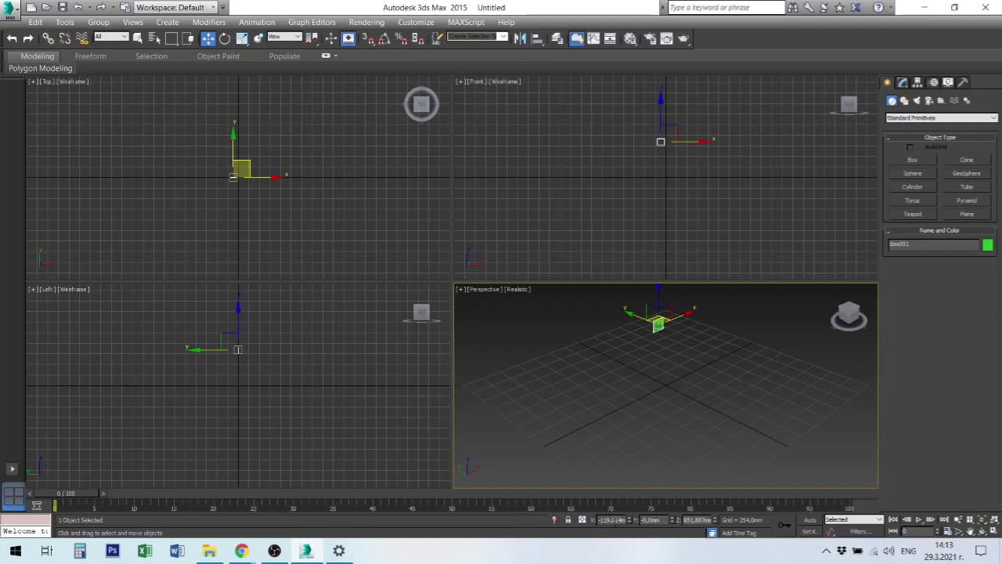
pyautogui.doubleClick(618, 520)
pyautogui.write('-70')
pyautogui.press('Return')
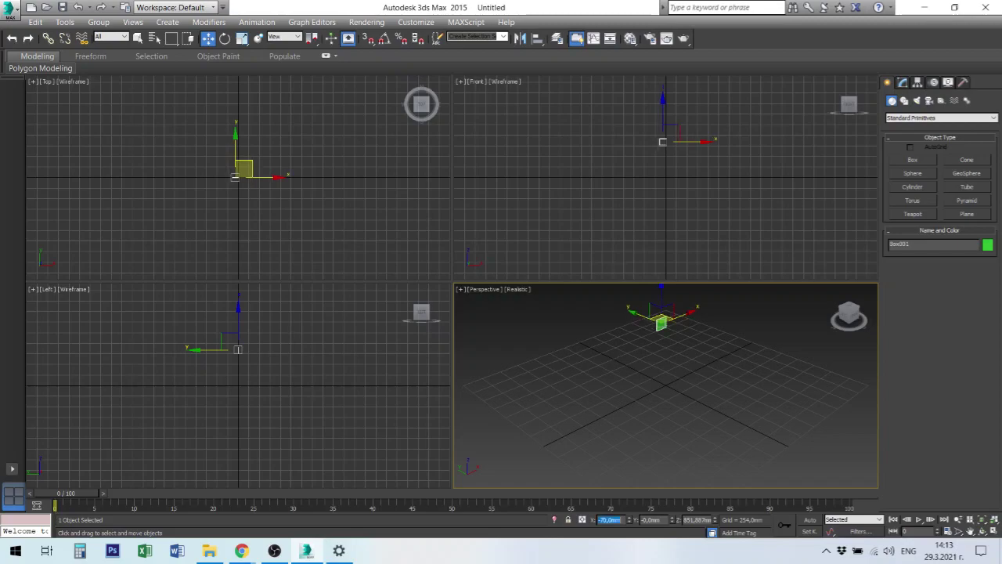
pyautogui.write('70')
pyautogui.press('Return')
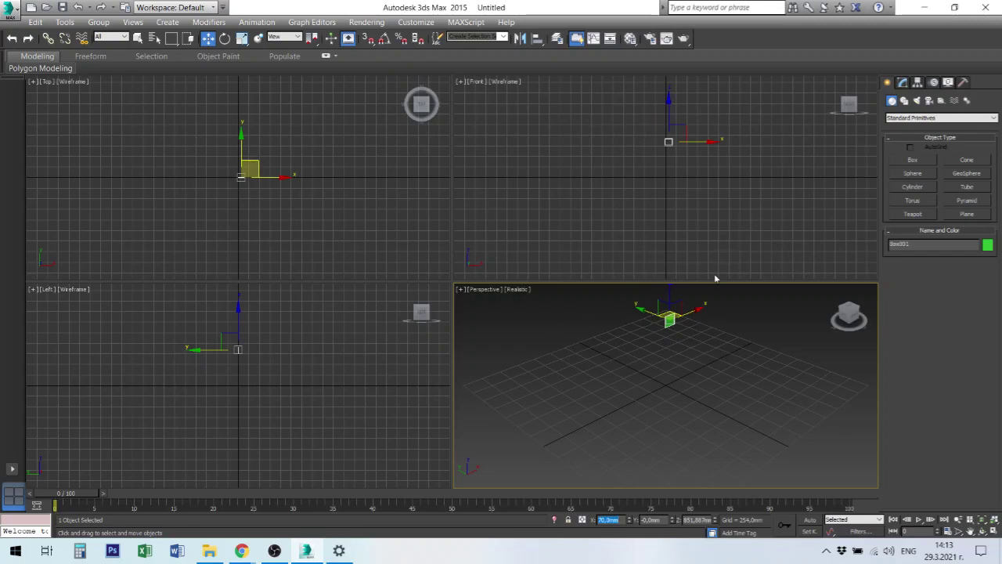
# - Set the box's Z position to 70 mm and its X position to about 159.5 mm
pyautogui.scroll(1, 676, 150)
pyautogui.scroll(2, 678, 155)
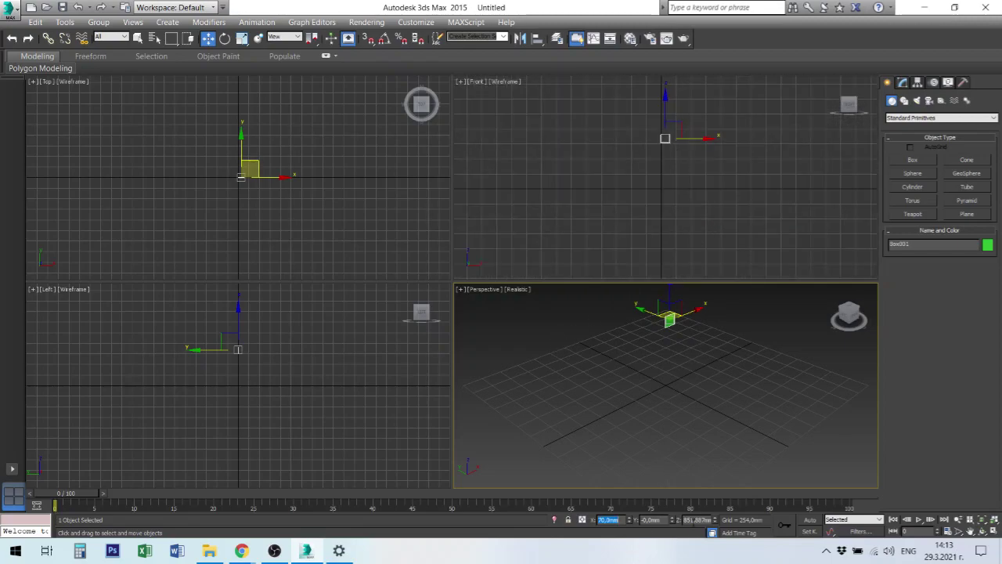
pyautogui.doubleClick(693, 520)
pyautogui.write('70')
pyautogui.press('Return')
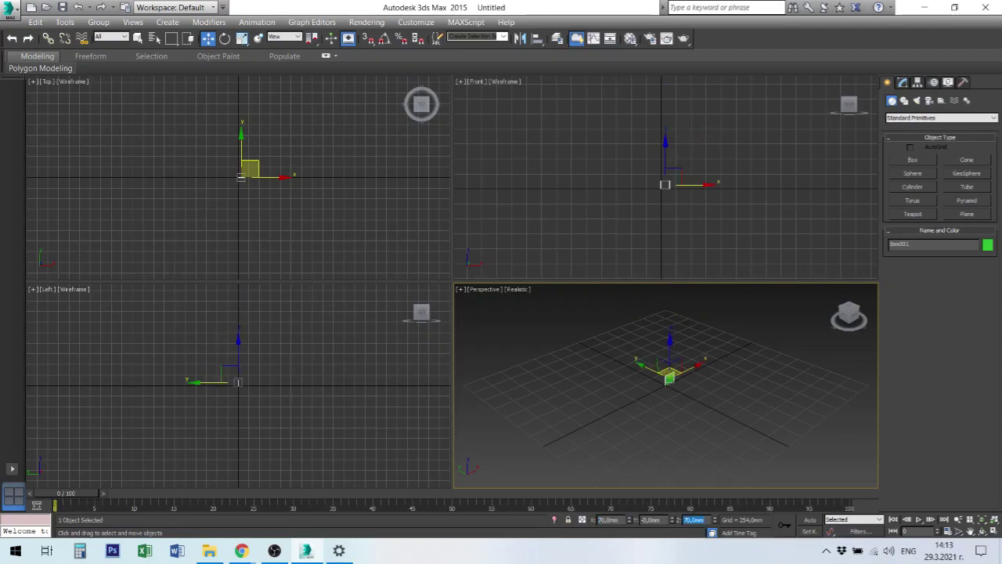
pyautogui.click(618, 520)
pyautogui.doubleClick(608, 519)
pyautogui.write('159,5')
pyautogui.press('Return')
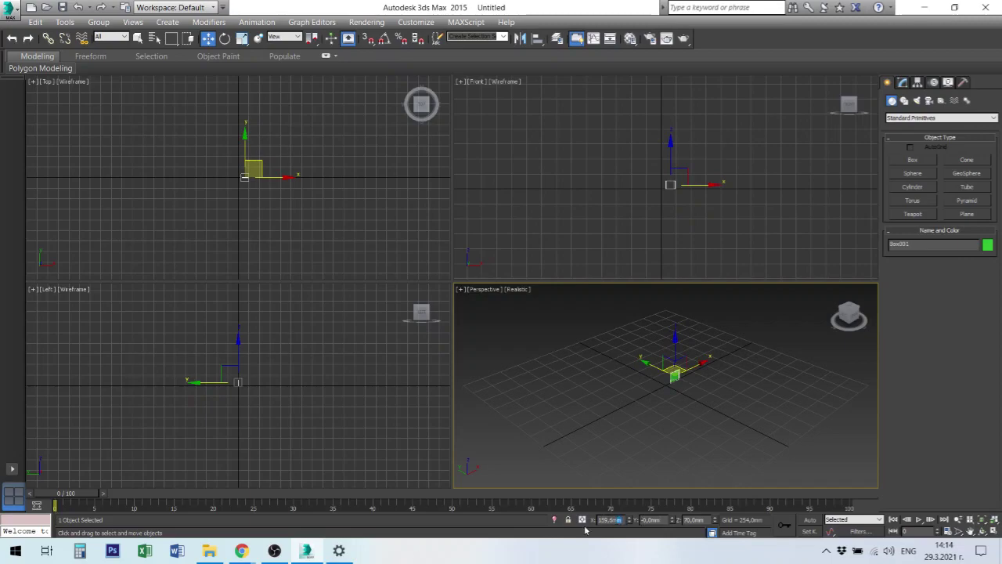
# - Use Calculator to compute 1596/10 and halve it to 79.8
pyautogui.click(84, 550)
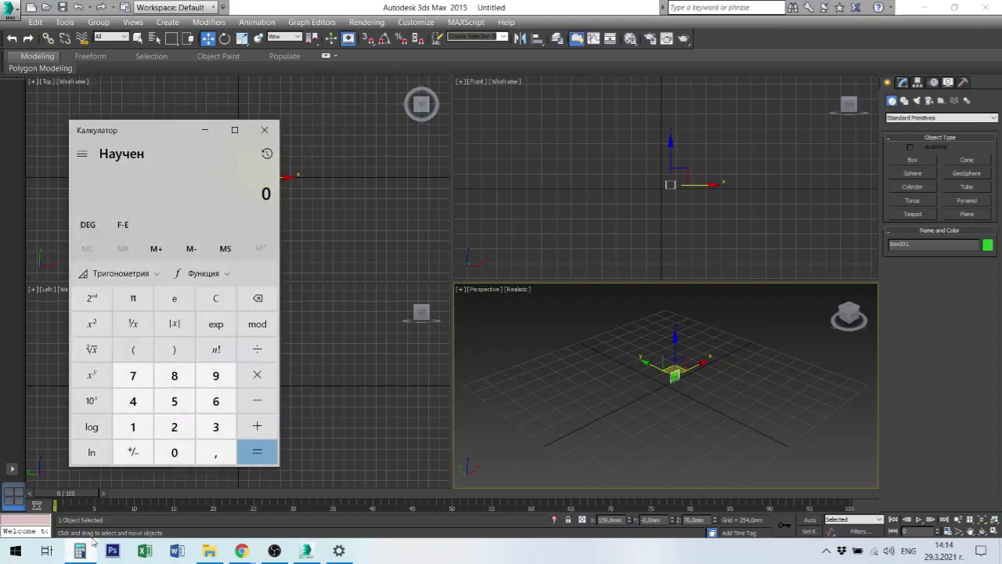
pyautogui.write('15')
pyautogui.write('96')
pyautogui.write('/1')
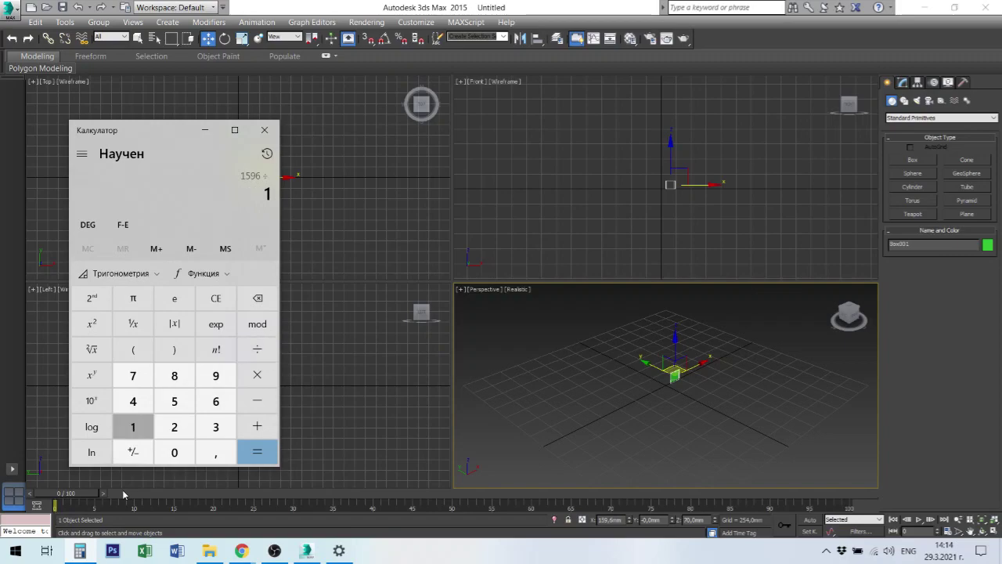
pyautogui.write('0')
pyautogui.press('Return')
pyautogui.write('/2')
pyautogui.press('Return')
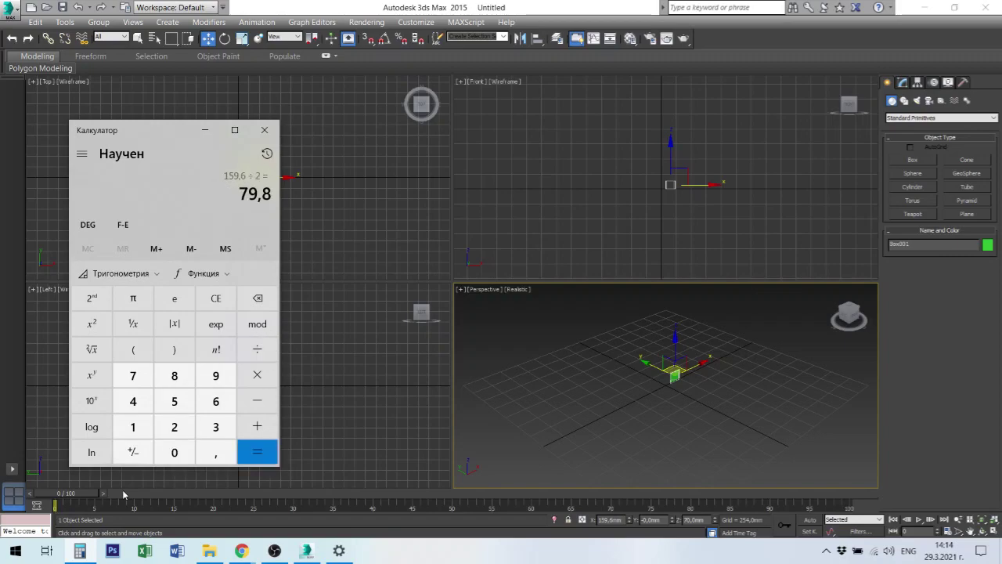
# - Set the box's X position to 79, then centre it at X 0
pyautogui.doubleClick(610, 519)
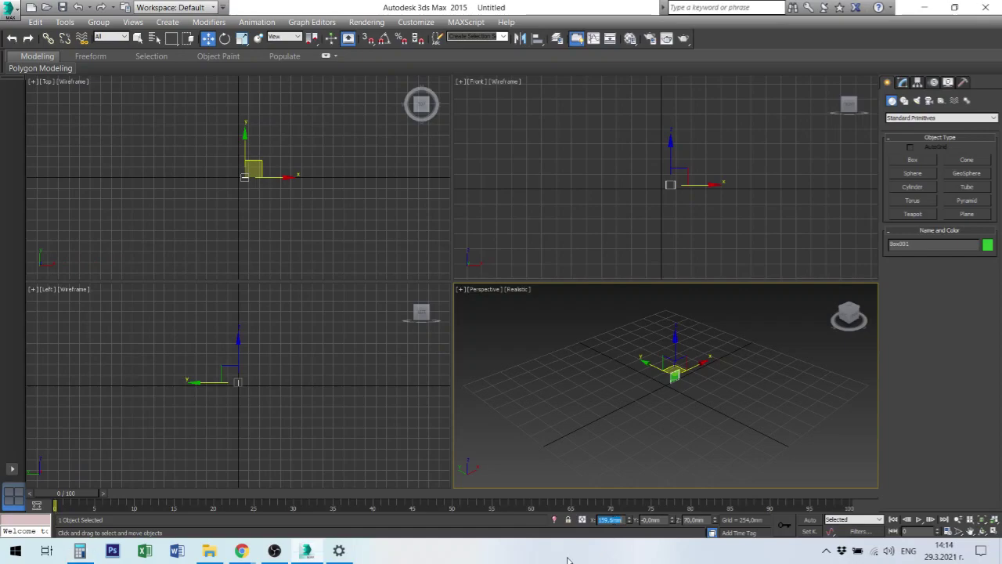
pyautogui.write('79,8')
pyautogui.press('Return')
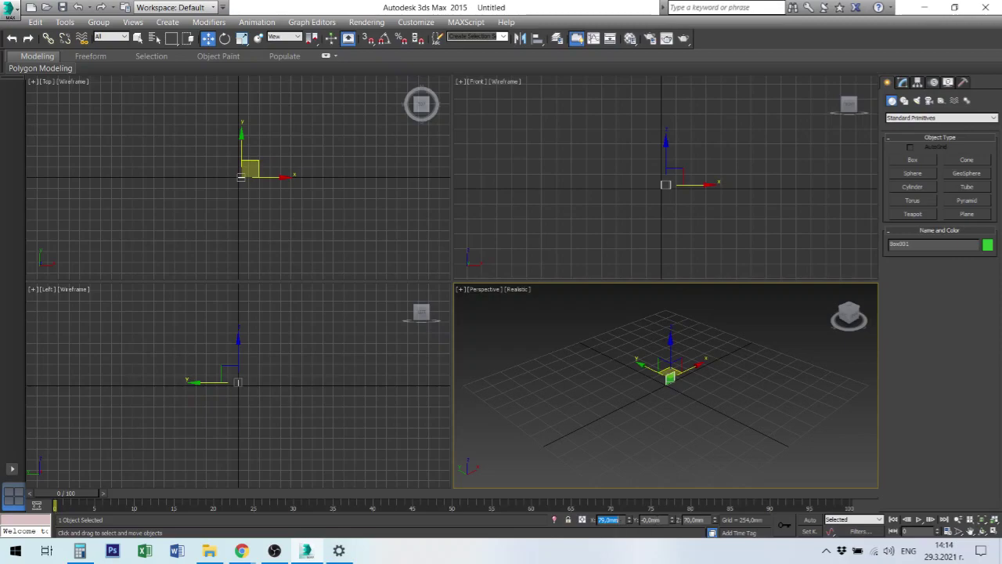
pyautogui.write('0')
pyautogui.press('Return')
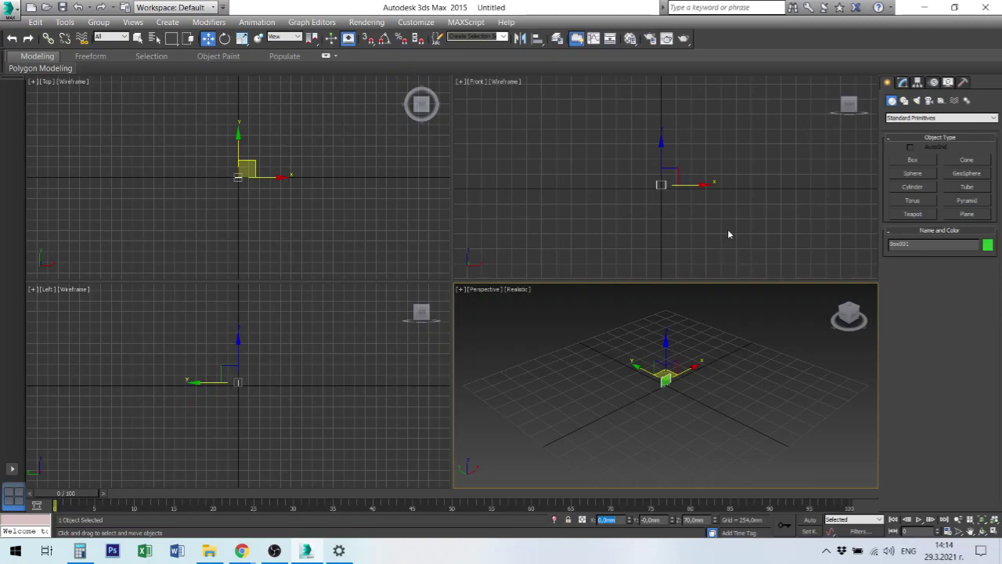
# - Zoom Extents All on the green plate, cancel a trial move, and zoom out in Perspective and Left views
pyautogui.click(728, 234)
pyautogui.click(994, 520)
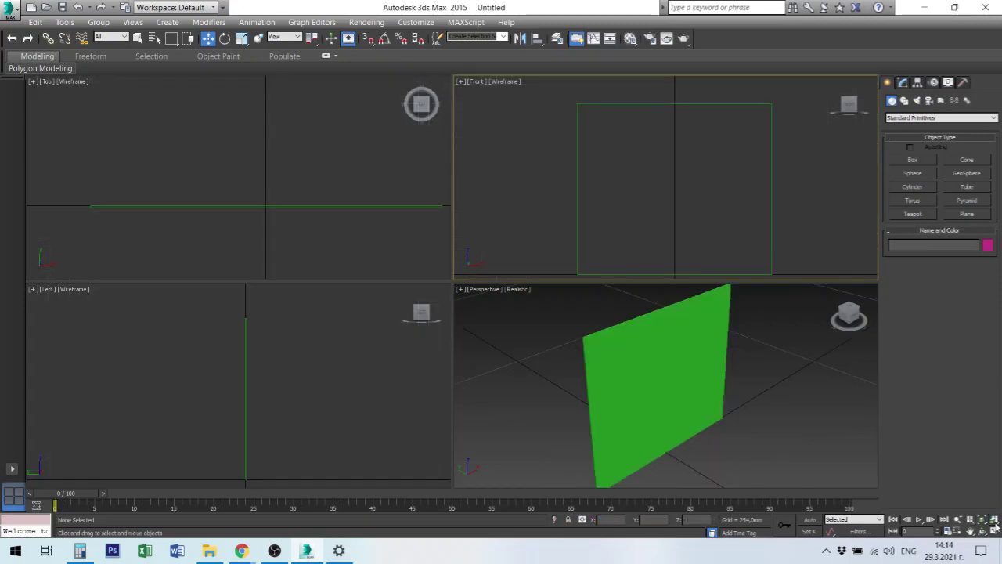
pyautogui.click(662, 438)
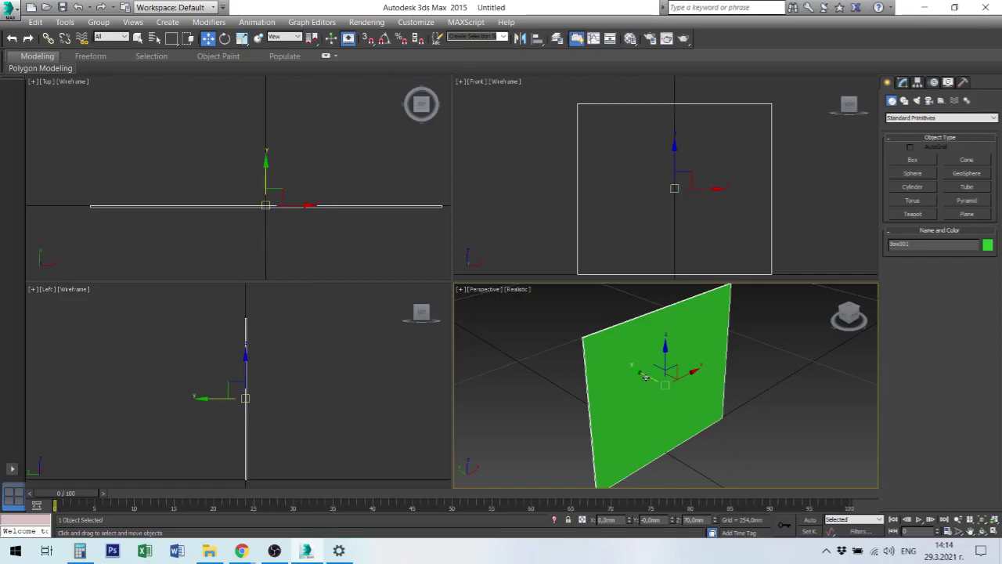
pyautogui.moveTo(644, 376); pyautogui.dragTo(570, 351)
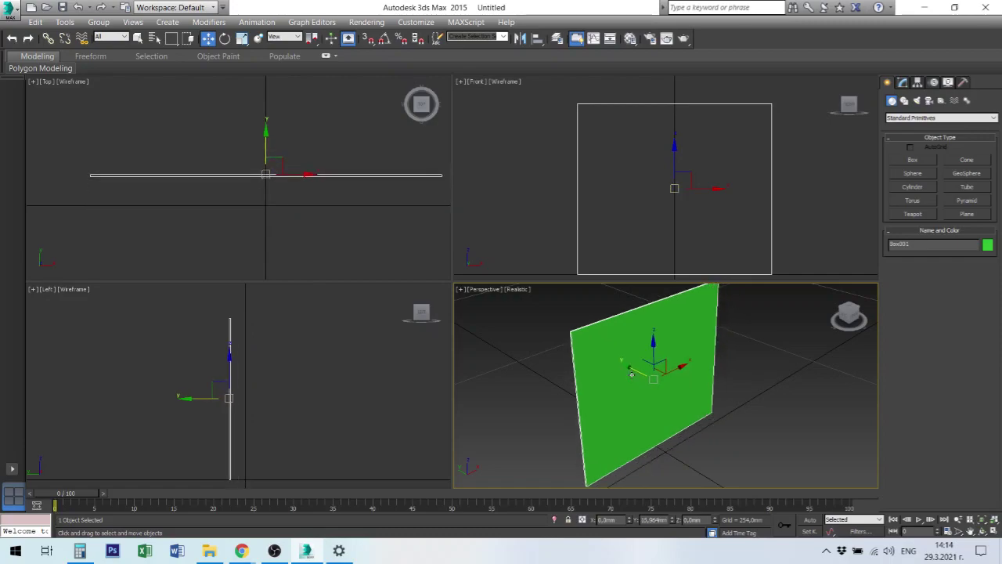
pyautogui.rightClick(574, 354)
pyautogui.click(752, 415)
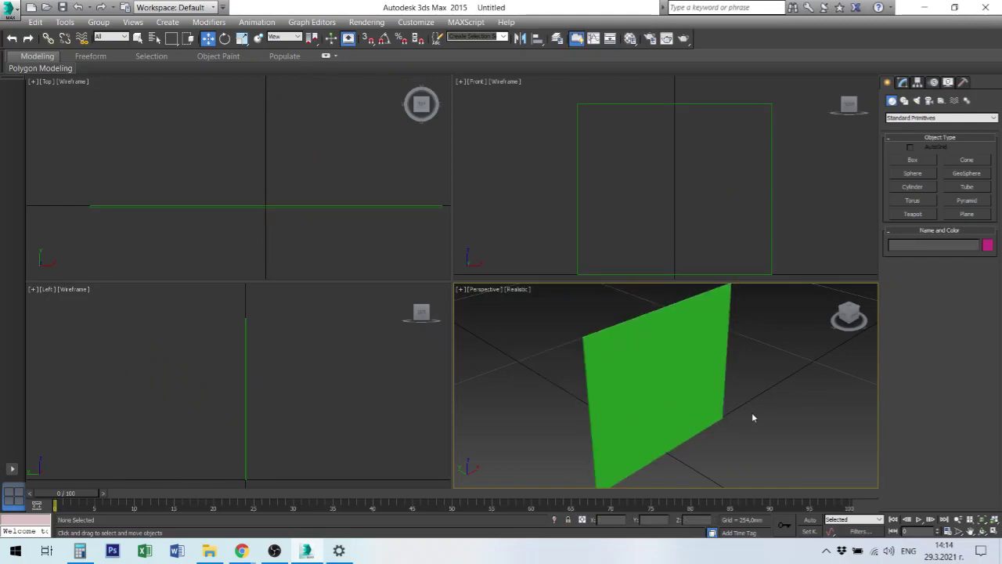
pyautogui.scroll(-3, 691, 398)
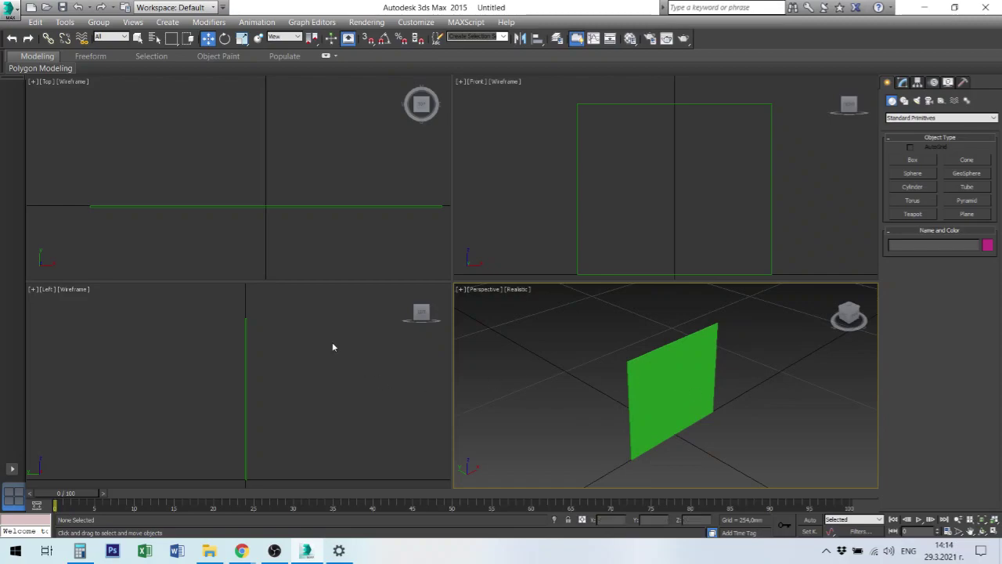
pyautogui.click(307, 356)
pyautogui.scroll(-2, 305, 361)
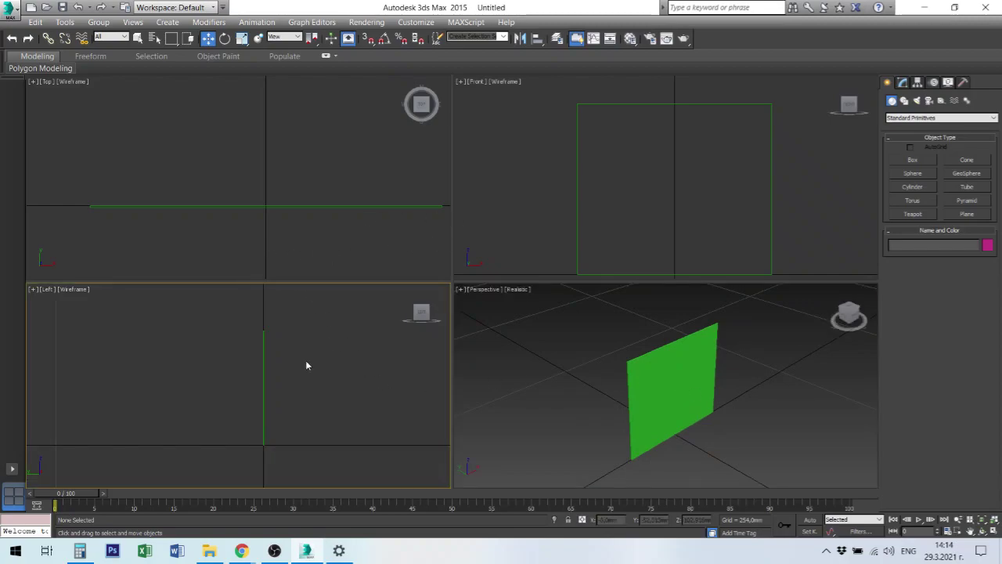
# - Draw Box002 in the Left viewport sized 140 mm long, 100 mm wide, 1 mm high
pyautogui.click(914, 160)
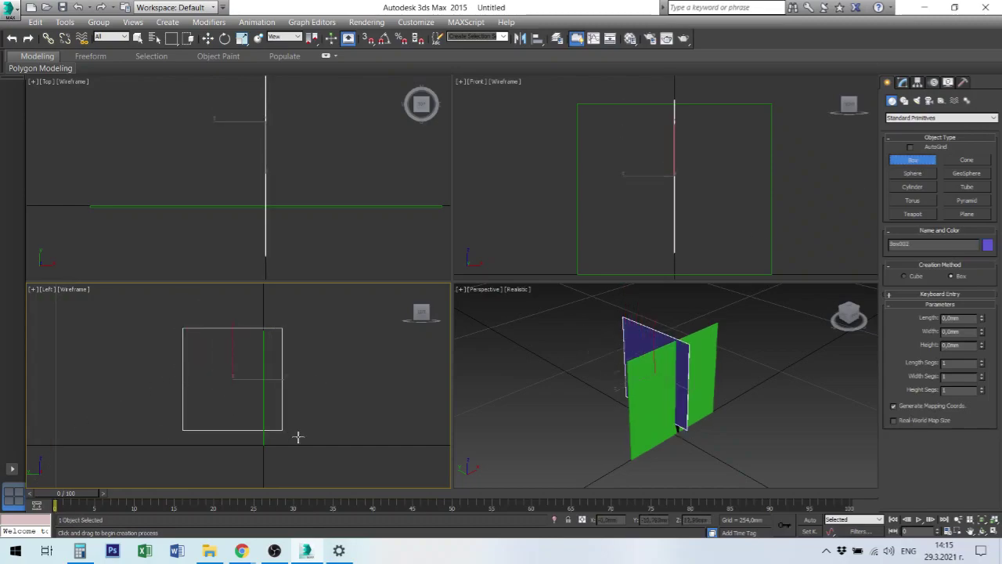
pyautogui.moveTo(183, 327); pyautogui.dragTo(345, 444)
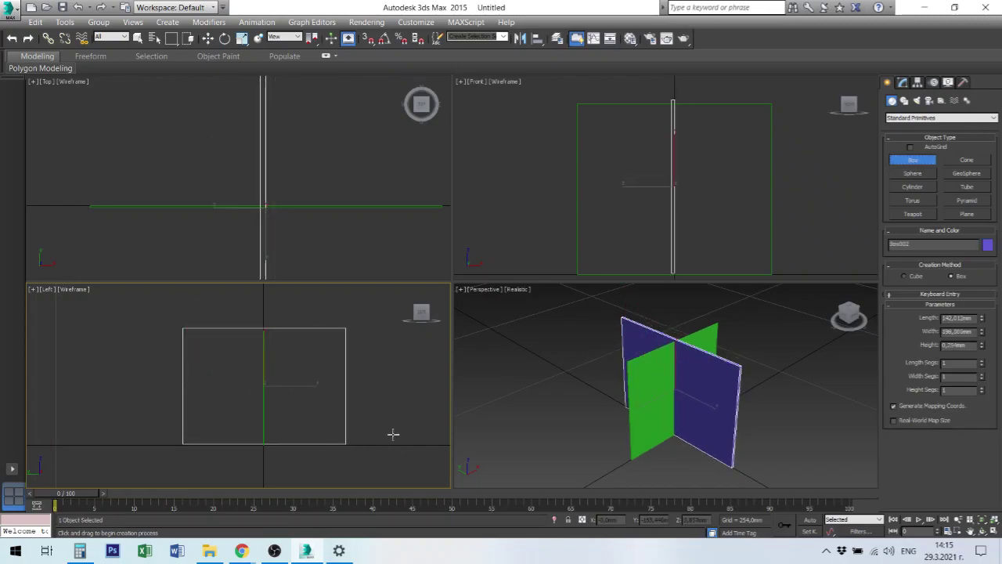
pyautogui.click(371, 416)
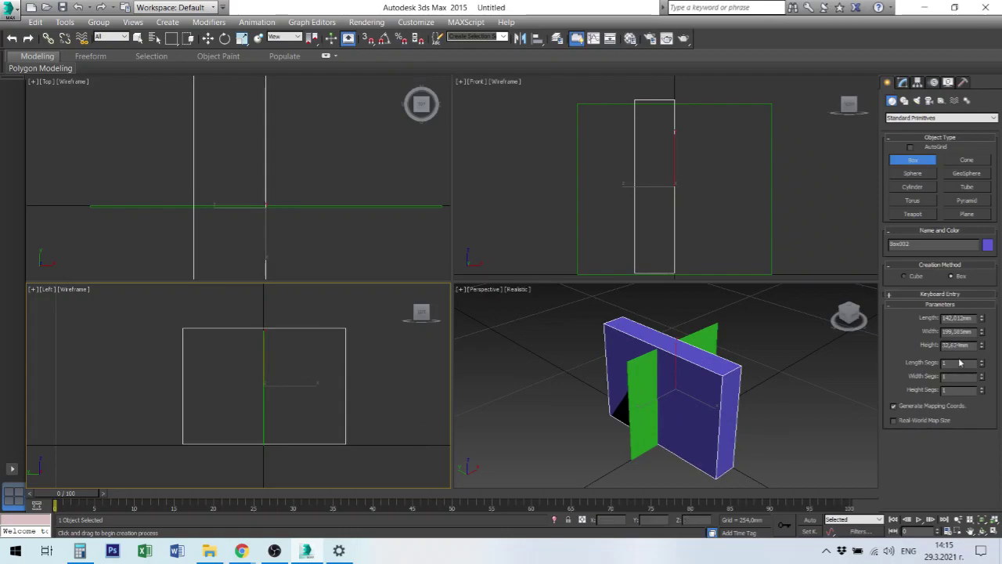
pyautogui.press('Tab')
pyautogui.write('1')
pyautogui.press('Return')
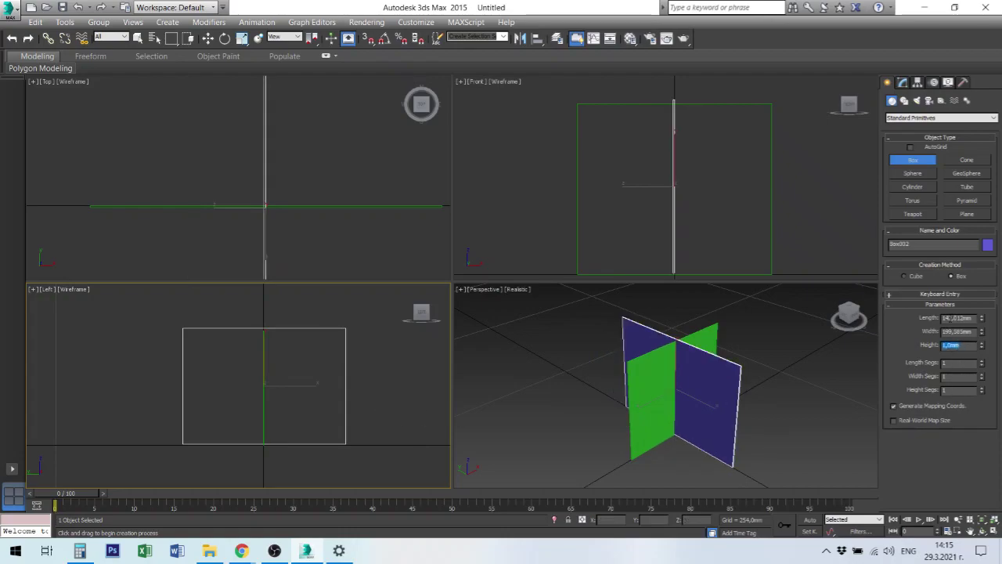
pyautogui.click(957, 318)
pyautogui.write('140')
pyautogui.press('Return')
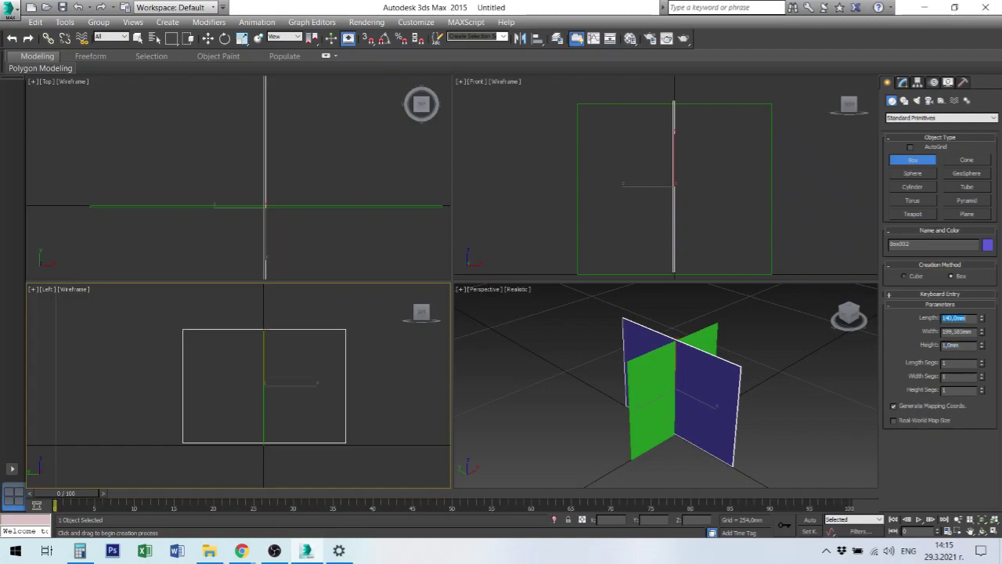
pyautogui.click(956, 331)
pyautogui.write('100')
pyautogui.press('Return')
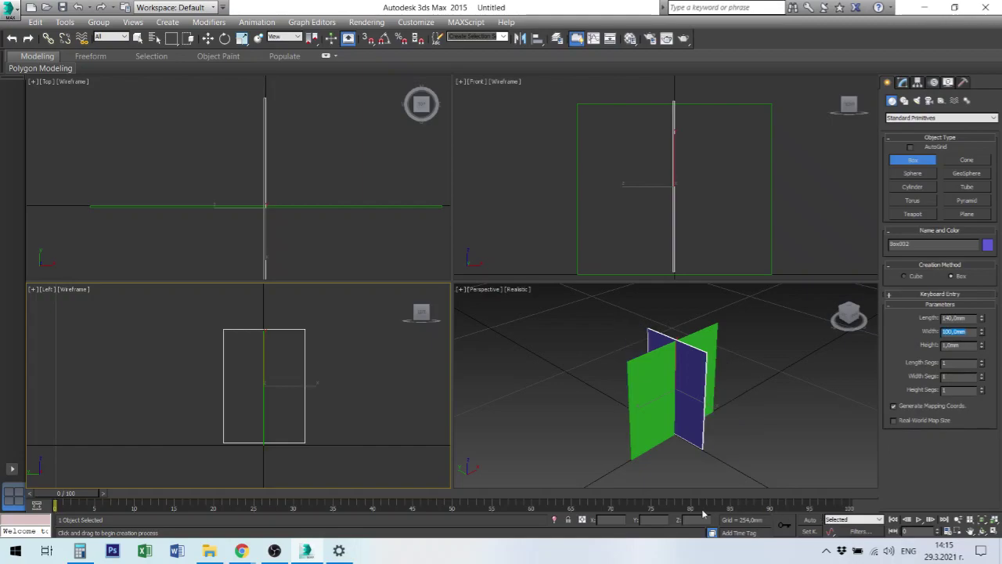
# - Move Box002 to Y 0 and Z 70 mm so it crosses the green plate
pyautogui.press('w')
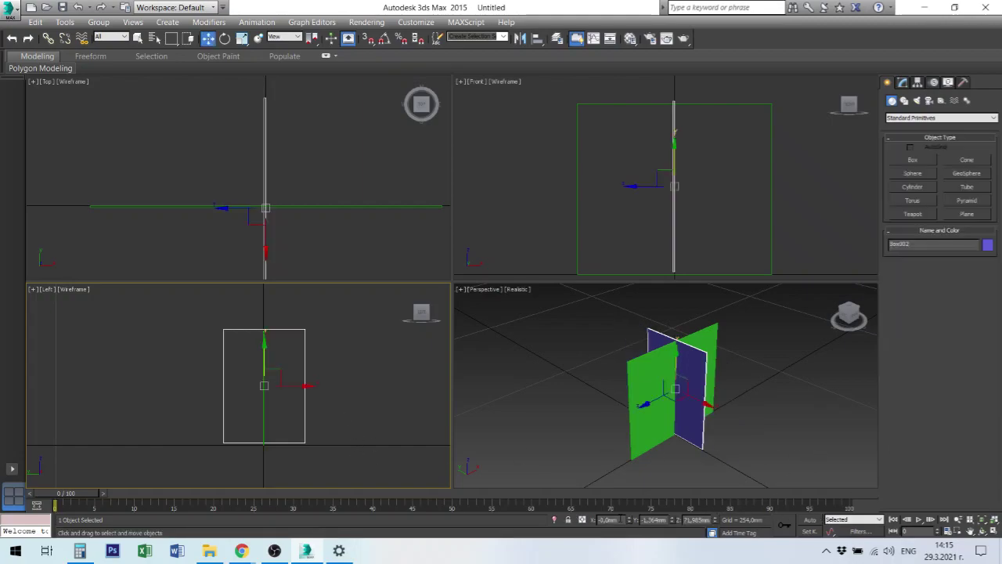
pyautogui.write('0')
pyautogui.press('Return')
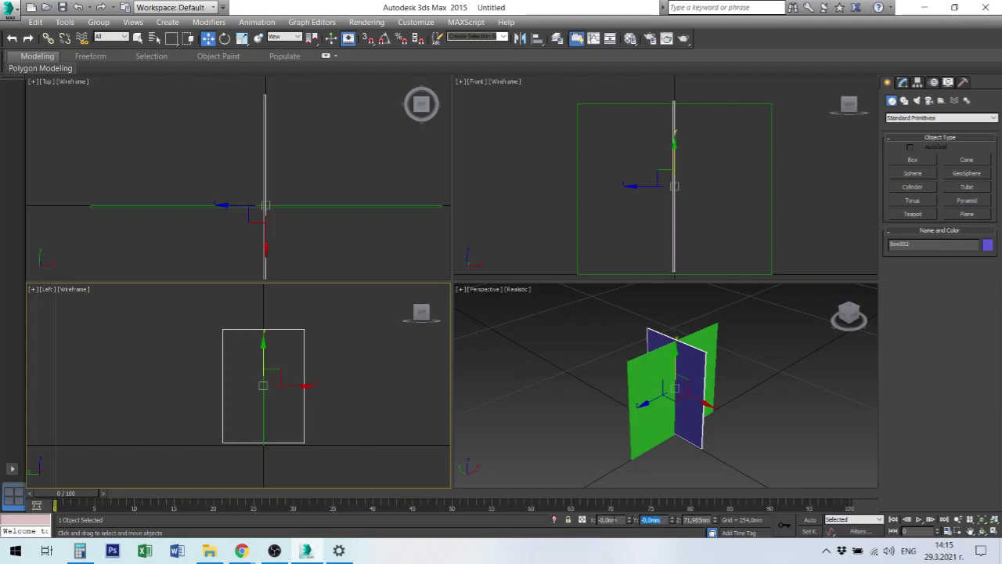
pyautogui.press('Tab')
pyautogui.write('70')
pyautogui.press('Return')
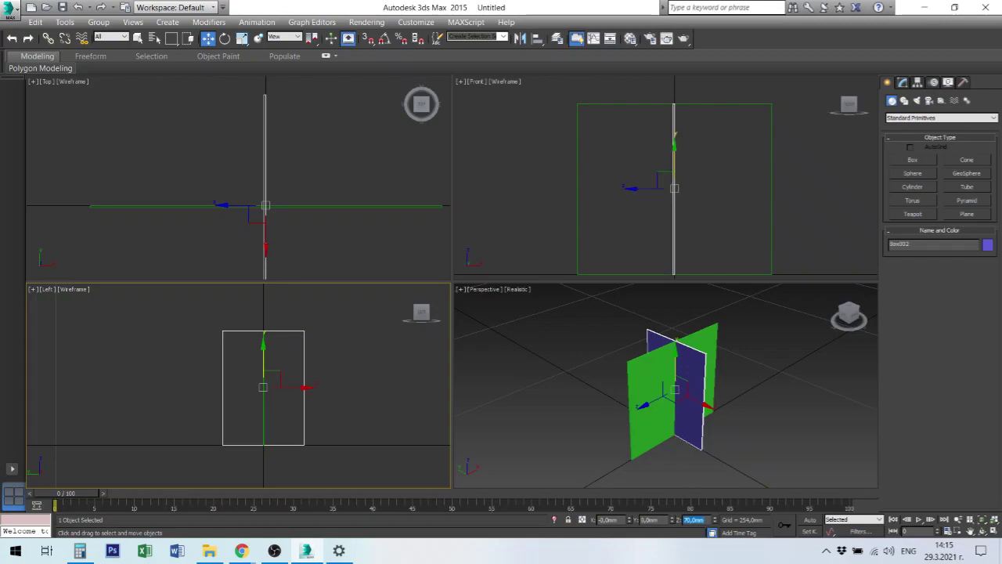
pyautogui.click(804, 418)
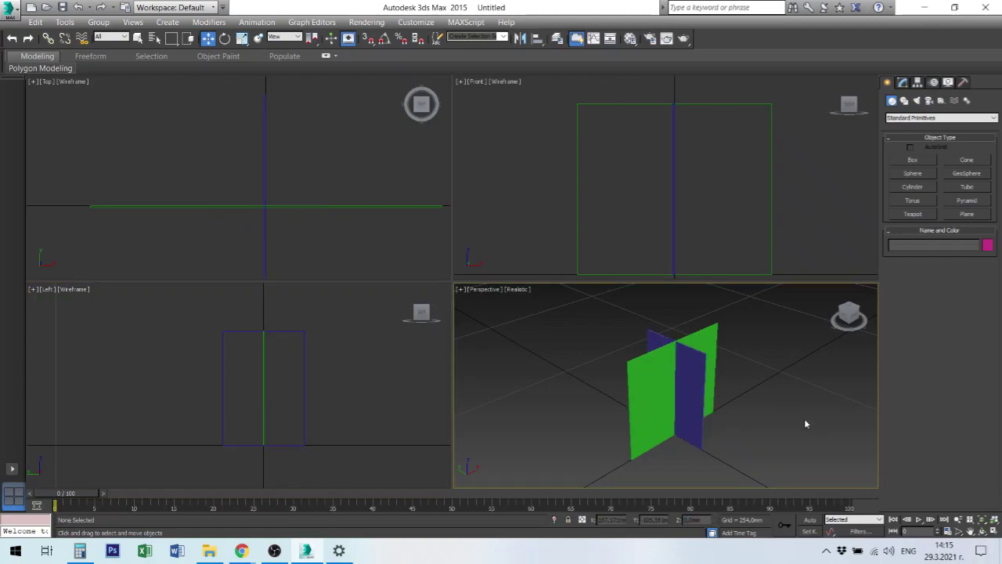
pyautogui.click(681, 373)
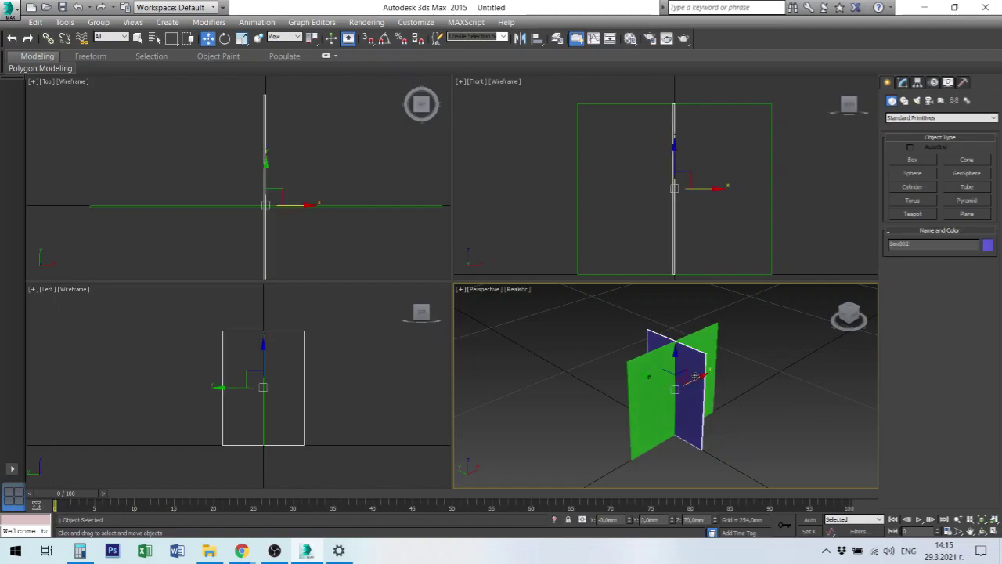
pyautogui.moveTo(697, 377); pyautogui.dragTo(746, 355)
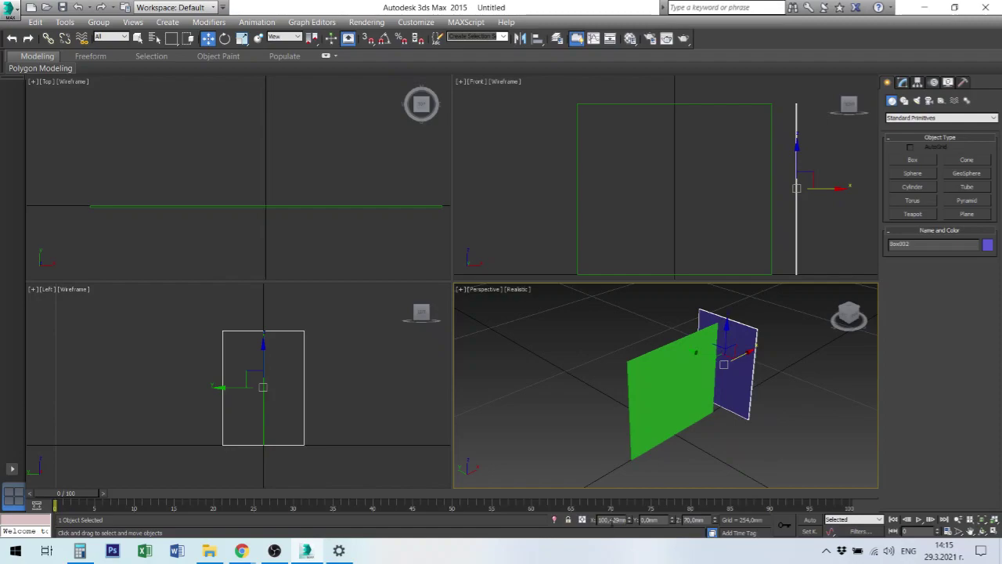
pyautogui.doubleClick(612, 520)
pyautogui.press('BackSpace')
pyautogui.press('Return')
pyautogui.click(670, 396)
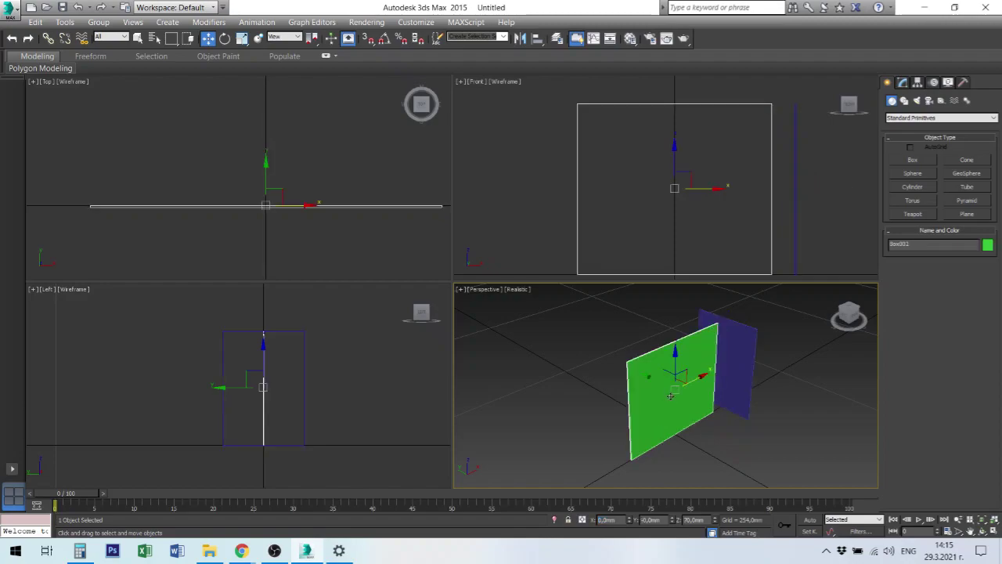
pyautogui.moveTo(657, 383); pyautogui.dragTo(637, 375)
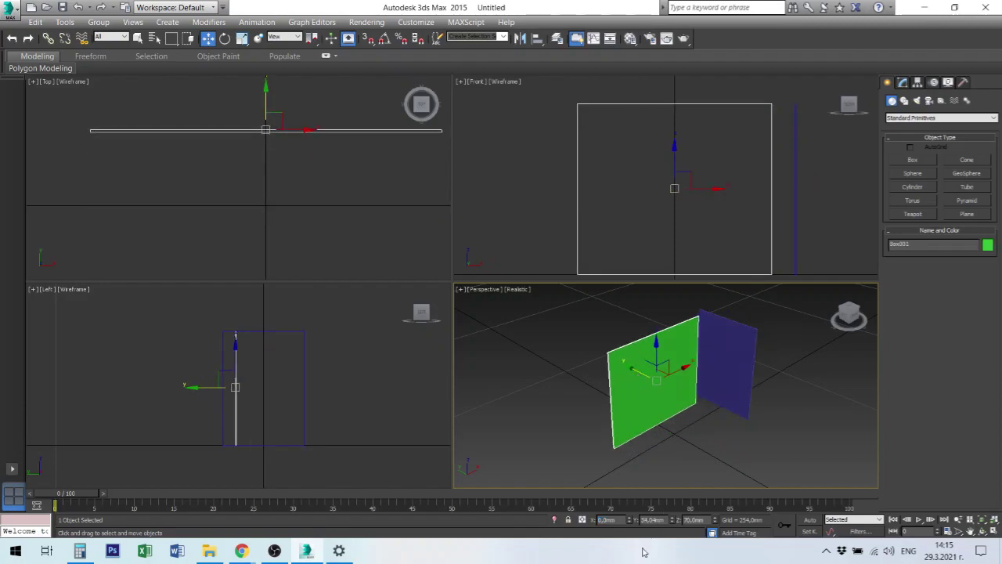
pyautogui.doubleClick(653, 520)
pyautogui.write('55')
pyautogui.press('Return')
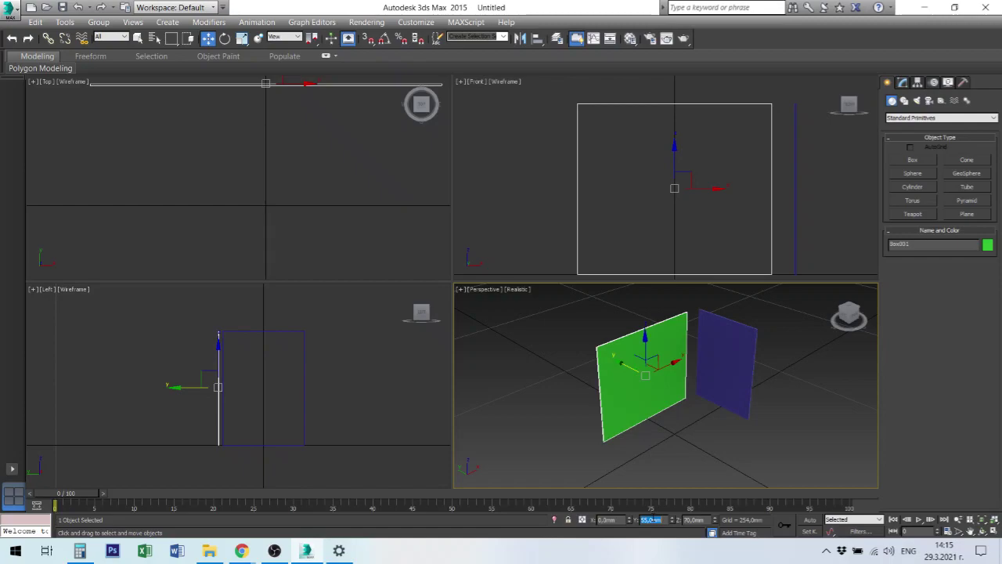
pyautogui.click(803, 419)
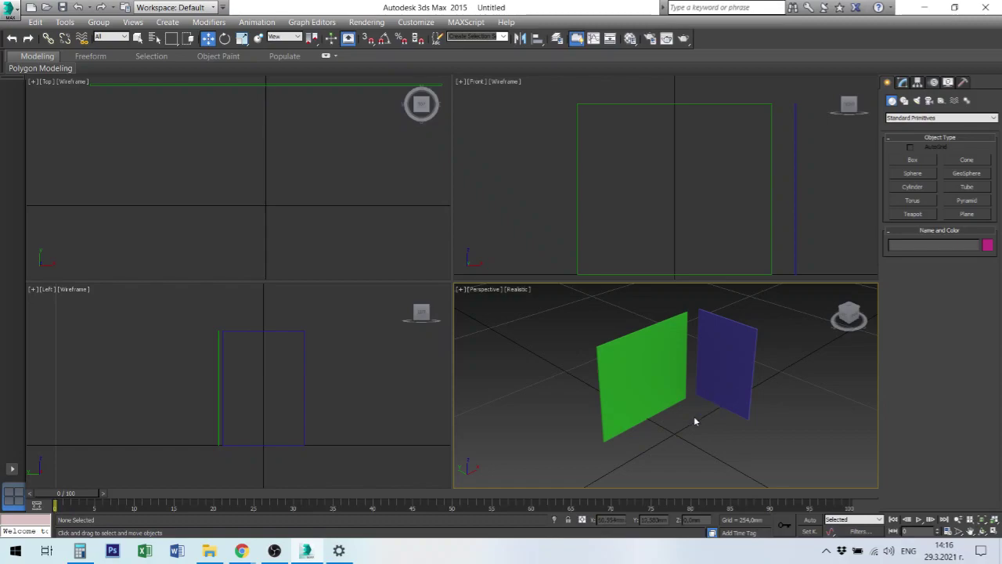
# - Save the scene as Braun_Mesh.max in Work (D:) > … > E-design 1 > braun
pyautogui.hotkey('ctrl', 's')
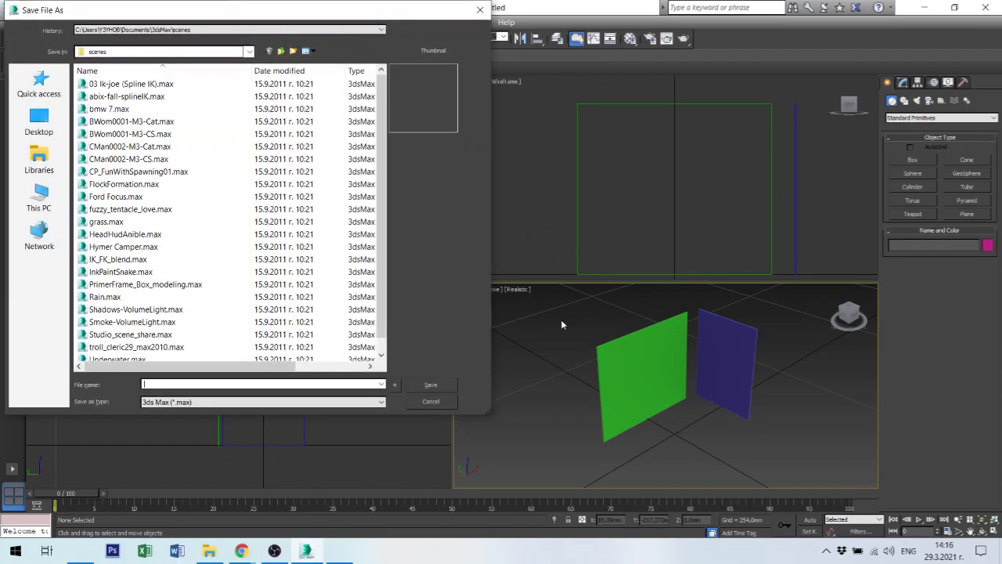
pyautogui.click(38, 197)
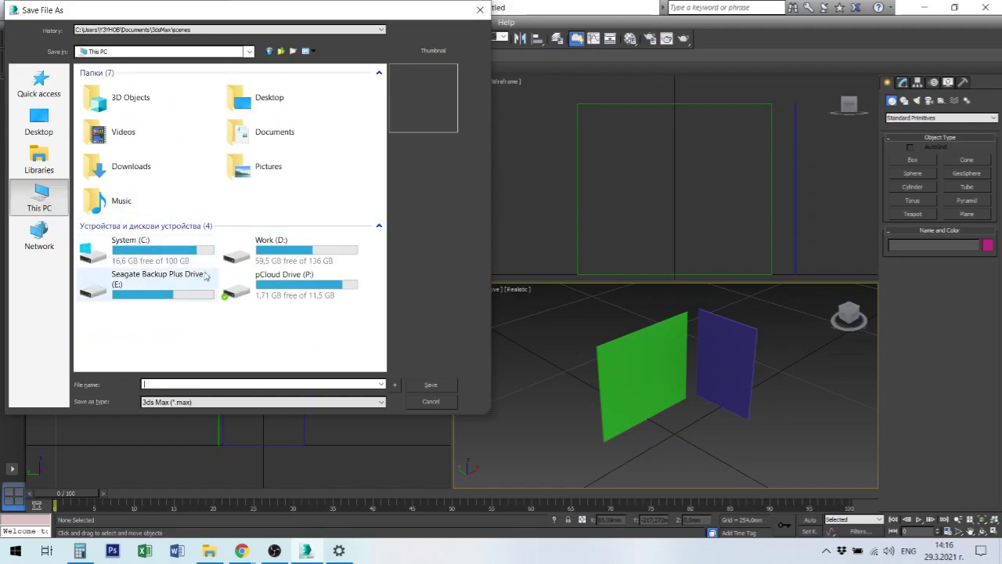
pyautogui.doubleClick(270, 249)
pyautogui.doubleClick(105, 83)
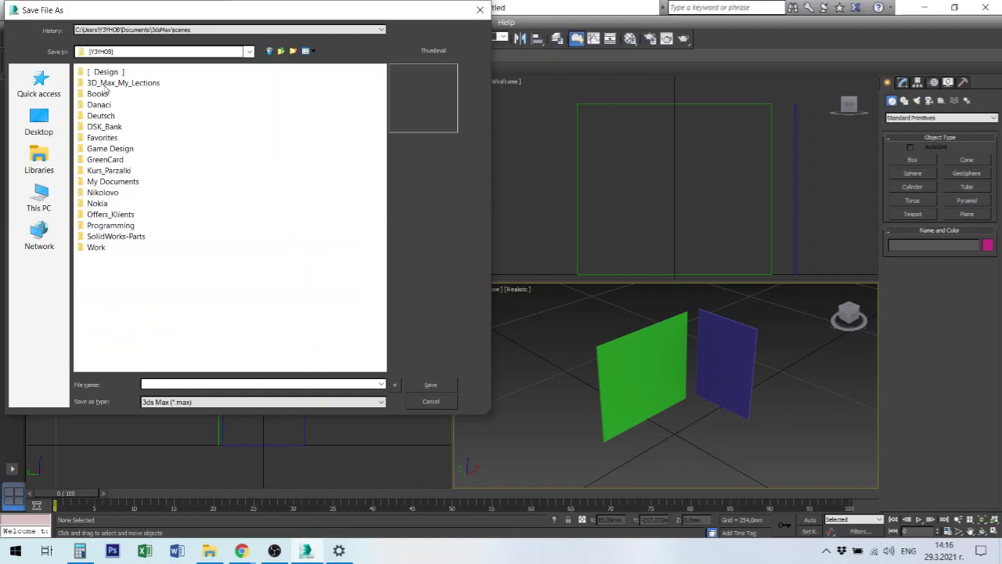
pyautogui.doubleClick(104, 72)
pyautogui.scroll(-2, 132, 307)
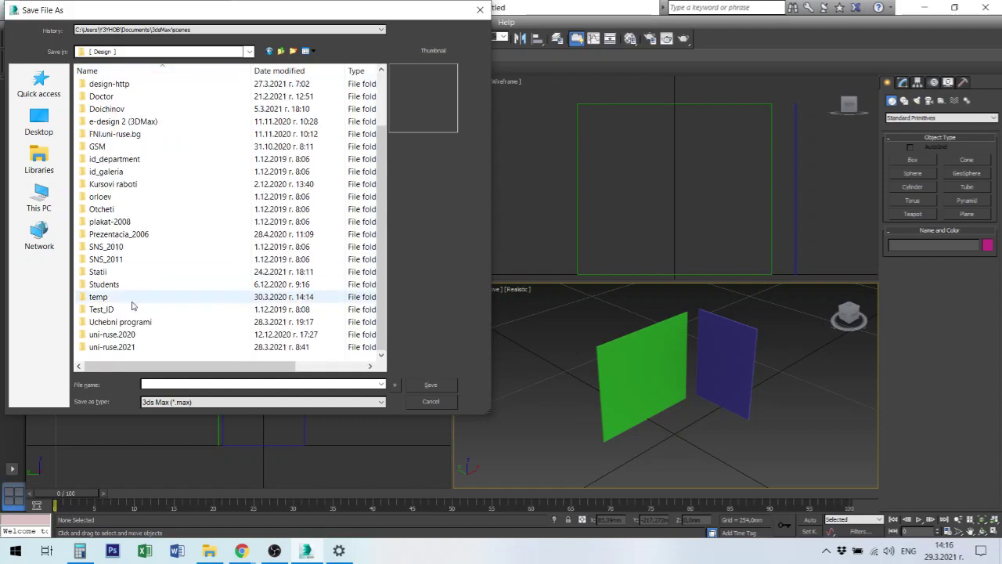
pyautogui.doubleClick(130, 349)
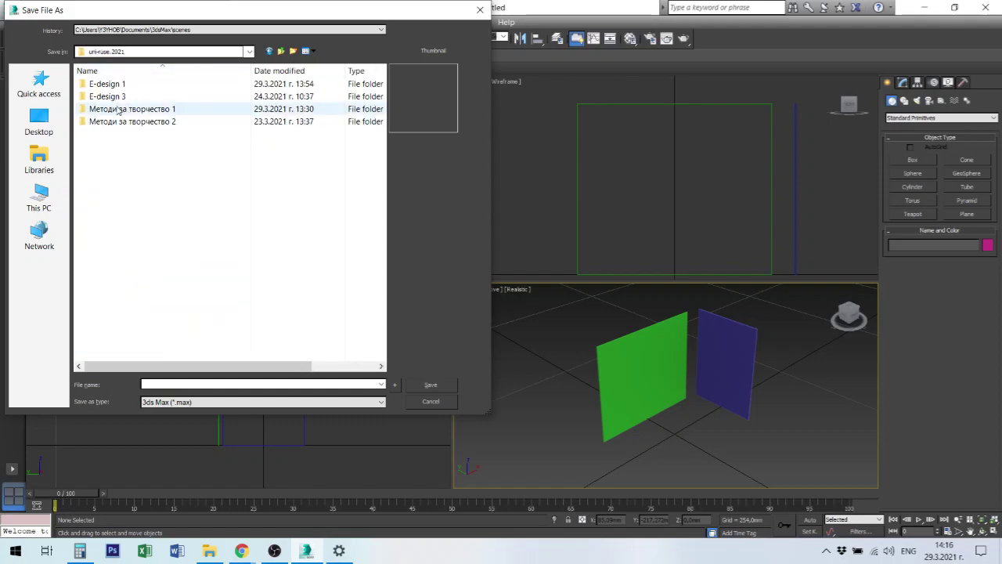
pyautogui.doubleClick(121, 84)
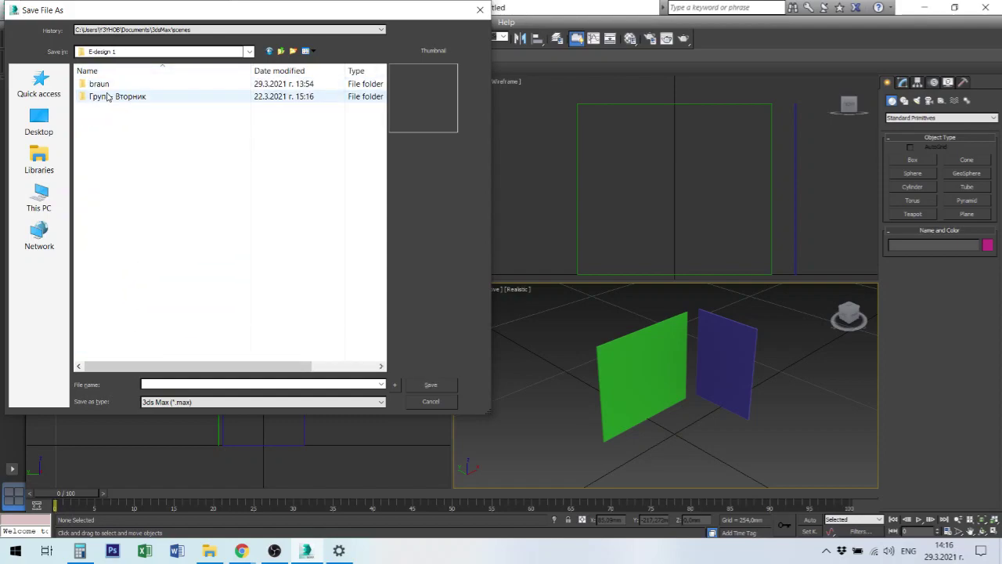
pyautogui.doubleClick(99, 84)
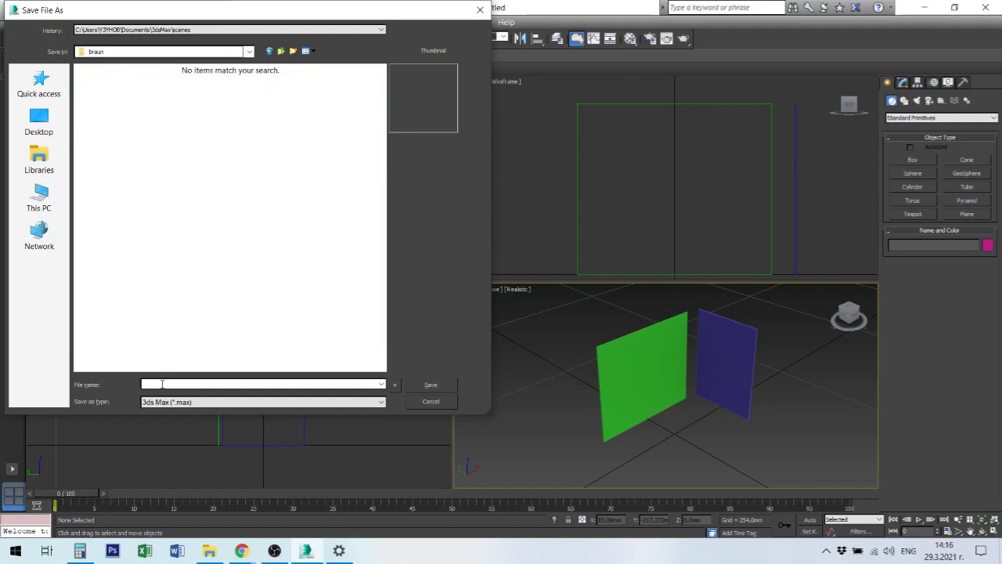
pyautogui.write('Braun')
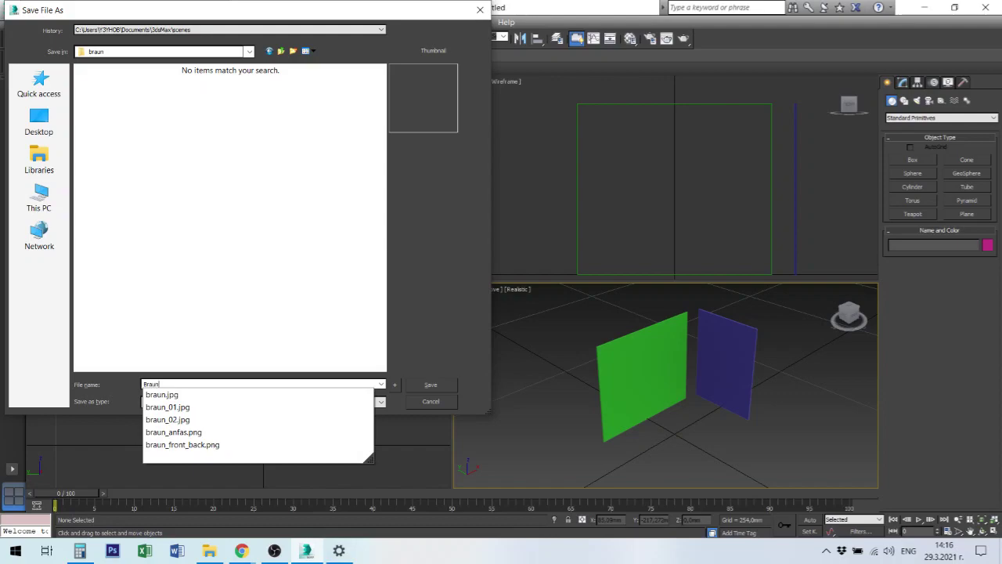
pyautogui.write('_')
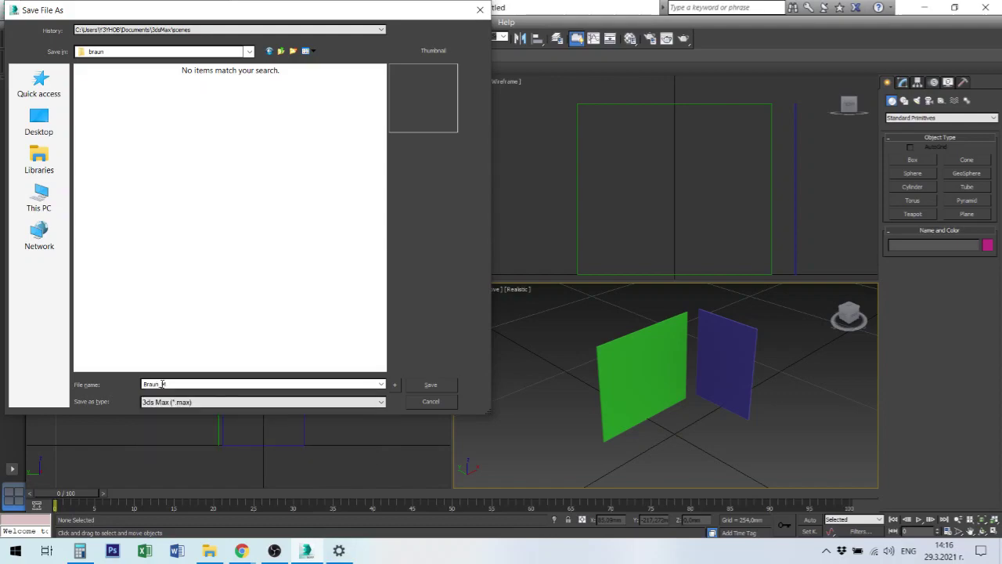
pyautogui.write('Mesh')
pyautogui.press('Return')
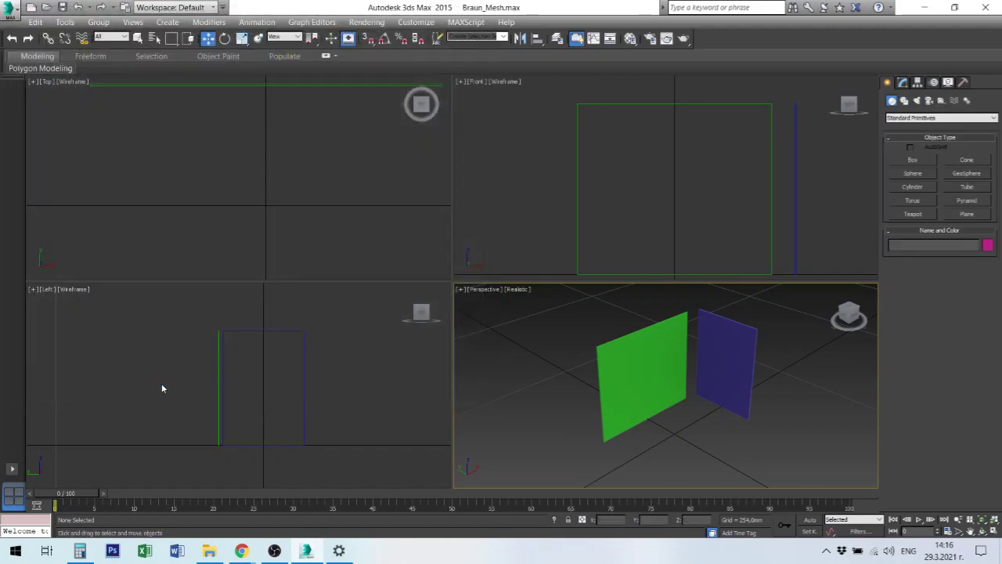
# - Zoom Extents All to frame both reference plates, then make the Perspective viewport active
pyautogui.click(995, 523)
pyautogui.click(217, 144)
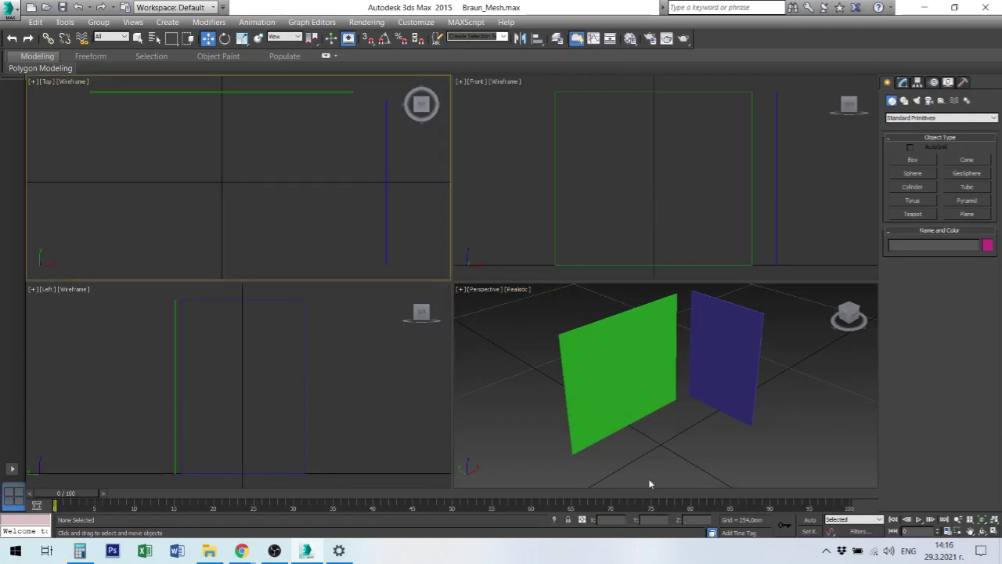
pyautogui.click(657, 457)
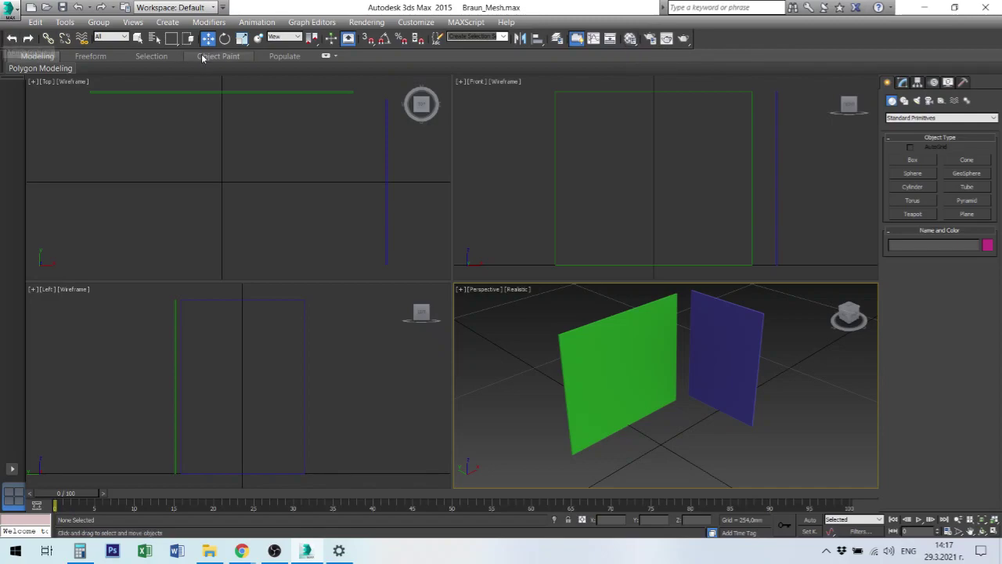
pyautogui.click(365, 22)
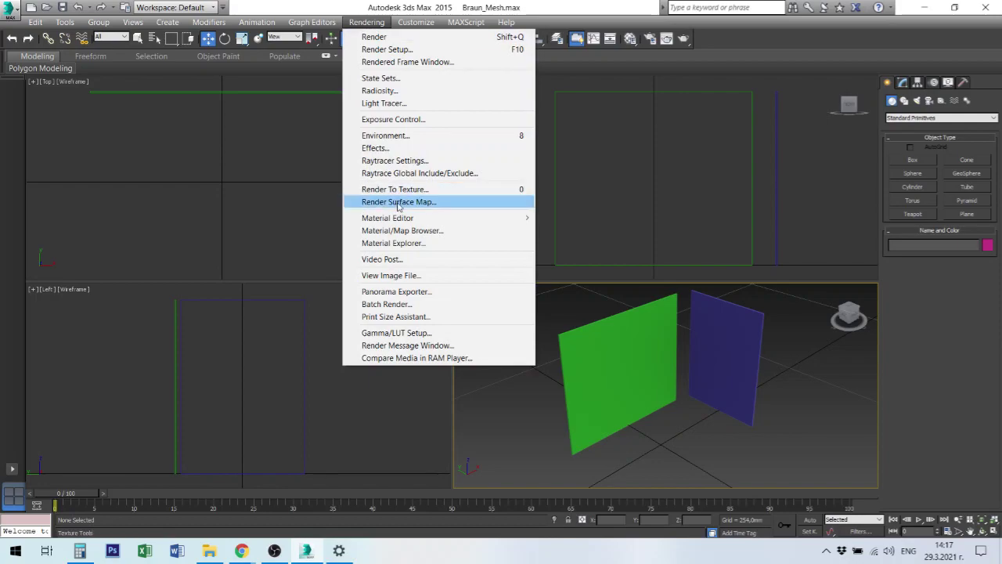
pyautogui.moveTo(388, 217)
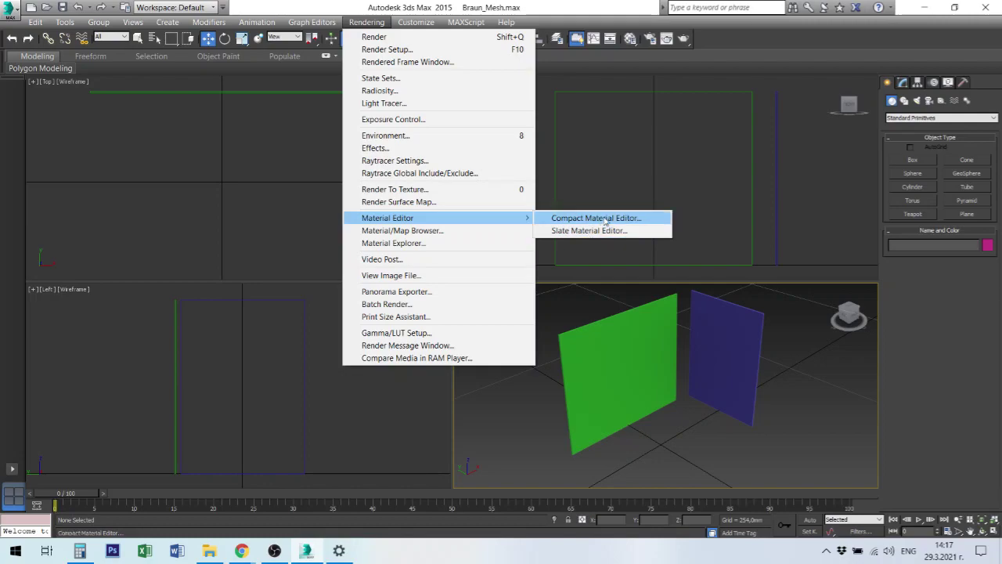
# - Open the Compact Material Editor and collapse the Shader and Blinn Basic Parameters rollouts
pyautogui.click(605, 221)
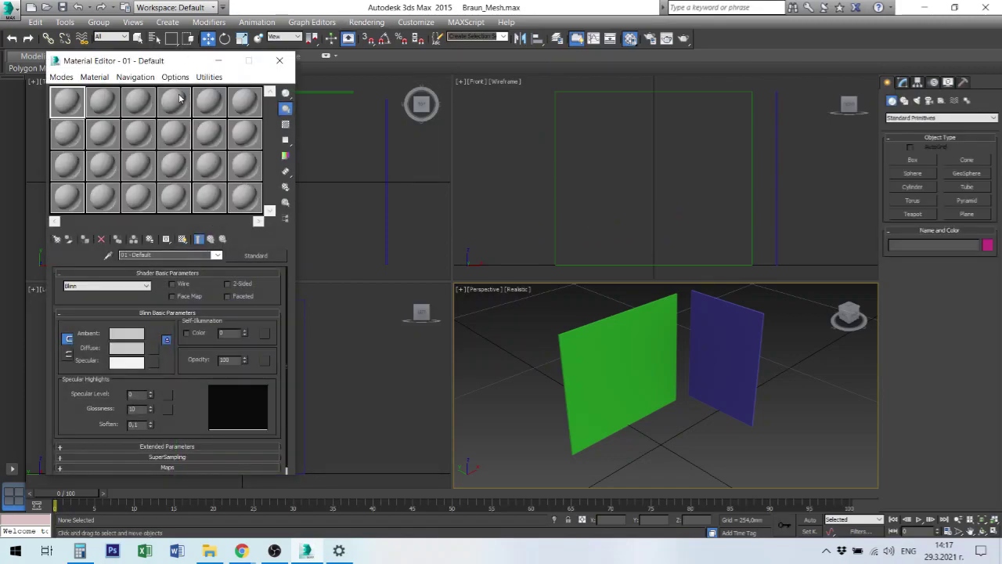
pyautogui.click(631, 39)
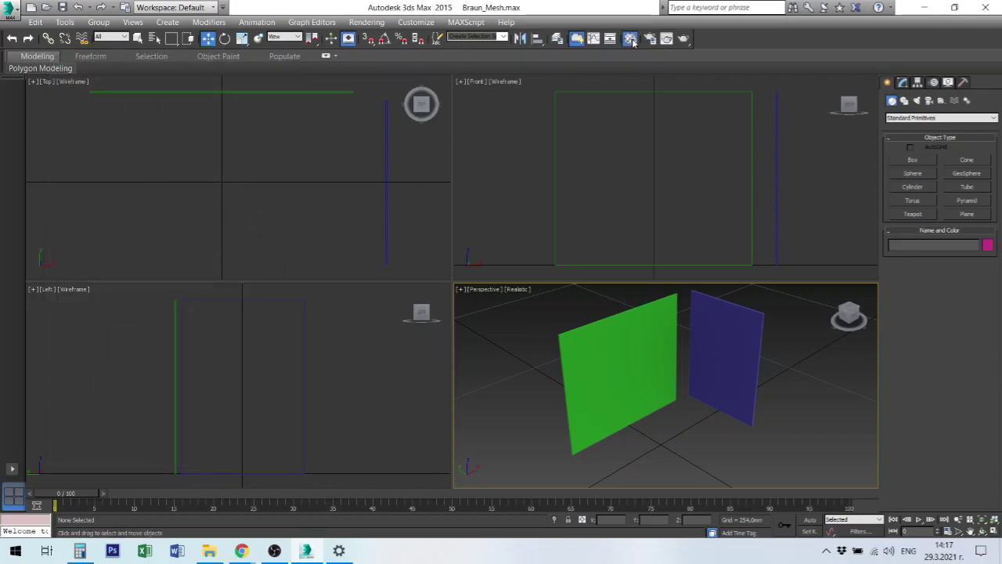
pyautogui.click(632, 39)
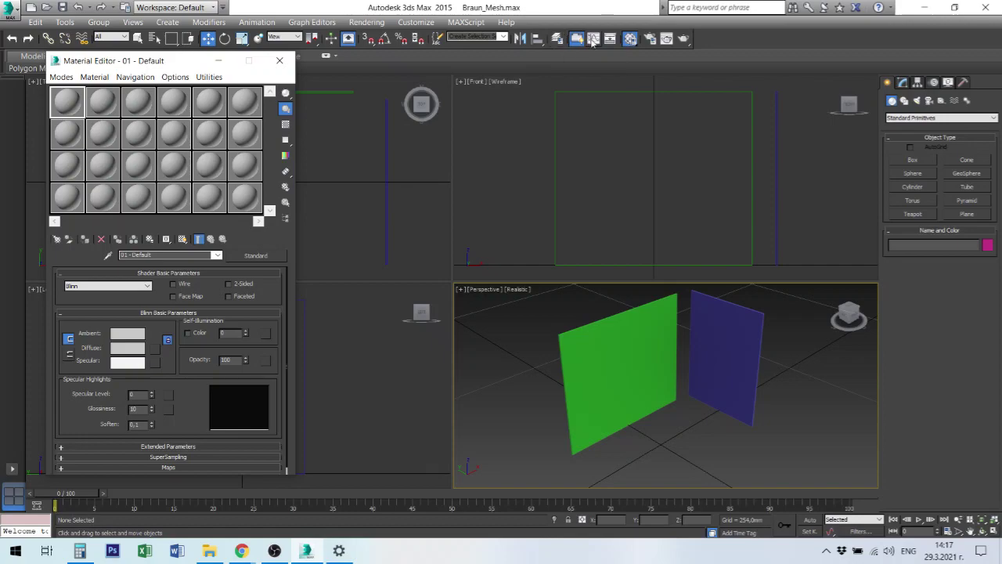
pyautogui.moveTo(634, 48); pyautogui.dragTo(630, 54)
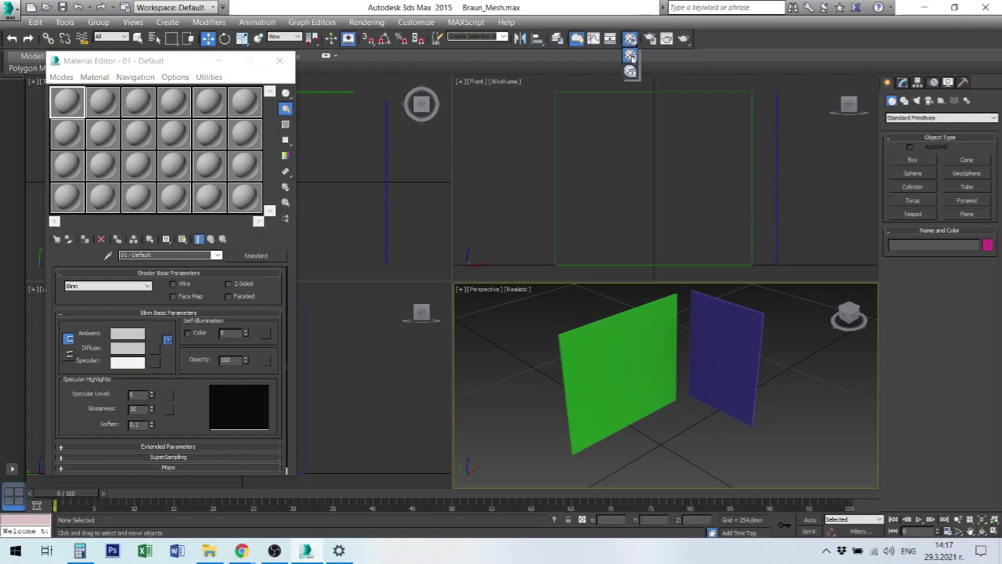
pyautogui.moveTo(631, 57)
pyautogui.mouseDown()
pyautogui.moveTo(632, 72)
pyautogui.moveTo(630, 39)
pyautogui.mouseUp()
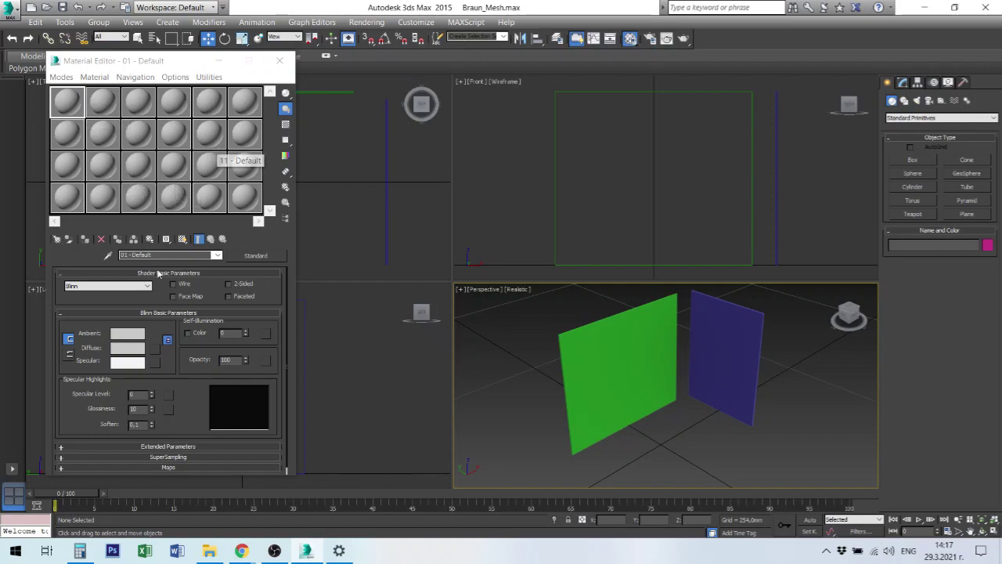
pyautogui.click(69, 273)
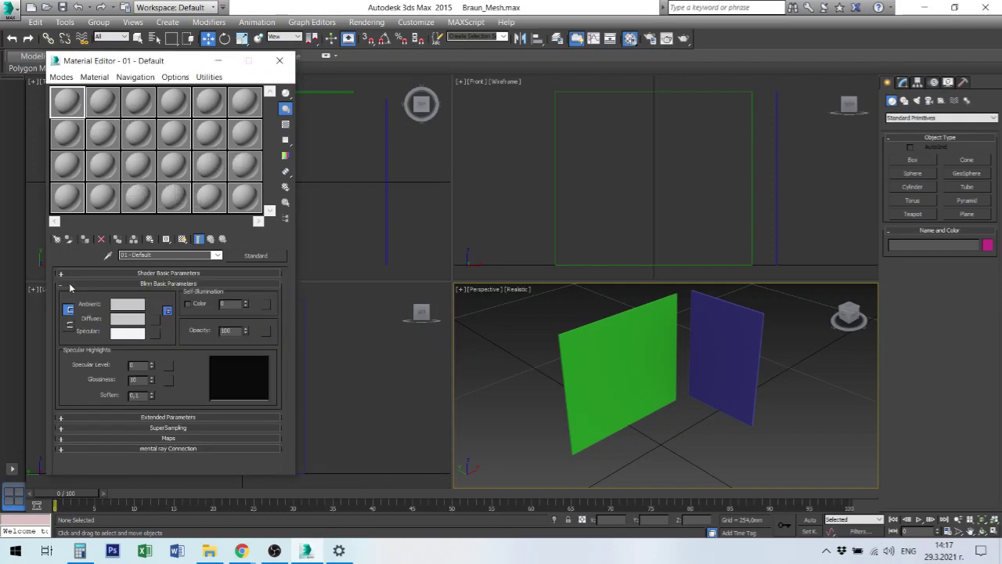
pyautogui.click(70, 285)
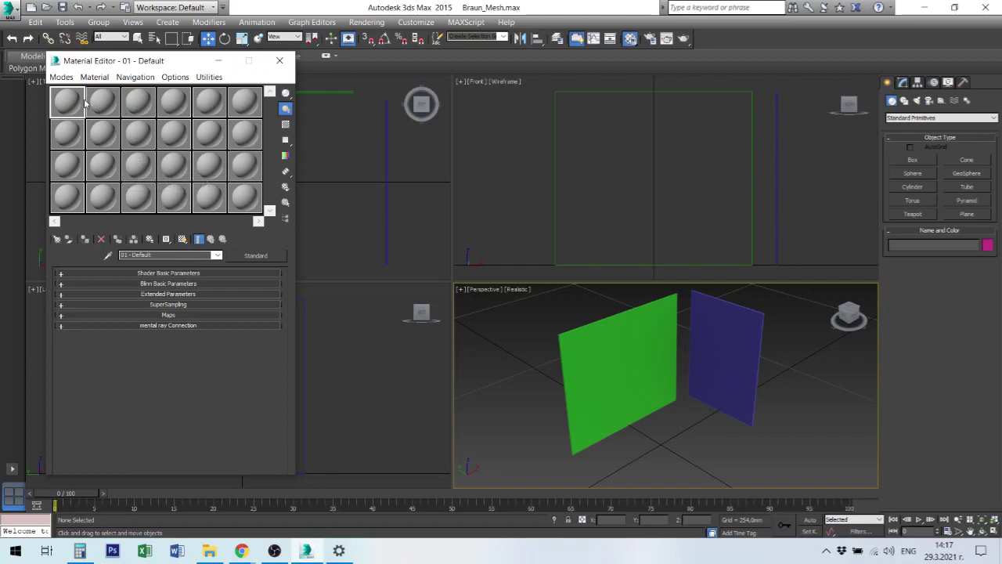
# - Select the first sample slot, 01 - Default, and bring up its Sample Type choices for a Box preview
pyautogui.click(249, 201)
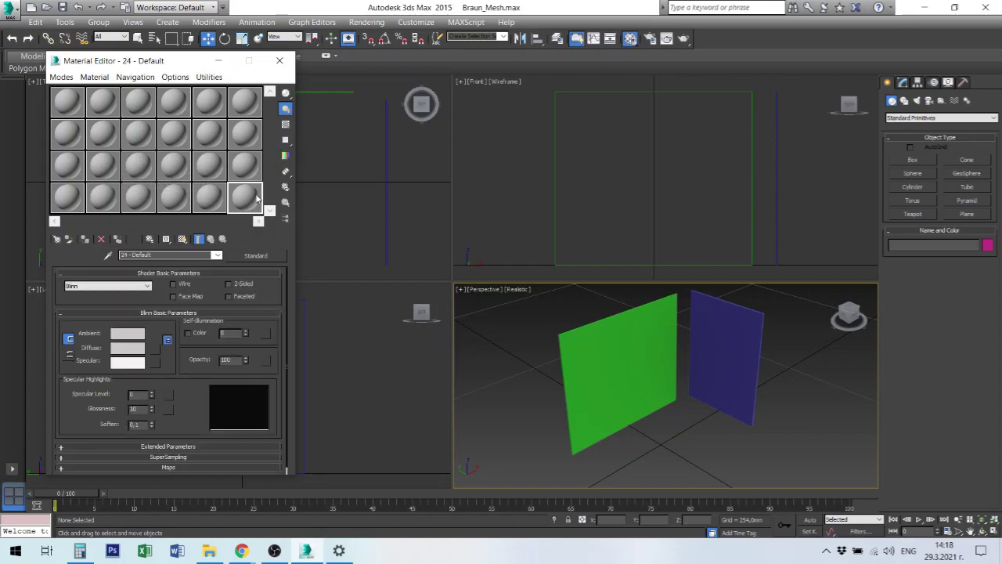
pyautogui.click(70, 102)
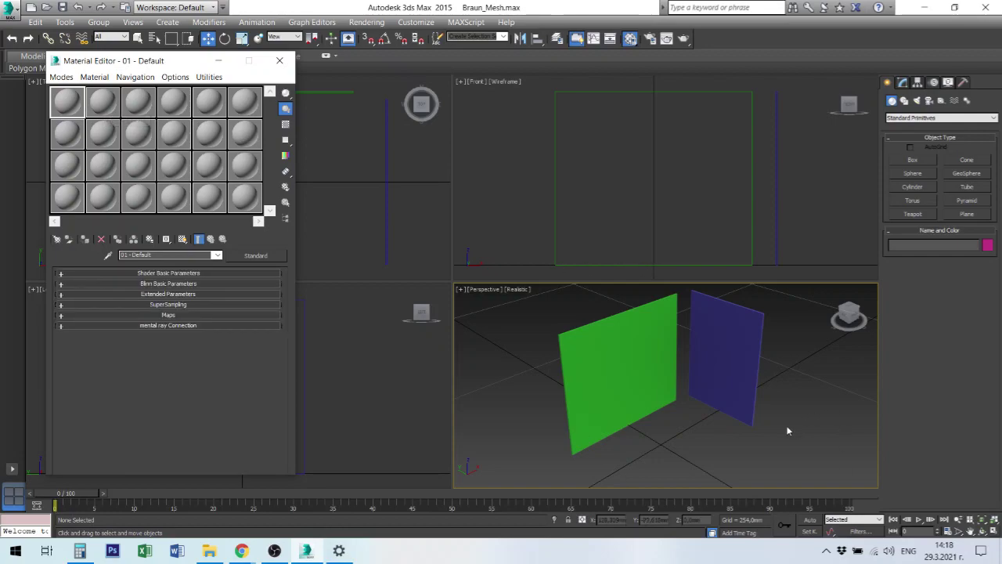
pyautogui.click(97, 102)
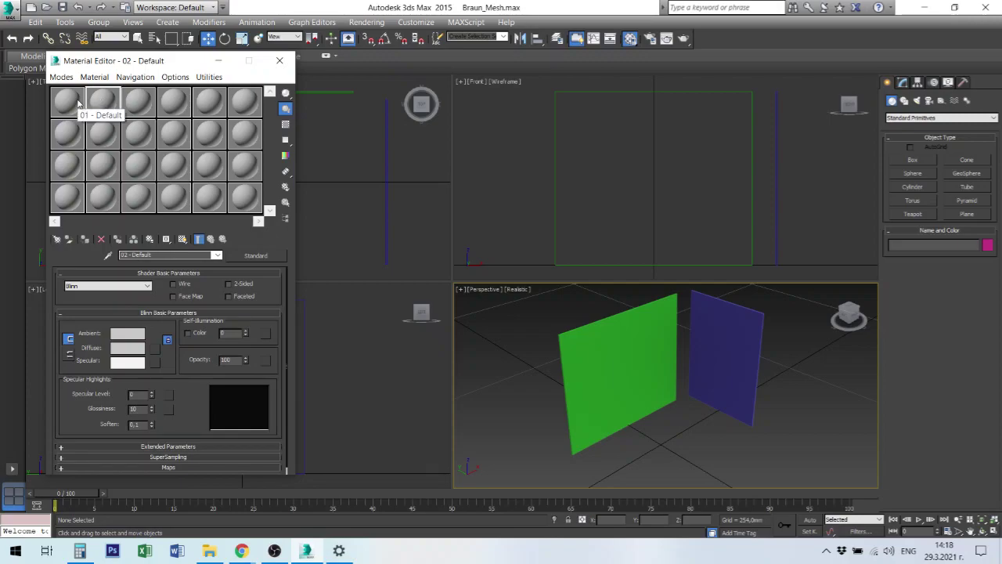
pyautogui.click(69, 100)
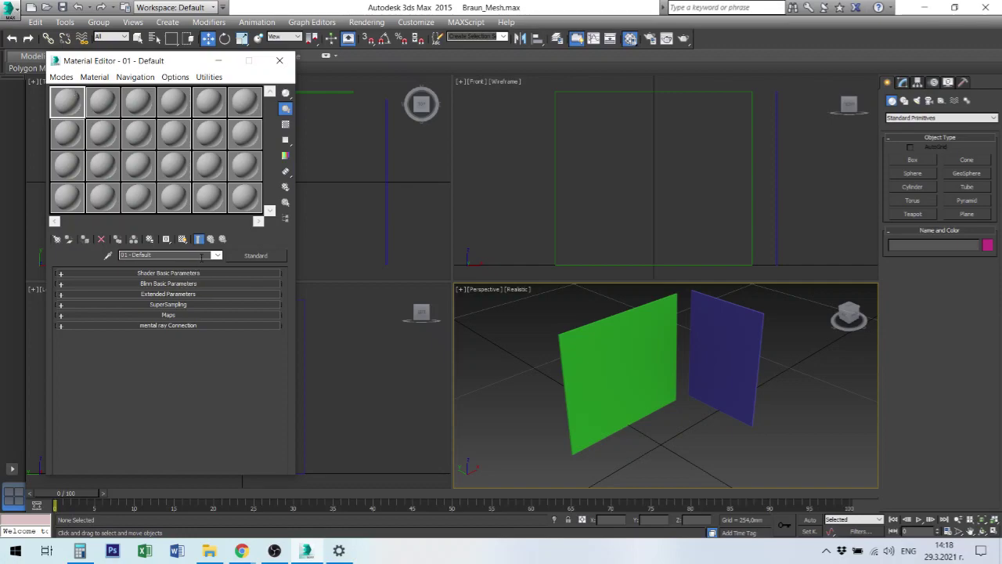
pyautogui.click(103, 99)
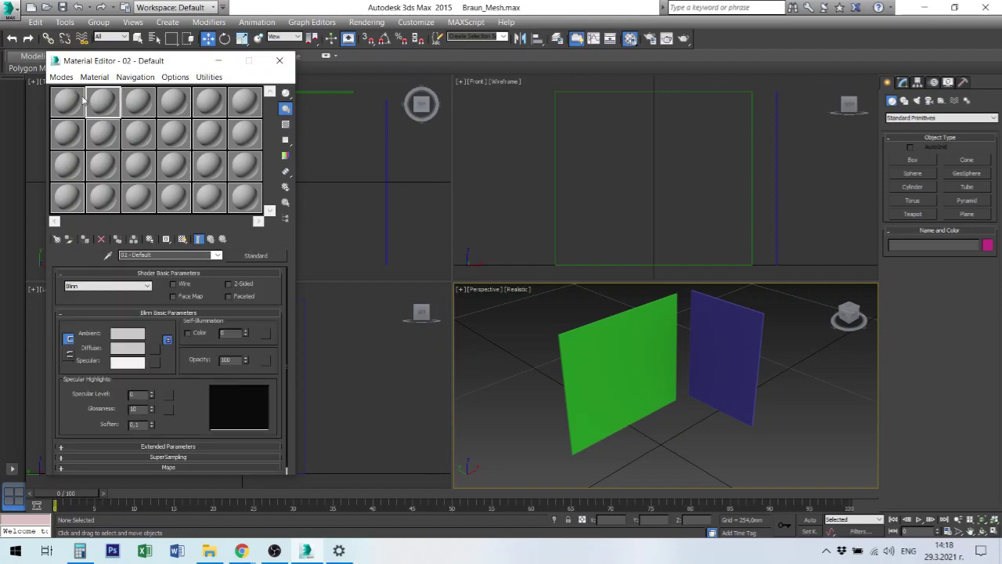
pyautogui.click(82, 114)
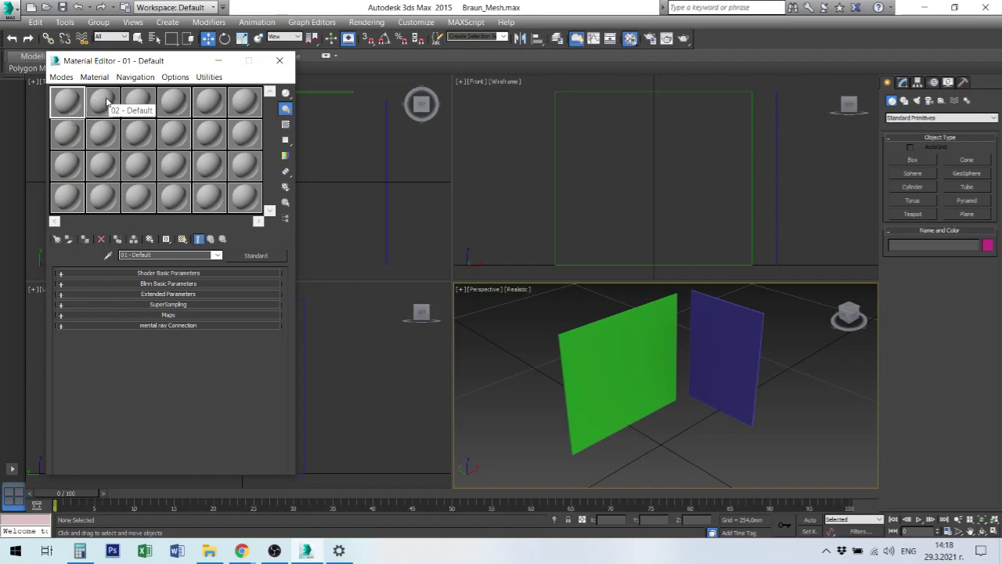
pyautogui.click(287, 94)
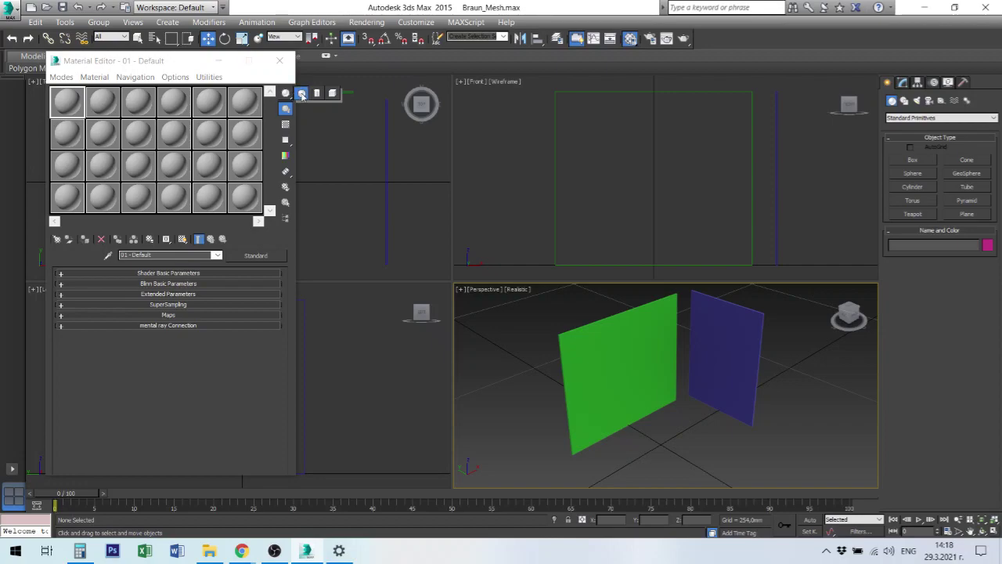
# - Preview the first and second sample materials as cubes, ending on the second slot
pyautogui.click(318, 94)
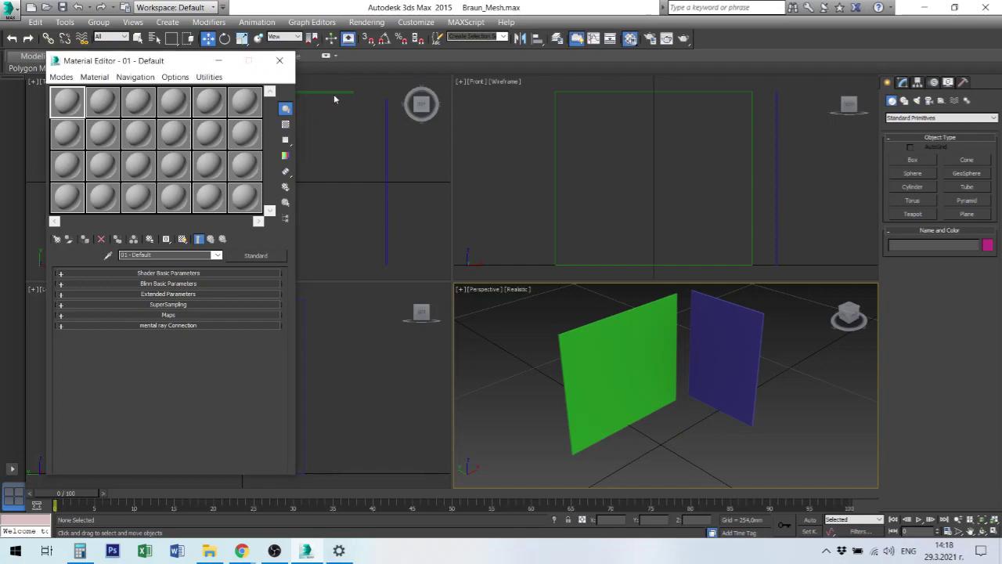
pyautogui.click(102, 102)
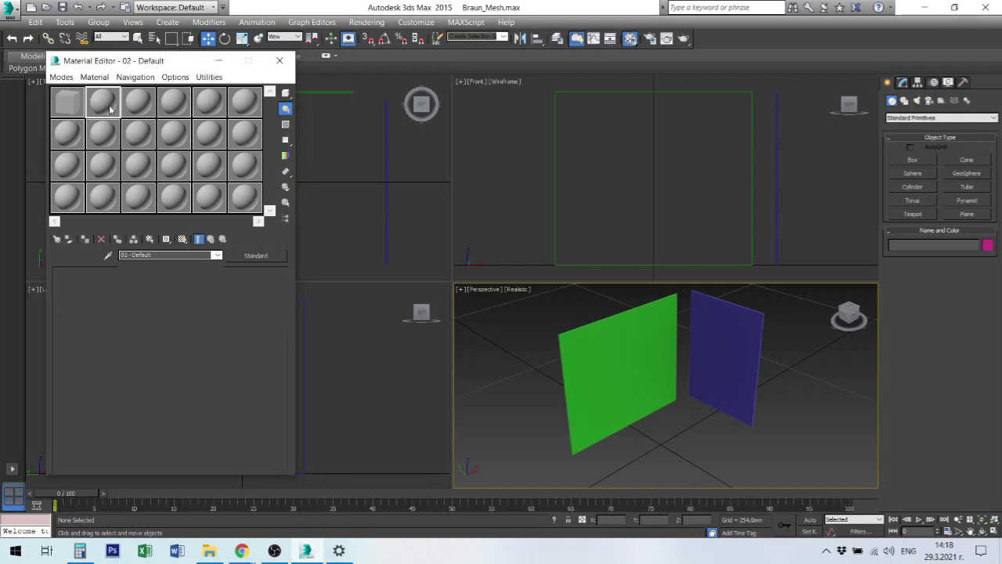
pyautogui.moveTo(289, 97); pyautogui.dragTo(317, 99)
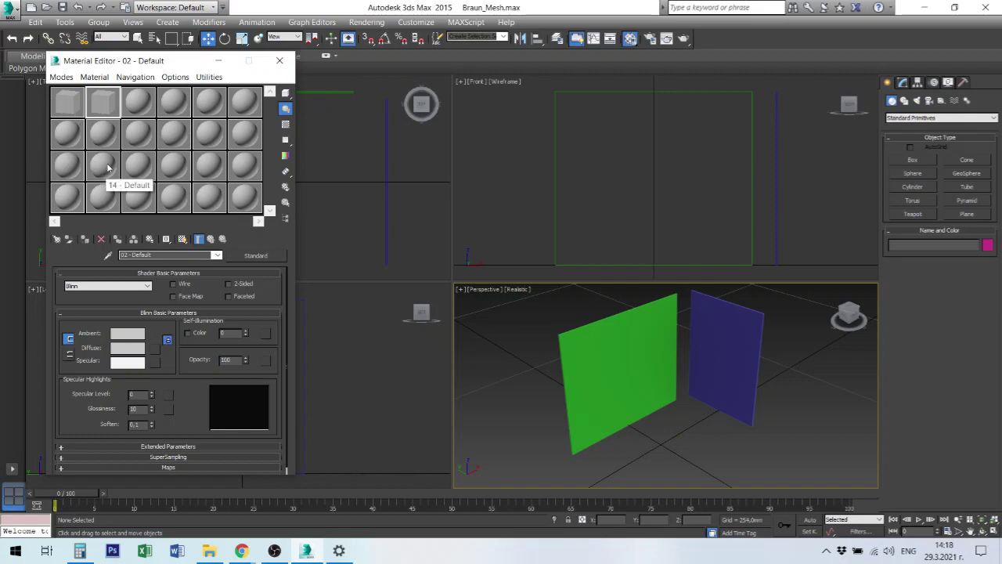
pyautogui.click(66, 112)
pyautogui.click(104, 104)
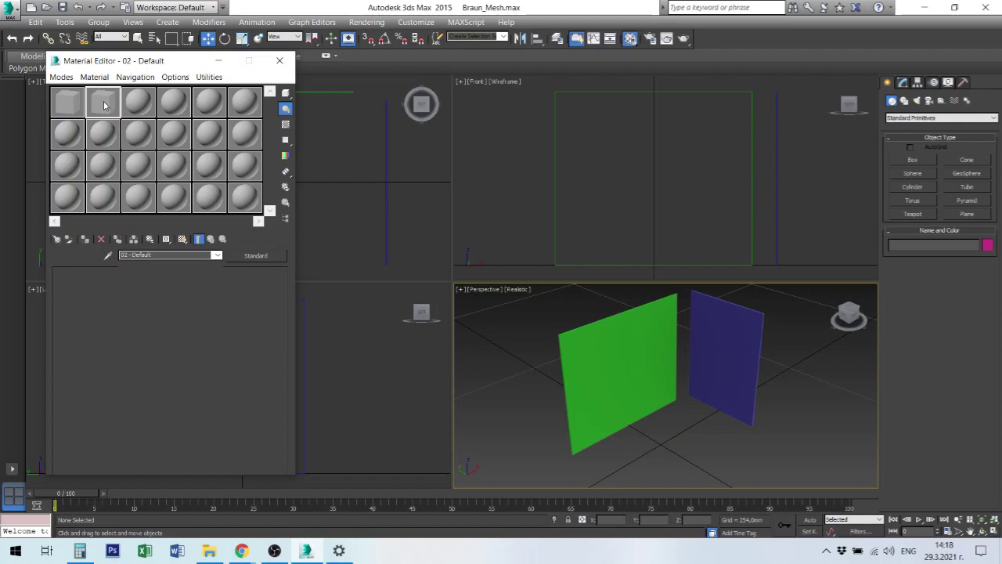
# - Collapse the Shader and Blinn Basic Parameters of 02 - Default and show its material types
pyautogui.click(99, 274)
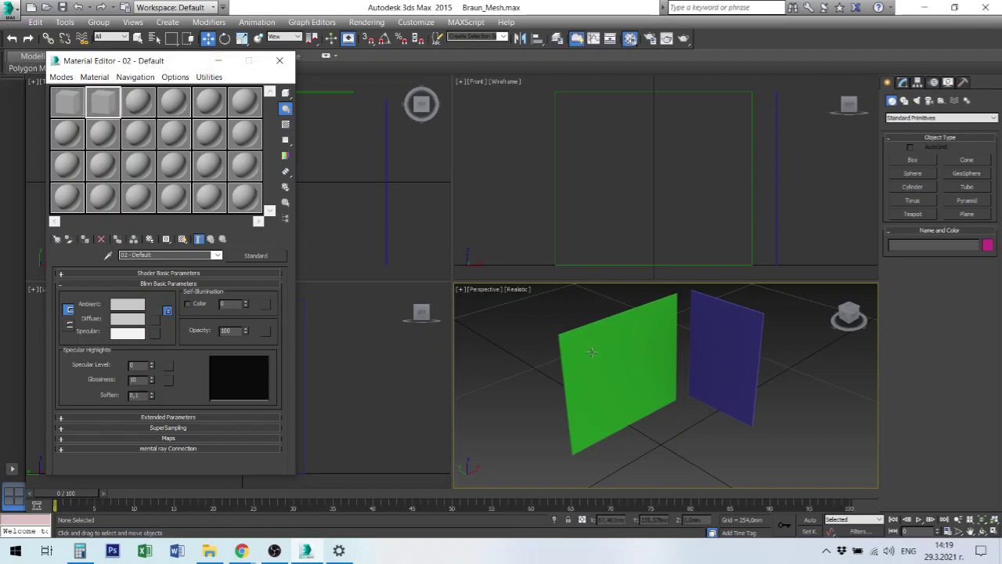
pyautogui.click(98, 106)
pyautogui.click(71, 285)
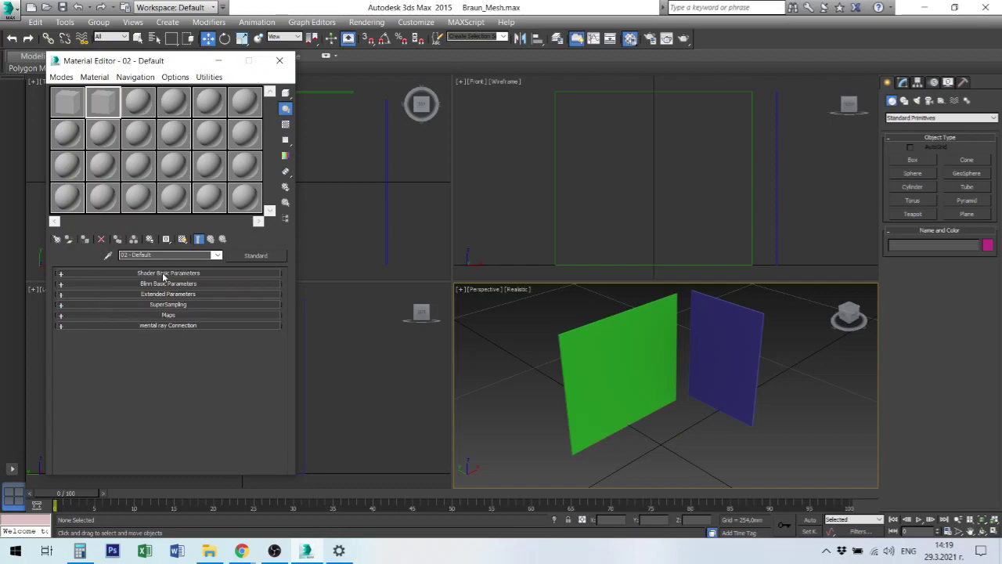
pyautogui.click(256, 257)
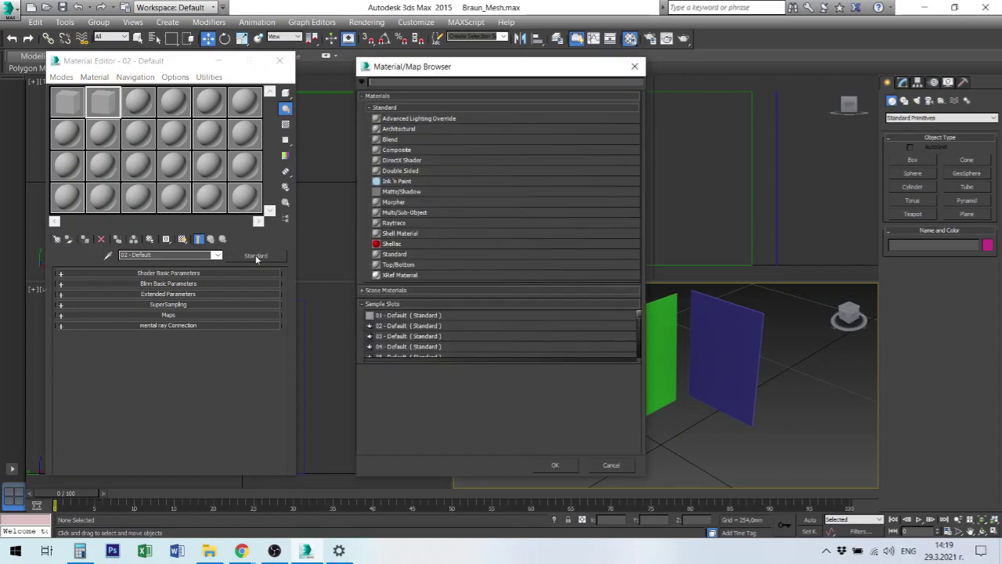
# - Keep 02 - Default as Standard, collapse its basic rollouts, and preview it as a cube
pyautogui.click(411, 130)
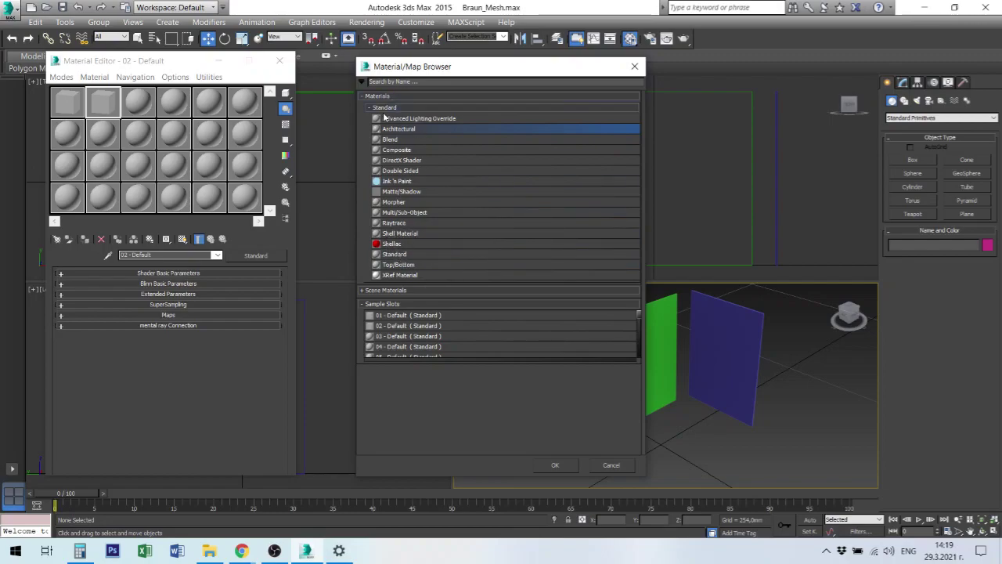
pyautogui.doubleClick(395, 254)
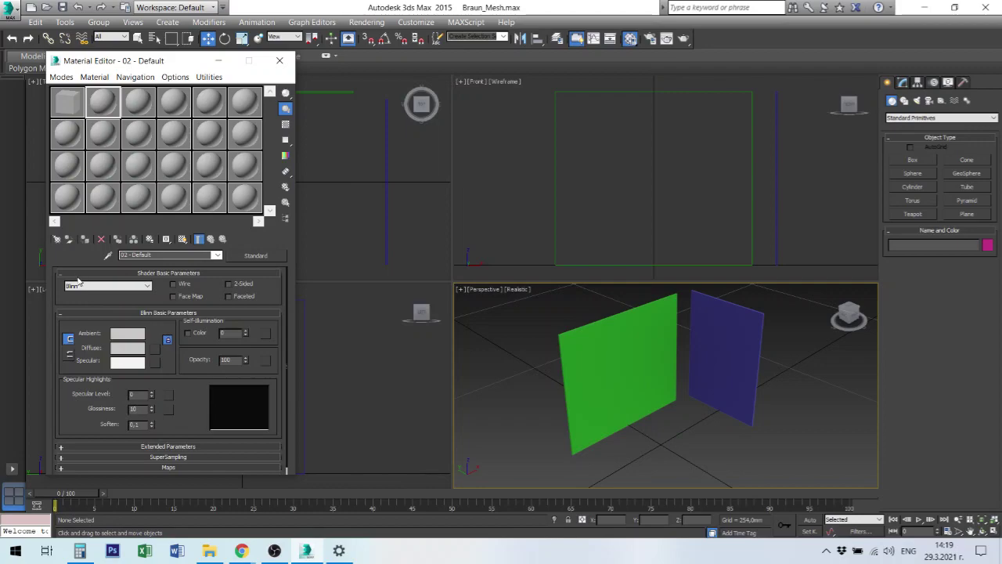
pyautogui.click(78, 273)
pyautogui.click(76, 283)
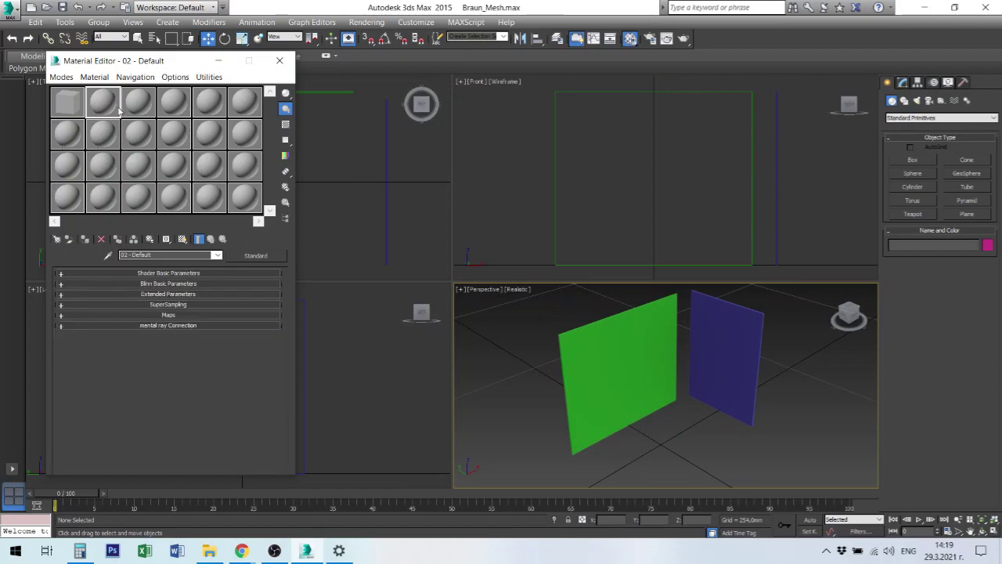
pyautogui.moveTo(286, 94); pyautogui.dragTo(333, 100)
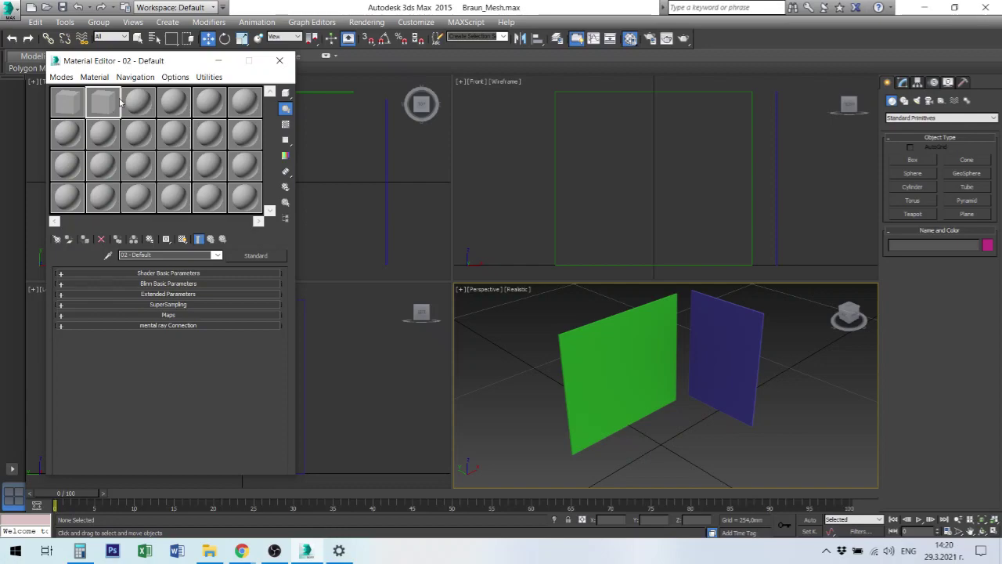
pyautogui.click(105, 103)
# - Select the green reference plane and expand the Maps rollout of 02 - Default
pyautogui.click(620, 340)
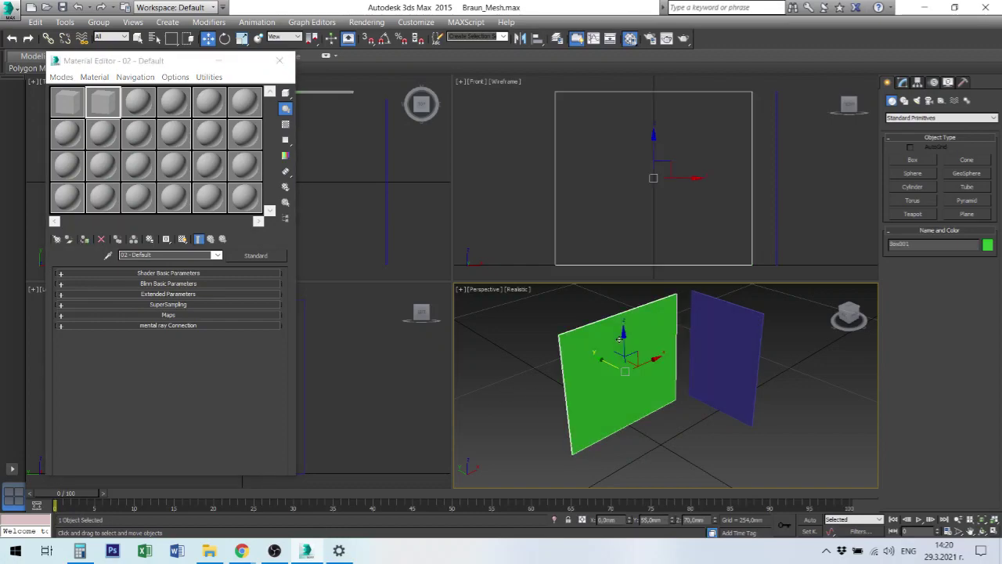
pyautogui.click(696, 359)
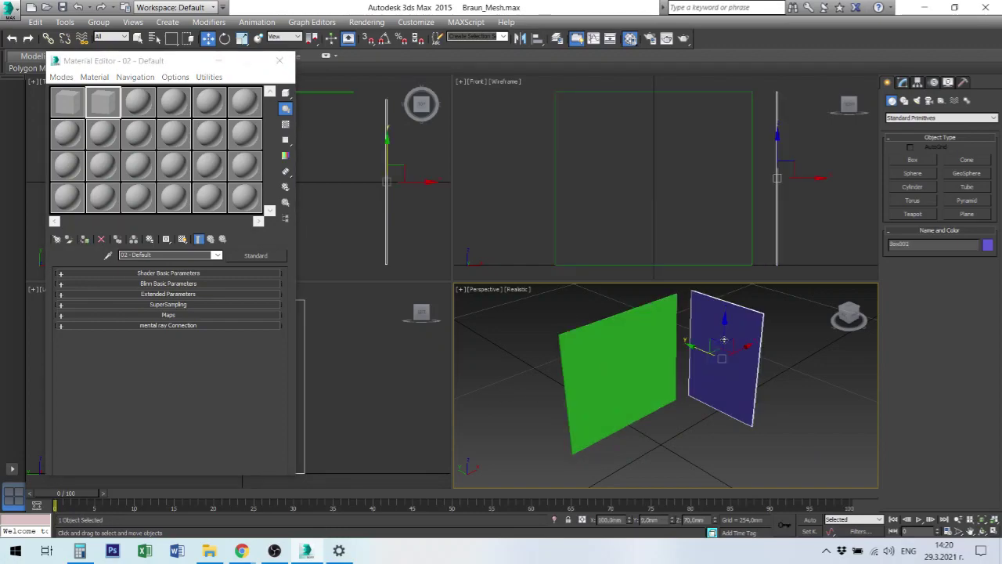
pyautogui.click(645, 336)
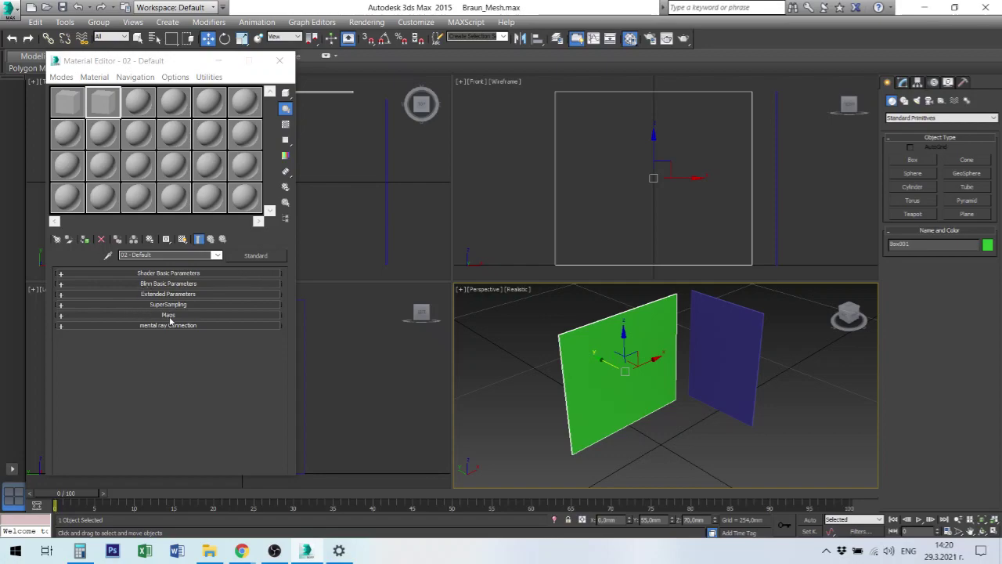
pyautogui.click(75, 316)
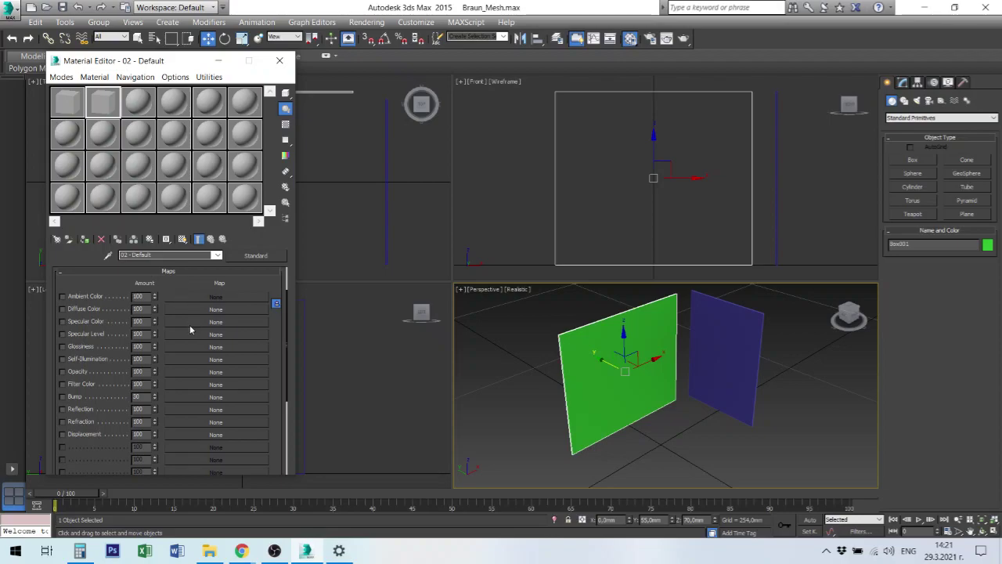
# - Choose Bitmap as the Diffuse Color map, opening the Select Bitmap Image File dialog
pyautogui.click(233, 311)
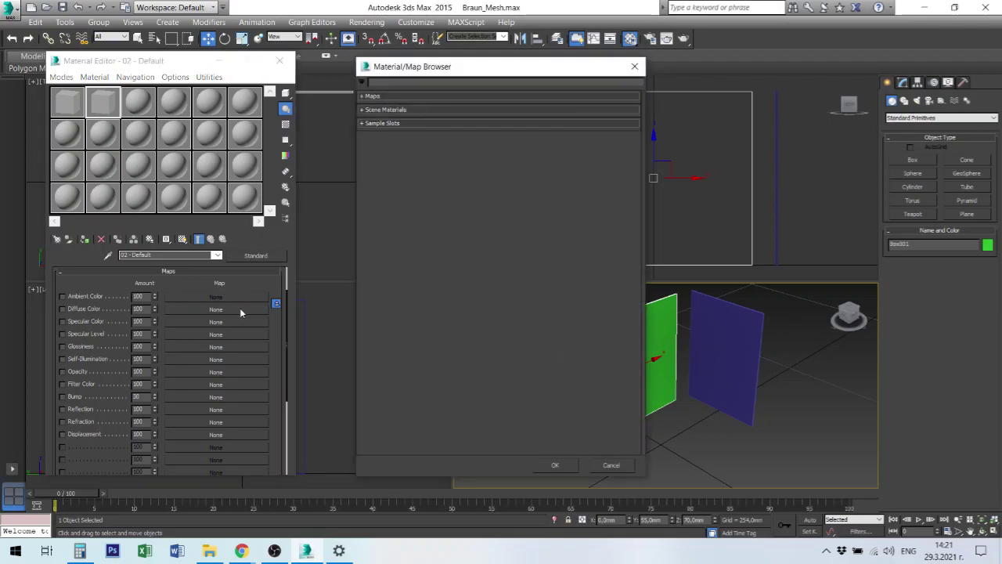
pyautogui.click(365, 98)
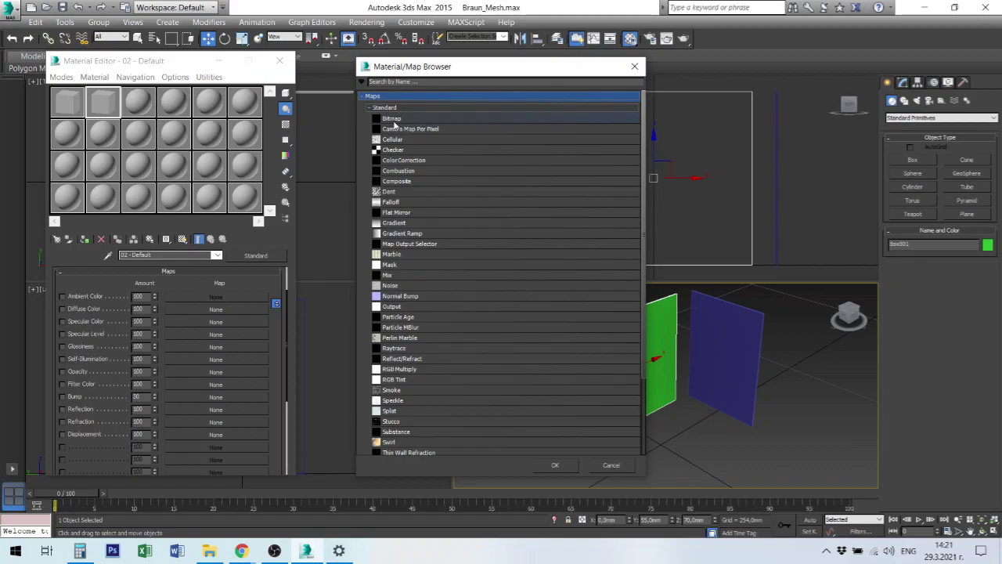
pyautogui.click(393, 120)
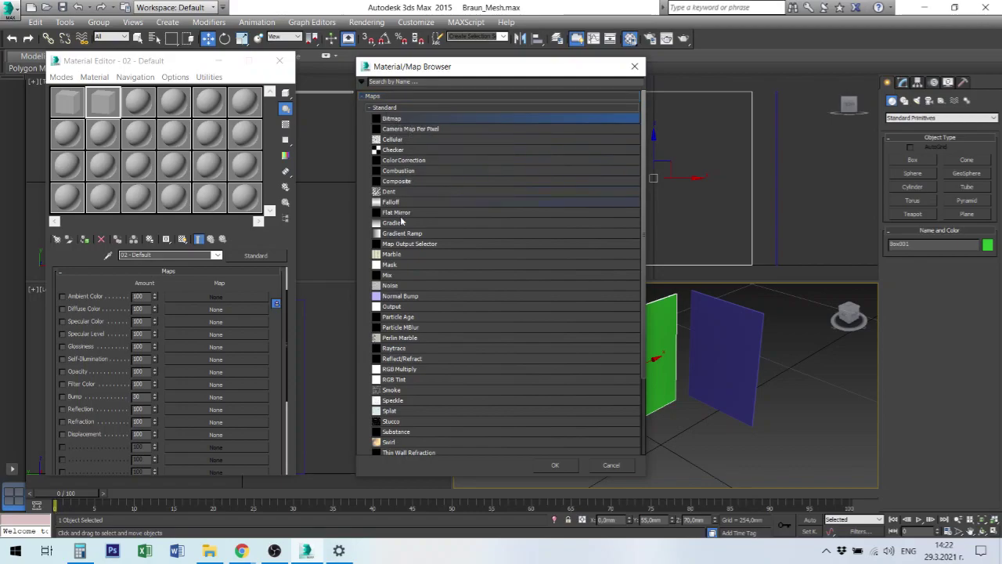
pyautogui.scroll(-2, 383, 315)
pyautogui.scroll(-2, 381, 318)
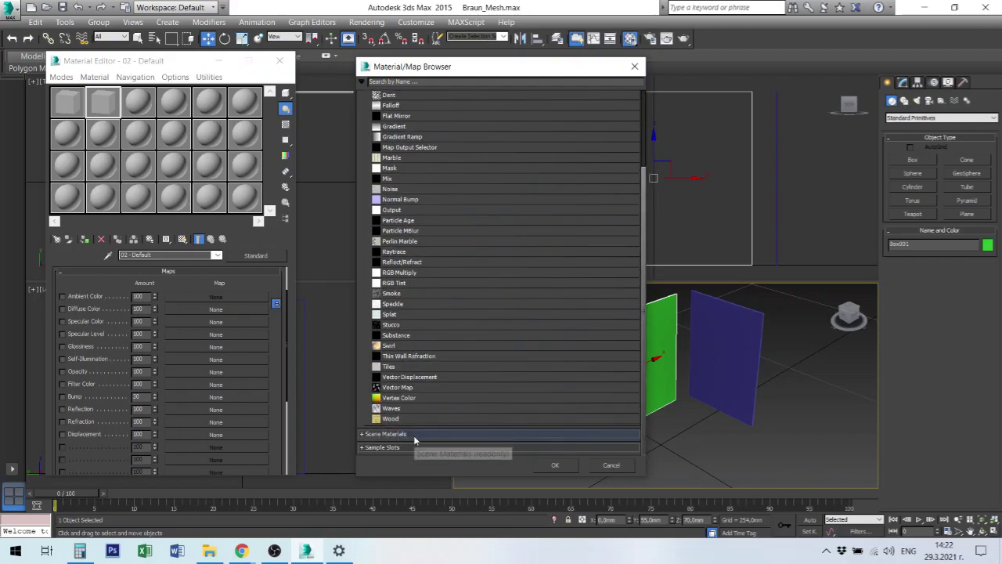
pyautogui.scroll(2, 449, 364)
pyautogui.scroll(2, 470, 188)
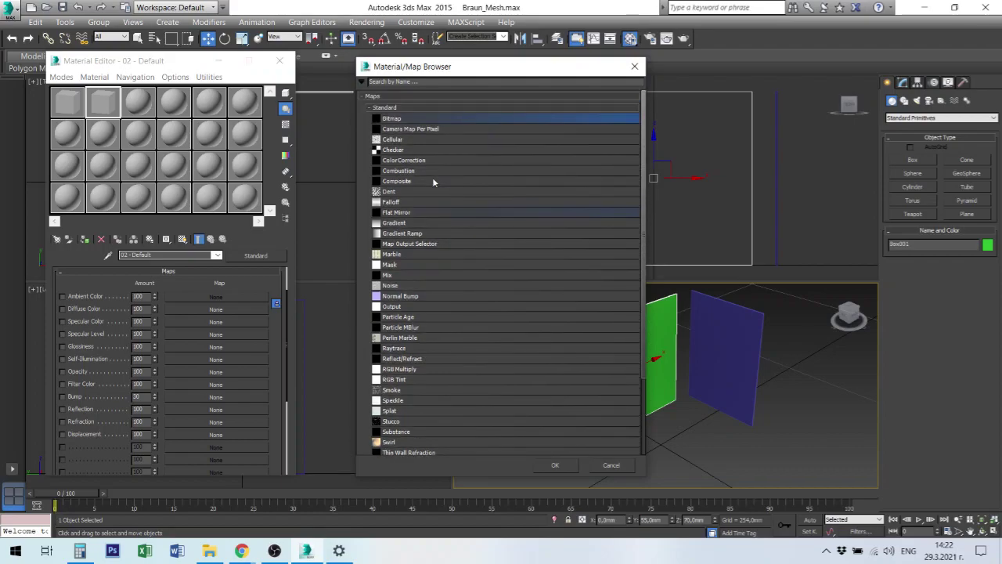
pyautogui.doubleClick(395, 118)
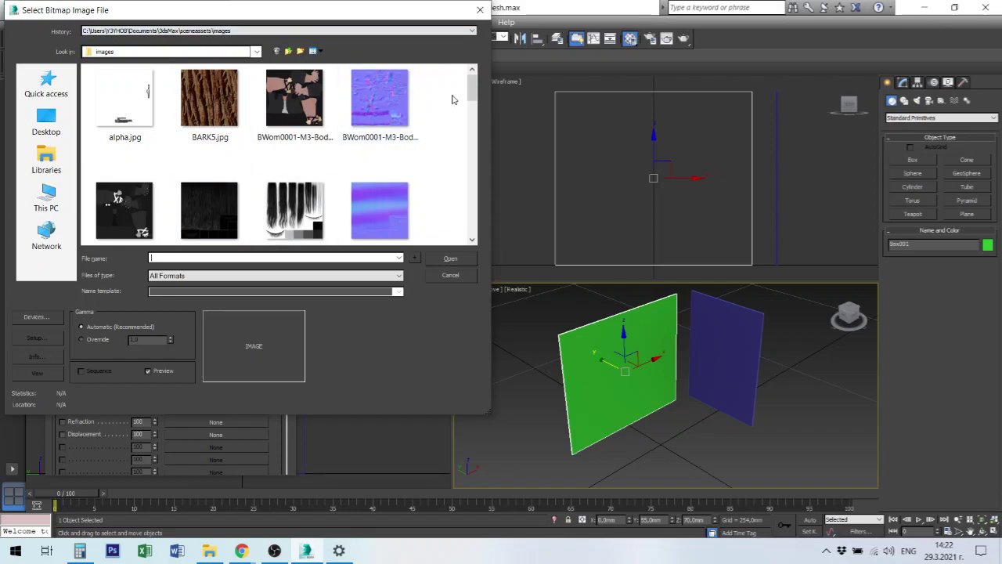
# - Browse to the braun folder on drive D and load braun_front_back.png as the diffuse bitmap
pyautogui.moveTo(472, 91); pyautogui.dragTo(473, 123)
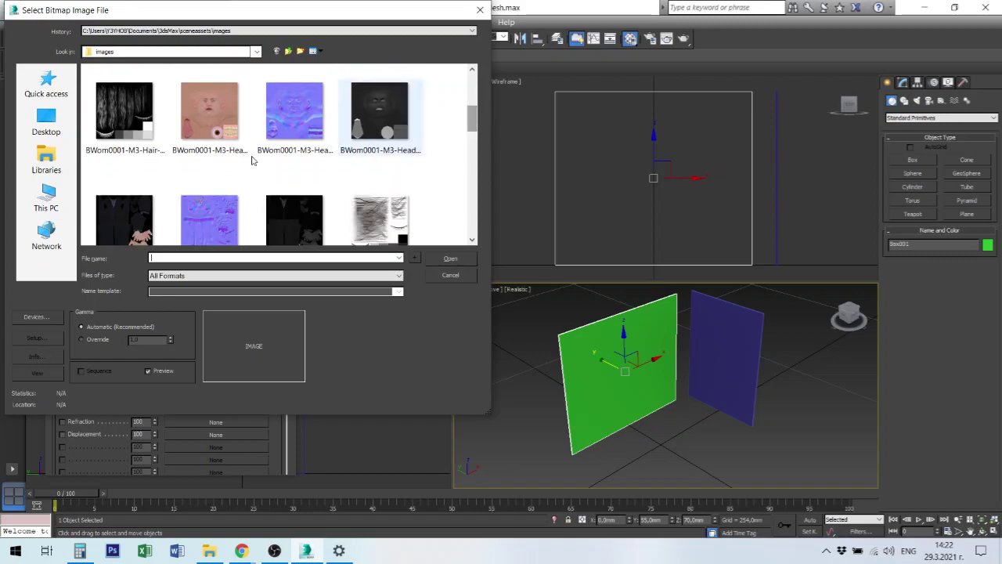
pyautogui.click(47, 202)
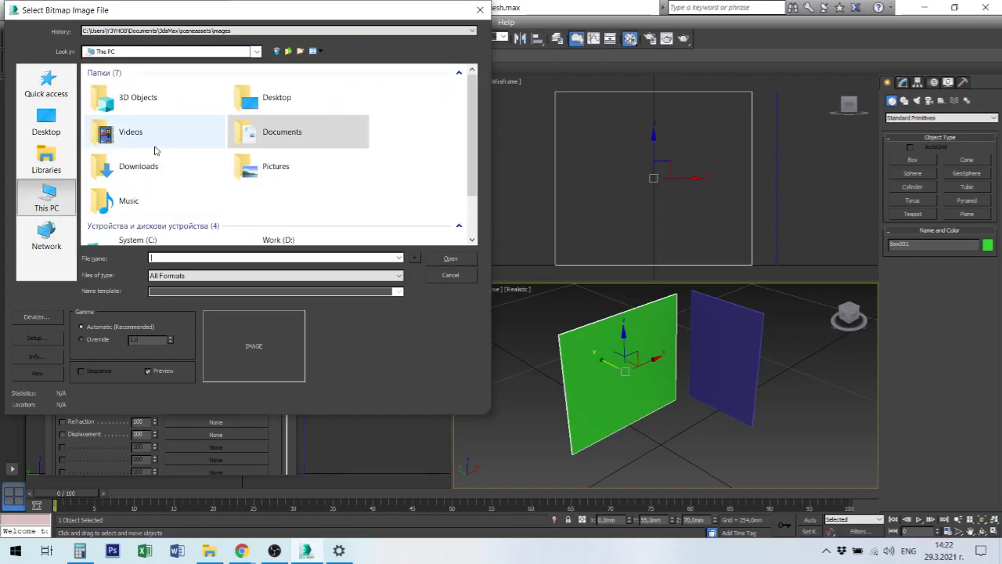
pyautogui.scroll(-2, 222, 227)
pyautogui.doubleClick(282, 186)
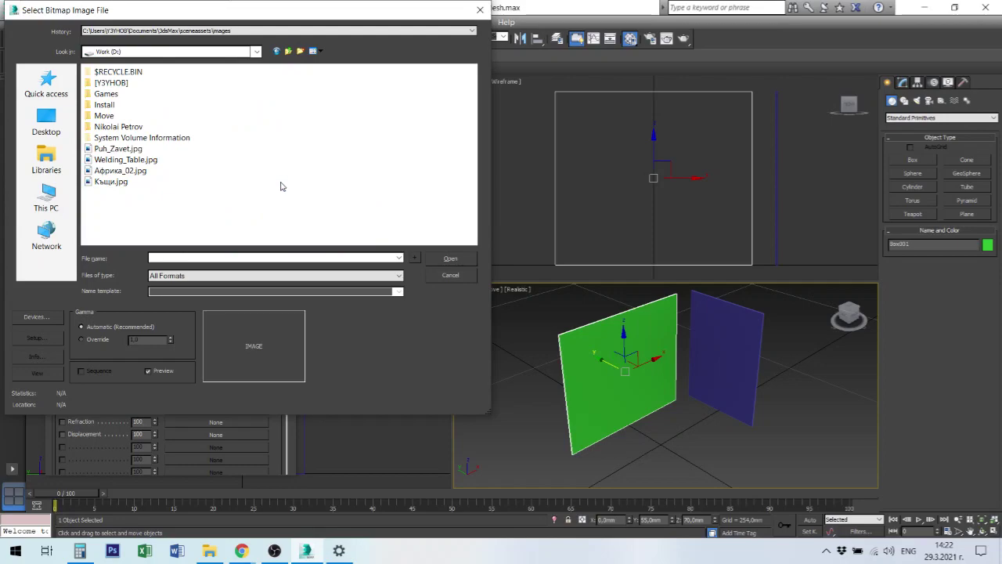
pyautogui.doubleClick(104, 84)
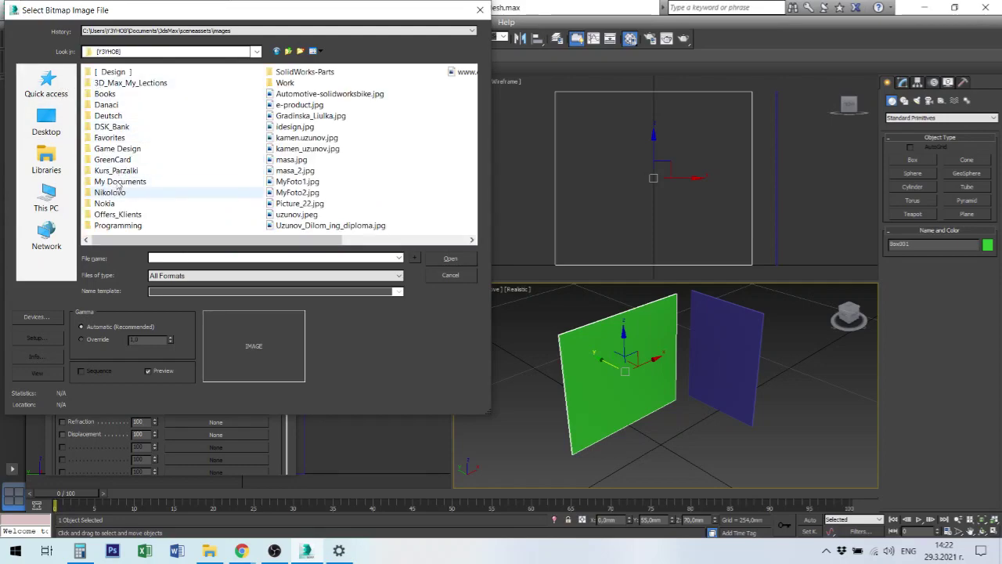
pyautogui.doubleClick(118, 72)
pyautogui.scroll(-5, 133, 204)
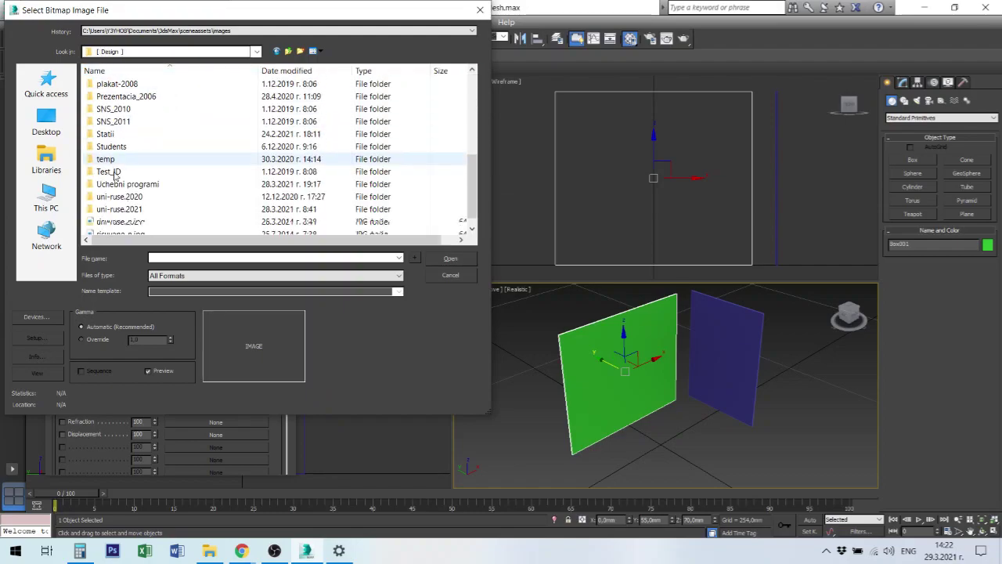
pyautogui.doubleClick(126, 210)
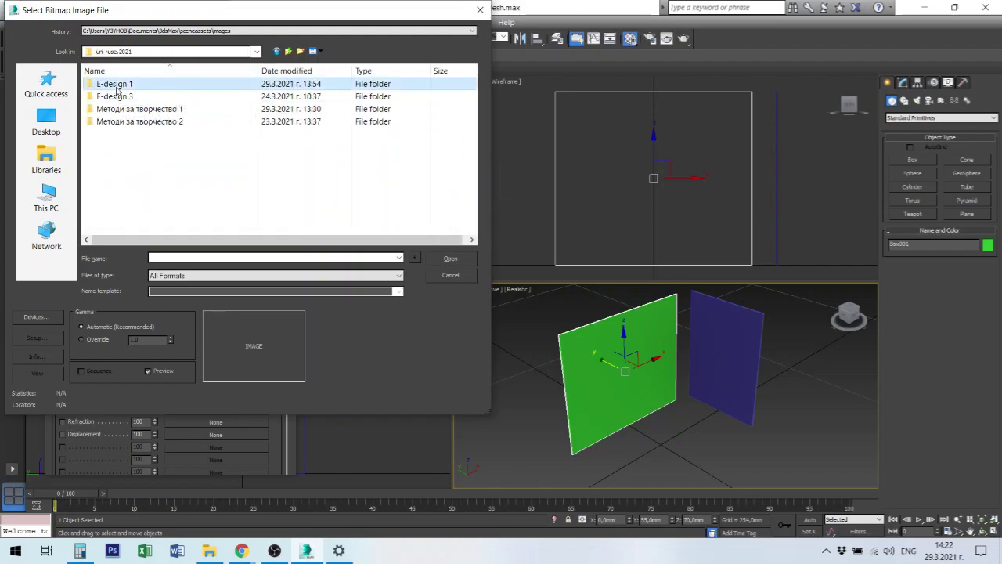
pyautogui.doubleClick(117, 87)
pyautogui.doubleClick(114, 85)
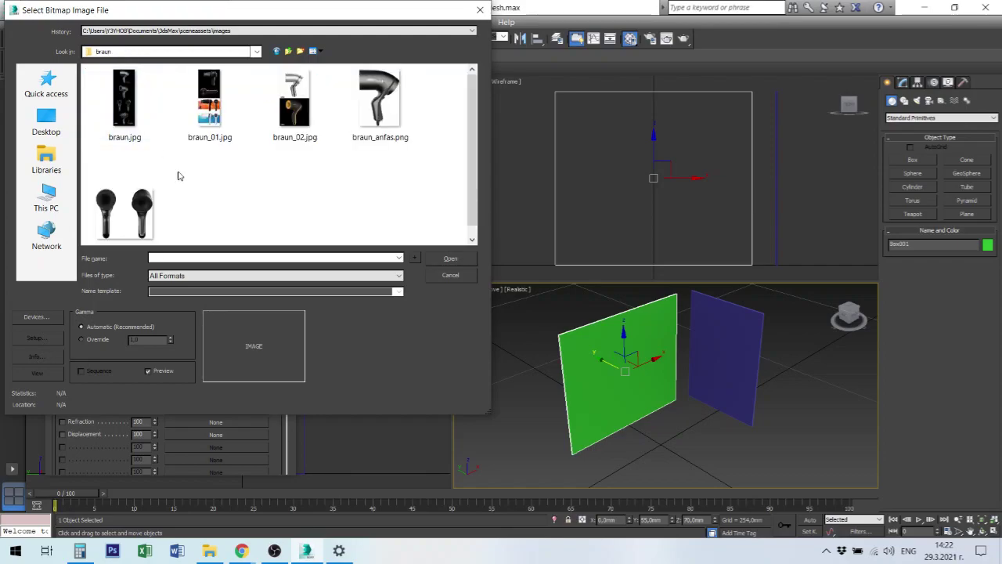
pyautogui.moveTo(380, 104)
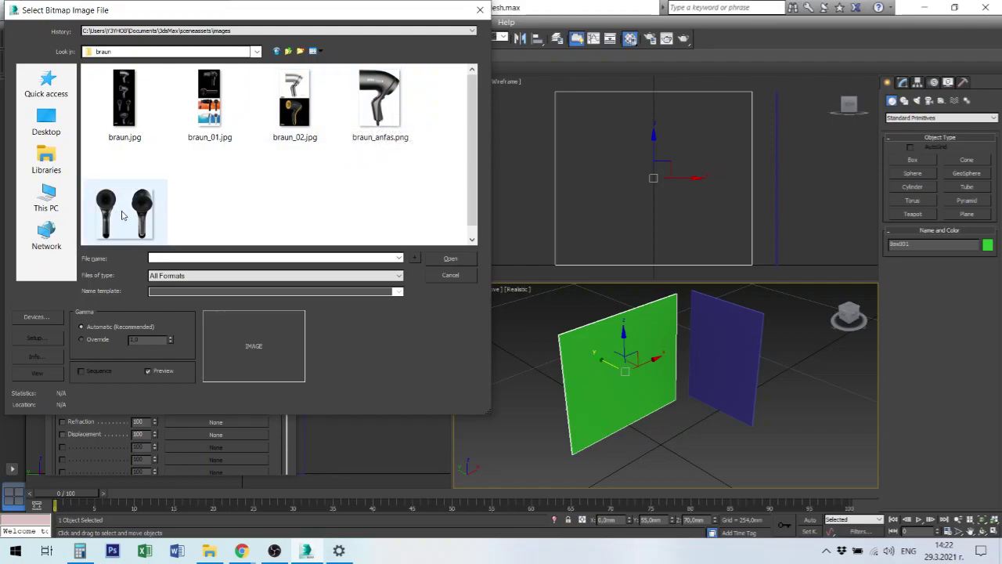
pyautogui.click(121, 212)
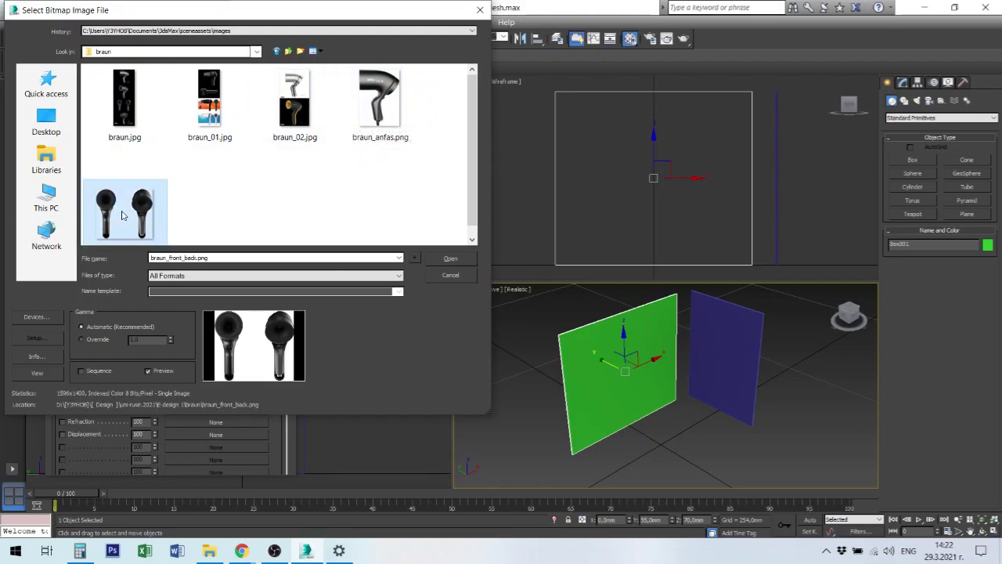
pyautogui.click(450, 259)
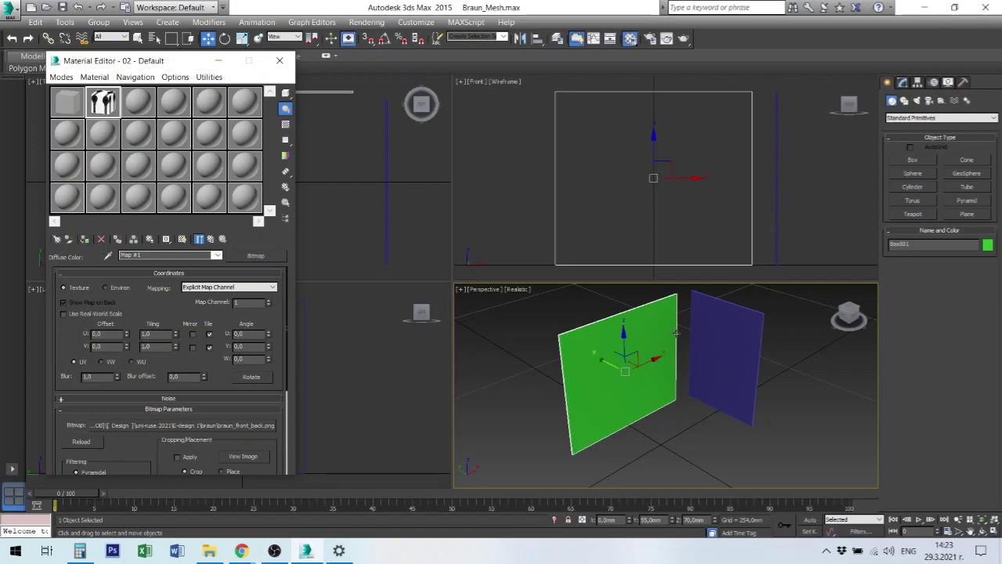
# - Assign the braun_front_back material to the green plane and show its texture in the viewport
pyautogui.click(86, 240)
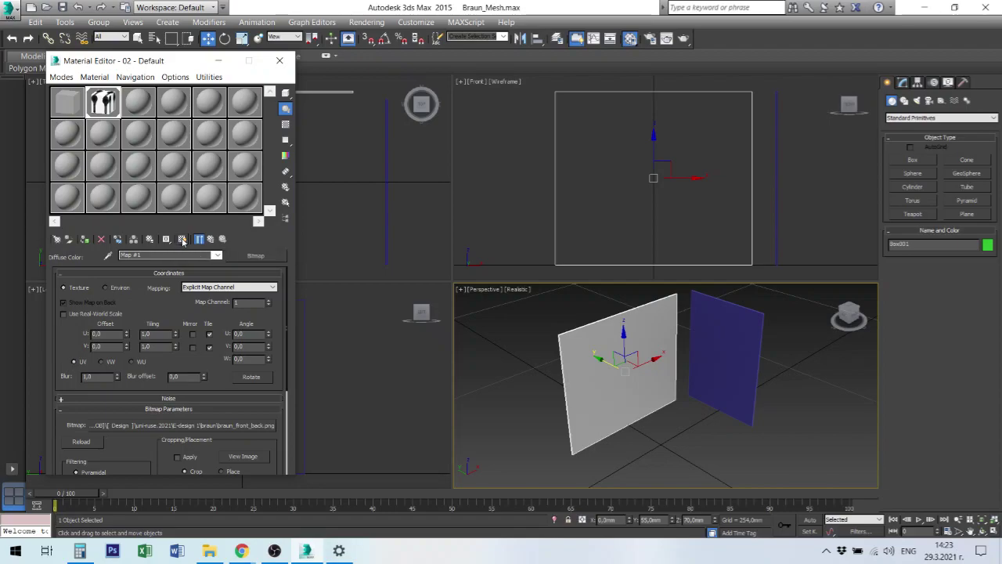
pyautogui.click(182, 240)
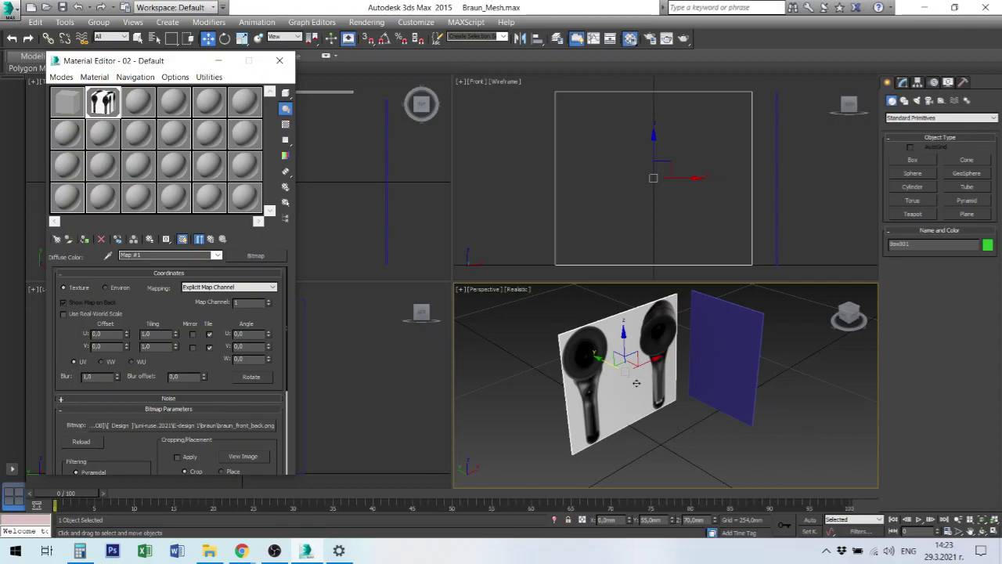
pyautogui.click(913, 161)
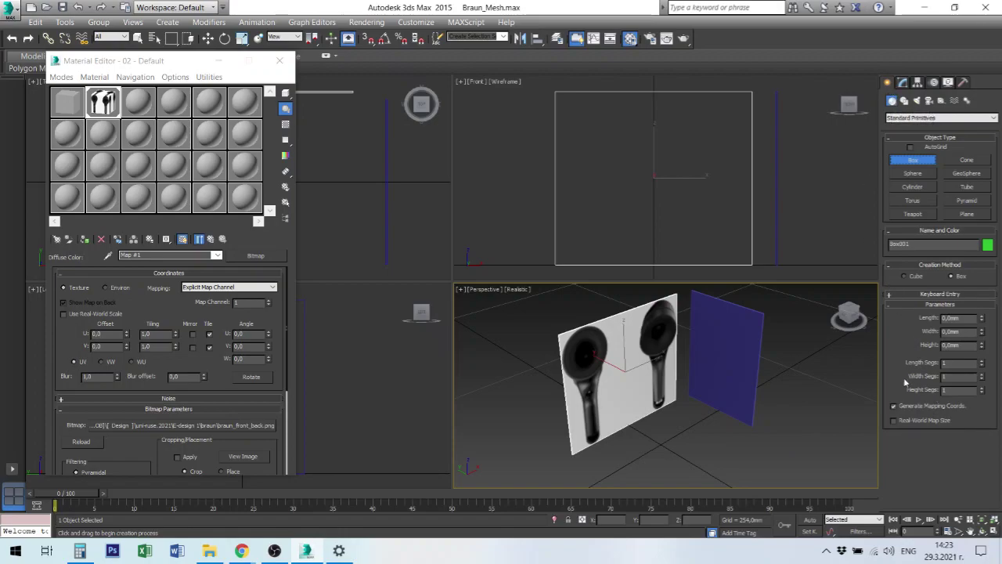
# - End box creation with Select and Move (W) and select the blue reference plane
pyautogui.click(186, 61)
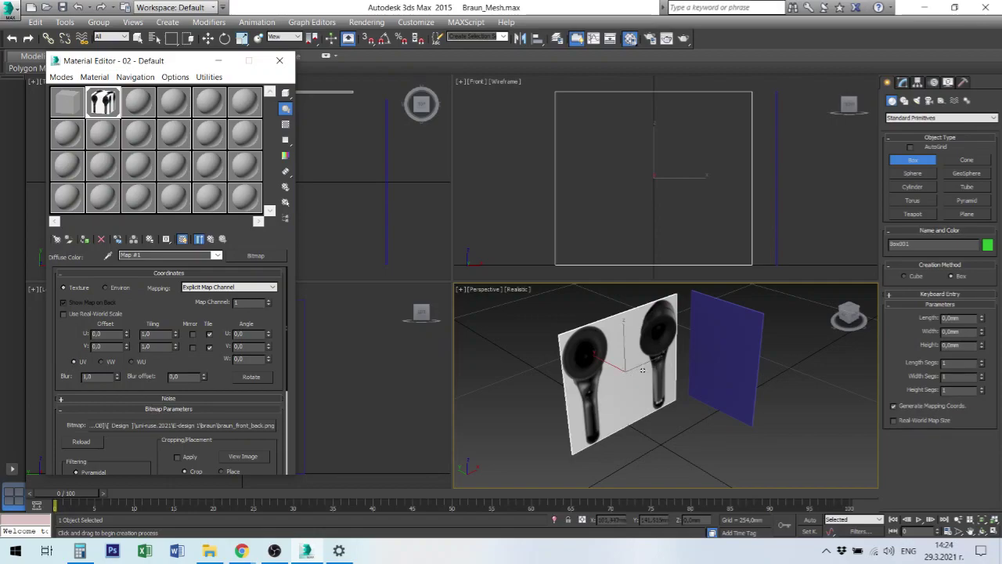
pyautogui.click(731, 341)
pyautogui.press('w')
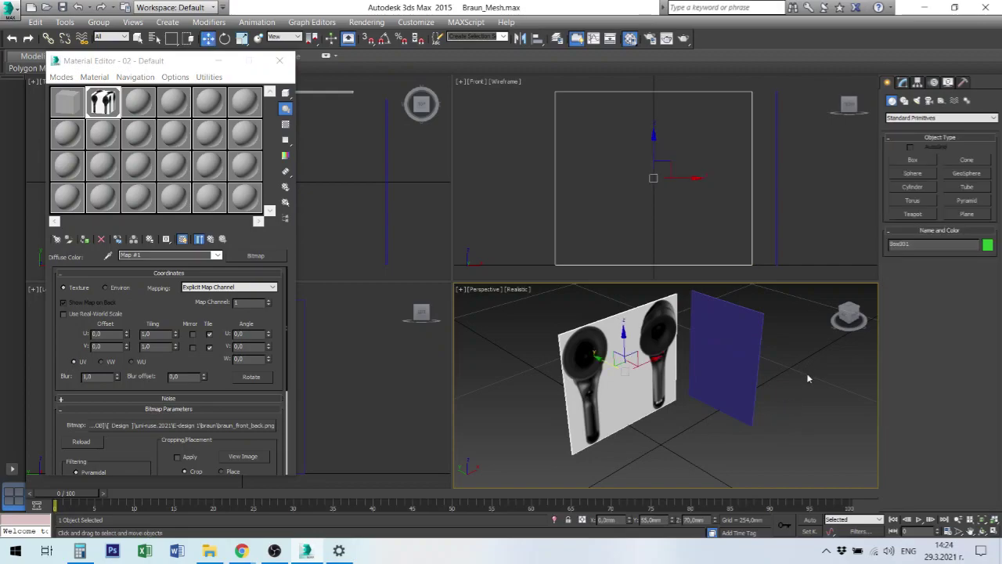
pyautogui.click(749, 347)
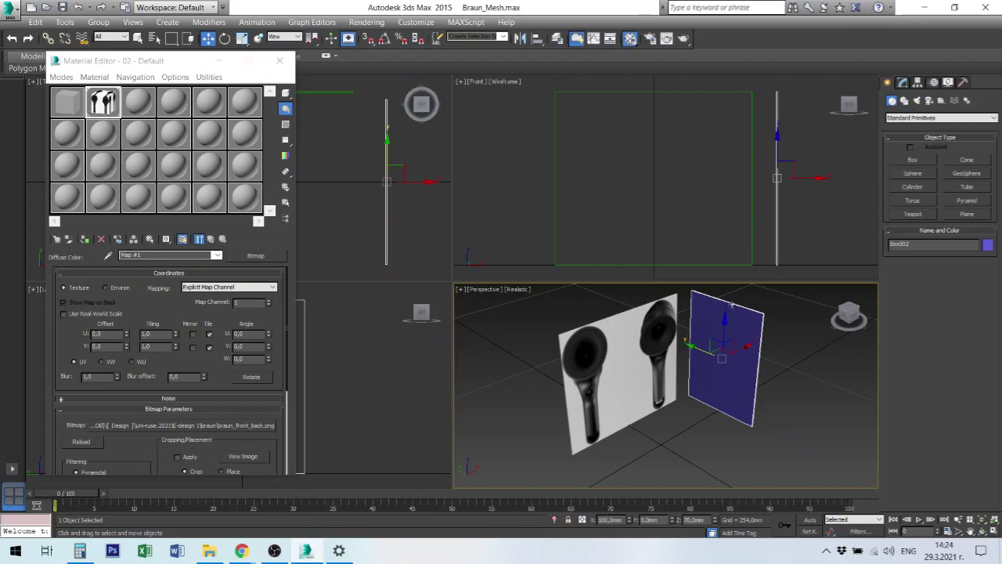
pyautogui.click(657, 336)
pyautogui.click(733, 339)
# - Return the second material to its parent level and activate the empty first material slot
pyautogui.click(65, 102)
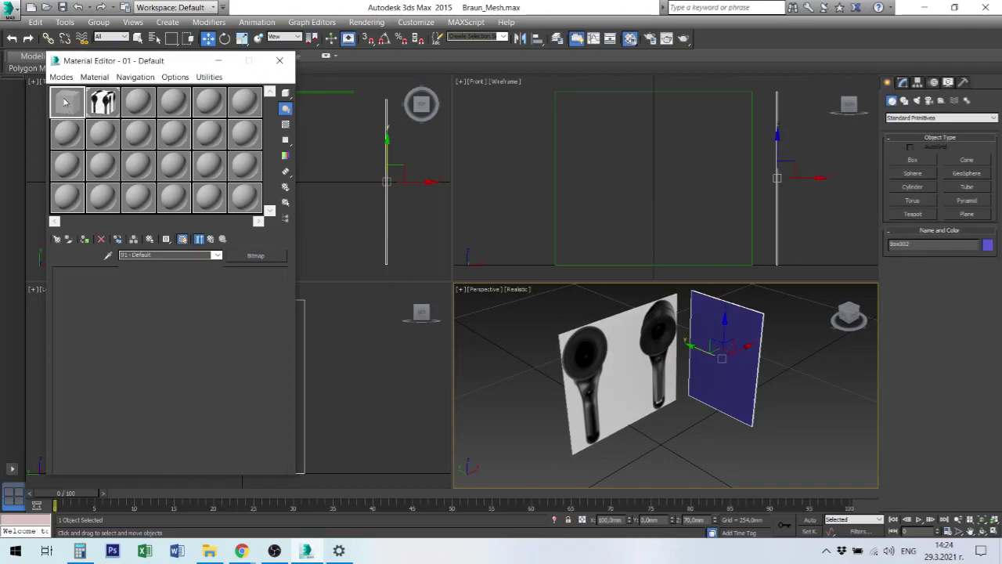
pyautogui.click(102, 100)
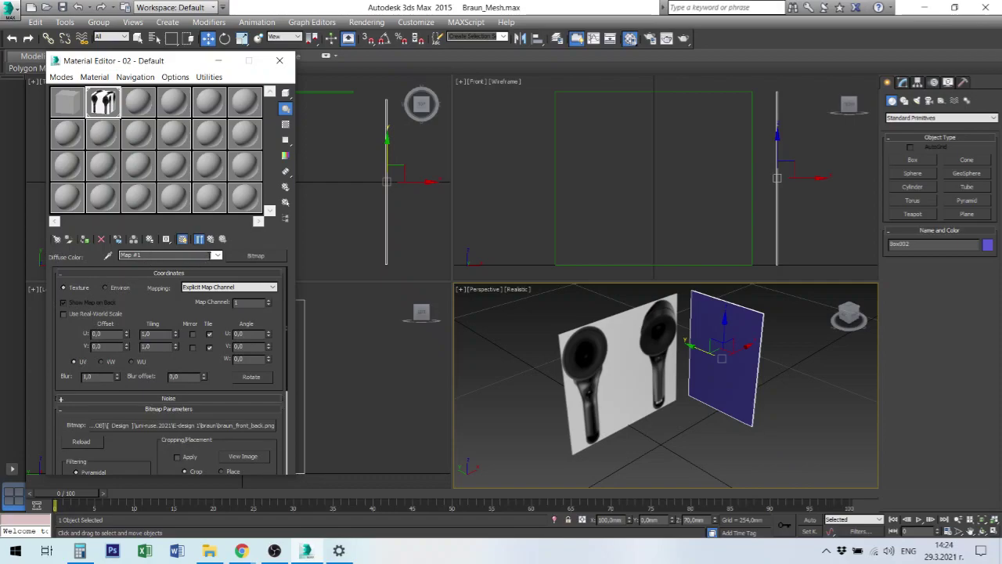
pyautogui.click(217, 255)
pyautogui.click(163, 264)
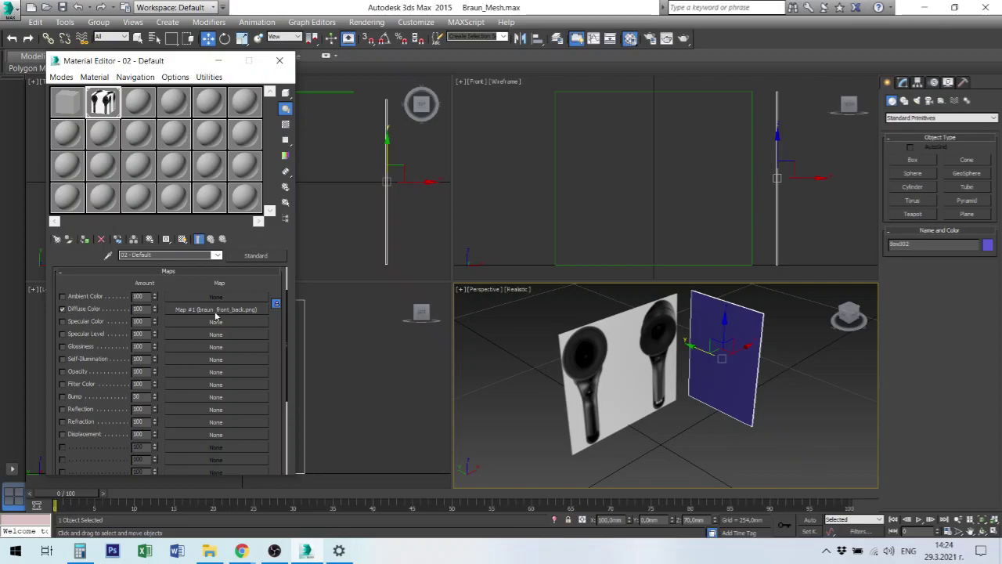
pyautogui.click(61, 94)
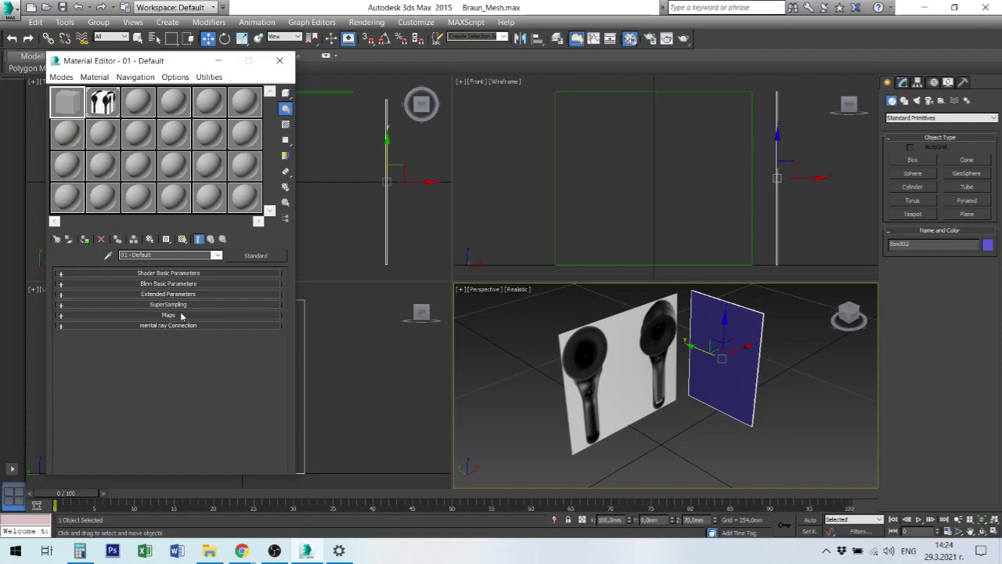
# - Give the first material a braun_anfas.png diffuse bitmap, assign it to the blue plane, and display it
pyautogui.click(181, 315)
pyautogui.click(216, 310)
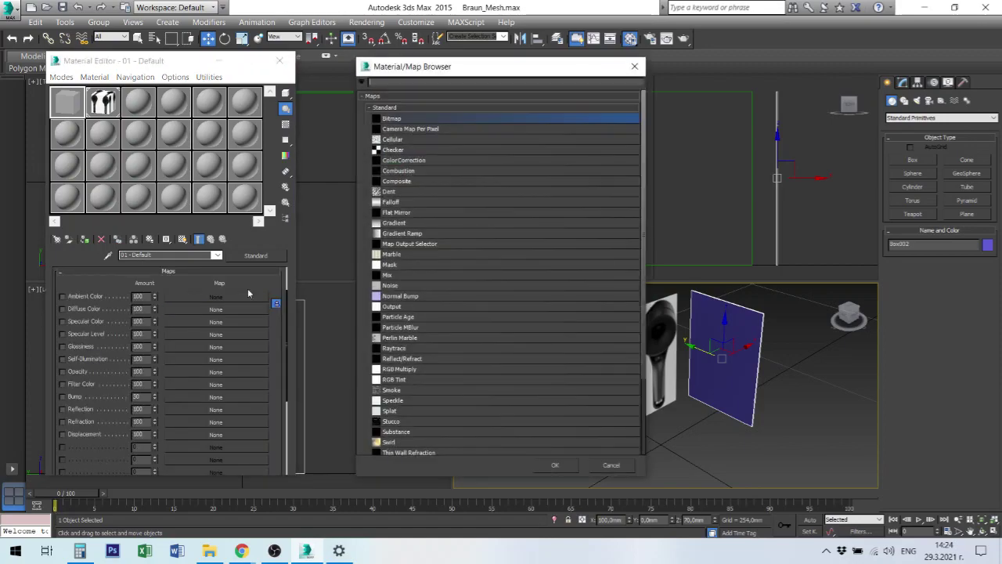
pyautogui.doubleClick(397, 119)
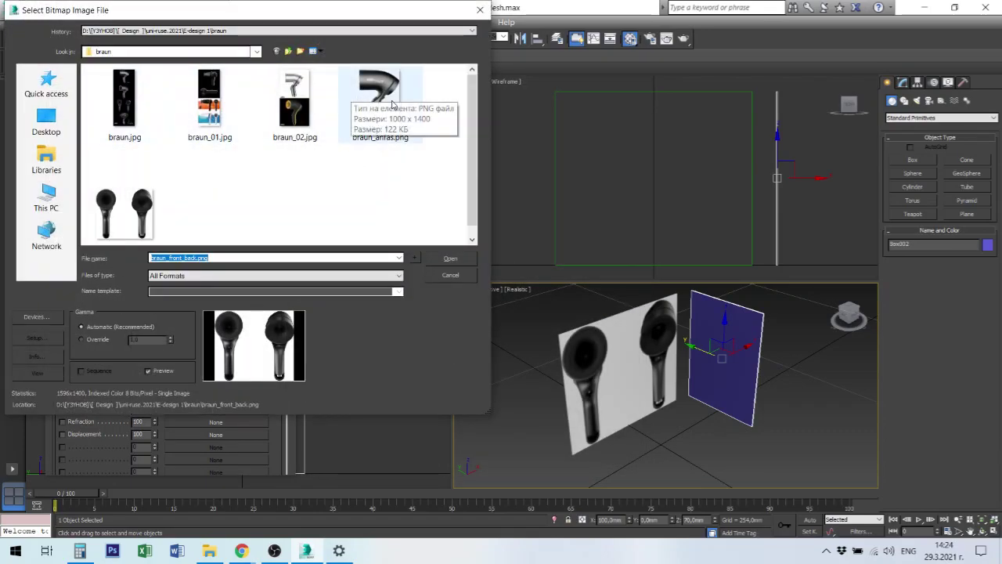
pyautogui.click(389, 97)
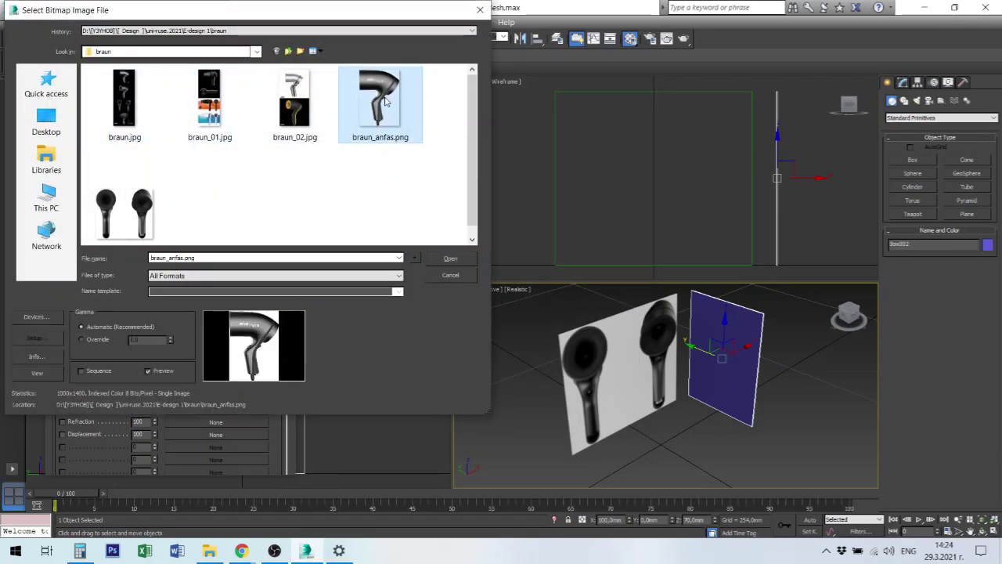
pyautogui.doubleClick(385, 99)
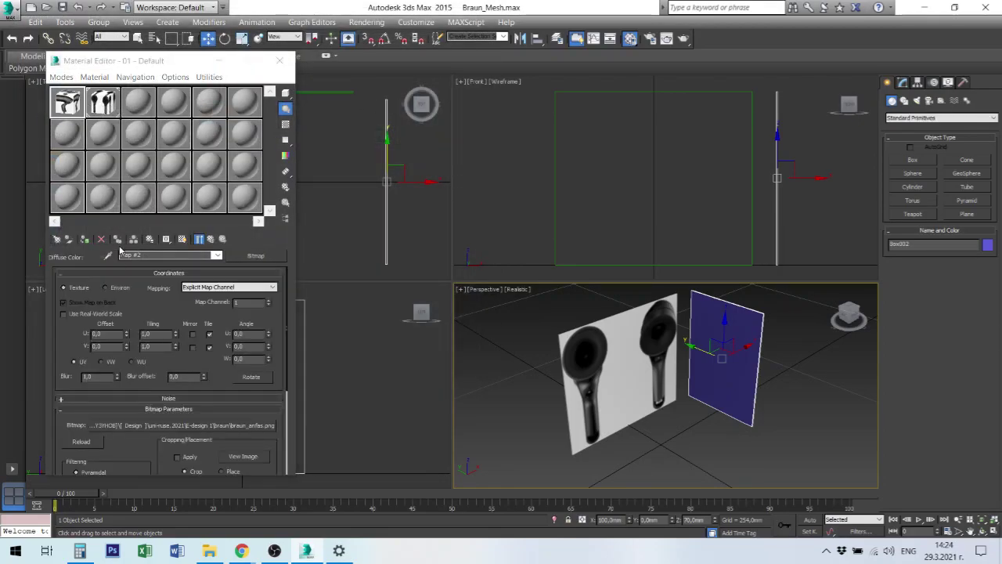
pyautogui.click(84, 239)
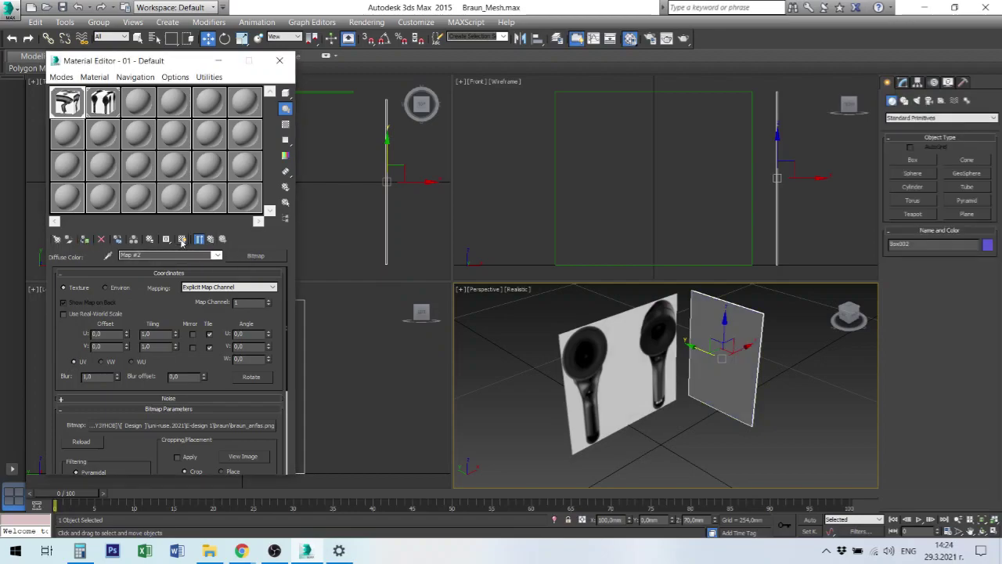
pyautogui.click(182, 239)
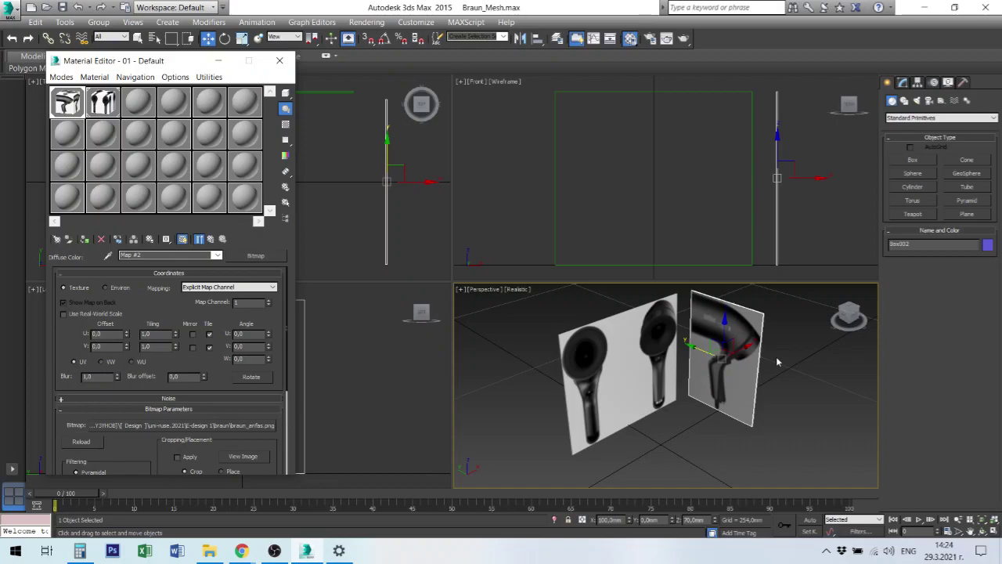
pyautogui.click(279, 62)
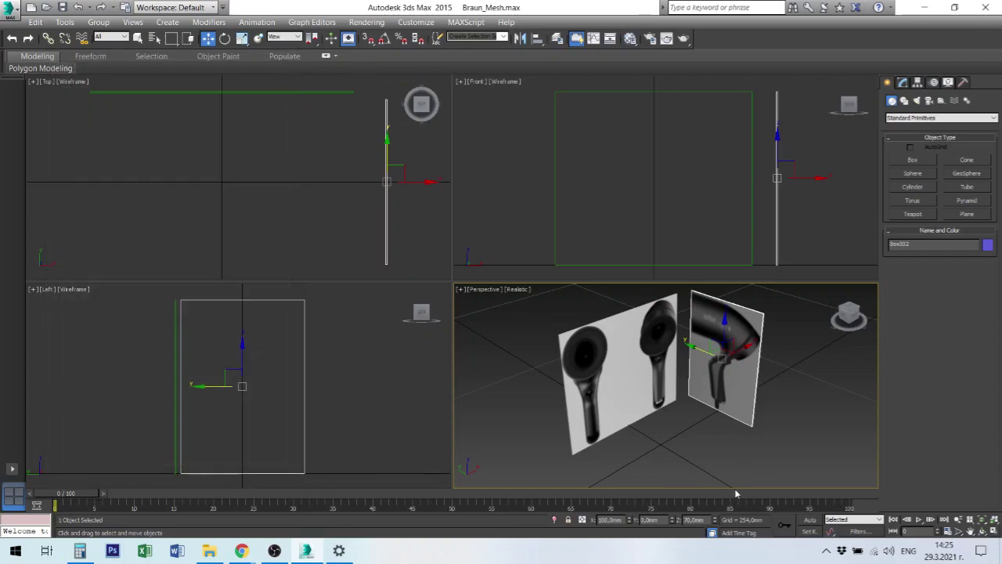
# - Orbit the Perspective view around the two reference plates and select the side plane Box002
pyautogui.click(755, 462)
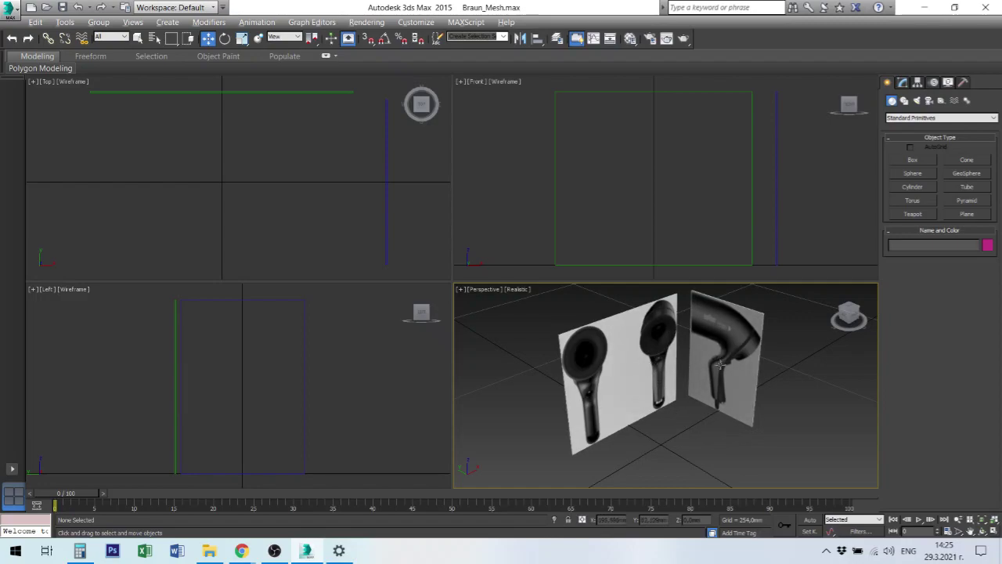
pyautogui.moveTo(786, 432)
pyautogui.keyDown('alt'); pyautogui.mouseDown(button='middle')
pyautogui.moveTo(671, 436)
pyautogui.moveTo(707, 428)
pyautogui.moveTo(547, 413)
pyautogui.moveTo(788, 430)
pyautogui.moveTo(604, 432)
pyautogui.moveTo(761, 420)
pyautogui.moveTo(745, 441)
pyautogui.moveTo(700, 433)
pyautogui.moveTo(733, 415)
pyautogui.mouseUp(button='middle'); pyautogui.keyUp('alt')
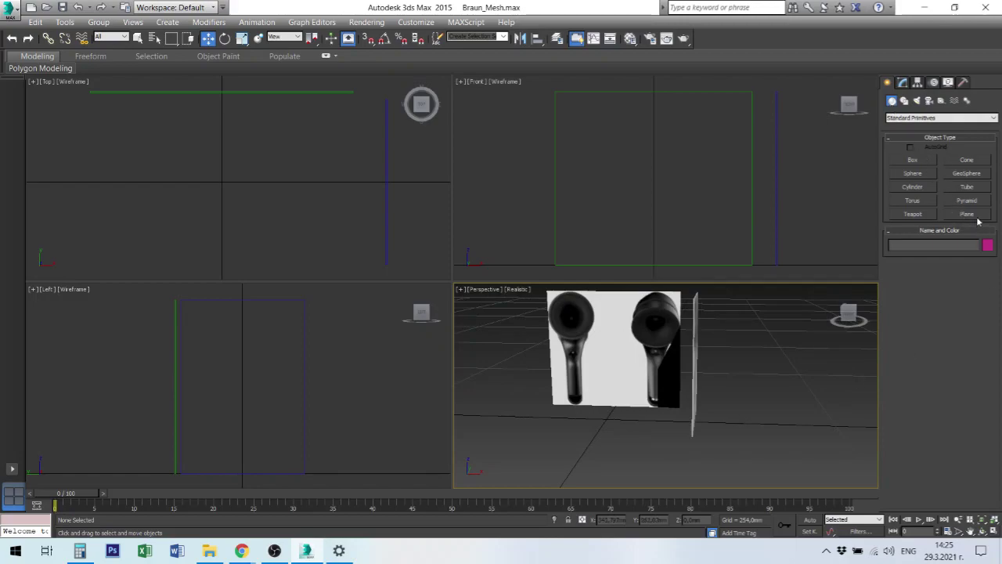
pyautogui.keyDown('alt'); pyautogui.moveTo(751, 412); pyautogui.dragTo(631, 424, button='middle'); pyautogui.keyUp('alt')
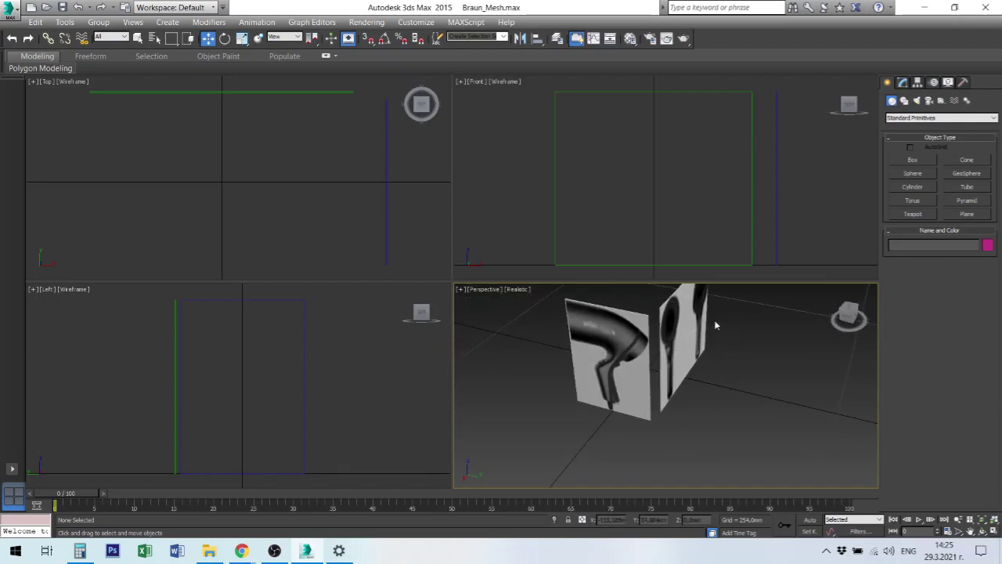
pyautogui.moveTo(726, 385)
pyautogui.keyDown('alt'); pyautogui.mouseDown(button='middle')
pyautogui.moveTo(704, 374)
pyautogui.moveTo(812, 379)
pyautogui.mouseUp(button='middle'); pyautogui.keyUp('alt')
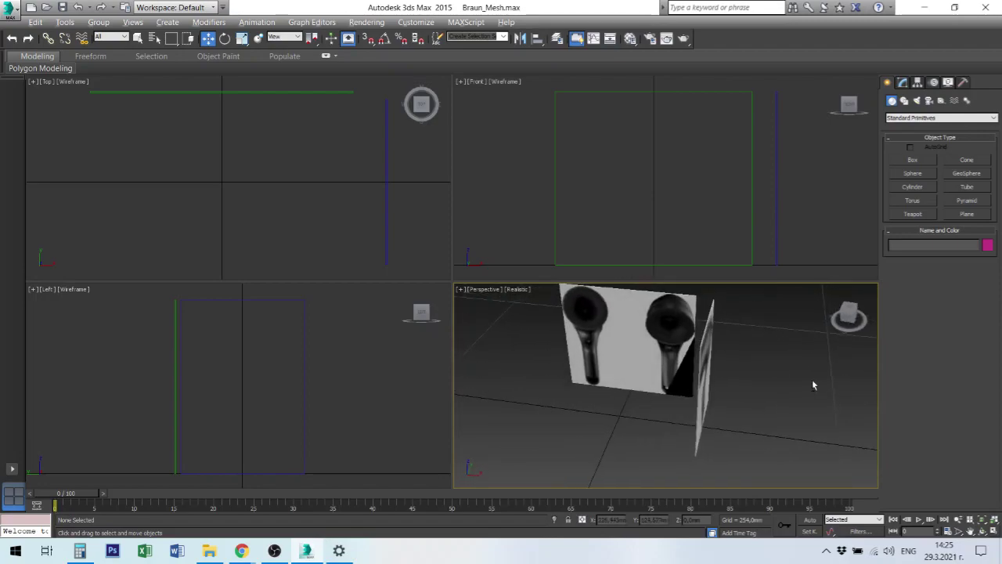
pyautogui.keyDown('alt'); pyautogui.moveTo(686, 362); pyautogui.dragTo(736, 373, button='middle'); pyautogui.keyUp('alt')
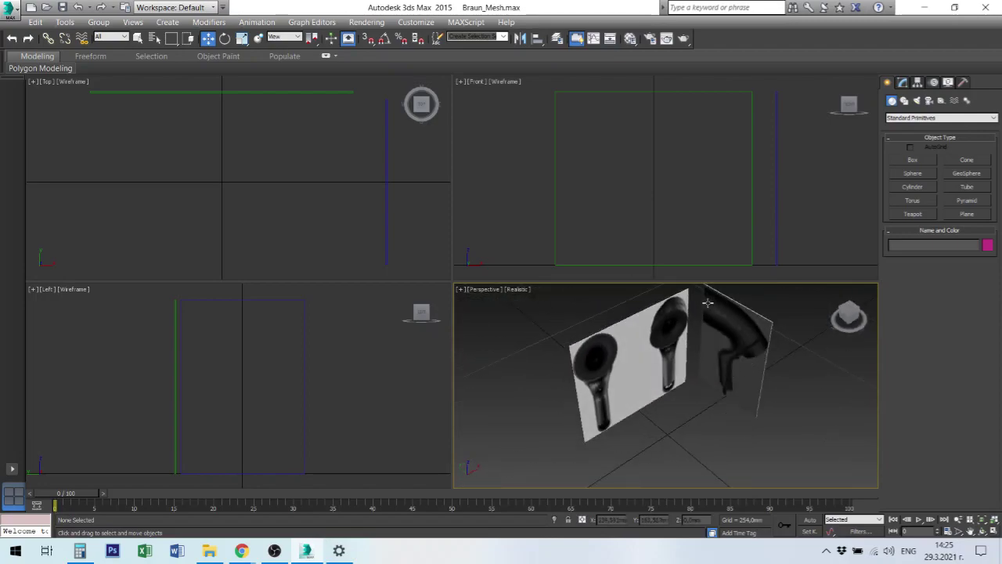
pyautogui.moveTo(700, 295)
pyautogui.keyDown('alt'); pyautogui.mouseDown(button='middle')
pyautogui.moveTo(781, 363)
pyautogui.moveTo(691, 365)
pyautogui.mouseUp(button='middle'); pyautogui.keyUp('alt')
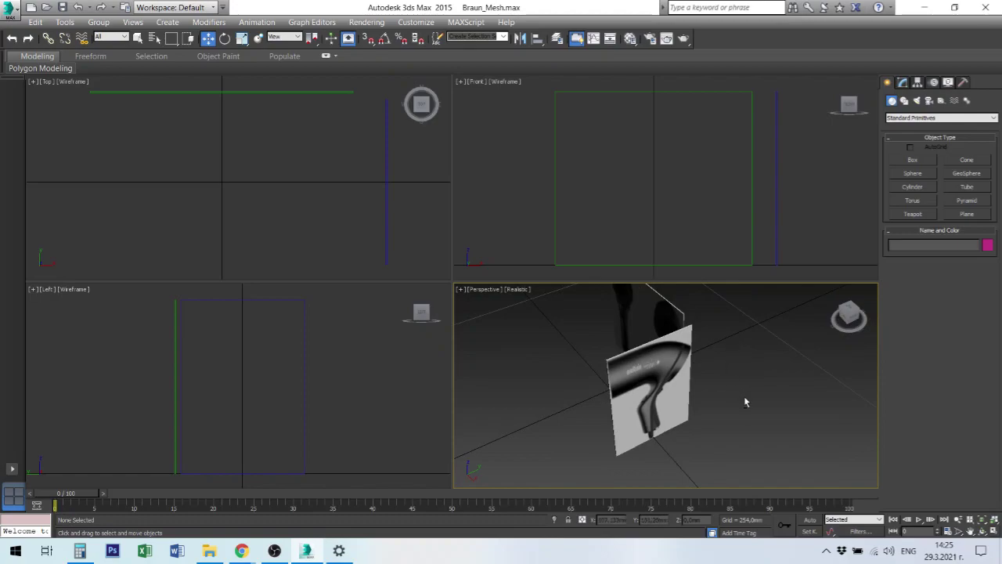
pyautogui.click(677, 405)
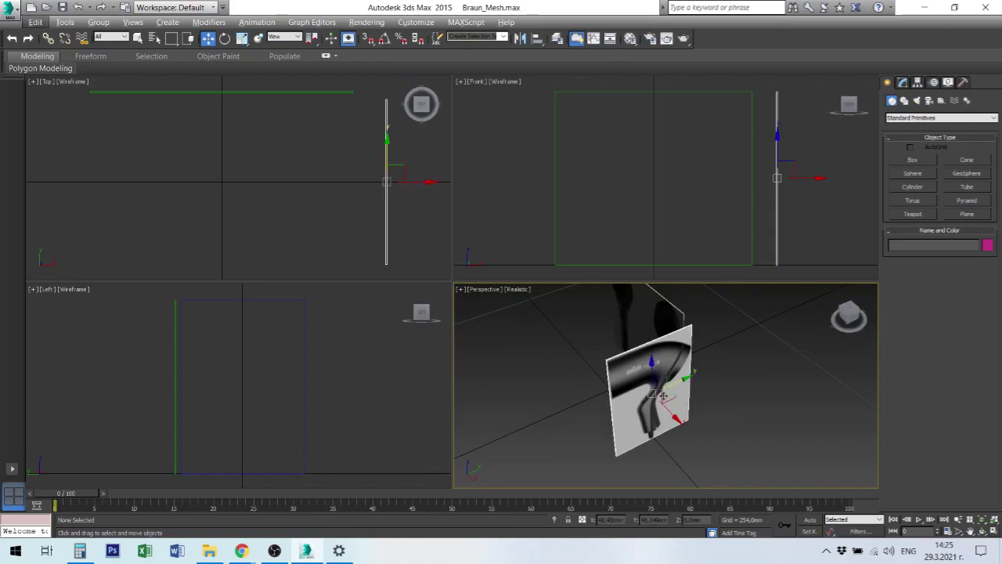
pyautogui.click(904, 81)
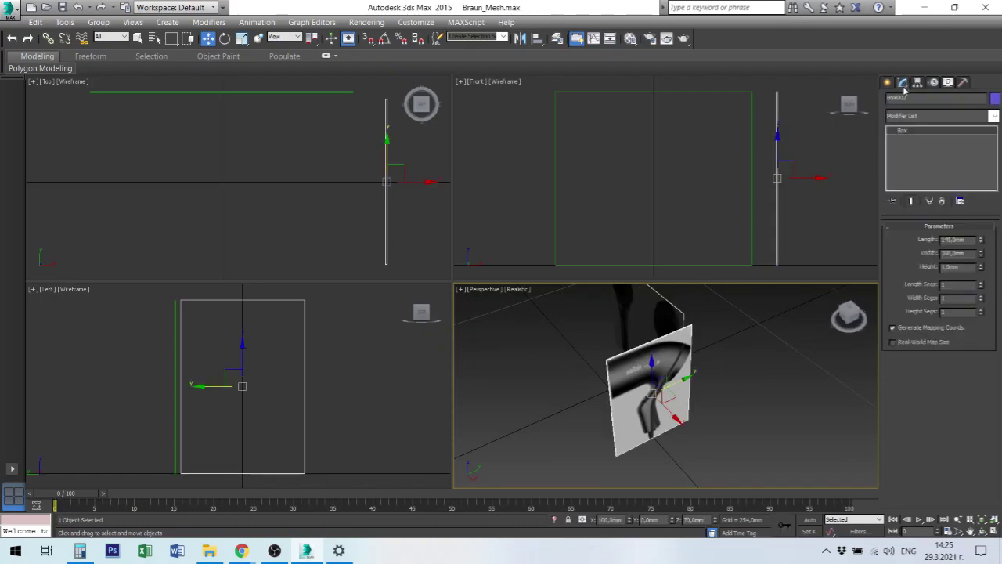
pyautogui.moveTo(718, 416)
pyautogui.keyDown('alt'); pyautogui.mouseDown(button='middle')
pyautogui.moveTo(770, 405)
pyautogui.moveTo(776, 389)
pyautogui.mouseUp(button='middle'); pyautogui.keyUp('alt')
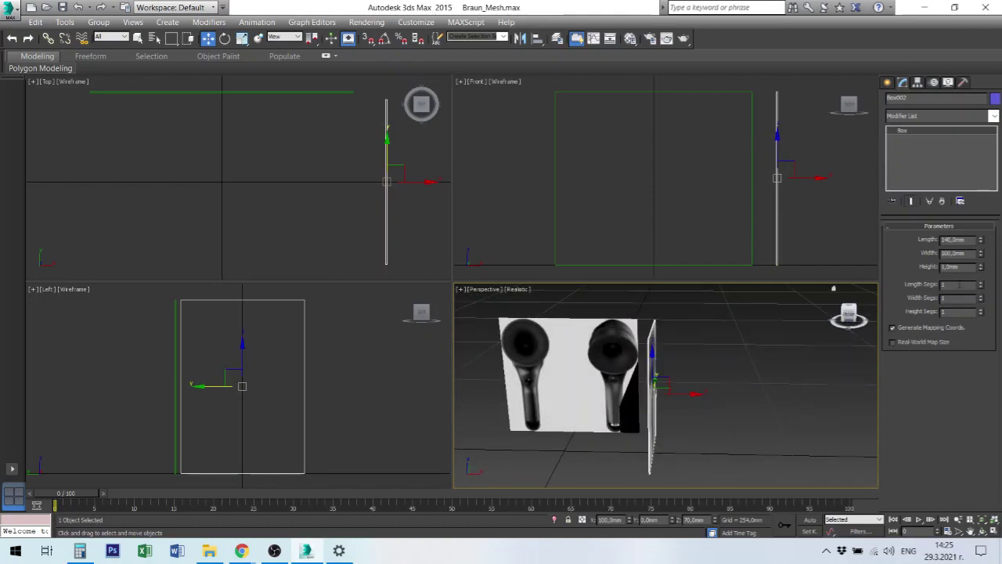
pyautogui.moveTo(981, 267); pyautogui.dragTo(861, 72)
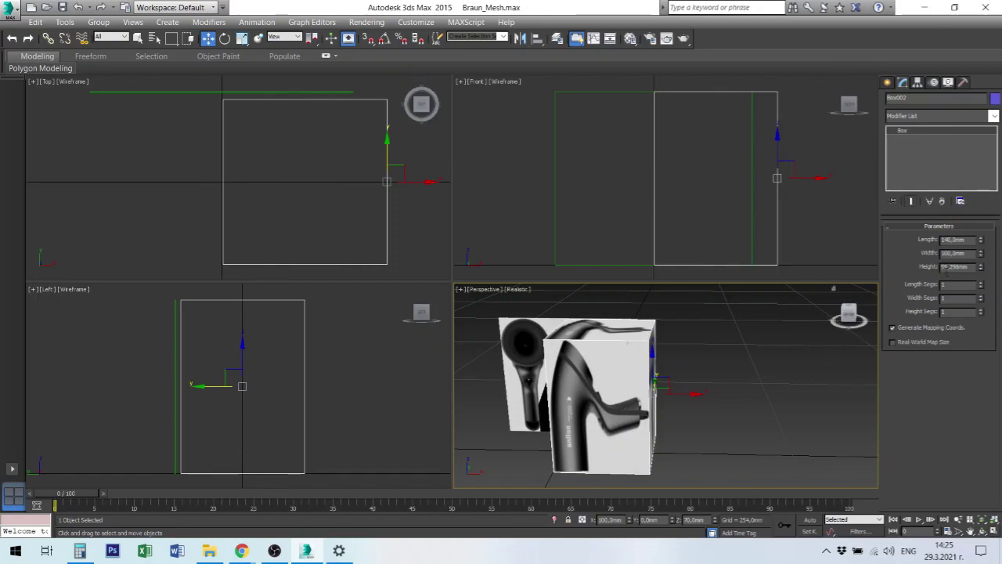
pyautogui.doubleClick(952, 267)
pyautogui.write('0')
pyautogui.press('Return')
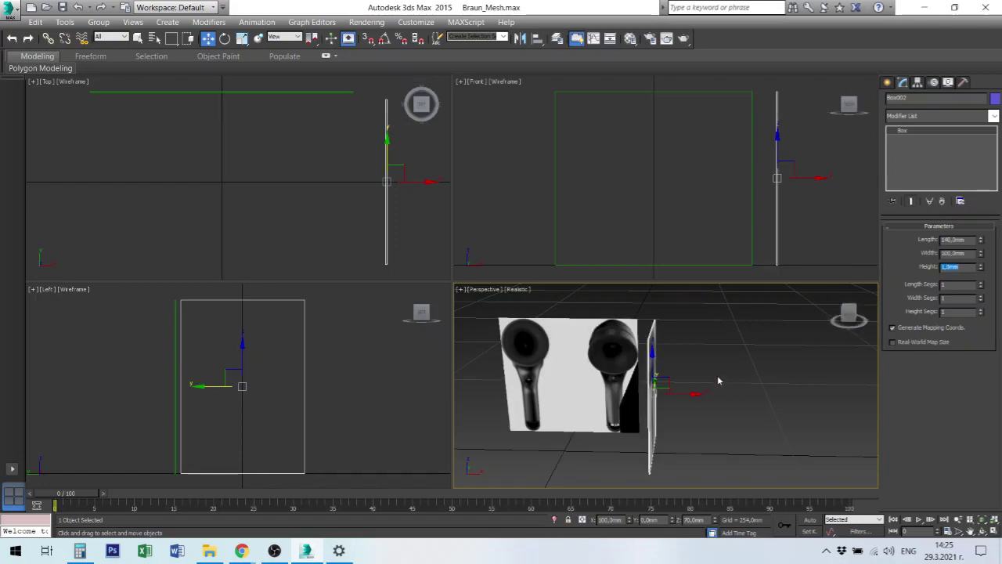
pyautogui.moveTo(700, 402)
pyautogui.keyDown('alt'); pyautogui.mouseDown(button='middle')
pyautogui.moveTo(684, 424)
pyautogui.moveTo(761, 402)
pyautogui.moveTo(729, 412)
pyautogui.moveTo(783, 380)
pyautogui.mouseUp(button='middle'); pyautogui.keyUp('alt')
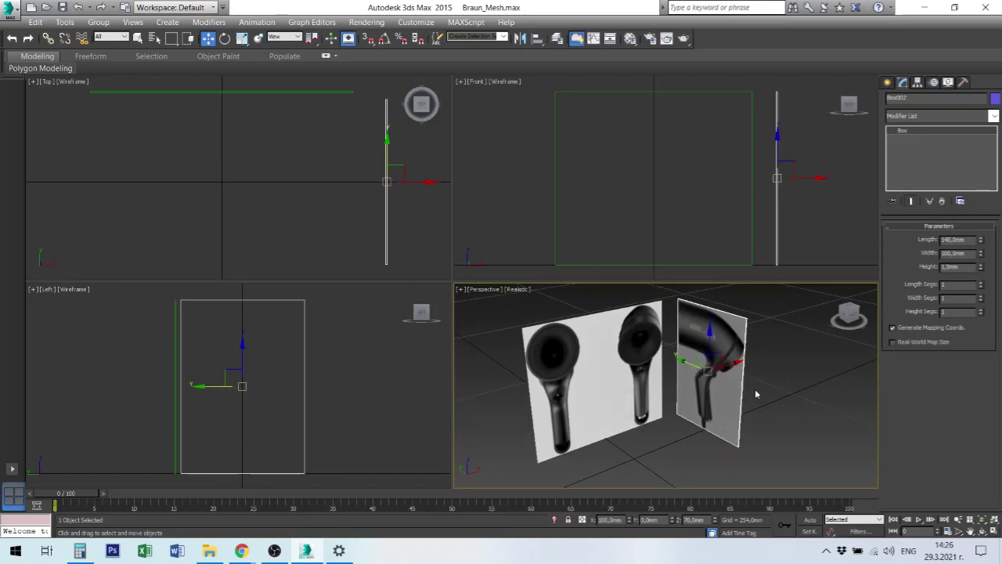
pyautogui.moveTo(756, 394)
pyautogui.keyDown('alt'); pyautogui.mouseDown(button='middle')
pyautogui.moveTo(676, 385)
pyautogui.moveTo(664, 358)
pyautogui.moveTo(717, 336)
pyautogui.mouseUp(button='middle'); pyautogui.keyUp('alt')
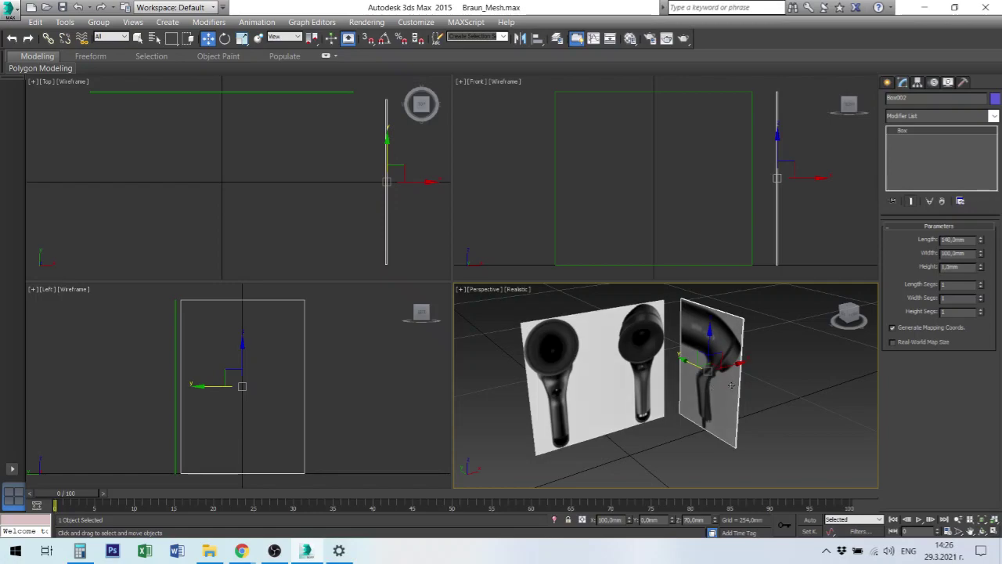
pyautogui.keyDown('alt'); pyautogui.moveTo(728, 385); pyautogui.dragTo(570, 445, button='middle'); pyautogui.keyUp('alt')
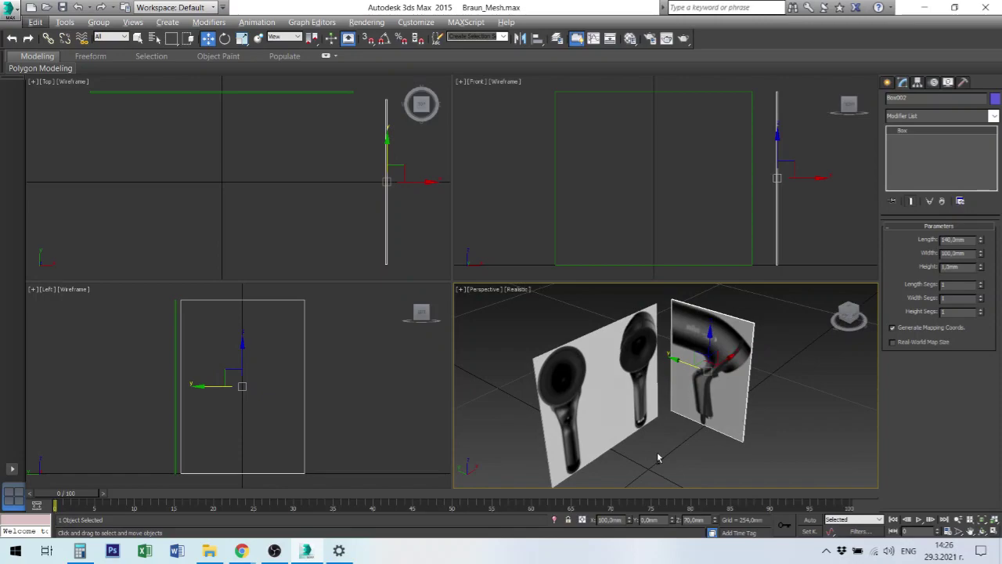
# - Switch the Front viewport from Wireframe to Shaded so its reference image shows
pyautogui.click(538, 138)
pyautogui.click(506, 82)
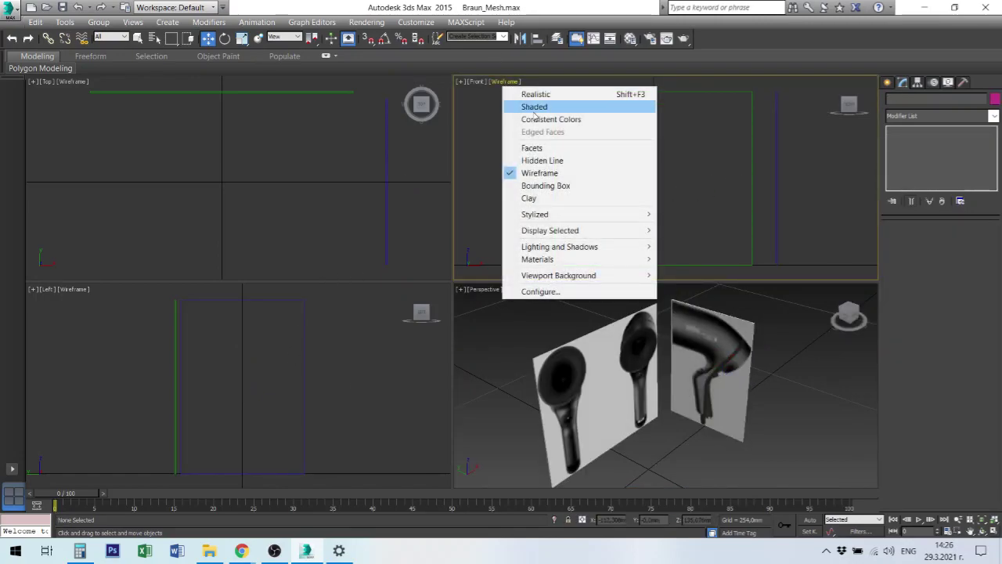
pyautogui.click(534, 107)
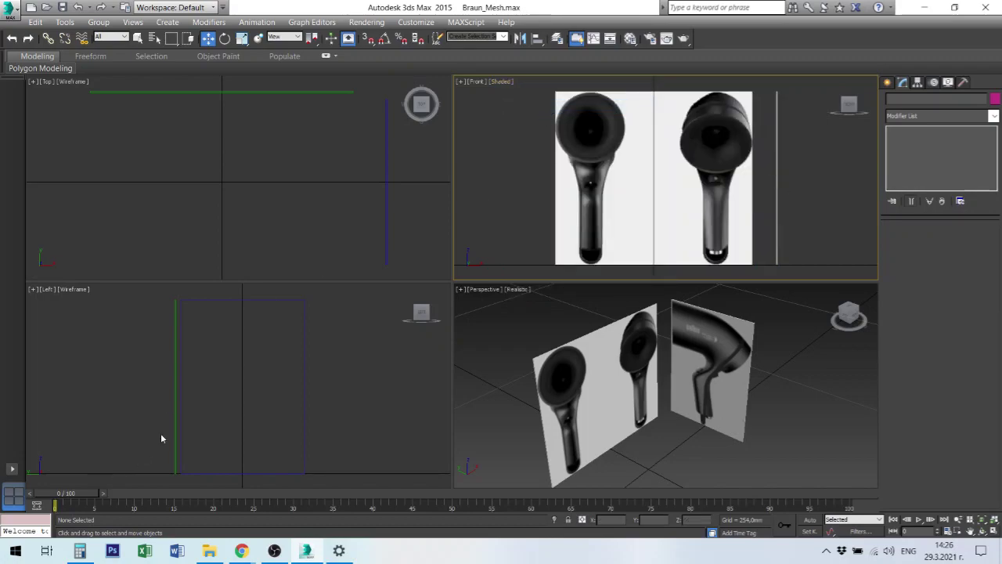
# - Shade the Left viewport, restore its flat Left view with L, and zoom in
pyautogui.click(391, 388)
pyautogui.click(70, 289)
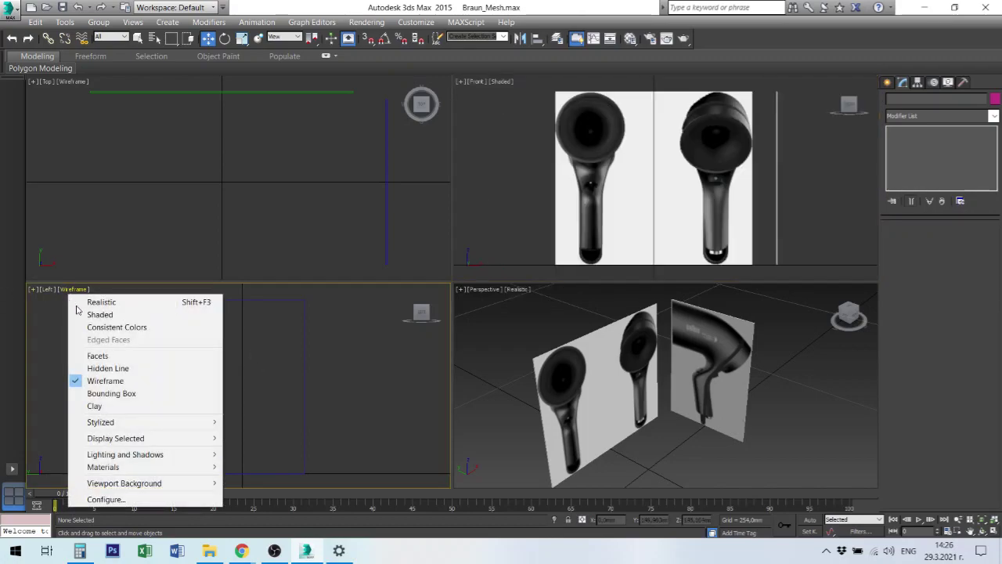
pyautogui.click(94, 314)
pyautogui.keyDown('alt'); pyautogui.moveTo(302, 381); pyautogui.dragTo(326, 391, button='middle'); pyautogui.keyUp('alt')
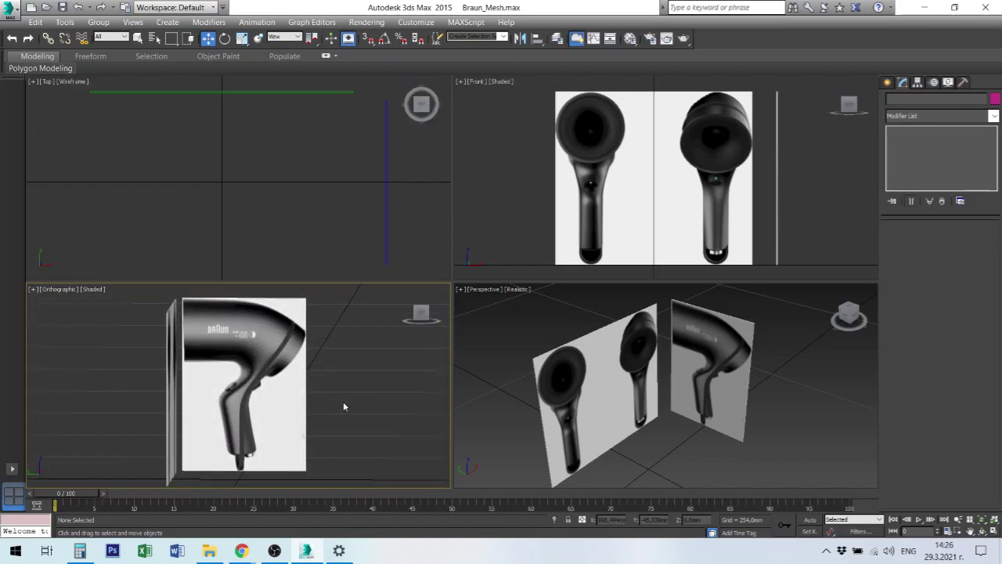
pyautogui.press('l')
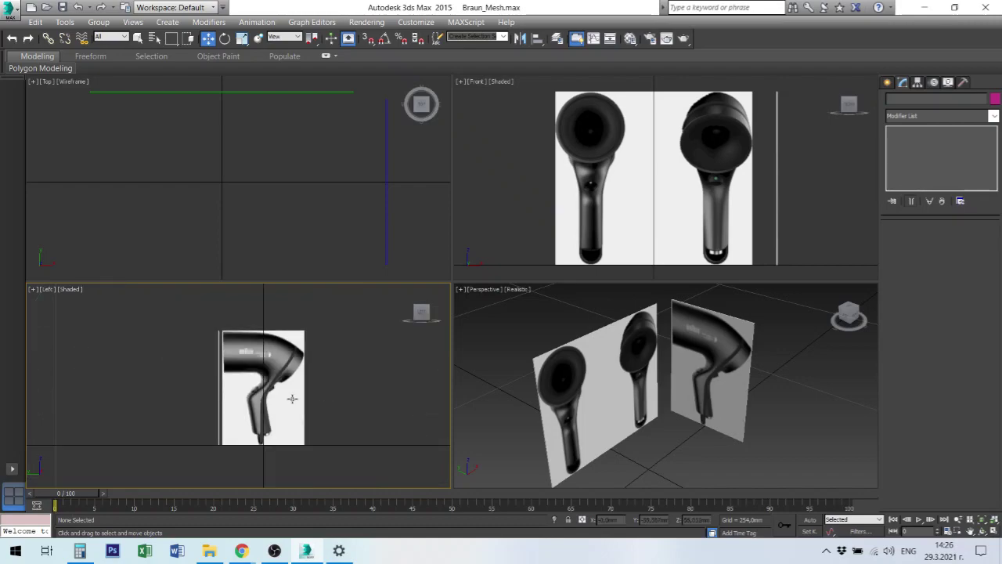
pyautogui.press('x')
pyautogui.press('Escape')
pyautogui.scroll(3, 339, 374)
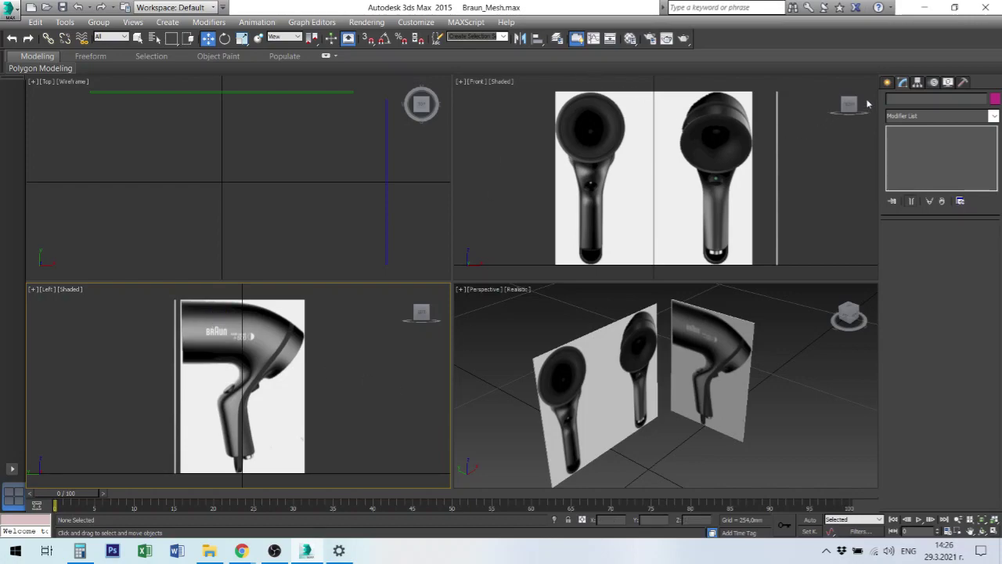
pyautogui.click(887, 83)
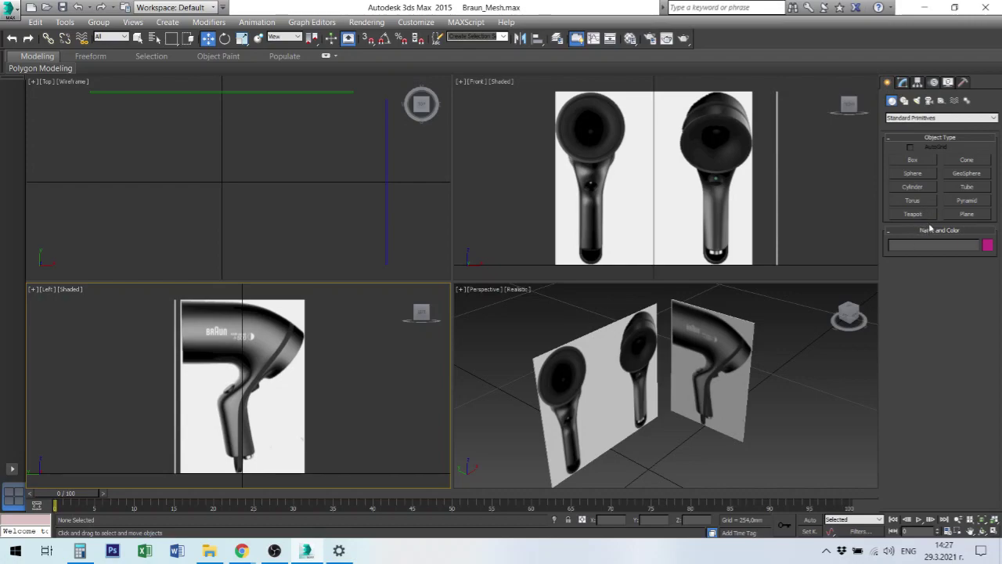
# - Draw a red cylinder over the nozzle in the Front view with 1 height segment
pyautogui.click(913, 186)
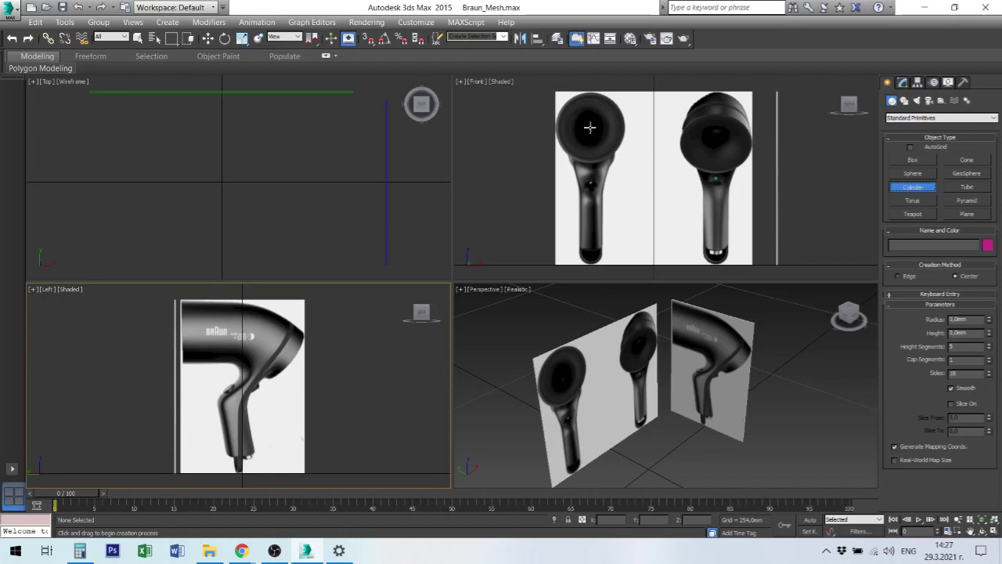
pyautogui.moveTo(592, 127); pyautogui.dragTo(624, 147)
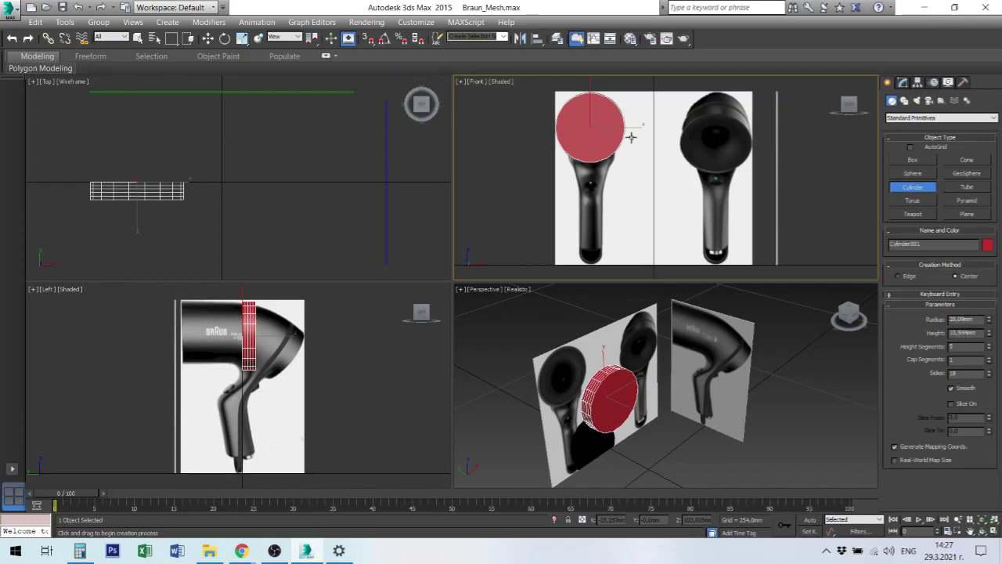
pyautogui.click(632, 137)
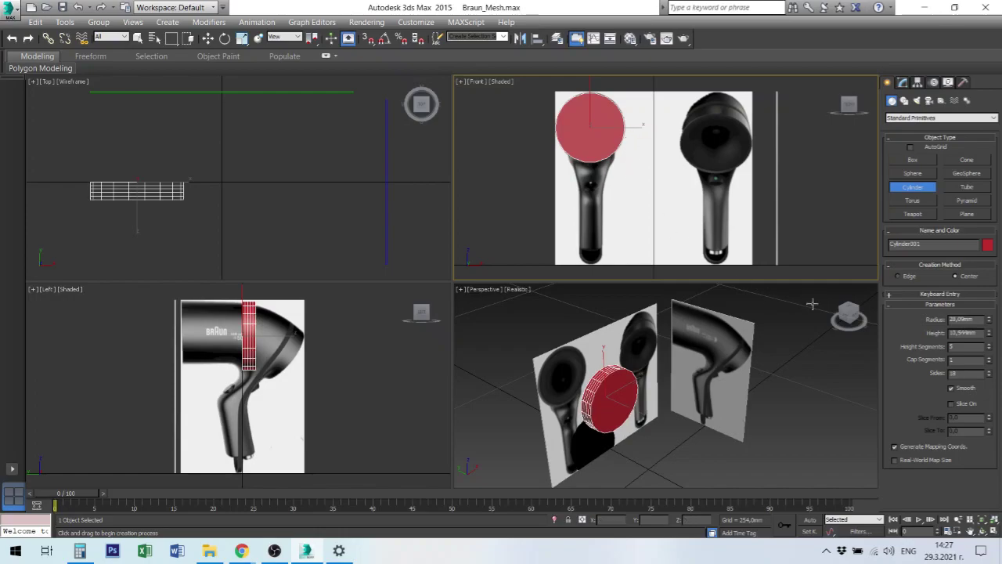
pyautogui.doubleClick(957, 346)
pyautogui.write('1')
pyautogui.press('Return')
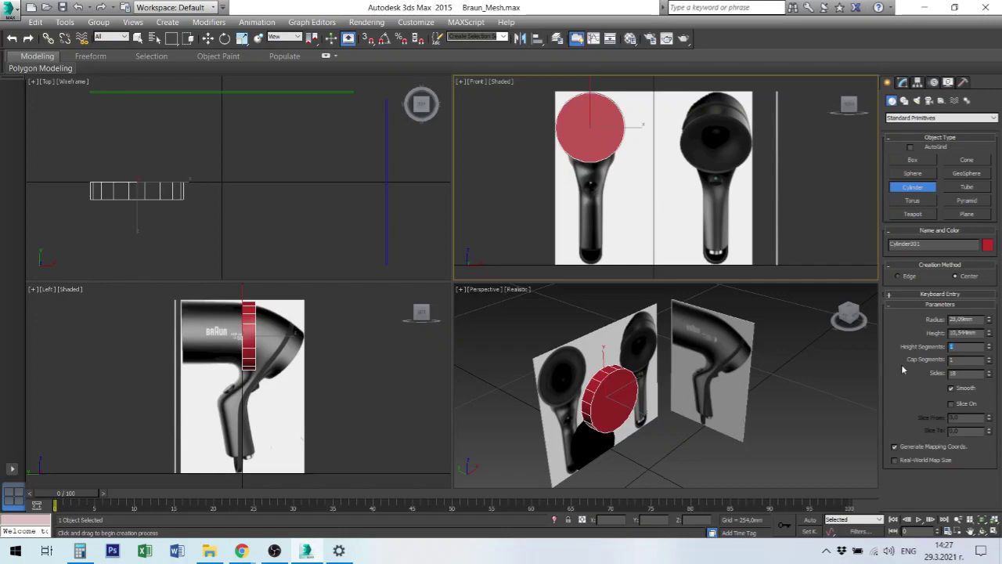
pyautogui.click(952, 294)
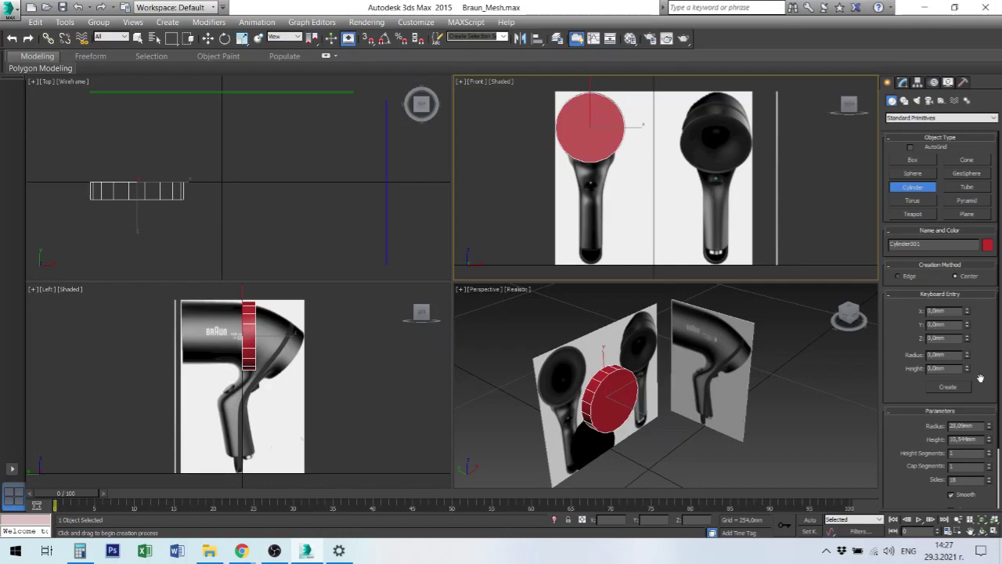
pyautogui.moveTo(981, 374); pyautogui.dragTo(993, 320)
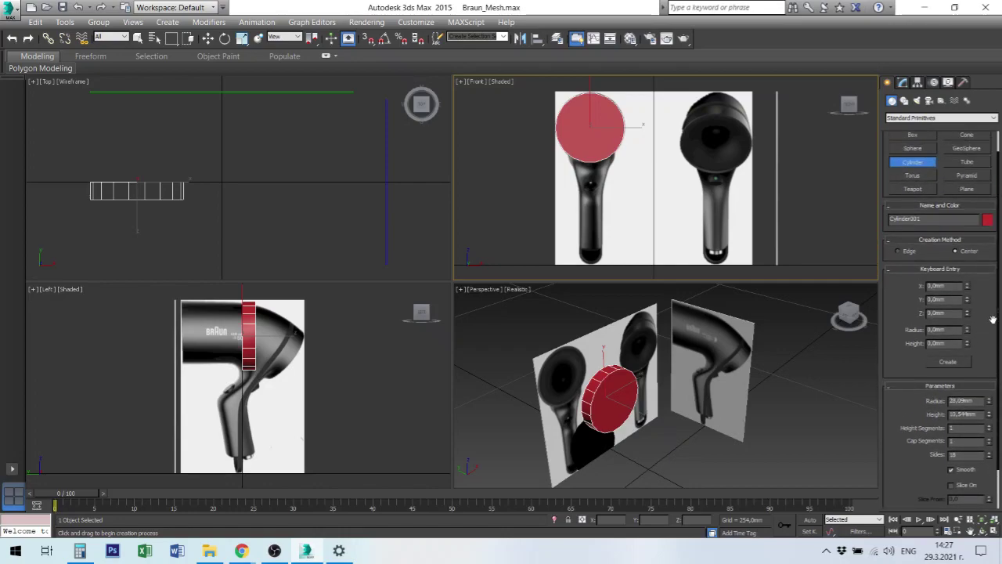
pyautogui.moveTo(993, 320); pyautogui.dragTo(969, 229)
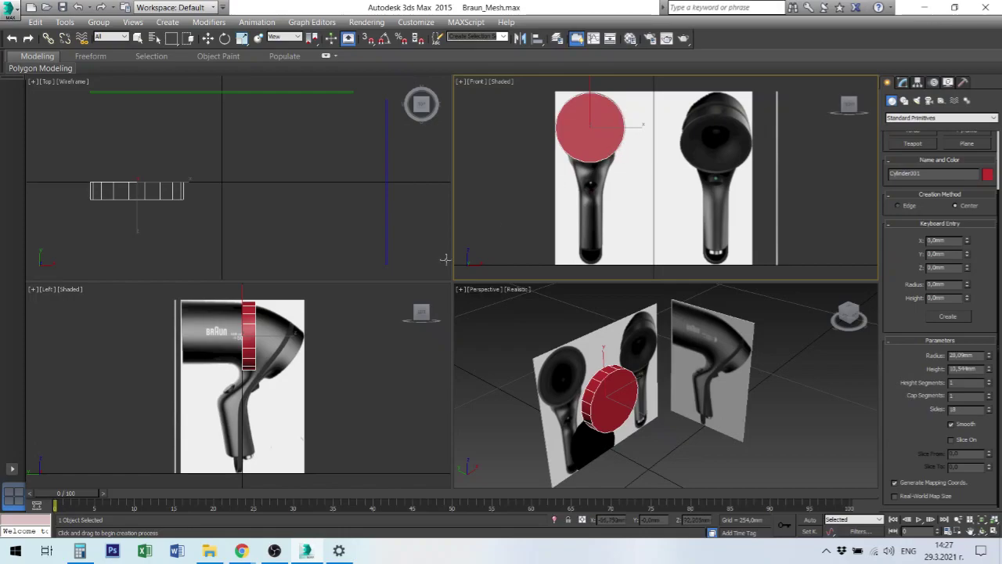
# - Finish creation and move the cylinder left to the nozzle's front in the Left view
pyautogui.rightClick(255, 347)
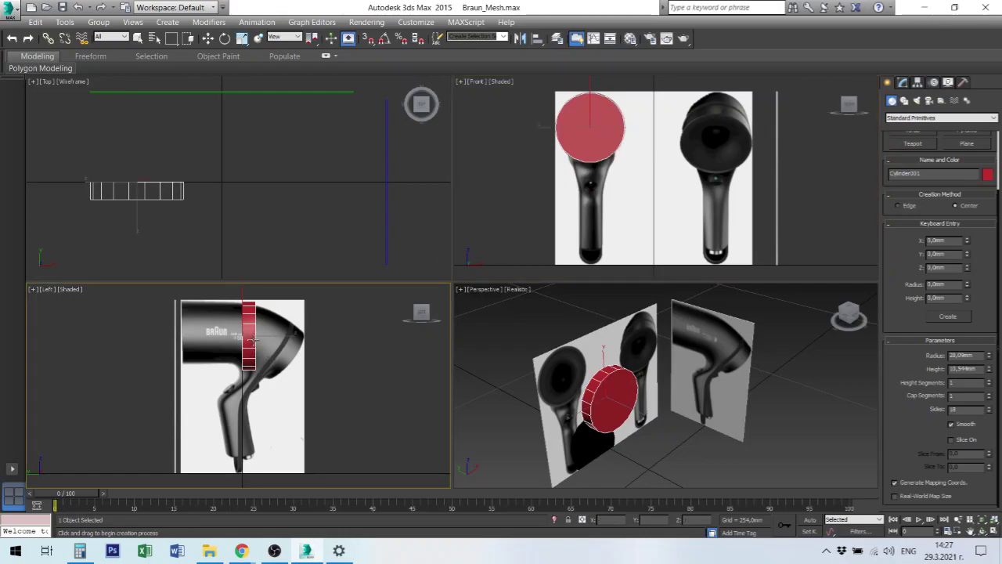
pyautogui.press('w')
pyautogui.moveTo(271, 338); pyautogui.dragTo(211, 335)
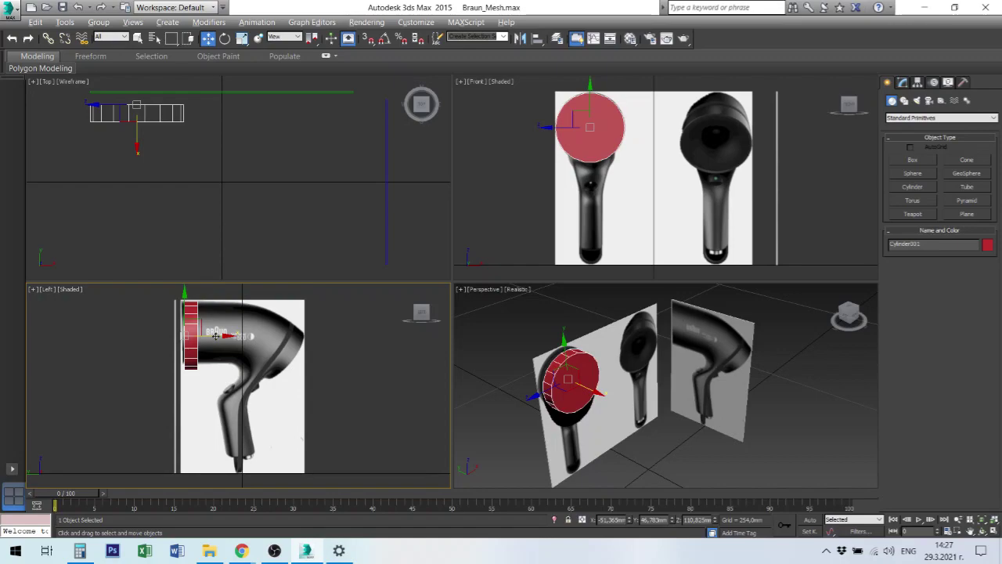
# - In the maximized Left view, move the cylinder slightly up to match the nozzle
pyautogui.hotkey('alt', 'w')
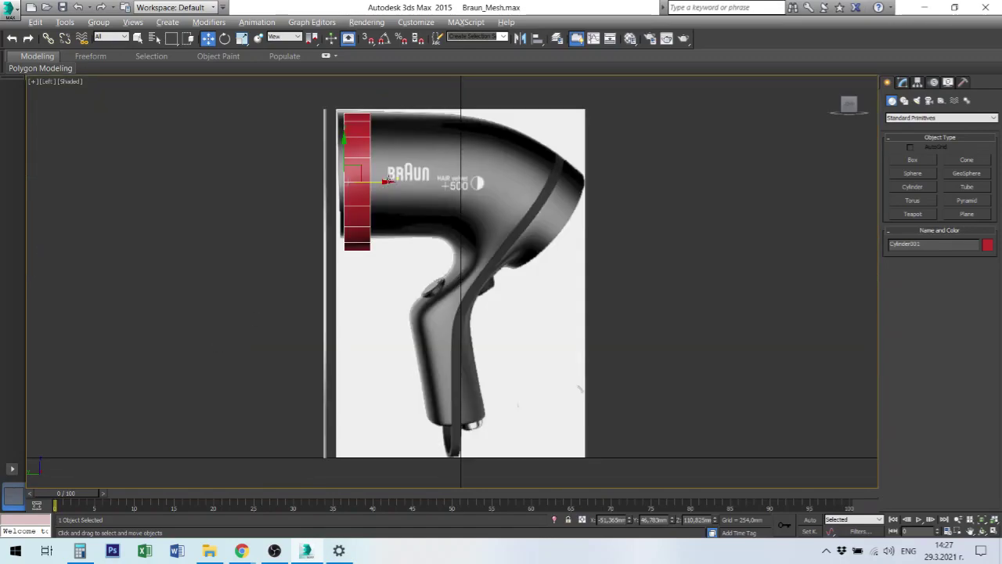
pyautogui.click(496, 222)
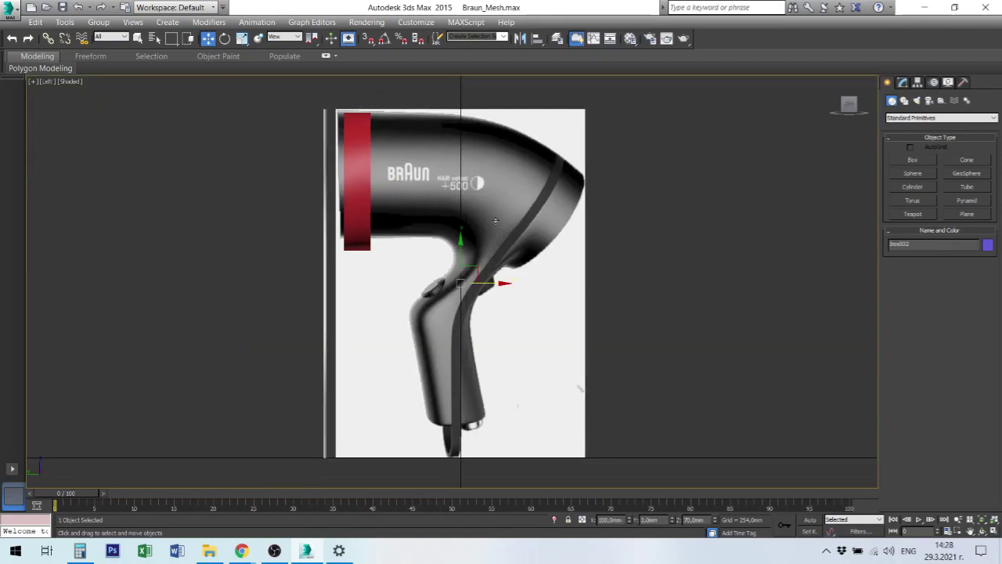
pyautogui.click(360, 127)
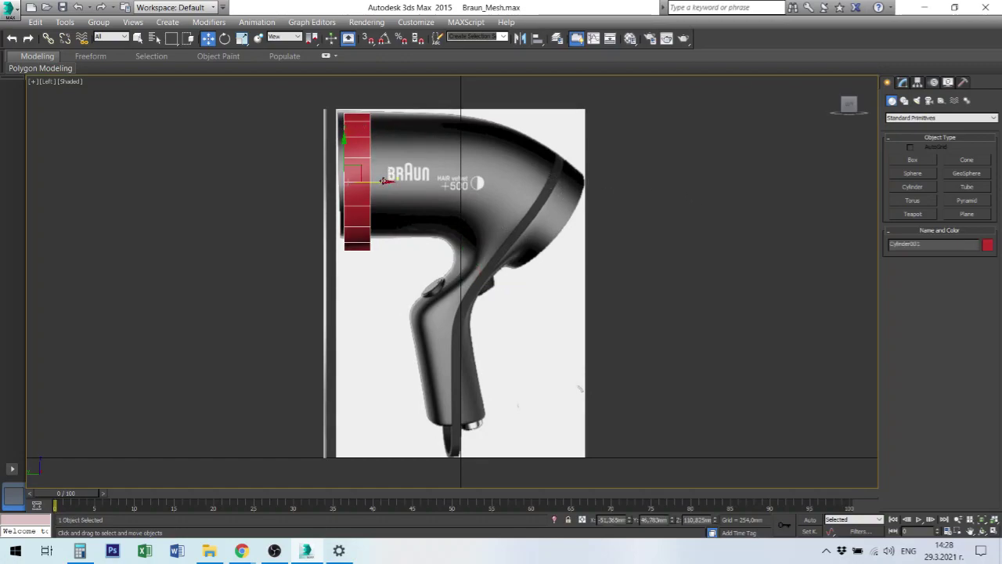
pyautogui.moveTo(381, 181); pyautogui.dragTo(381, 183)
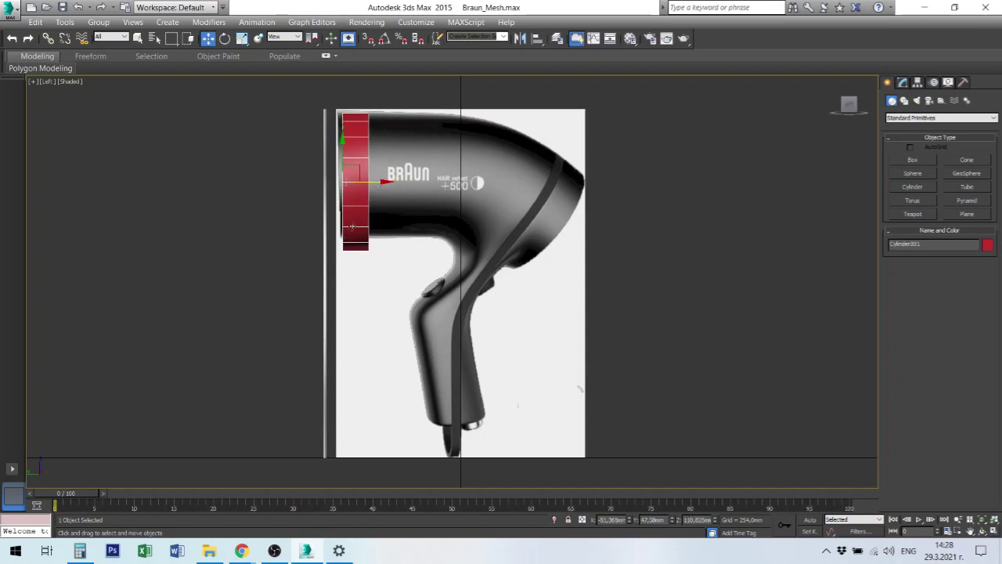
pyautogui.moveTo(341, 148); pyautogui.dragTo(341, 141)
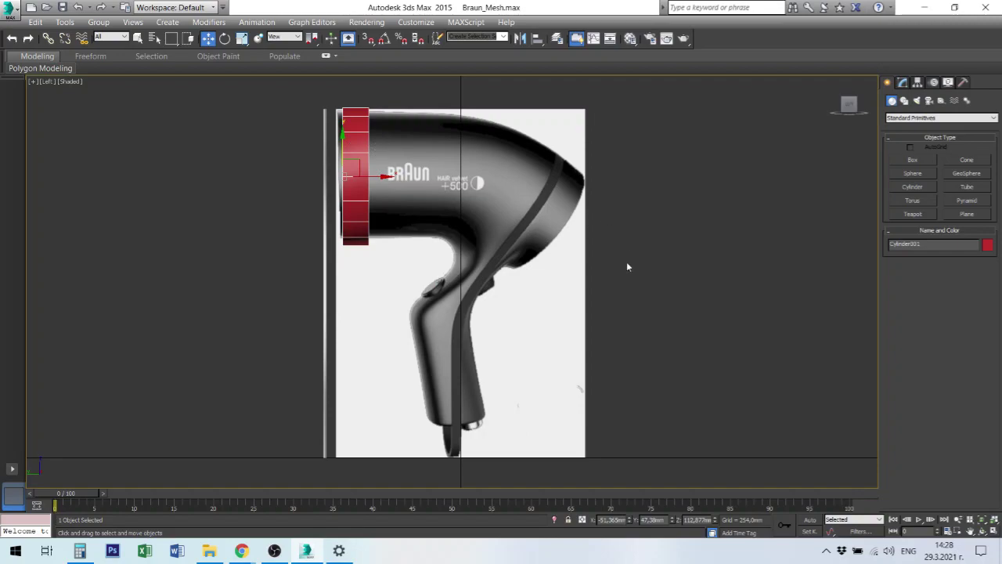
# - Isolate the cylinder to check it, end isolation, and restore the four-view layout
pyautogui.hotkey('alt', 'q')
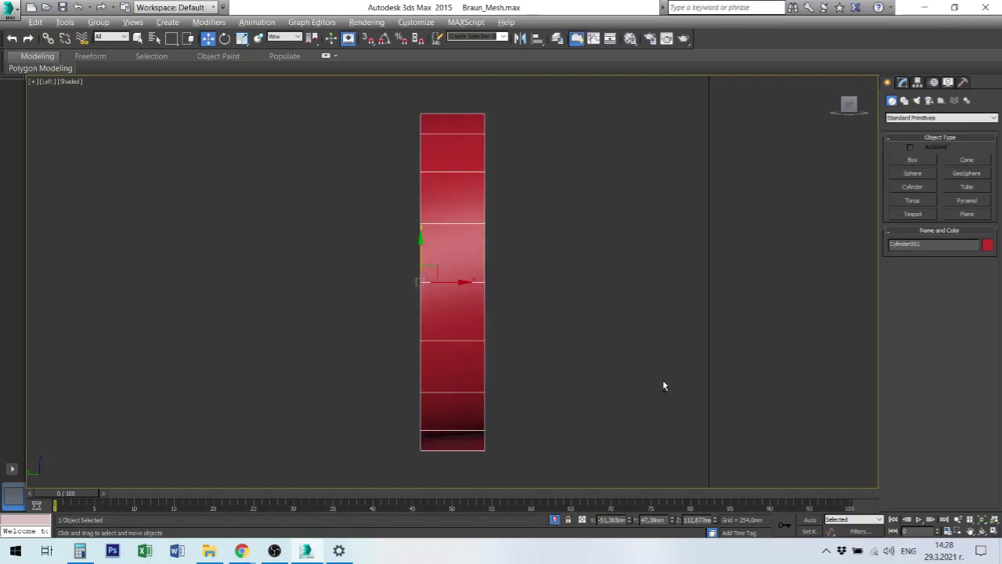
pyautogui.click(640, 380)
pyautogui.rightClick(600, 343)
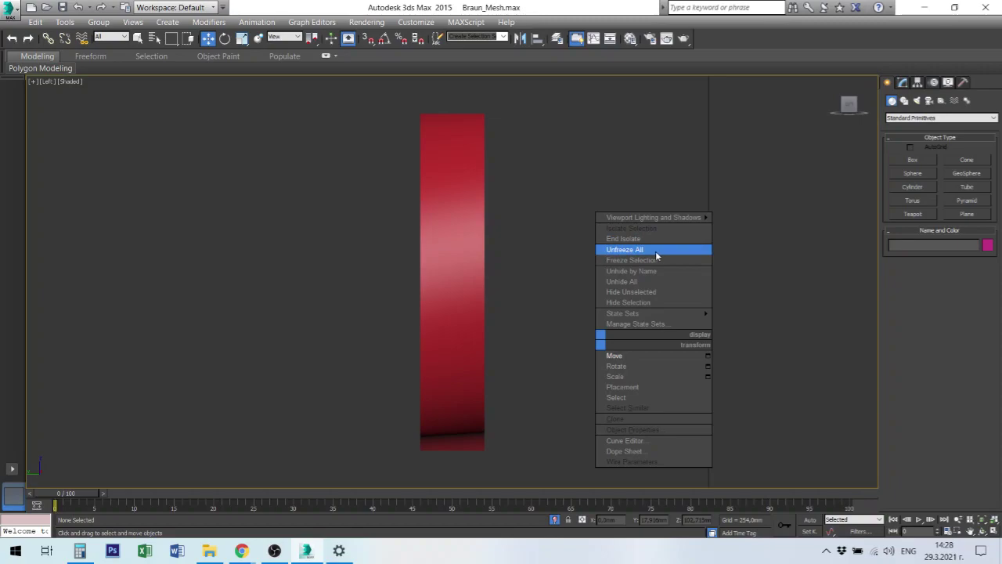
pyautogui.click(630, 239)
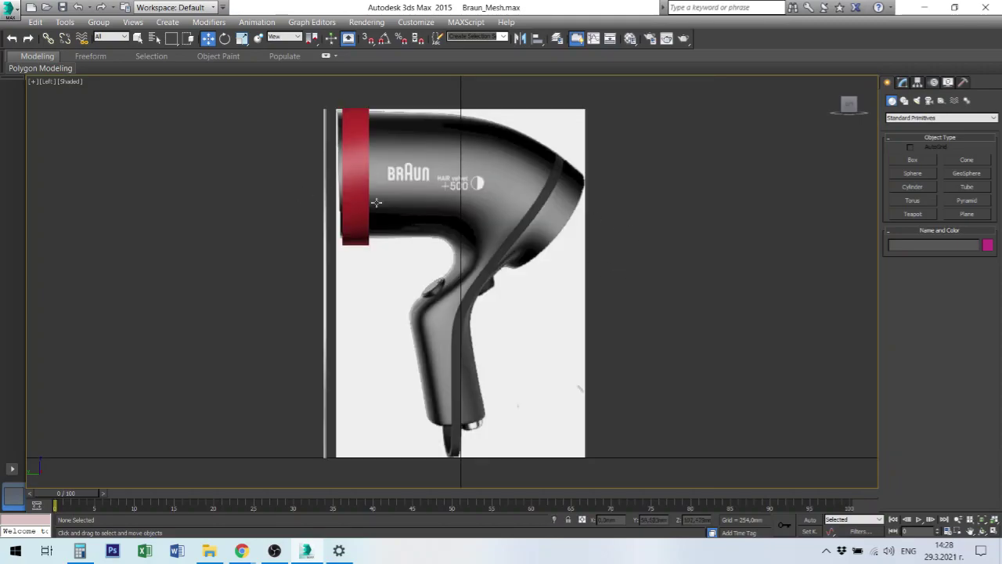
pyautogui.hotkey('alt', 'w')
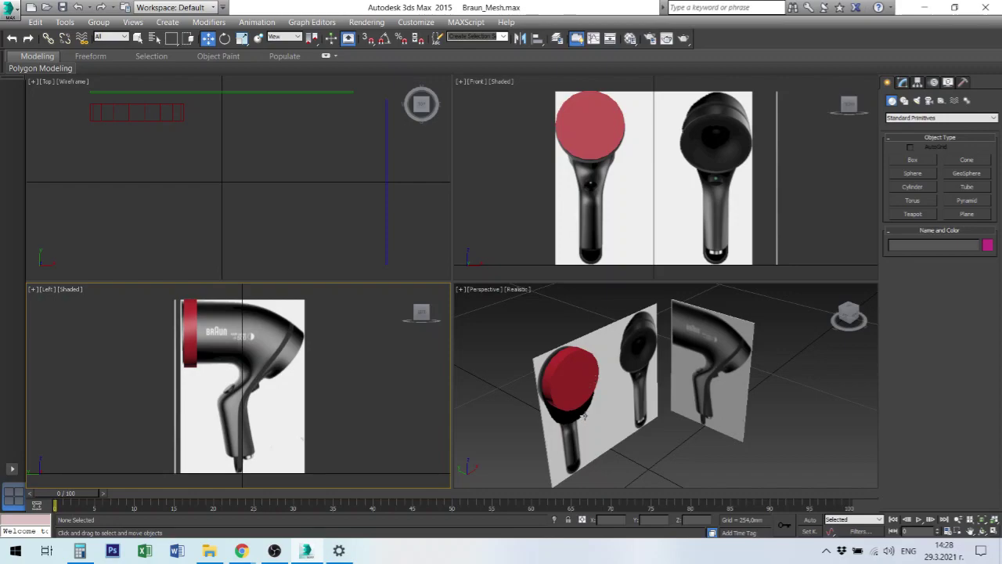
# - Select the cylinder, browse the Modifier List without adding one, and bring up its Convert To options
pyautogui.click(598, 140)
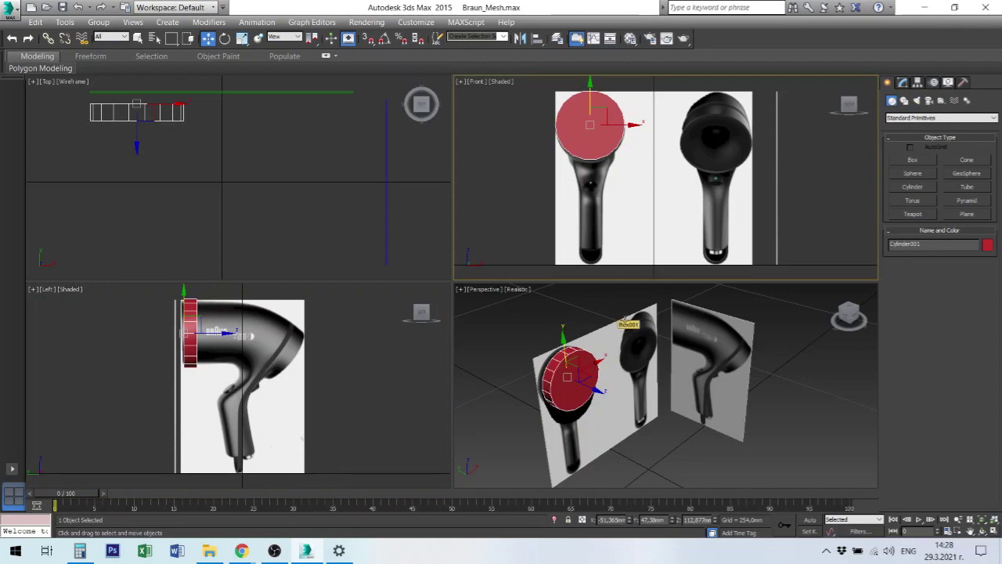
pyautogui.click(902, 87)
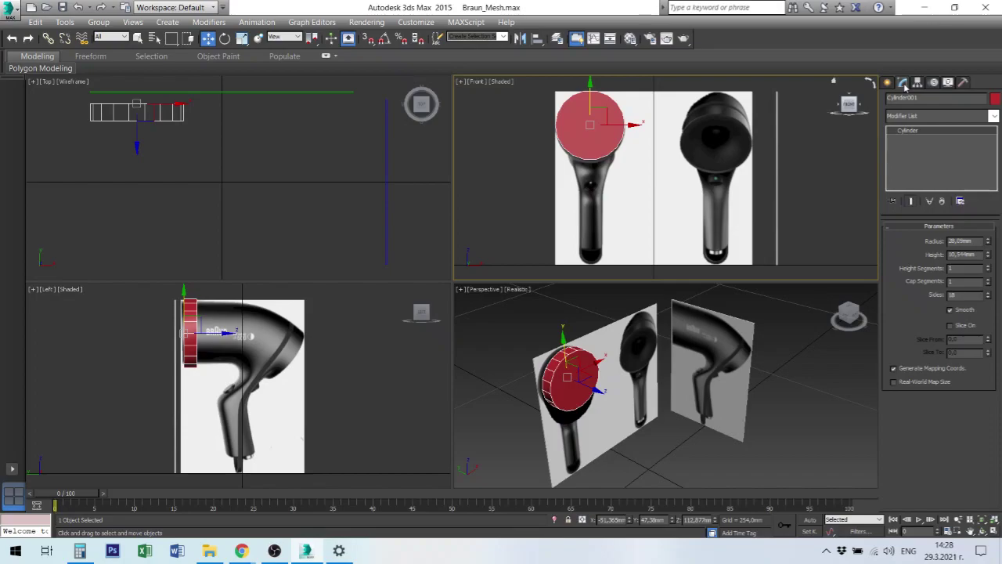
pyautogui.click(994, 116)
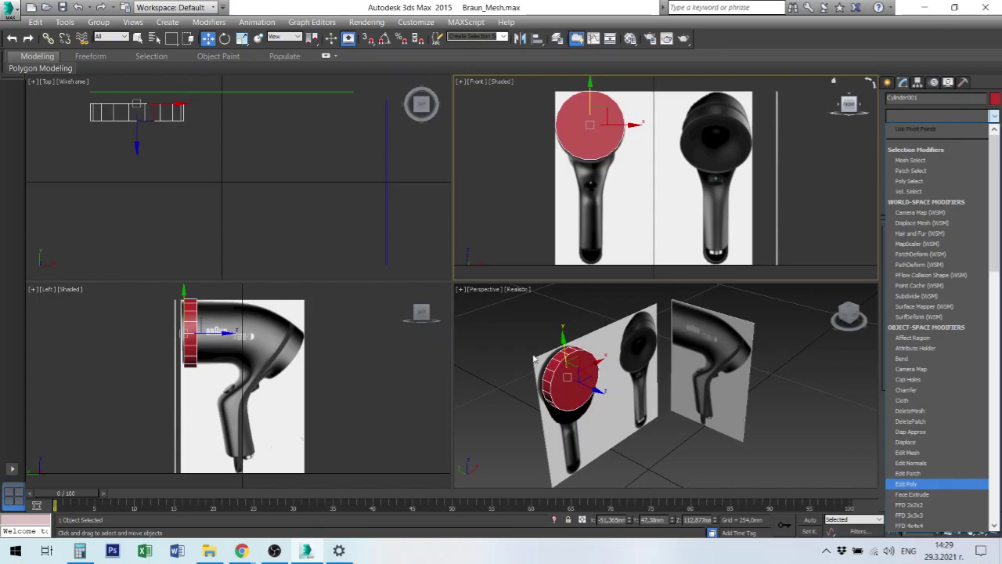
pyautogui.click(968, 132)
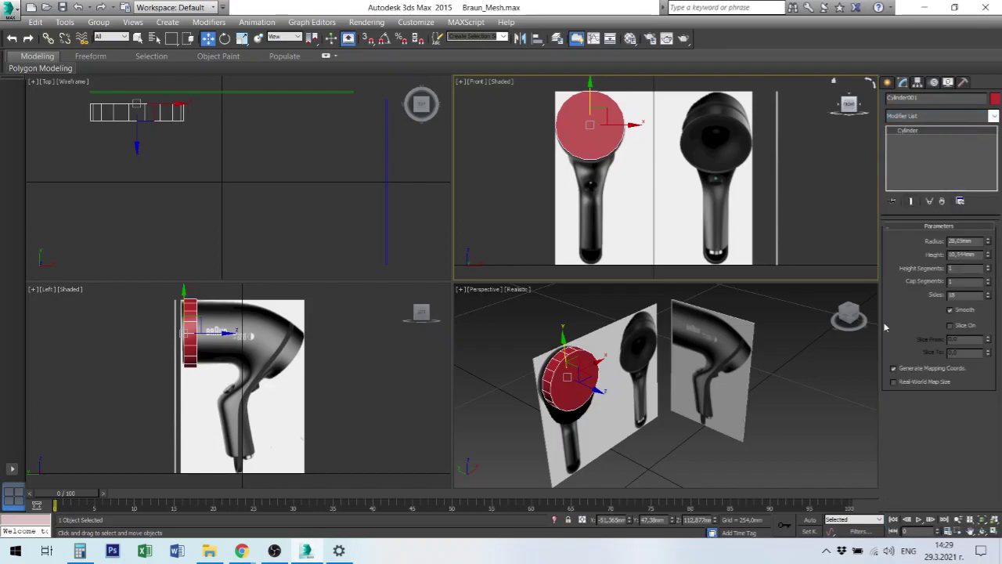
pyautogui.rightClick(570, 385)
pyautogui.rightClick(570, 384)
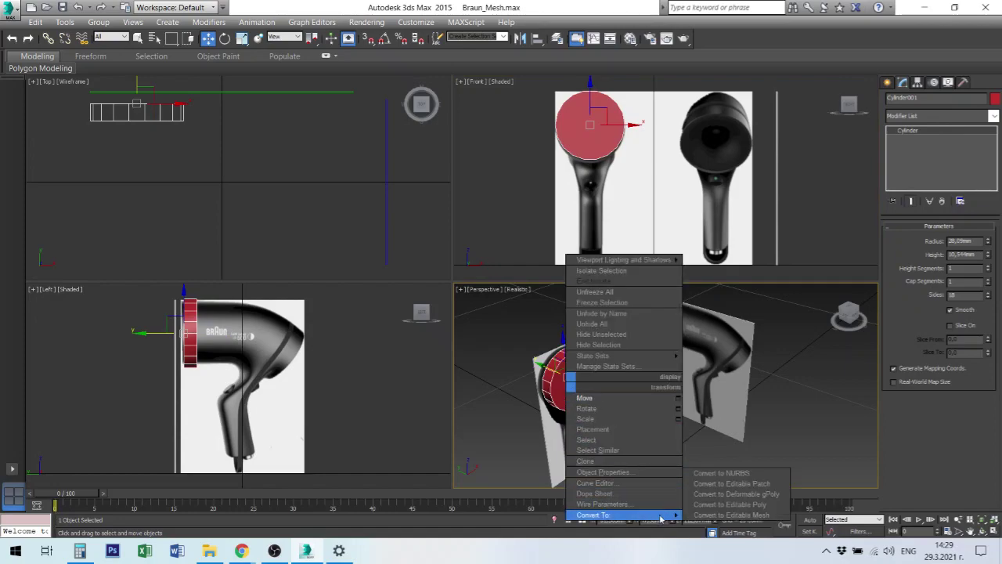
# - Convert the cylinder to Editable Poly, delete its front cap polygon, and maximize the Front view
pyautogui.click(776, 507)
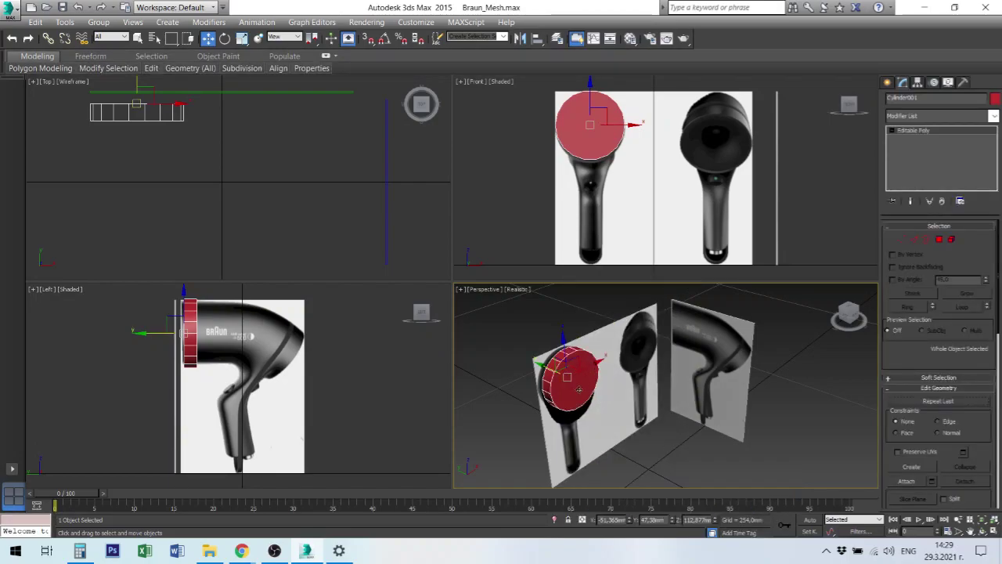
pyautogui.click(894, 131)
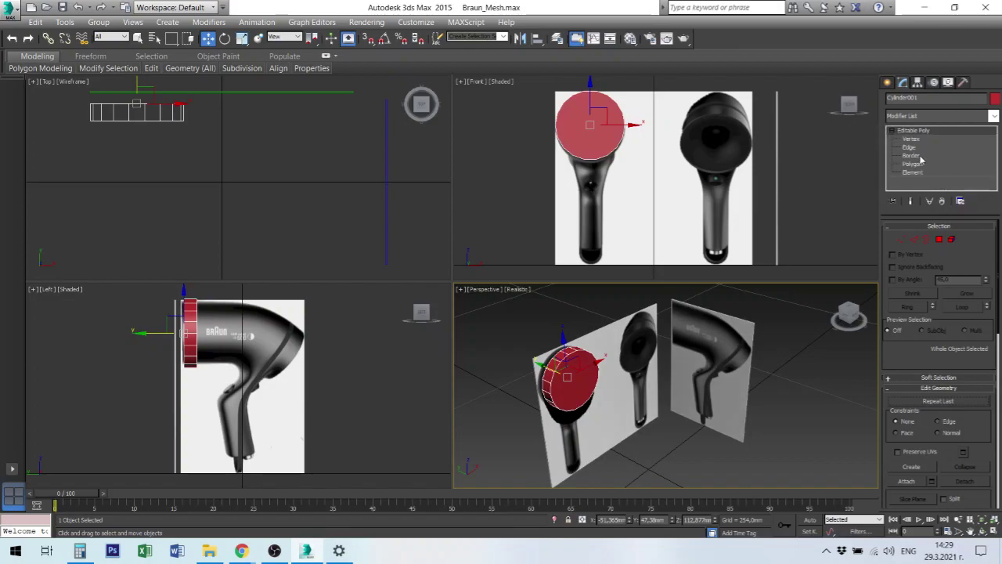
pyautogui.click(912, 164)
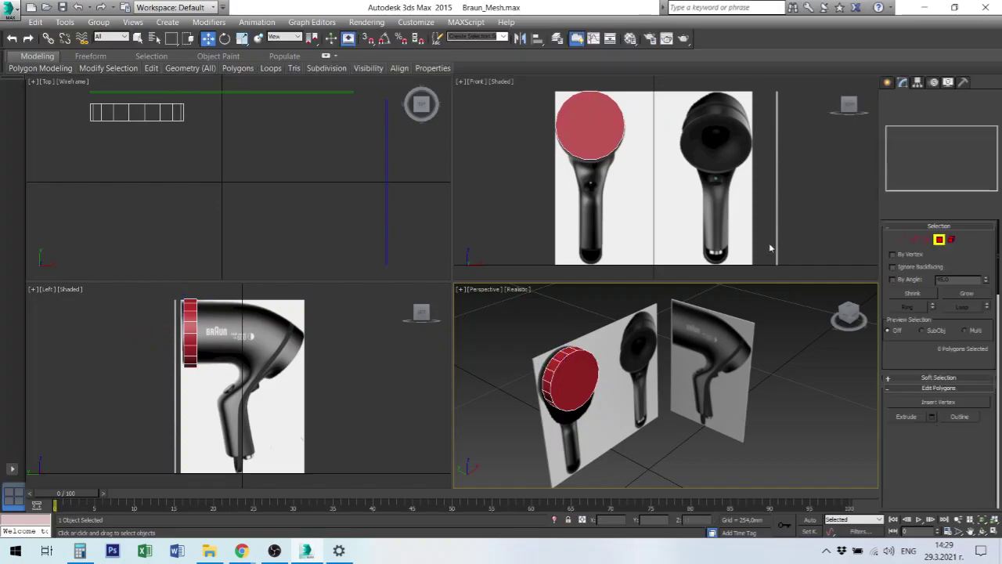
pyautogui.click(569, 375)
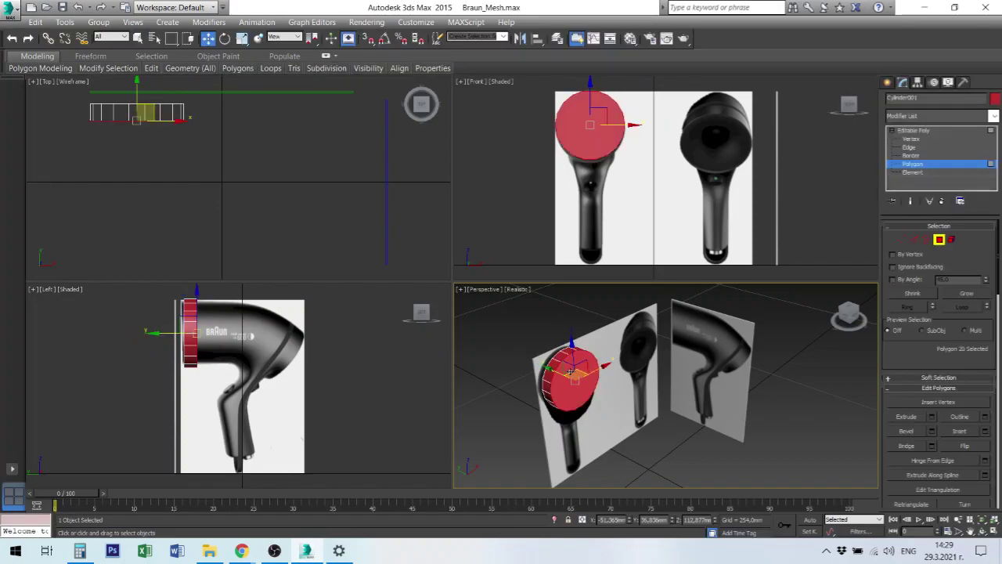
pyautogui.click(569, 371)
pyautogui.press('Delete')
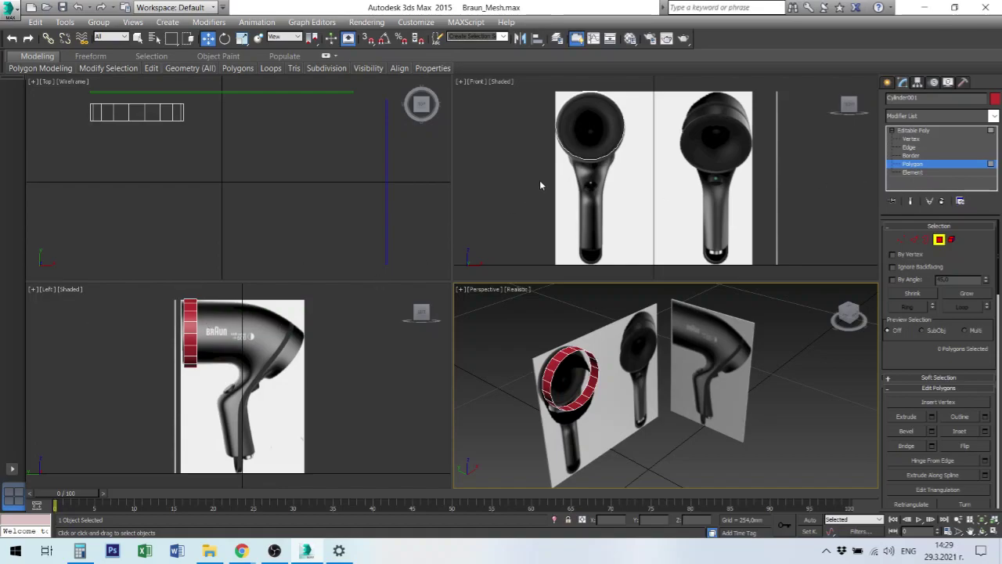
pyautogui.rightClick(615, 127)
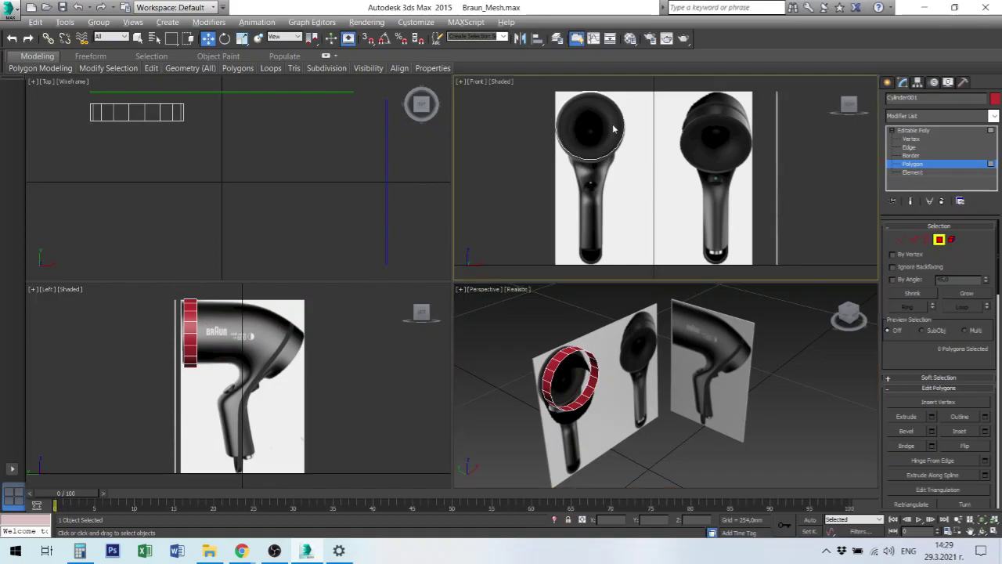
pyautogui.hotkey('alt', 'w')
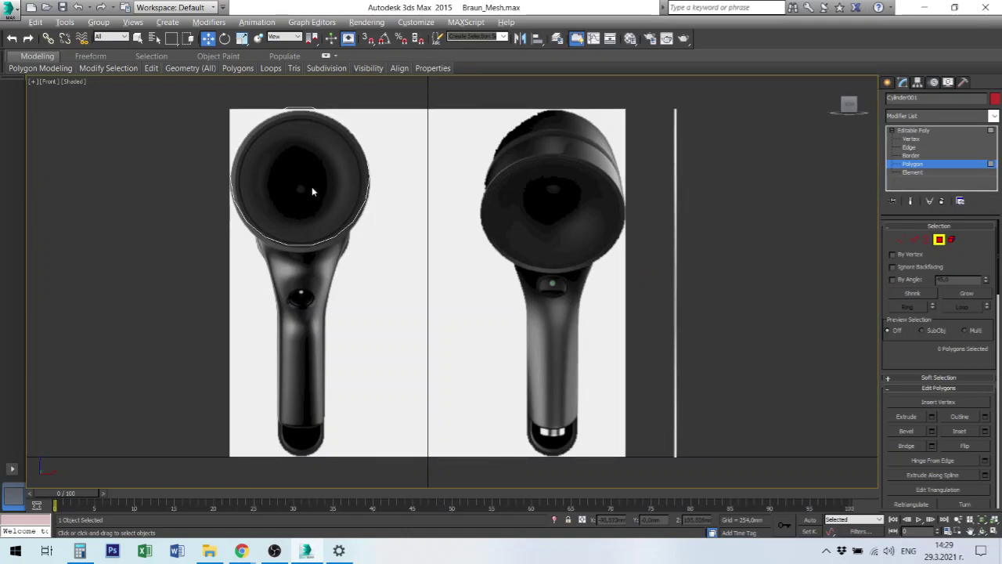
# - Return to object level and reposition the ring vertically to fit the nozzle
pyautogui.scroll(3, 291, 151)
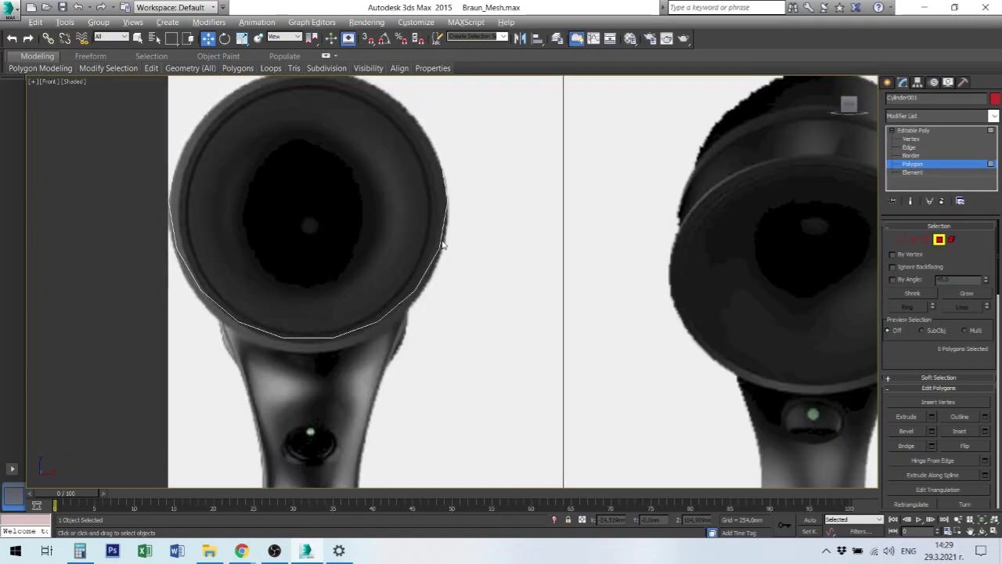
pyautogui.click(912, 131)
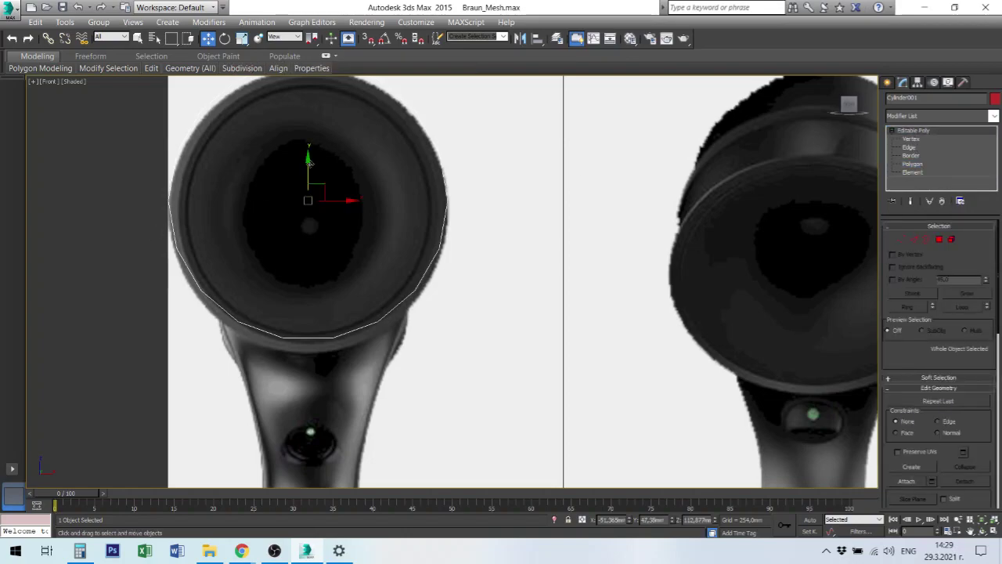
pyautogui.moveTo(308, 160); pyautogui.dragTo(307, 175)
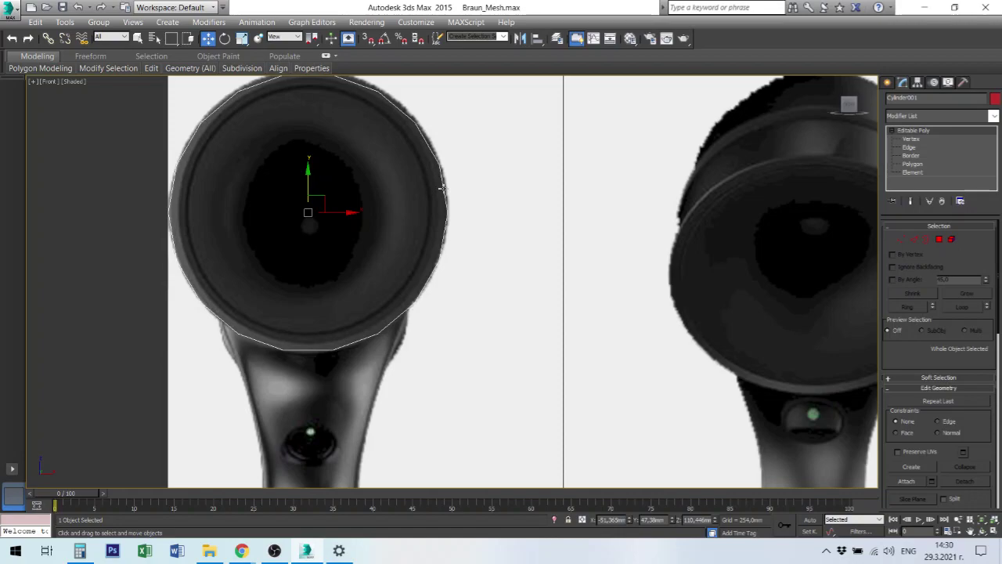
pyautogui.scroll(-2, 422, 190)
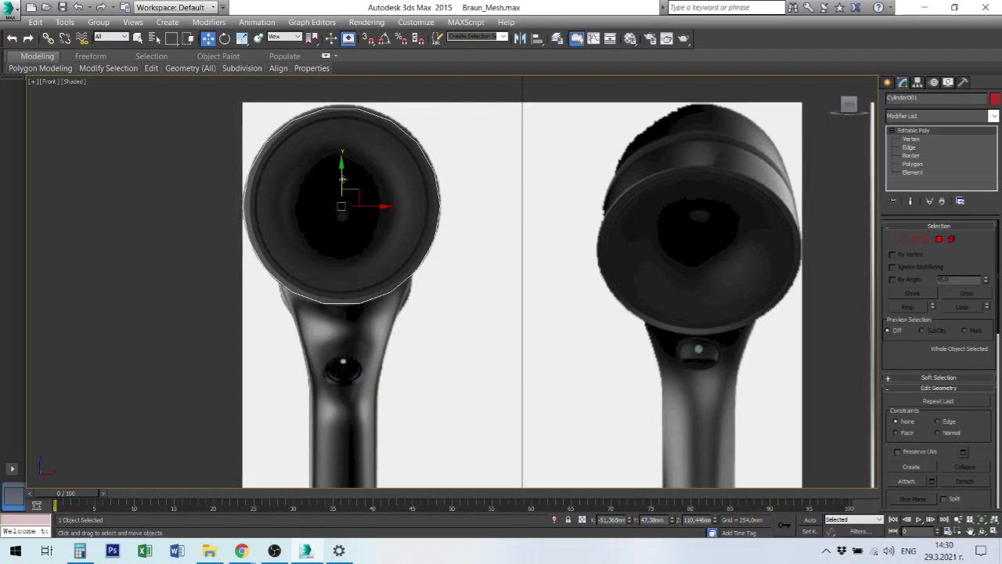
pyautogui.moveTo(342, 179); pyautogui.dragTo(344, 179)
# - Scale the ring non-uniformly in X and Y to match the nozzle, then restore four views
pyautogui.rightClick(344, 180)
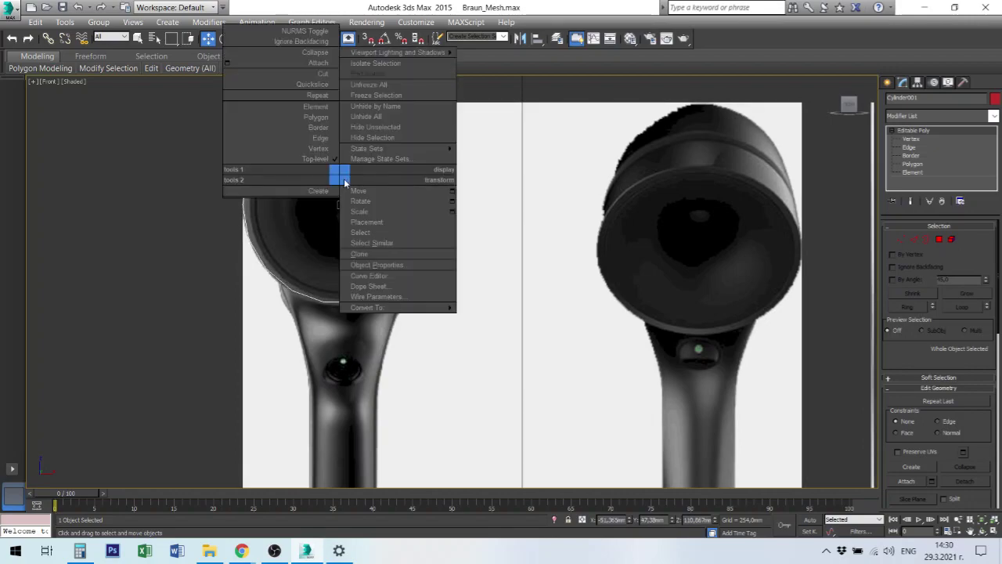
pyautogui.click(372, 208)
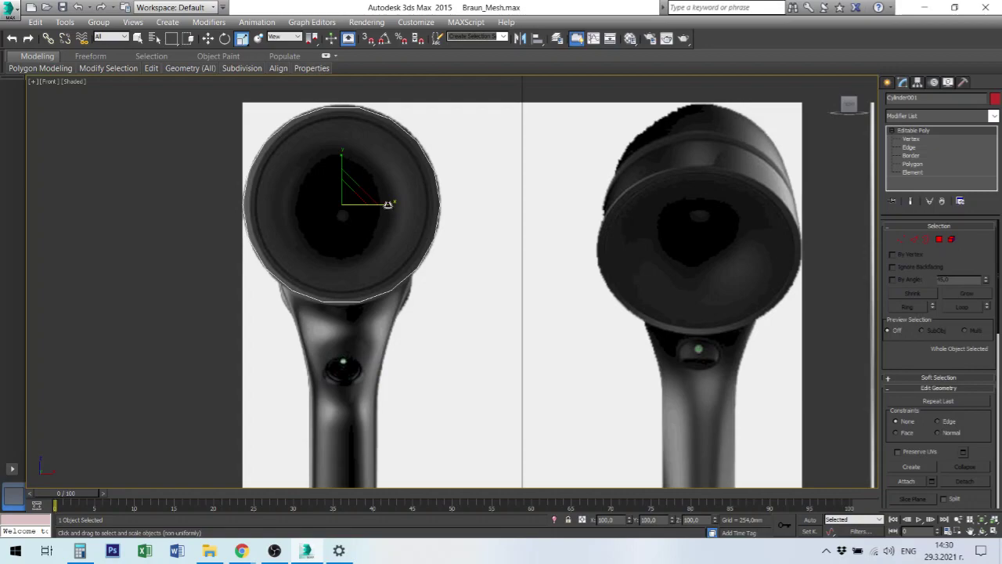
pyautogui.moveTo(384, 203); pyautogui.dragTo(384, 203)
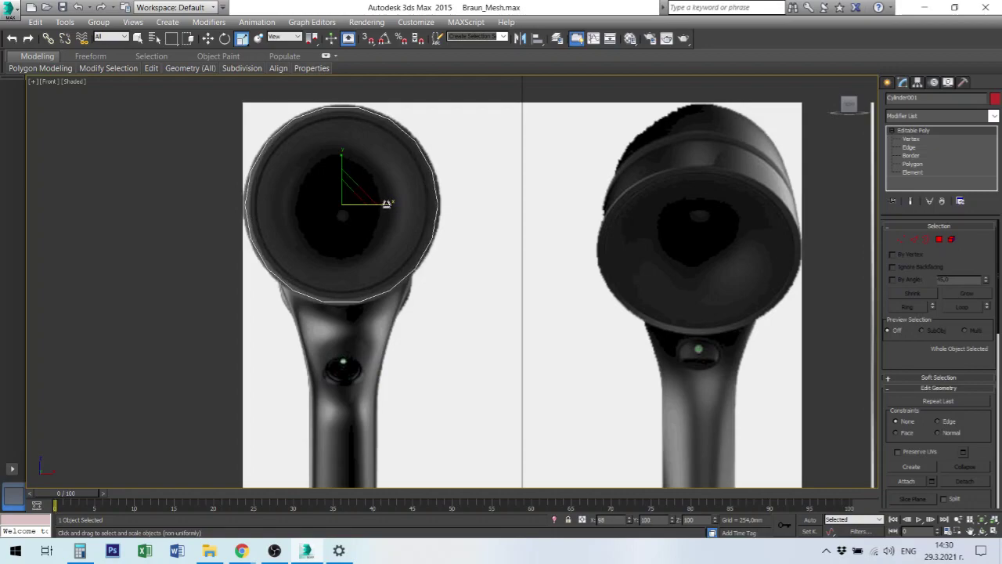
pyautogui.moveTo(386, 203); pyautogui.dragTo(386, 204)
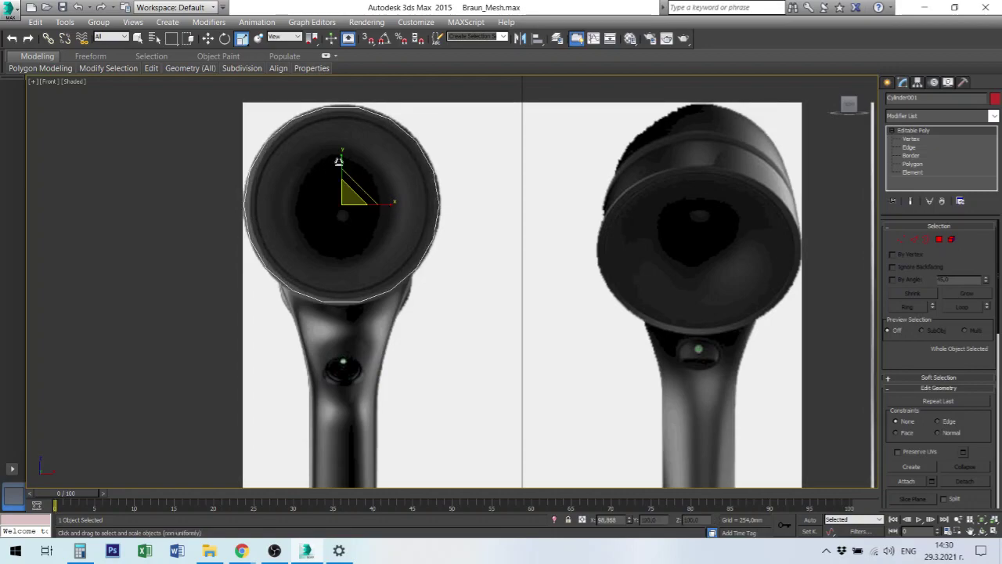
pyautogui.moveTo(342, 156); pyautogui.dragTo(344, 161)
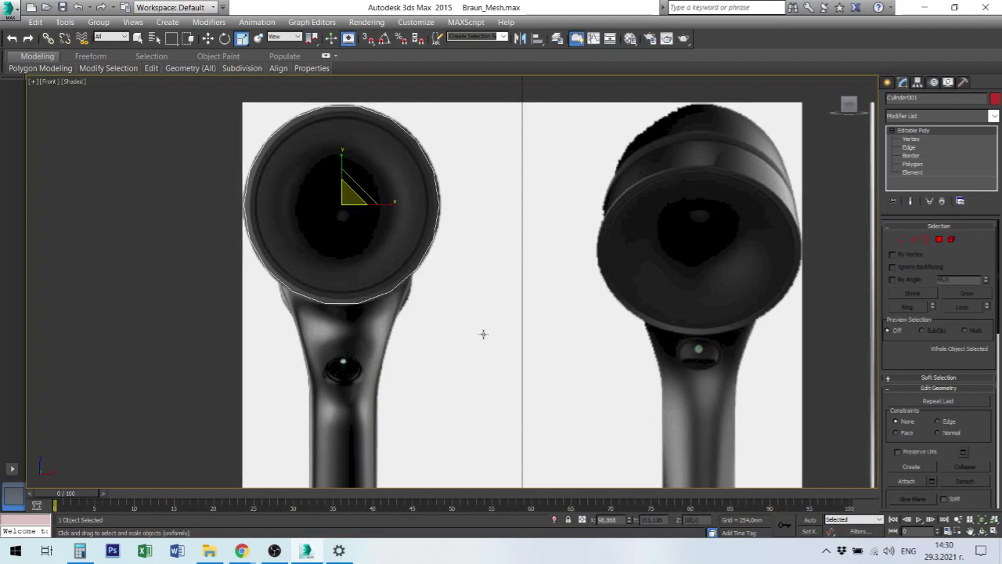
pyautogui.hotkey('alt', 'w')
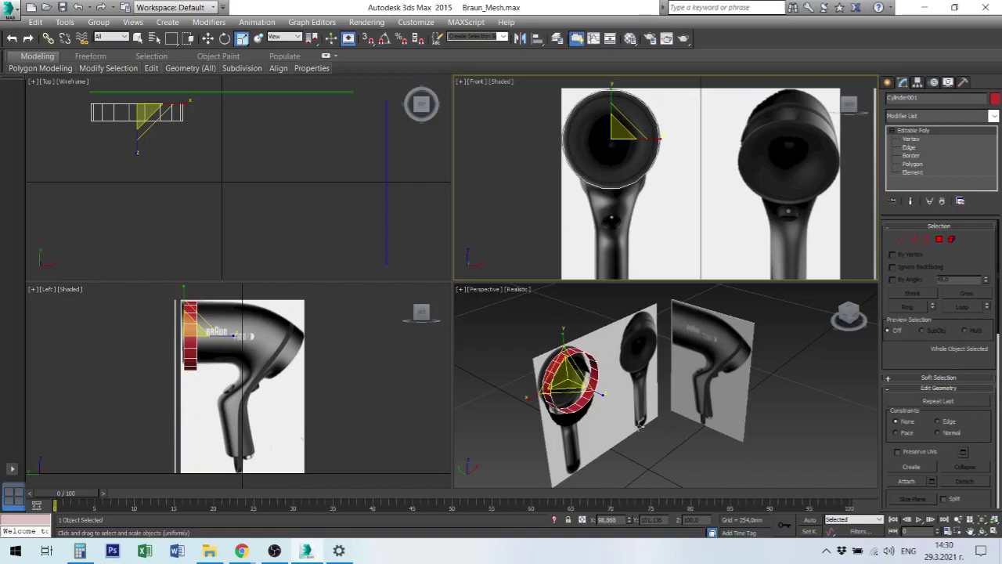
# - Pan the Front view to show the handle and select the front reference plate Box001
pyautogui.rightClick(672, 219)
pyautogui.moveTo(514, 236); pyautogui.dragTo(487, 128, button='middle')
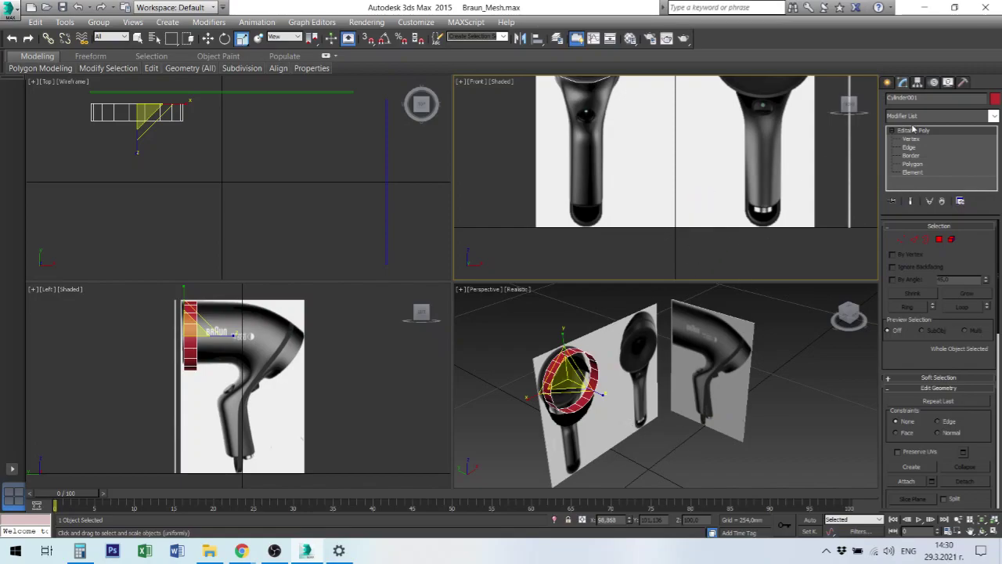
pyautogui.click(912, 163)
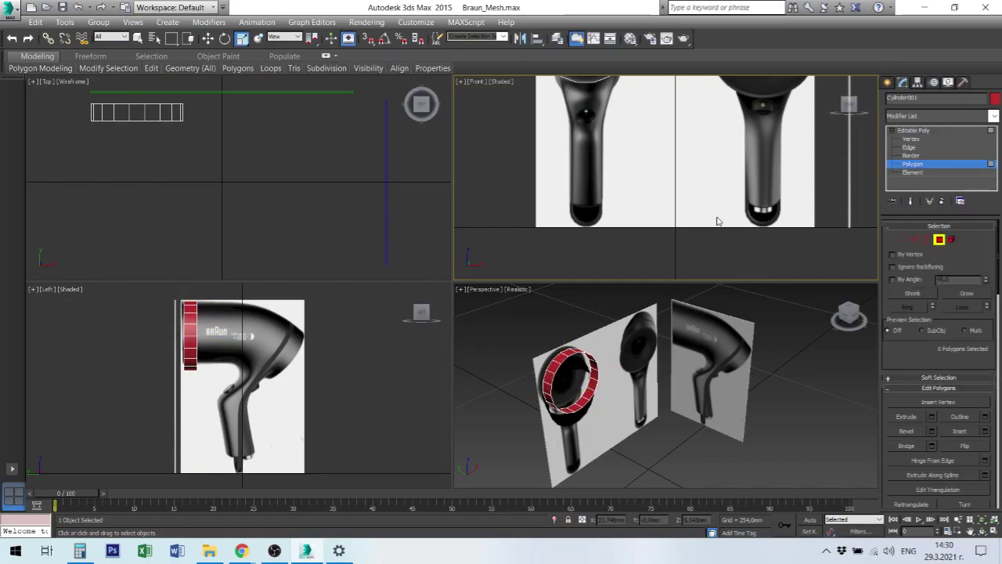
pyautogui.click(918, 131)
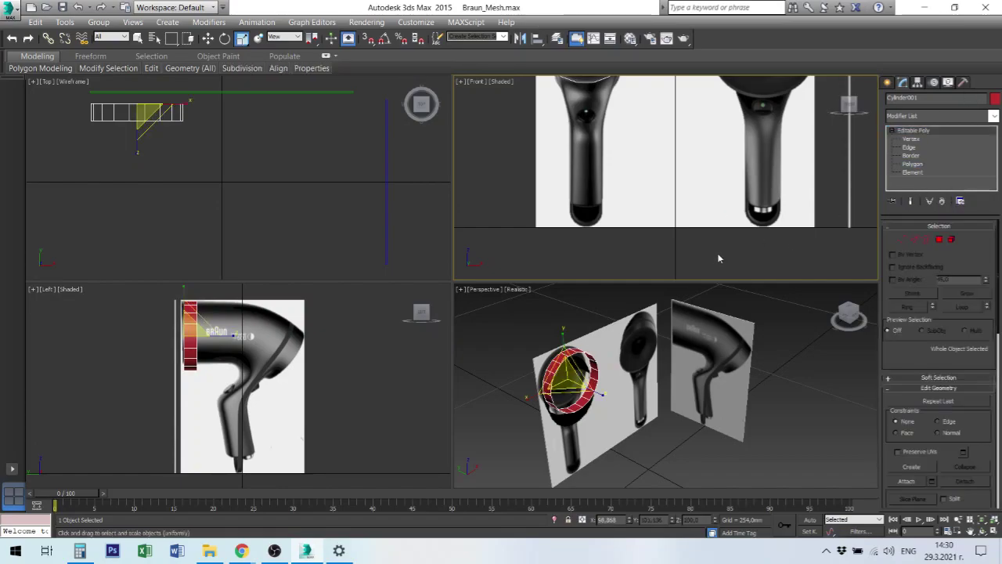
pyautogui.click(703, 207)
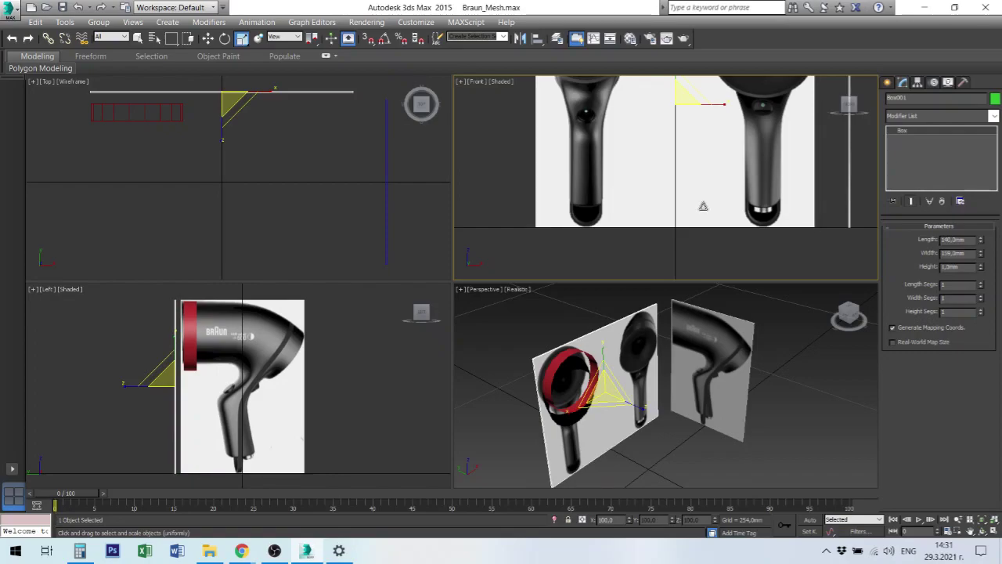
# - Set the front reference plate Box001's Length to 130 mm
pyautogui.moveTo(703, 211); pyautogui.dragTo(677, 234, button='middle')
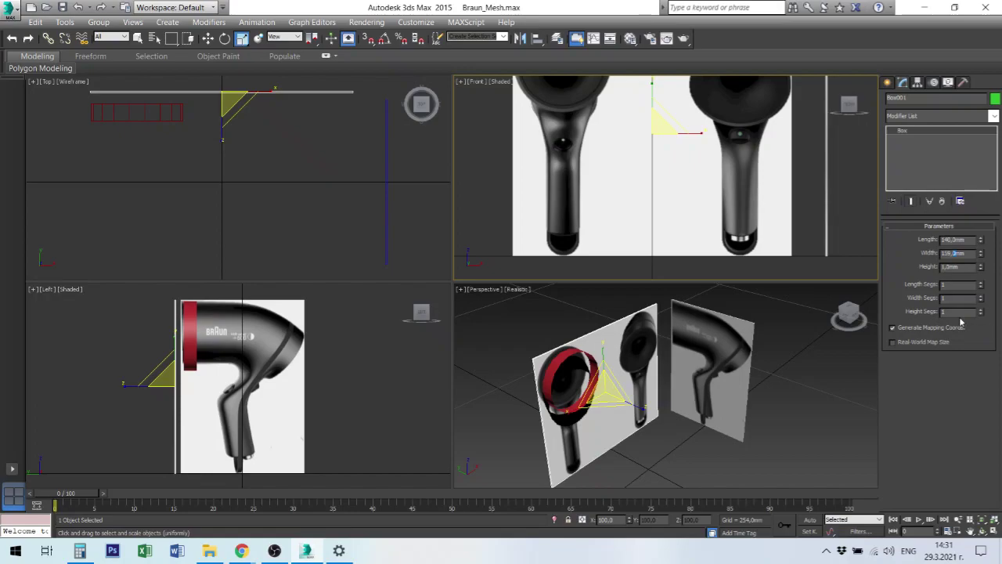
pyautogui.press('Return')
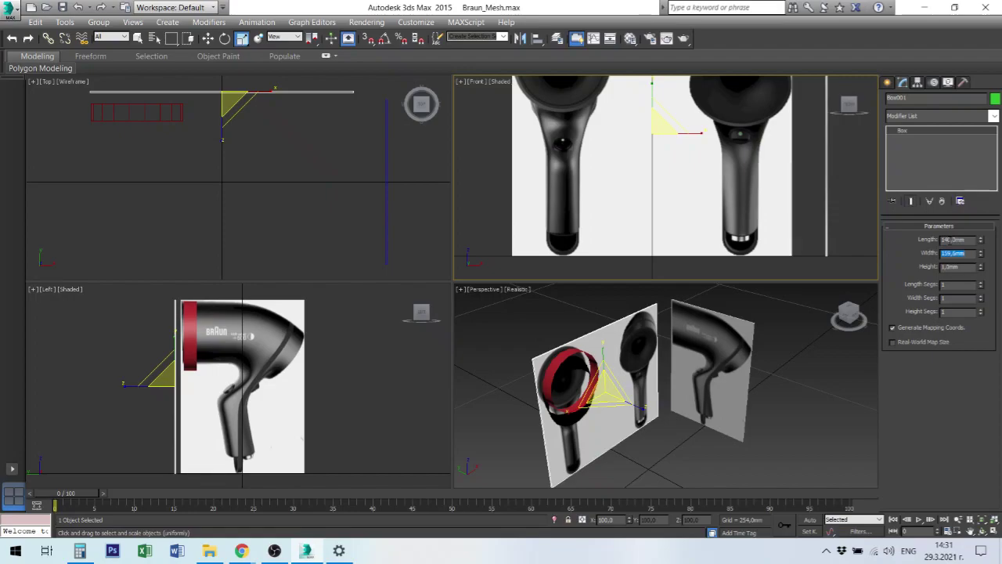
pyautogui.click(953, 239)
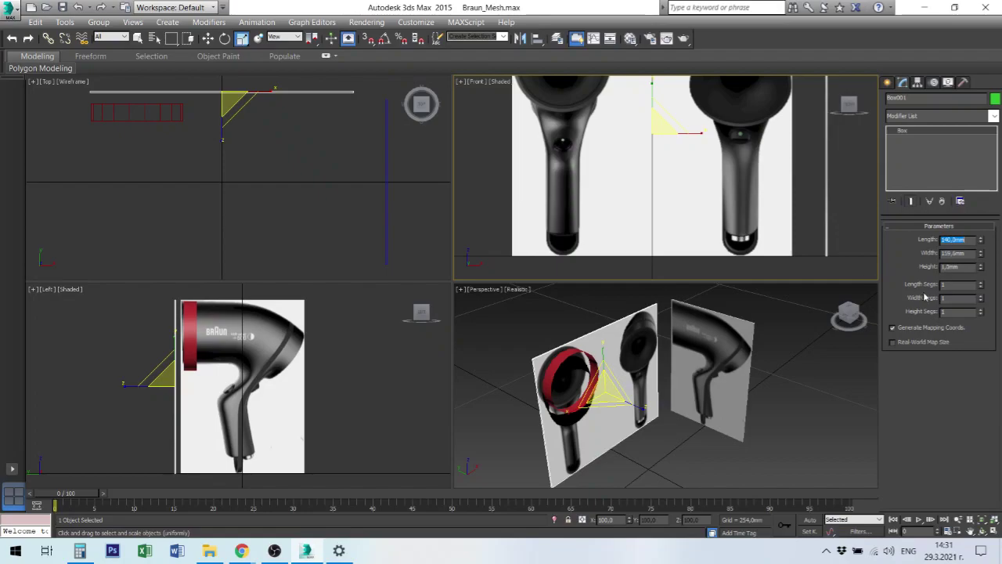
pyautogui.write('20')
pyautogui.press('Return')
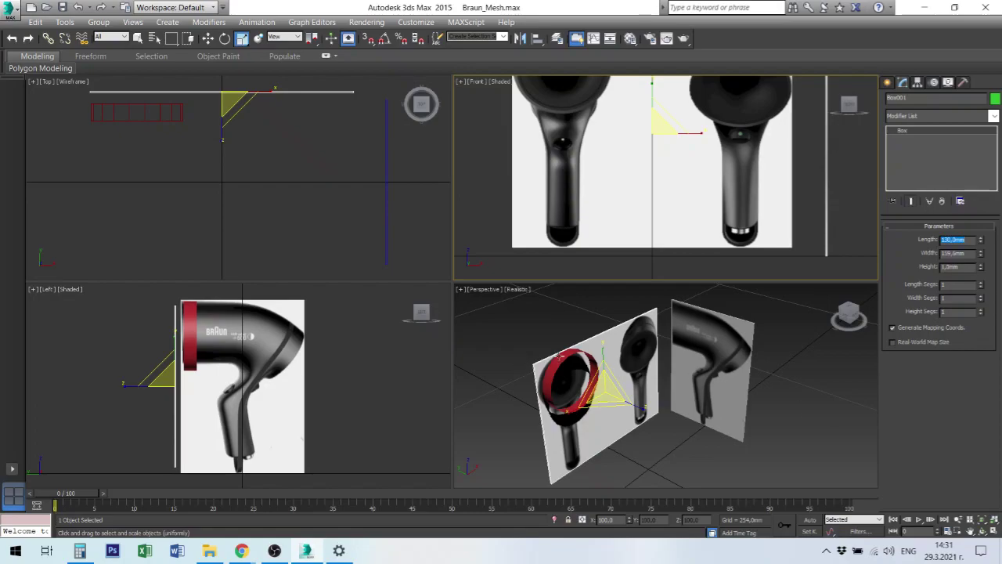
# - Activate the Perspective view and switch to the Move tool
pyautogui.click(624, 357)
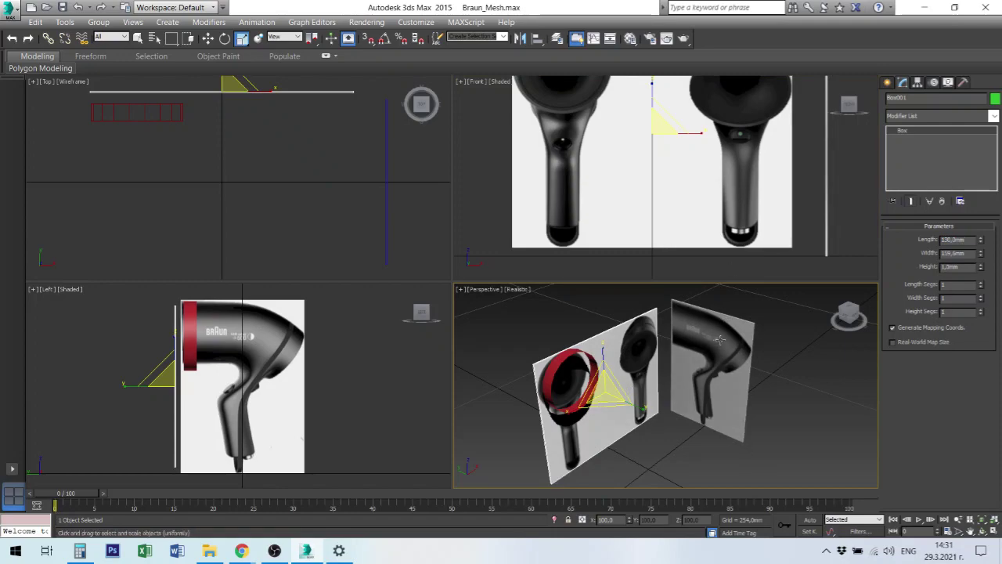
pyautogui.rightClick(794, 421)
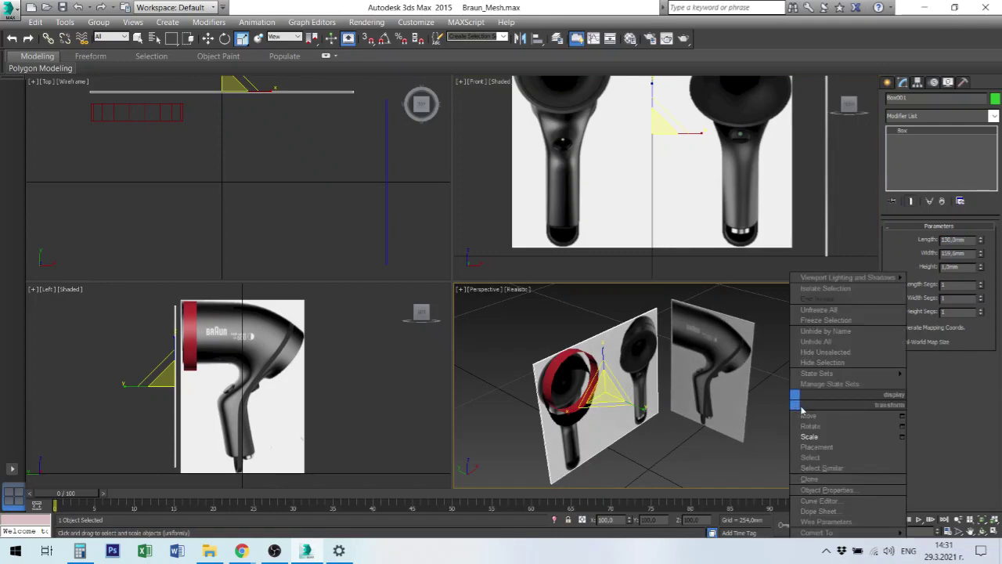
pyautogui.click(804, 429)
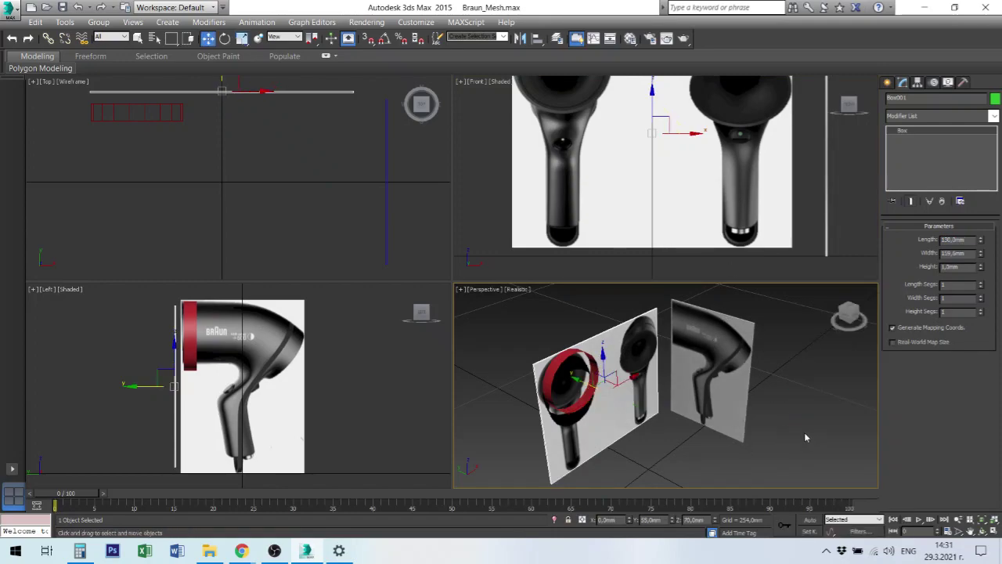
# - Align Box001 to the side plate Box002 on Z only, Maximum to Maximum
pyautogui.click(537, 39)
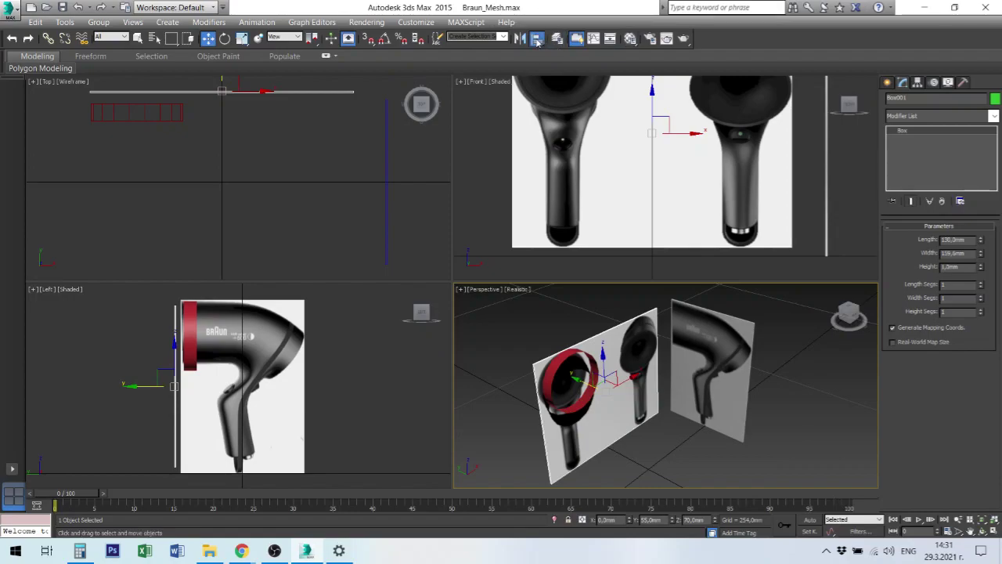
pyautogui.click(699, 388)
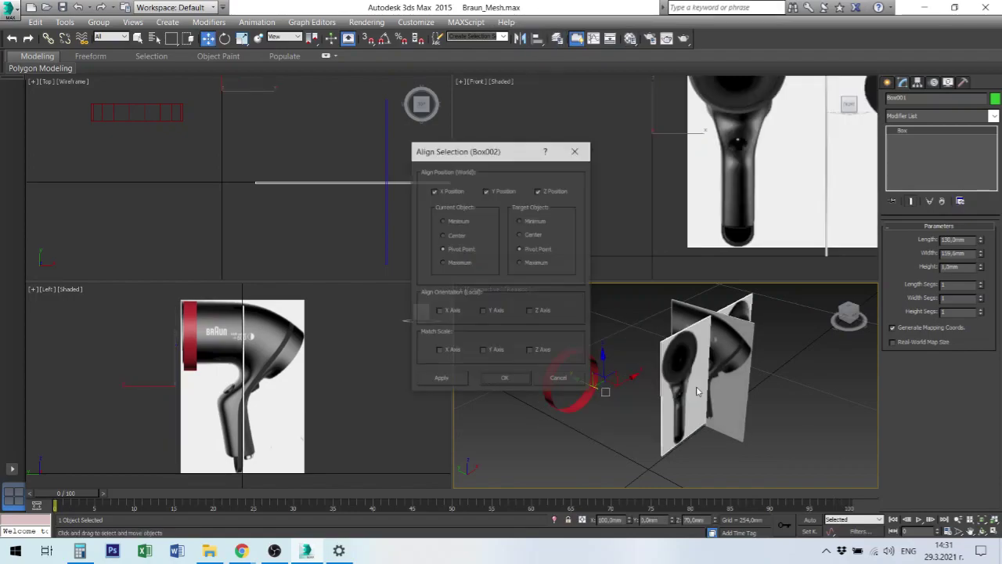
pyautogui.click(491, 192)
pyautogui.click(444, 193)
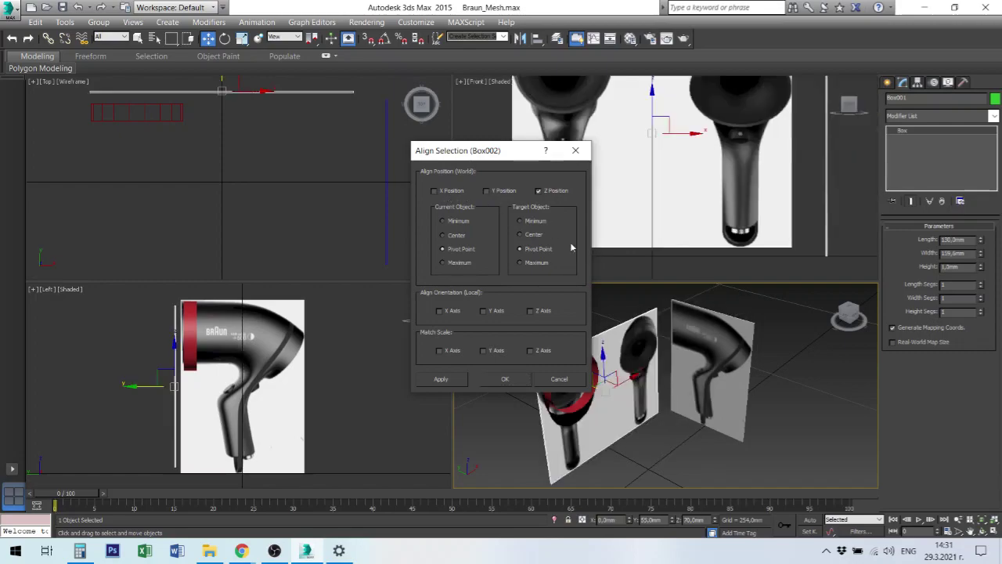
pyautogui.click(538, 264)
pyautogui.click(470, 265)
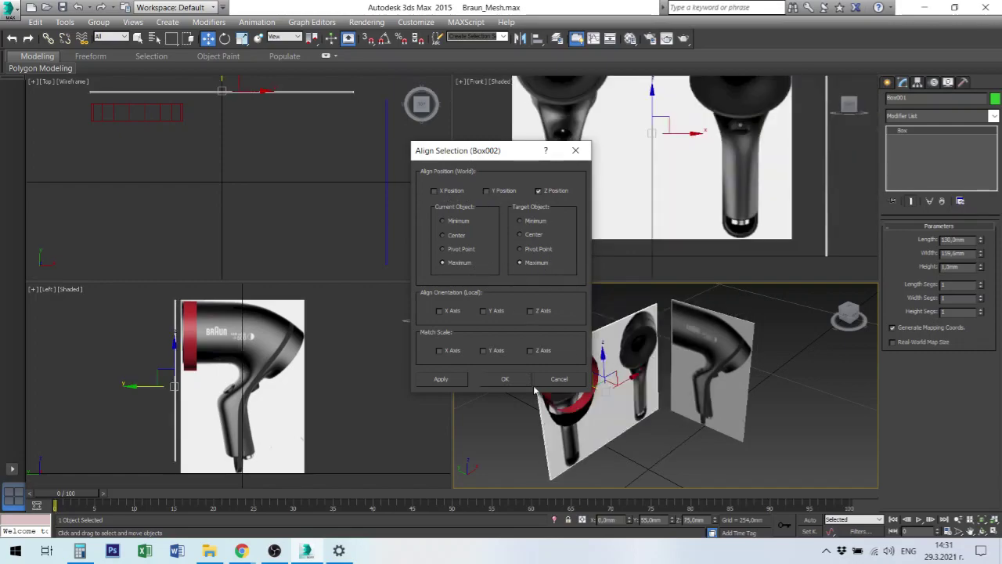
pyautogui.click(505, 379)
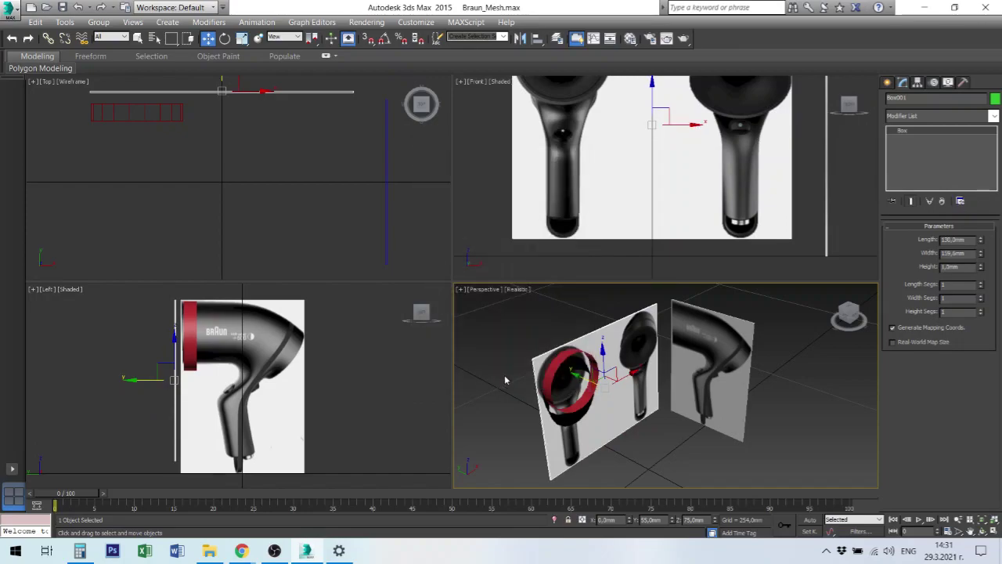
pyautogui.moveTo(604, 163); pyautogui.dragTo(609, 201, button='middle')
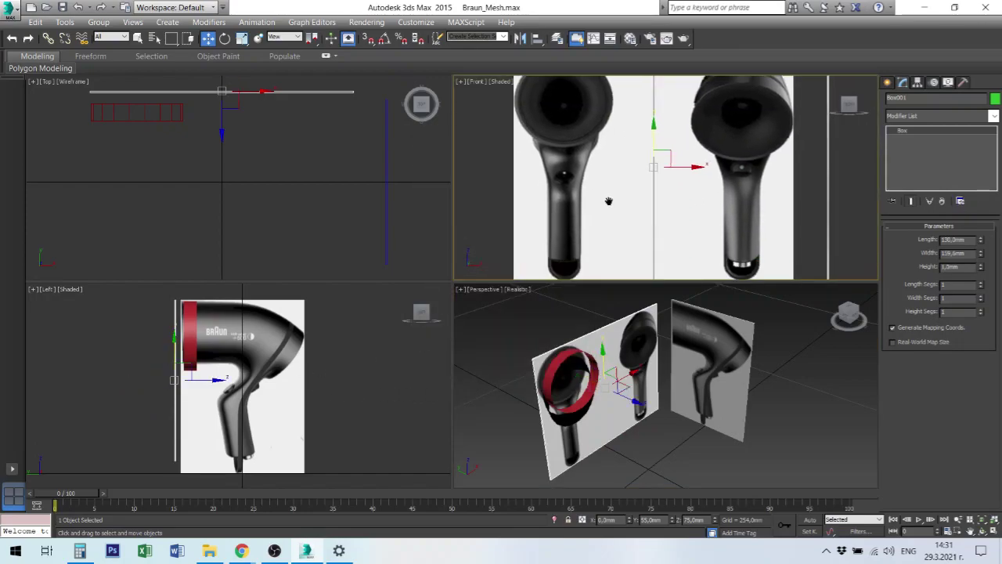
# - Reselect the red ring, nudge it up, and squash its height slightly in the Front view
pyautogui.click(190, 329)
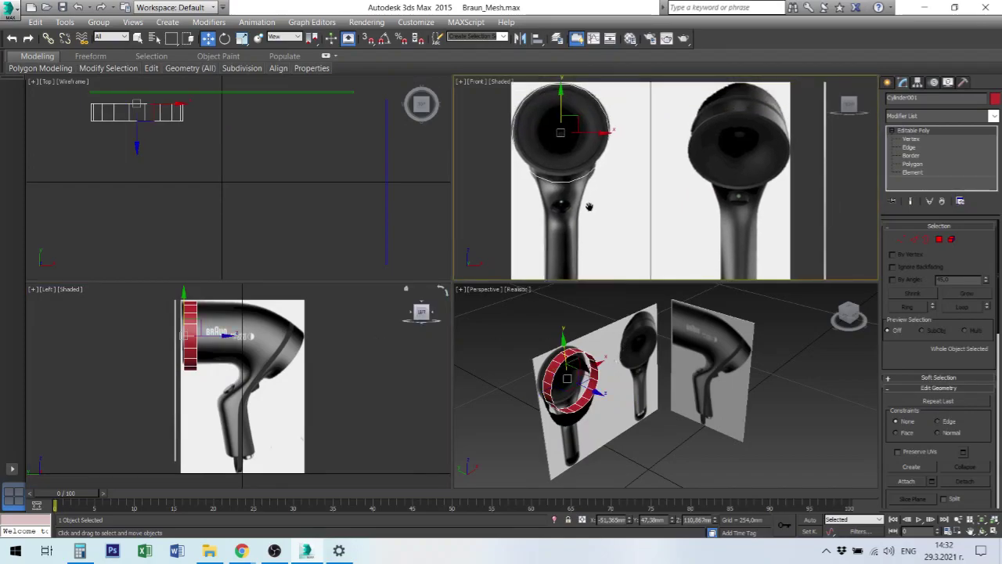
pyautogui.moveTo(593, 176); pyautogui.dragTo(595, 214, button='middle')
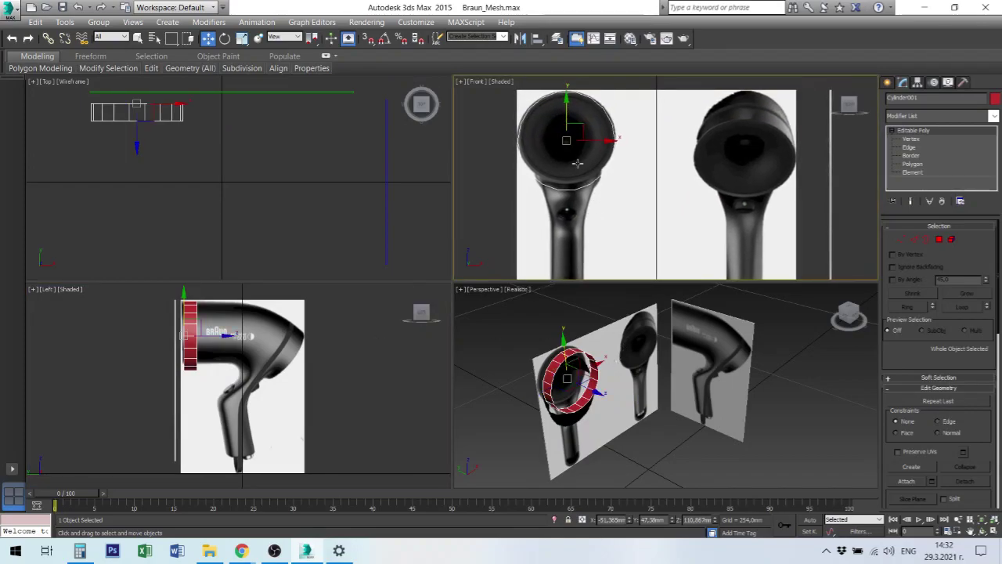
pyautogui.moveTo(566, 125); pyautogui.dragTo(566, 123)
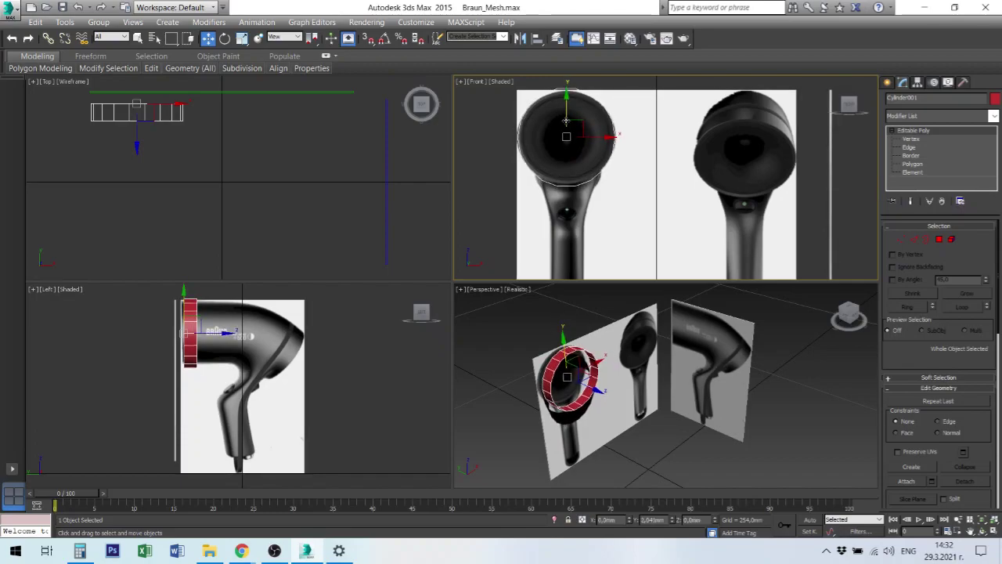
pyautogui.rightClick(563, 152)
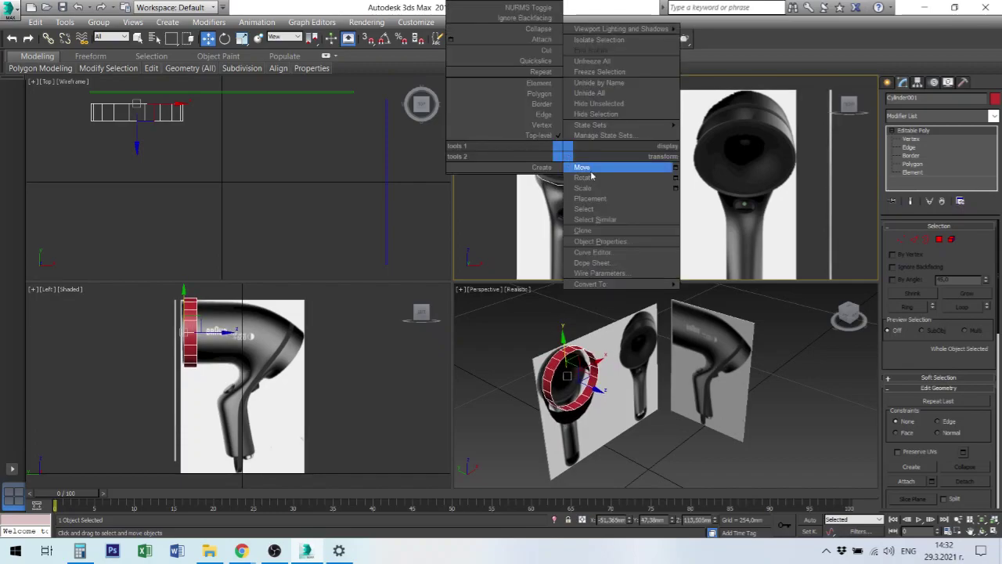
pyautogui.click(583, 188)
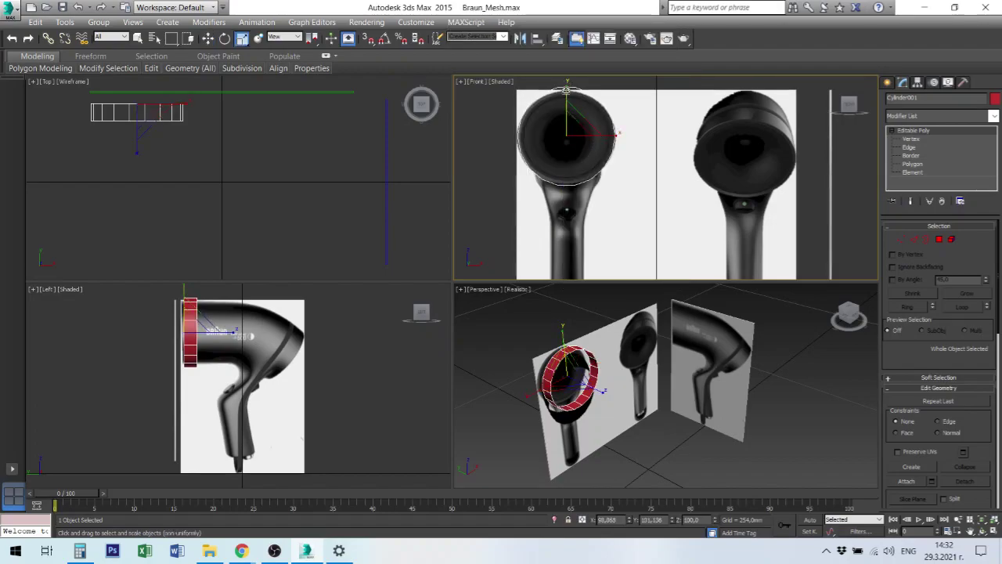
pyautogui.moveTo(566, 83); pyautogui.dragTo(567, 95)
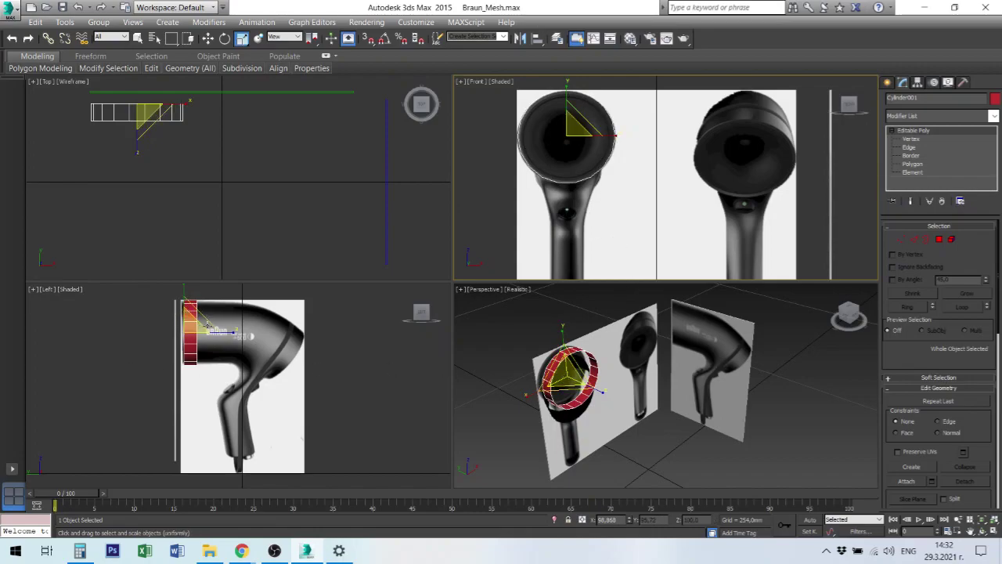
# - Activate the Left view and bring up the quad menu over the ring
pyautogui.rightClick(332, 341)
pyautogui.rightClick(346, 358)
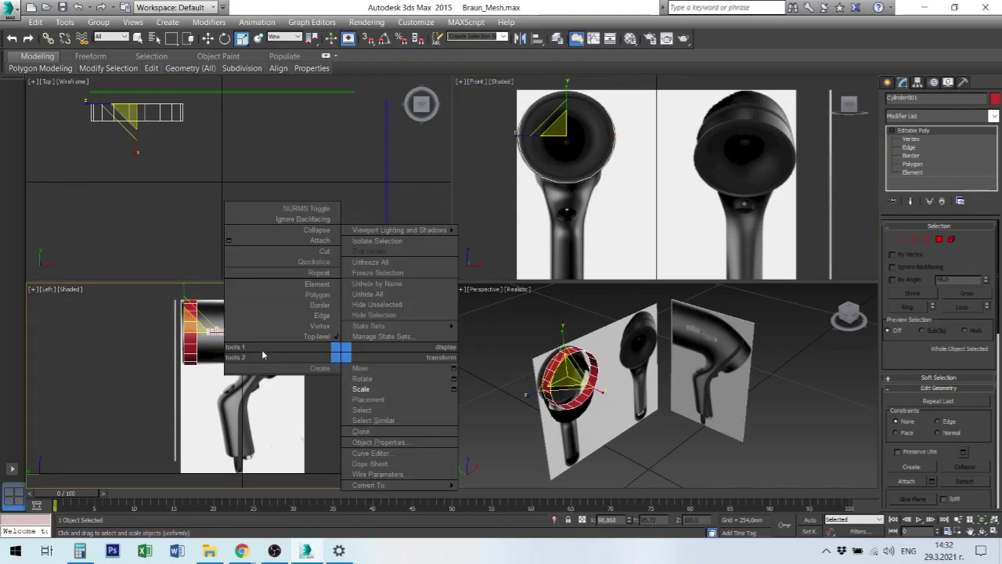
pyautogui.click(110, 394)
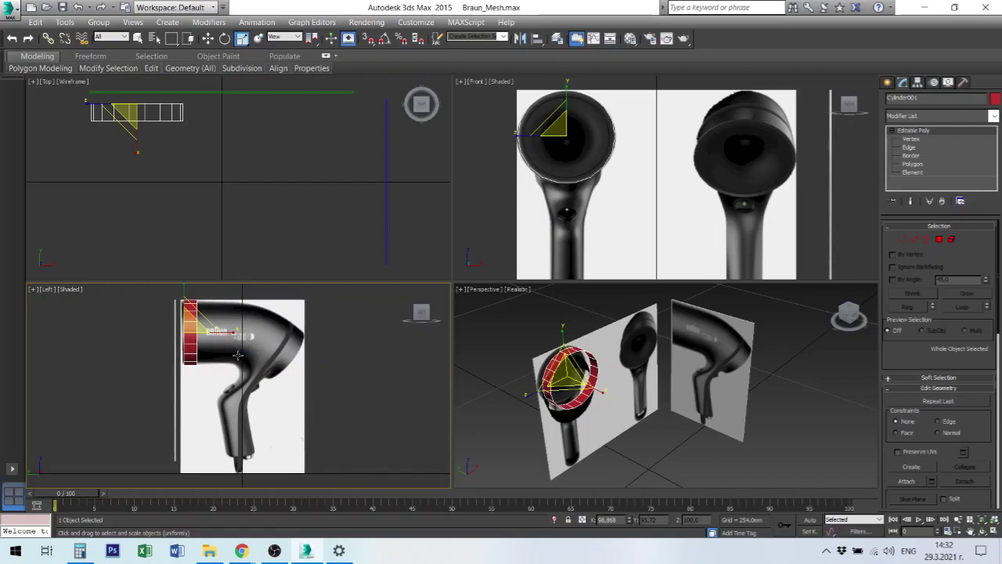
pyautogui.rightClick(238, 355)
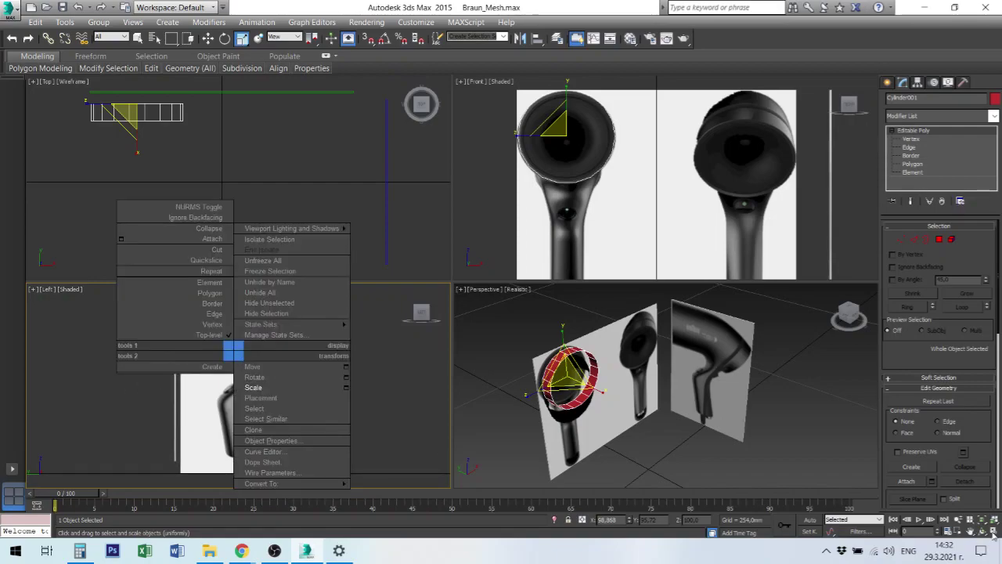
# - In the maximized Left view, move the red ring slightly left along X
pyautogui.press('Escape')
pyautogui.hotkey('alt', 'w')
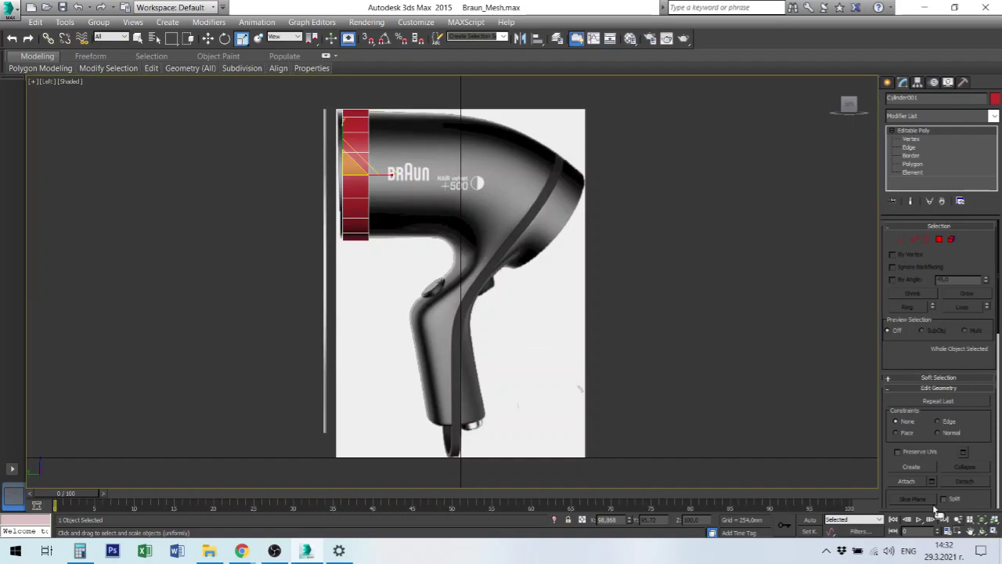
pyautogui.scroll(3, 338, 140)
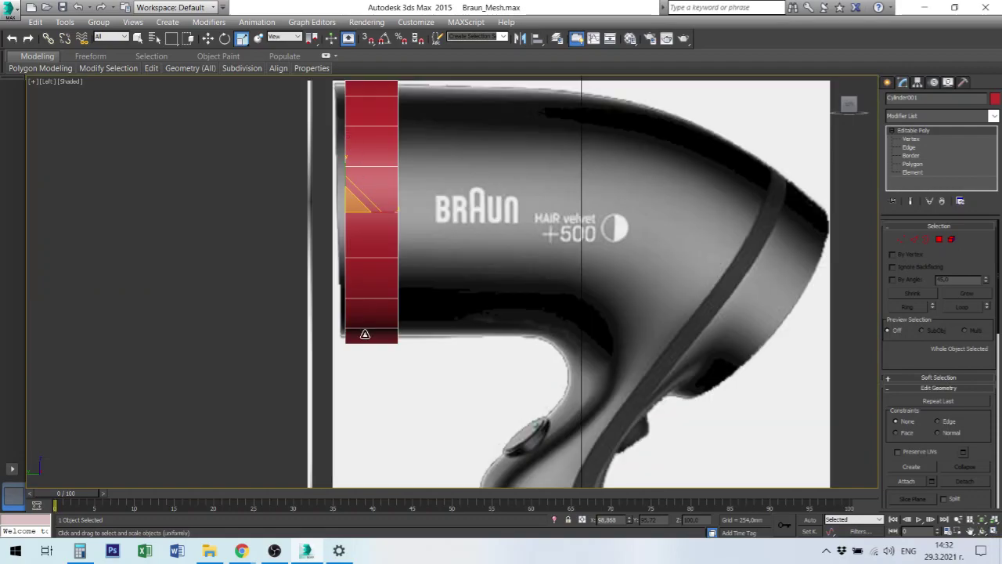
pyautogui.rightClick(374, 249)
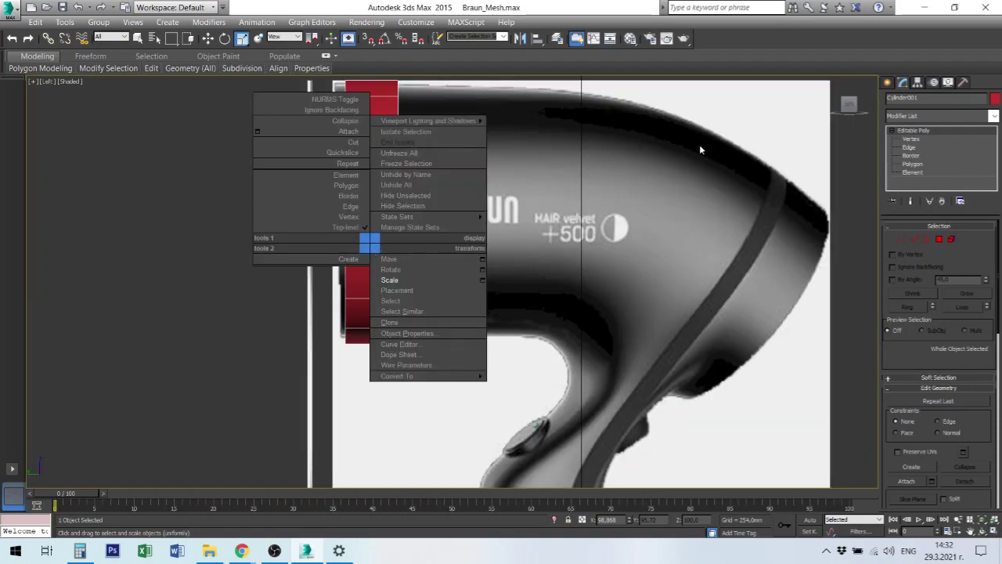
pyautogui.click(389, 259)
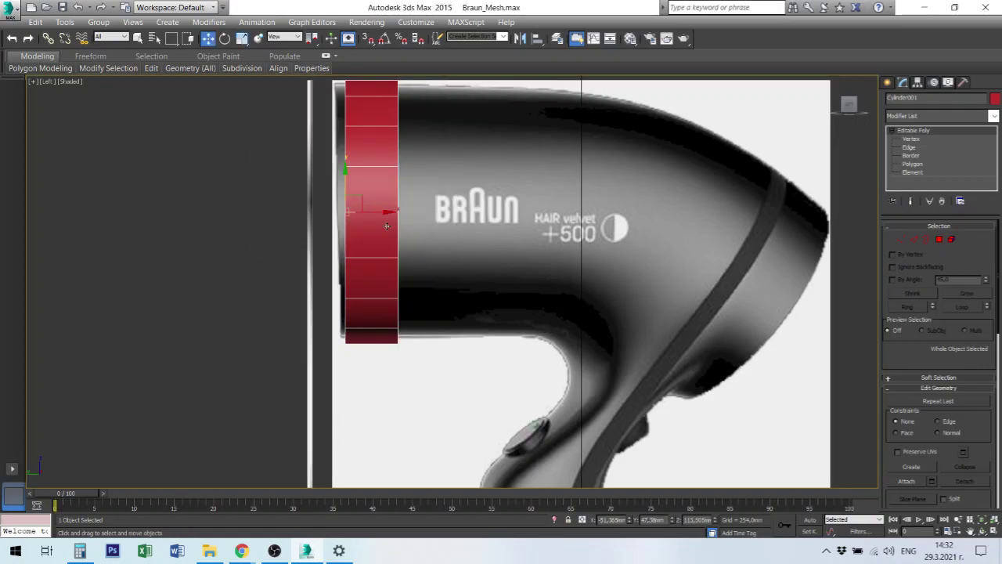
pyautogui.moveTo(380, 212); pyautogui.dragTo(375, 212)
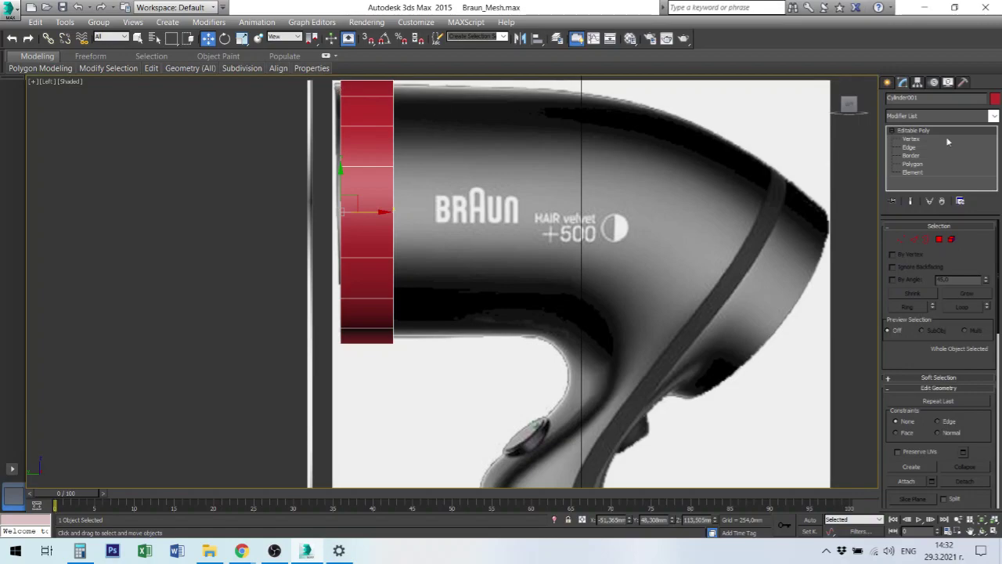
# - Select the red ring's front border loop at Border level, checking it in Perspective and maximizing the side view
pyautogui.click(920, 156)
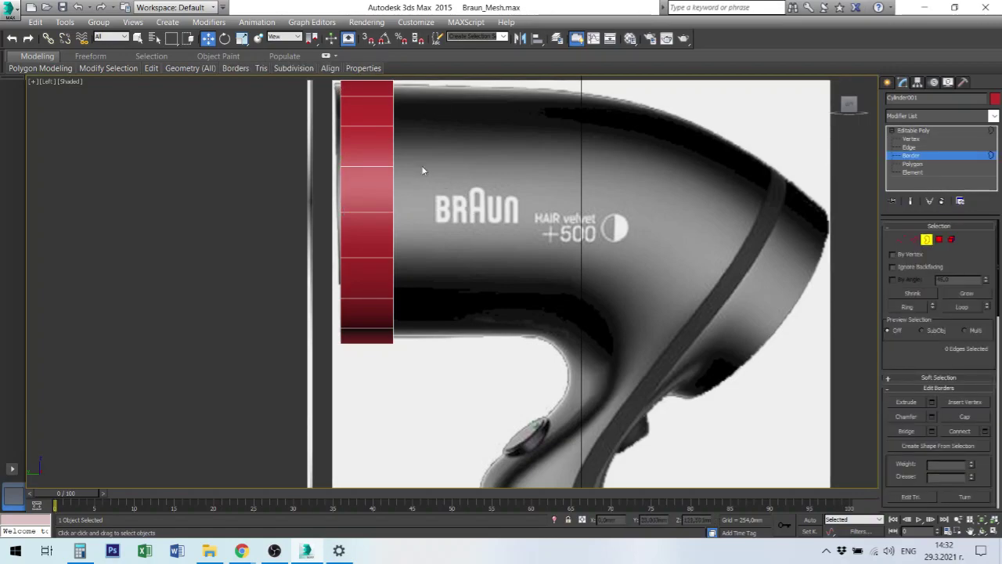
pyautogui.click(340, 149)
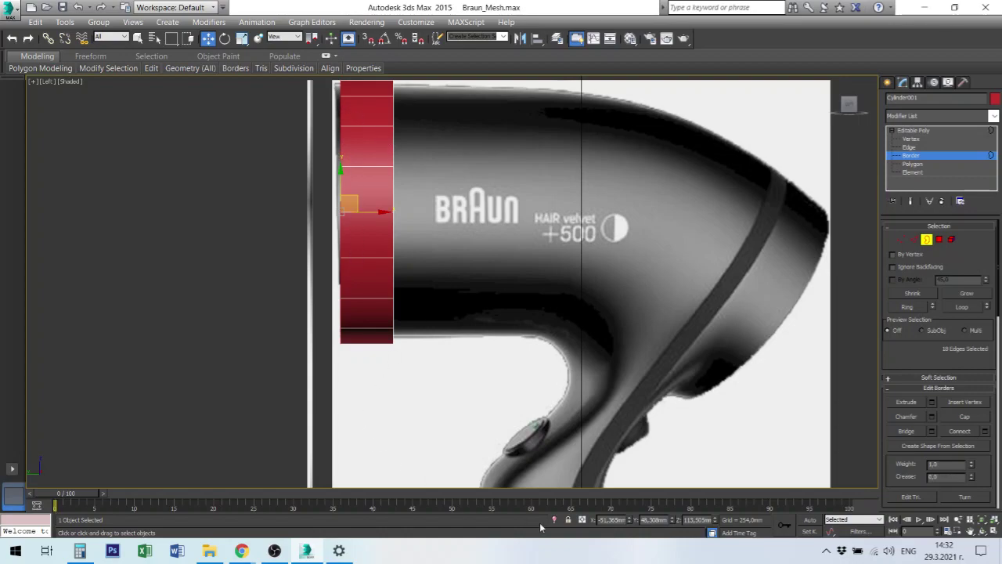
pyautogui.hotkey('alt', 'w')
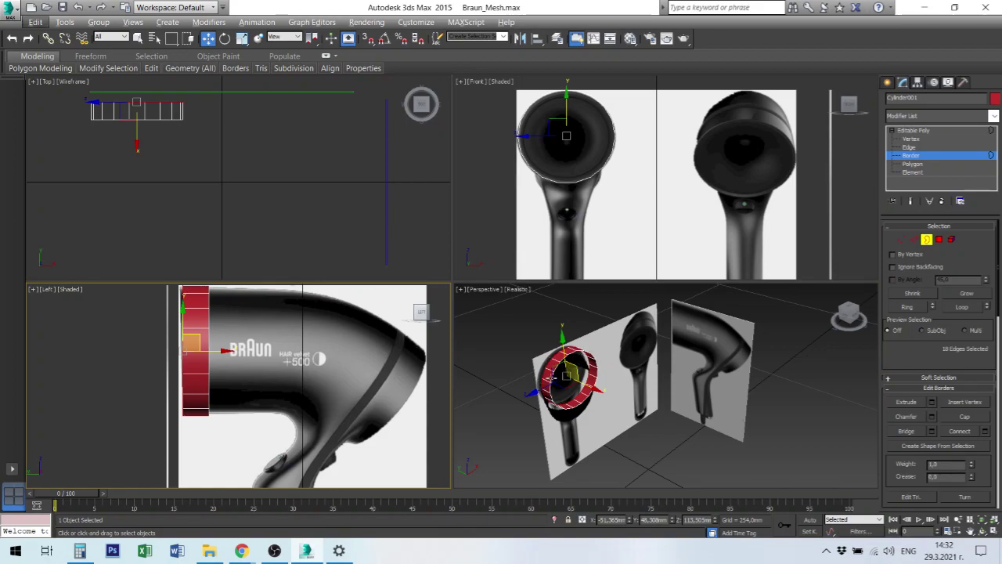
pyautogui.scroll(3, 540, 368)
pyautogui.scroll(2, 540, 368)
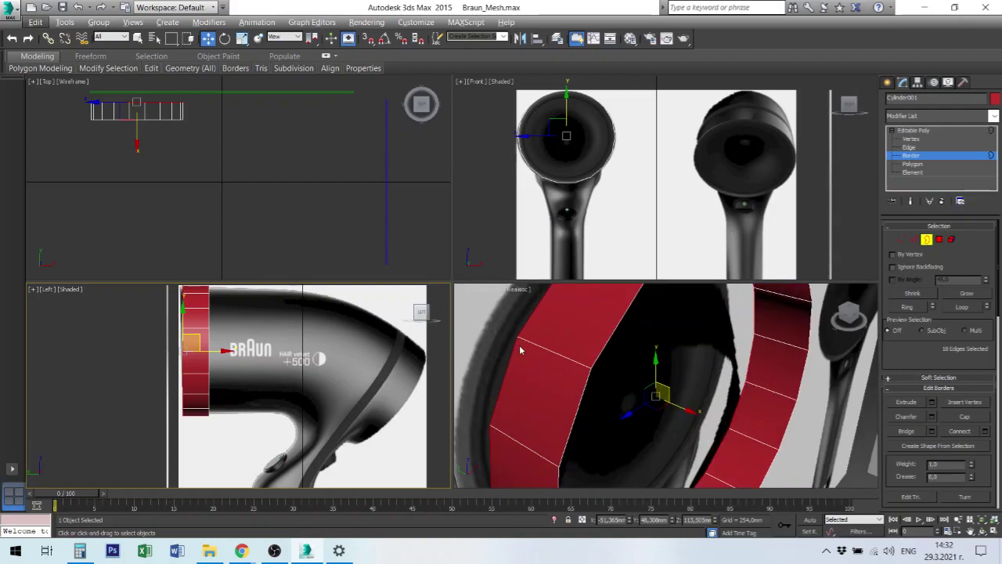
pyautogui.scroll(-5, 507, 361)
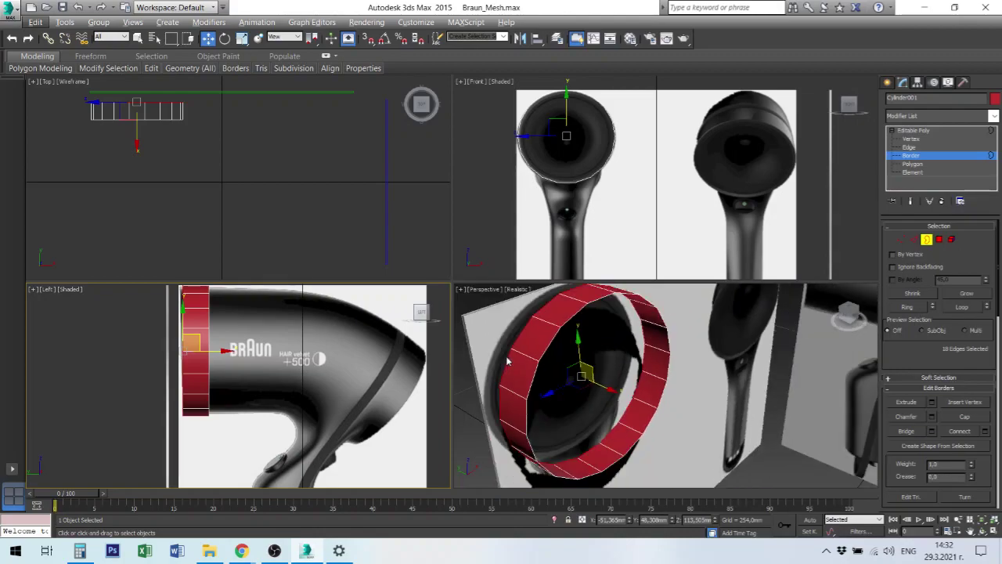
pyautogui.scroll(-3, 508, 361)
pyautogui.scroll(-1, 507, 361)
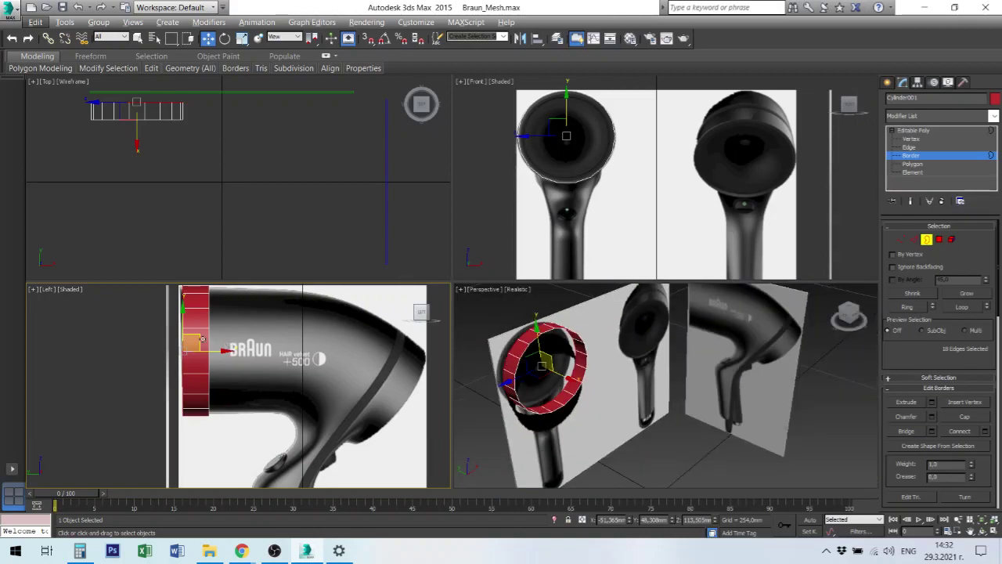
pyautogui.rightClick(216, 333)
pyautogui.hotkey('alt', 'w')
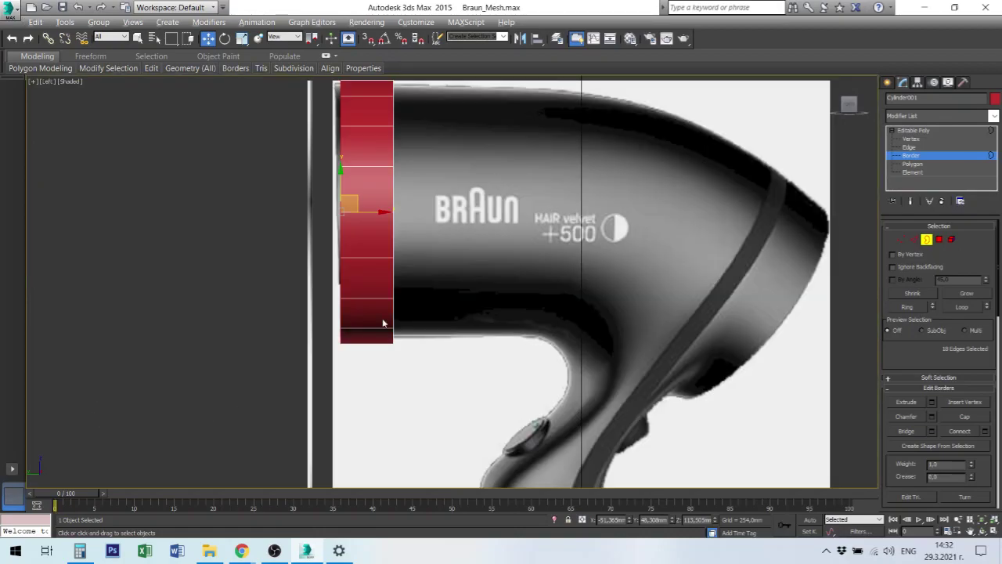
# - Tilt the ring's front border slightly with Rotate
pyautogui.rightClick(341, 235)
pyautogui.click(357, 254)
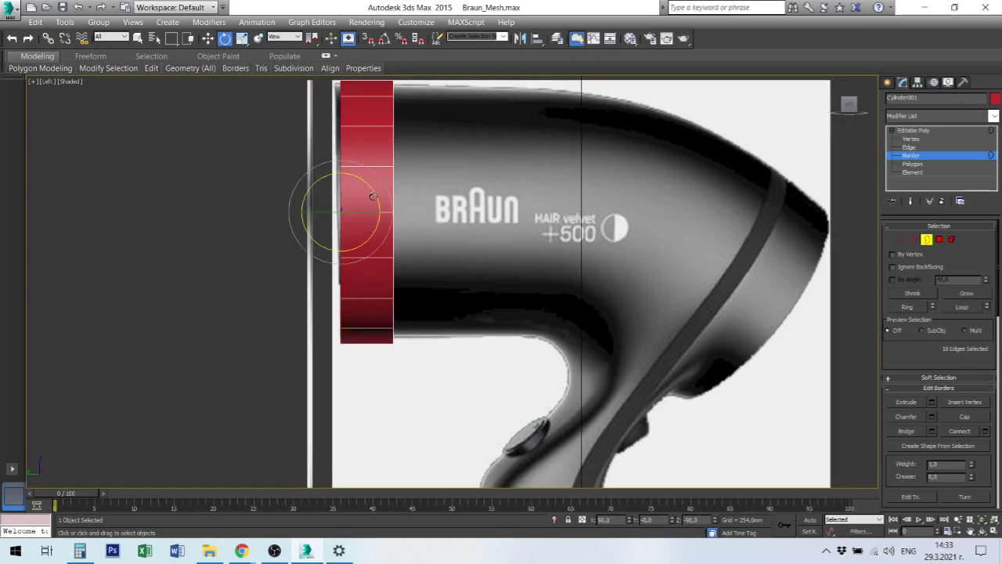
pyautogui.moveTo(372, 196); pyautogui.dragTo(373, 196)
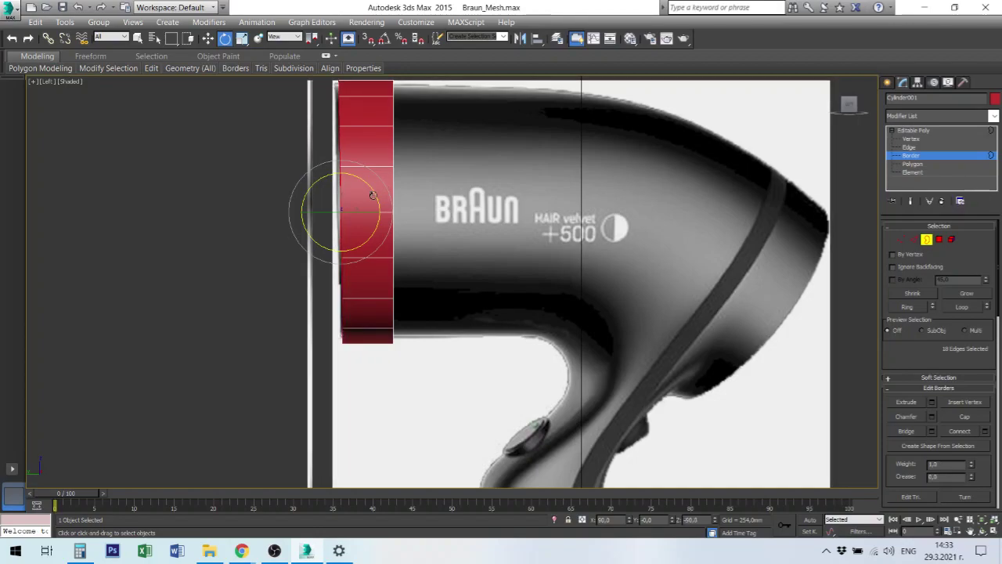
# - Nudge the front border slightly left, then select the ring's back border instead
pyautogui.rightClick(373, 196)
pyautogui.click(384, 207)
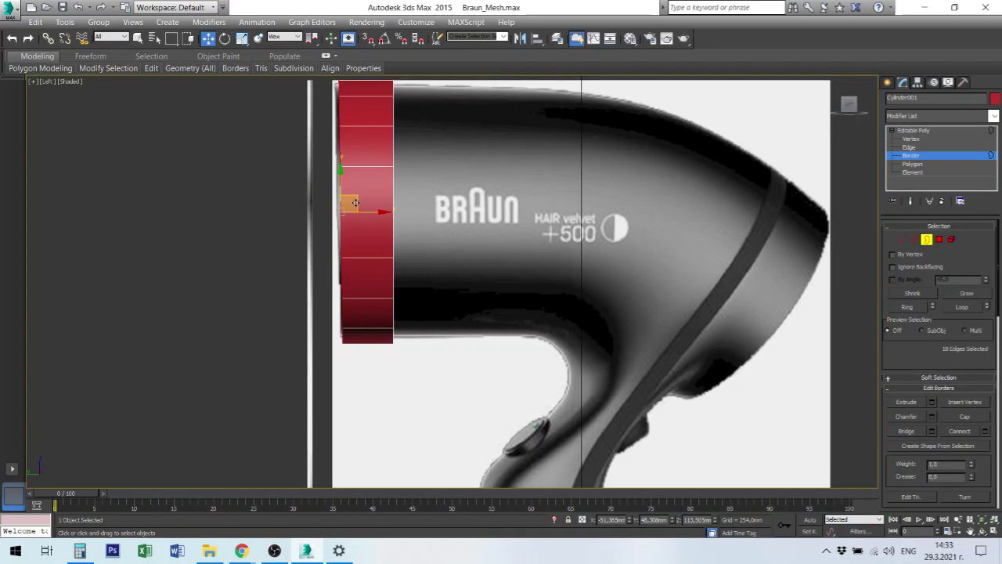
pyautogui.moveTo(368, 210); pyautogui.dragTo(359, 211)
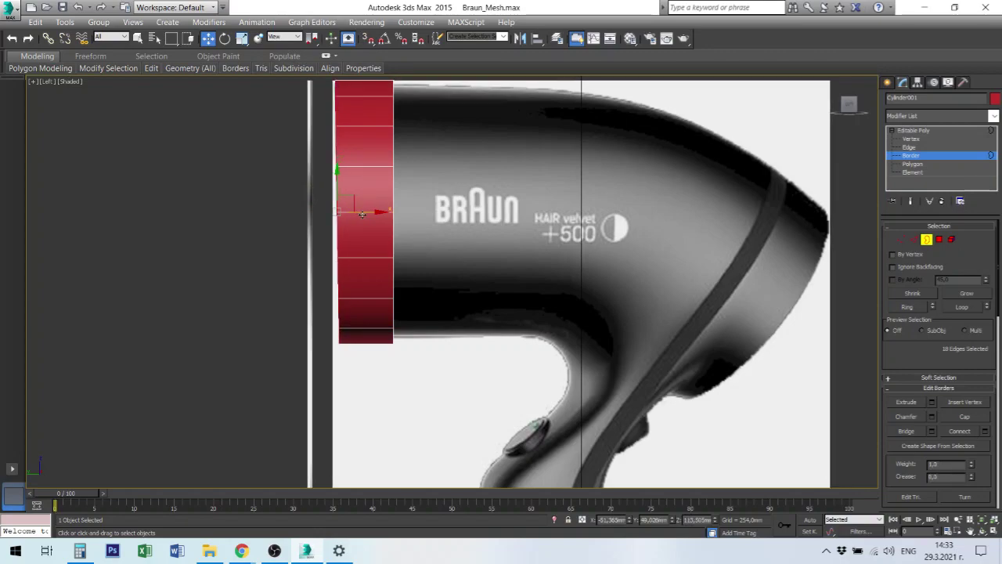
pyautogui.click(447, 414)
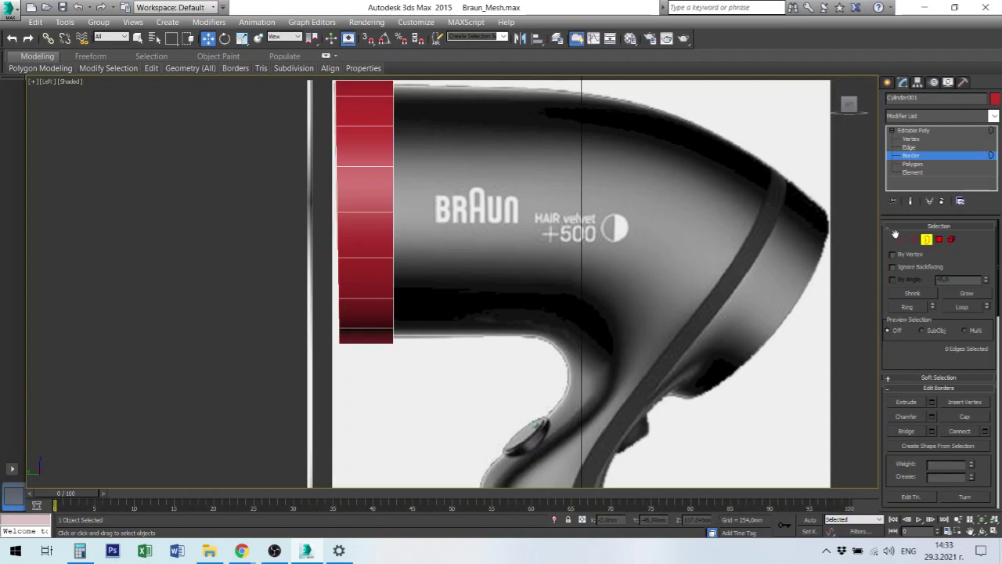
pyautogui.click(393, 208)
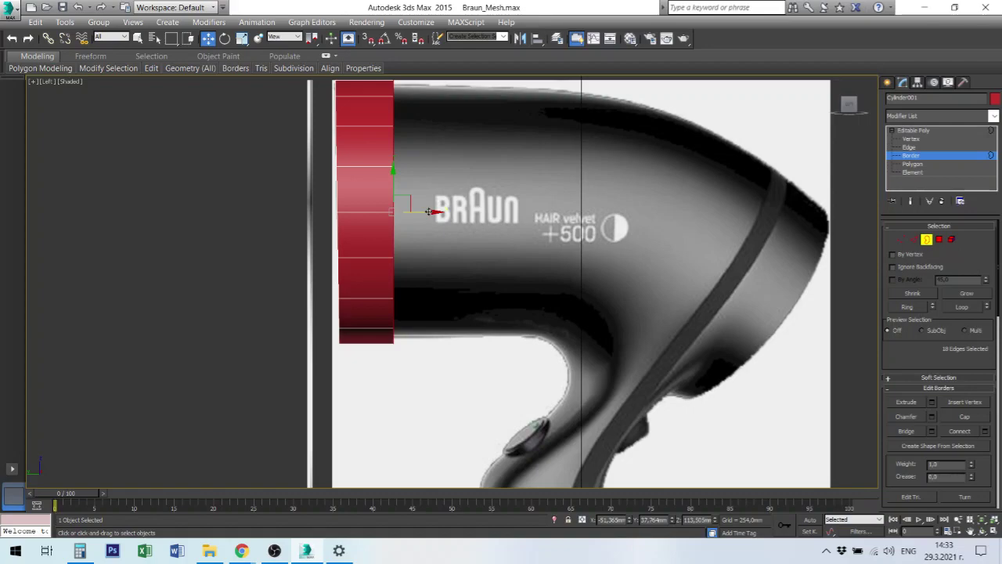
# - Shift-drag the back border twice to extrude two new sections backward along the body
pyautogui.keyDown('shift'); pyautogui.moveTo(429, 211); pyautogui.dragTo(477, 217); pyautogui.keyUp('shift')
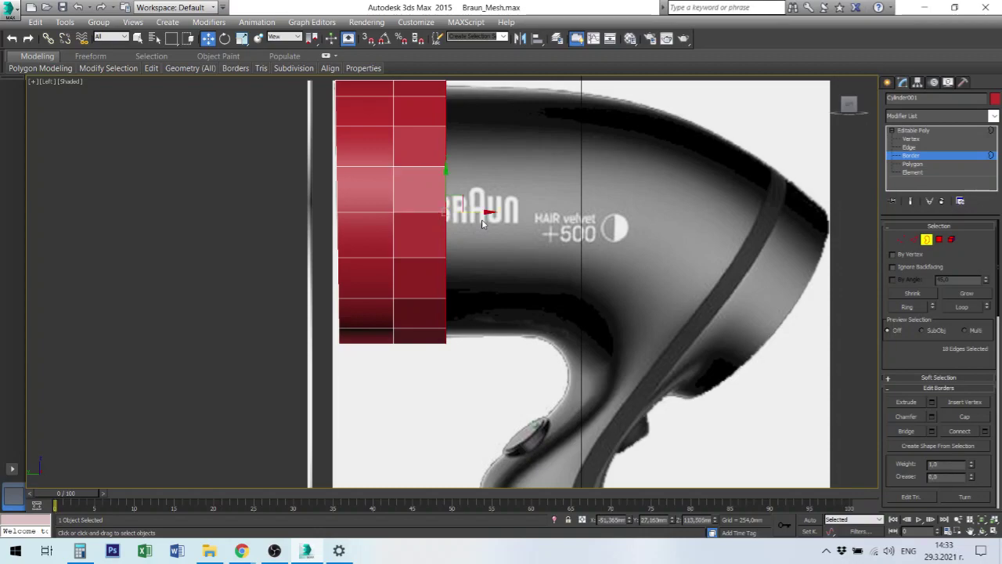
pyautogui.click(481, 217)
pyautogui.keyDown('shift'); pyautogui.moveTo(485, 211); pyautogui.dragTo(557, 217); pyautogui.keyUp('shift')
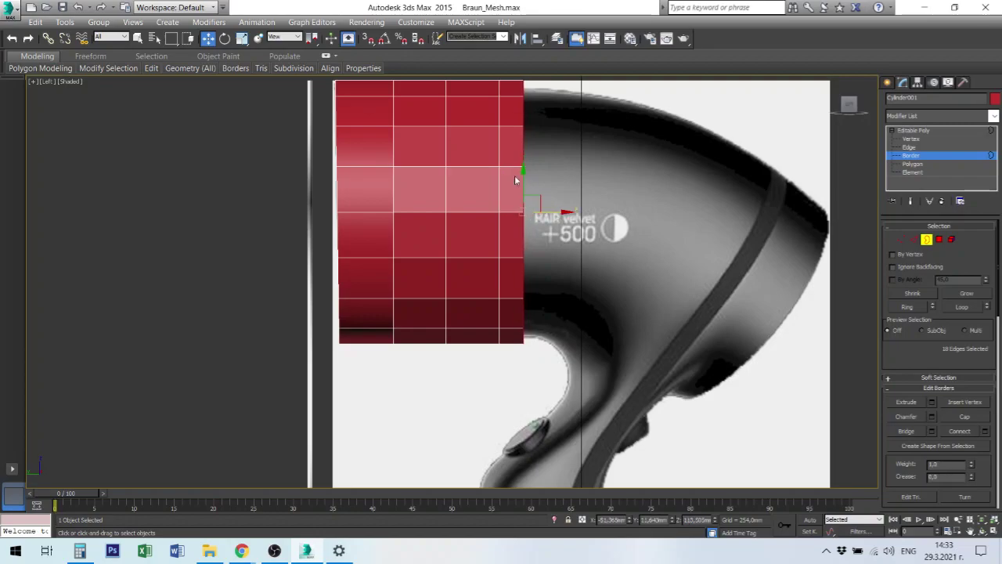
# - Tilt the new end border slightly to follow the body's slanted edge
pyautogui.rightClick(526, 210)
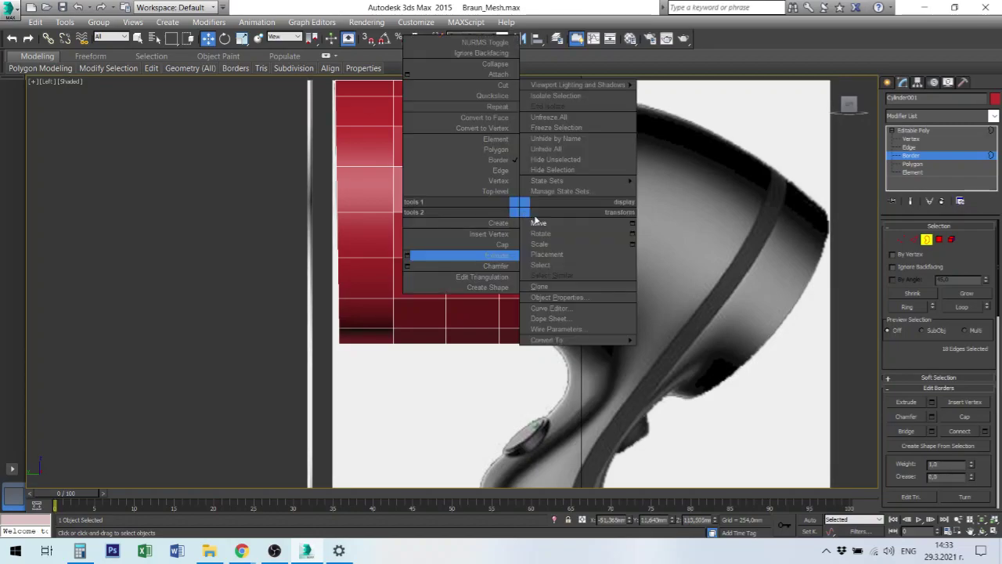
pyautogui.click(540, 227)
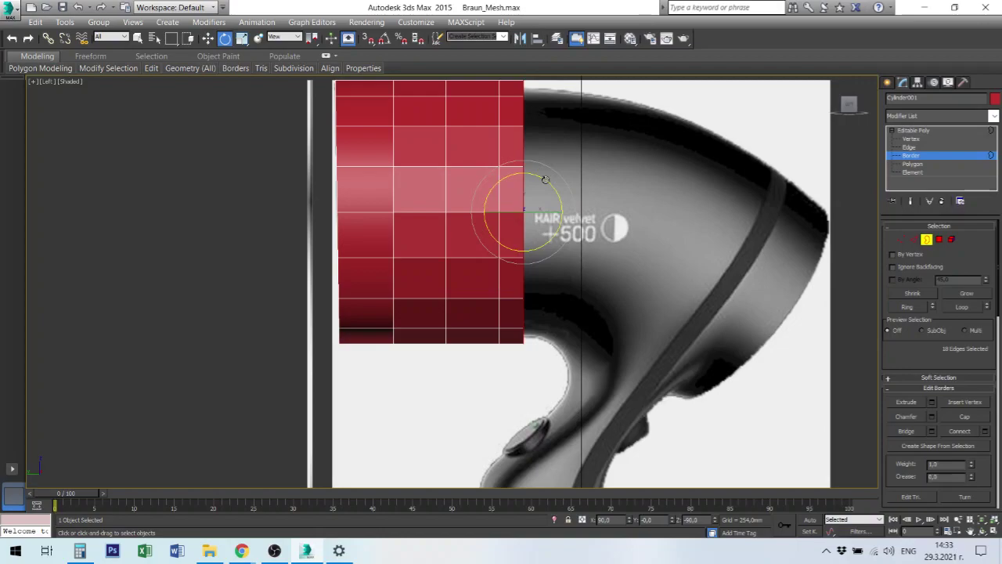
pyautogui.moveTo(548, 181); pyautogui.dragTo(549, 181)
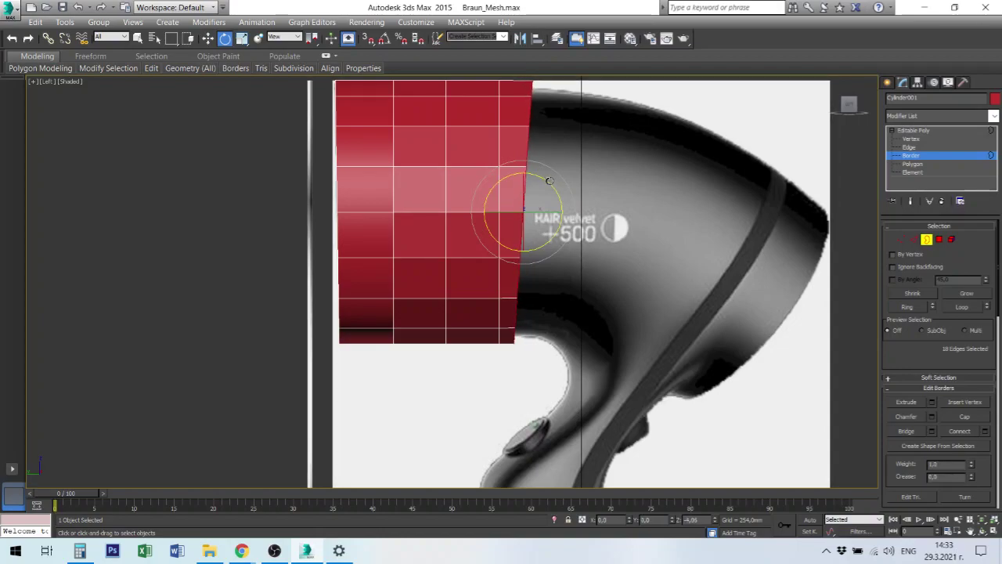
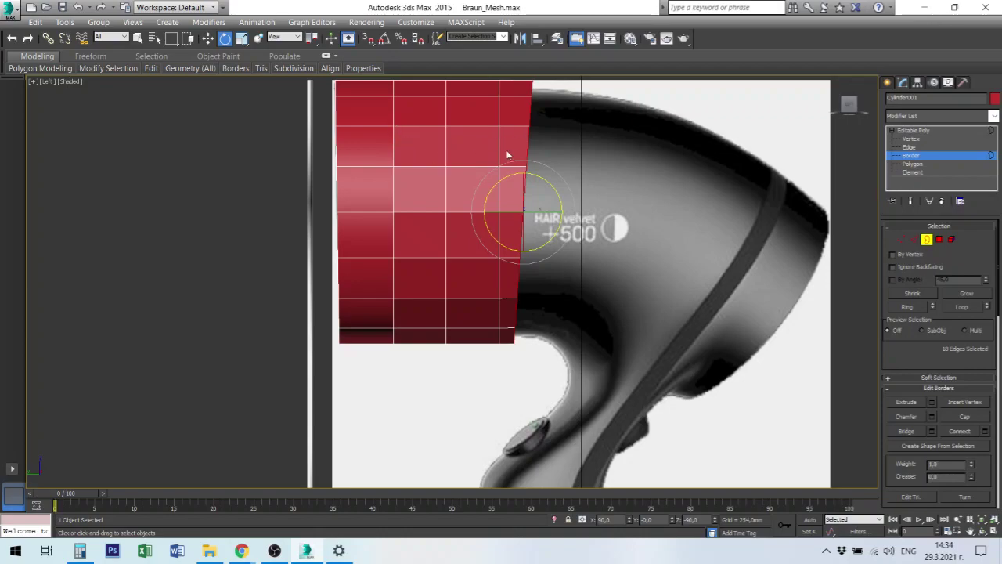
# - Select a vertical edge loop on the red body and slide it slightly left
pyautogui.rightClick(507, 205)
pyautogui.click(527, 218)
pyautogui.click(944, 147)
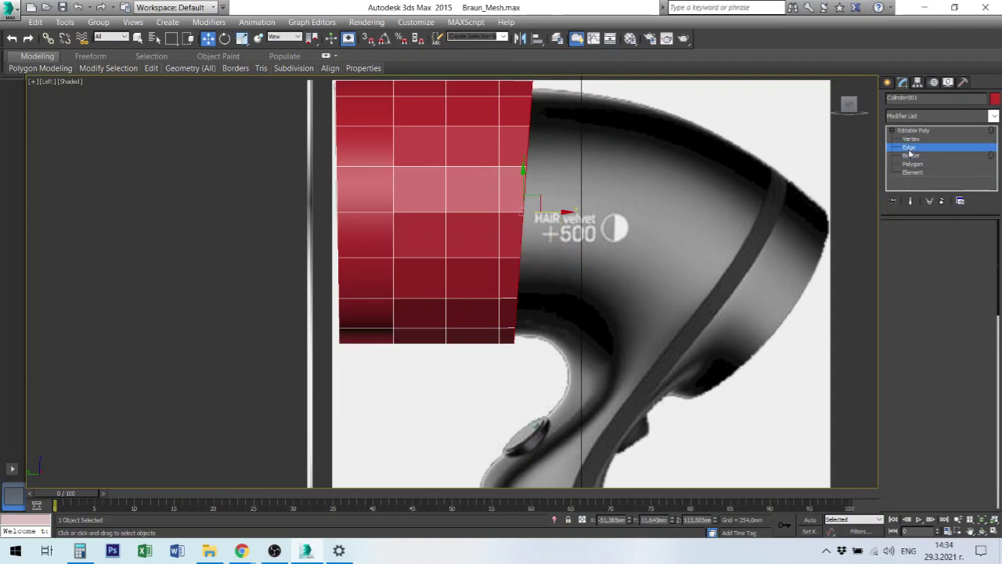
pyautogui.click(446, 197)
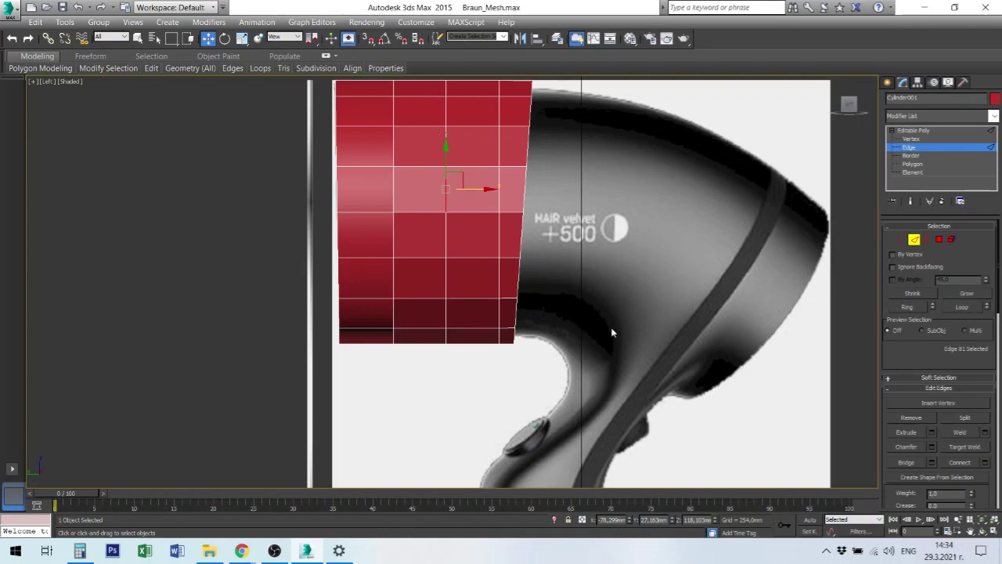
pyautogui.click(965, 307)
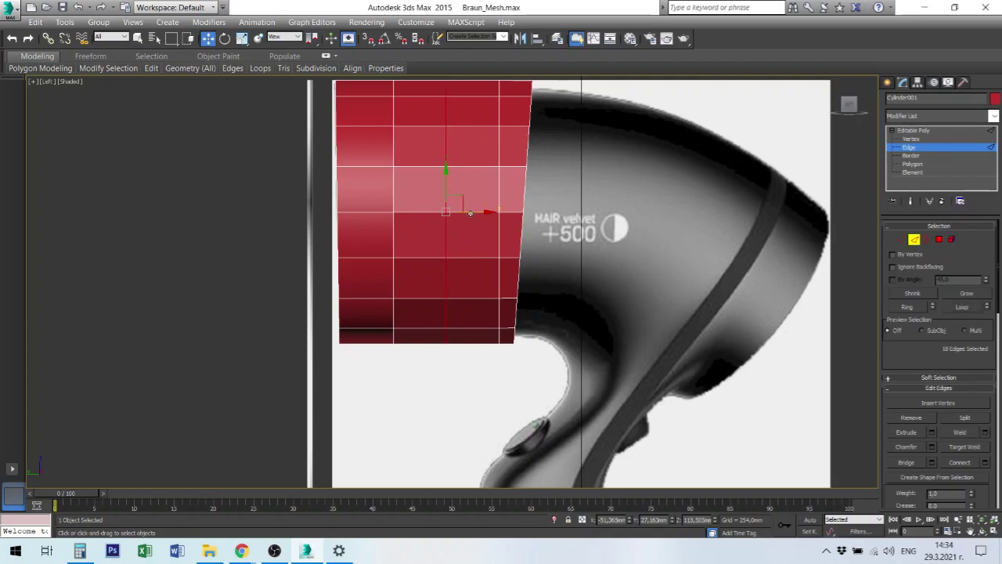
pyautogui.moveTo(470, 213); pyautogui.dragTo(456, 213)
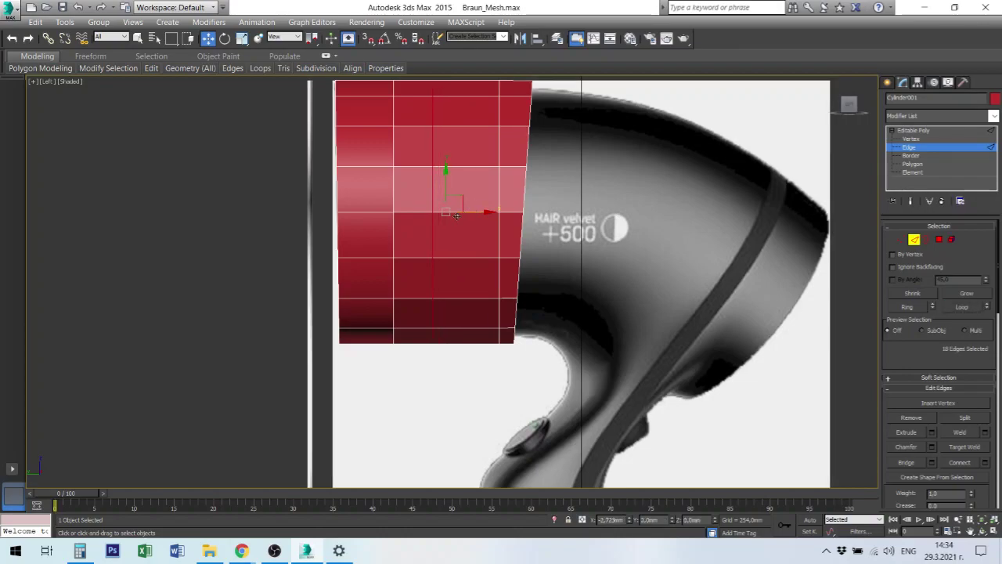
# - Slide a second vertical edge loop left, then select a horizontal edge ring
pyautogui.click(498, 195)
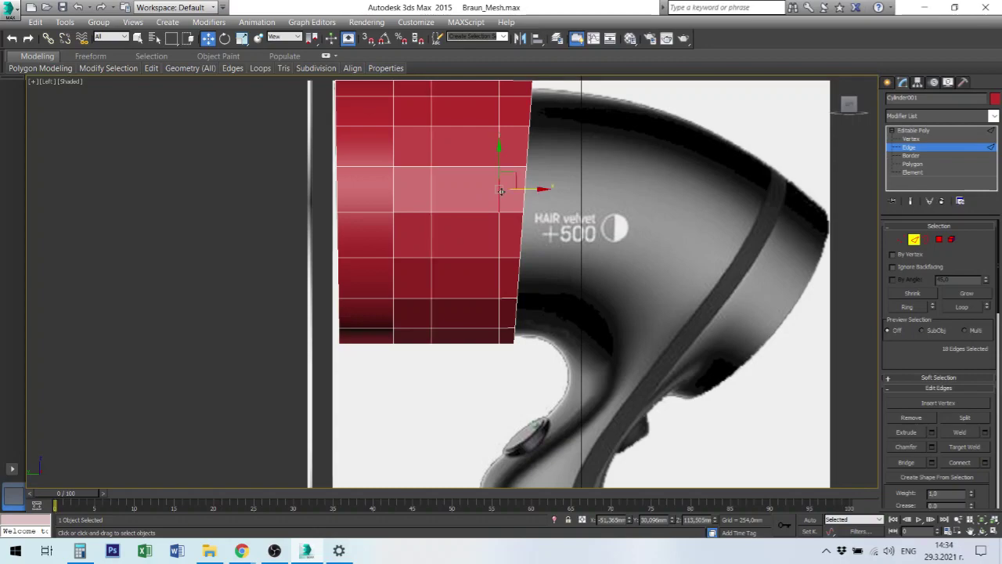
pyautogui.click(962, 308)
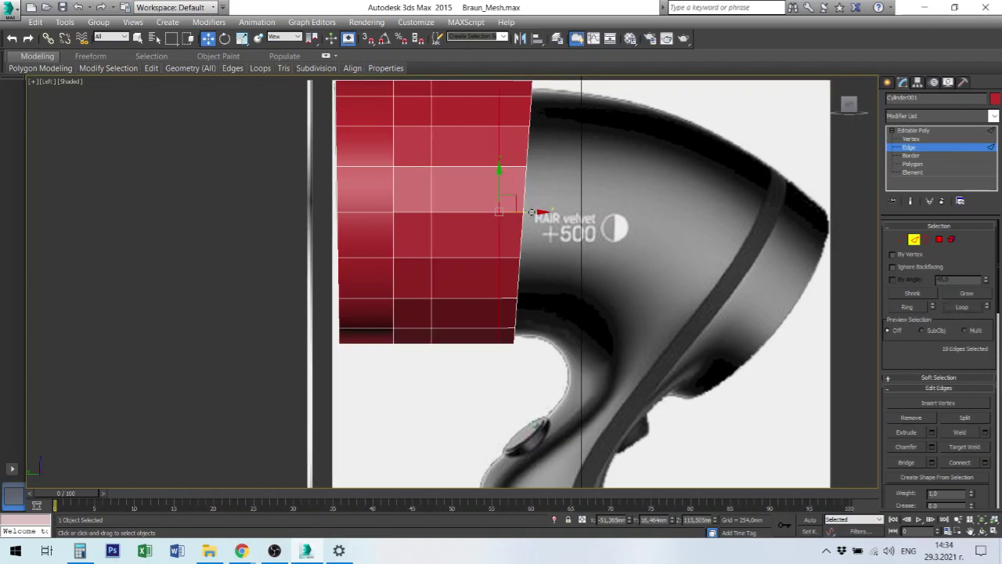
pyautogui.moveTo(530, 212); pyautogui.dragTo(510, 212)
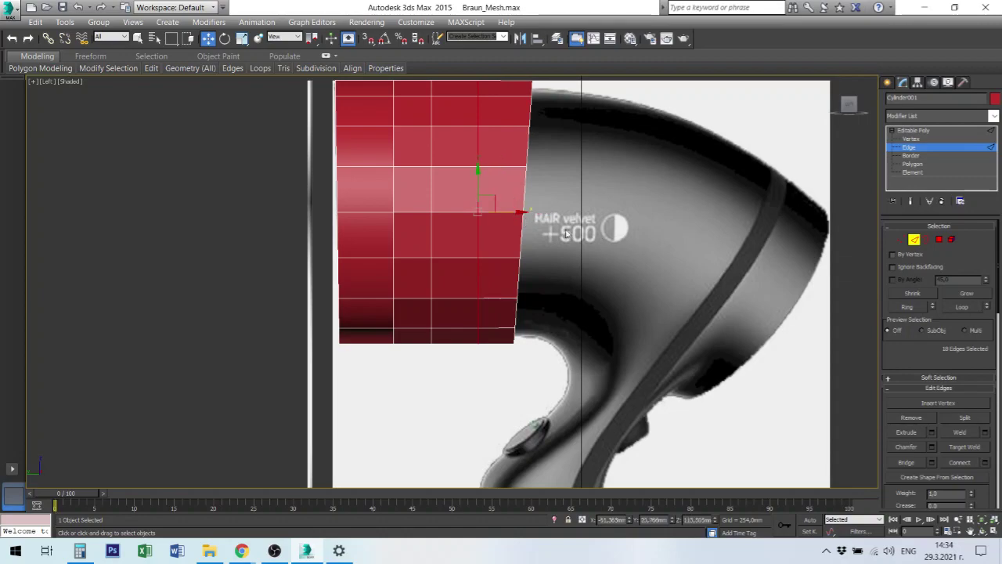
pyautogui.click(402, 214)
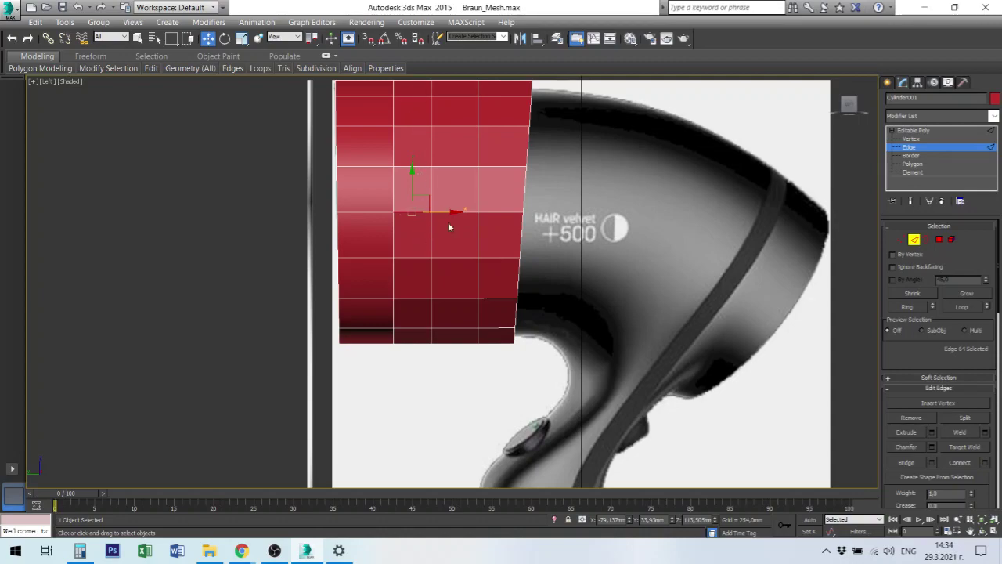
pyautogui.click(907, 307)
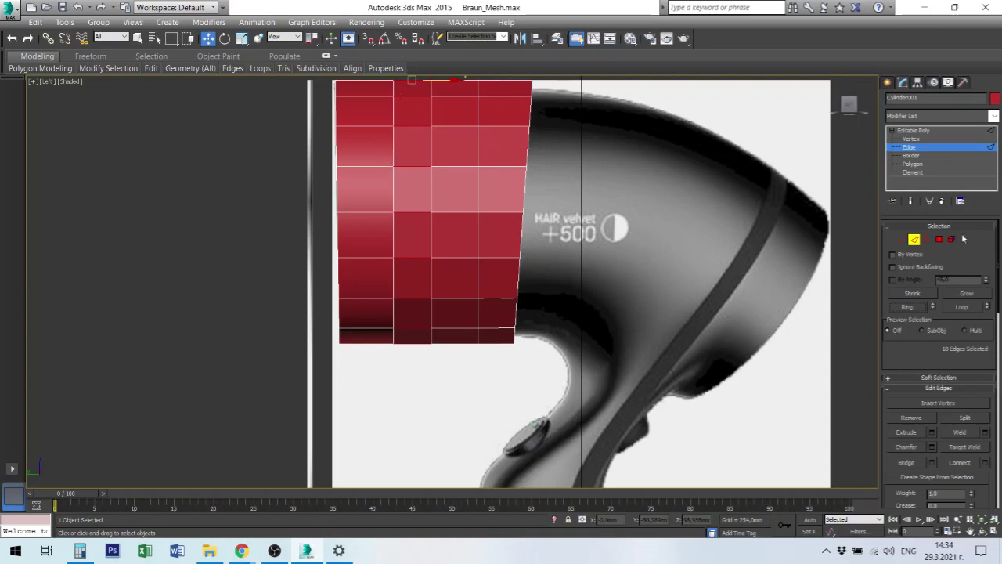
# - Slide the left-column edge loop slightly left, clear the selection and return to Border level
pyautogui.click(391, 182)
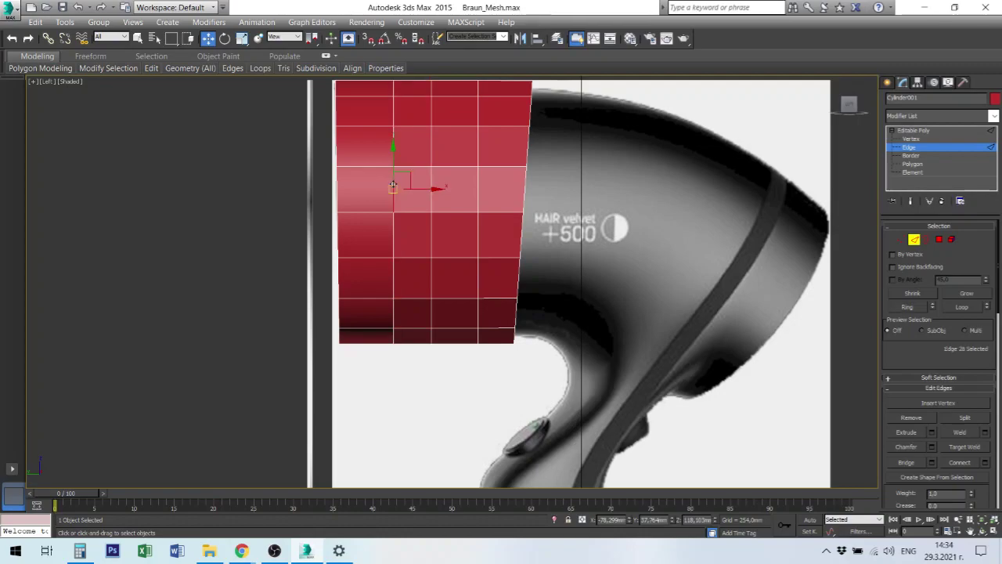
pyautogui.click(963, 308)
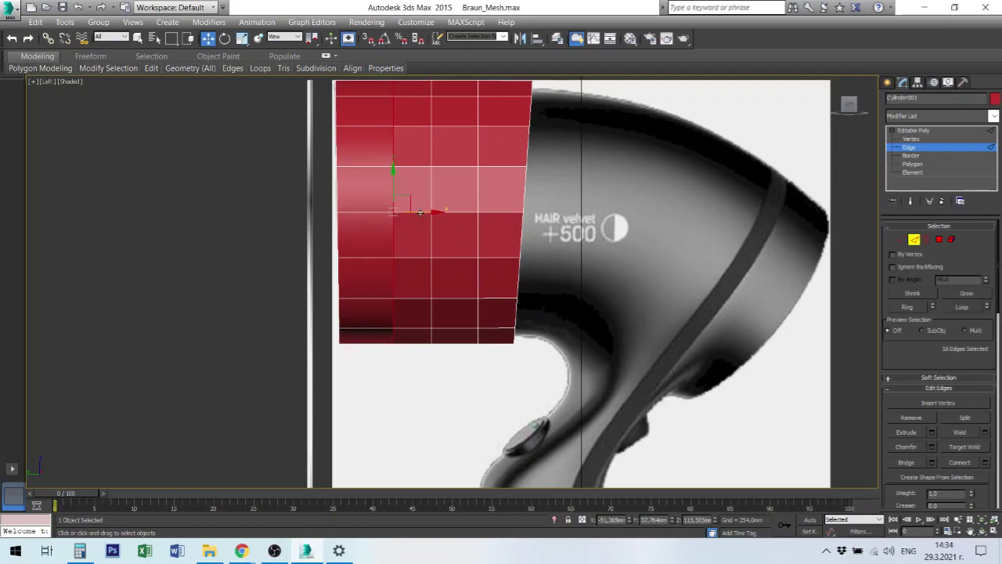
pyautogui.moveTo(420, 213); pyautogui.dragTo(403, 213)
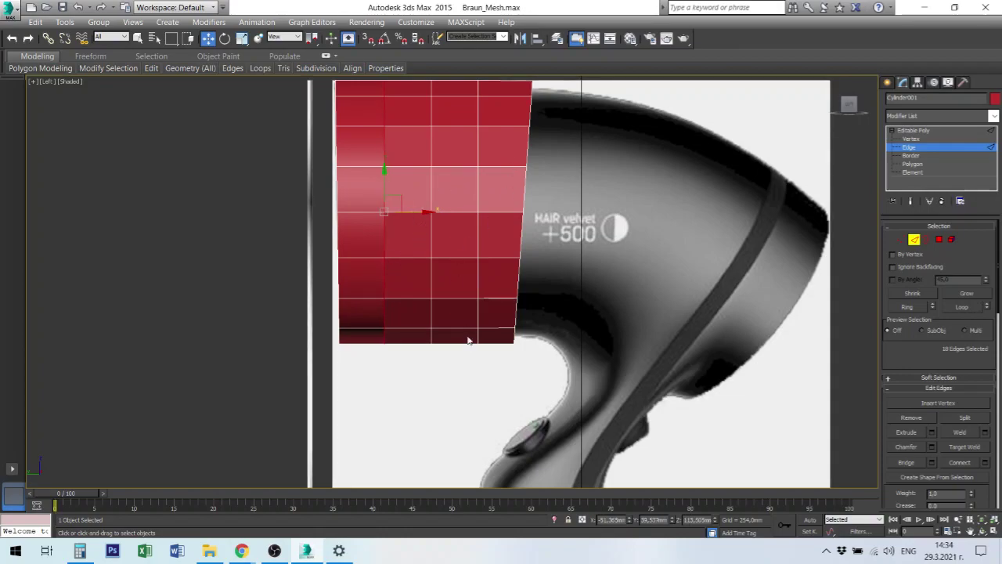
pyautogui.click(218, 354)
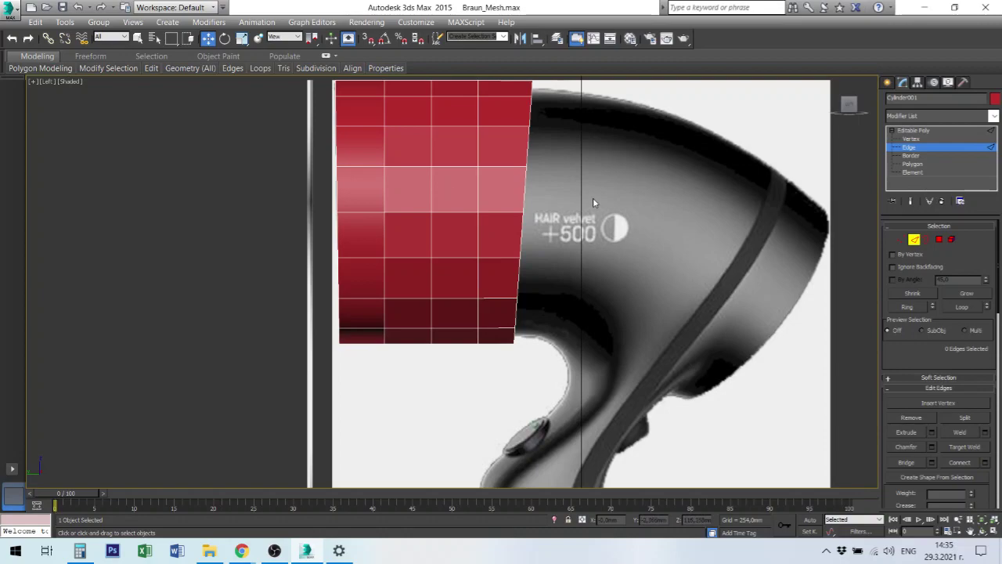
pyautogui.click(913, 155)
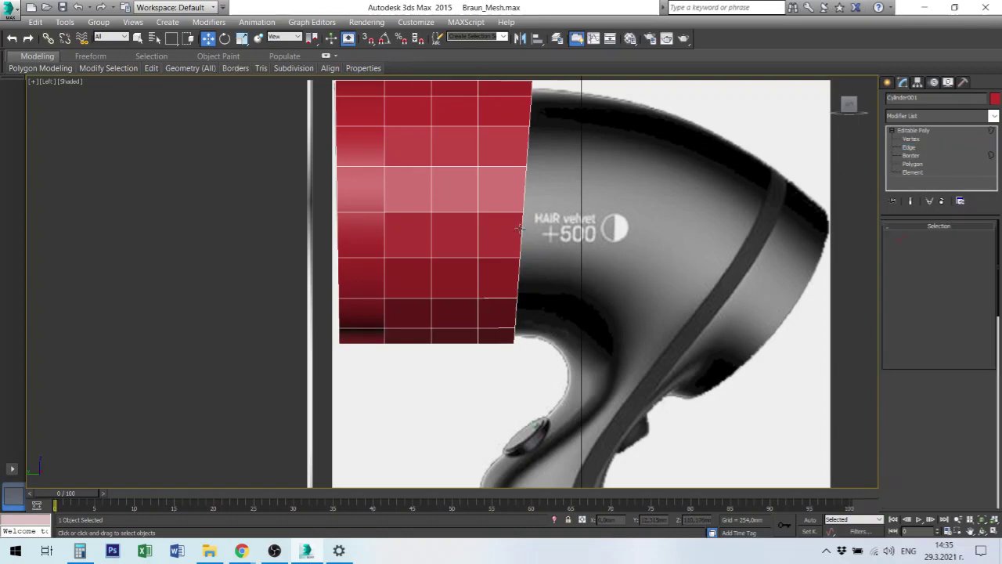
# - Move the open right border further right and tilt its top to the right
pyautogui.click(524, 181)
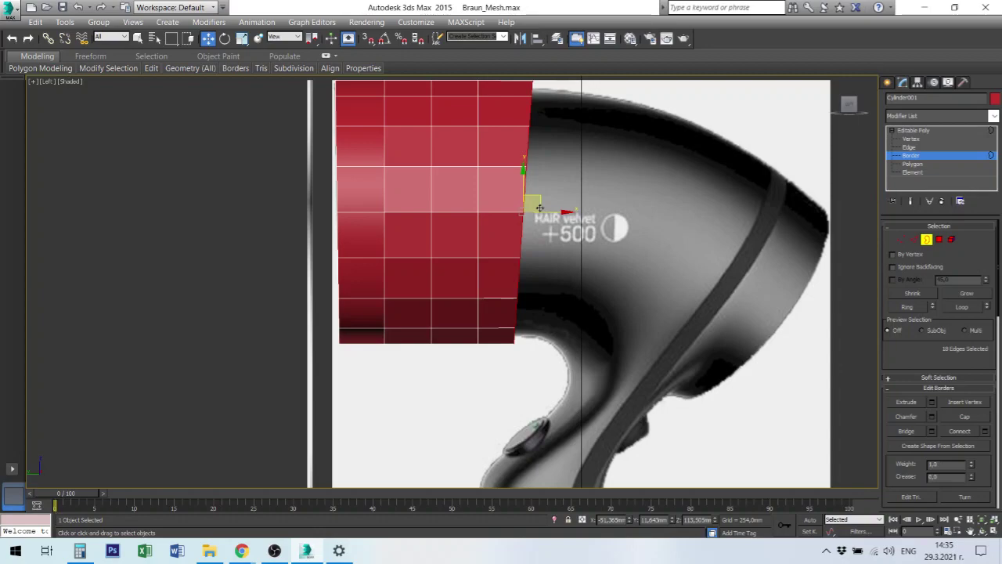
pyautogui.moveTo(540, 204); pyautogui.dragTo(538, 203)
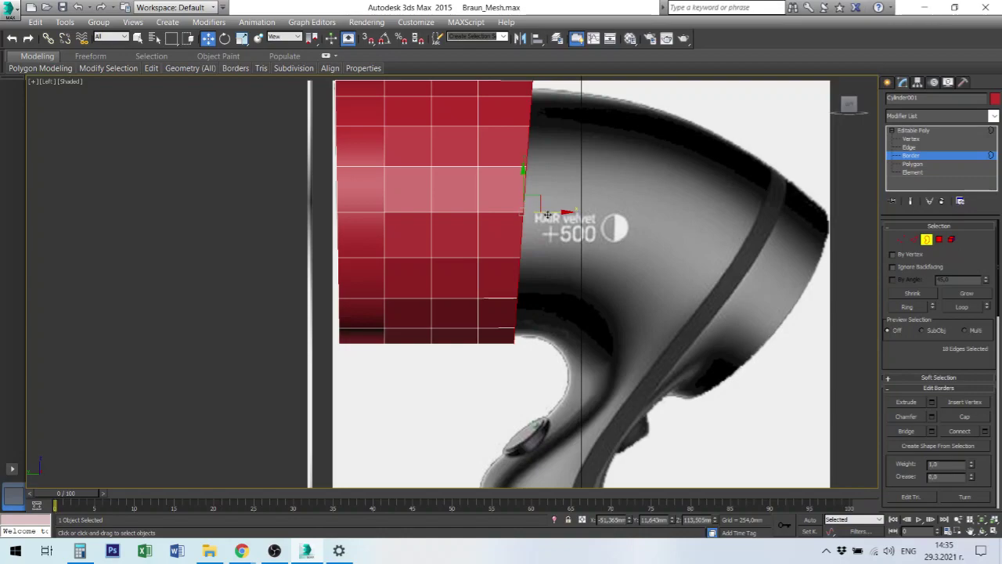
pyautogui.moveTo(541, 208)
pyautogui.mouseDown()
pyautogui.moveTo(574, 211)
pyautogui.moveTo(547, 187)
pyautogui.mouseUp()
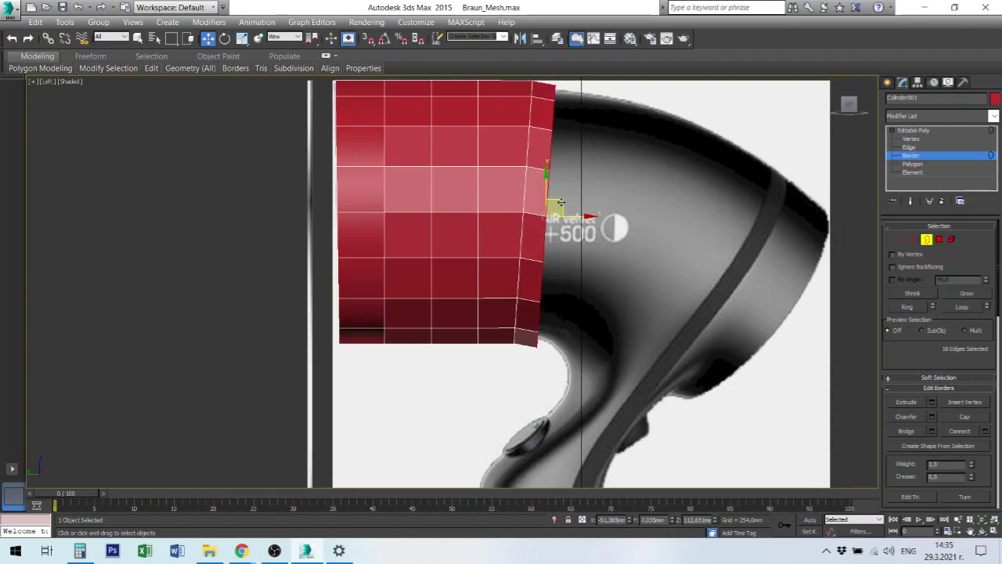
pyautogui.moveTo(557, 204); pyautogui.dragTo(569, 205)
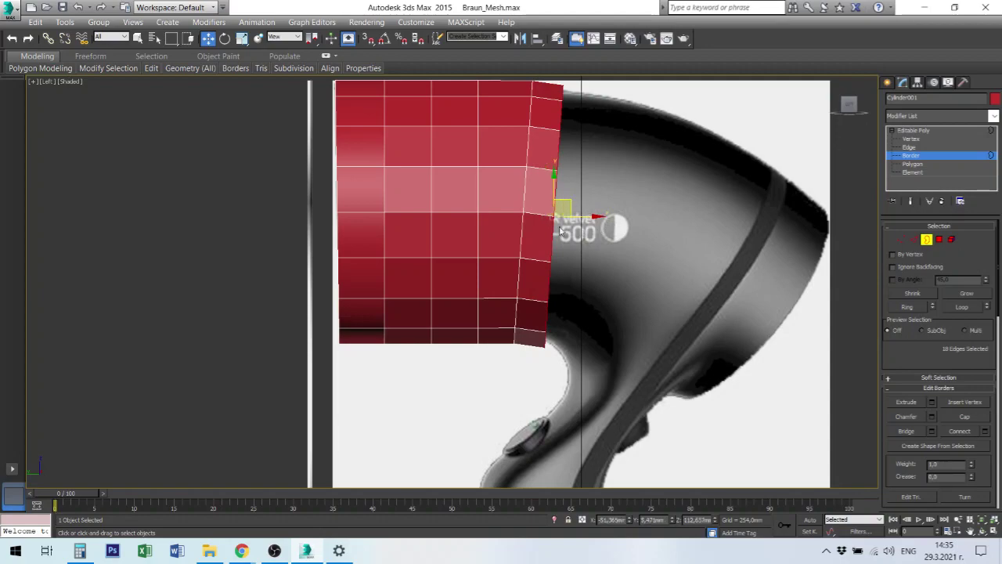
pyautogui.rightClick(560, 230)
pyautogui.click(582, 243)
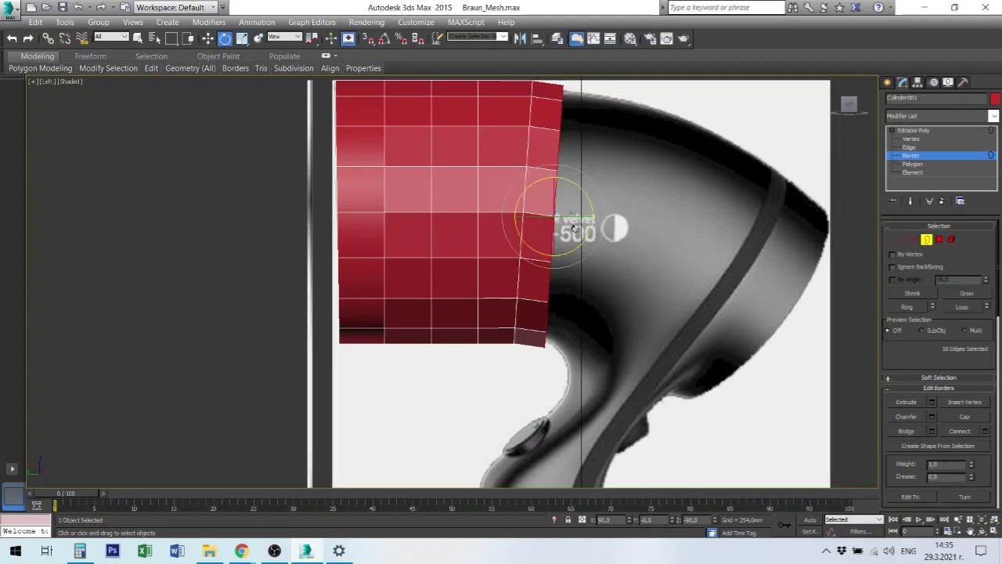
pyautogui.moveTo(586, 203); pyautogui.dragTo(589, 207)
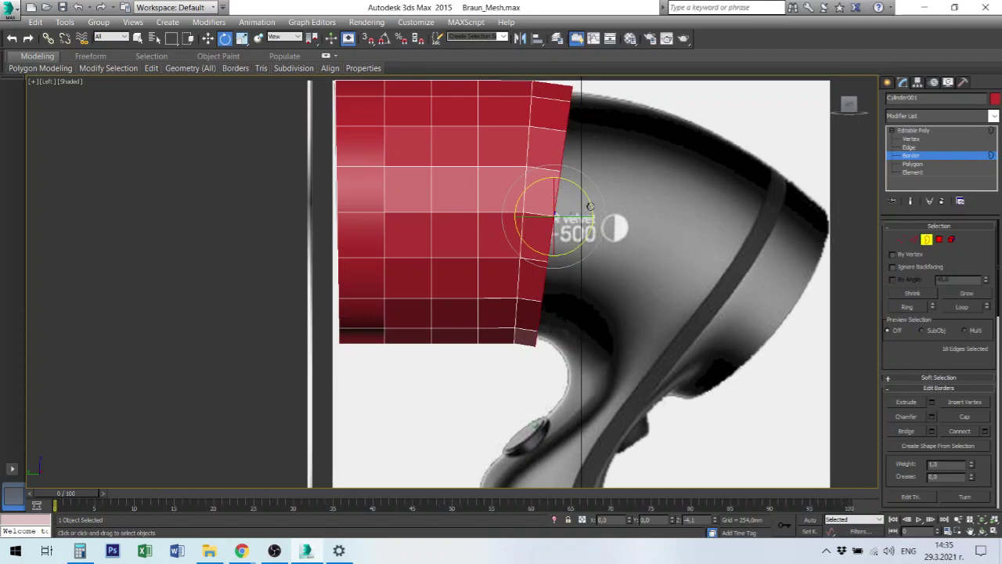
pyautogui.moveTo(590, 207); pyautogui.dragTo(590, 208)
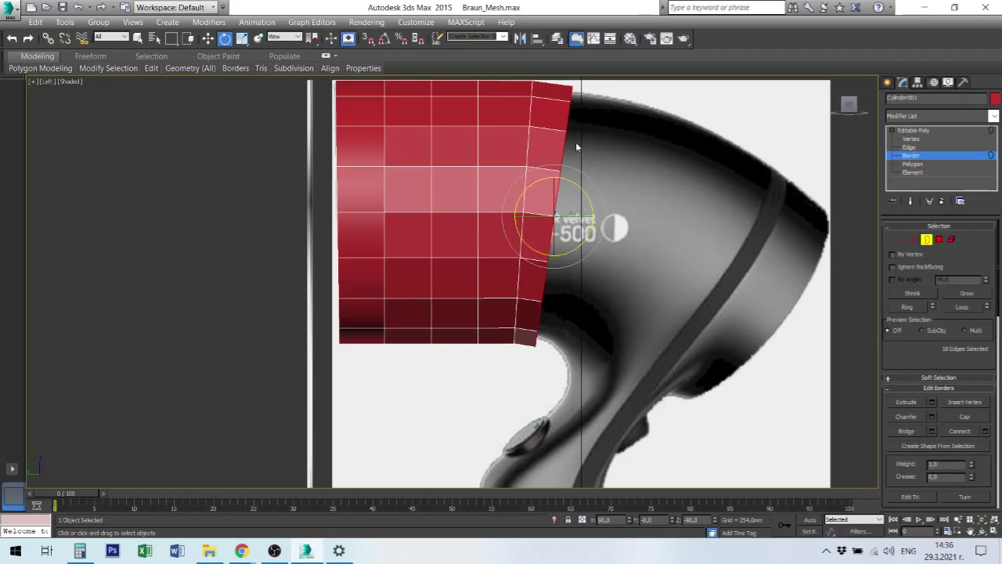
# - Shift-drag the border right to extrude a new polygon row, then tilt it outward
pyautogui.rightClick(554, 193)
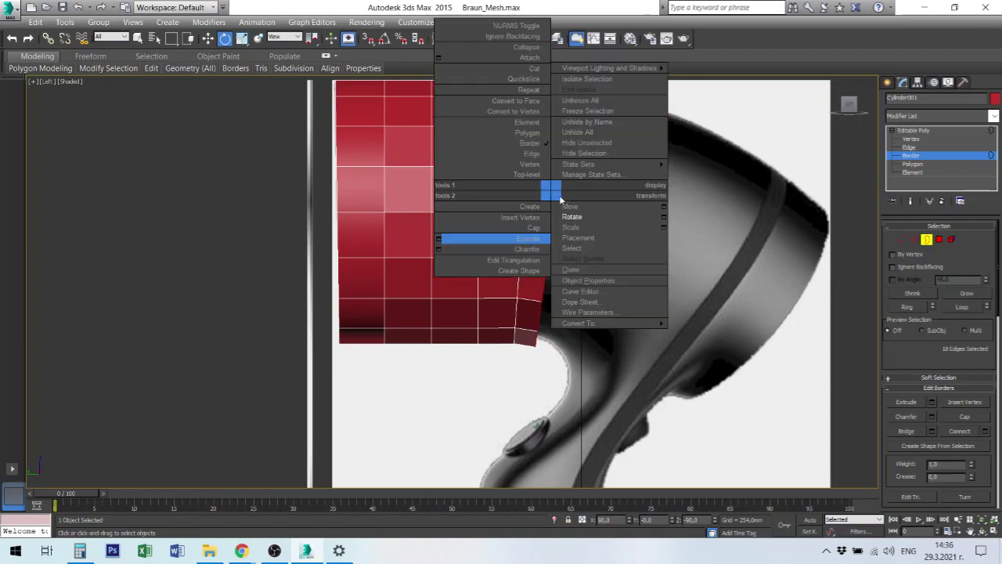
pyautogui.click(570, 207)
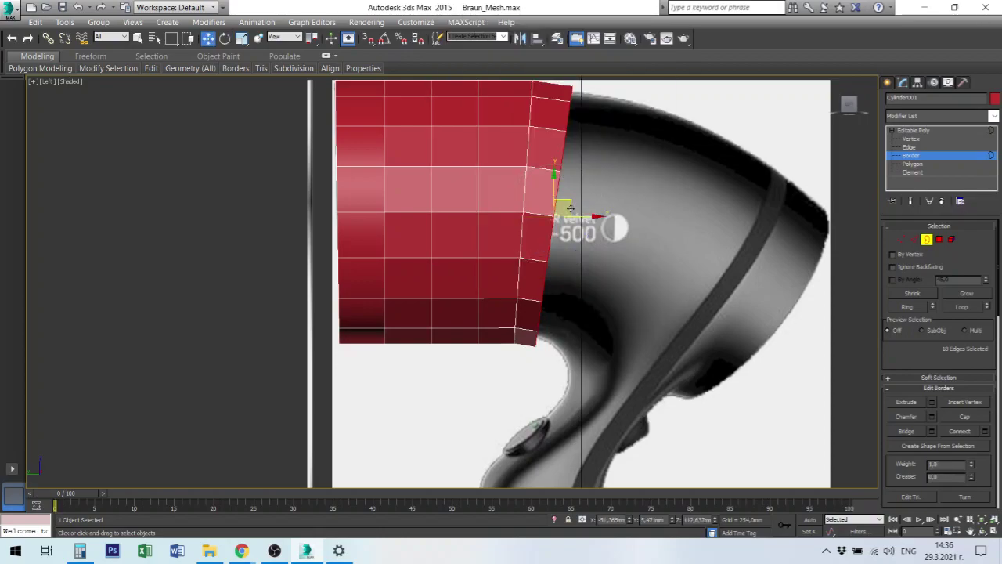
pyautogui.keyDown('shift'); pyautogui.moveTo(569, 204); pyautogui.dragTo(601, 210); pyautogui.keyUp('shift')
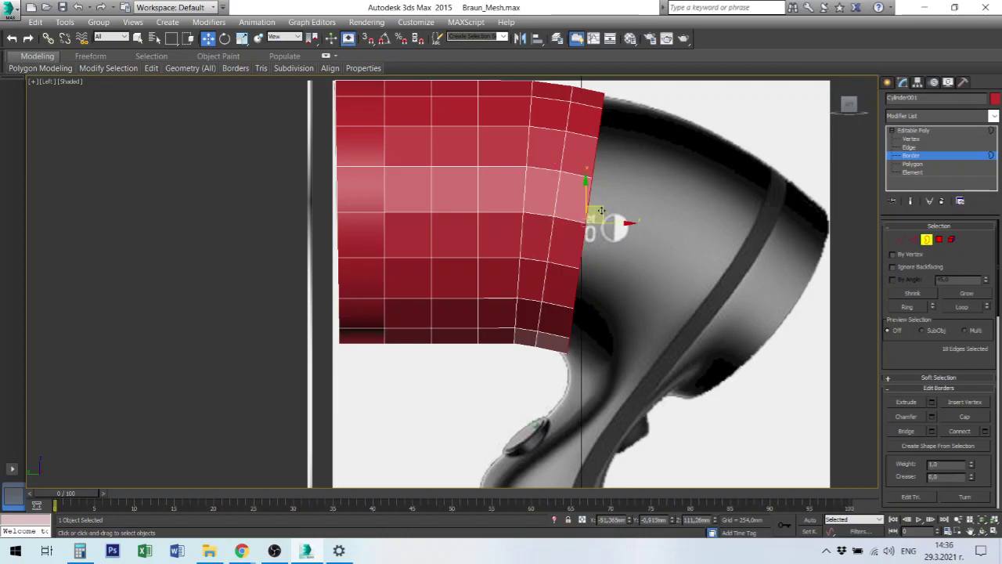
pyautogui.rightClick(587, 223)
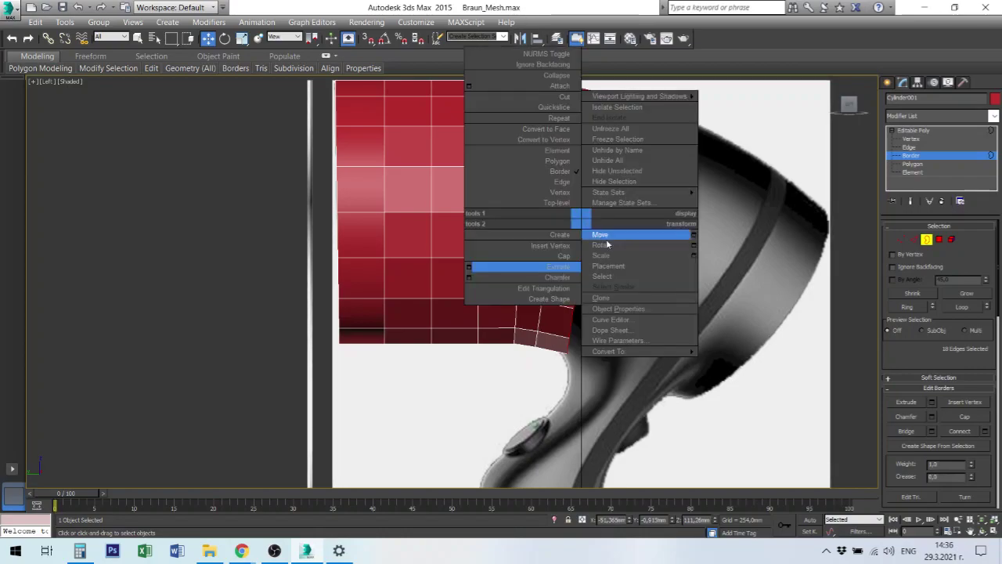
pyautogui.click(607, 245)
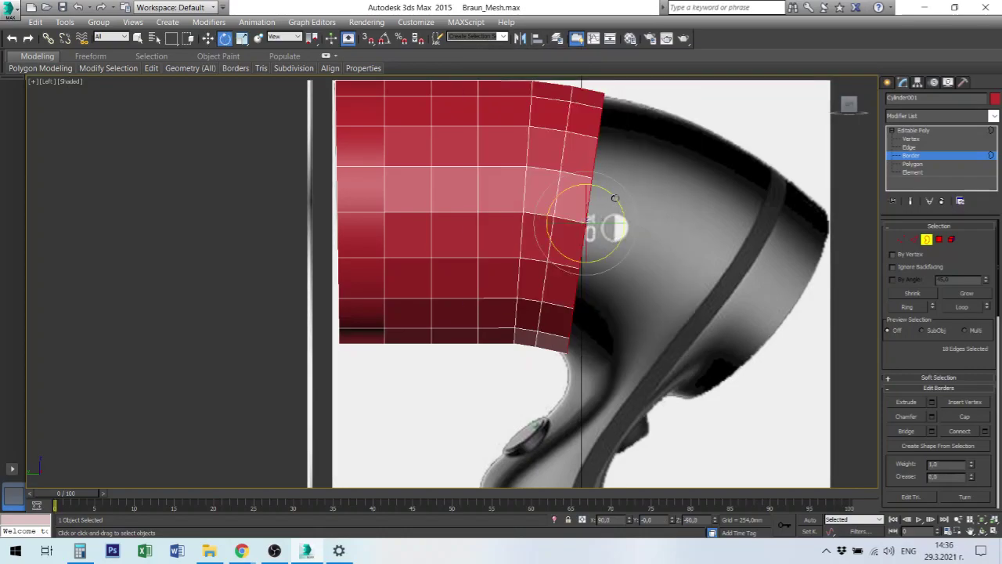
pyautogui.moveTo(620, 200); pyautogui.dragTo(619, 200)
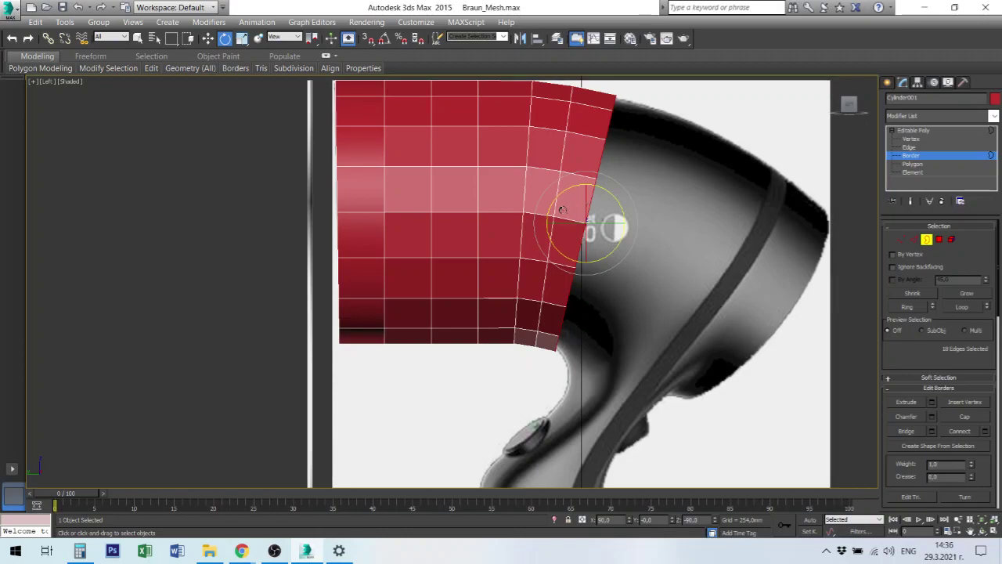
# - Select the end column's vertical edge loop and slightly reposition it
pyautogui.click(912, 147)
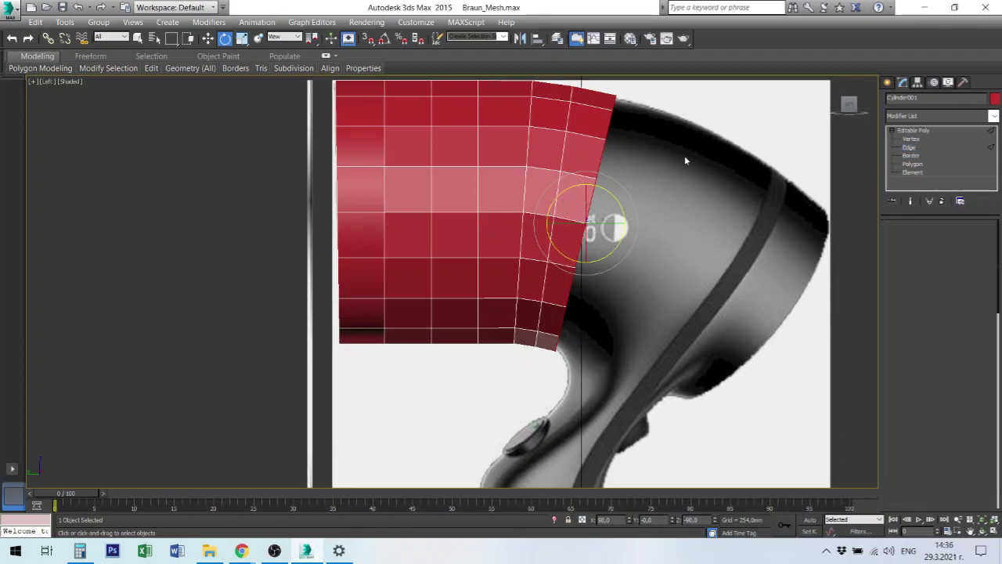
pyautogui.click(563, 156)
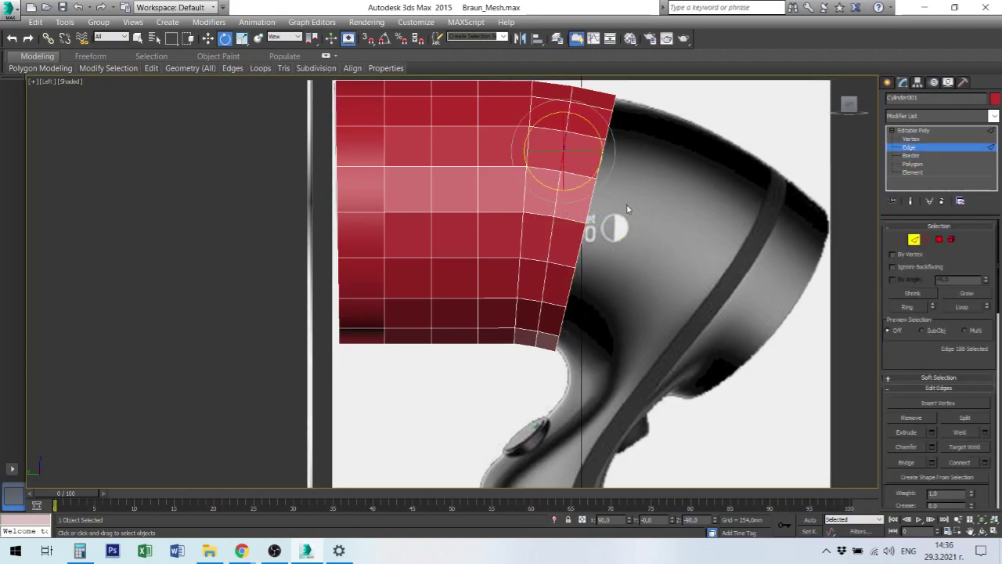
pyautogui.rightClick(553, 160)
pyautogui.click(568, 187)
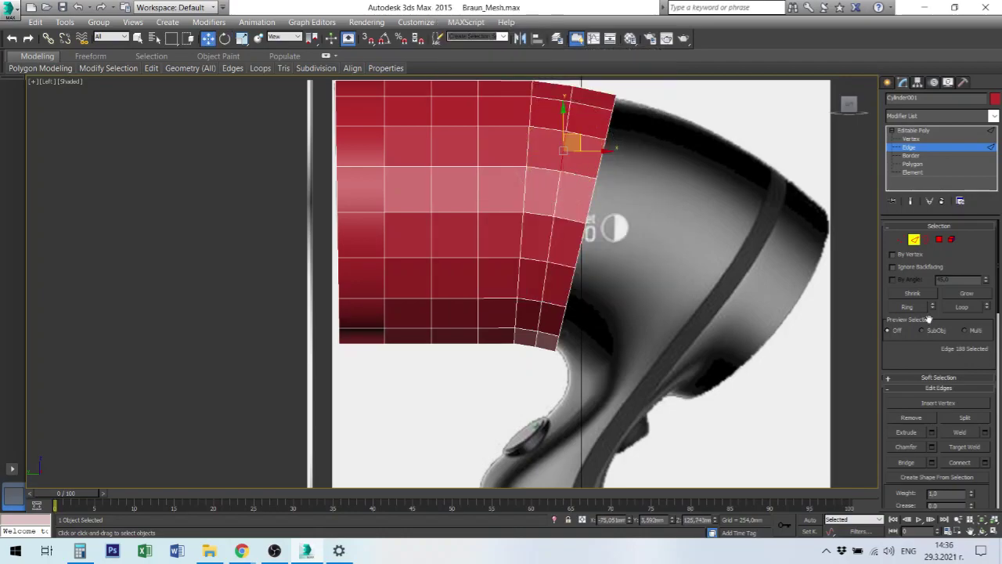
pyautogui.click(963, 307)
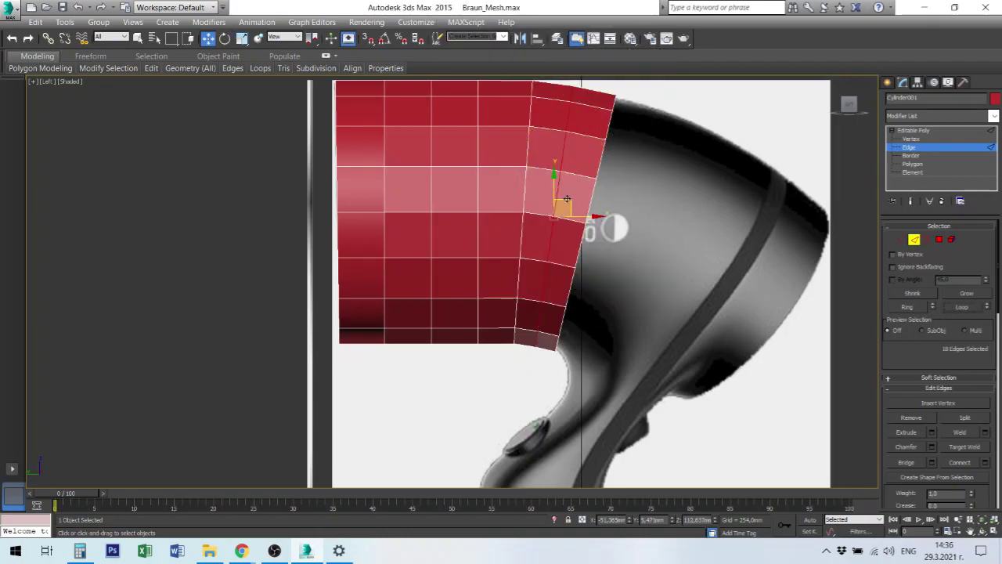
pyautogui.moveTo(568, 200); pyautogui.dragTo(569, 200)
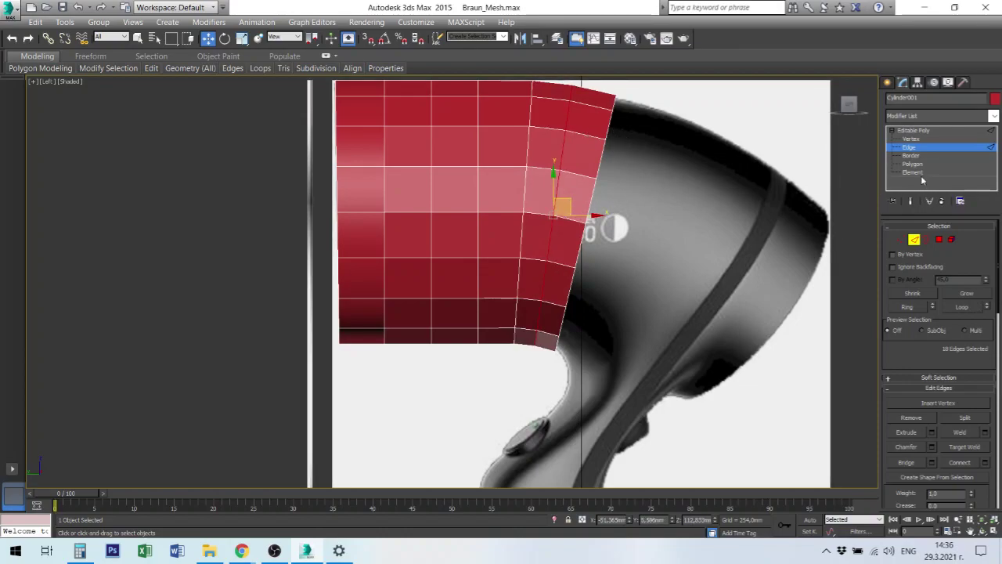
# - Extrude two new rings from the open border, rotating each to follow the dryer's curve
pyautogui.click(912, 155)
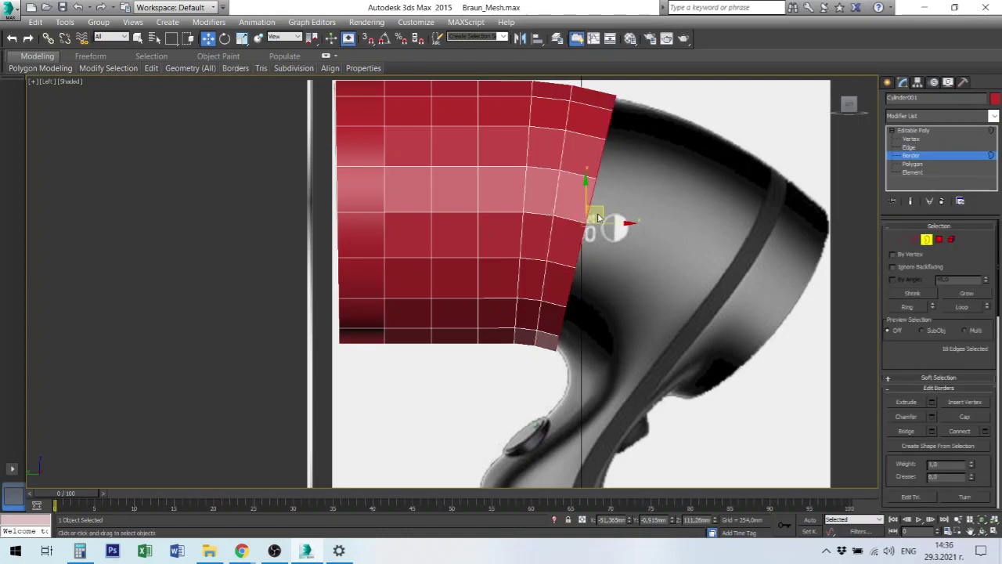
pyautogui.keyDown('shift'); pyautogui.moveTo(604, 210); pyautogui.dragTo(647, 223); pyautogui.keyUp('shift')
pyautogui.rightClick(640, 232)
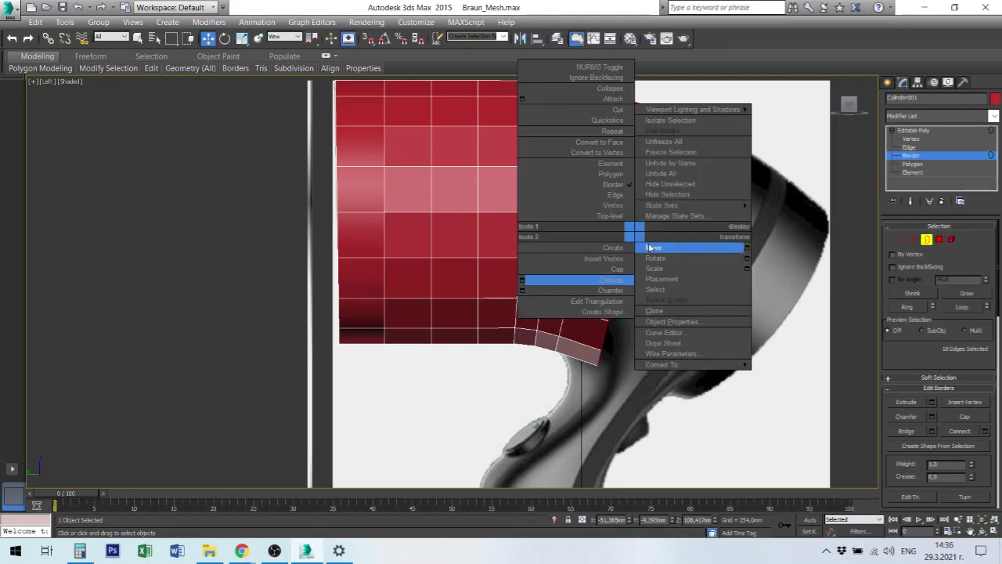
pyautogui.click(675, 259)
pyautogui.moveTo(647, 236); pyautogui.dragTo(665, 224)
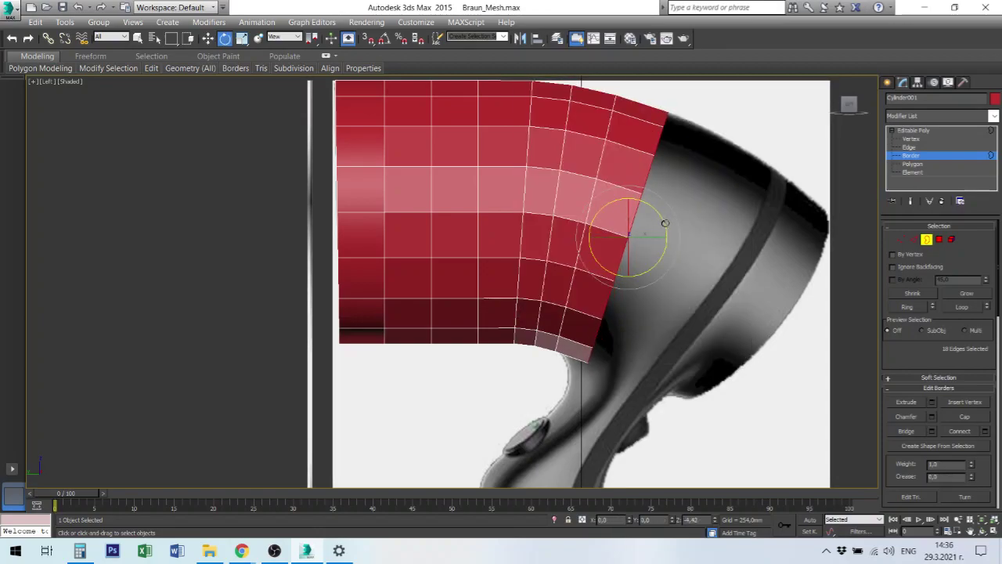
pyautogui.moveTo(665, 224); pyautogui.dragTo(666, 226)
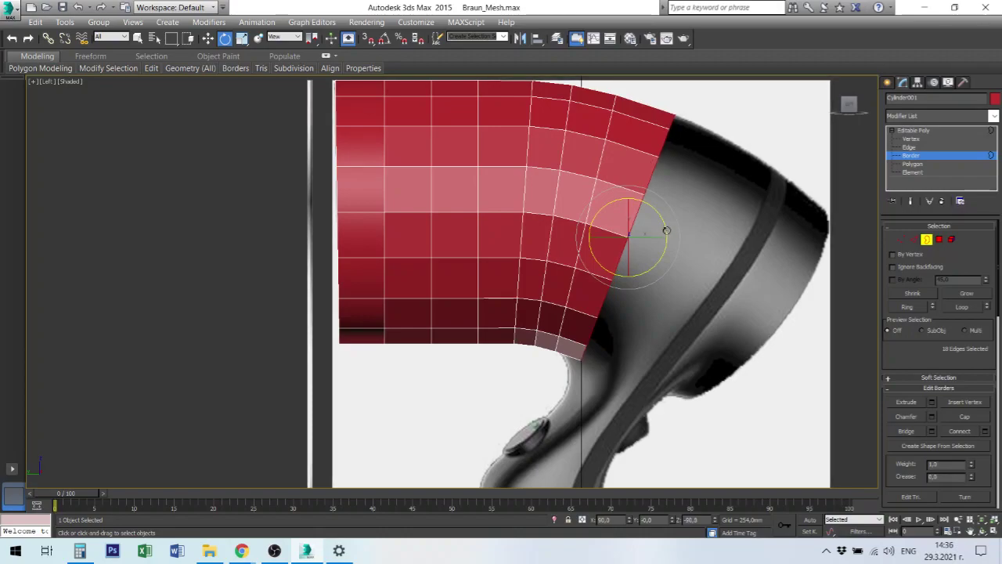
pyautogui.rightClick(668, 247)
pyautogui.click(691, 259)
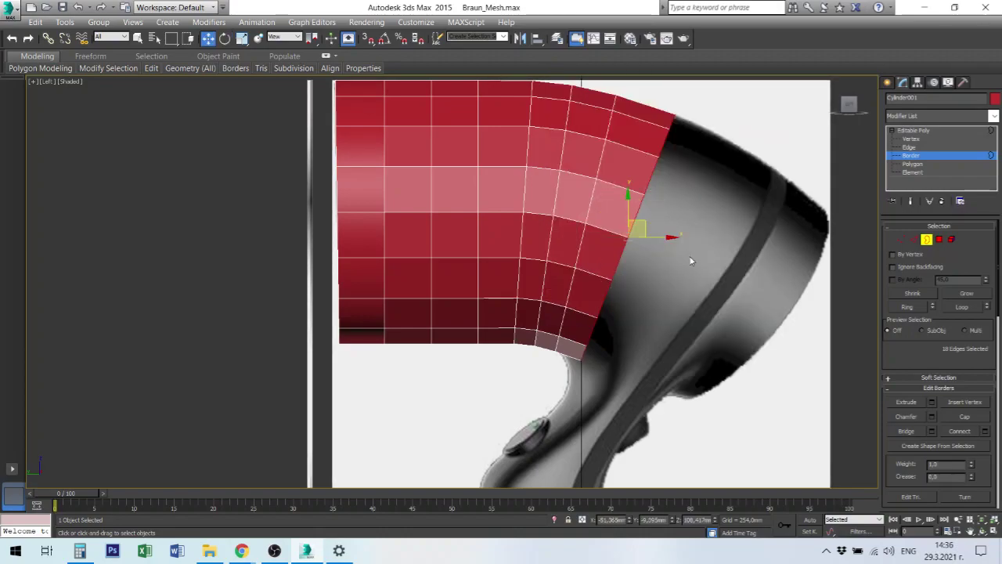
pyautogui.moveTo(648, 231); pyautogui.dragTo(683, 246)
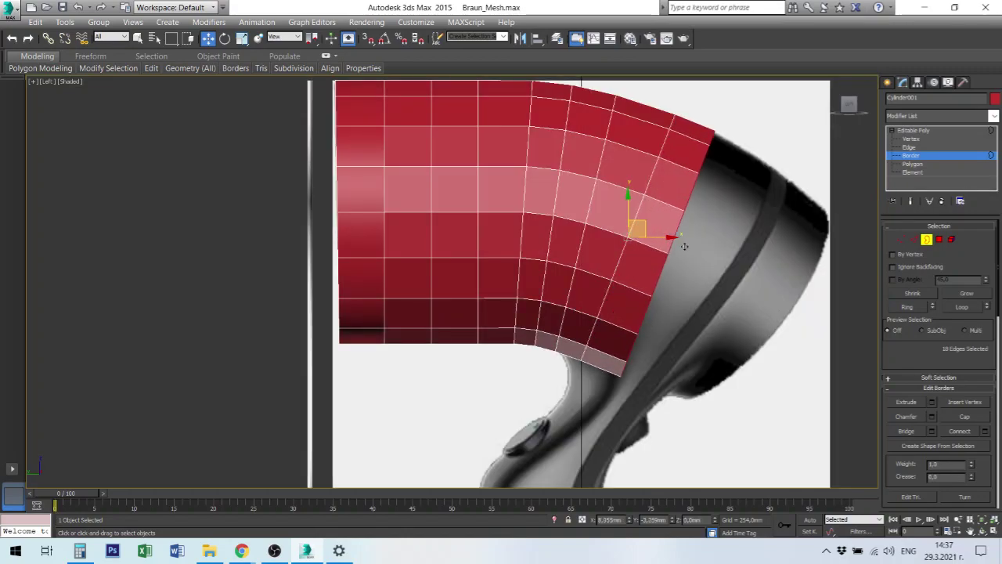
pyautogui.rightClick(683, 248)
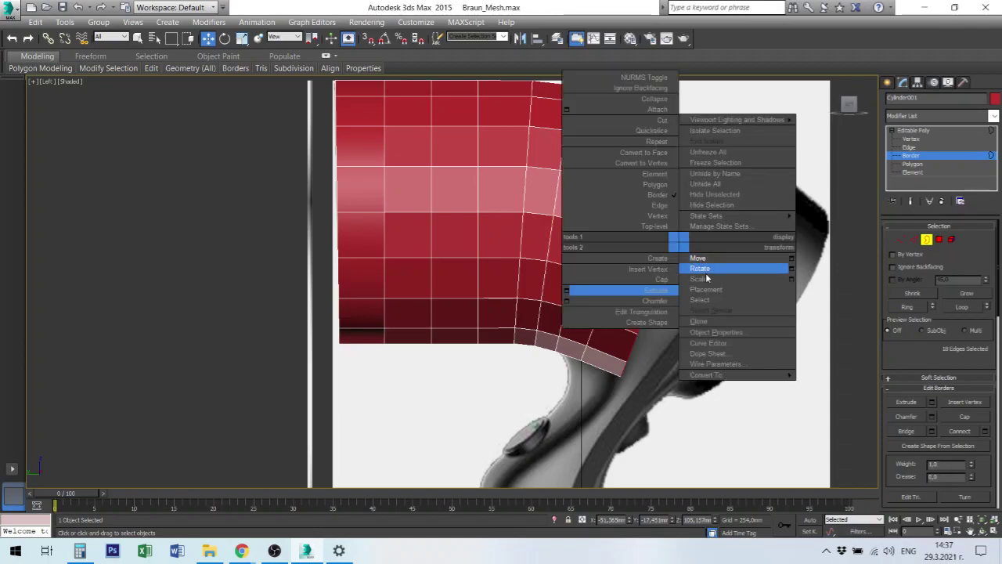
pyautogui.click(693, 264)
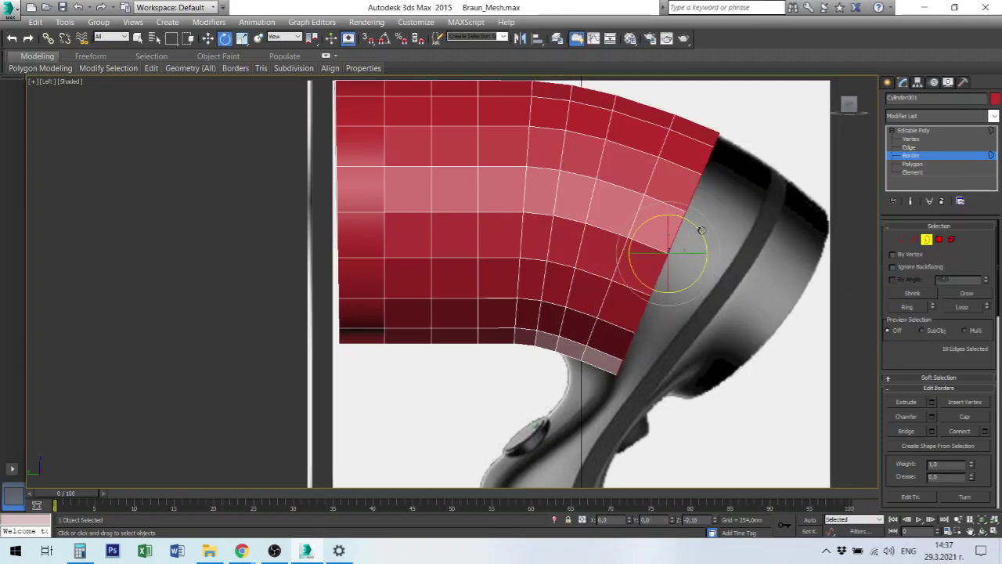
pyautogui.moveTo(700, 227); pyautogui.dragTo(703, 233)
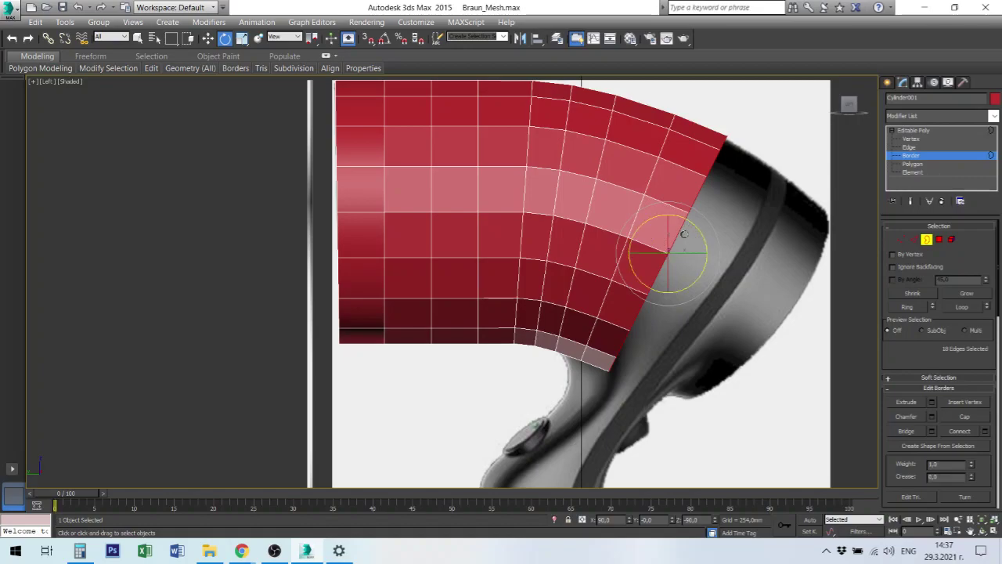
# - Extrude two more rings toward the dryer head, angling each to match the reference
pyautogui.rightClick(675, 243)
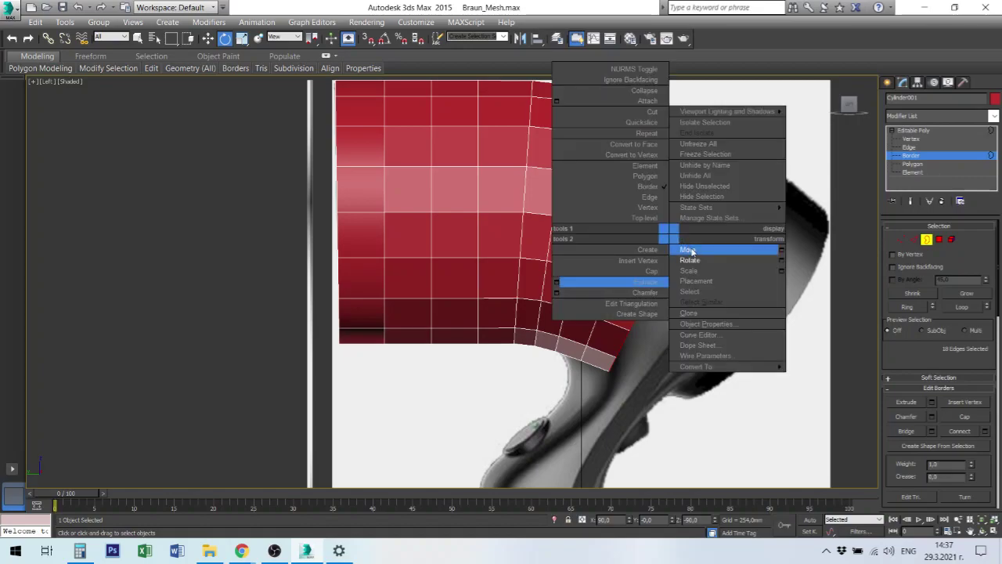
pyautogui.click(689, 250)
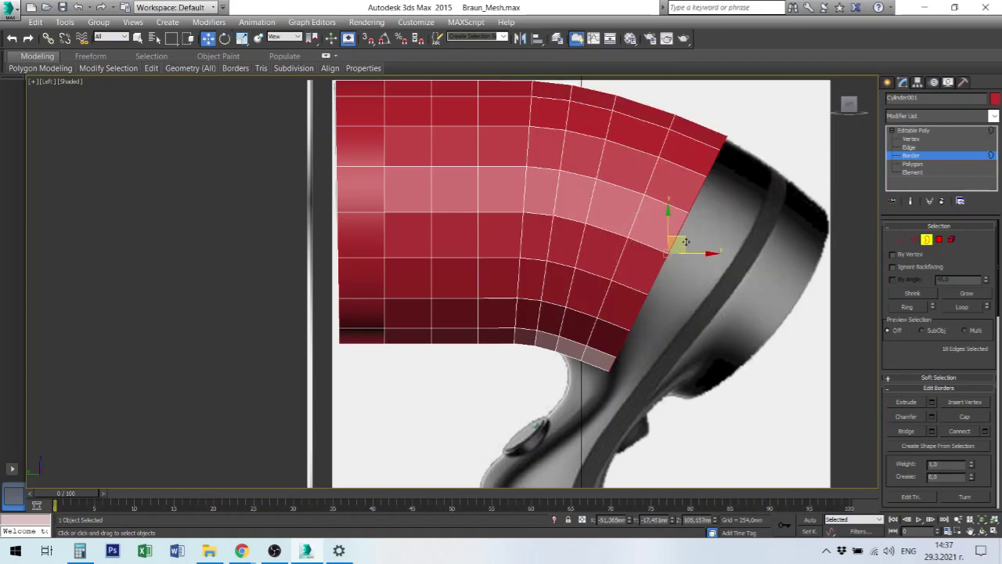
pyautogui.keyDown('shift'); pyautogui.moveTo(683, 241); pyautogui.dragTo(717, 262); pyautogui.keyUp('shift')
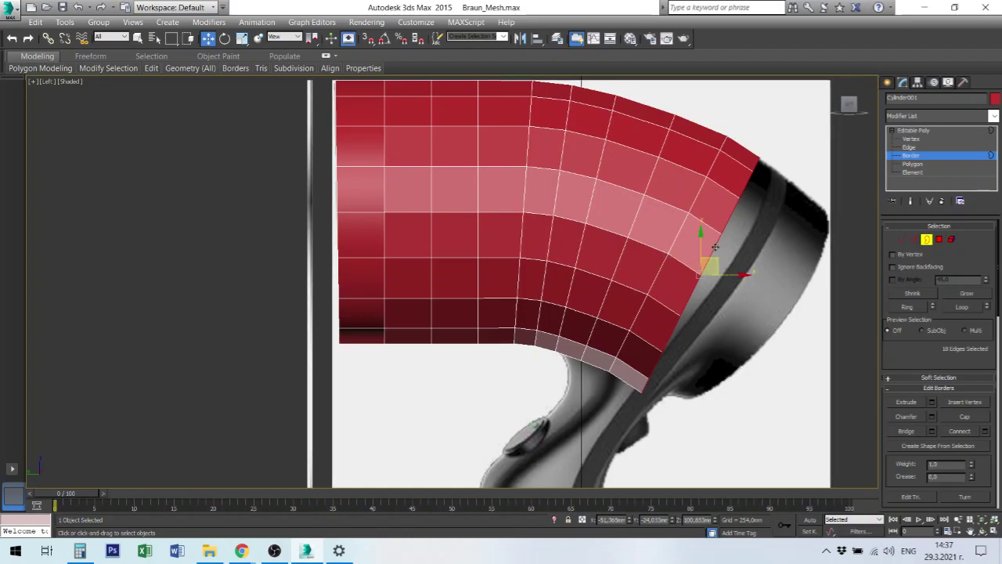
pyautogui.rightClick(715, 248)
pyautogui.click(724, 270)
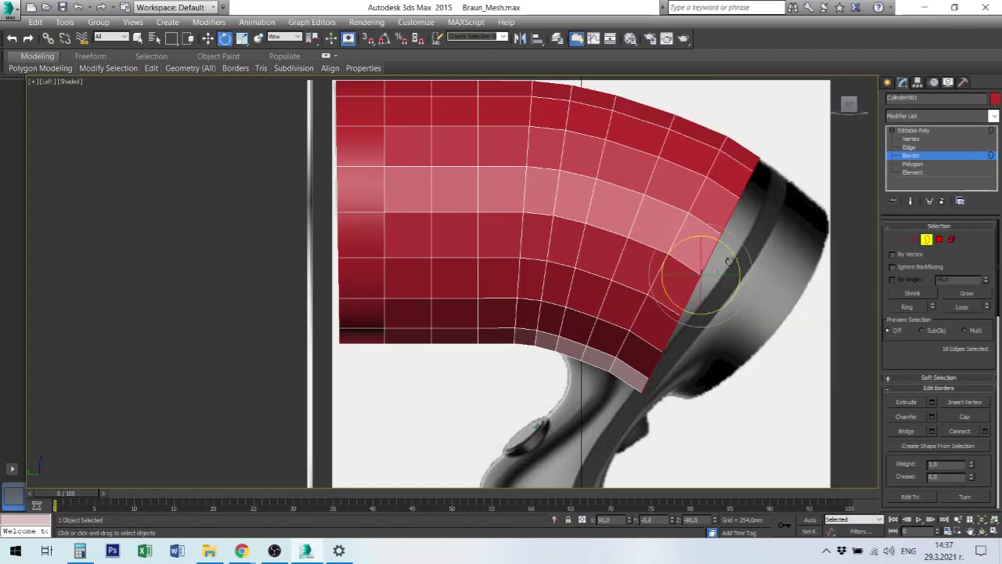
pyautogui.keyDown('shift'); pyautogui.moveTo(734, 260); pyautogui.dragTo(736, 265); pyautogui.keyUp('shift')
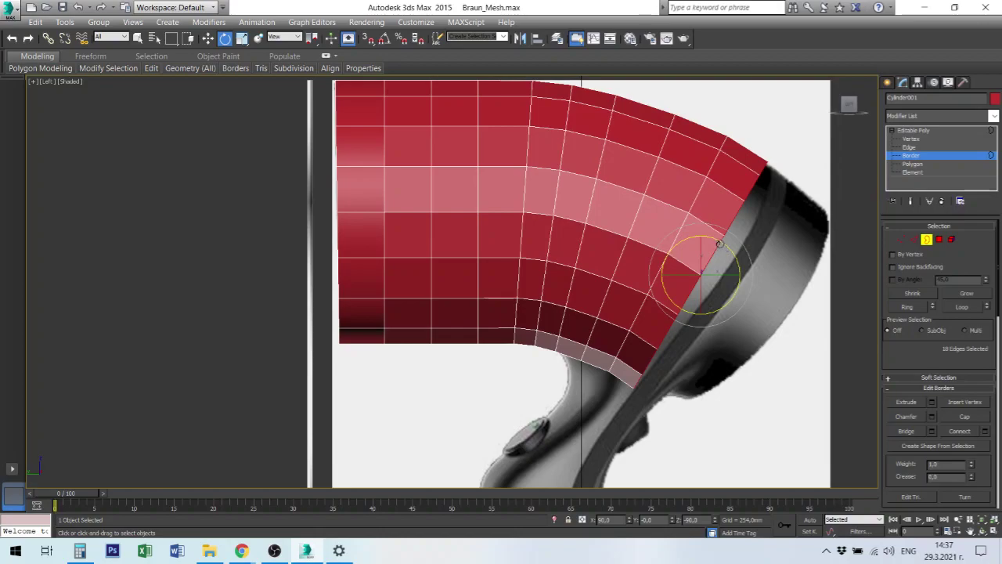
pyautogui.rightClick(720, 246)
pyautogui.click(731, 255)
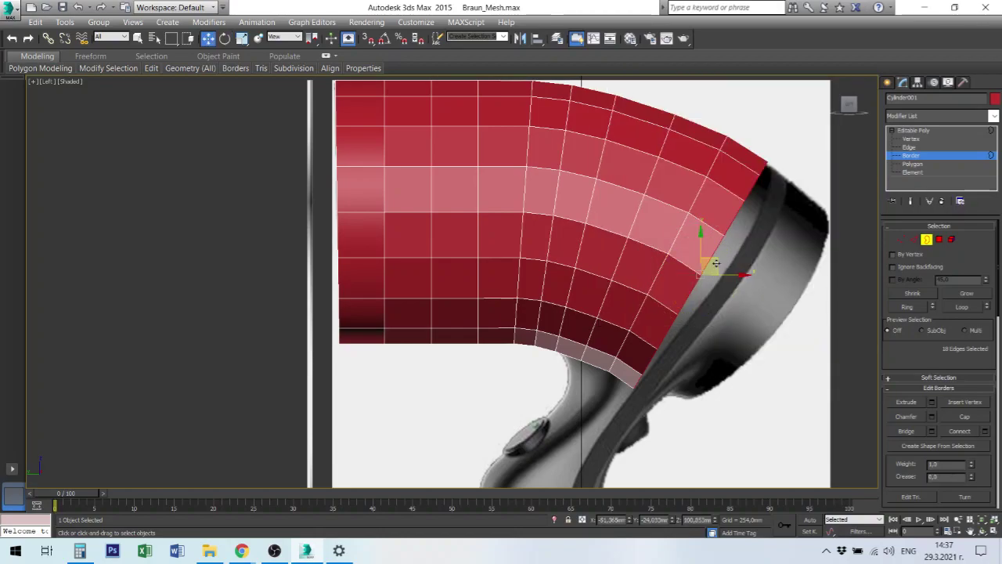
pyautogui.moveTo(715, 263)
pyautogui.mouseDown()
pyautogui.moveTo(749, 277)
pyautogui.moveTo(749, 291)
pyautogui.moveTo(781, 318)
pyautogui.mouseUp()
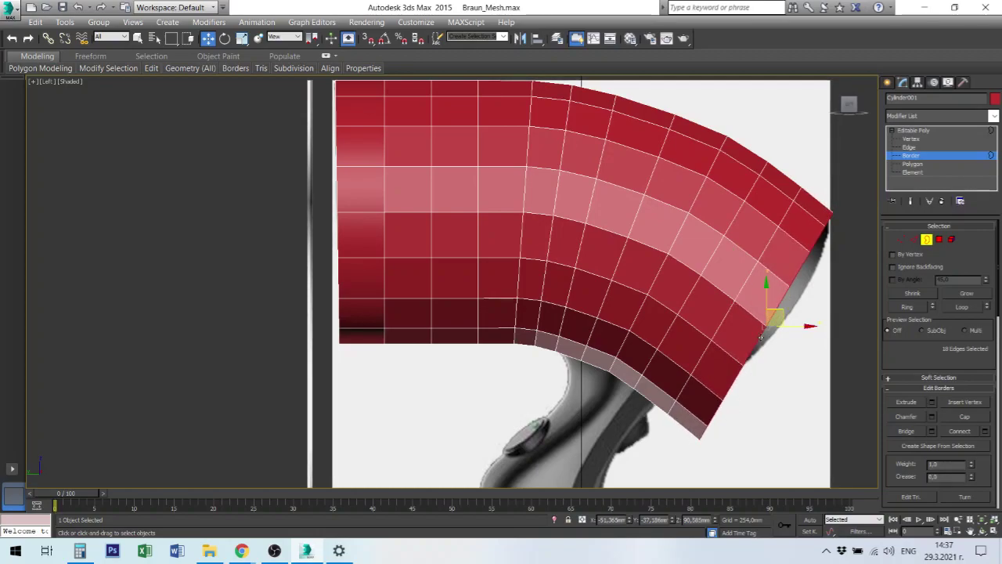
pyautogui.rightClick(763, 339)
pyautogui.click(775, 352)
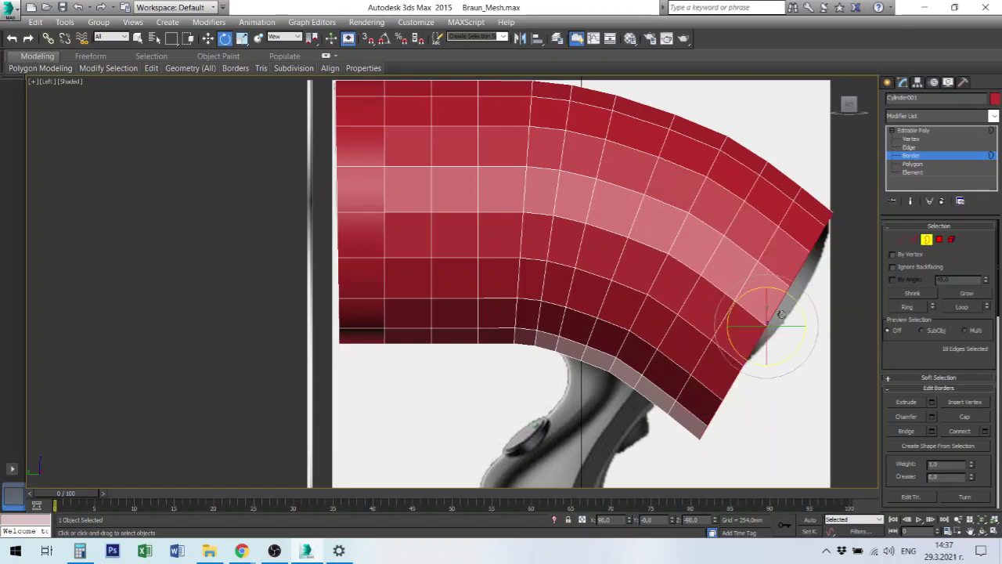
pyautogui.moveTo(789, 298); pyautogui.dragTo(767, 319)
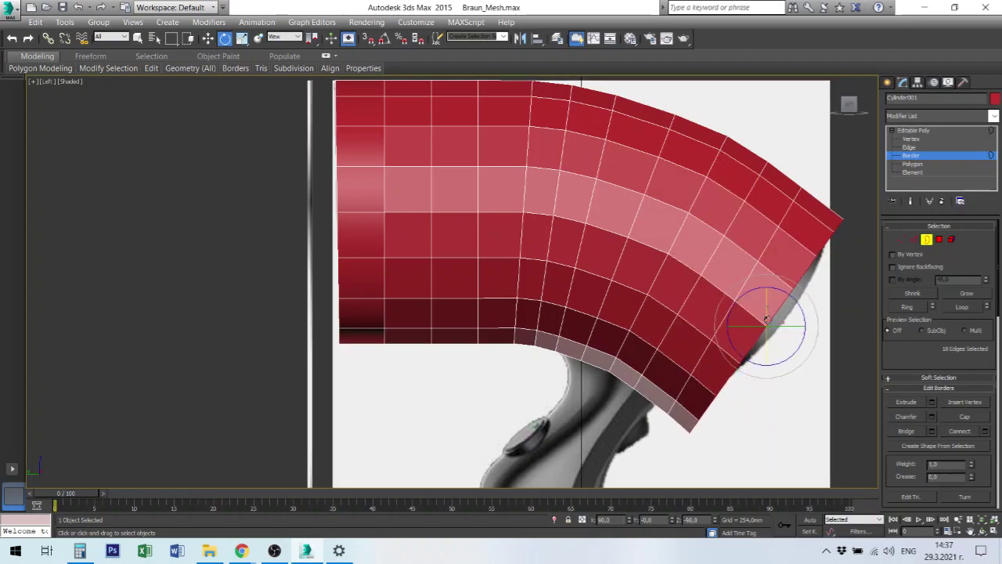
pyautogui.click(909, 147)
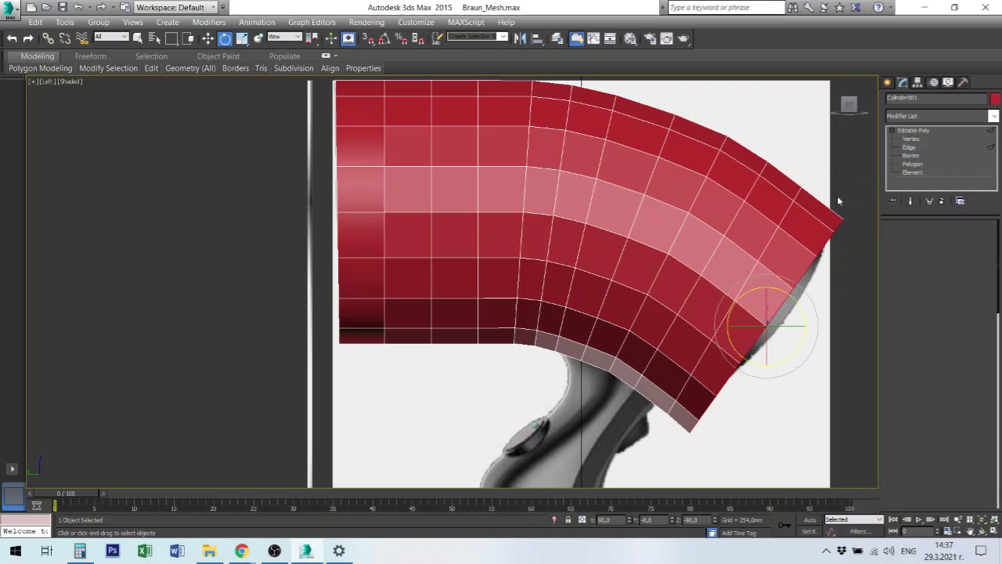
# - Adjust the edge loop near the curved end to smooth the bend
pyautogui.click(771, 234)
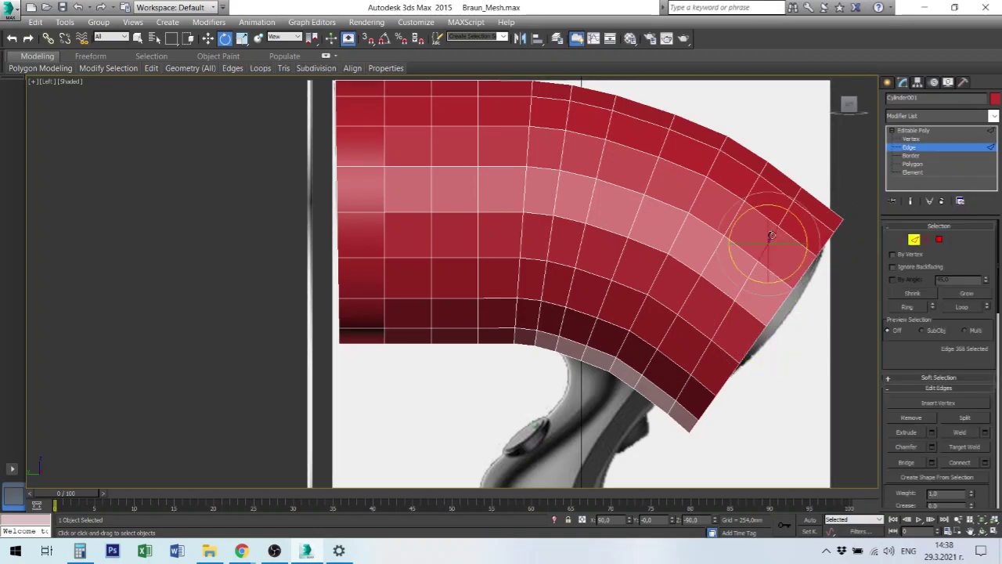
pyautogui.click(964, 307)
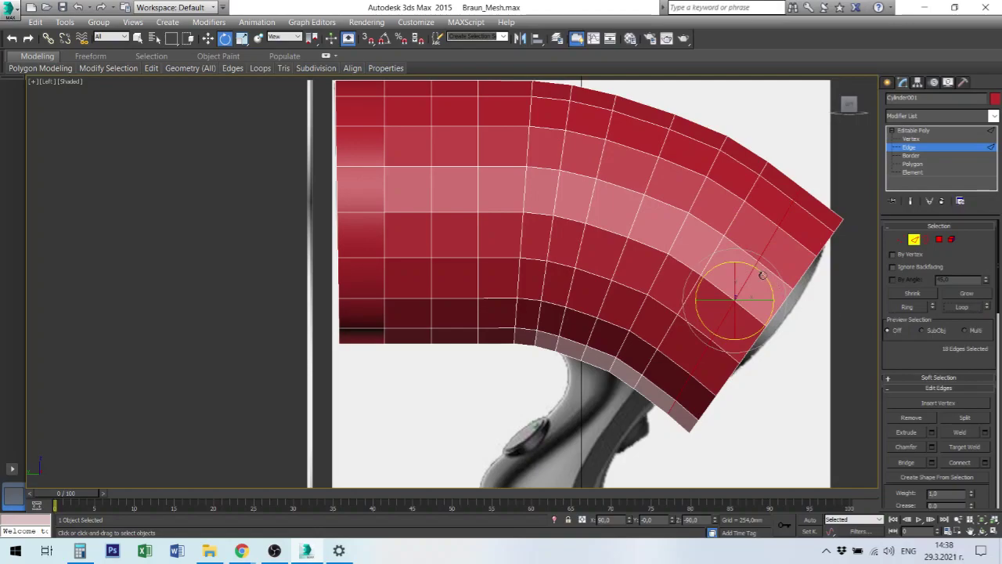
pyautogui.moveTo(762, 276); pyautogui.dragTo(766, 275)
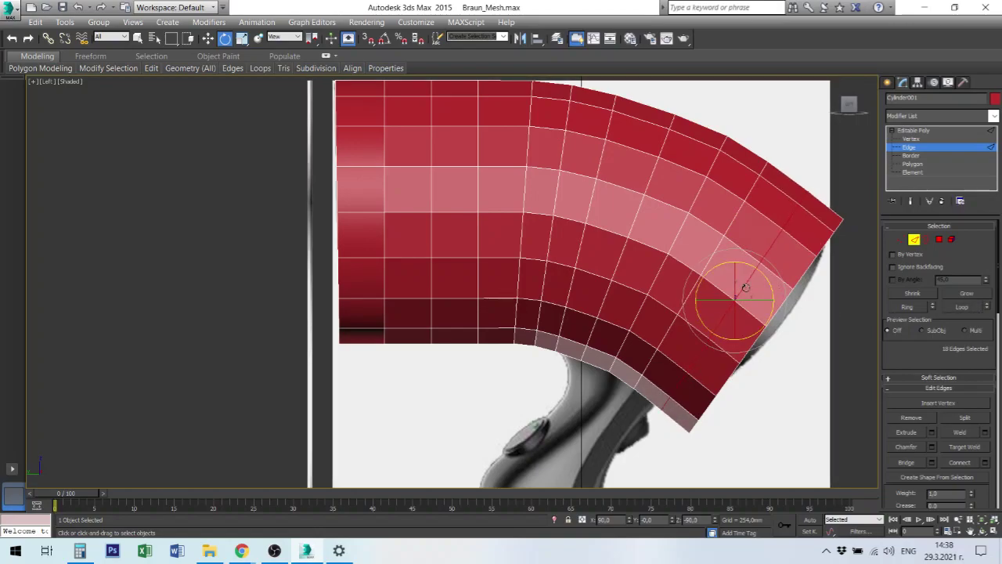
pyautogui.rightClick(742, 286)
pyautogui.click(760, 297)
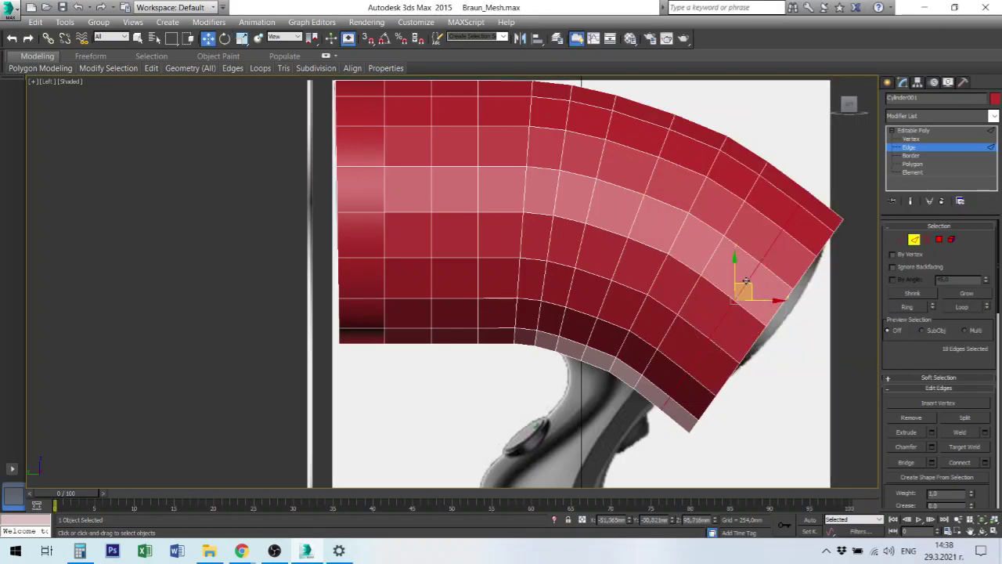
pyautogui.click(736, 290)
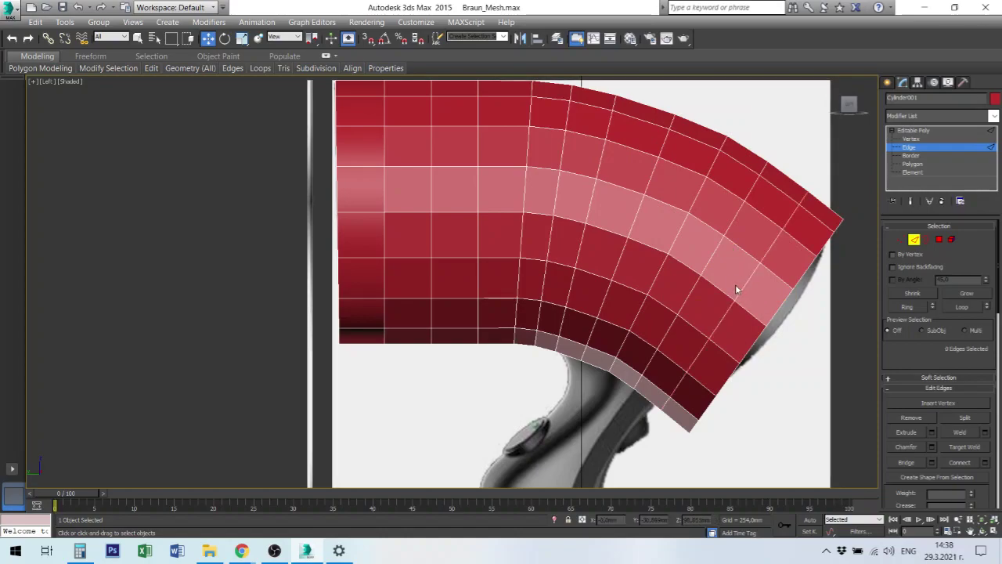
# - Nudge three edge loops along the bend to even out their spacing
pyautogui.click(746, 297)
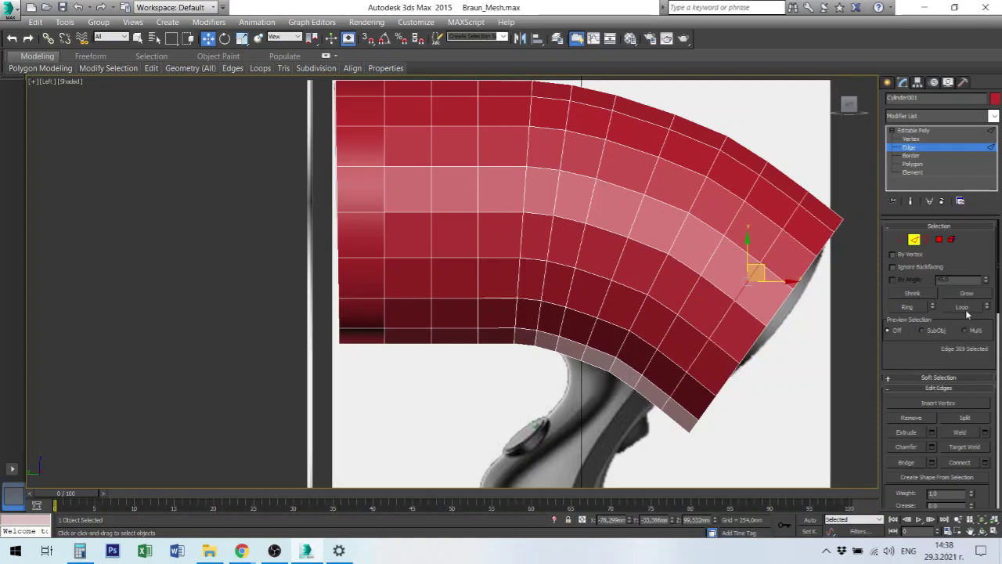
pyautogui.click(934, 306)
pyautogui.moveTo(750, 293); pyautogui.dragTo(747, 289)
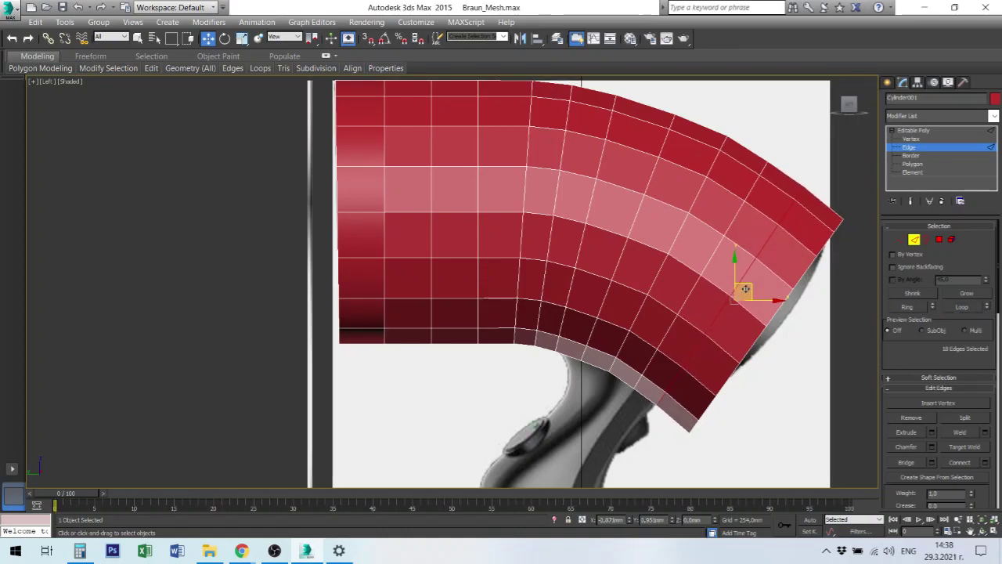
pyautogui.click(718, 258)
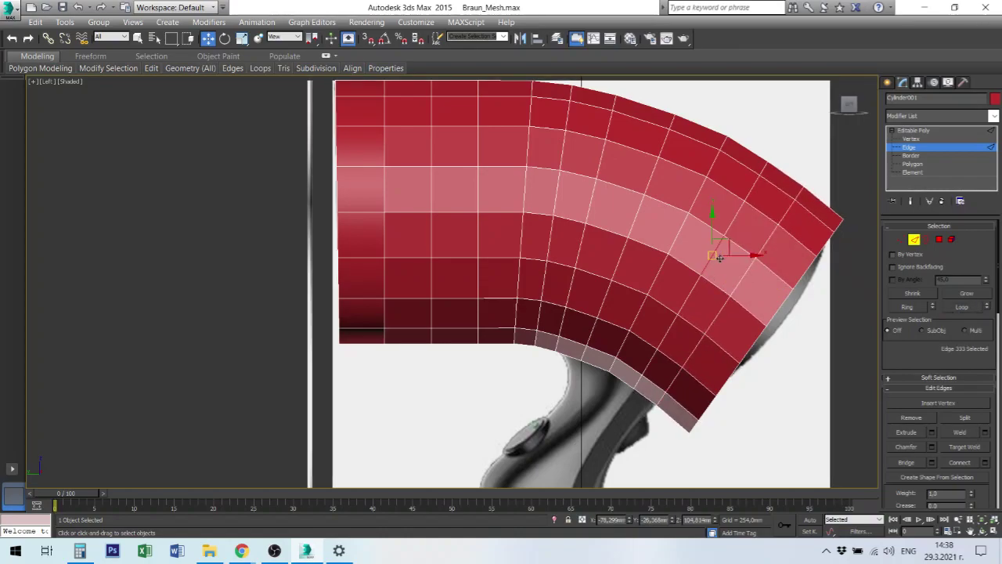
pyautogui.click(962, 306)
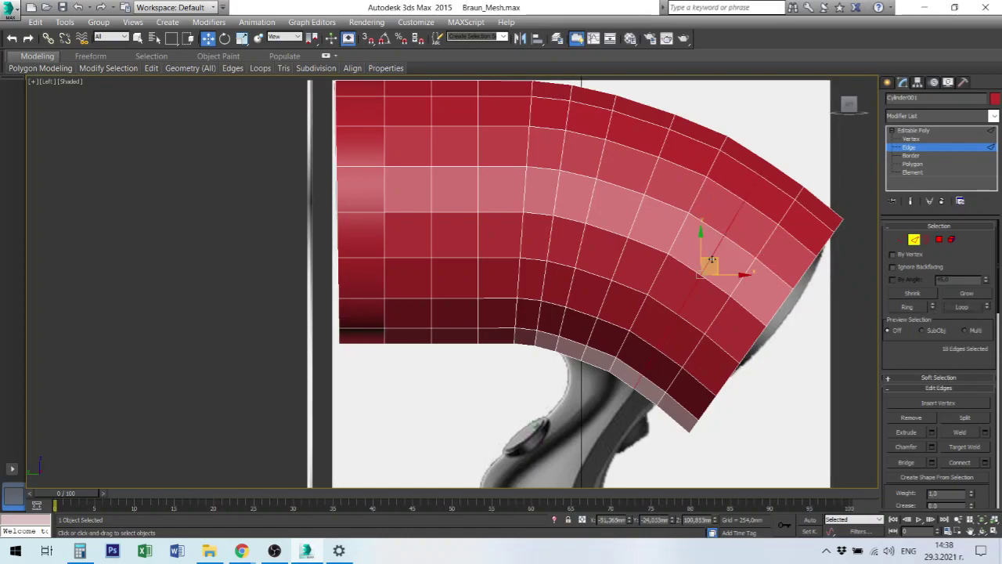
pyautogui.moveTo(712, 260); pyautogui.dragTo(715, 258)
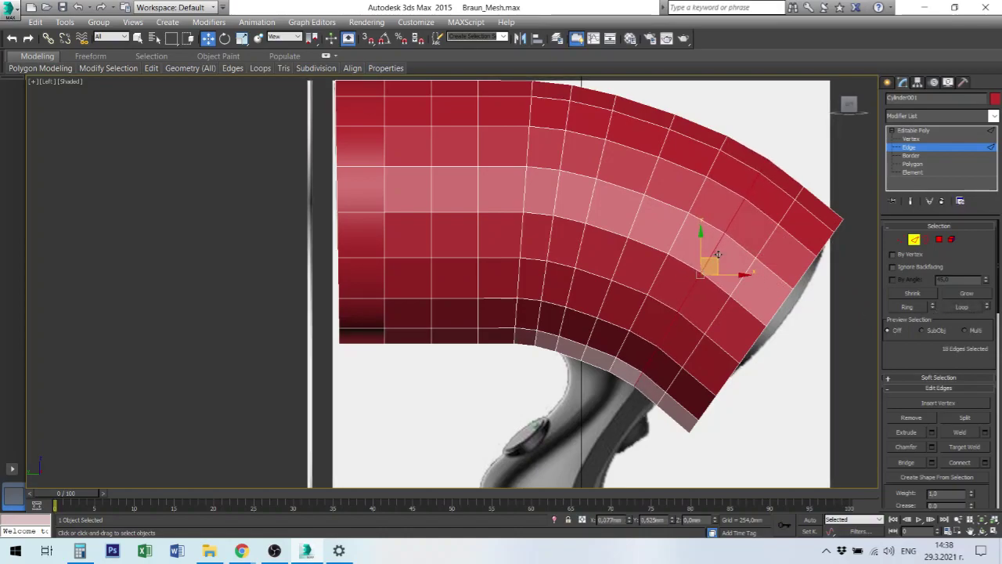
pyautogui.click(673, 244)
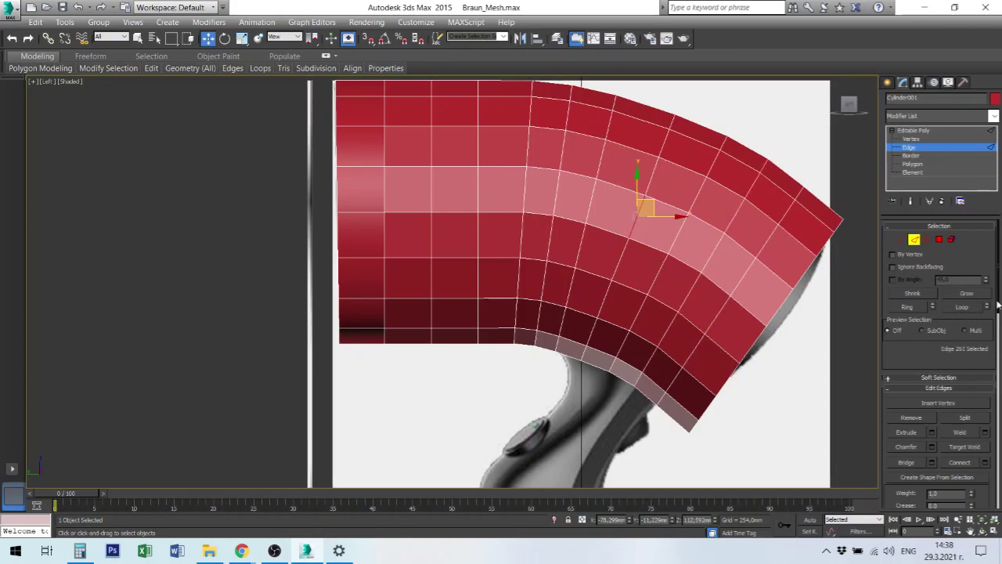
pyautogui.click(966, 306)
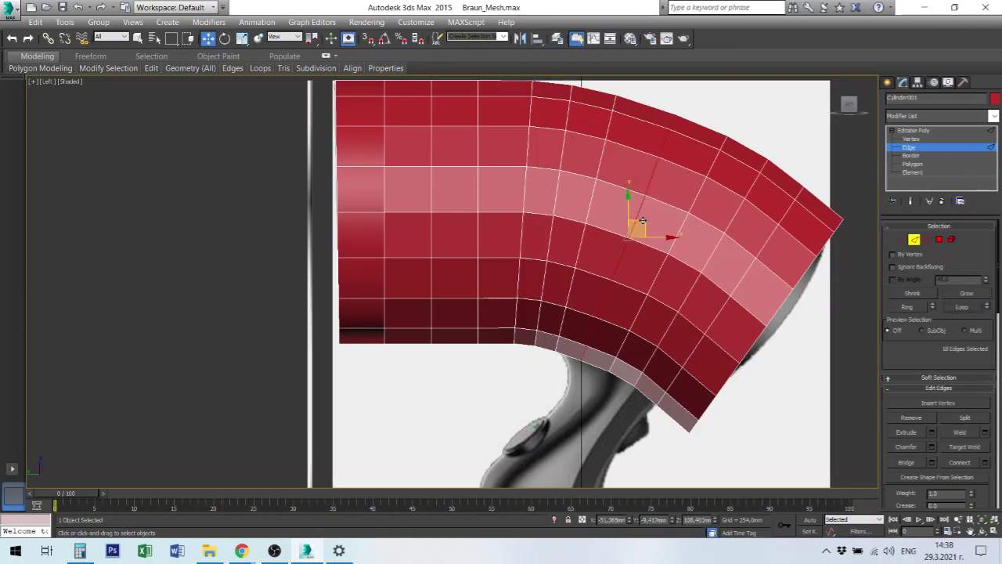
pyautogui.moveTo(642, 221); pyautogui.dragTo(638, 223)
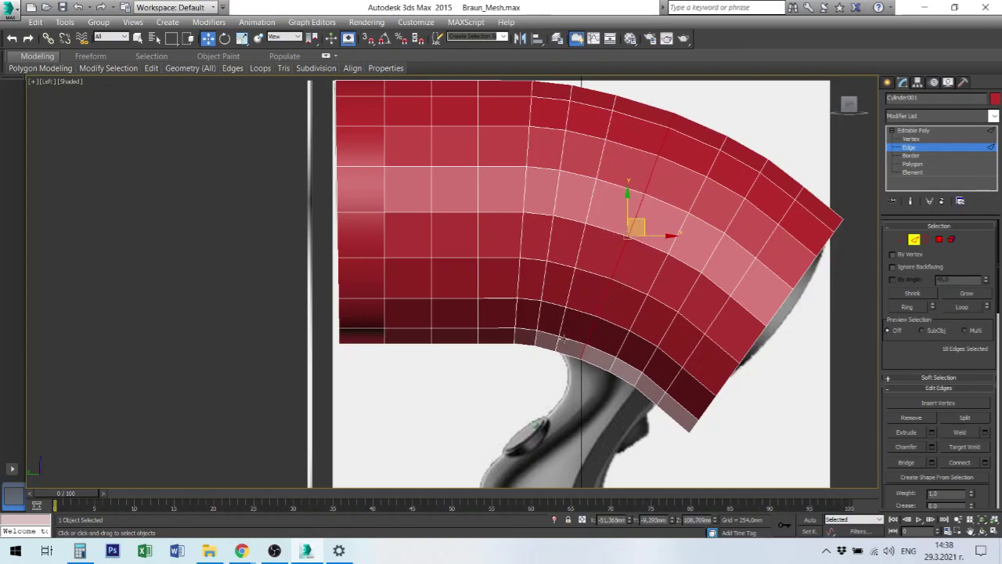
# - Shift and slightly tilt the front vertical edge loop, then restore the four-viewport layout
pyautogui.click(593, 196)
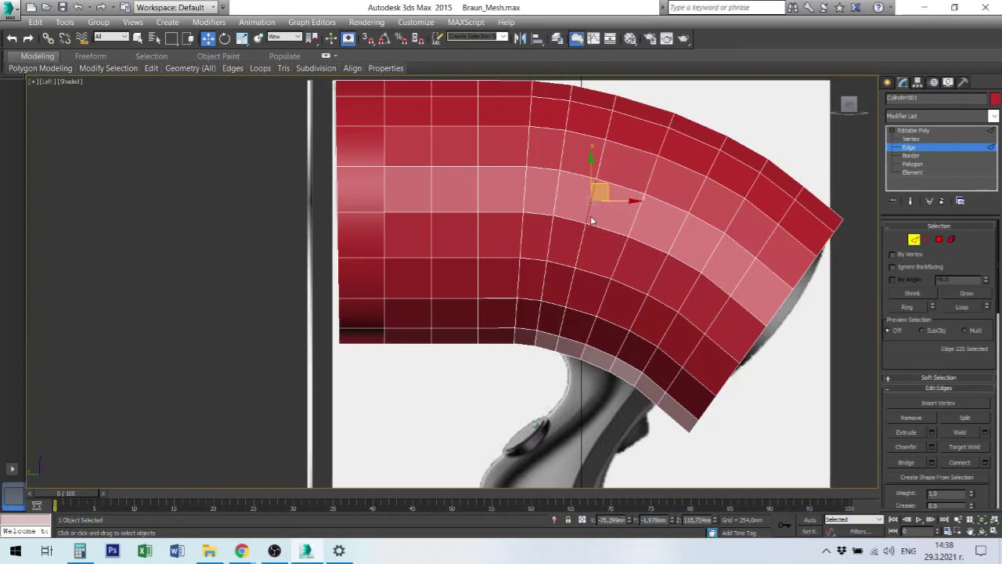
pyautogui.click(962, 306)
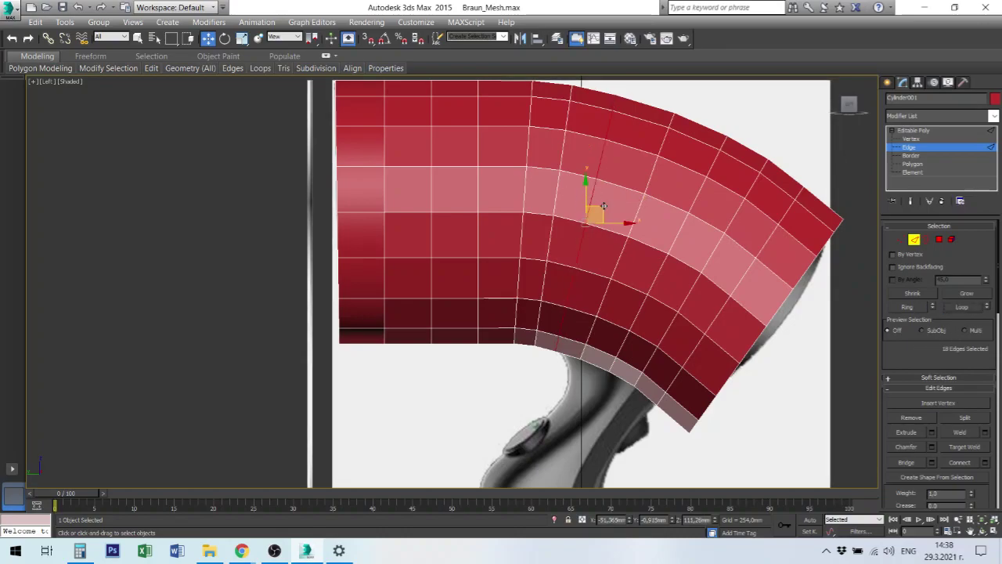
pyautogui.moveTo(605, 205); pyautogui.dragTo(608, 205)
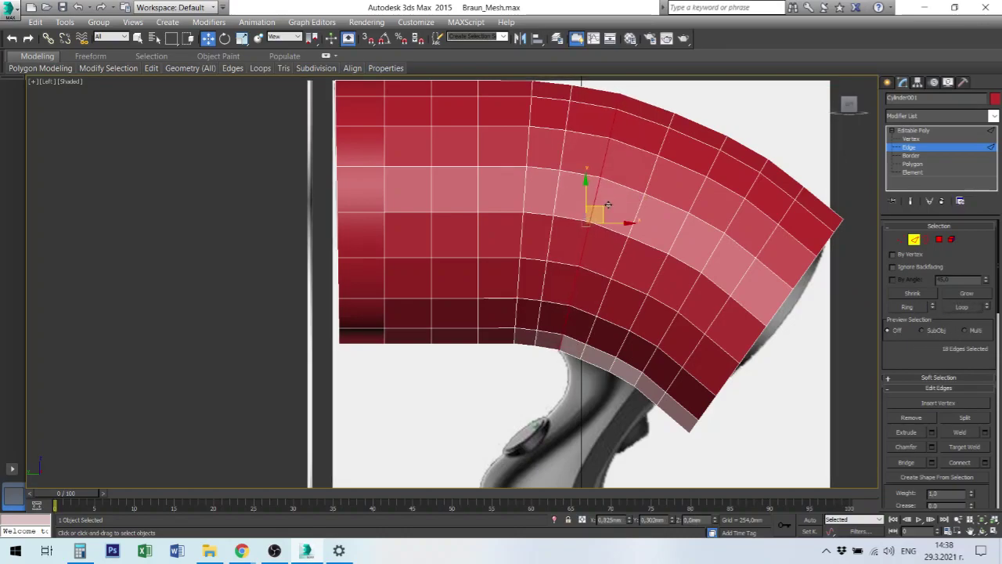
pyautogui.rightClick(607, 205)
pyautogui.click(619, 227)
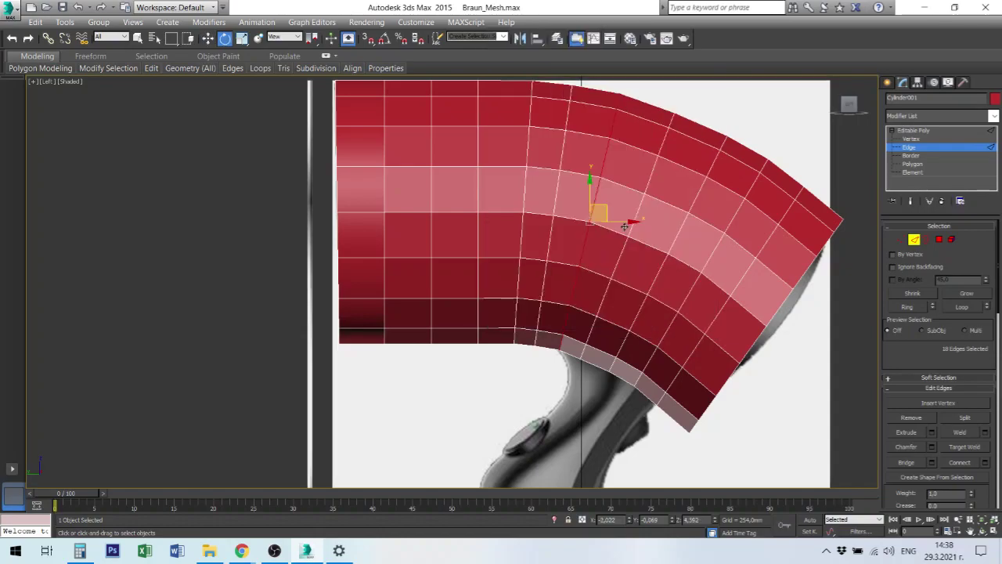
pyautogui.moveTo(618, 202); pyautogui.dragTo(621, 201)
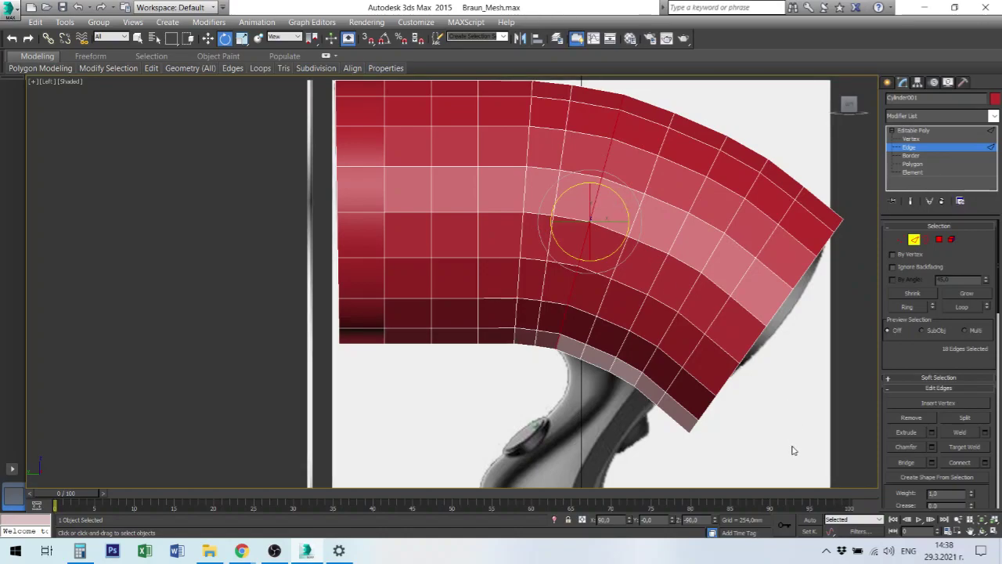
pyautogui.hotkey('alt', 'w')
# - Orbit the Perspective and Left views to check the bent body, then enter Polygon level
pyautogui.click(709, 444)
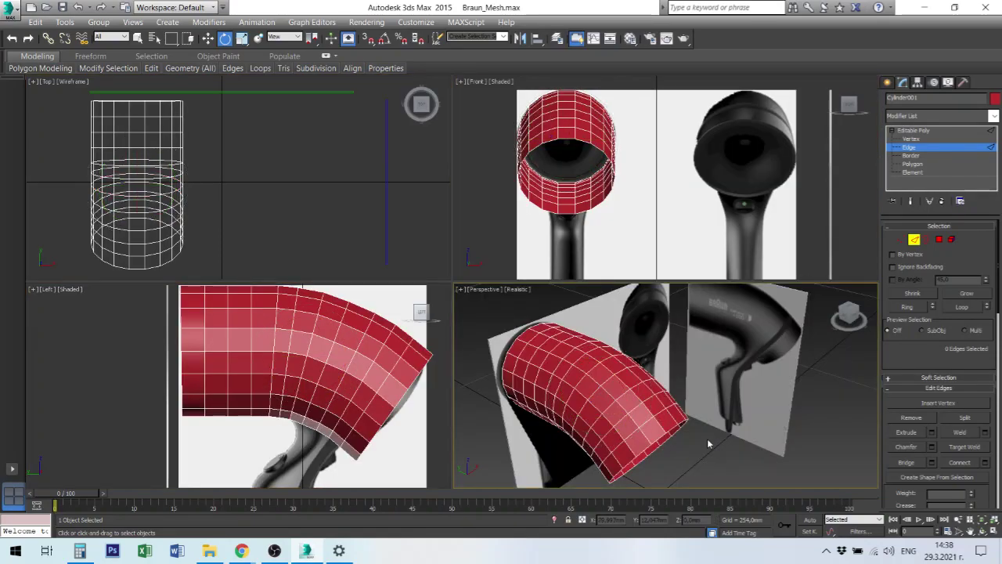
pyautogui.moveTo(706, 445)
pyautogui.keyDown('alt'); pyautogui.mouseDown(button='middle')
pyautogui.moveTo(726, 408)
pyautogui.moveTo(696, 417)
pyautogui.moveTo(709, 411)
pyautogui.mouseUp(button='middle'); pyautogui.keyUp('alt')
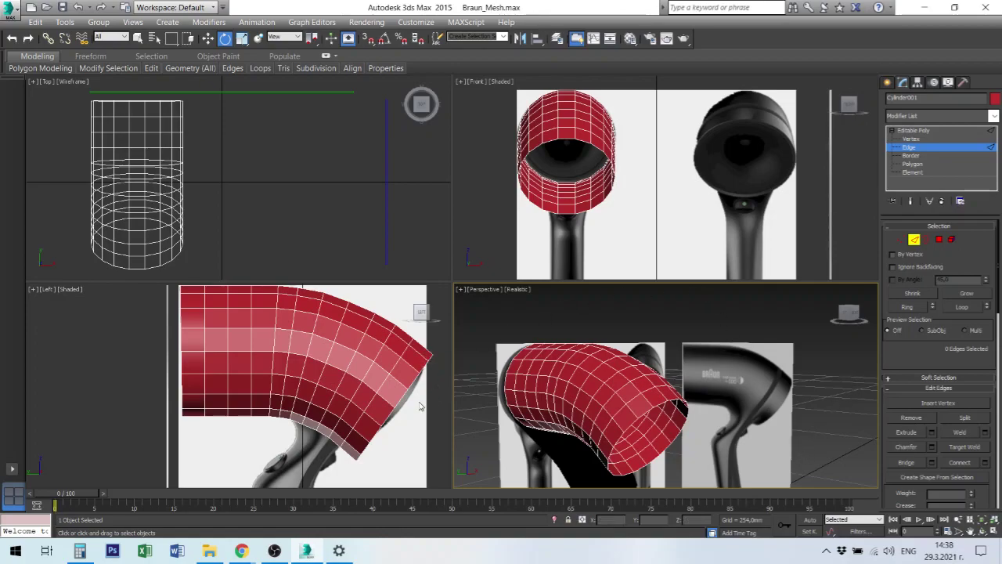
pyautogui.press('alt')
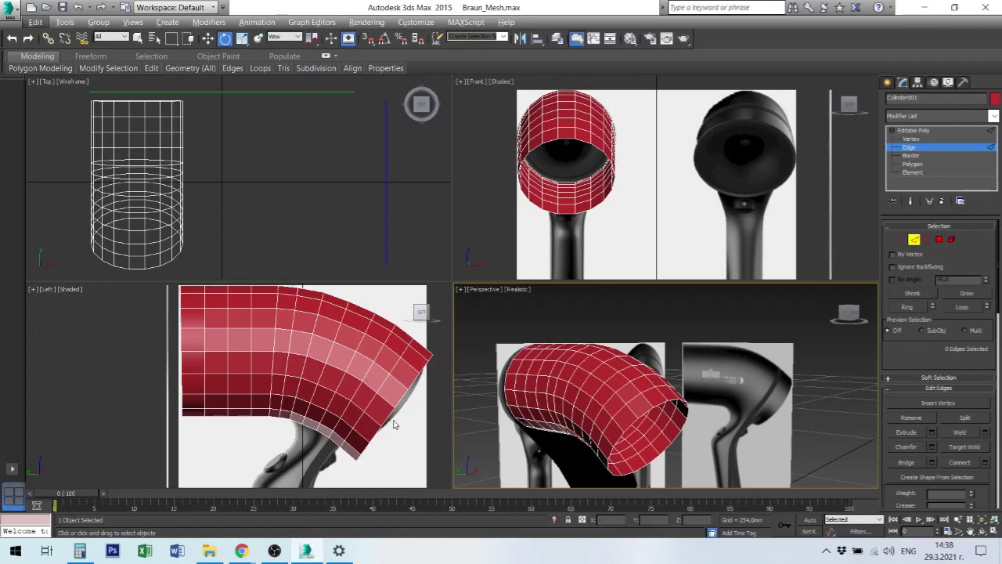
pyautogui.moveTo(381, 413)
pyautogui.keyDown('alt'); pyautogui.mouseDown(button='middle')
pyautogui.moveTo(362, 439)
pyautogui.moveTo(375, 416)
pyautogui.mouseUp(button='middle'); pyautogui.keyUp('alt')
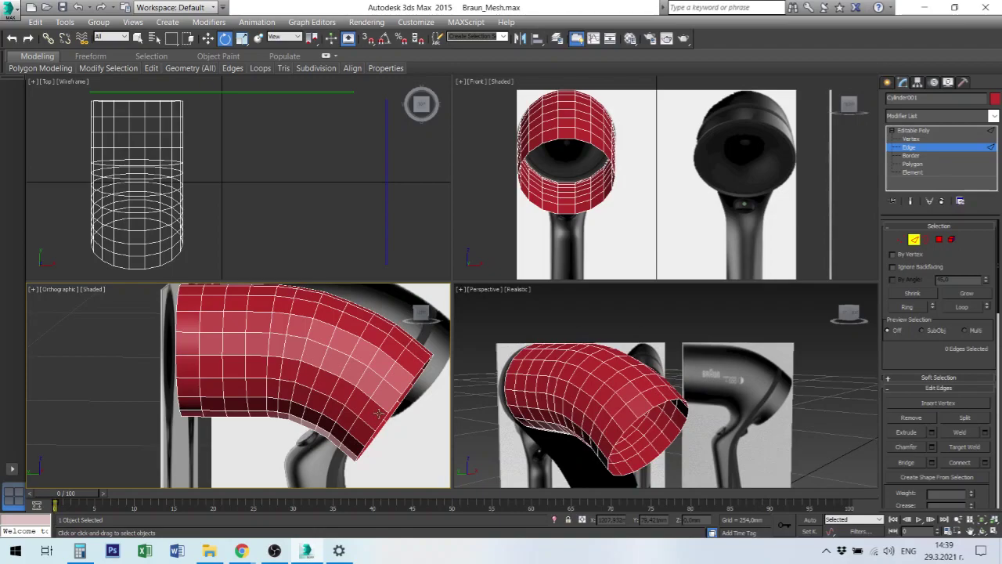
pyautogui.press('l')
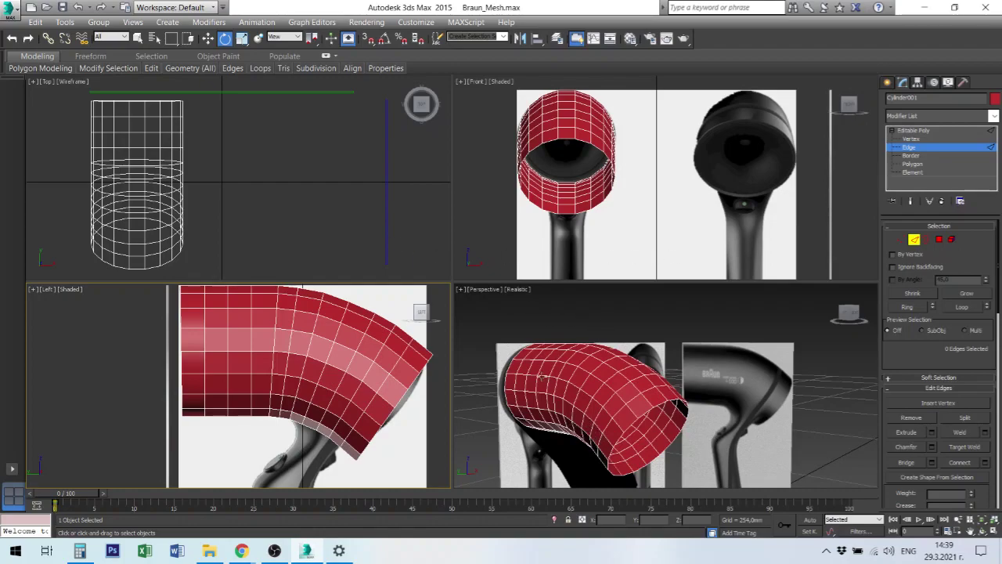
pyautogui.click(913, 164)
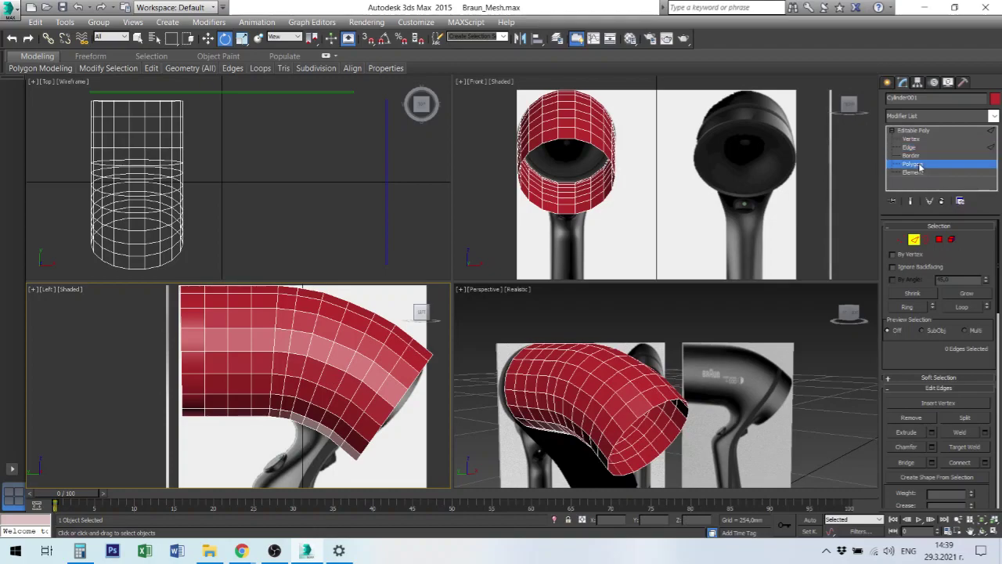
# - Select a first underside polygon and orbit the Perspective view toward the dryer front
pyautogui.click(334, 437)
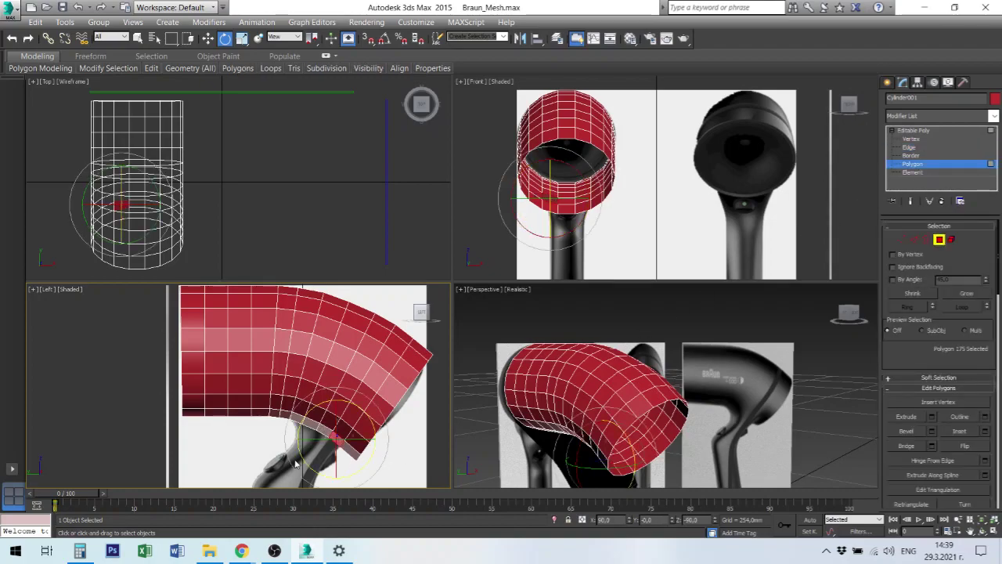
pyautogui.rightClick(329, 399)
pyautogui.click(348, 415)
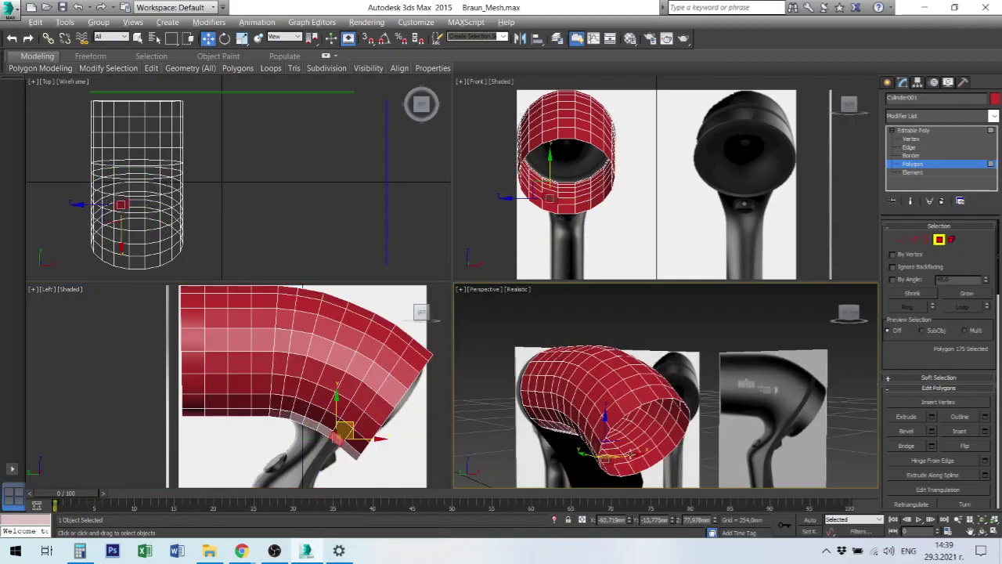
pyautogui.keyDown('alt'); pyautogui.moveTo(641, 458); pyautogui.dragTo(638, 459, button='middle'); pyautogui.keyUp('alt')
pyautogui.scroll(5, 636, 459)
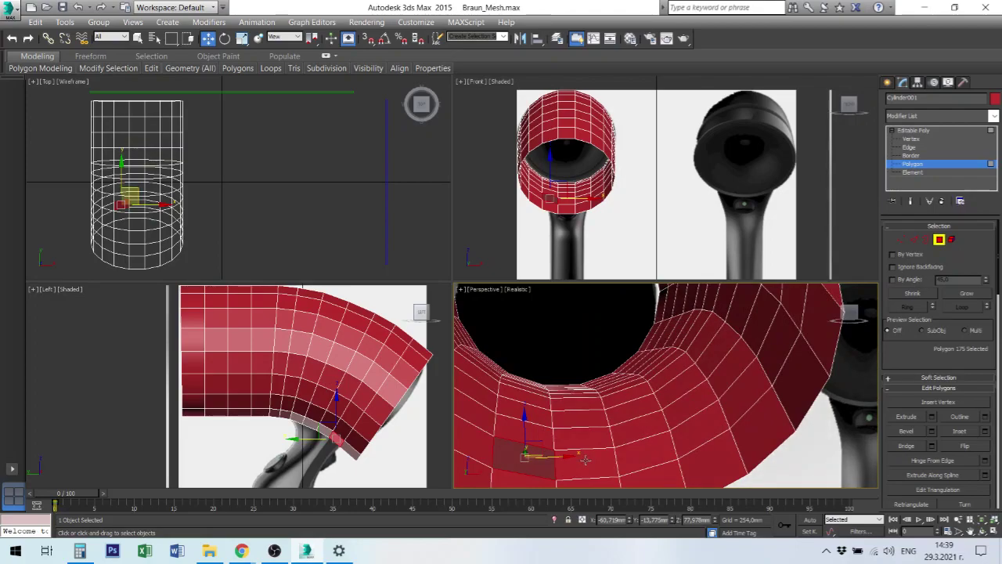
# - Add the remaining underside polygons, 12 in total, and delete them to open the handle hole
pyautogui.keyDown('ctrl'); pyautogui.click(586, 459); pyautogui.keyUp('ctrl')
pyautogui.keyDown('ctrl'); pyautogui.click(636, 457); pyautogui.keyUp('ctrl')
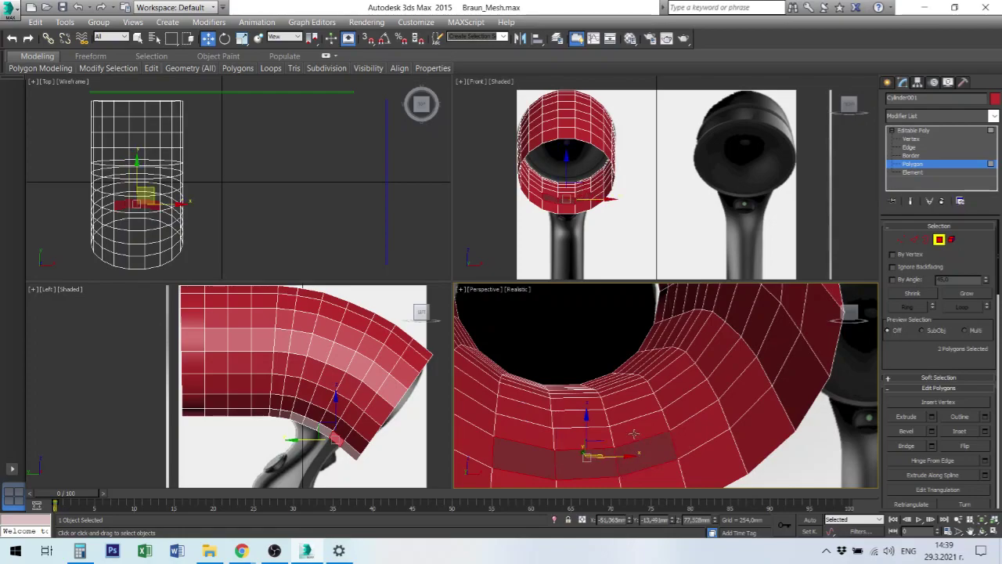
pyautogui.keyDown('ctrl'); pyautogui.click(634, 434); pyautogui.keyUp('ctrl')
pyautogui.keyDown('ctrl'); pyautogui.click(576, 429); pyautogui.keyUp('ctrl')
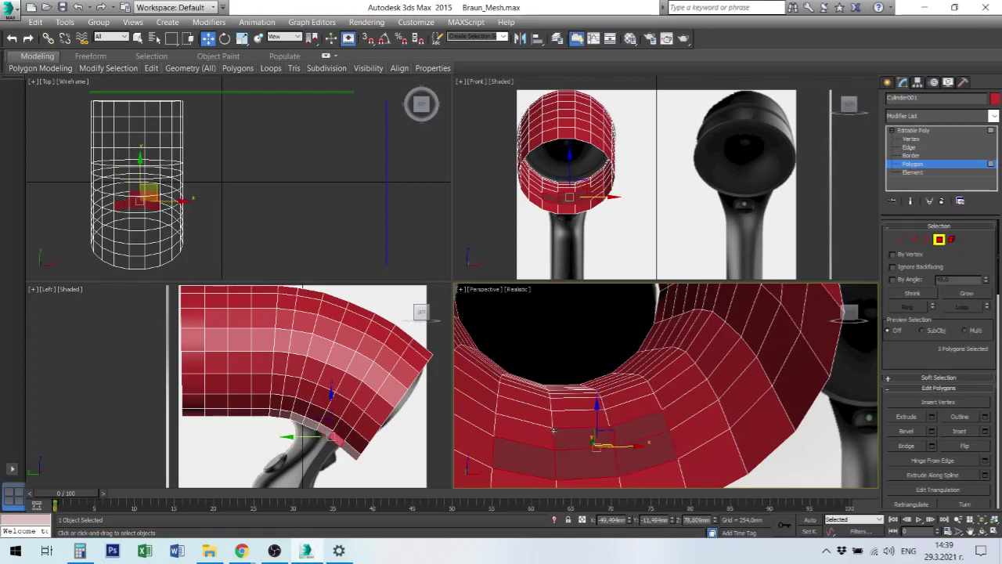
pyautogui.keyDown('ctrl'); pyautogui.click(540, 432); pyautogui.keyUp('ctrl')
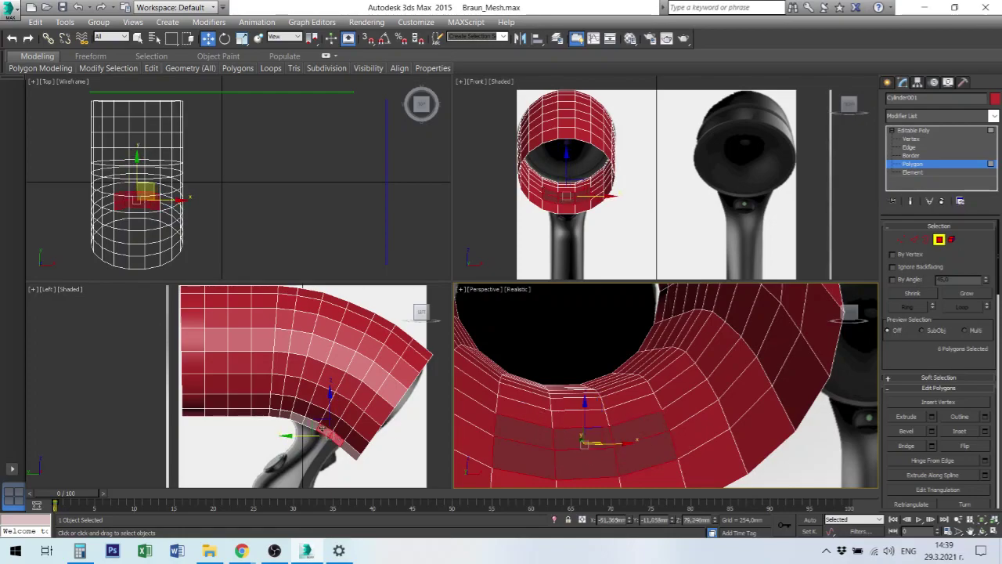
pyautogui.keyDown('ctrl'); pyautogui.click(533, 407); pyautogui.keyUp('ctrl')
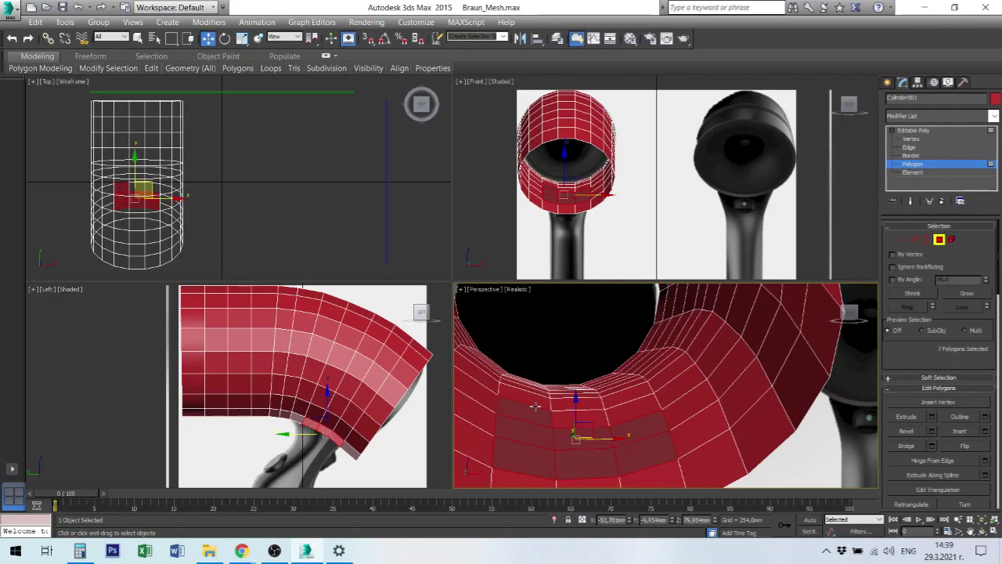
pyautogui.keyDown('ctrl'); pyautogui.click(537, 403); pyautogui.keyUp('ctrl')
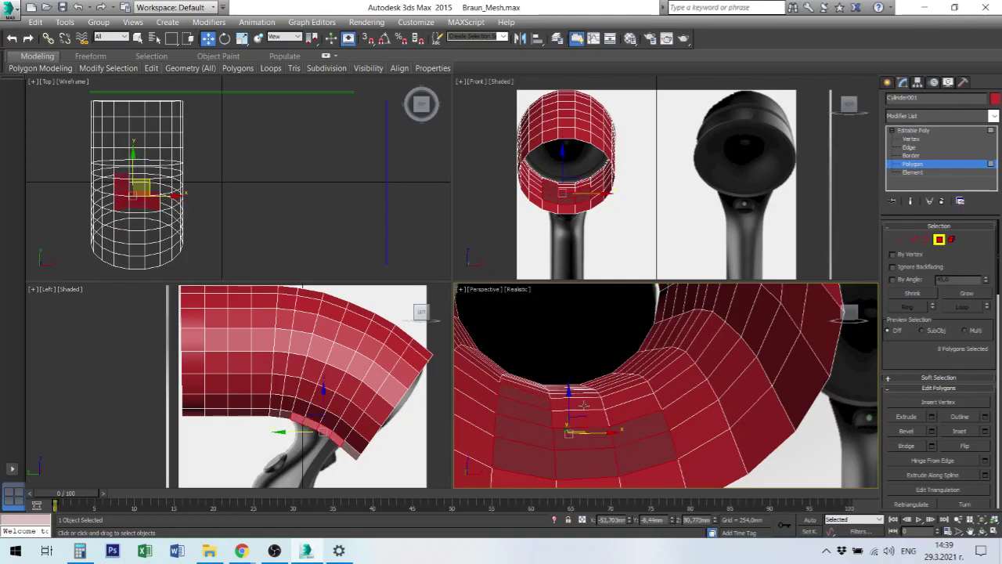
pyautogui.keyDown('ctrl'); pyautogui.click(584, 405); pyautogui.keyUp('ctrl')
pyautogui.keyDown('ctrl'); pyautogui.click(603, 407); pyautogui.keyUp('ctrl')
pyautogui.keyDown('ctrl'); pyautogui.click(627, 412); pyautogui.keyUp('ctrl')
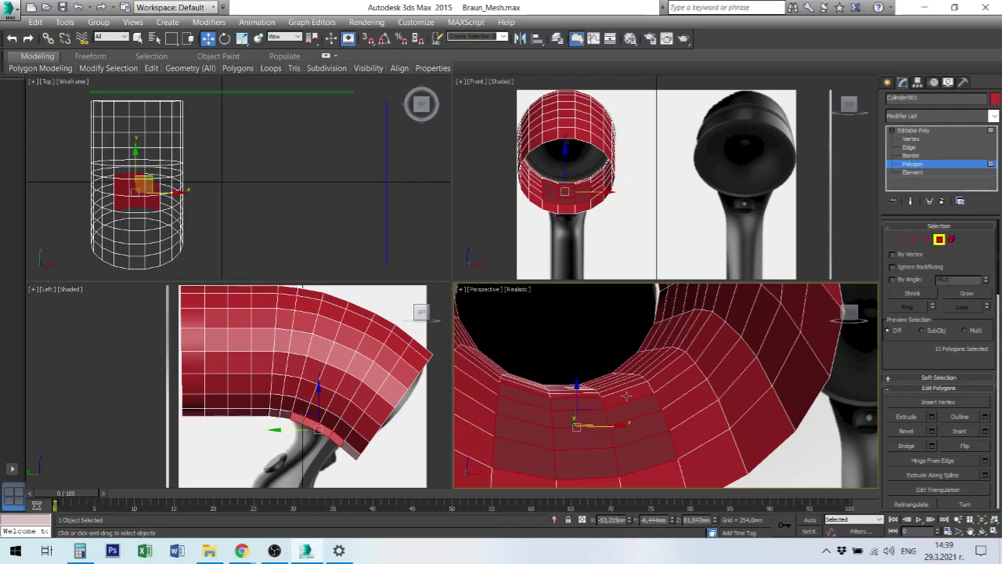
pyautogui.keyDown('ctrl'); pyautogui.click(626, 398); pyautogui.keyUp('ctrl')
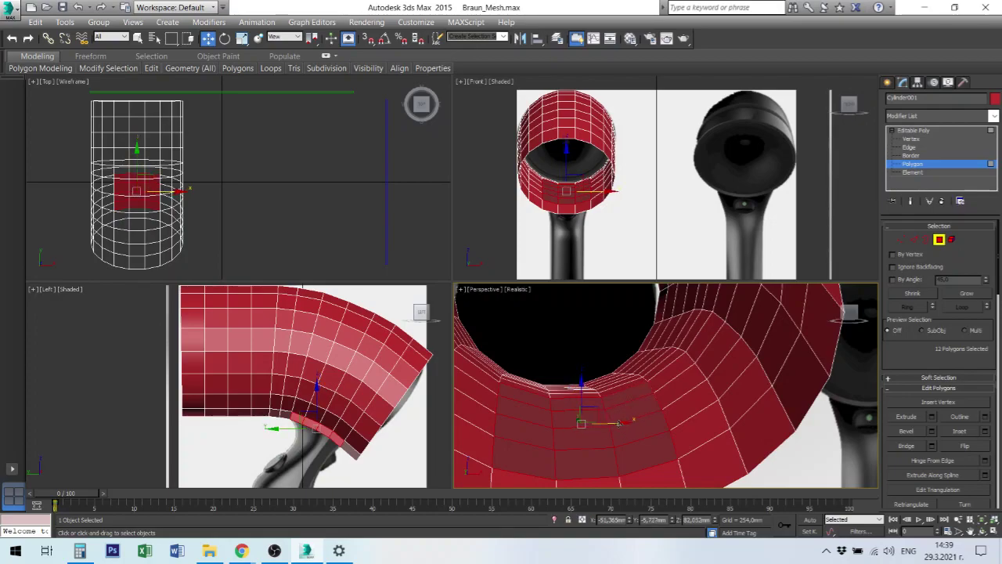
pyautogui.press('Delete')
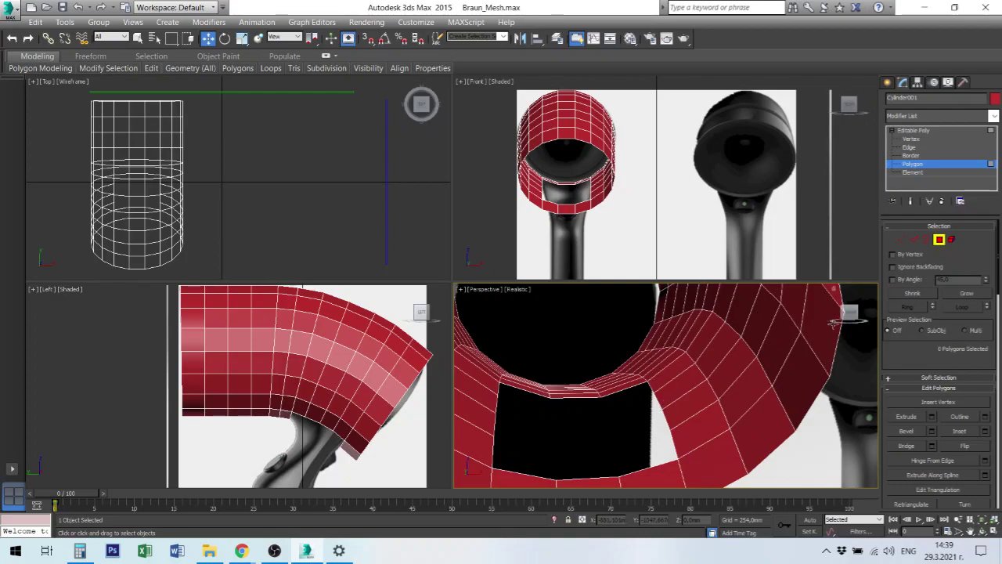
# - Select the edge loop beside the opening at Edge level, then switch to Border level
pyautogui.click(914, 148)
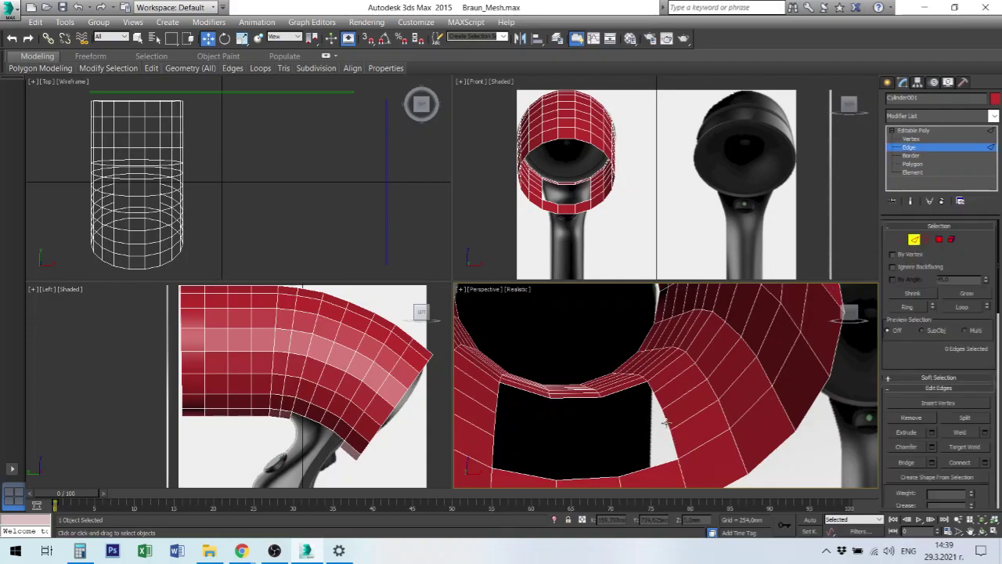
pyautogui.hotkey('ctrl', 'a')
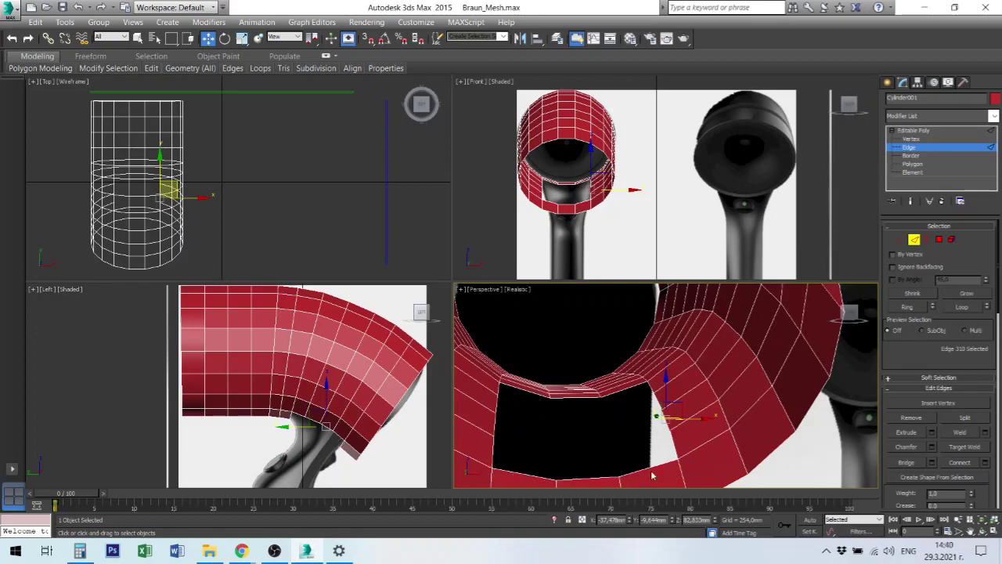
pyautogui.click(962, 306)
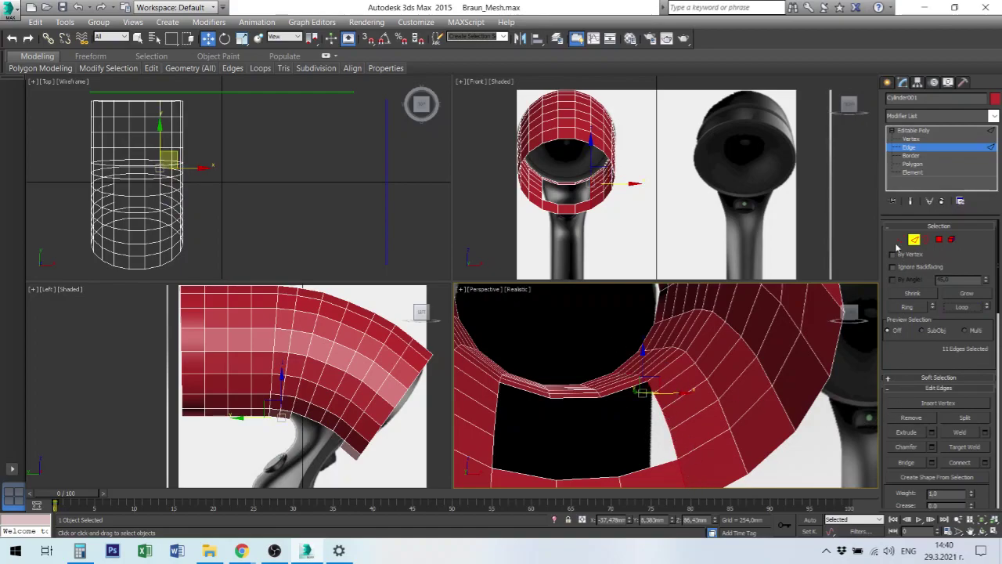
pyautogui.click(910, 155)
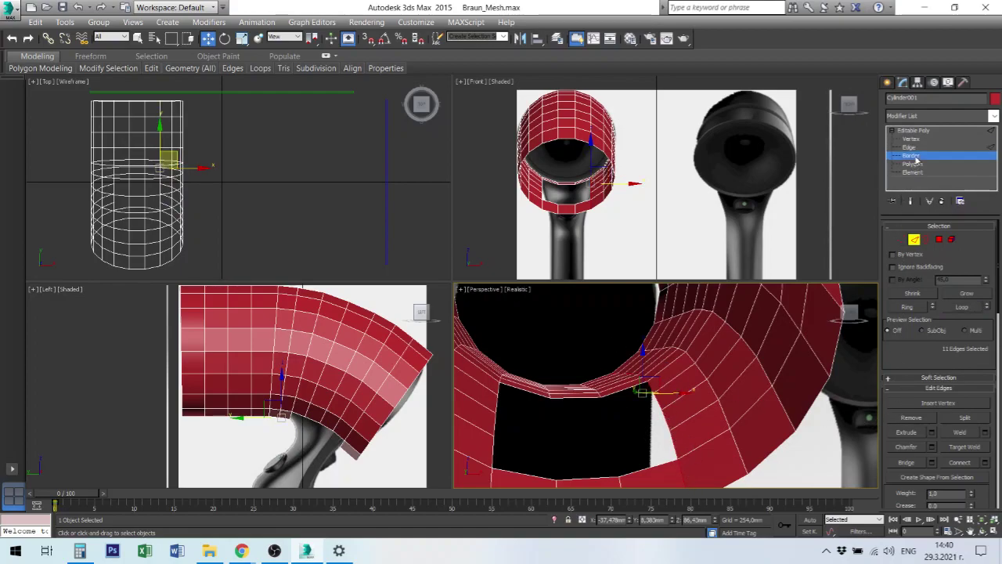
pyautogui.click(576, 391)
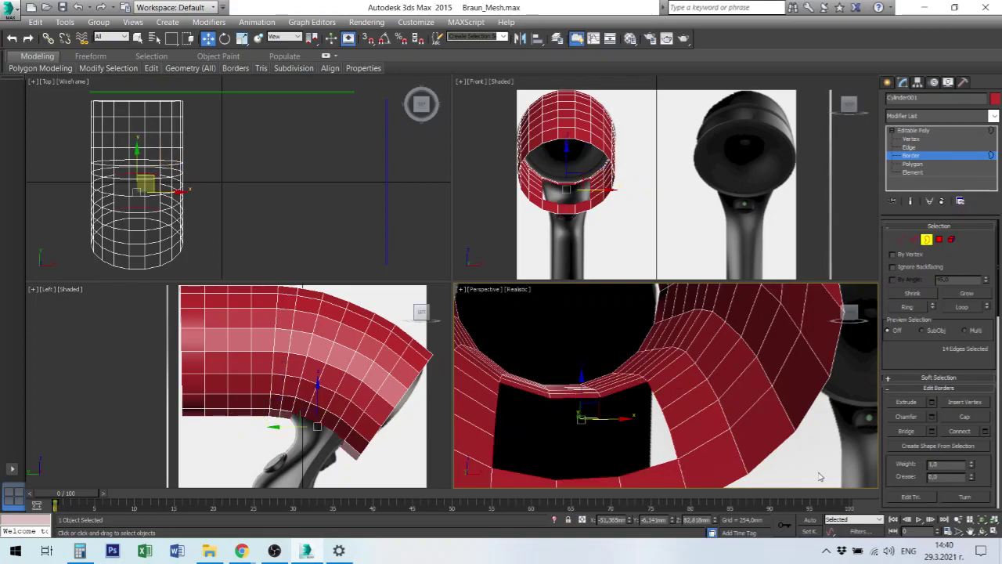
pyautogui.click(932, 417)
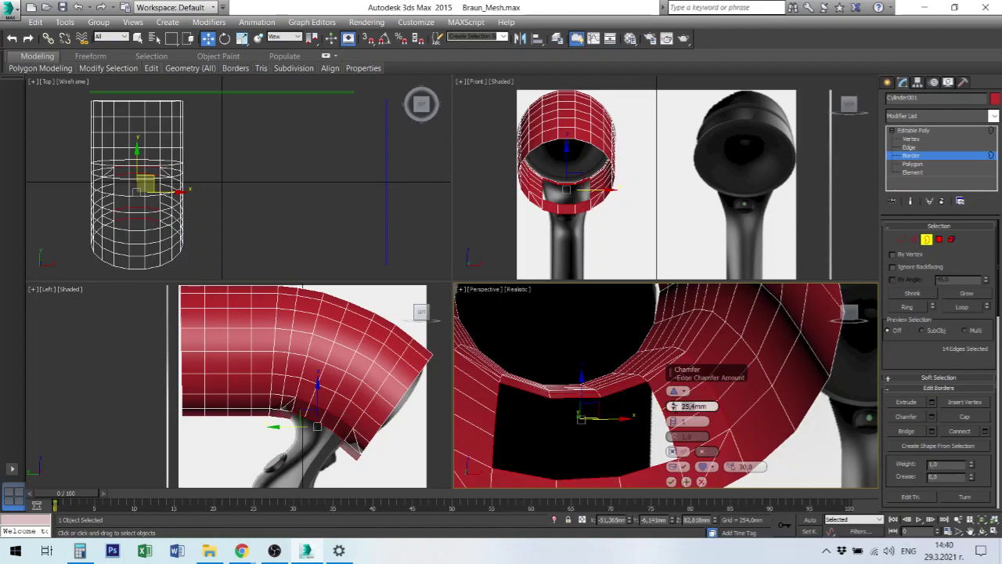
pyautogui.write('5mm')
pyautogui.click(687, 421)
pyautogui.write('3')
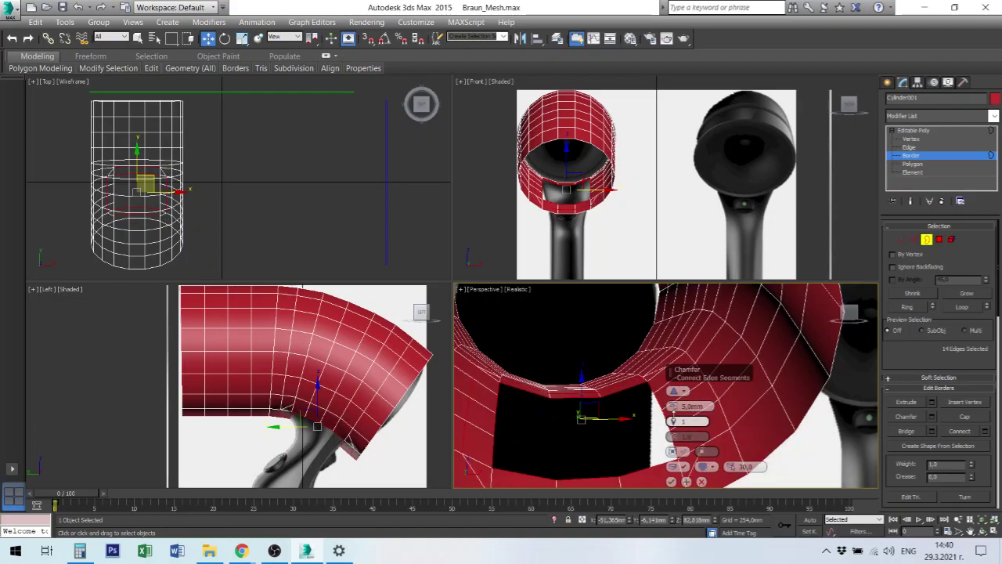
pyautogui.moveTo(674, 416)
pyautogui.mouseDown()
pyautogui.moveTo(673, 427)
pyautogui.moveTo(660, 407)
pyautogui.mouseUp()
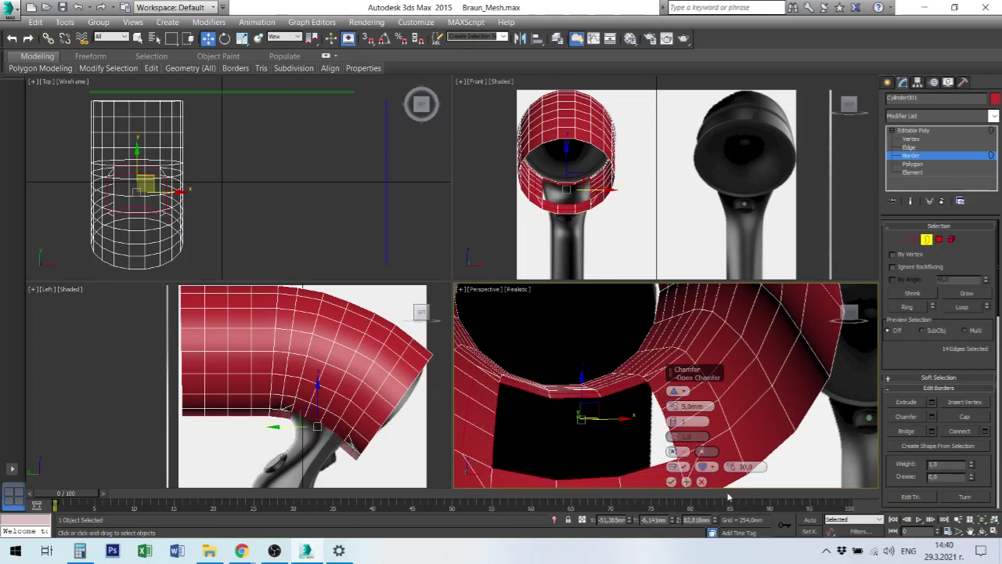
pyautogui.click(701, 481)
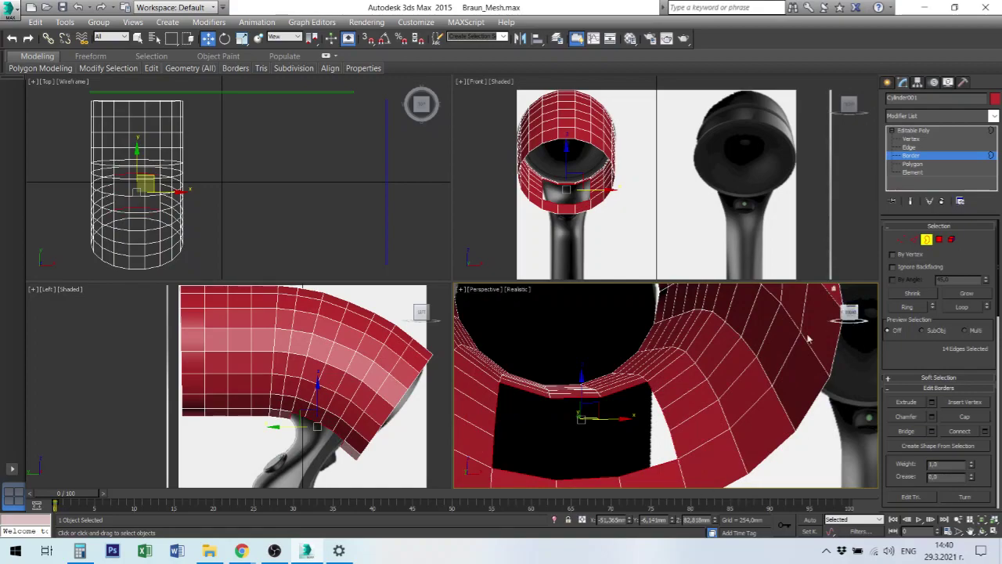
pyautogui.click(910, 140)
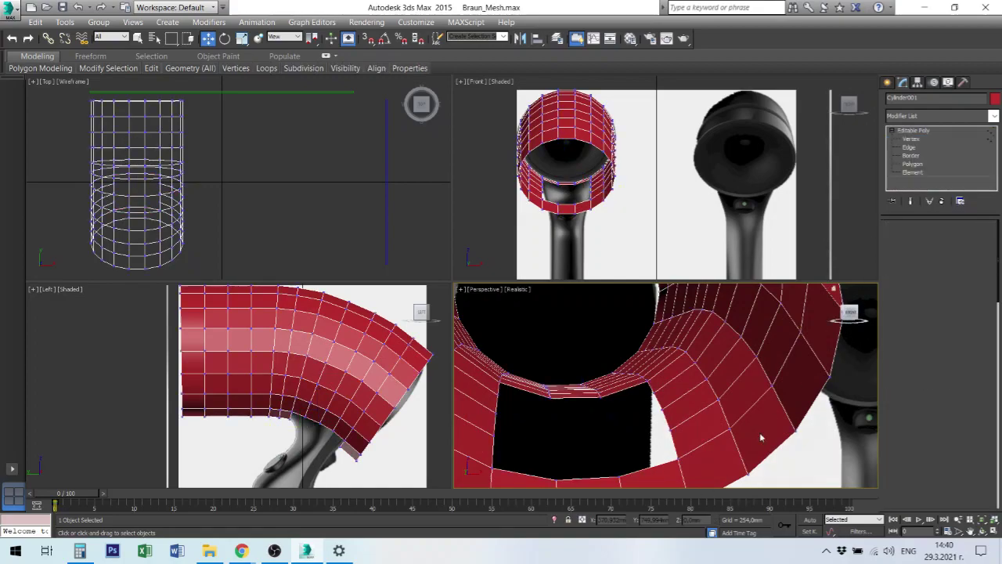
pyautogui.click(678, 460)
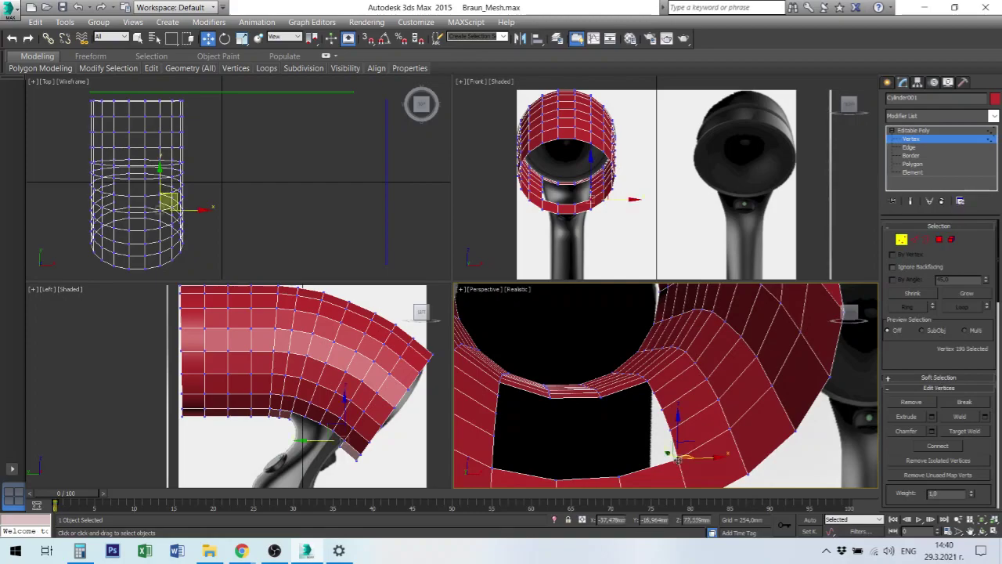
pyautogui.click(931, 432)
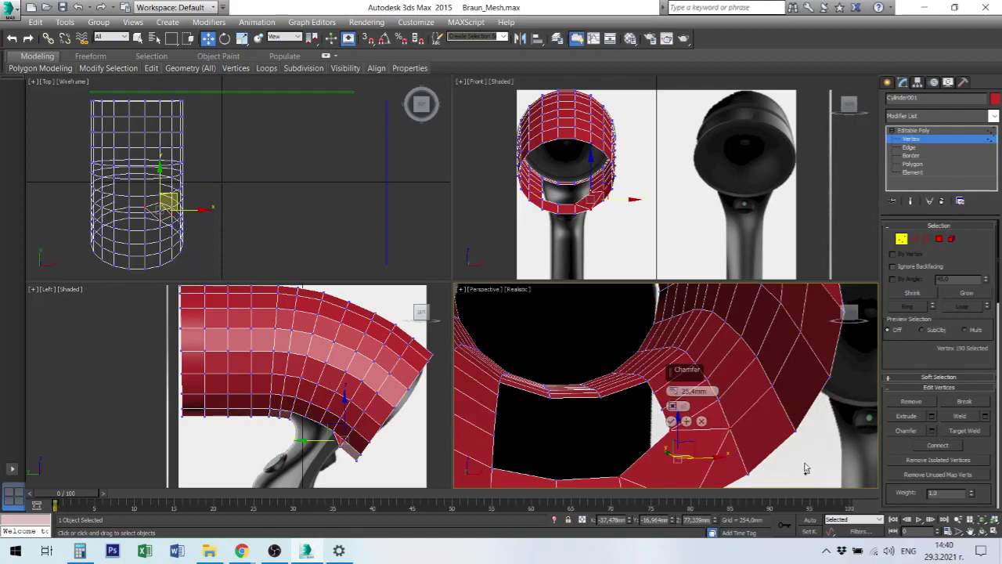
pyautogui.click(806, 469)
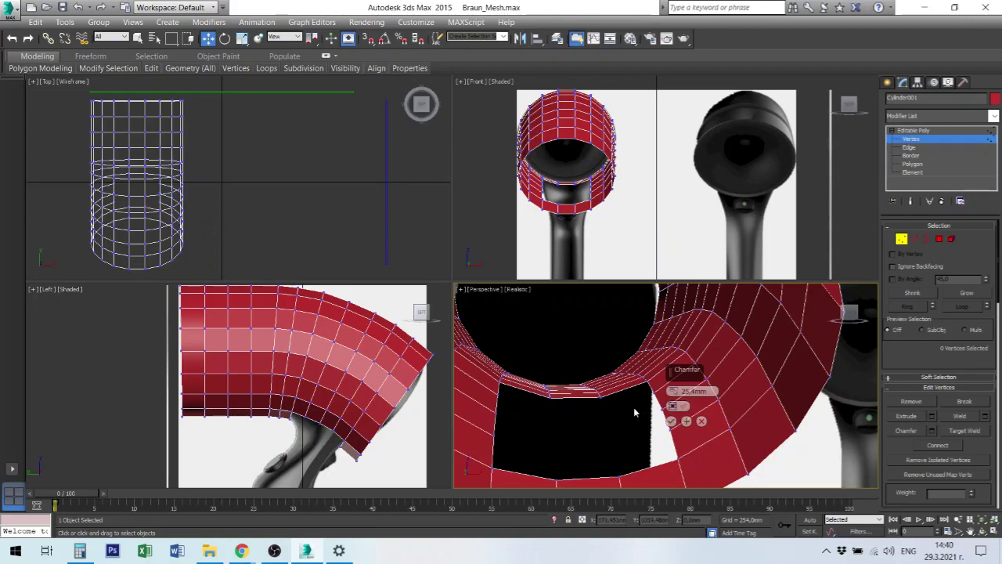
pyautogui.rightClick(604, 401)
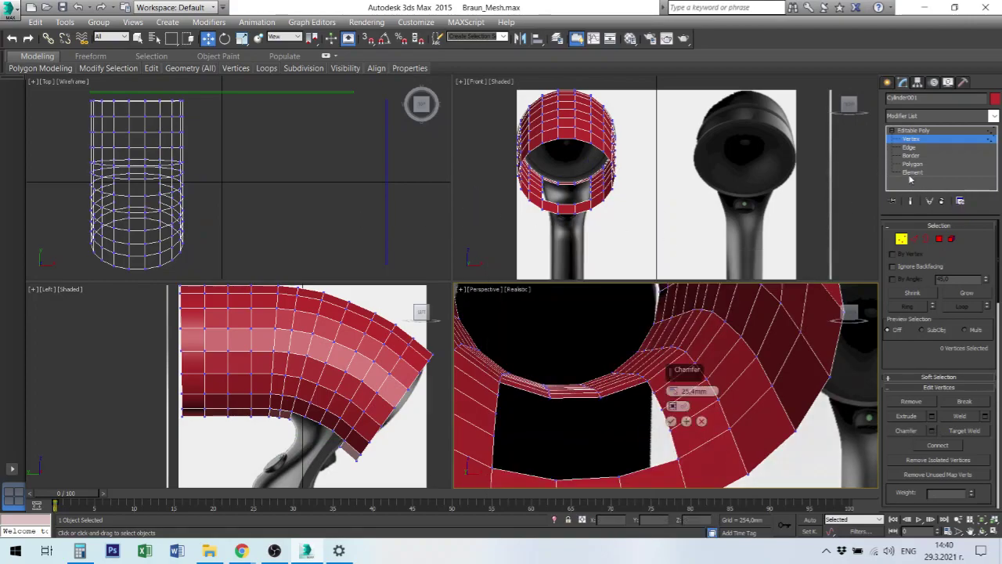
pyautogui.click(910, 146)
pyautogui.click(911, 139)
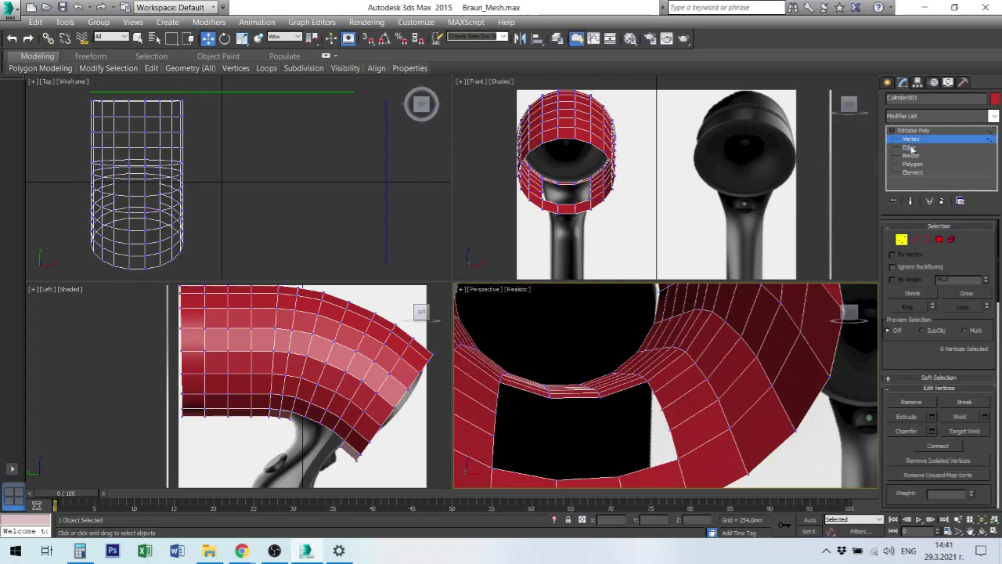
# - Select the four corner vertices of the underside opening
pyautogui.click(675, 459)
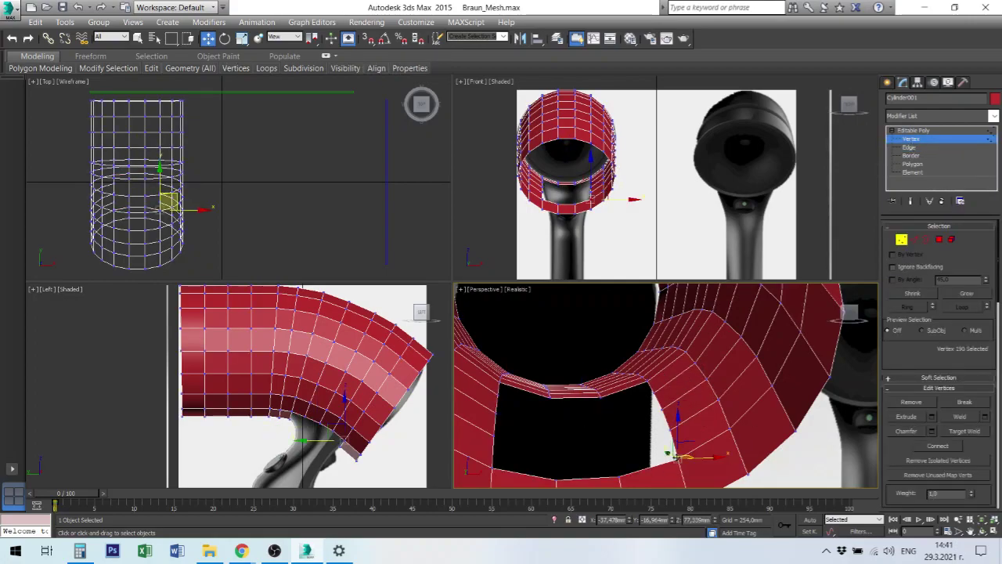
pyautogui.keyDown('ctrl'); pyautogui.click(493, 467); pyautogui.keyUp('ctrl')
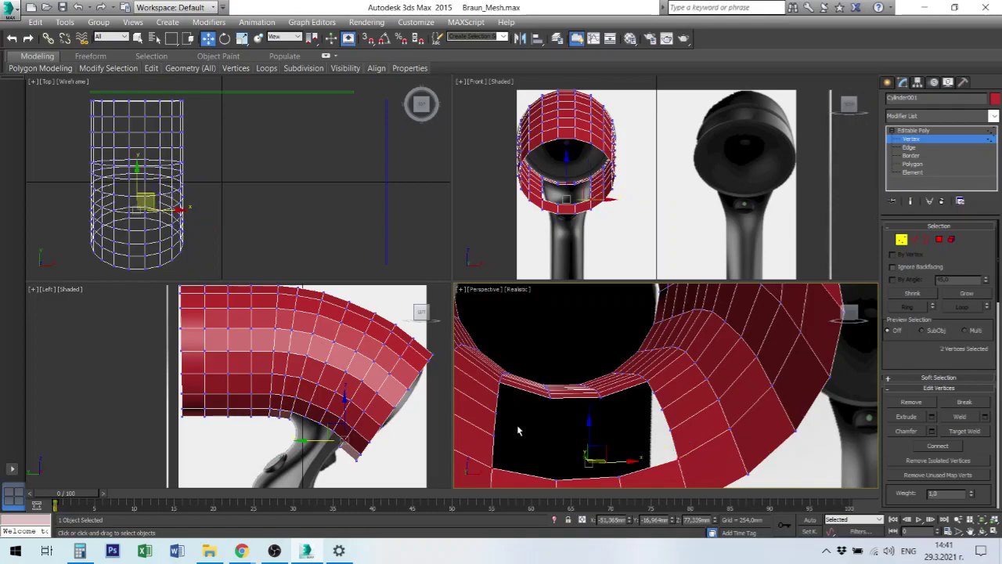
pyautogui.keyDown('ctrl'); pyautogui.click(499, 383); pyautogui.keyUp('ctrl')
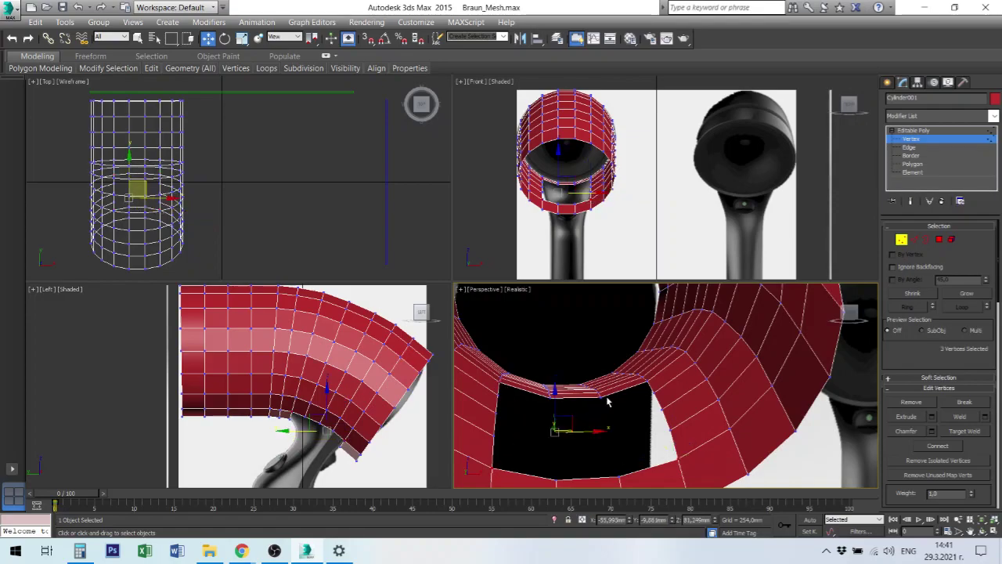
pyautogui.keyDown('ctrl'); pyautogui.click(648, 382); pyautogui.keyUp('ctrl')
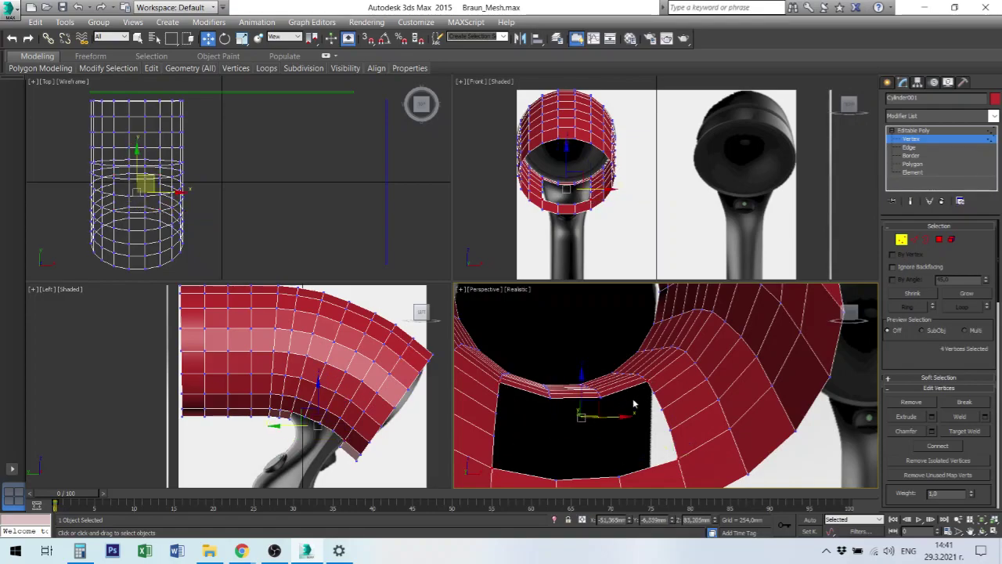
# - Chamfer the corner vertices by 3 mm, then deselect and orbit to inspect
pyautogui.click(932, 431)
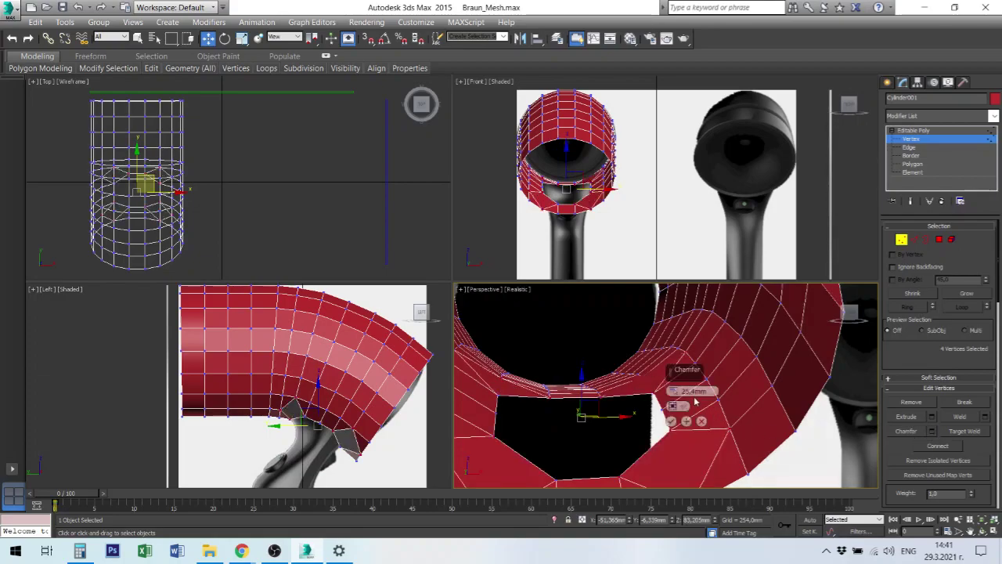
pyautogui.write('5')
pyautogui.press('Return')
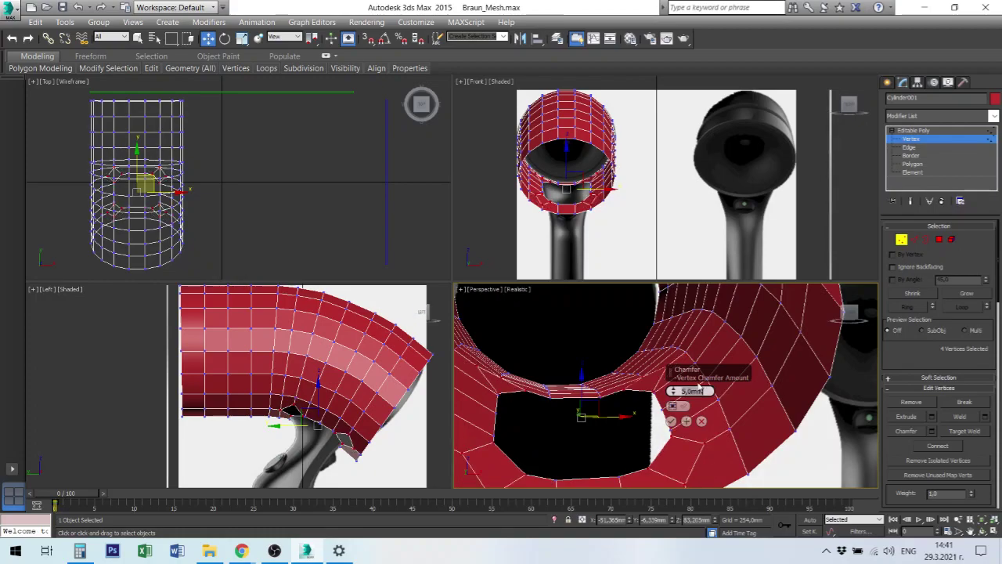
pyautogui.write('3')
pyautogui.press('Return')
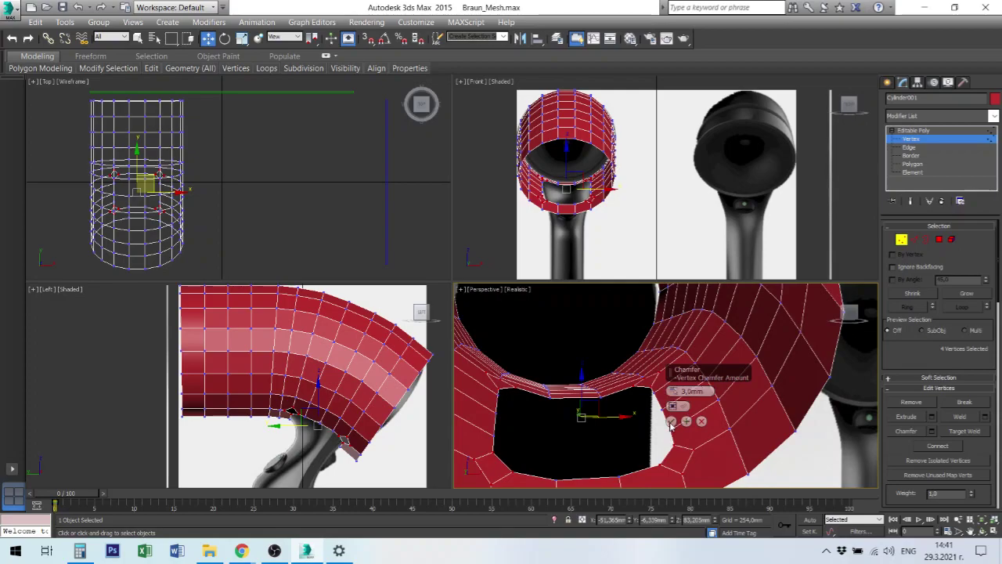
pyautogui.click(671, 422)
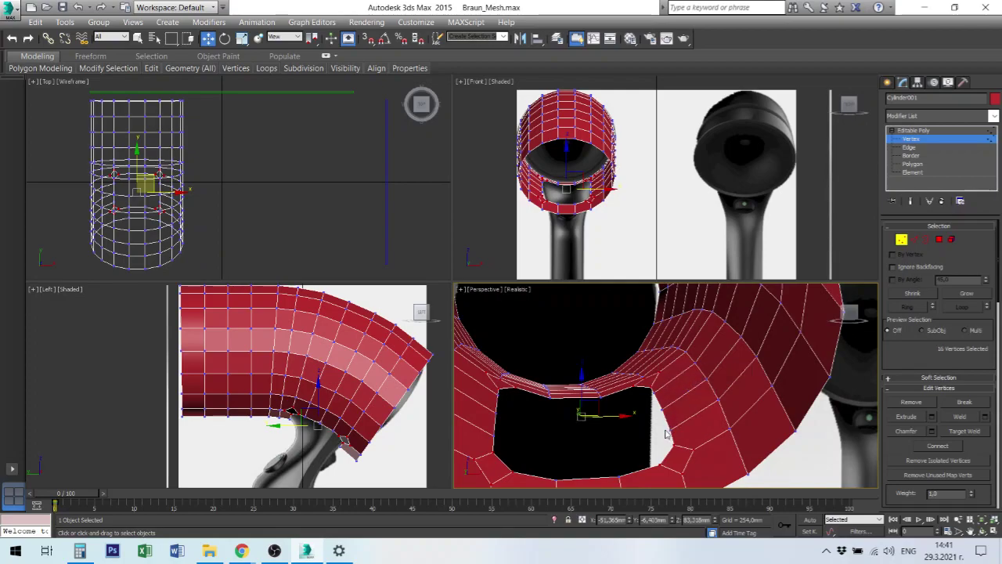
pyautogui.click(597, 428)
pyautogui.moveTo(599, 429)
pyautogui.keyDown('alt'); pyautogui.mouseDown(button='middle')
pyautogui.moveTo(640, 356)
pyautogui.moveTo(639, 342)
pyautogui.moveTo(710, 411)
pyautogui.moveTo(671, 399)
pyautogui.moveTo(667, 365)
pyautogui.moveTo(699, 381)
pyautogui.moveTo(642, 384)
pyautogui.moveTo(637, 358)
pyautogui.moveTo(613, 396)
pyautogui.moveTo(649, 402)
pyautogui.moveTo(642, 438)
pyautogui.moveTo(644, 384)
pyautogui.moveTo(649, 415)
pyautogui.mouseUp(button='middle'); pyautogui.keyUp('alt')
pyautogui.scroll(-5, 651, 379)
# - At Border level, select the underside opening's border in the Left viewport
pyautogui.click(920, 165)
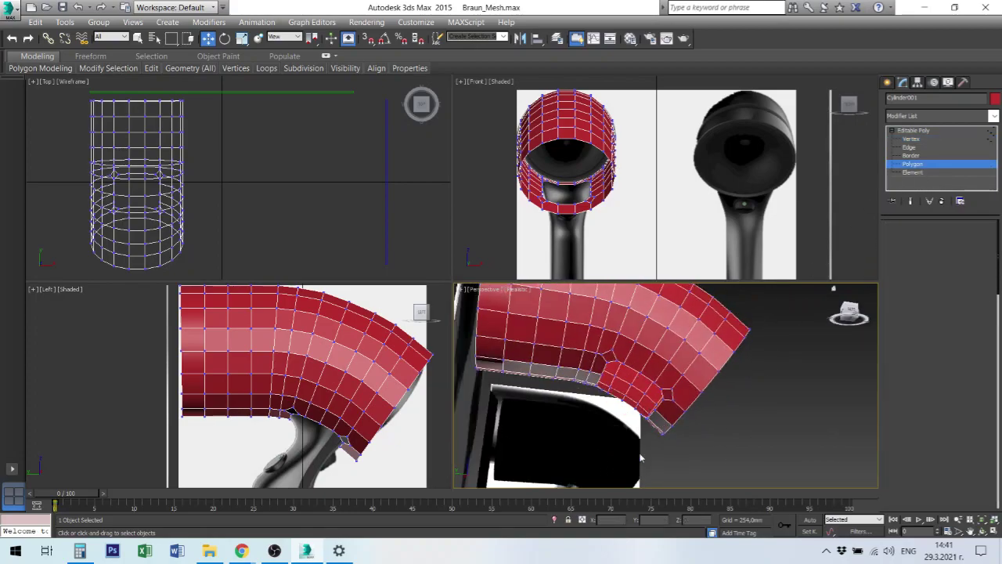
pyautogui.click(638, 384)
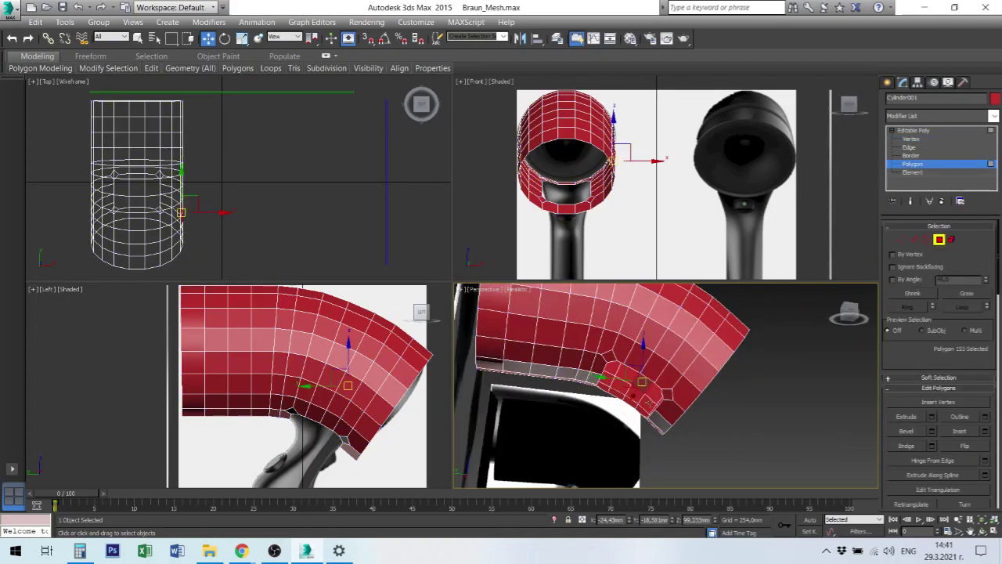
pyautogui.keyDown('alt'); pyautogui.moveTo(660, 406); pyautogui.dragTo(661, 426, button='middle'); pyautogui.keyUp('alt')
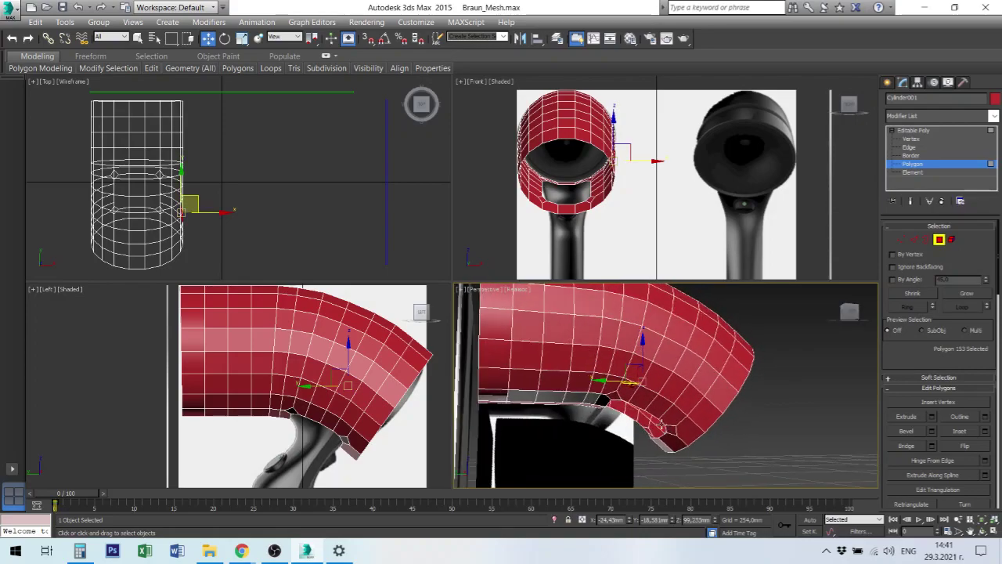
pyautogui.click(910, 155)
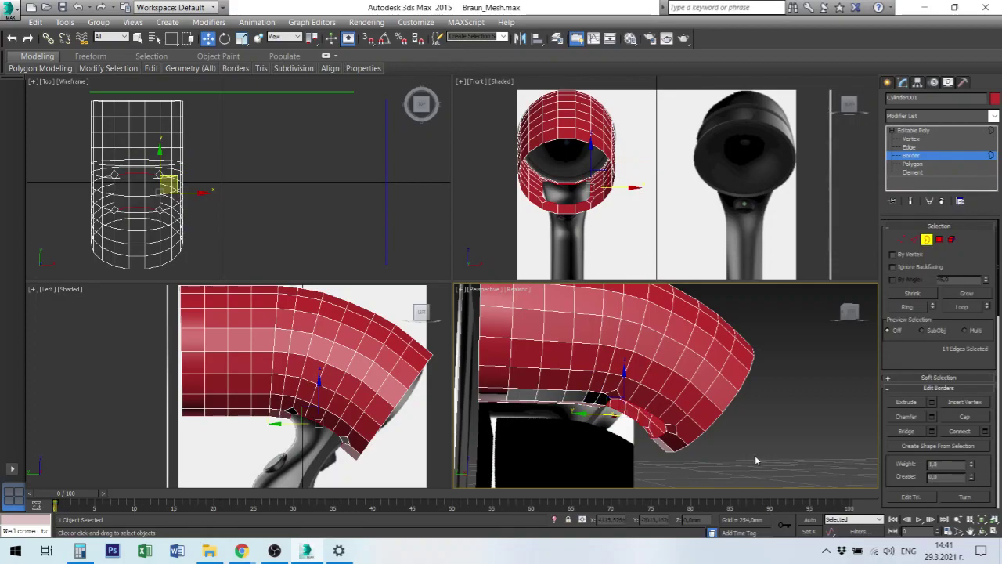
pyautogui.click(652, 413)
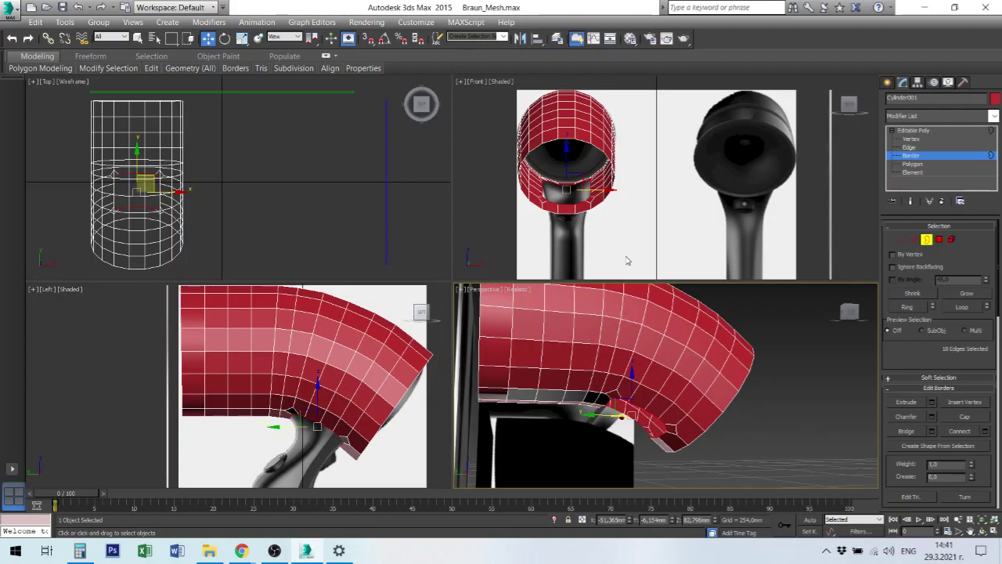
pyautogui.click(328, 419)
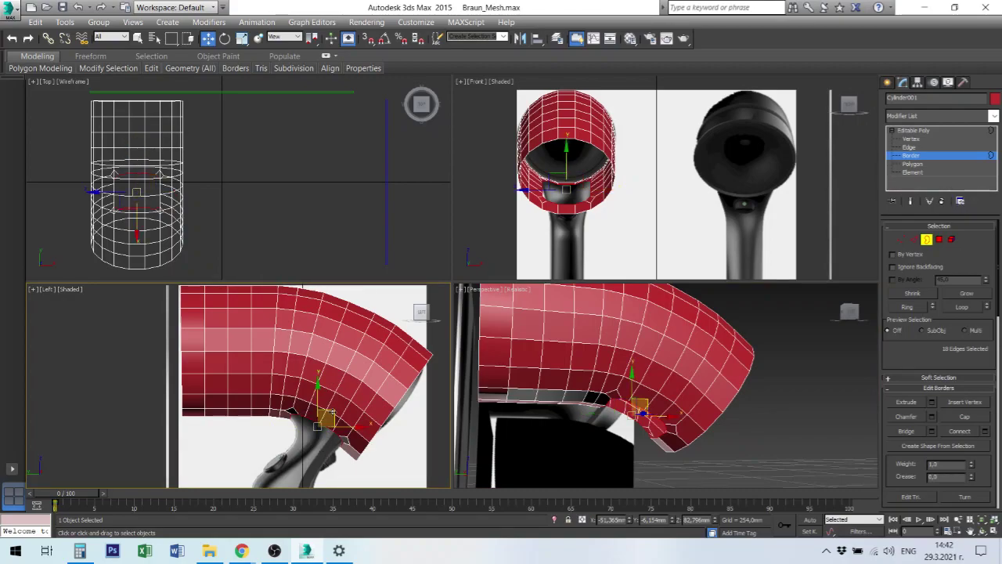
# - Shift-drag the opening border downward into a new polygon ring, then zoom and orbit to inspect
pyautogui.keyDown('shift'); pyautogui.moveTo(327, 414); pyautogui.dragTo(332, 432); pyautogui.keyUp('shift')
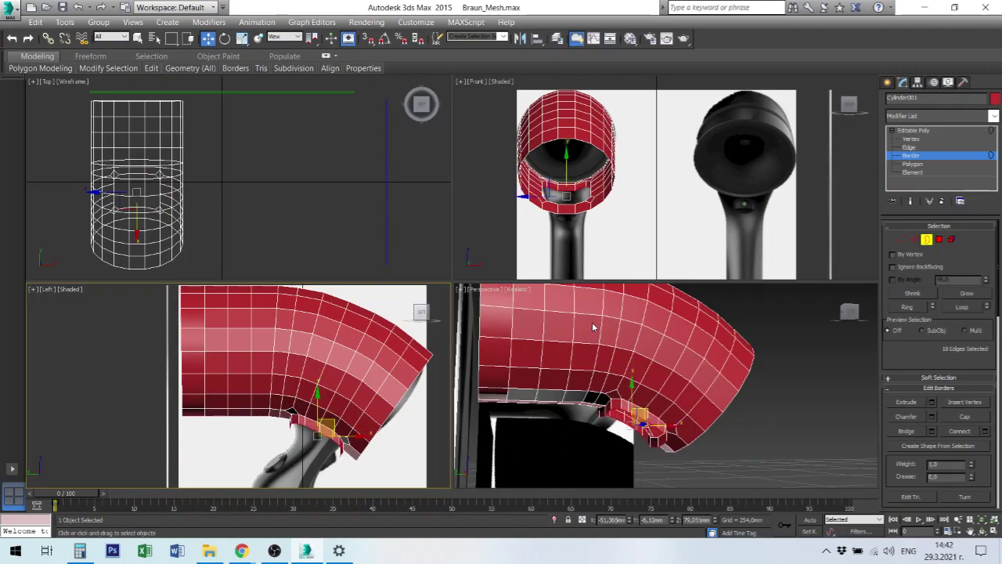
pyautogui.scroll(-2, 340, 395)
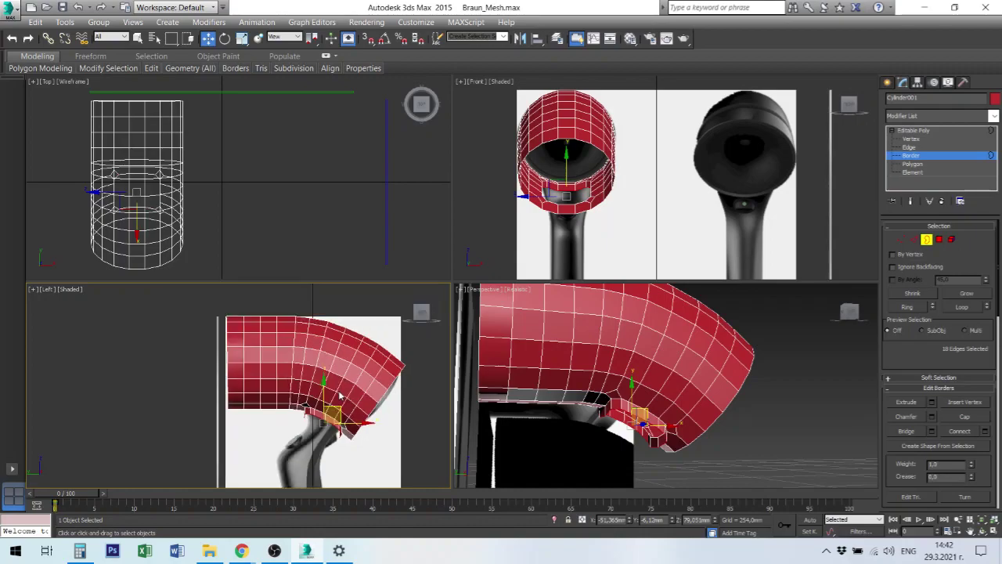
pyautogui.scroll(-2, 340, 396)
pyautogui.scroll(5, 339, 395)
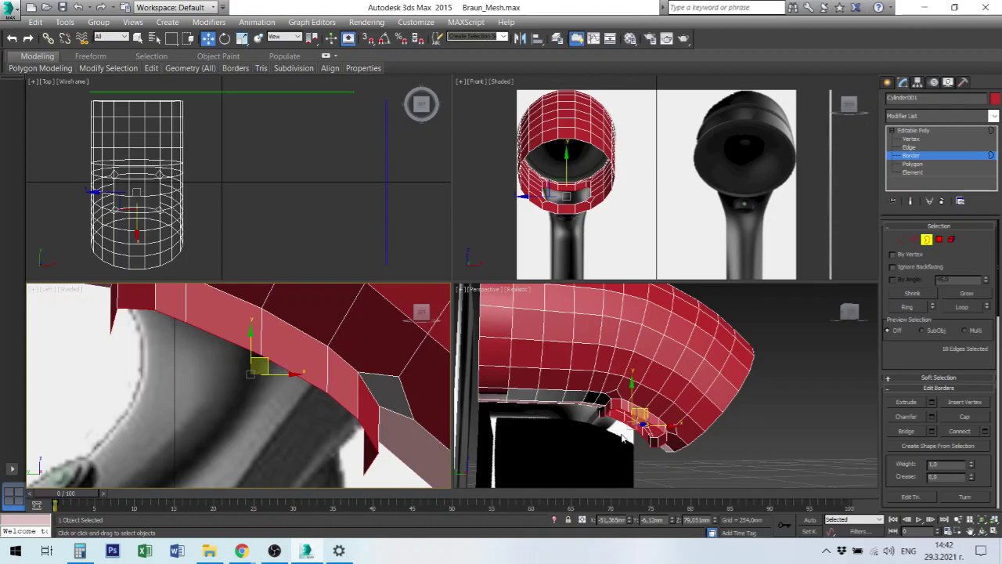
pyautogui.moveTo(752, 449)
pyautogui.keyDown('alt'); pyautogui.mouseDown(button='middle')
pyautogui.moveTo(703, 430)
pyautogui.moveTo(728, 440)
pyautogui.moveTo(720, 454)
pyautogui.mouseUp(button='middle'); pyautogui.keyUp('alt')
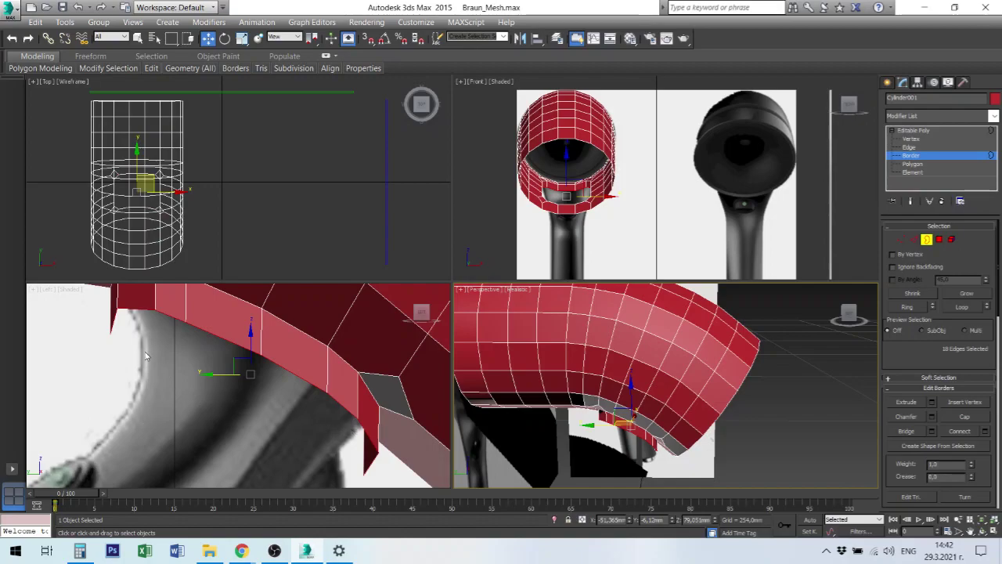
# - In the side view, scale the bottom border to 80% on X, shift it sideways, and tilt it about 5 degrees
pyautogui.click(288, 371)
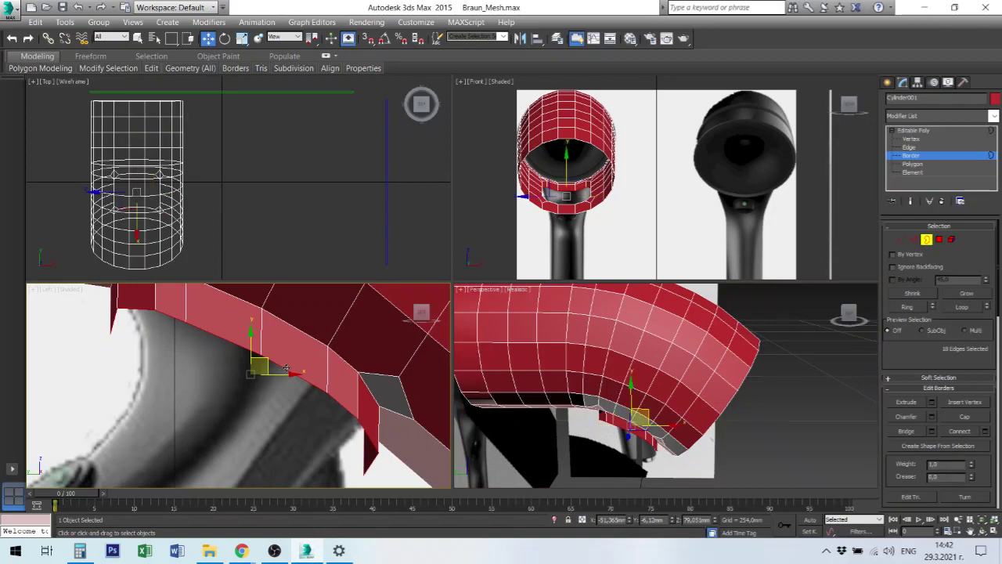
pyautogui.rightClick(286, 370)
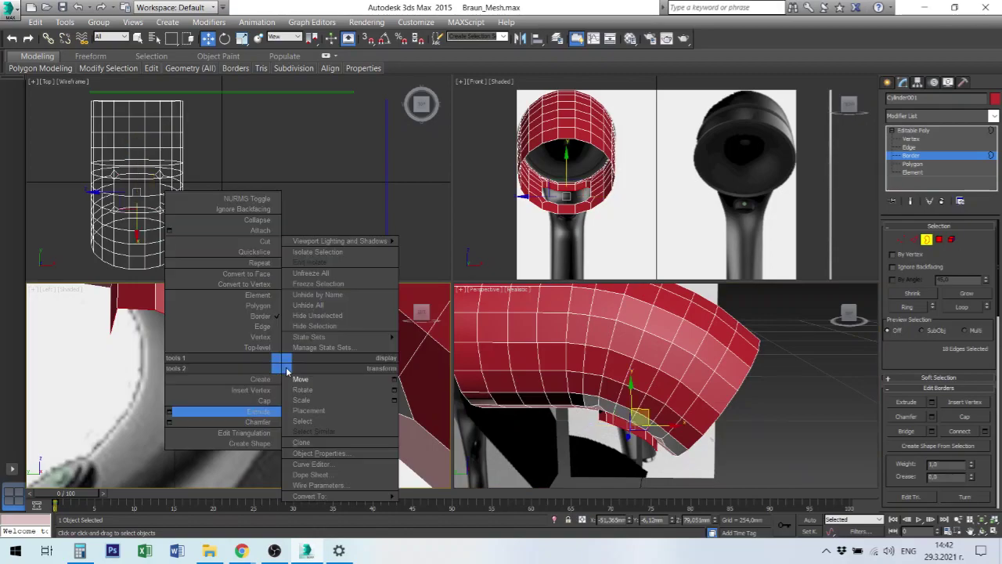
pyautogui.click(323, 400)
pyautogui.moveTo(301, 376); pyautogui.dragTo(294, 375)
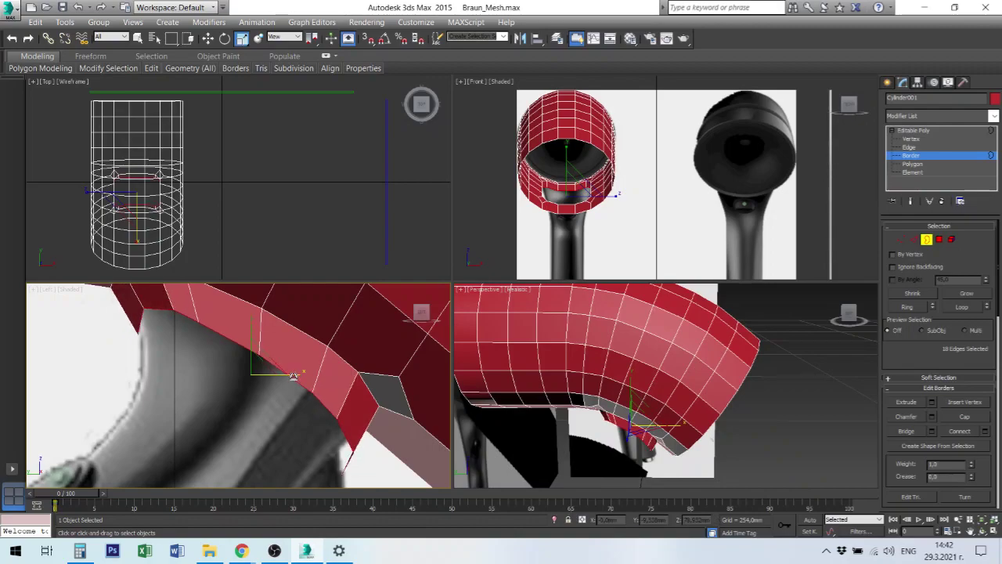
pyautogui.rightClick(293, 375)
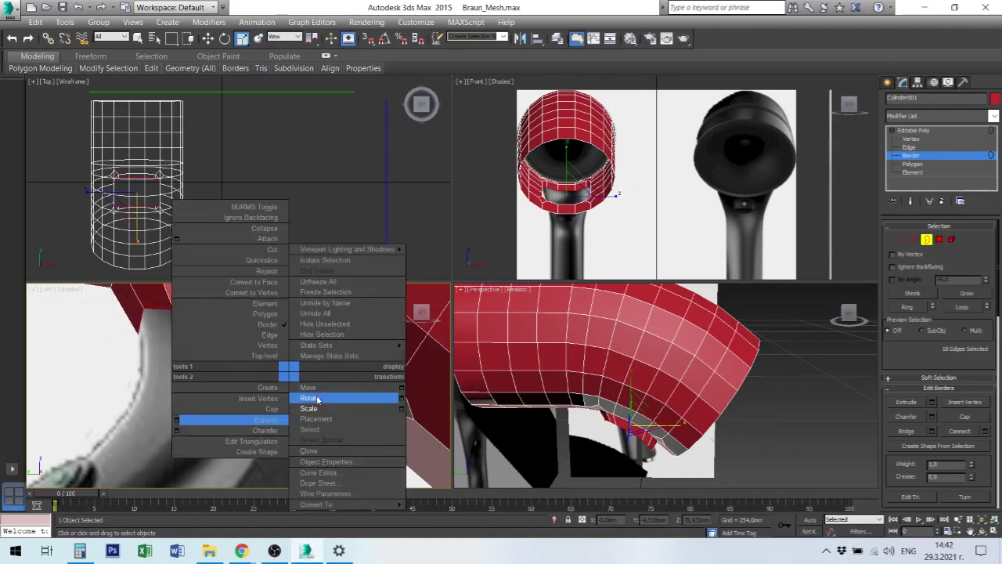
pyautogui.click(313, 388)
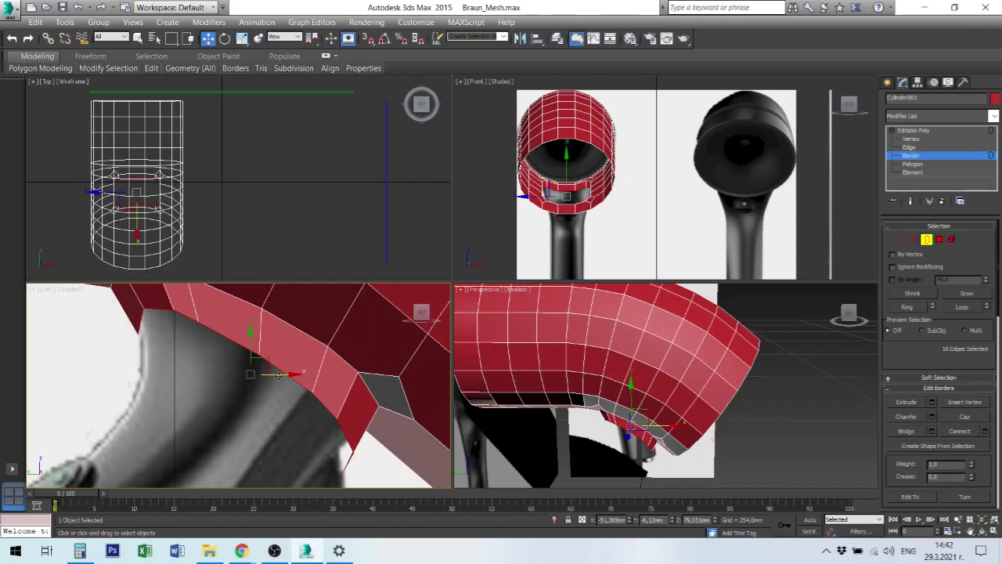
pyautogui.moveTo(278, 375); pyautogui.dragTo(271, 373)
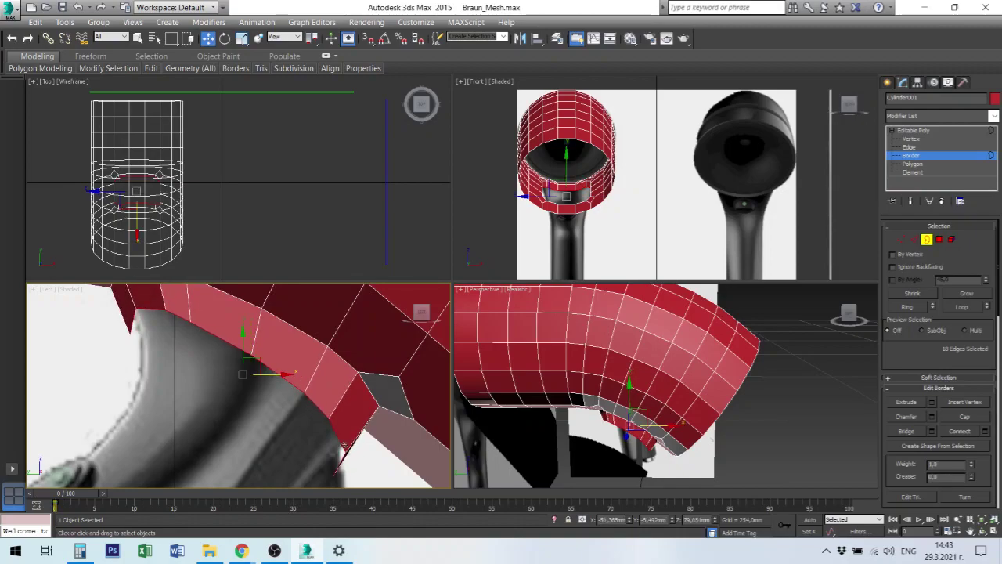
pyautogui.rightClick(312, 403)
pyautogui.click(340, 427)
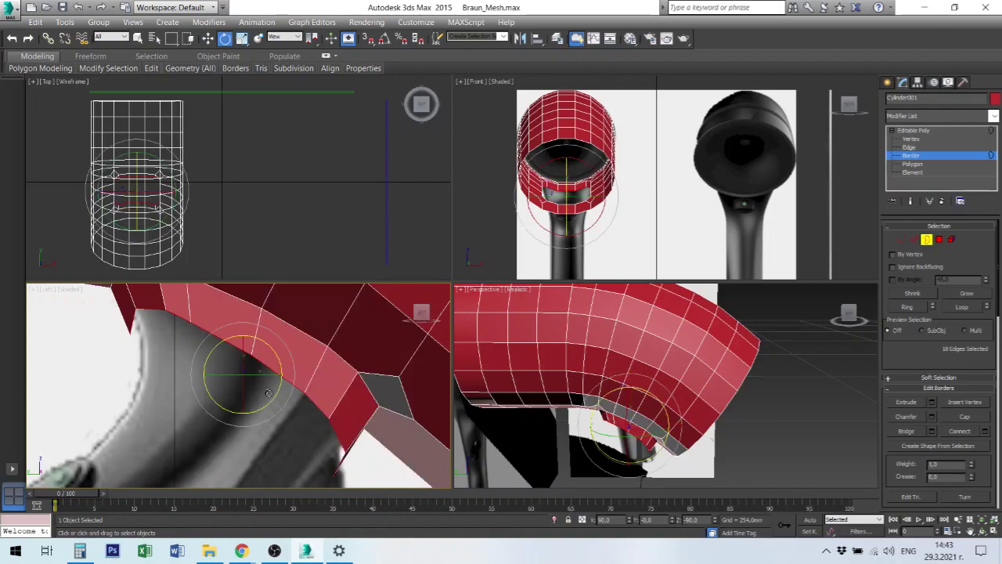
pyautogui.moveTo(273, 398); pyautogui.dragTo(286, 393)
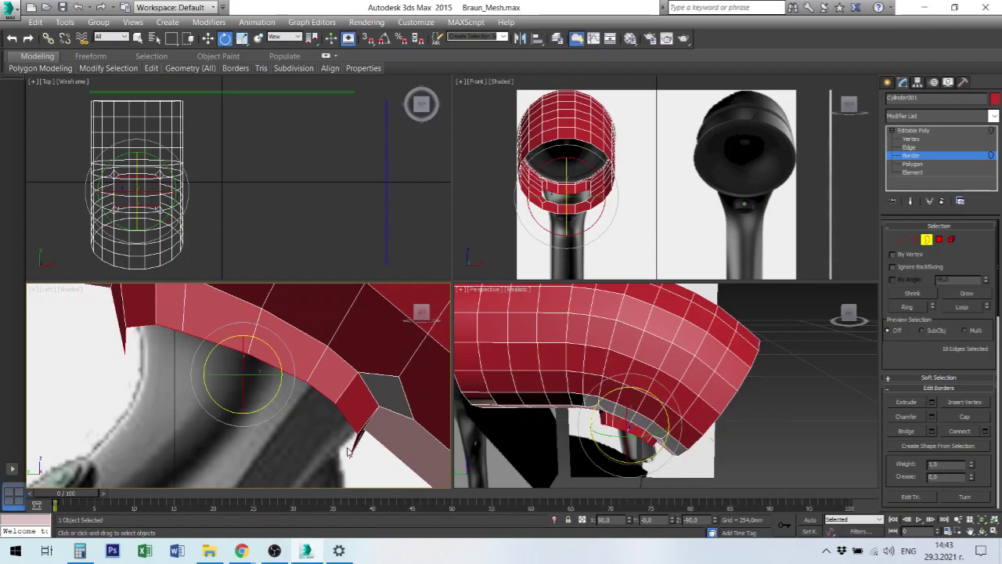
# - Nudge the border, shrink it slightly, reposition it, and maximize the Left viewport
pyautogui.rightClick(252, 378)
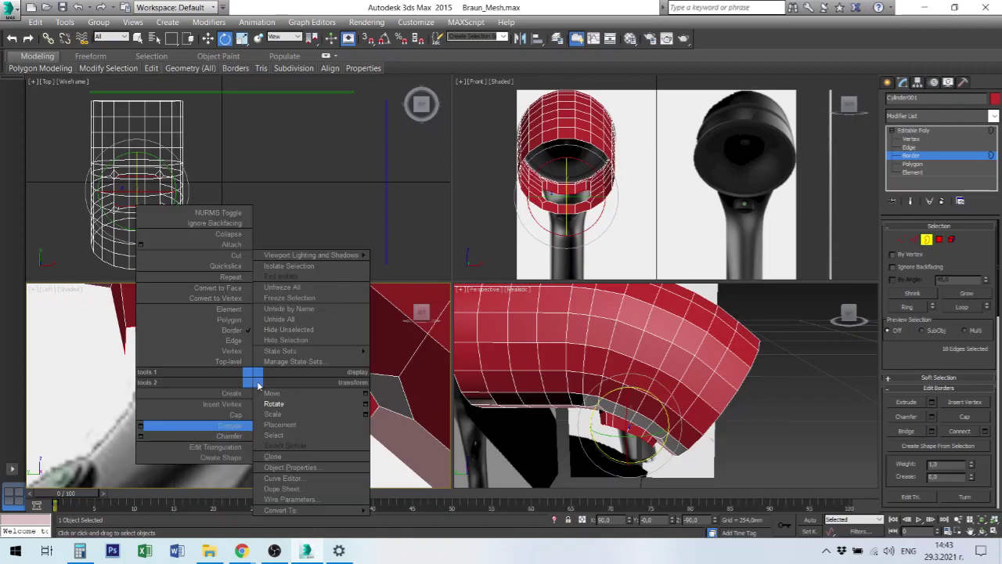
pyautogui.click(274, 394)
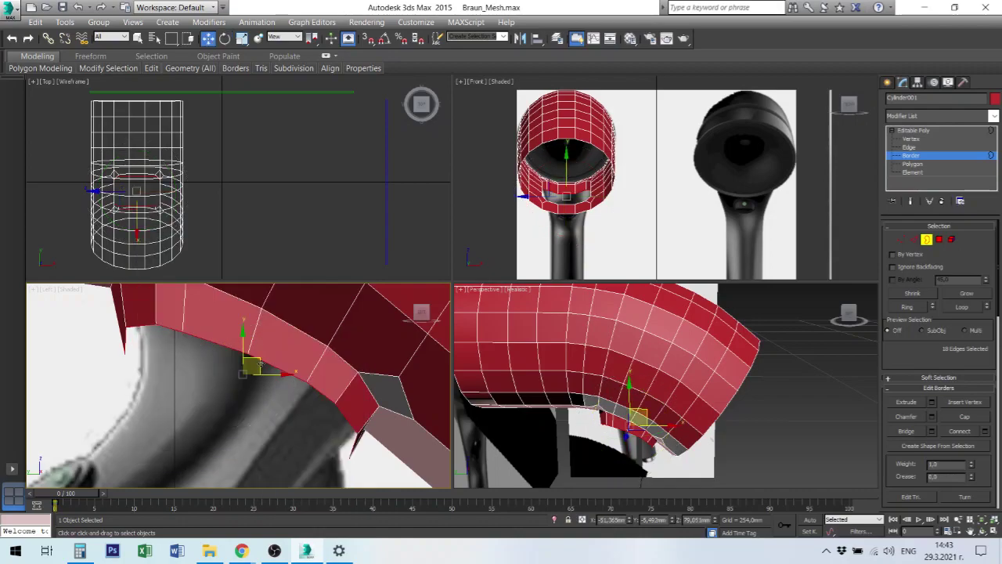
pyautogui.moveTo(263, 365); pyautogui.dragTo(264, 365)
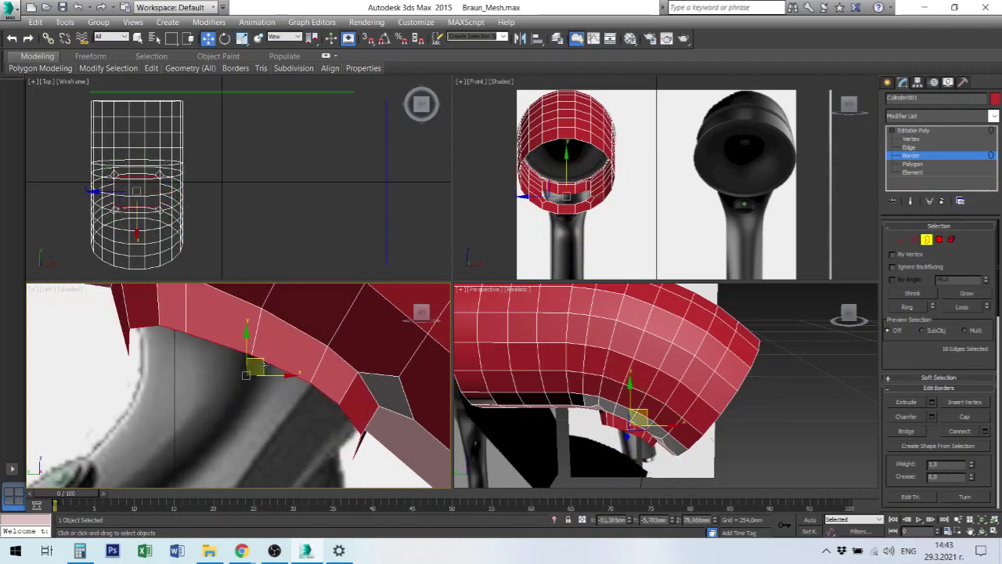
pyautogui.rightClick(262, 361)
pyautogui.click(284, 398)
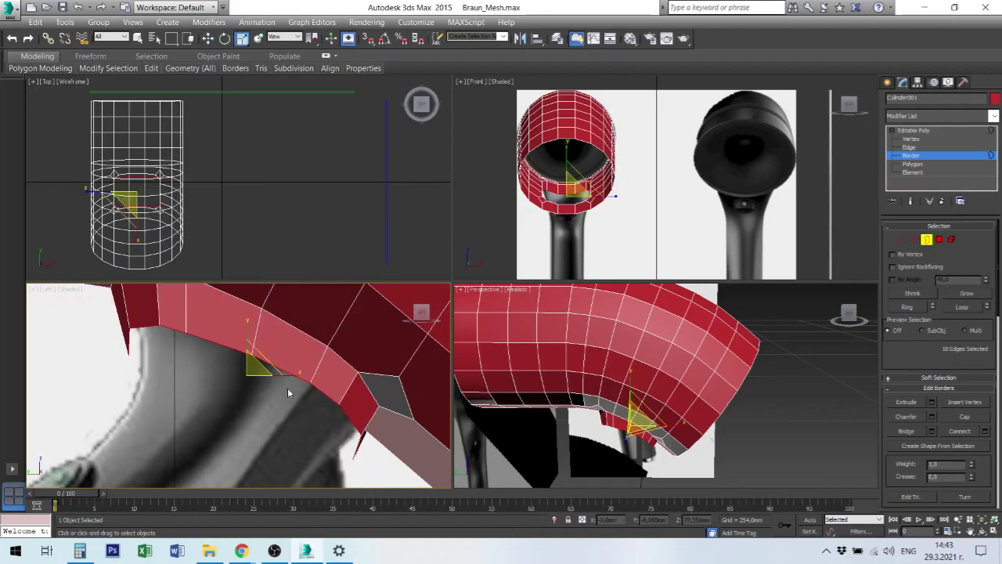
pyautogui.moveTo(287, 374); pyautogui.dragTo(282, 373)
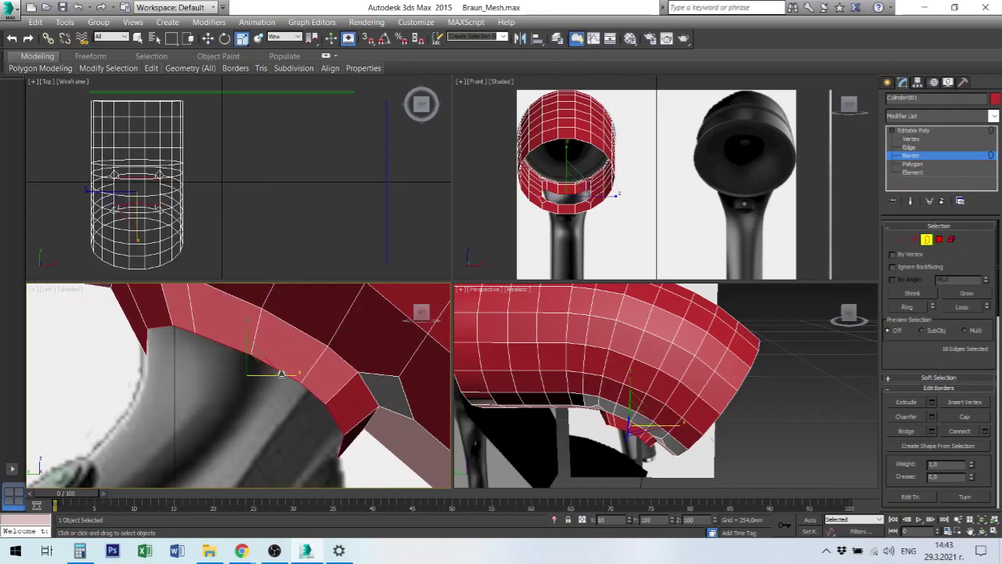
pyautogui.press('w')
pyautogui.moveTo(291, 375); pyautogui.dragTo(293, 377)
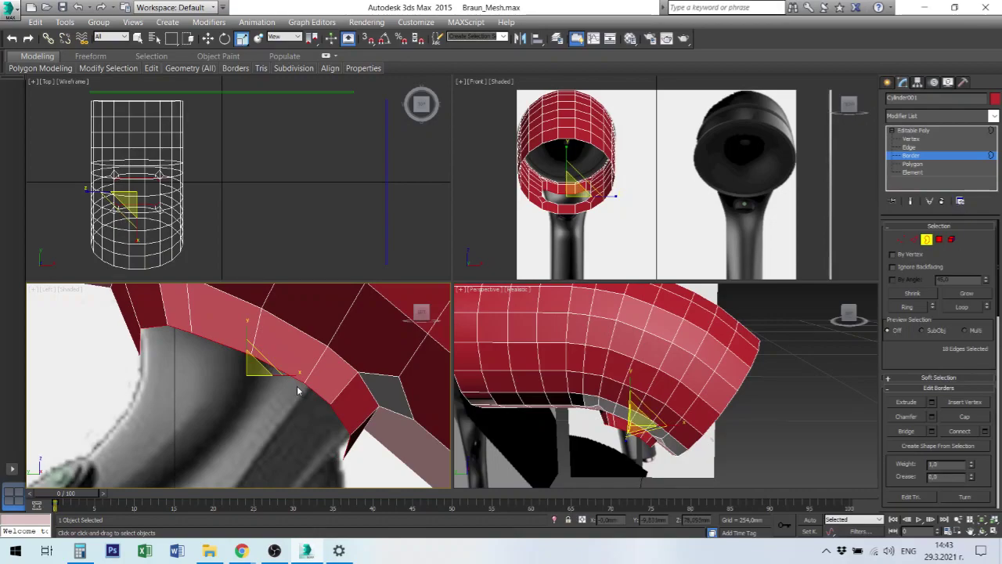
pyautogui.hotkey('alt', 'w')
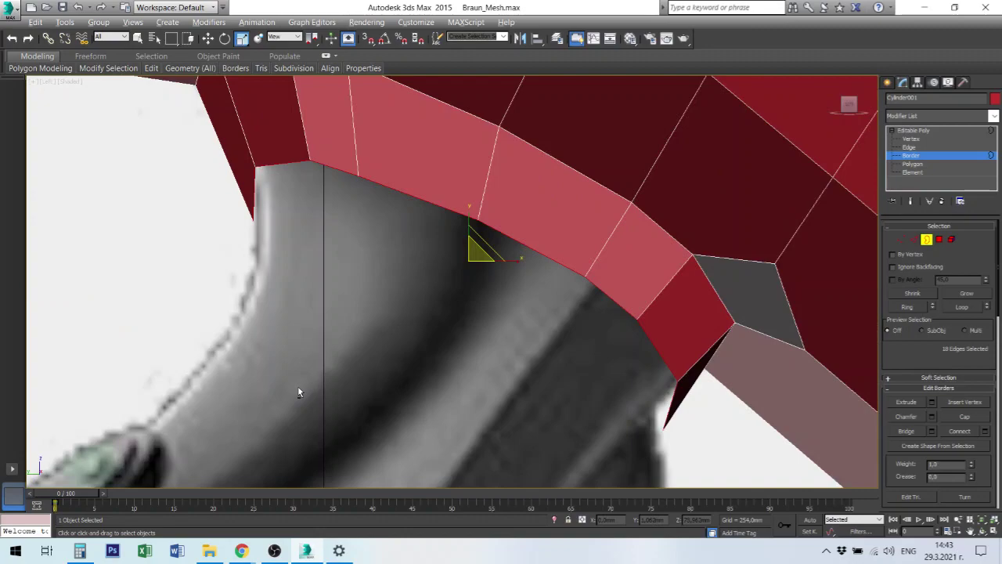
# - Zoom in, nudge the border slightly left, and shrink it to about 69 percent
pyautogui.scroll(-2, 297, 386)
pyautogui.scroll(-2, 308, 386)
pyautogui.scroll(-1, 308, 386)
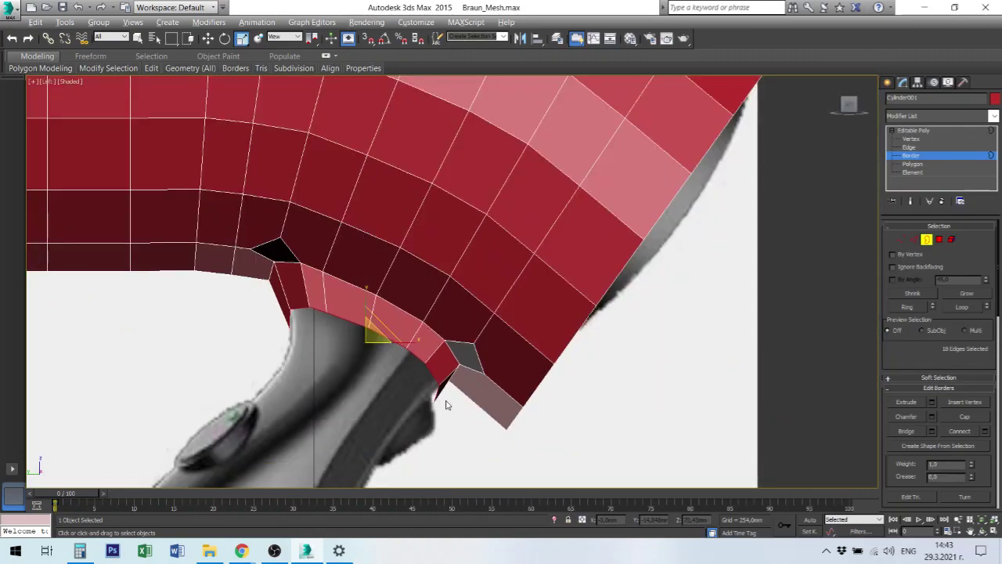
pyautogui.rightClick(401, 344)
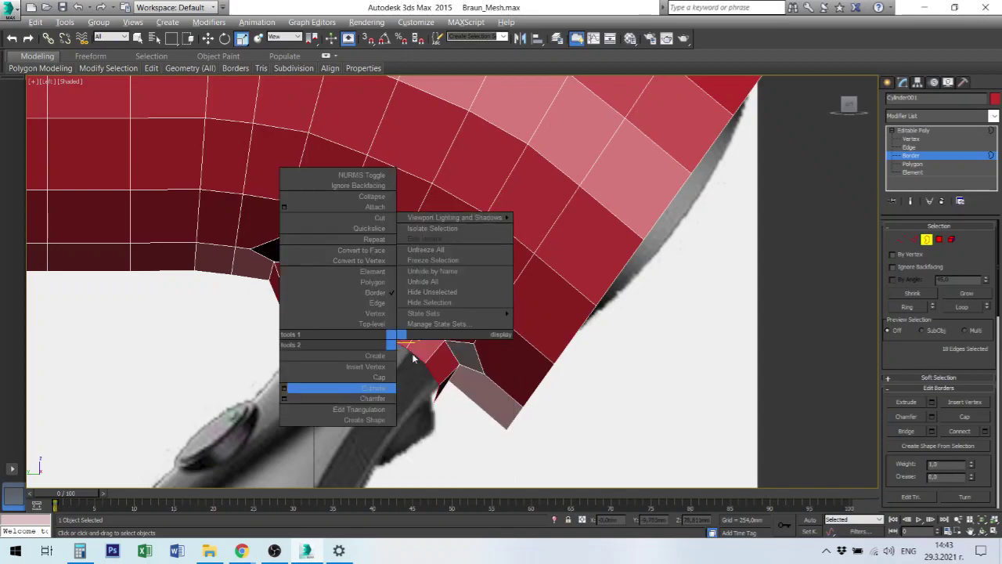
pyautogui.click(340, 384)
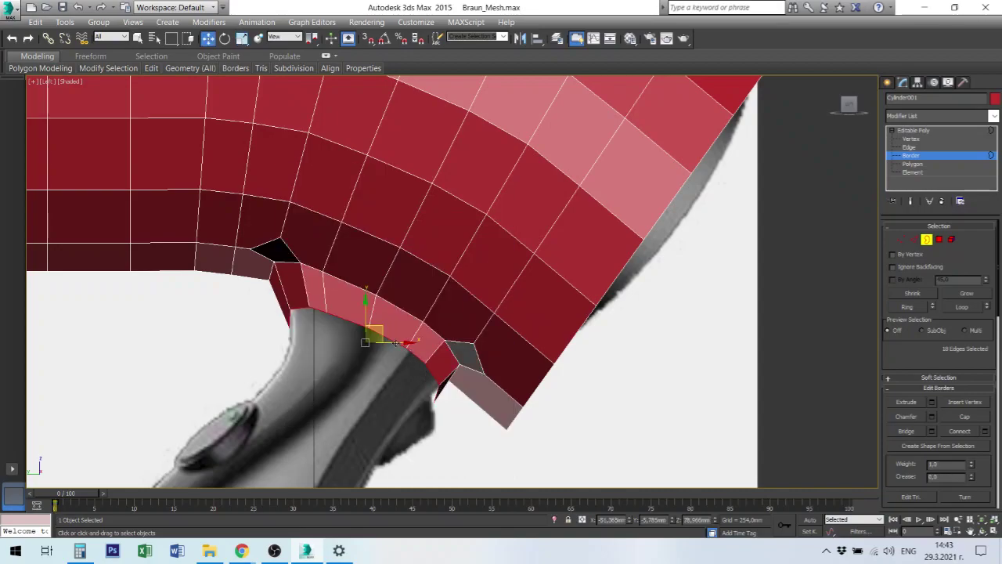
pyautogui.moveTo(389, 342); pyautogui.dragTo(388, 341)
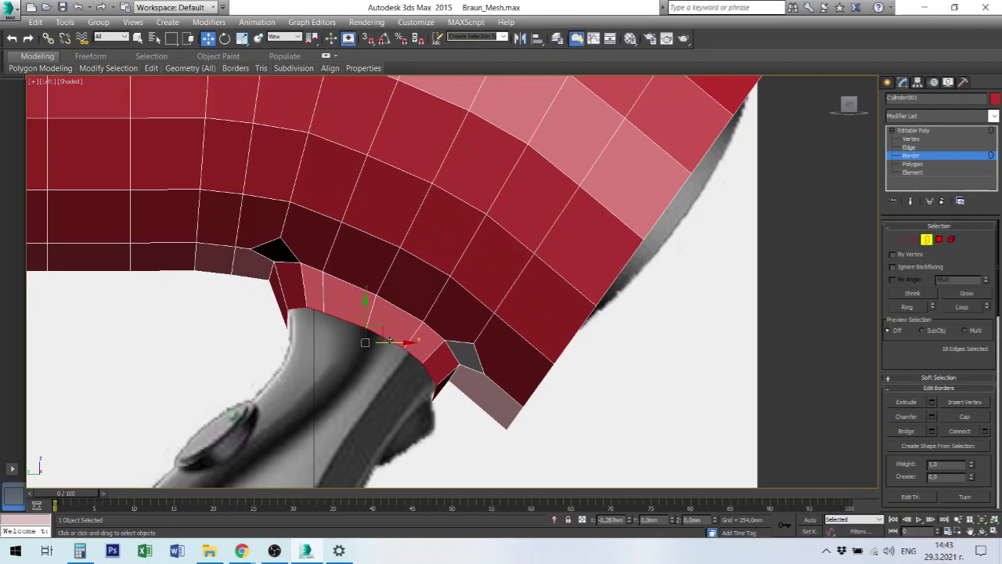
pyautogui.rightClick(386, 342)
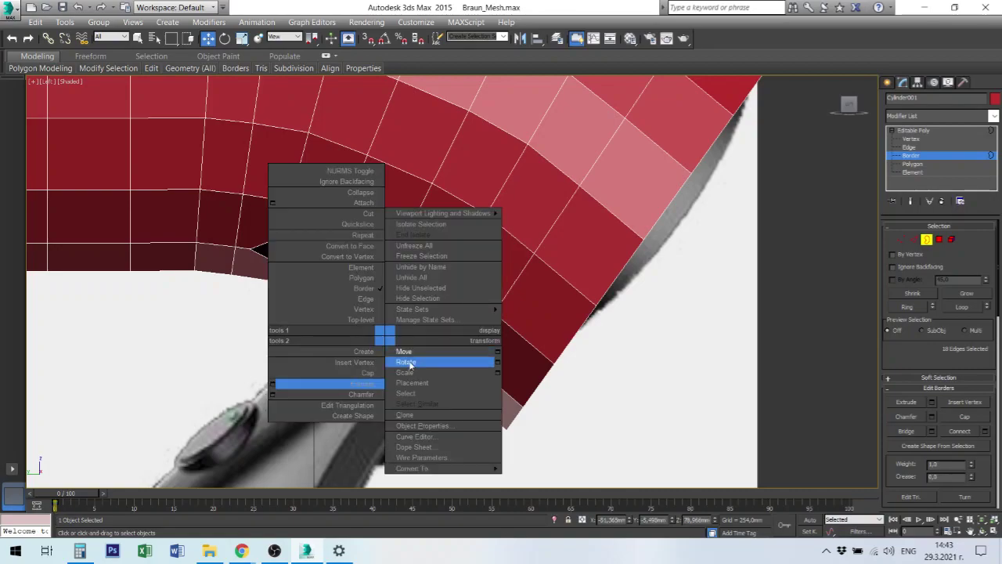
pyautogui.click(411, 372)
pyautogui.moveTo(408, 344); pyautogui.dragTo(407, 340)
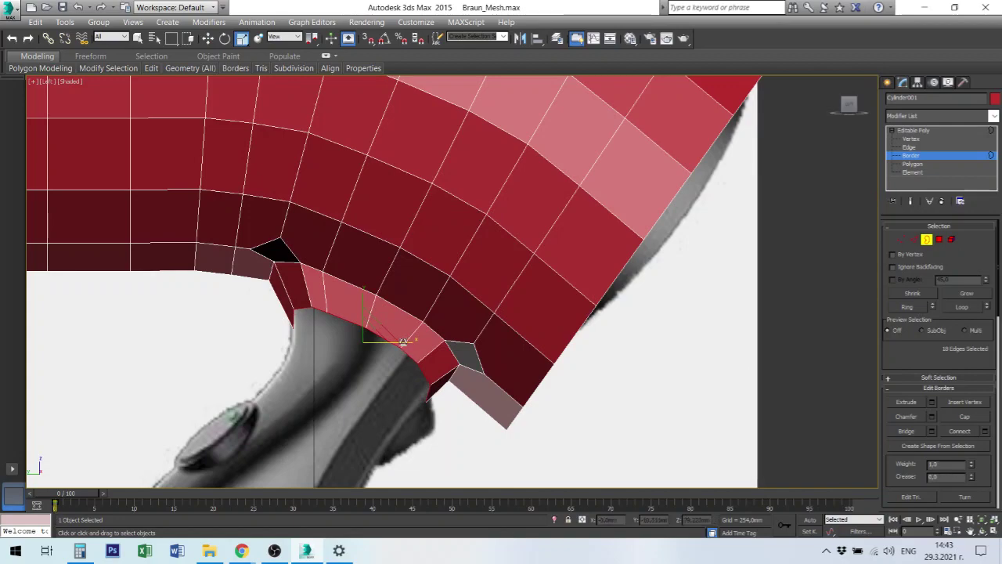
# - Pull two new rings of faces down toward the handle, shrinking the border between them, then restore four viewports
pyautogui.rightClick(401, 342)
pyautogui.click(420, 356)
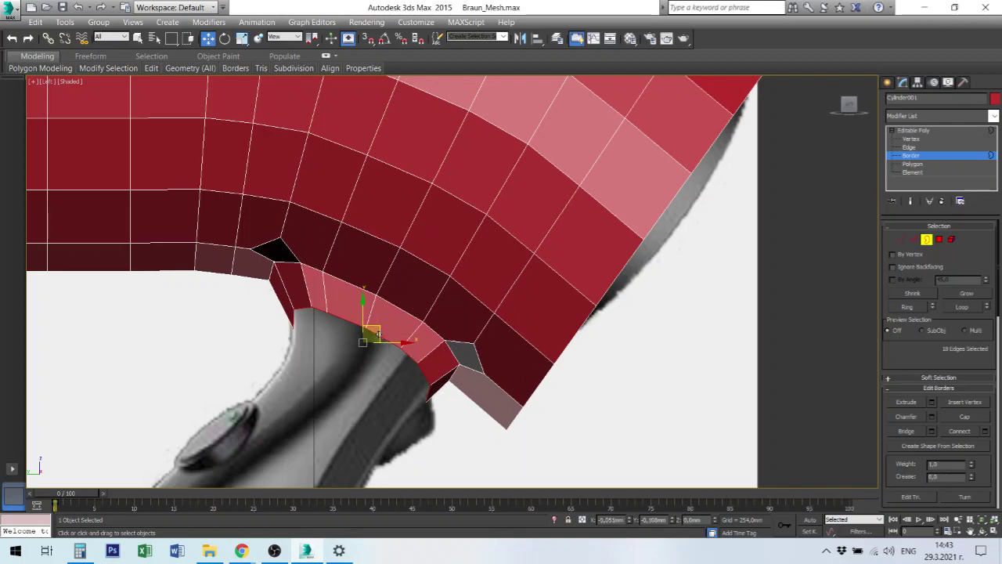
pyautogui.moveTo(377, 338); pyautogui.dragTo(369, 359)
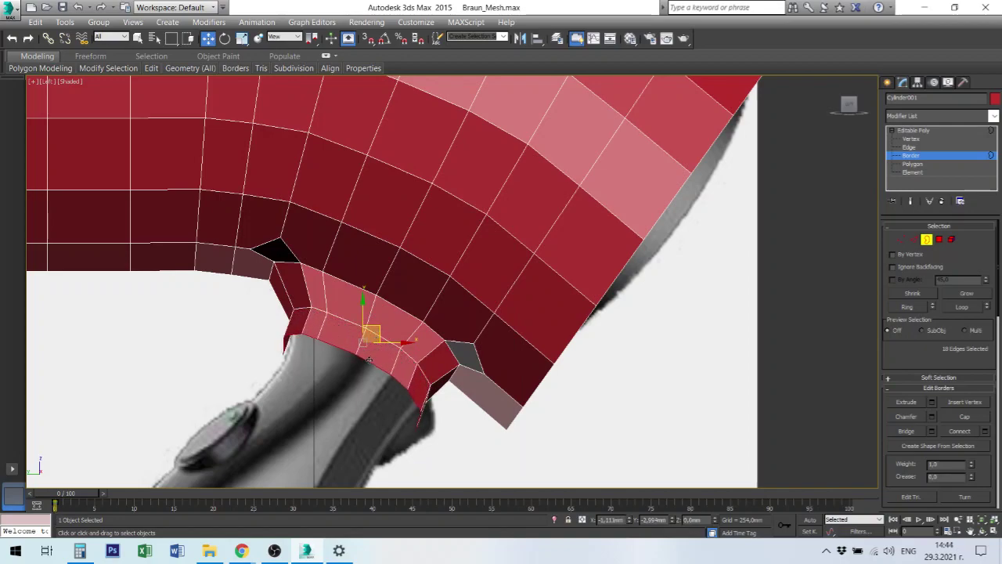
pyautogui.moveTo(369, 359); pyautogui.dragTo(363, 360)
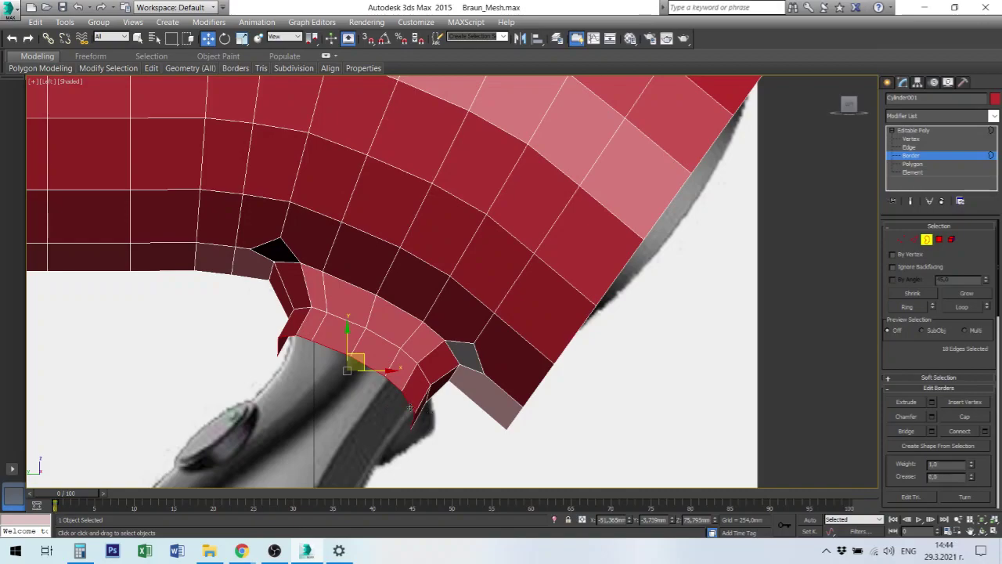
pyautogui.rightClick(403, 392)
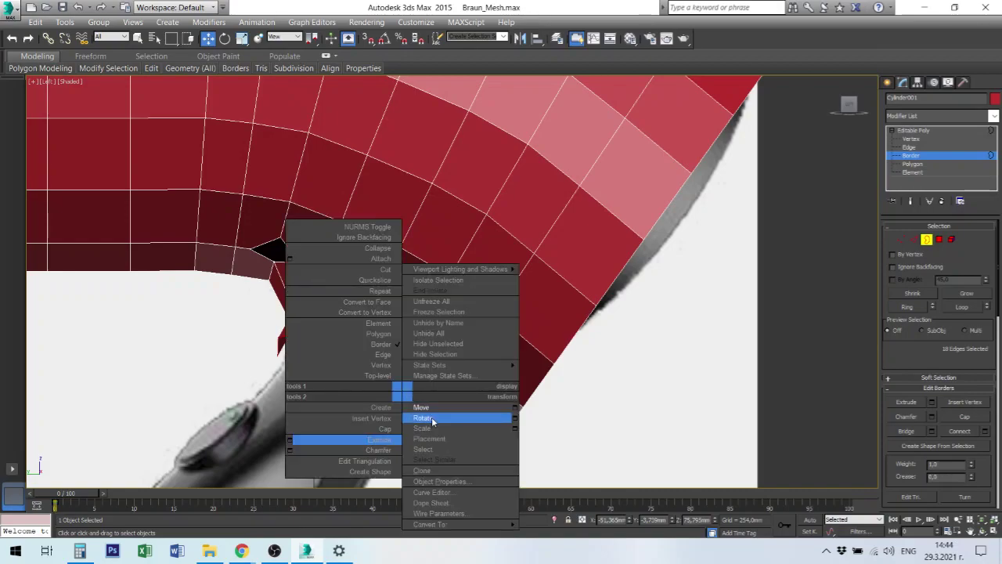
pyautogui.click(433, 419)
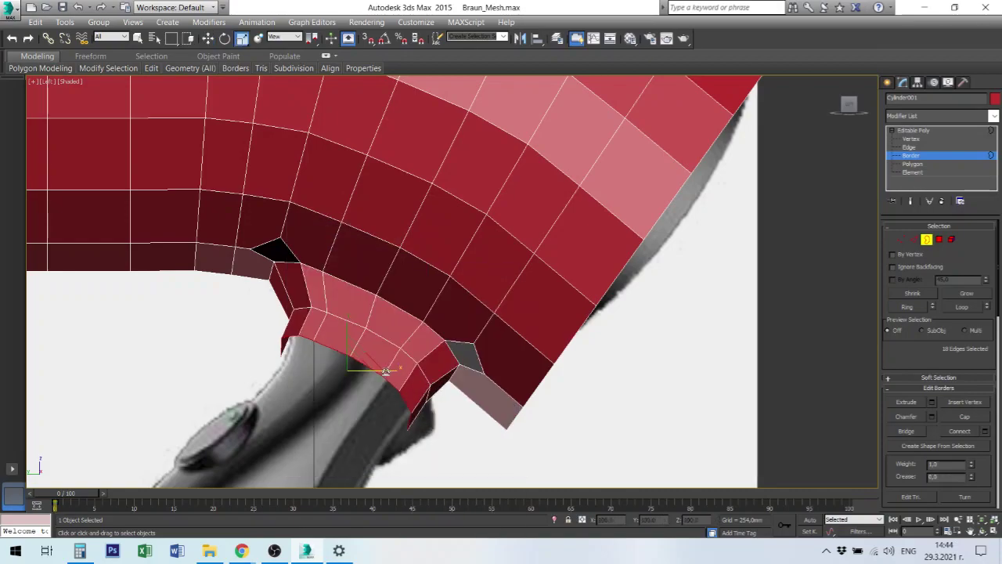
pyautogui.moveTo(386, 370); pyautogui.dragTo(384, 370)
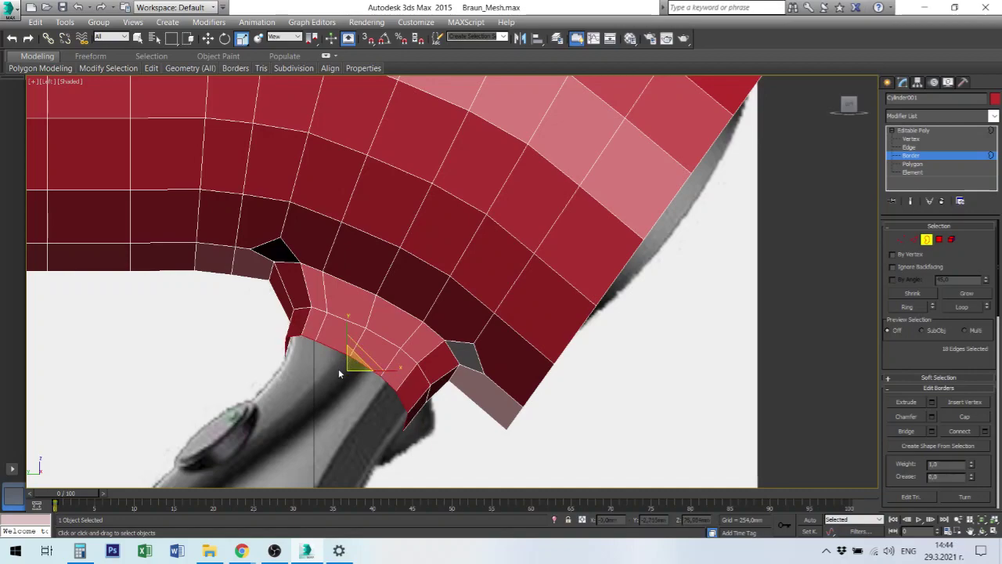
pyautogui.rightClick(367, 367)
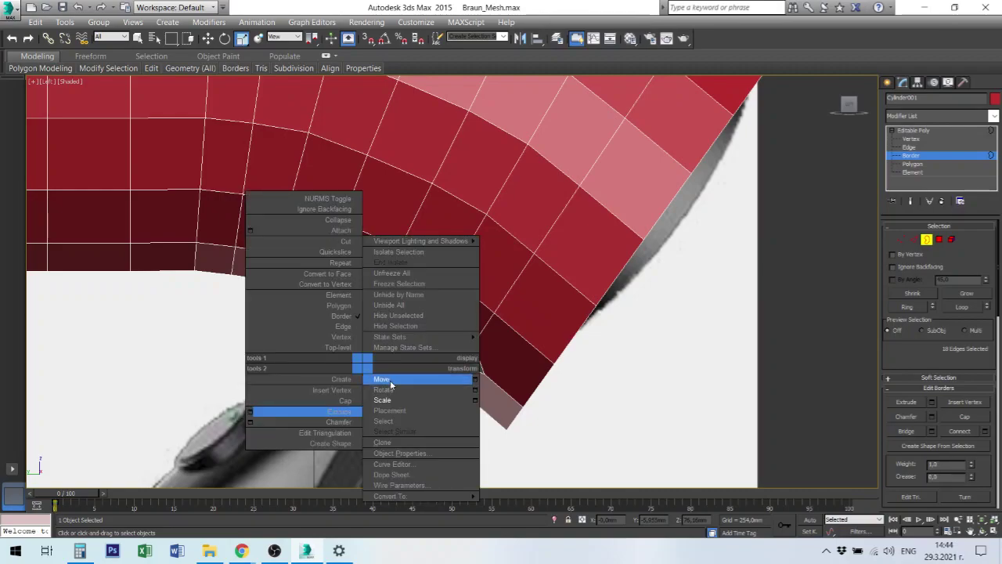
pyautogui.click(384, 377)
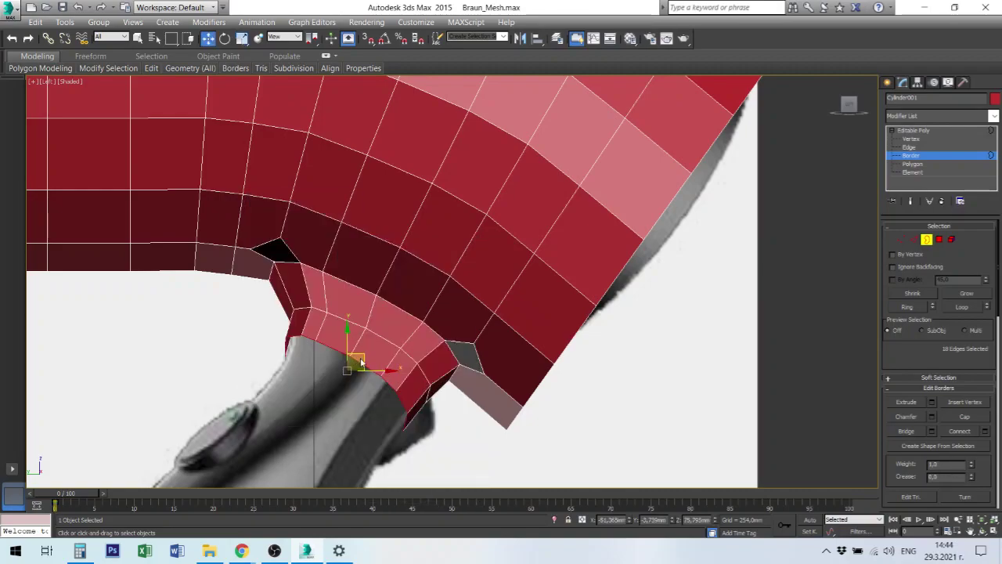
pyautogui.keyDown('shift'); pyautogui.moveTo(356, 361); pyautogui.dragTo(345, 384); pyautogui.keyUp('shift')
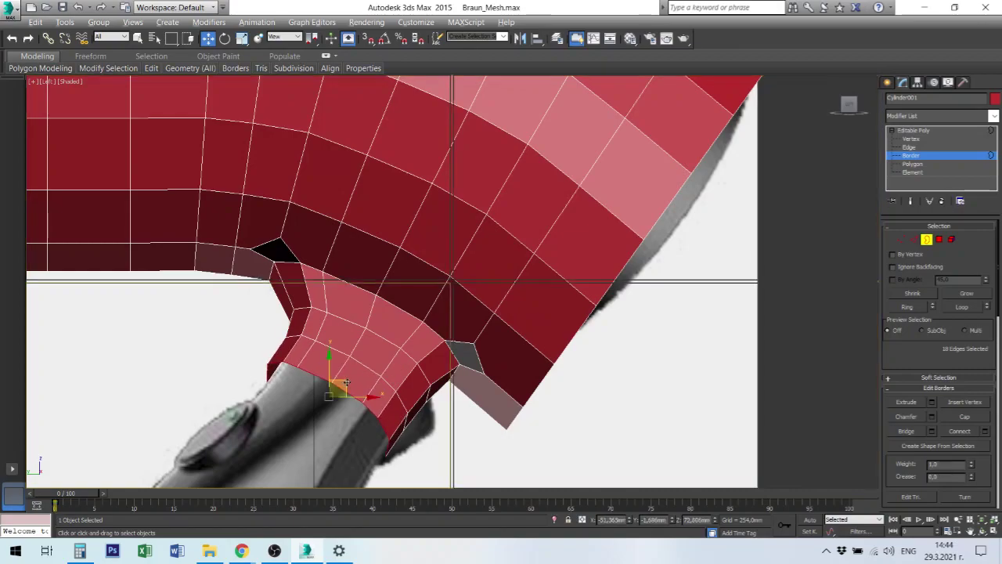
pyautogui.hotkey('alt', 'w')
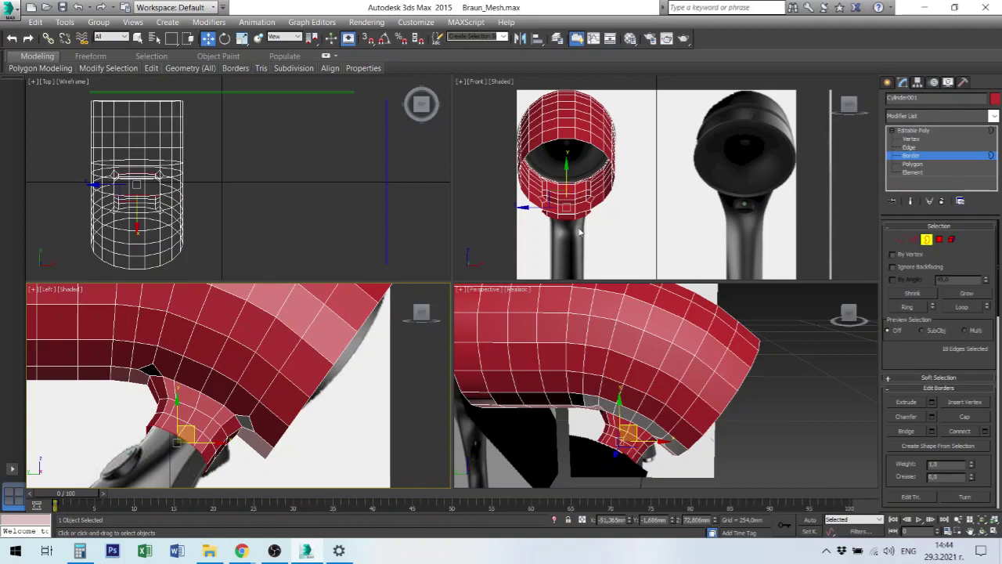
# - Zoom and activate the Front viewport, choose uniform Scale, and go to Edge sub-object level
pyautogui.scroll(2, 581, 229)
pyautogui.scroll(2, 583, 228)
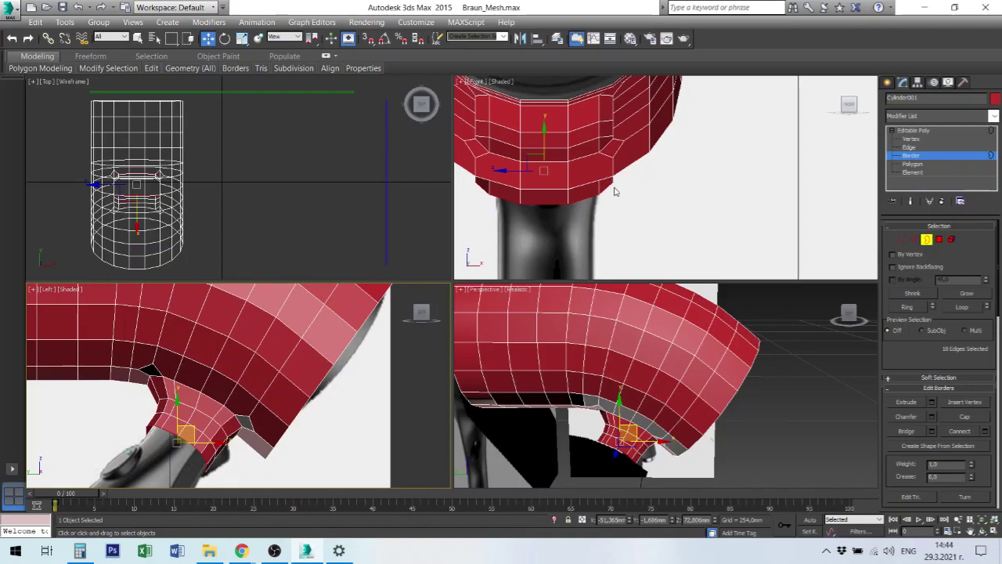
pyautogui.rightClick(607, 189)
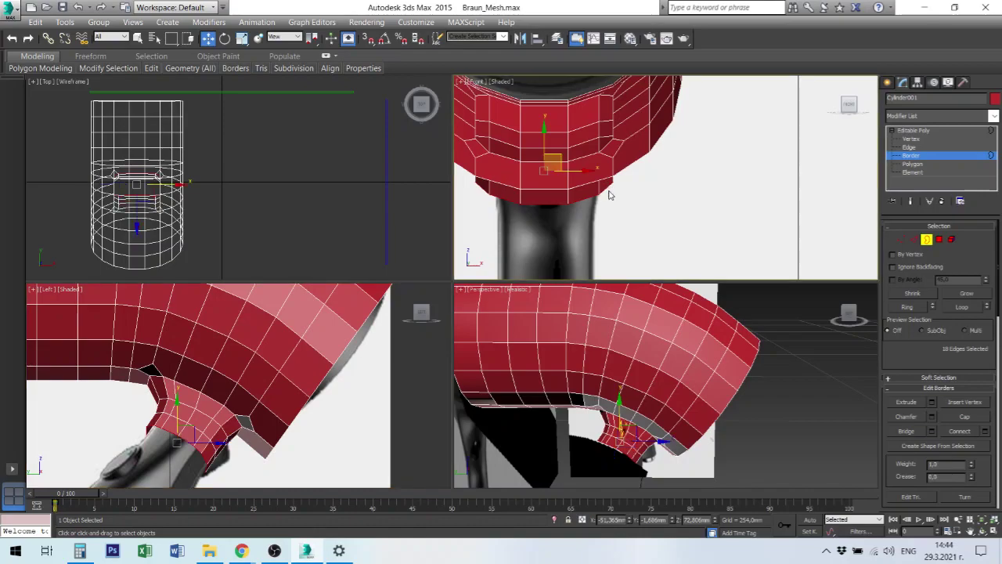
pyautogui.rightClick(605, 191)
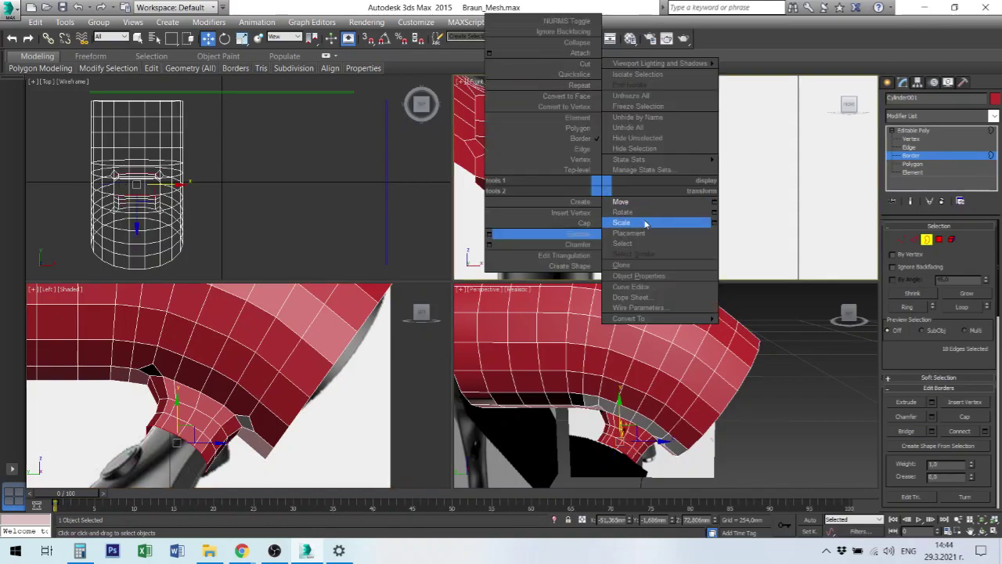
pyautogui.click(645, 224)
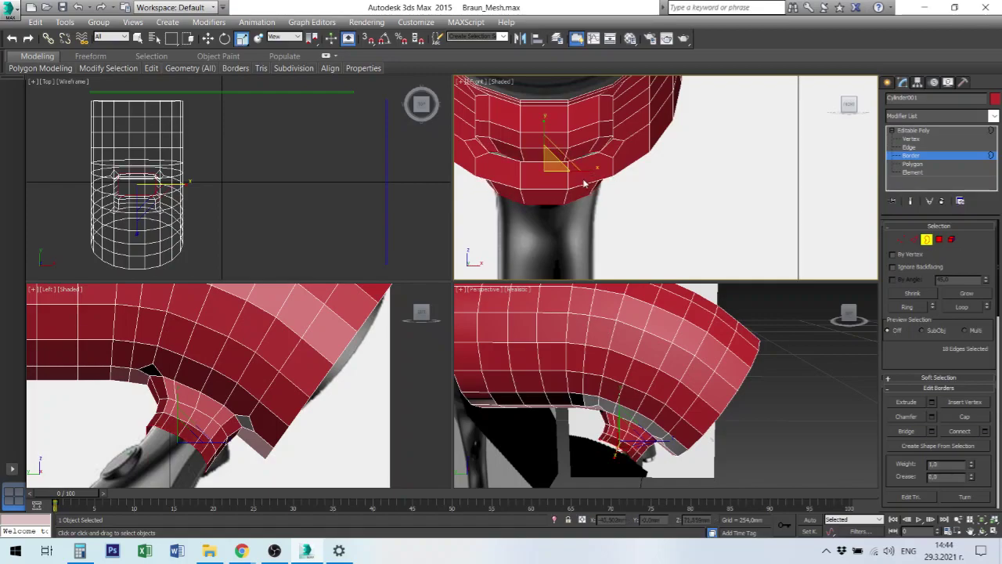
pyautogui.click(909, 147)
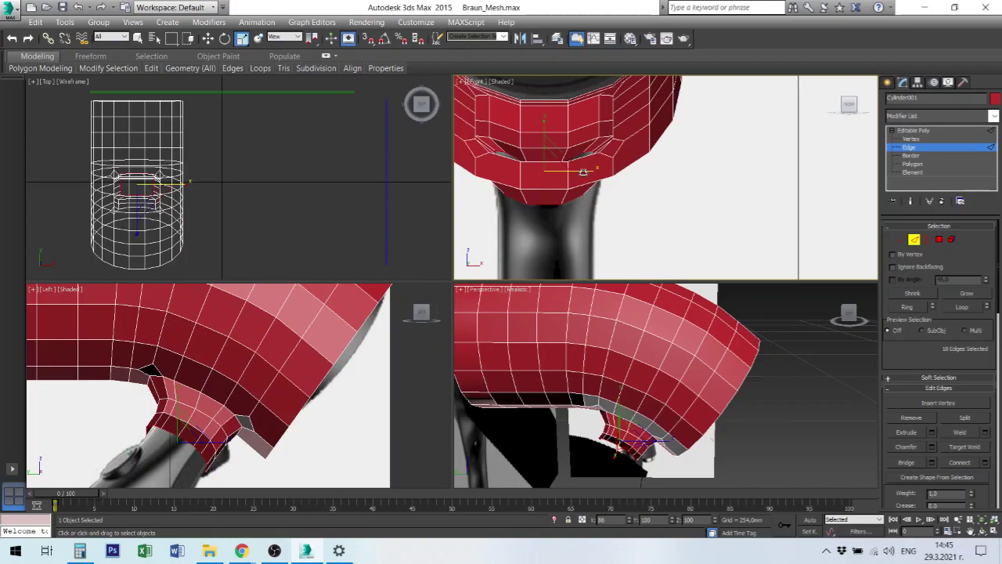
# - Select the edge ring at the handle top and scale it to 94% on X in the Front view
pyautogui.click(552, 159)
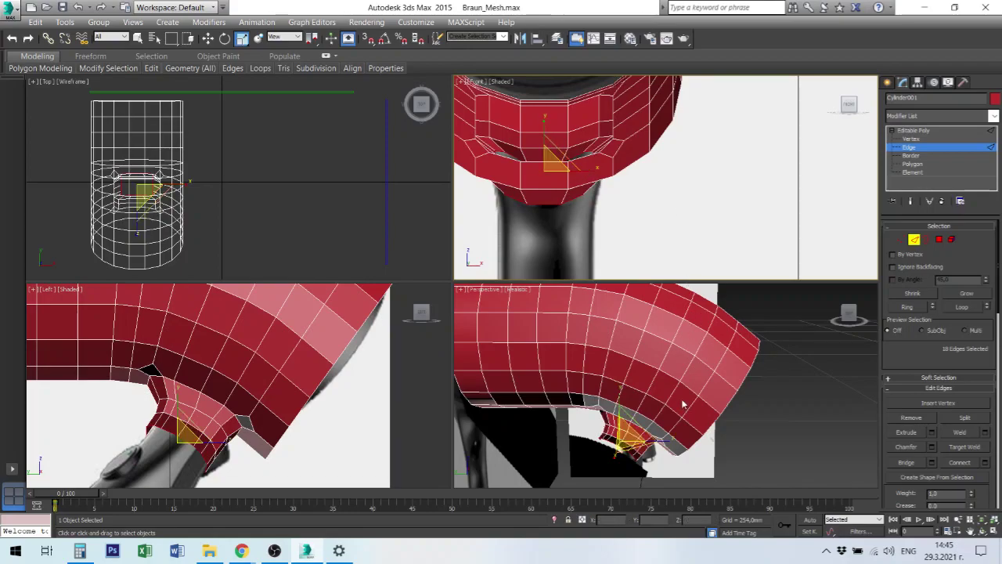
pyautogui.moveTo(686, 406)
pyautogui.keyDown('alt'); pyautogui.mouseDown(button='middle')
pyautogui.moveTo(672, 370)
pyautogui.moveTo(595, 327)
pyautogui.moveTo(569, 339)
pyautogui.moveTo(588, 340)
pyautogui.moveTo(627, 392)
pyautogui.mouseUp(button='middle'); pyautogui.keyUp('alt')
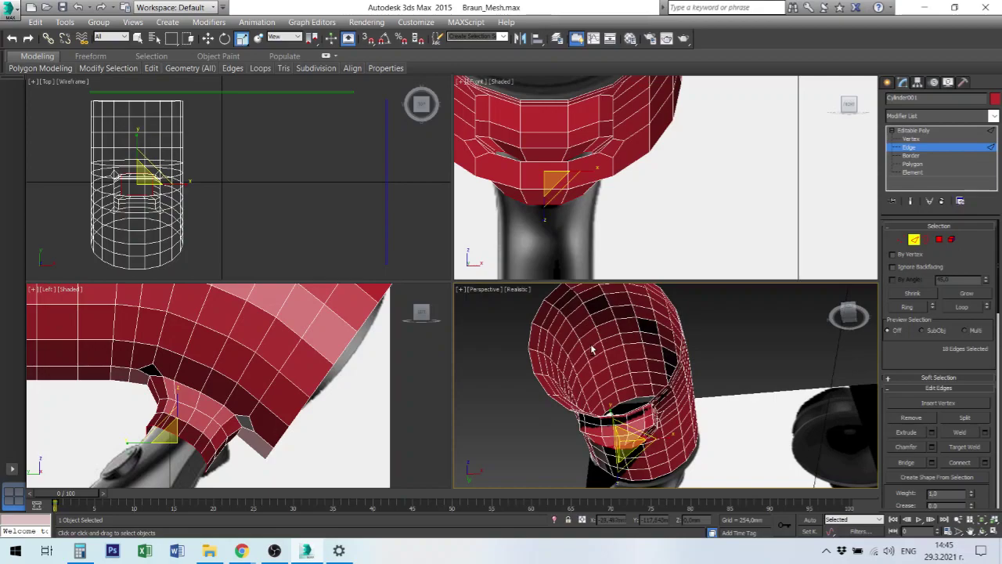
pyautogui.scroll(5, 634, 401)
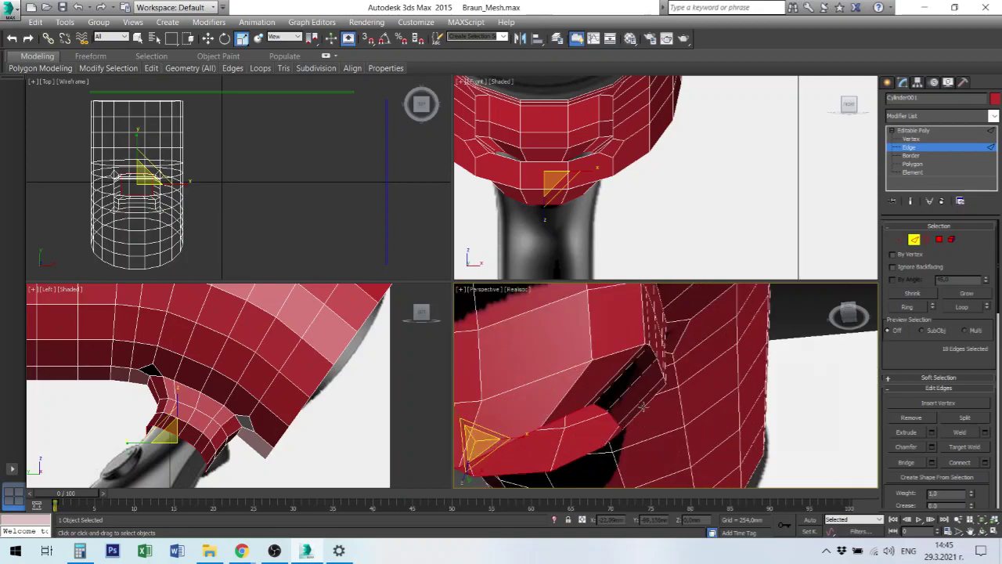
pyautogui.moveTo(574, 435); pyautogui.dragTo(577, 437)
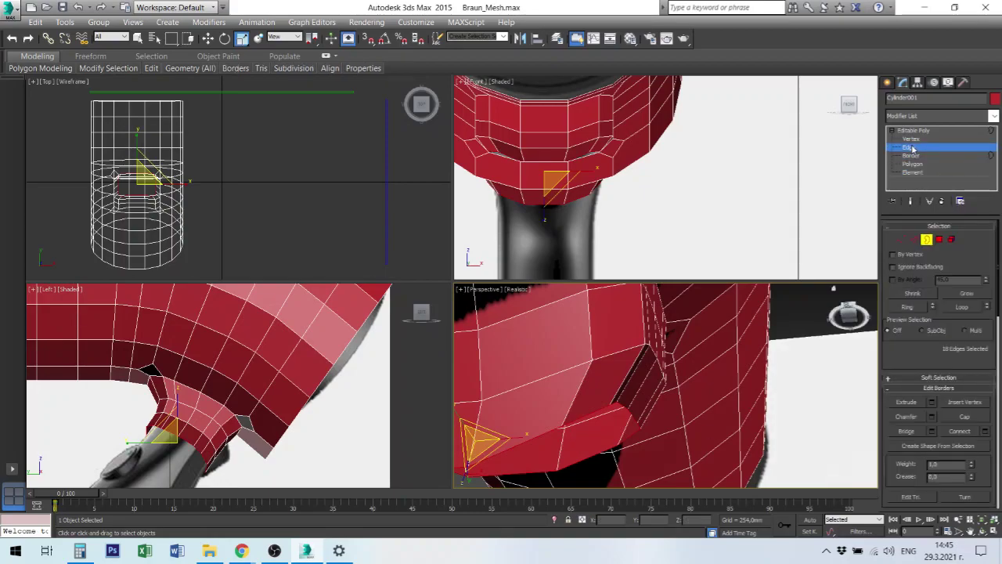
pyautogui.click(624, 352)
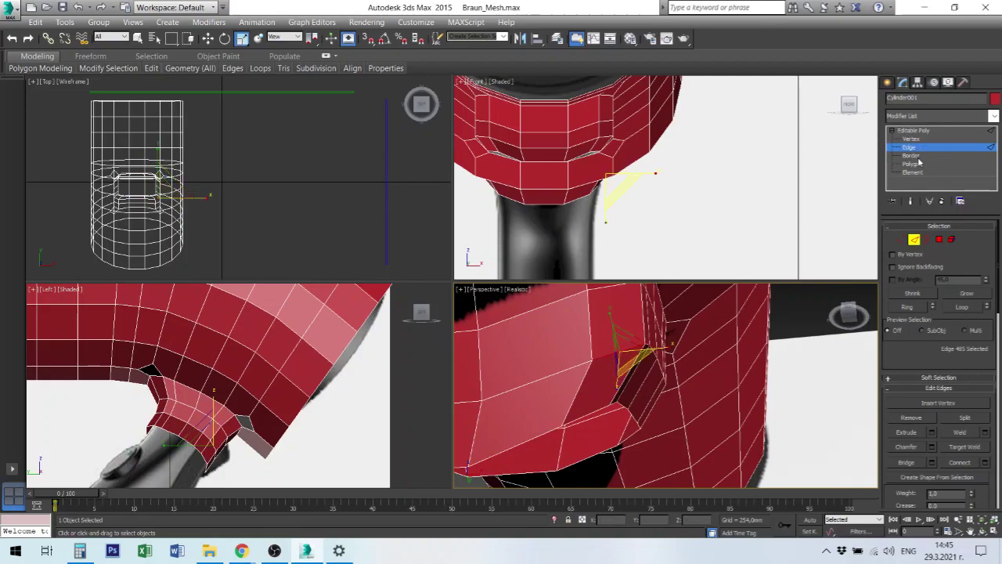
pyautogui.click(975, 311)
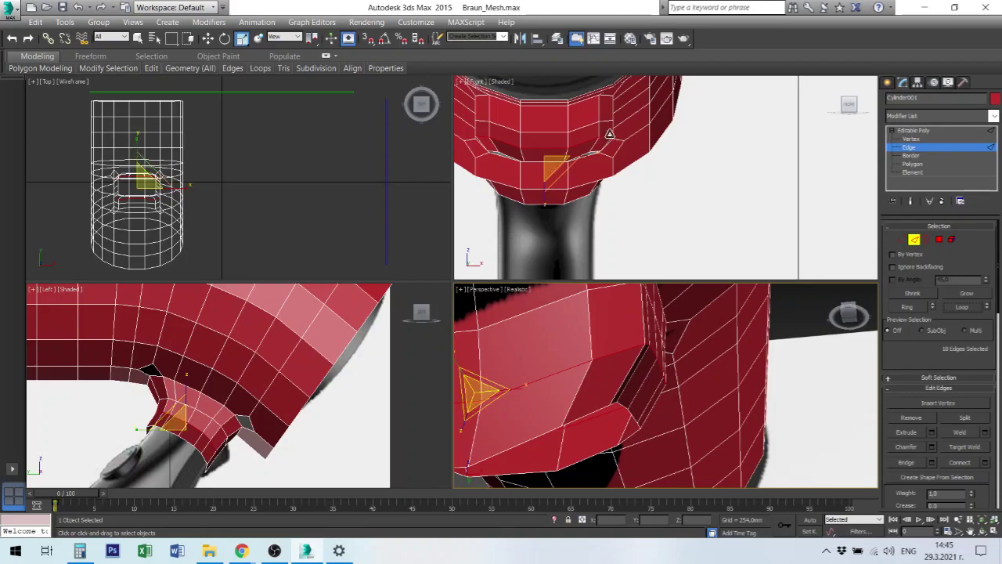
pyautogui.rightClick(589, 157)
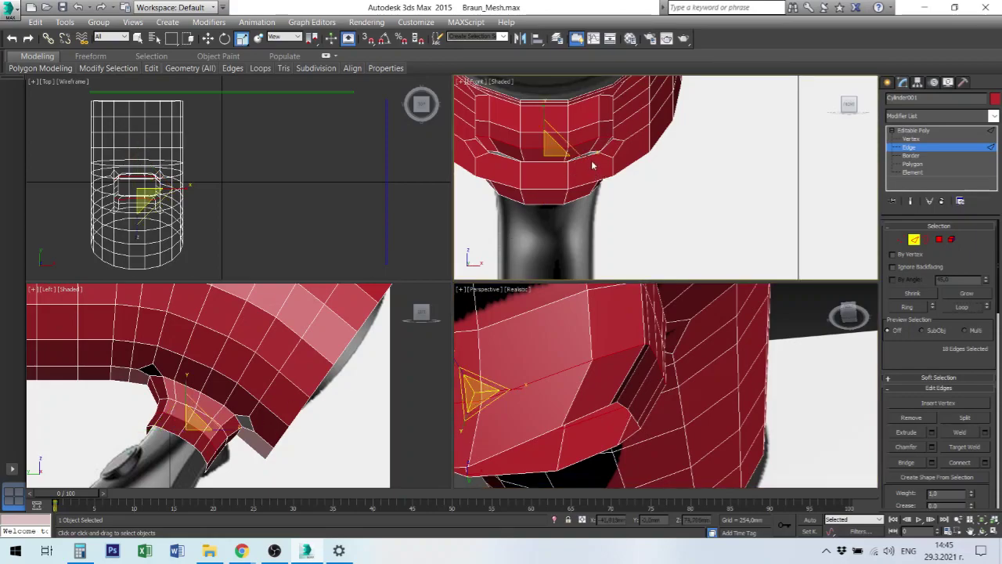
pyautogui.moveTo(586, 155); pyautogui.dragTo(583, 155)
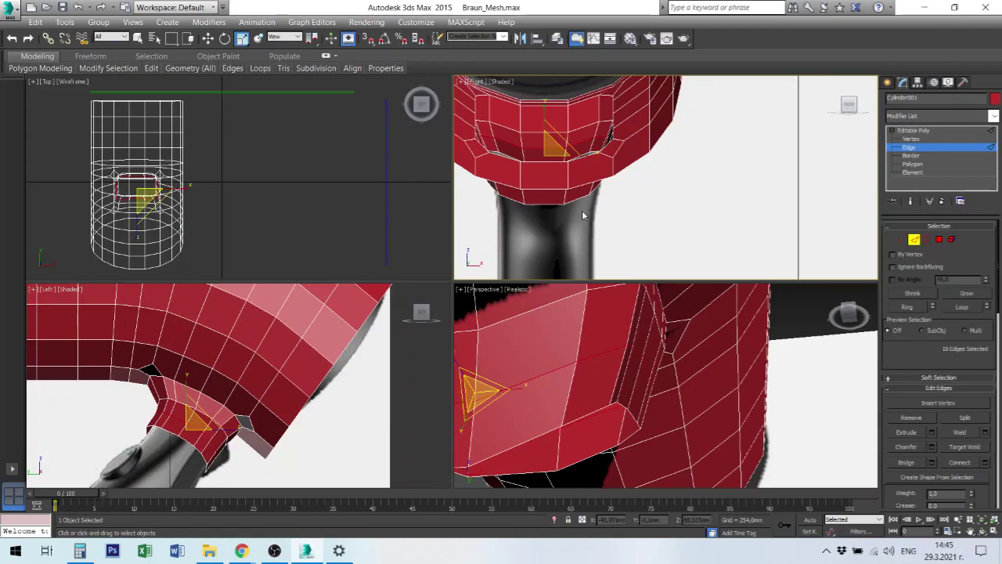
# - Pan the side view, clear the edge selection, and switch to Border sub-object level
pyautogui.moveTo(292, 459); pyautogui.dragTo(289, 385, button='middle')
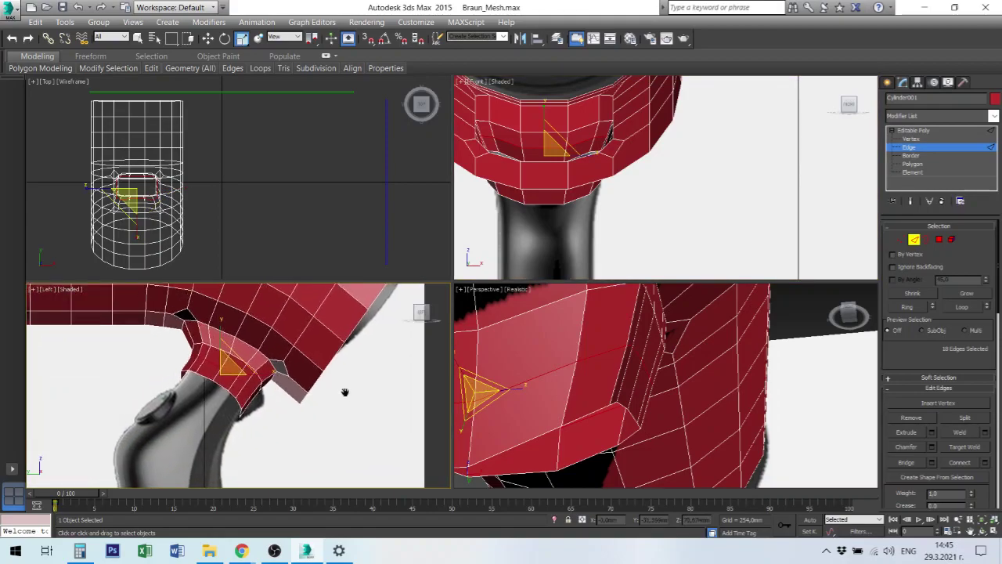
pyautogui.rightClick(266, 345)
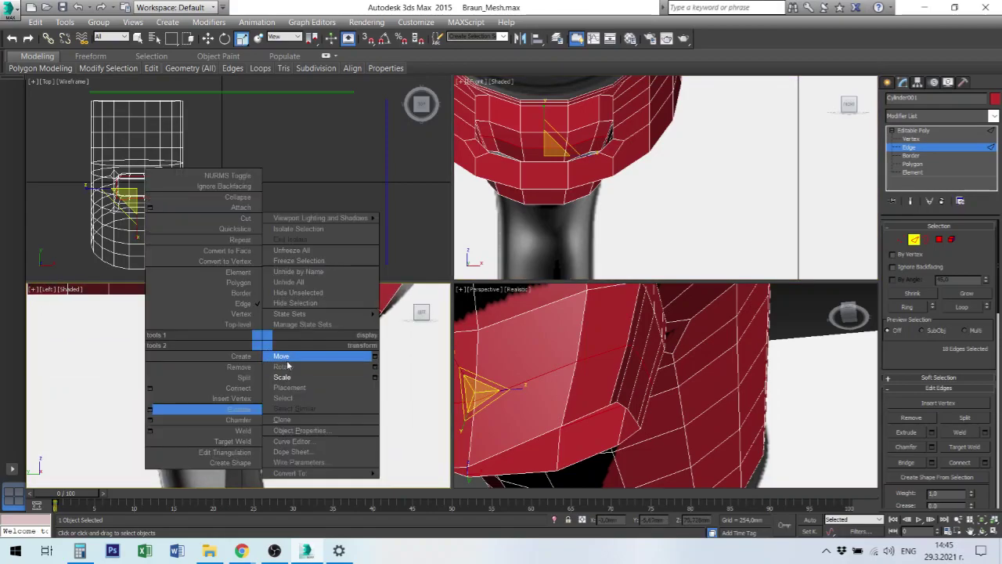
pyautogui.click(284, 354)
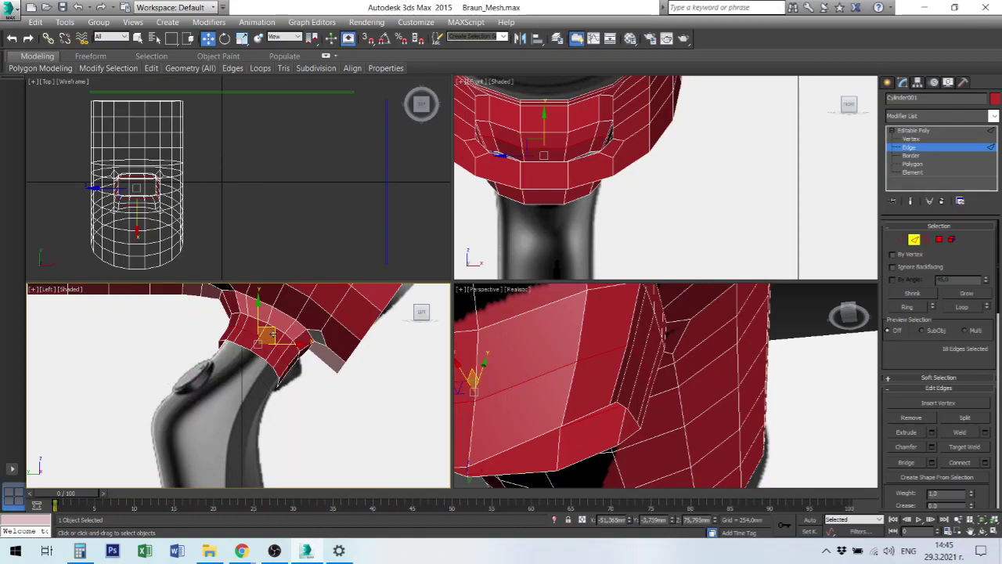
pyautogui.click(268, 341)
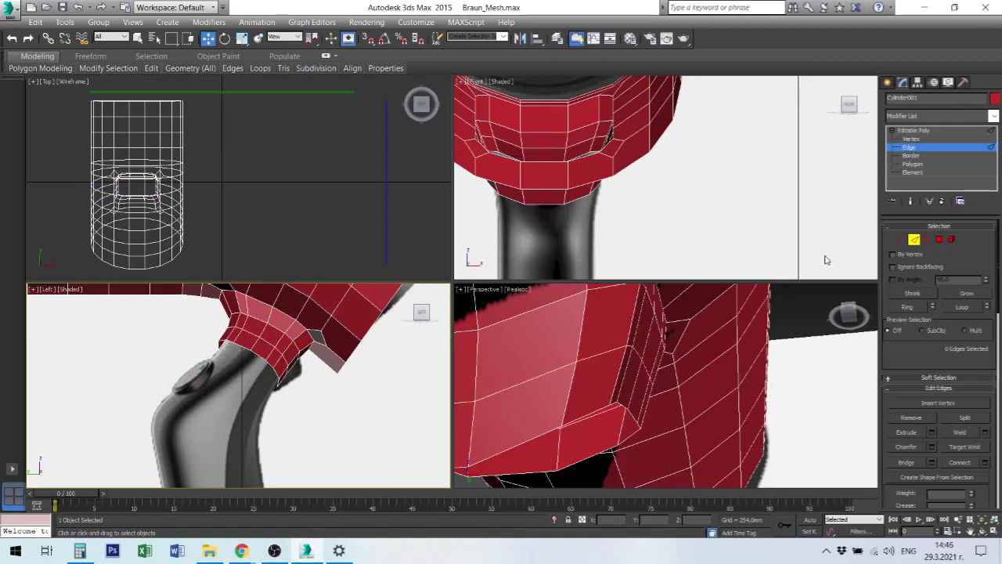
pyautogui.click(912, 156)
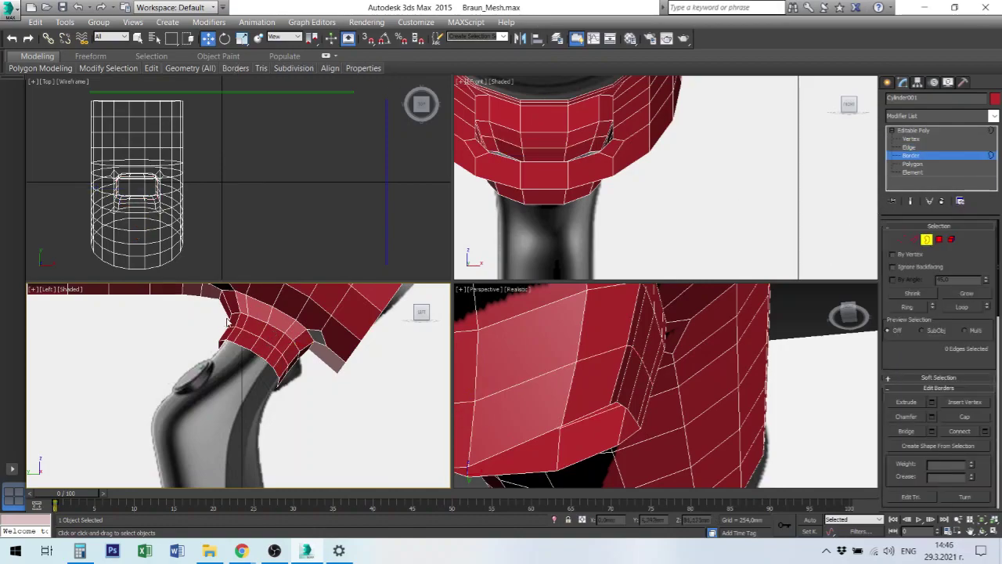
# - Select the handle's bottom border, Shift-drag it down to extrude, and narrow it in the side and front views
pyautogui.click(265, 354)
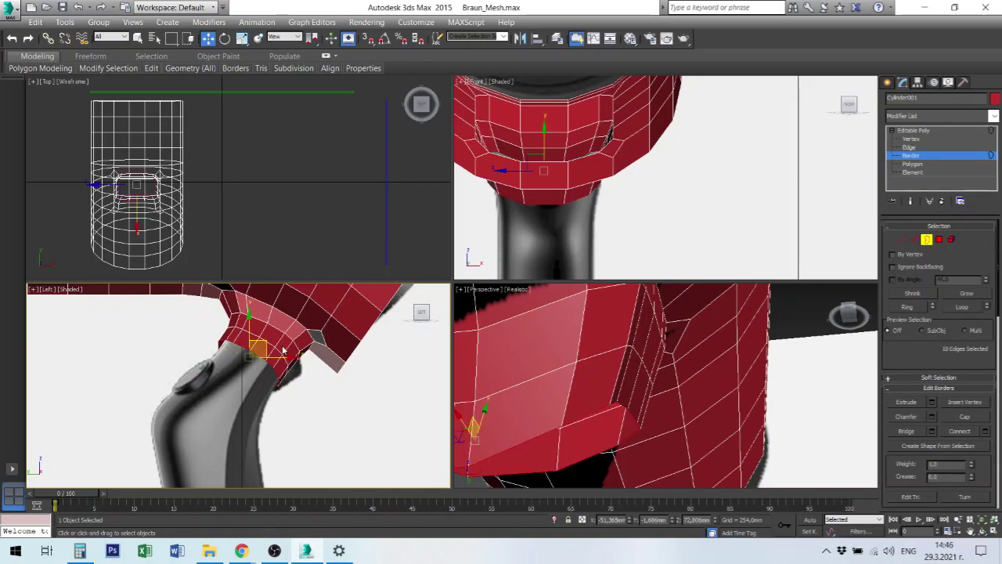
pyautogui.moveTo(264, 343); pyautogui.dragTo(248, 362)
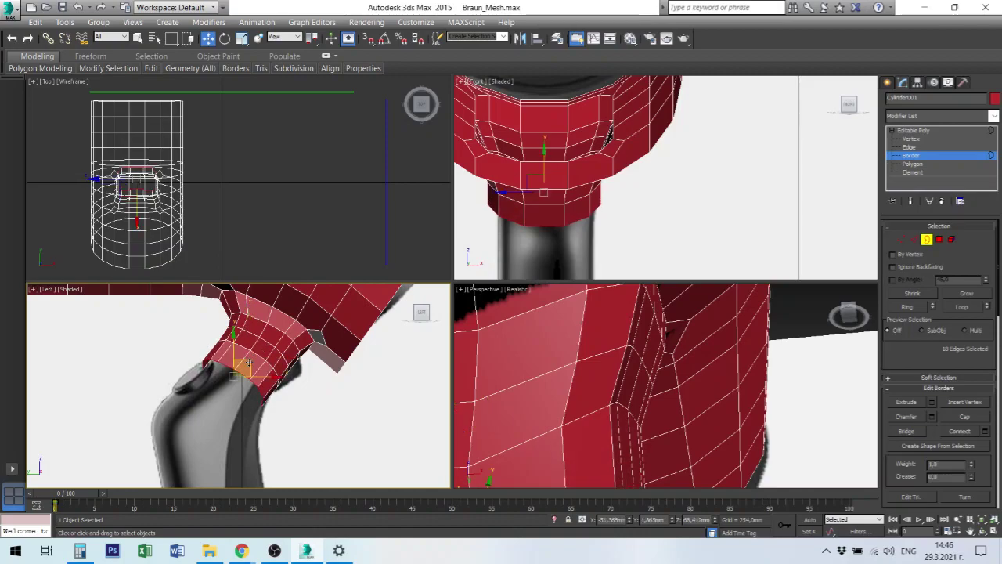
pyautogui.rightClick(248, 363)
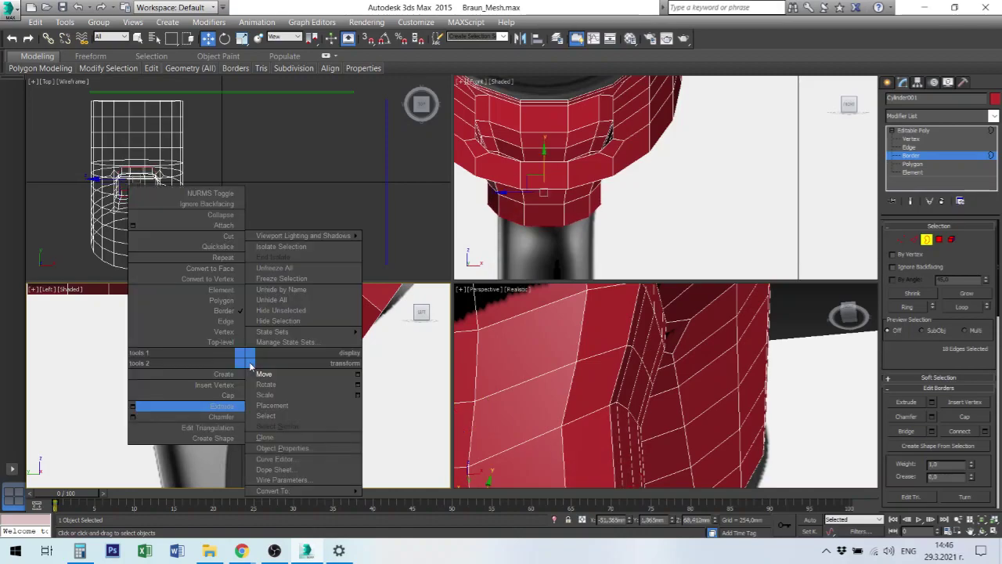
pyautogui.click(278, 397)
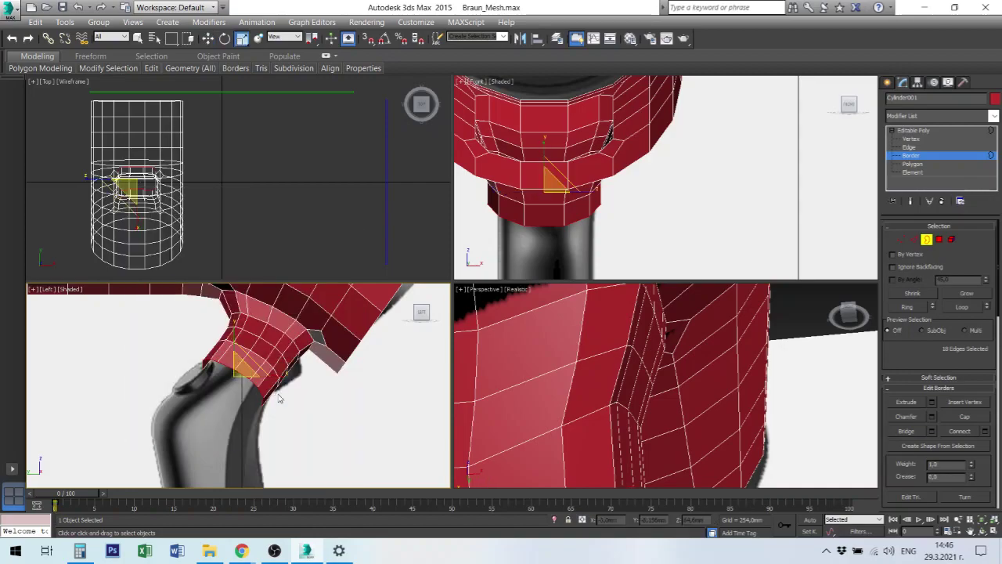
pyautogui.moveTo(284, 395); pyautogui.dragTo(371, 375)
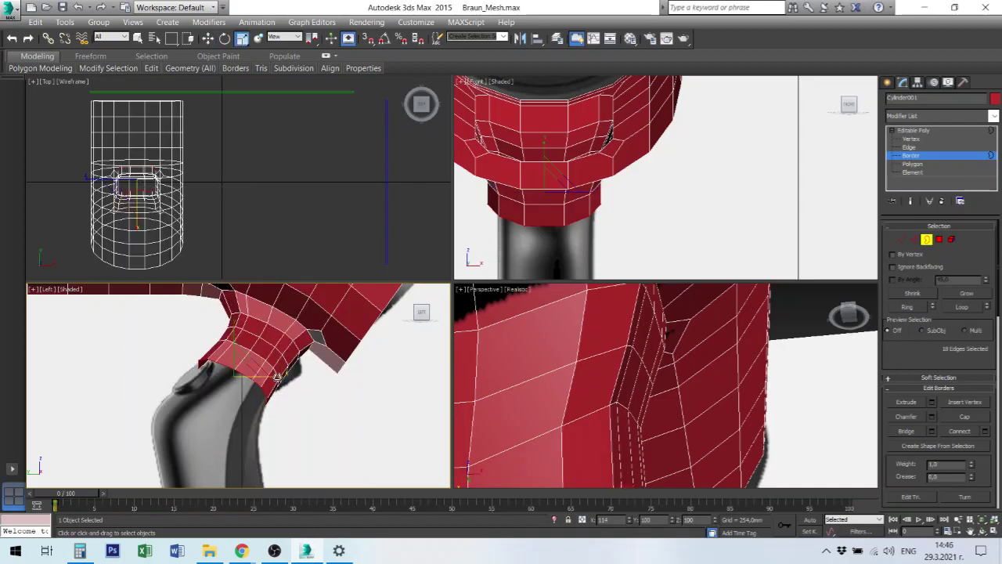
pyautogui.rightClick(596, 234)
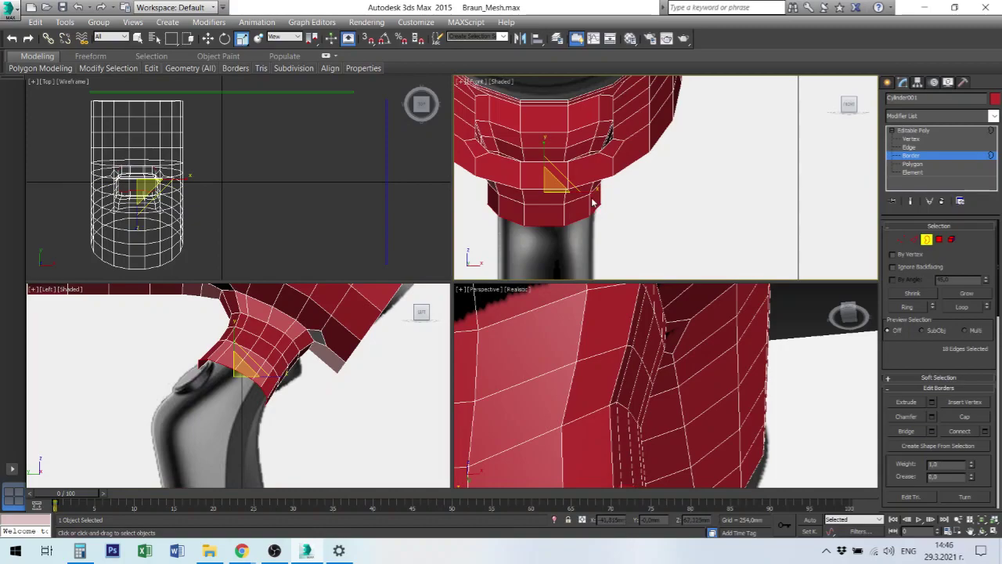
pyautogui.moveTo(592, 190); pyautogui.dragTo(586, 193)
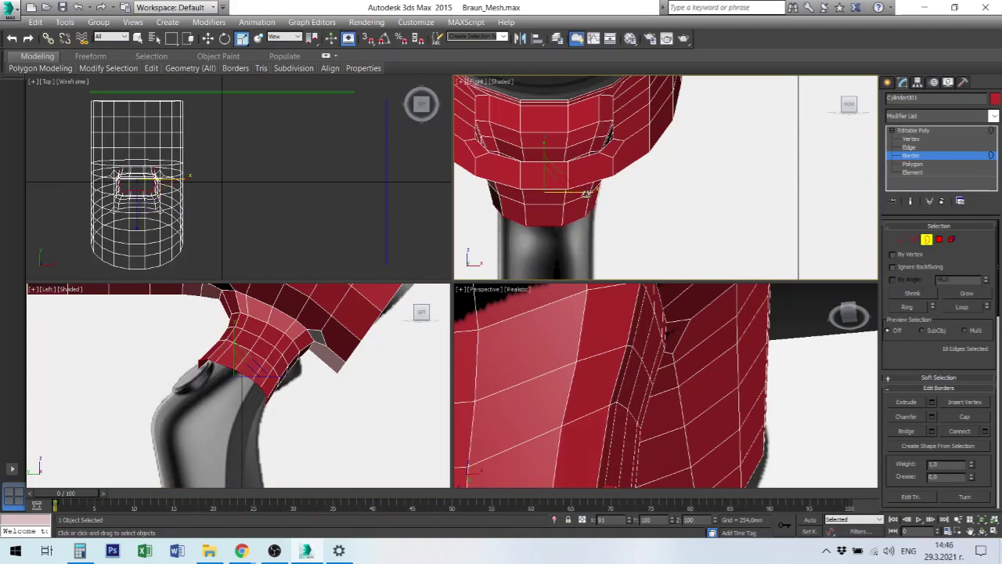
# - Move the bottom border further down, then widen it and shift it sideways to follow the handle
pyautogui.press('w')
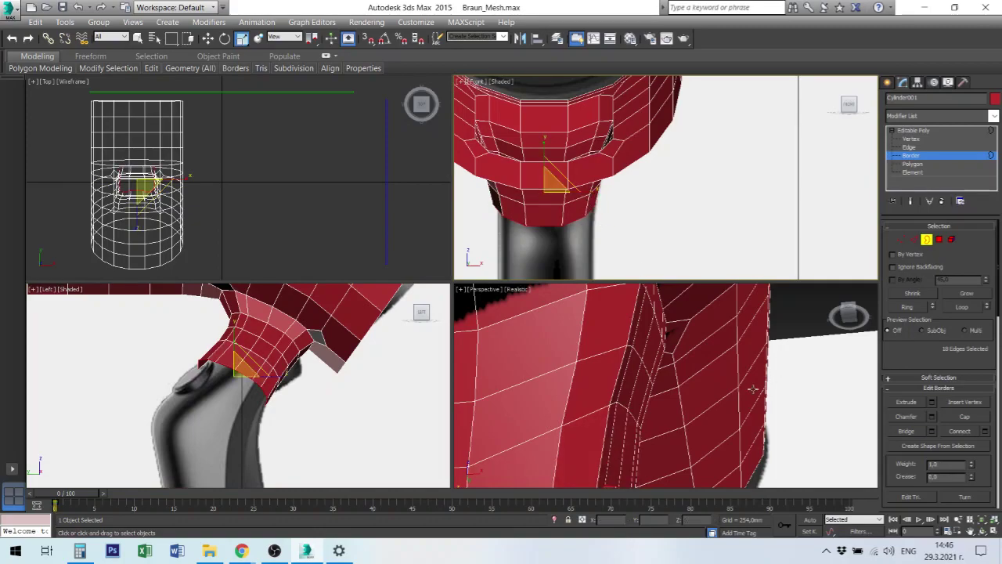
pyautogui.moveTo(660, 321)
pyautogui.keyDown('alt'); pyautogui.mouseDown(button='middle')
pyautogui.moveTo(778, 332)
pyautogui.moveTo(798, 348)
pyautogui.mouseUp(button='middle'); pyautogui.keyUp('alt')
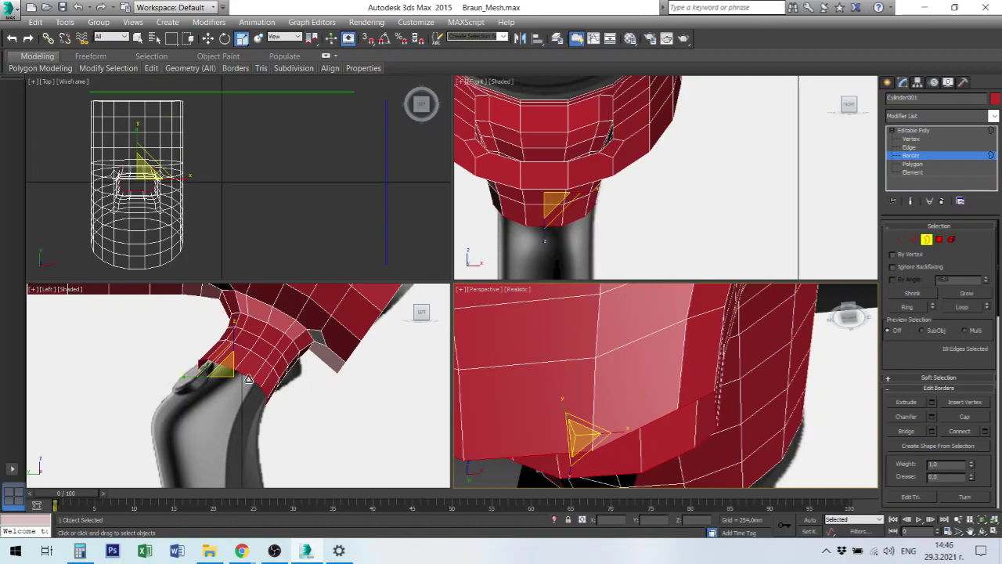
pyautogui.moveTo(248, 384); pyautogui.dragTo(249, 379)
pyautogui.rightClick(249, 379)
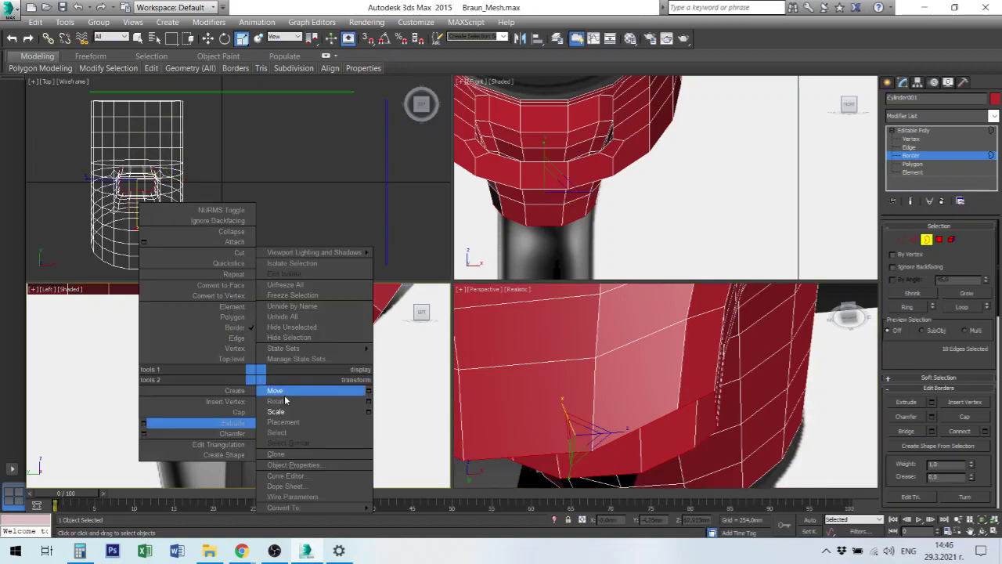
pyautogui.click(283, 390)
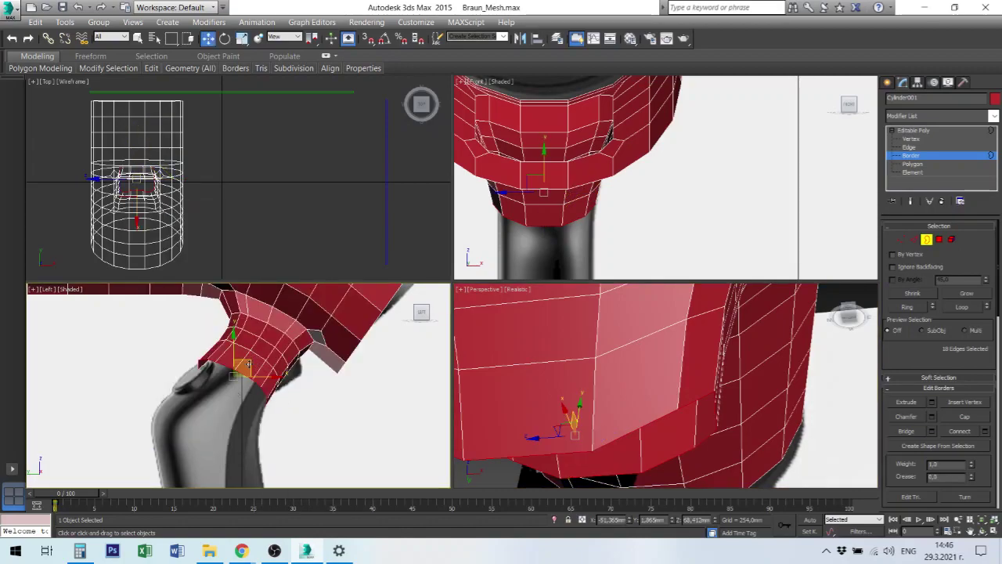
pyautogui.moveTo(247, 365); pyautogui.dragTo(236, 382)
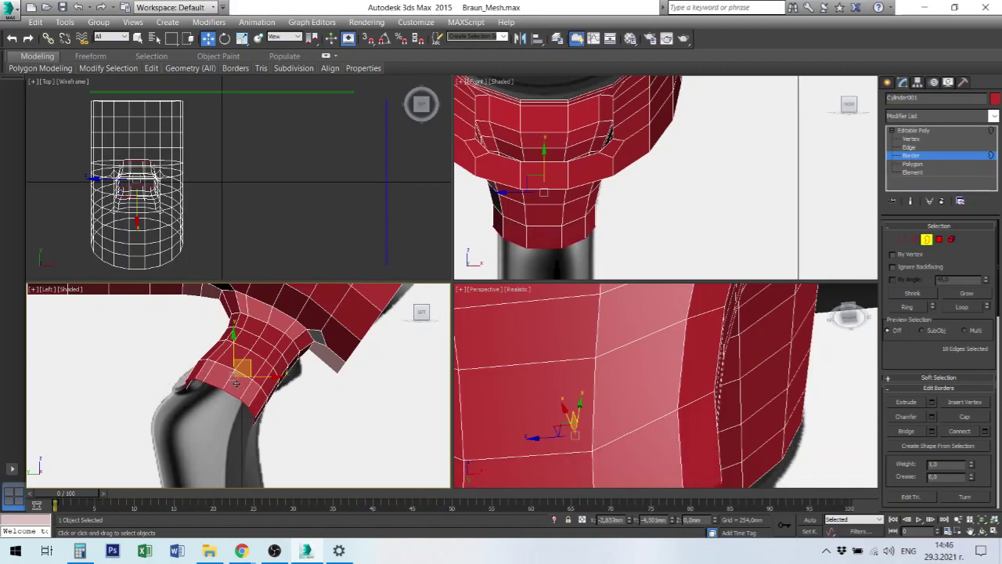
pyautogui.moveTo(235, 383); pyautogui.dragTo(233, 384)
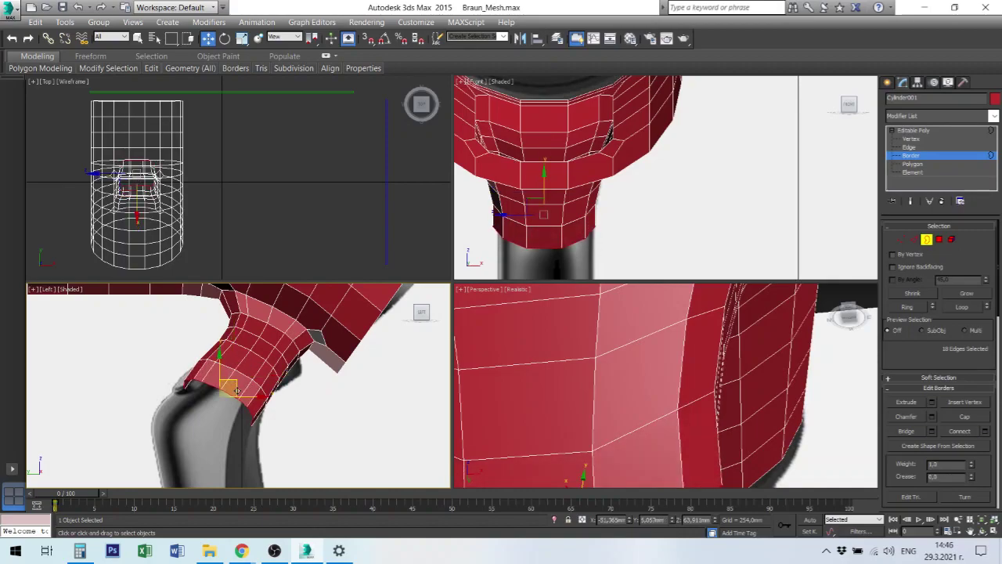
pyautogui.rightClick(244, 391)
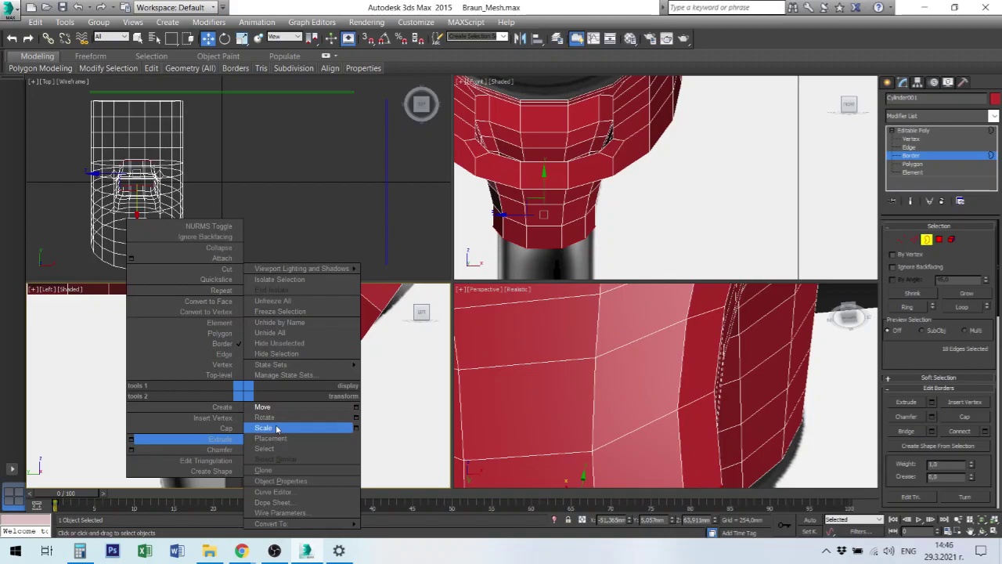
pyautogui.click(276, 428)
pyautogui.moveTo(249, 396); pyautogui.dragTo(267, 400)
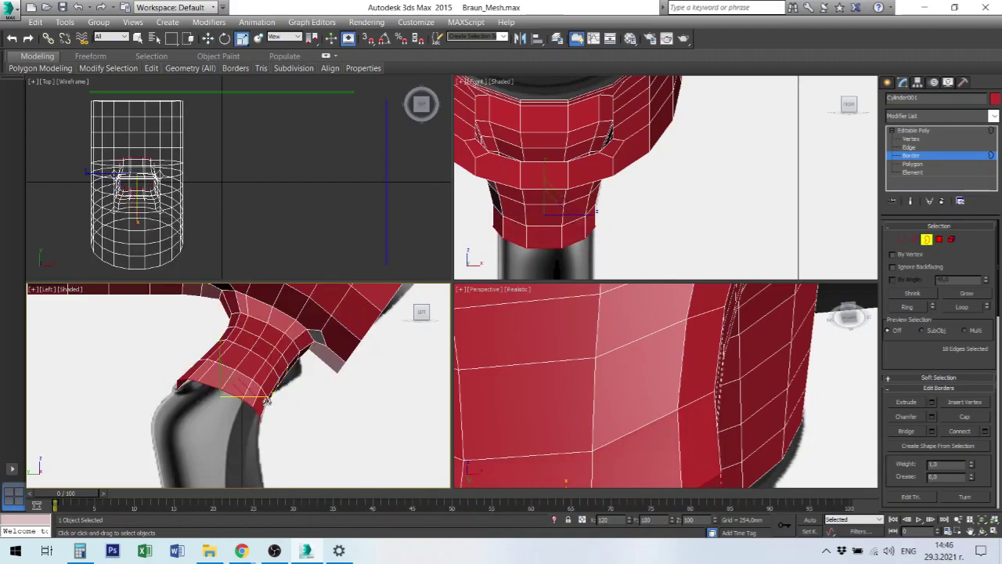
pyautogui.moveTo(266, 400); pyautogui.dragTo(273, 408)
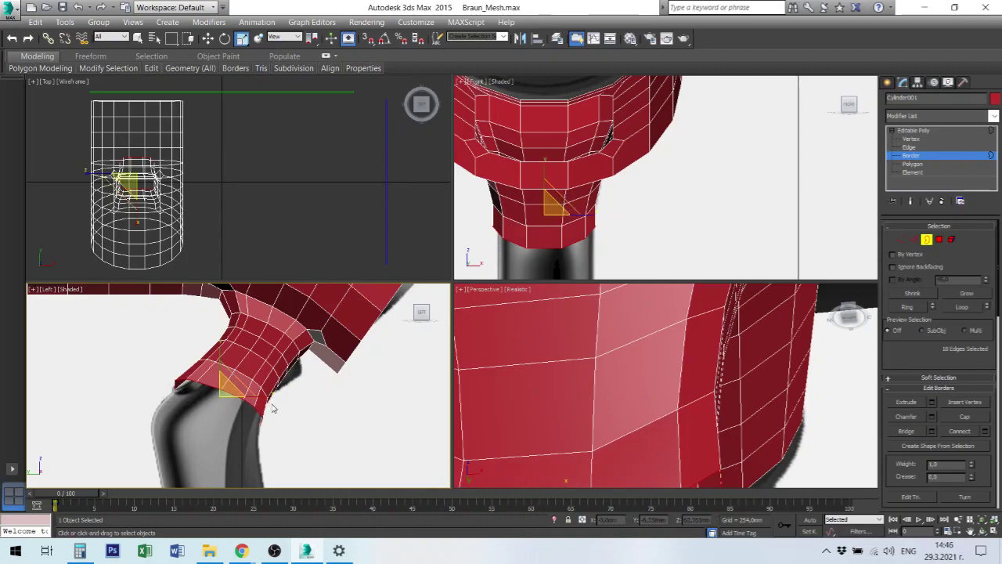
pyautogui.rightClick(257, 393)
pyautogui.click(278, 404)
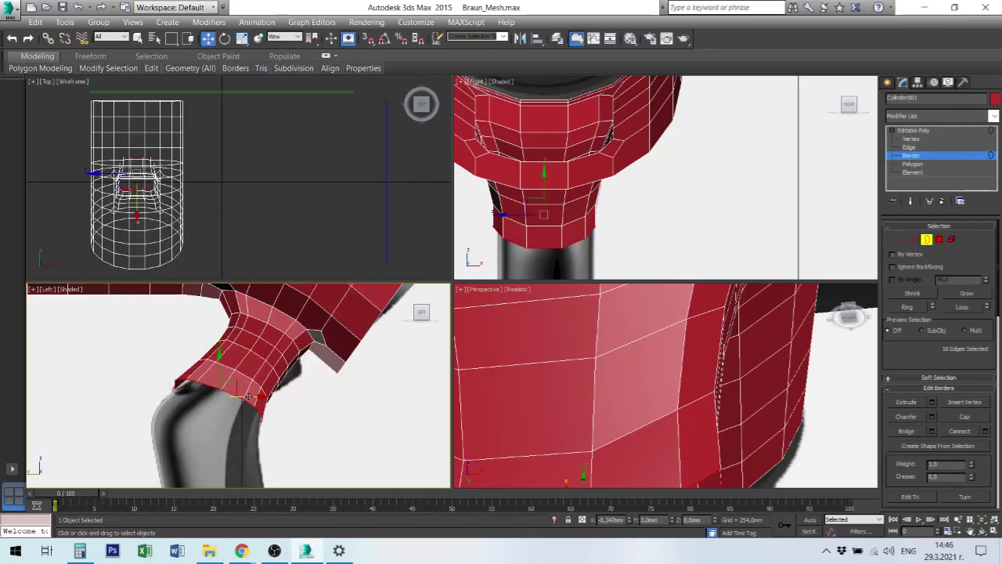
pyautogui.moveTo(256, 396); pyautogui.dragTo(242, 396)
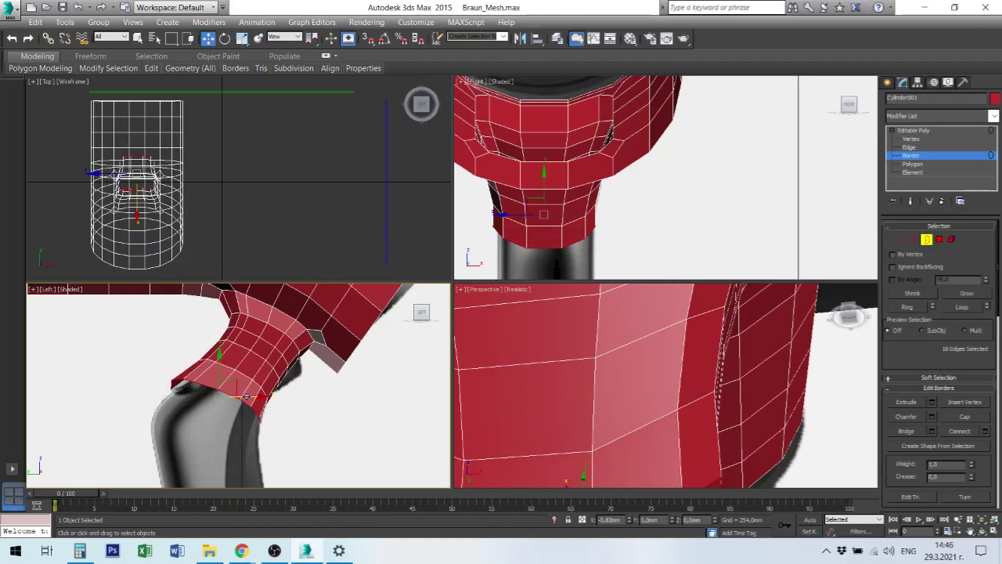
# - Reshape the border's width in the Front view and move it lower in the side view
pyautogui.click(556, 248)
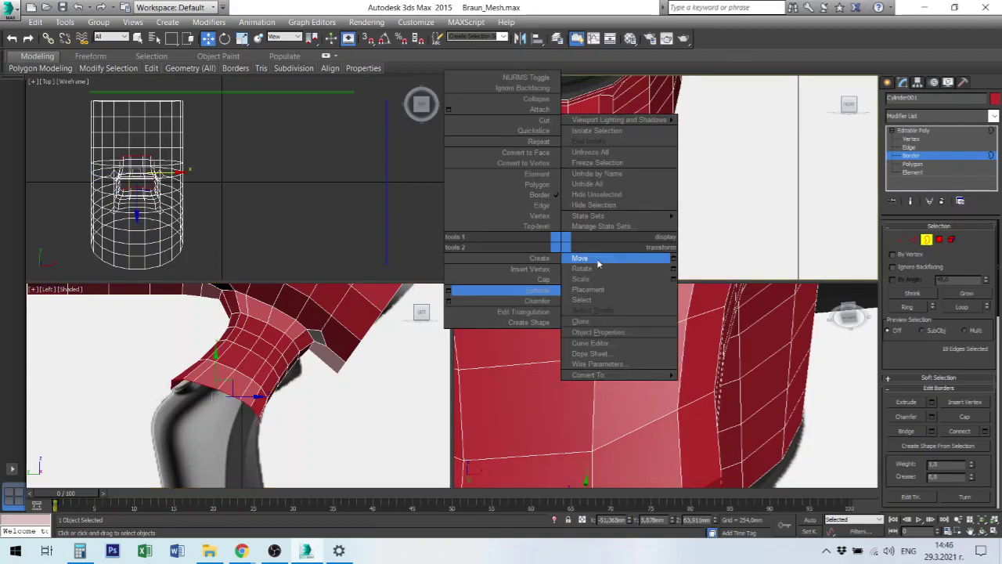
pyautogui.click(594, 279)
pyautogui.moveTo(585, 228); pyautogui.dragTo(585, 214)
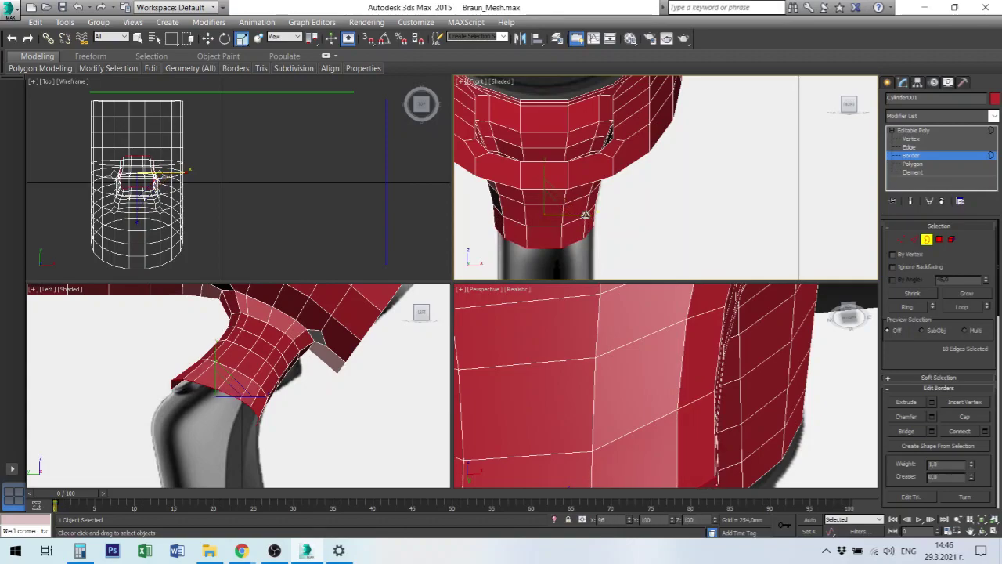
pyautogui.keyDown('alt'); pyautogui.moveTo(689, 384); pyautogui.dragTo(705, 332, button='middle'); pyautogui.keyUp('alt')
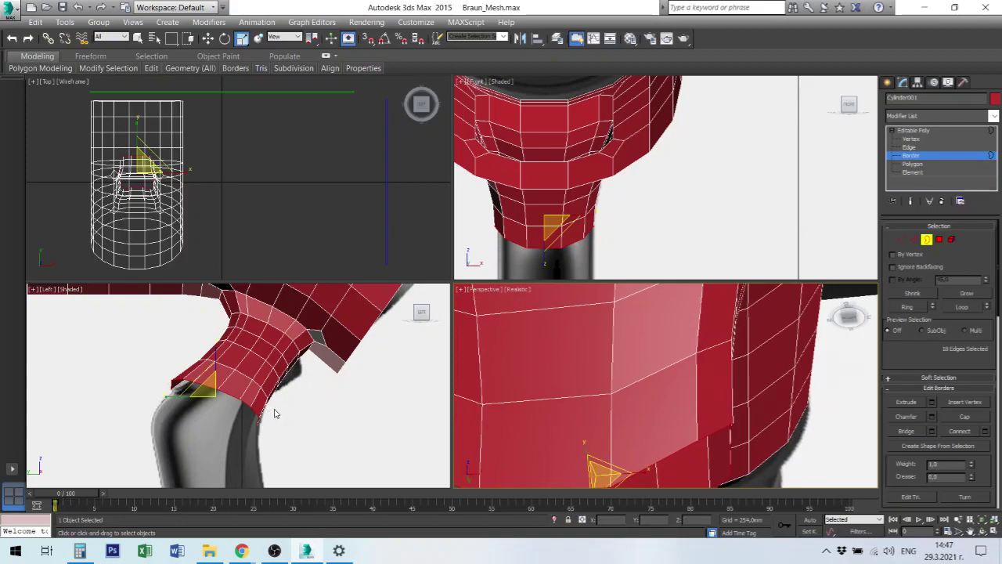
pyautogui.rightClick(245, 404)
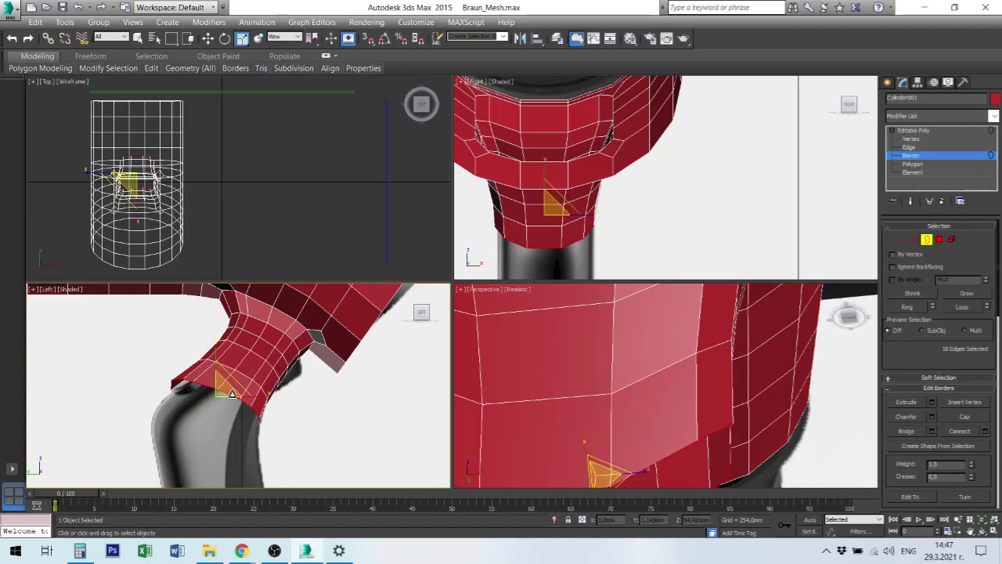
pyautogui.rightClick(240, 399)
pyautogui.click(247, 406)
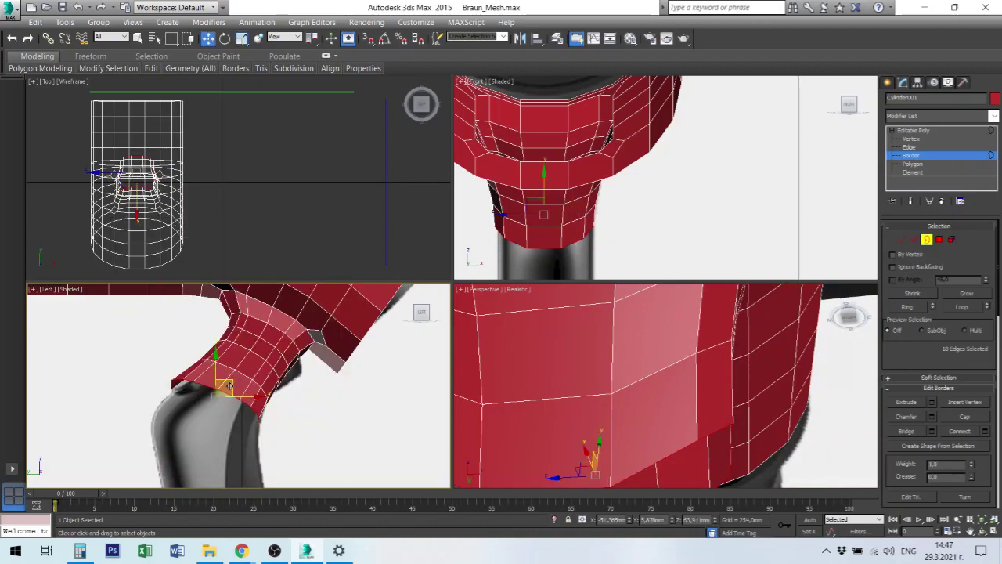
pyautogui.moveTo(229, 382); pyautogui.dragTo(221, 407)
# - Tilt the handle's bottom border in the side view, then Shift-scale a slightly wider ring of faces
pyautogui.rightClick(222, 407)
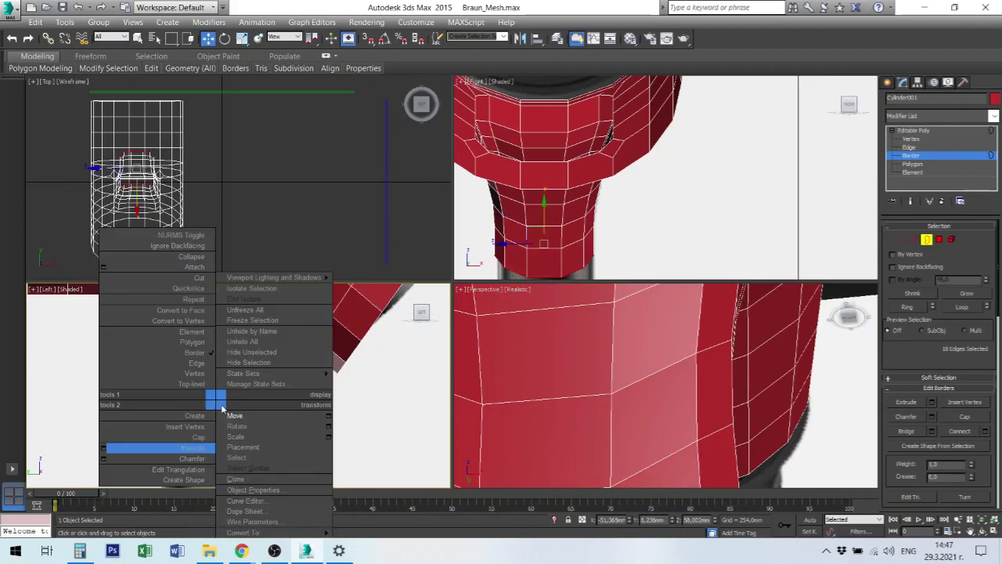
pyautogui.click(236, 426)
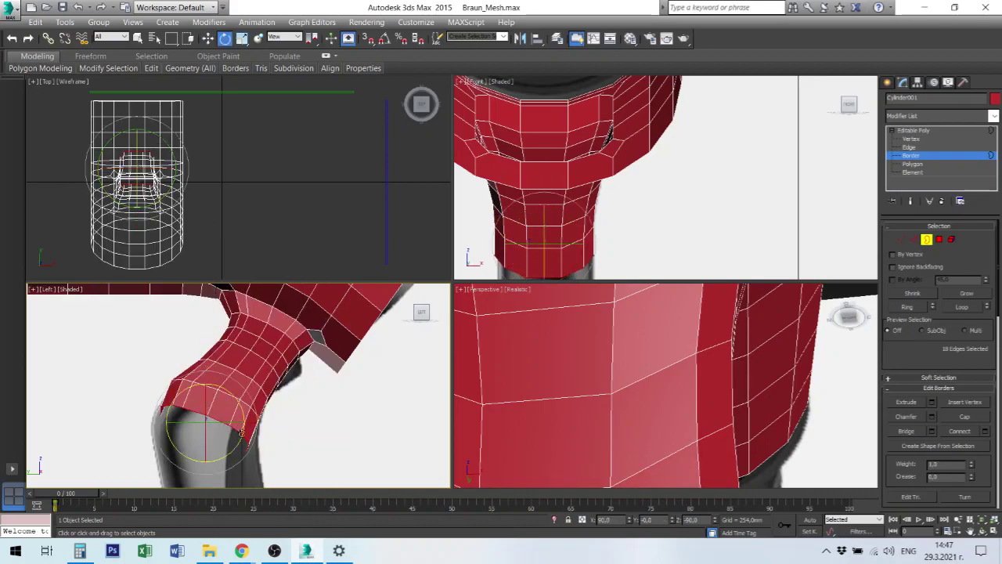
pyautogui.moveTo(241, 433); pyautogui.dragTo(242, 423)
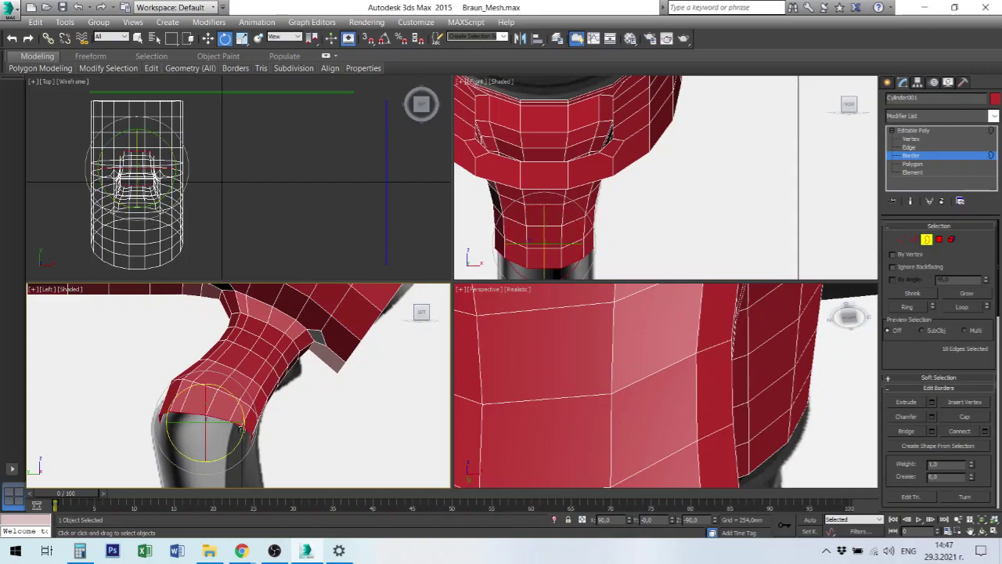
pyautogui.moveTo(241, 429); pyautogui.dragTo(239, 431)
pyautogui.rightClick(245, 429)
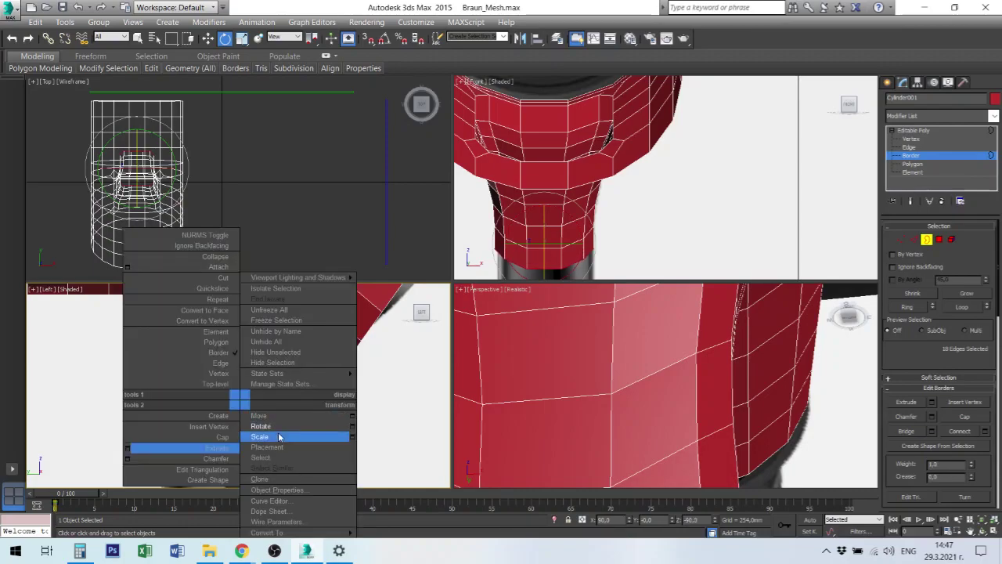
pyautogui.click(317, 432)
pyautogui.keyDown('shift'); pyautogui.moveTo(246, 430); pyautogui.dragTo(255, 421); pyautogui.keyUp('shift')
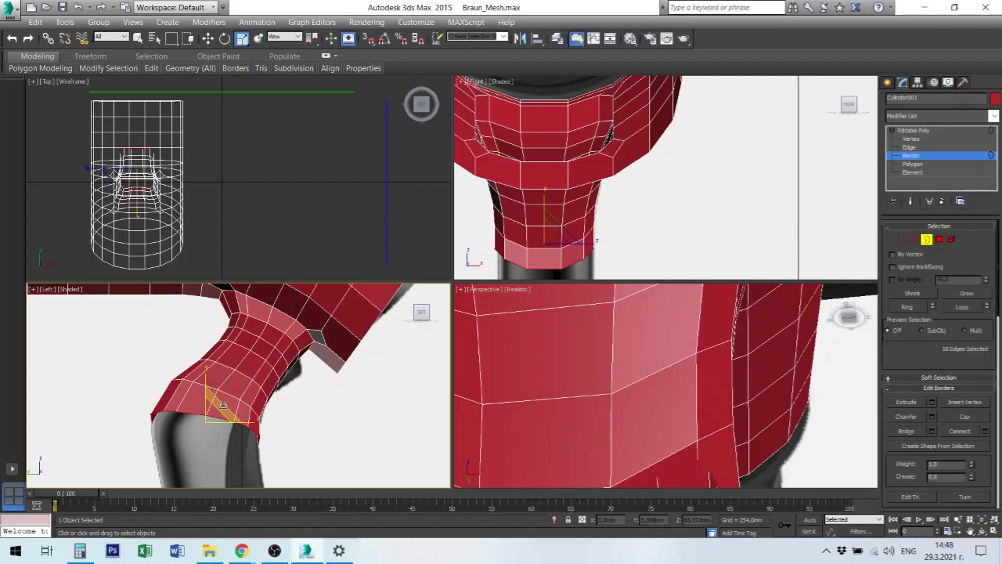
# - Move the bottom border lower, tilt it level, nudge it down again, and pan the Front view
pyautogui.rightClick(220, 404)
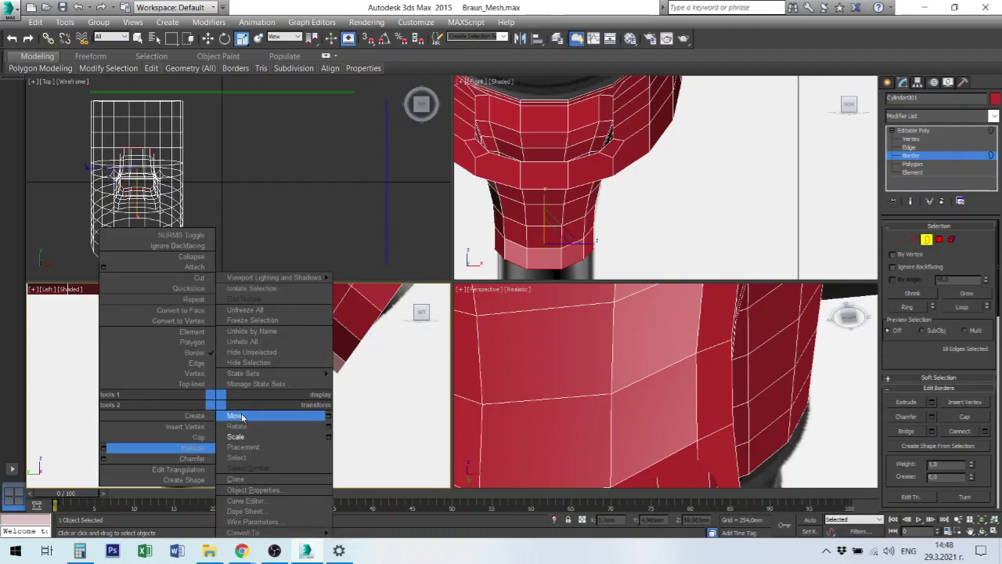
pyautogui.click(235, 415)
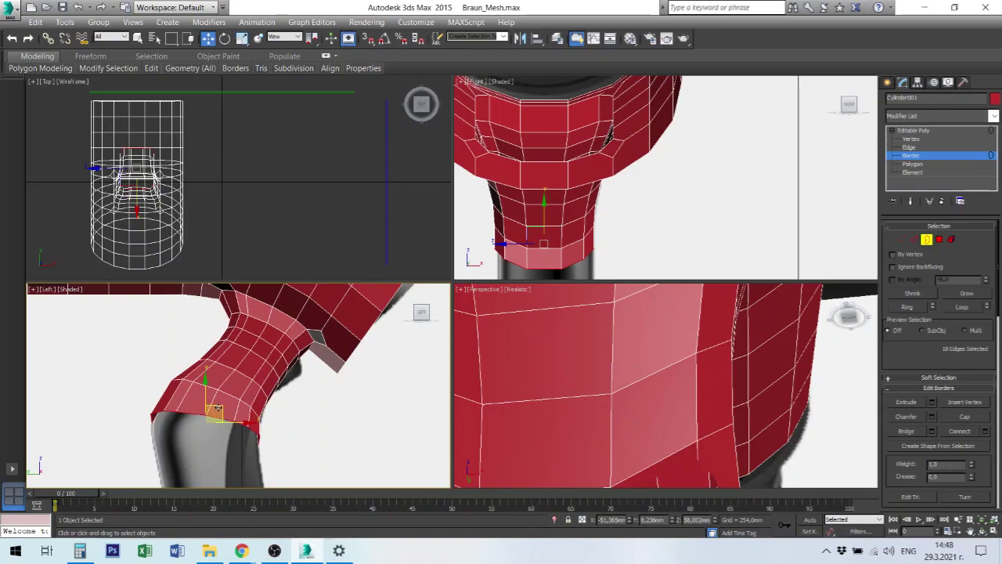
pyautogui.keyDown('shift'); pyautogui.moveTo(217, 411); pyautogui.dragTo(218, 425); pyautogui.keyUp('shift')
pyautogui.rightClick(219, 435)
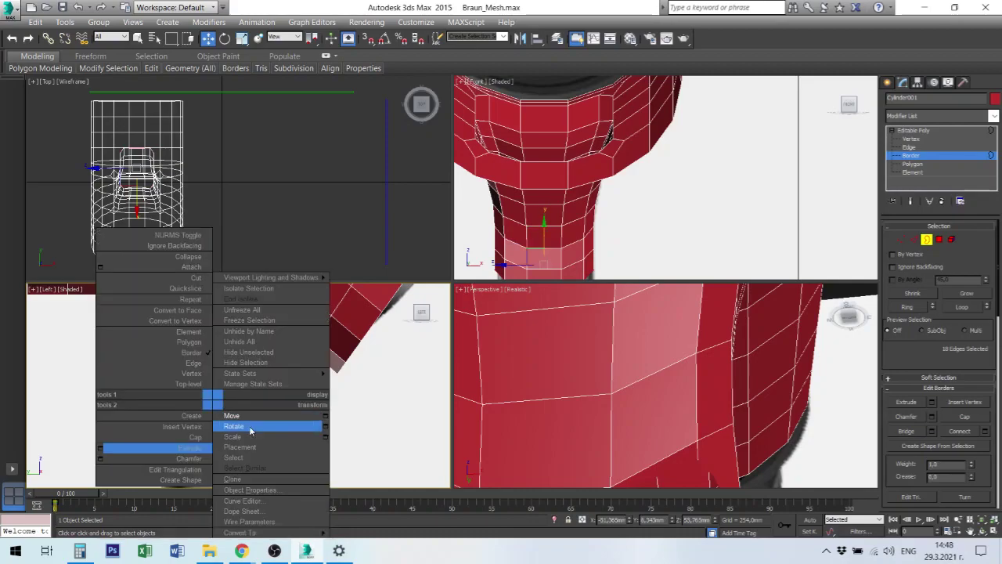
pyautogui.click(235, 428)
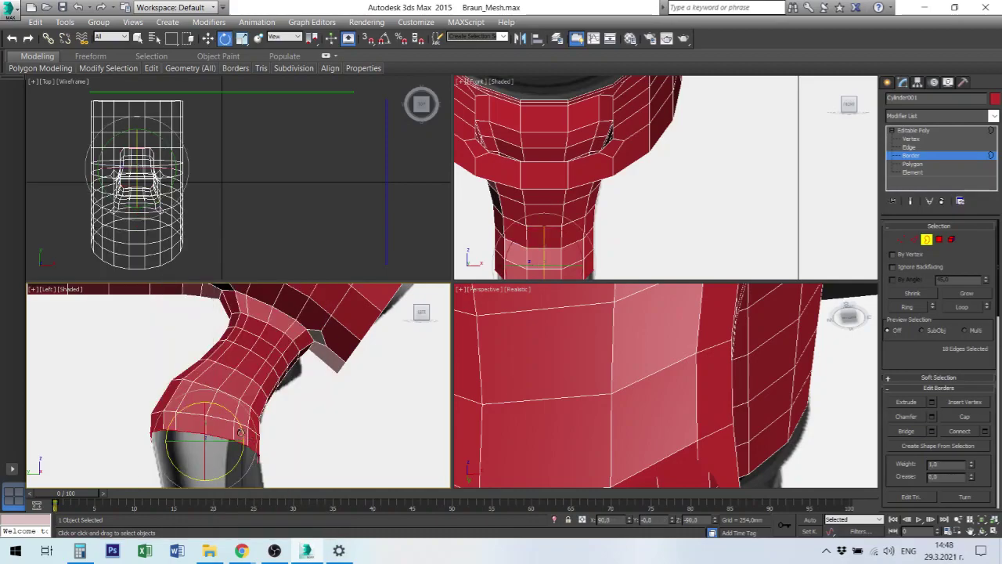
pyautogui.moveTo(240, 432); pyautogui.dragTo(237, 425)
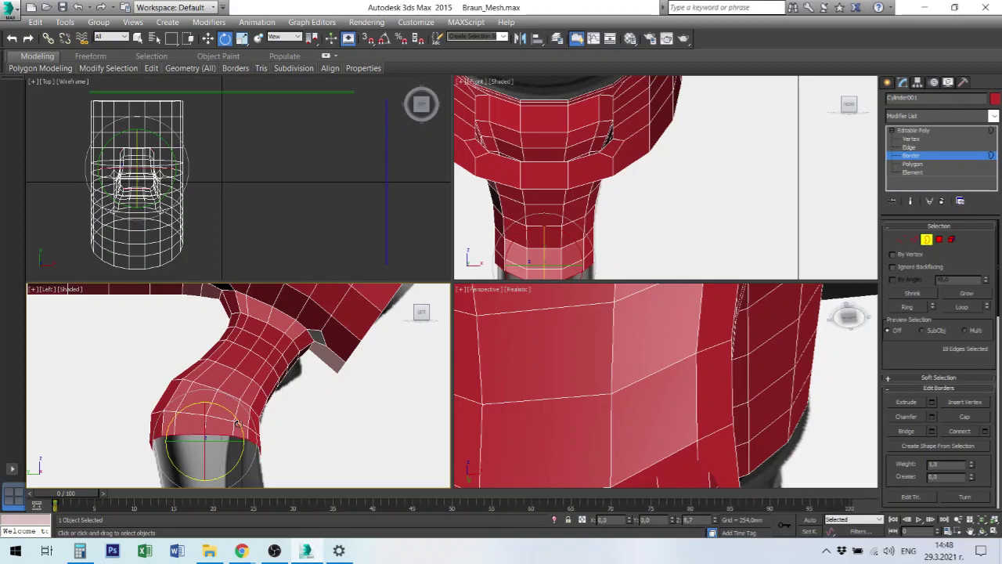
pyautogui.rightClick(229, 426)
pyautogui.click(247, 416)
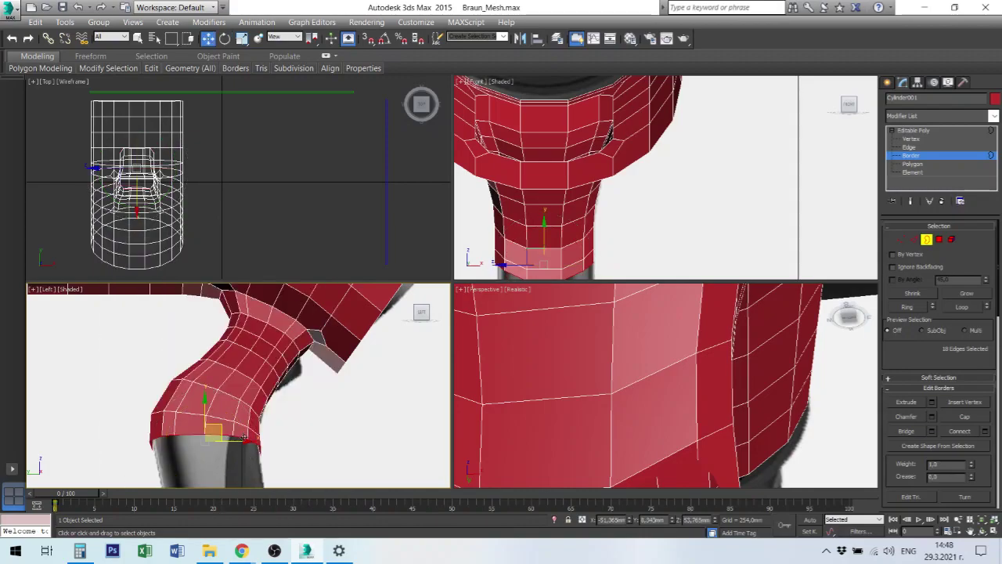
pyautogui.moveTo(214, 438); pyautogui.dragTo(235, 452)
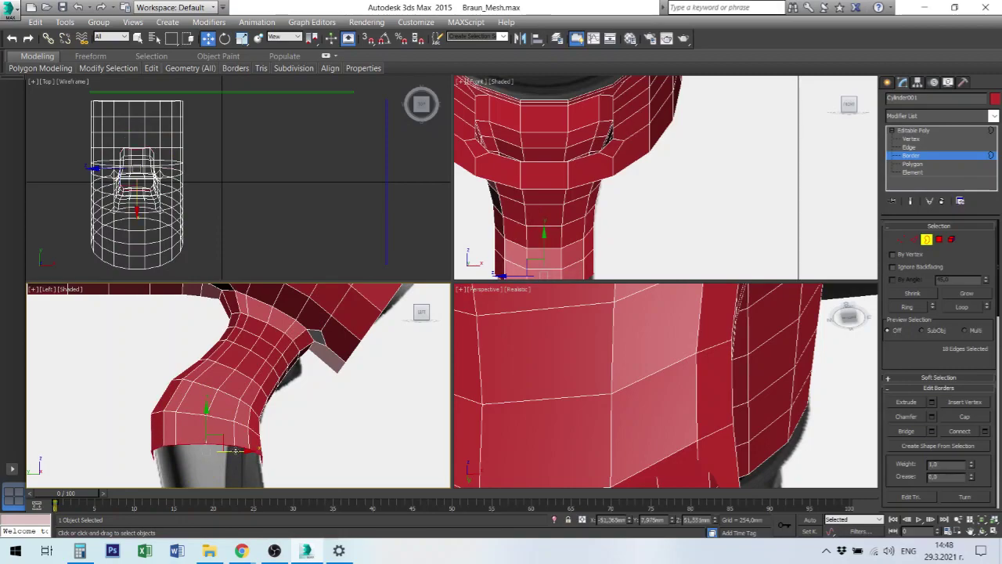
pyautogui.rightClick(235, 451)
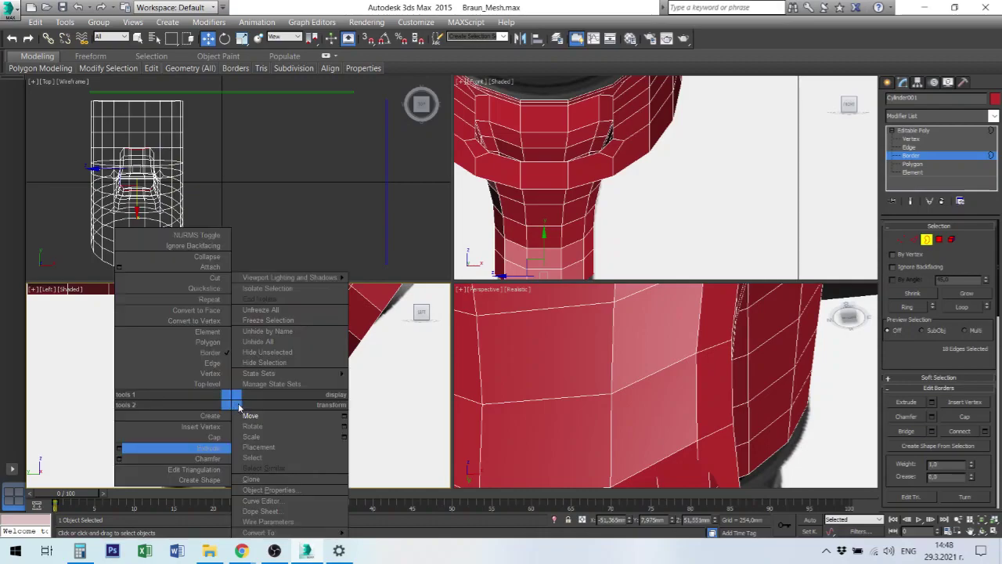
pyautogui.click(265, 436)
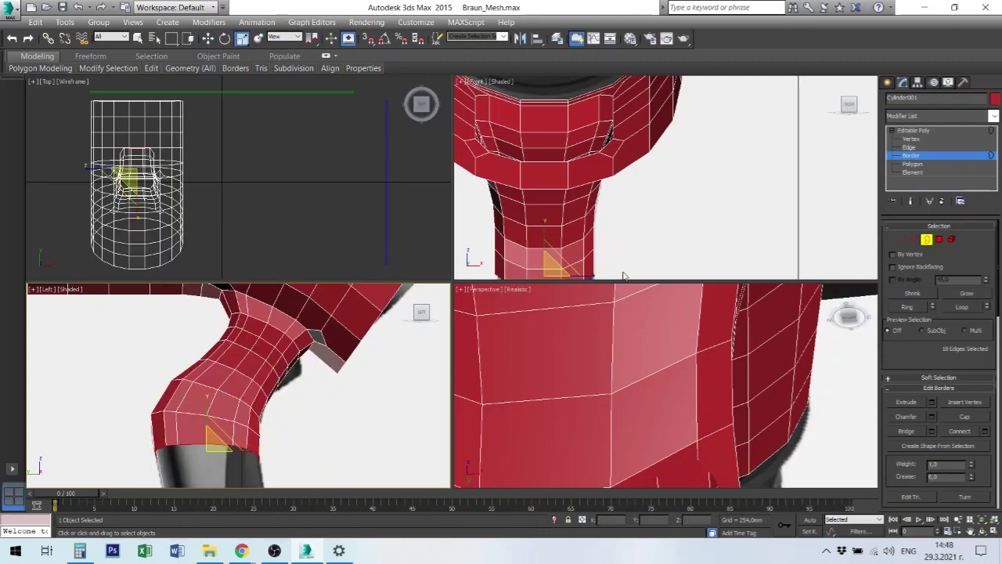
pyautogui.moveTo(631, 250); pyautogui.dragTo(657, 196, button='middle')
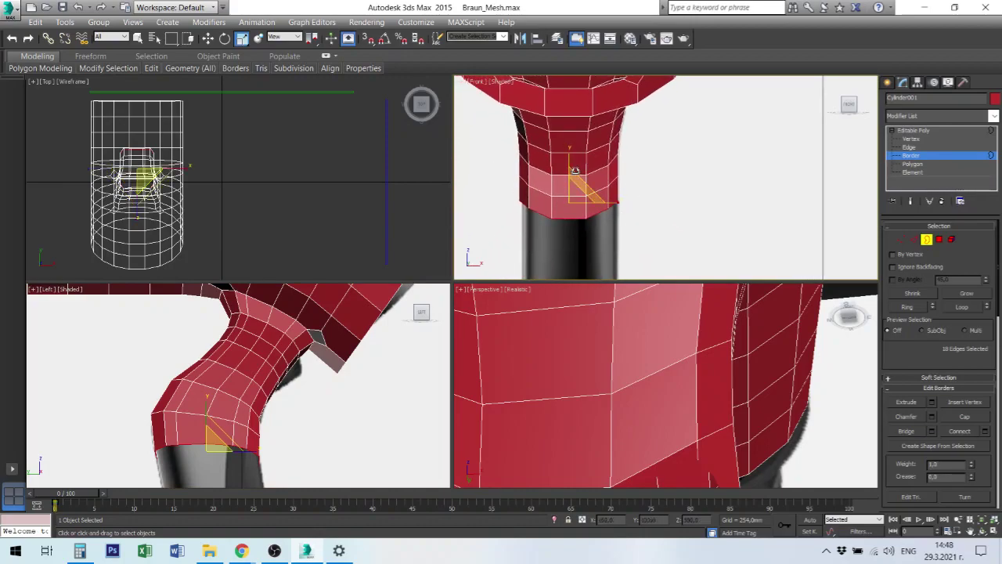
# - Shift-move the border down to extrude another ring of polygons and tilt its new bottom edge
pyautogui.moveTo(246, 451); pyautogui.dragTo(219, 341, button='middle')
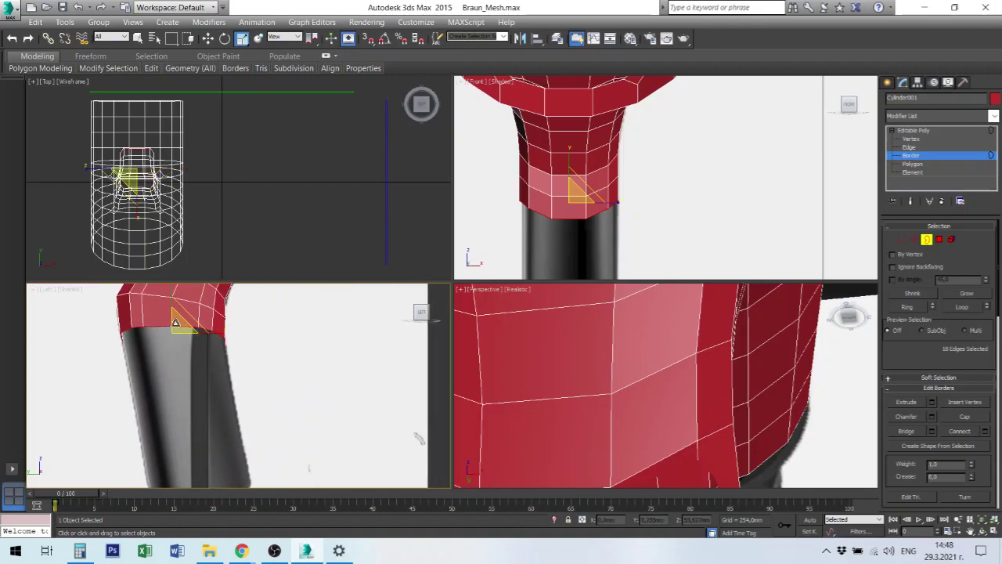
pyautogui.rightClick(167, 323)
pyautogui.click(183, 338)
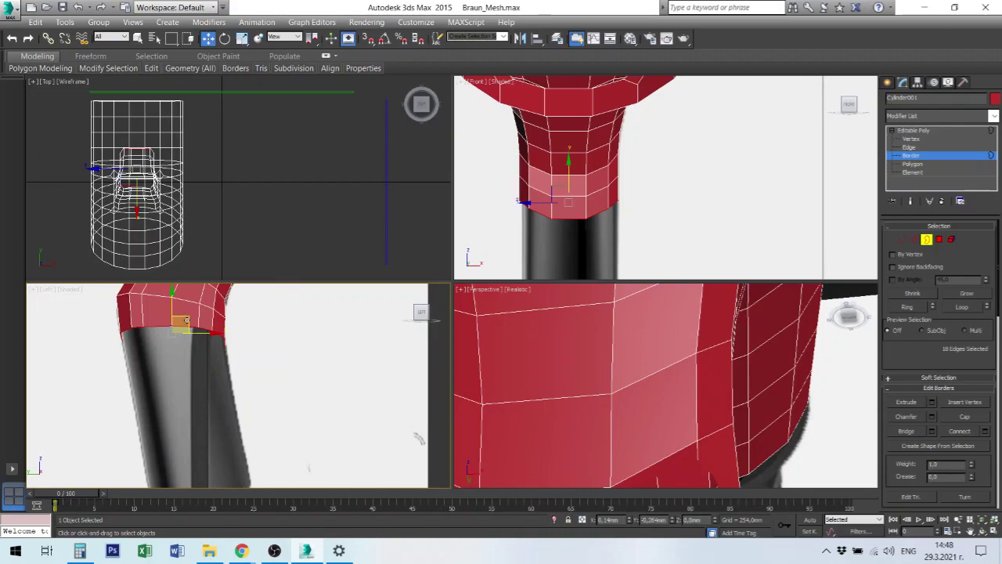
pyautogui.keyDown('shift'); pyautogui.moveTo(184, 316); pyautogui.dragTo(192, 359); pyautogui.keyUp('shift')
pyautogui.rightClick(186, 361)
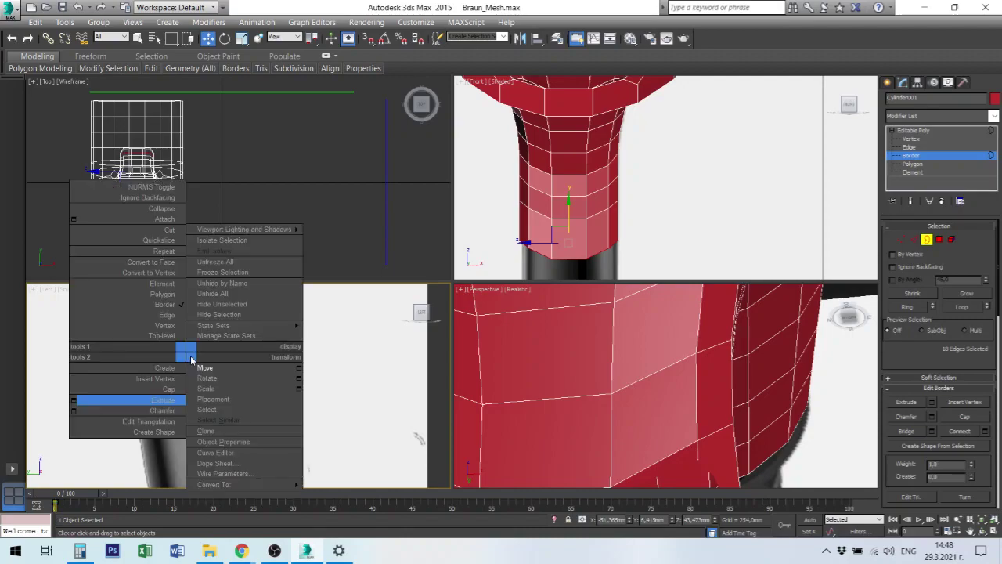
pyautogui.click(207, 378)
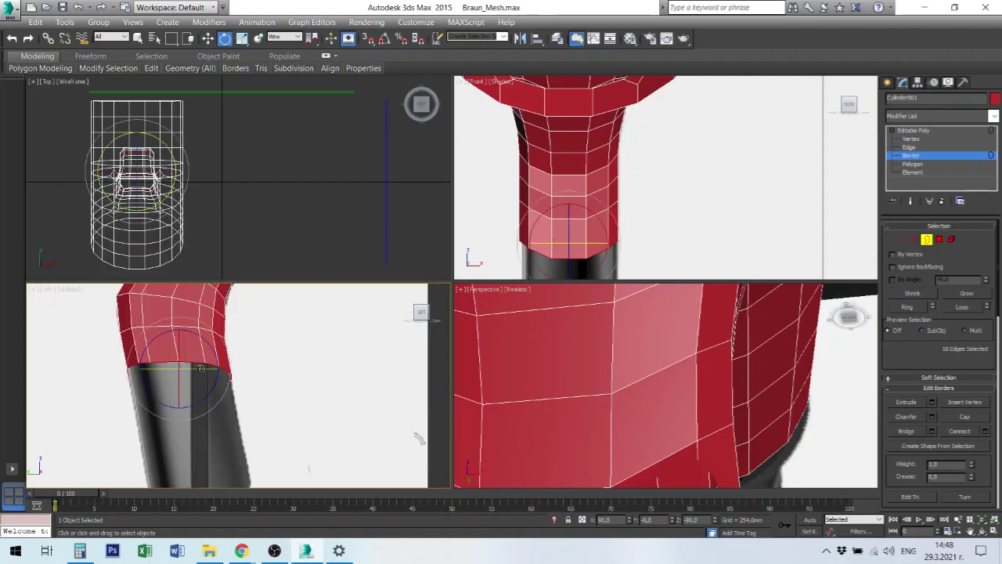
pyautogui.moveTo(217, 372); pyautogui.dragTo(213, 361)
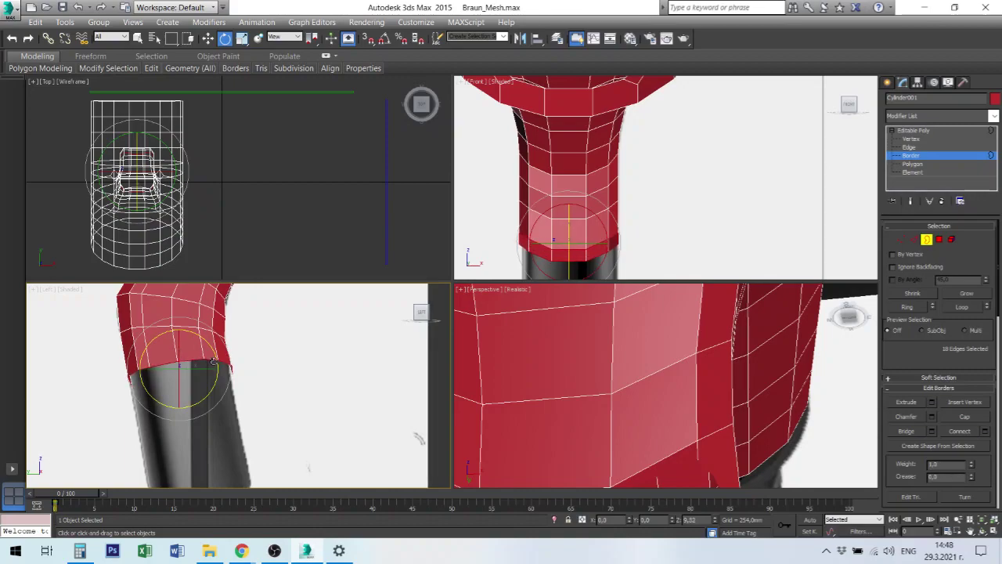
pyautogui.moveTo(213, 361); pyautogui.dragTo(215, 364)
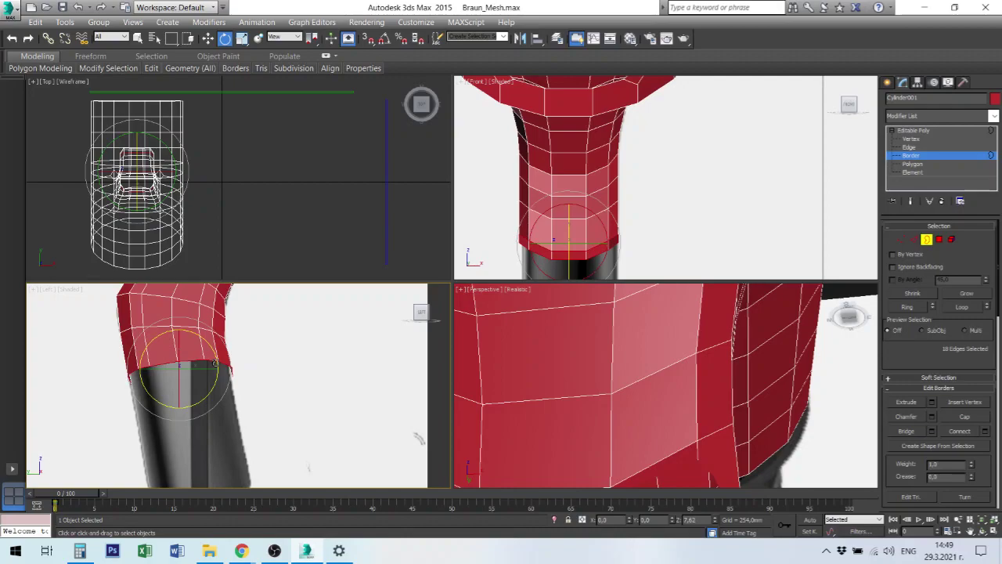
# - Dismiss the quad menu and bring up the OBS recording window
pyautogui.rightClick(190, 354)
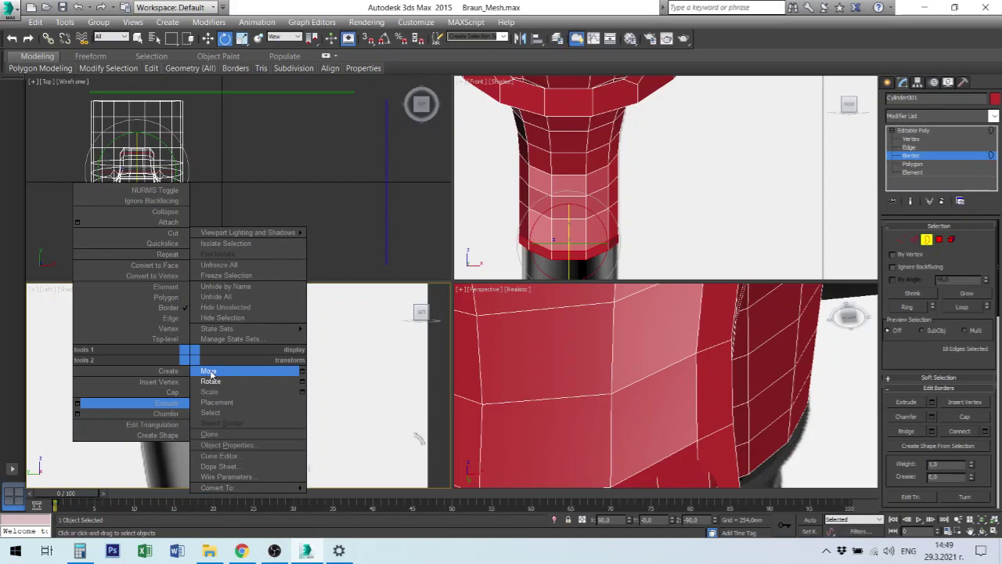
pyautogui.click(604, 456)
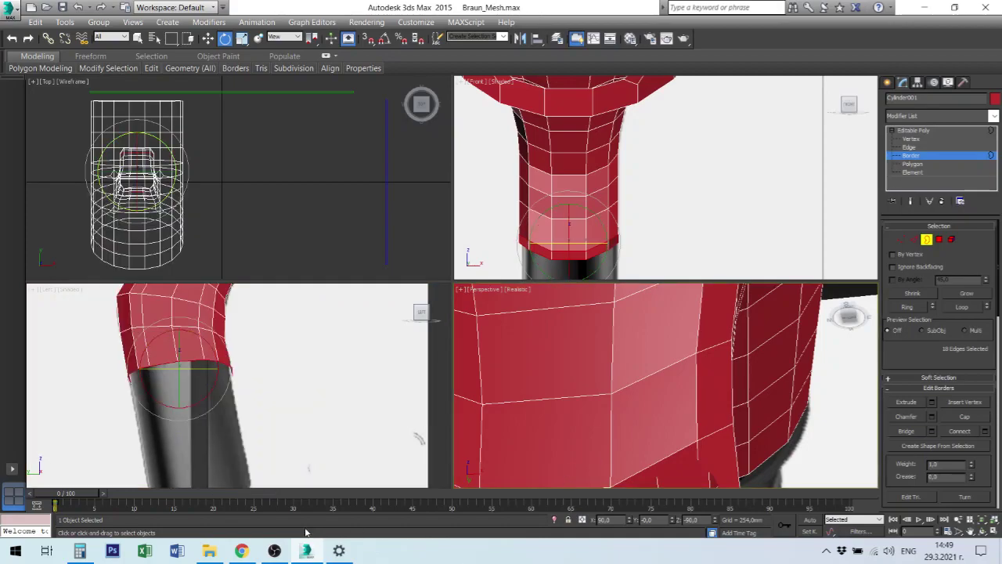
pyautogui.click(275, 551)
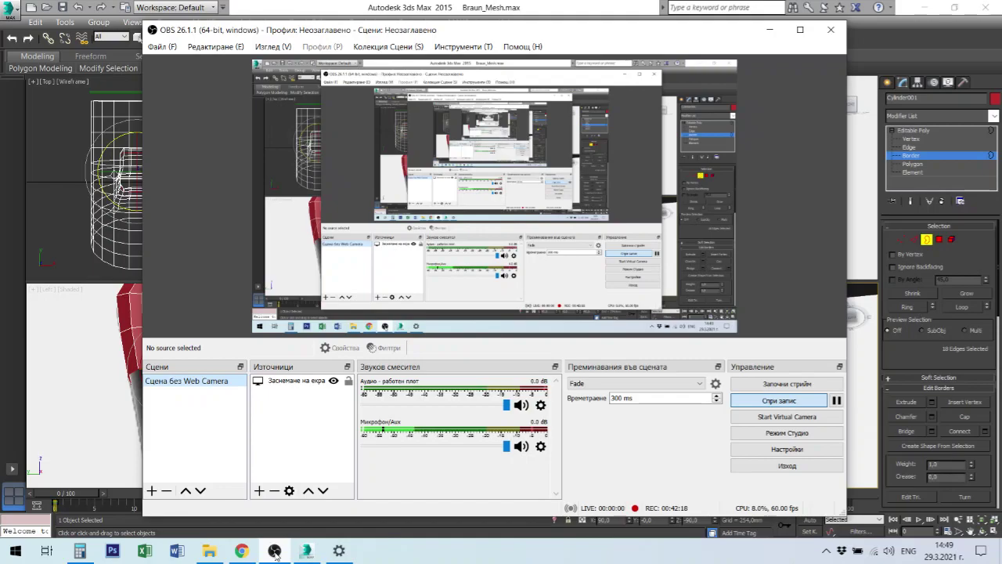
# - Minimize OBS and bring the BigBlueButton meeting "Е-дизайн 1" in Chrome to the front
pyautogui.click(275, 551)
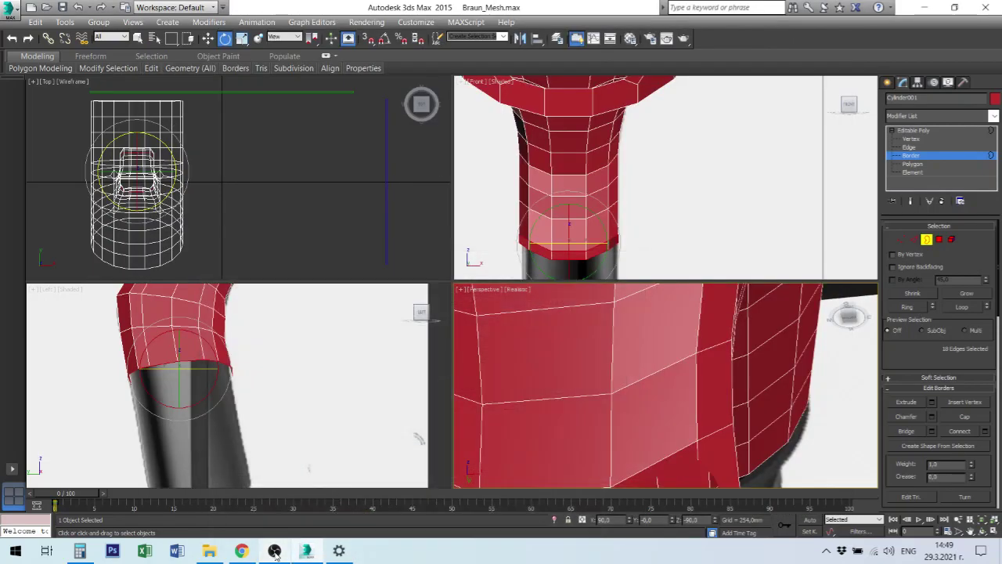
pyautogui.click(238, 553)
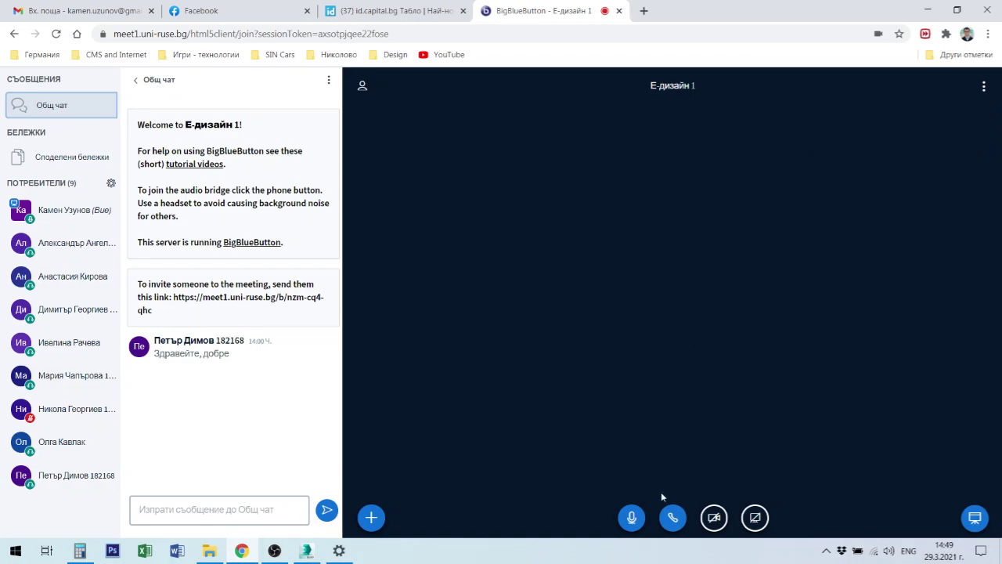
# - Share the entire screen with the BigBlueButton meeting
pyautogui.click(755, 517)
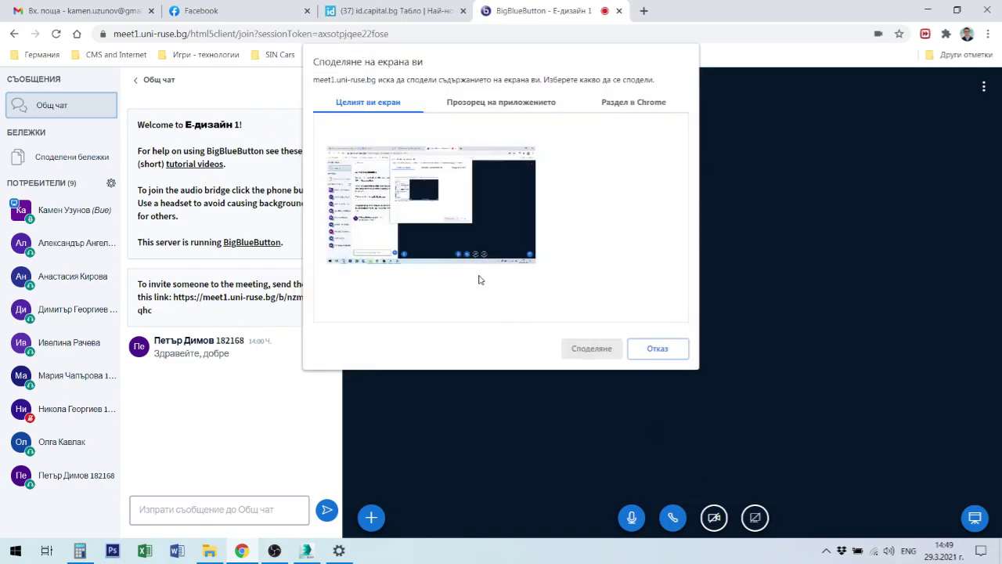
pyautogui.click(507, 221)
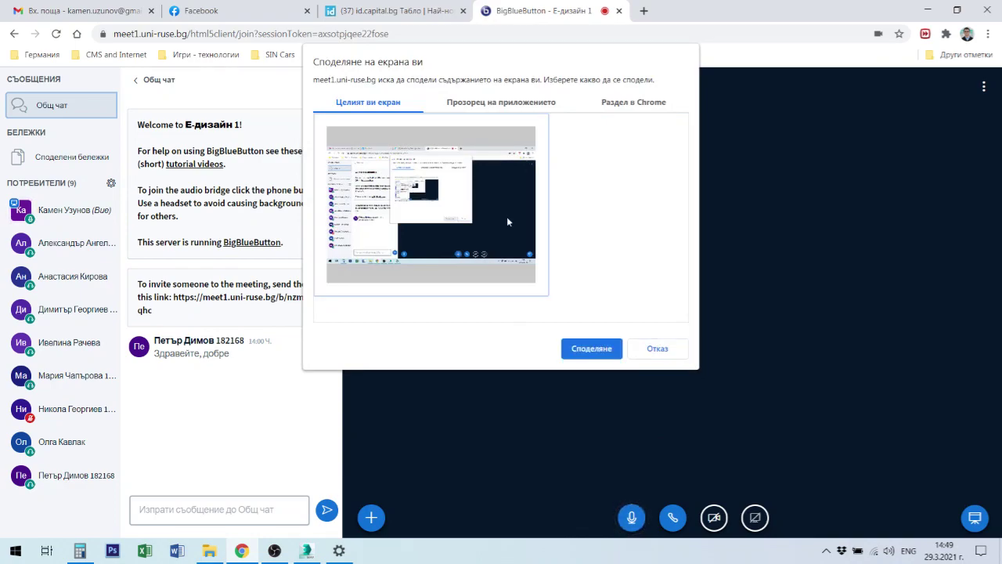
pyautogui.click(592, 348)
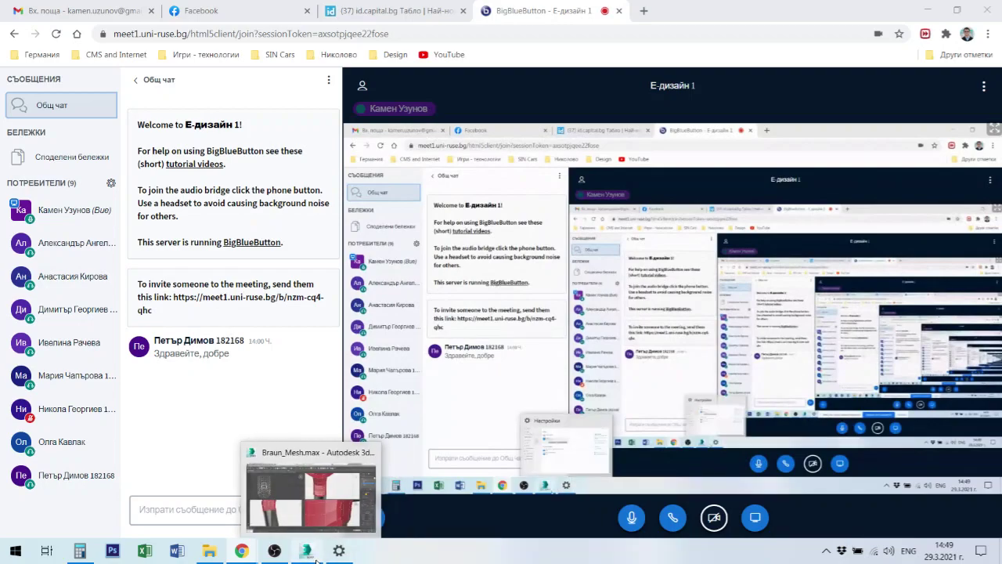
pyautogui.moveTo(274, 551)
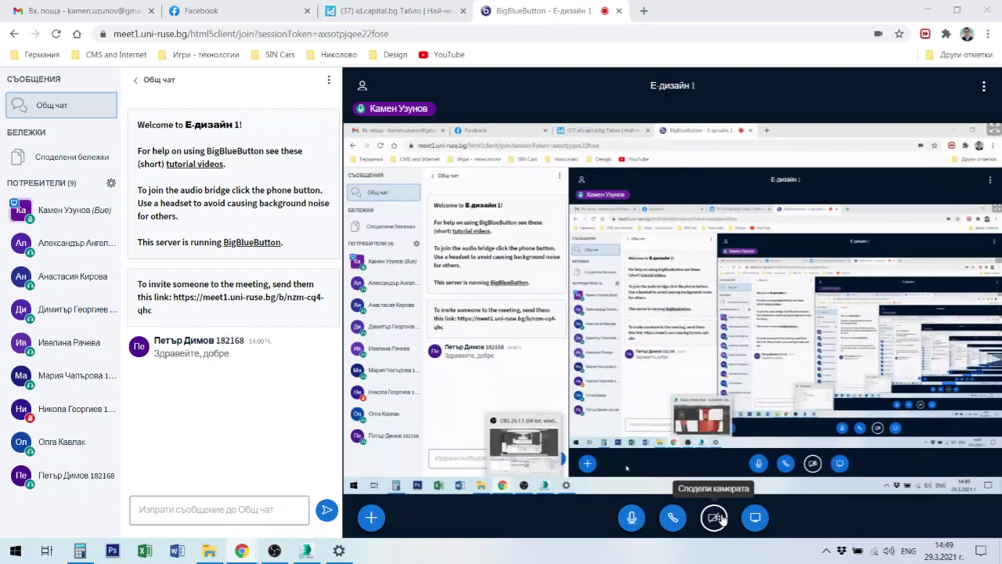
# - Close the webcam settings without sharing, then return to Braun_Mesh.max in 3ds Max
pyautogui.click(714, 518)
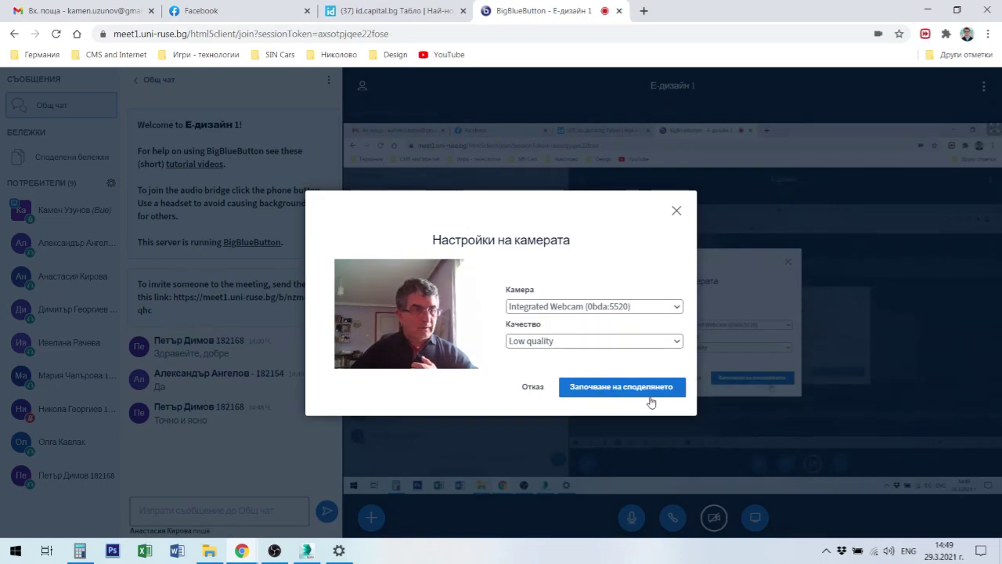
pyautogui.click(677, 210)
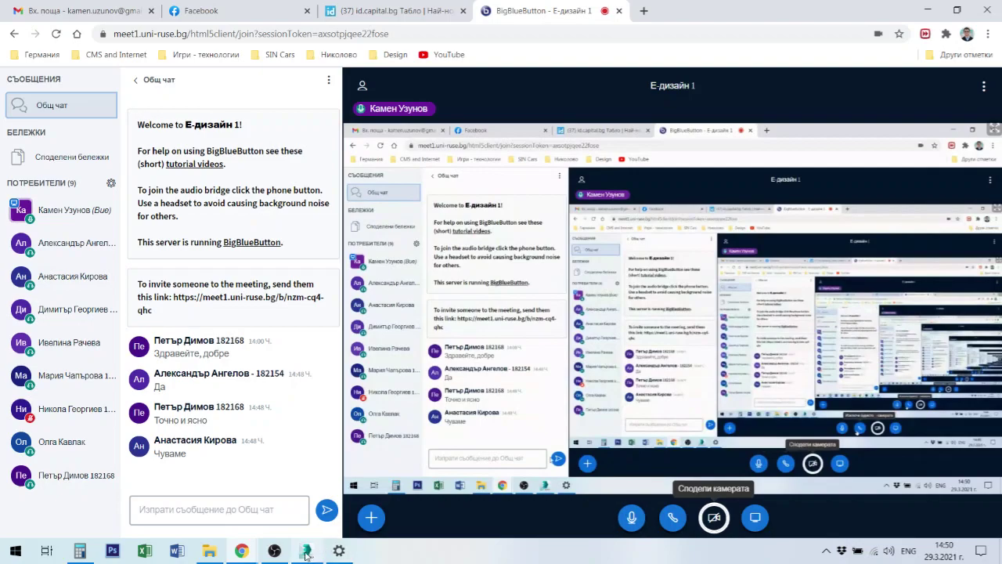
pyautogui.moveTo(307, 550)
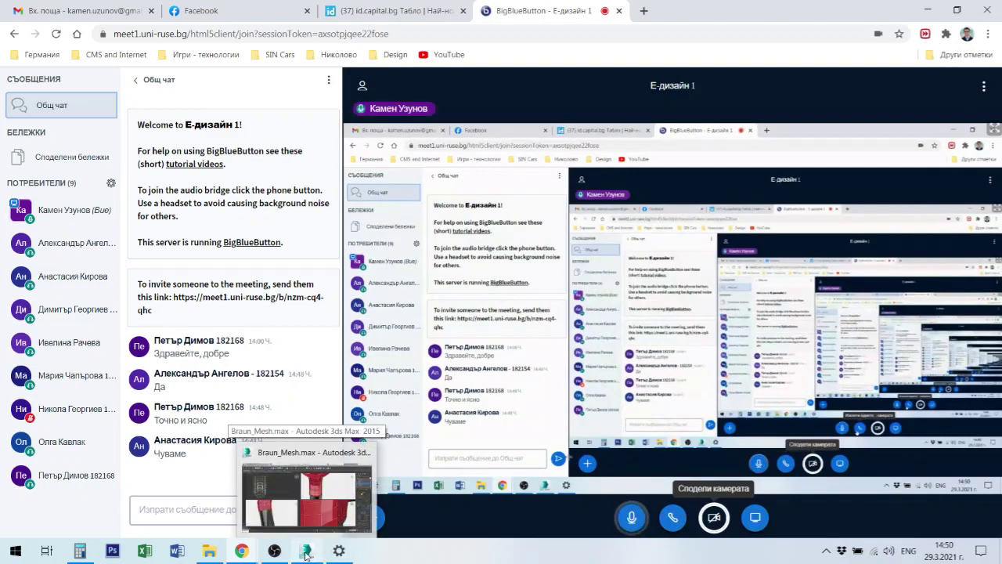
pyautogui.click(305, 552)
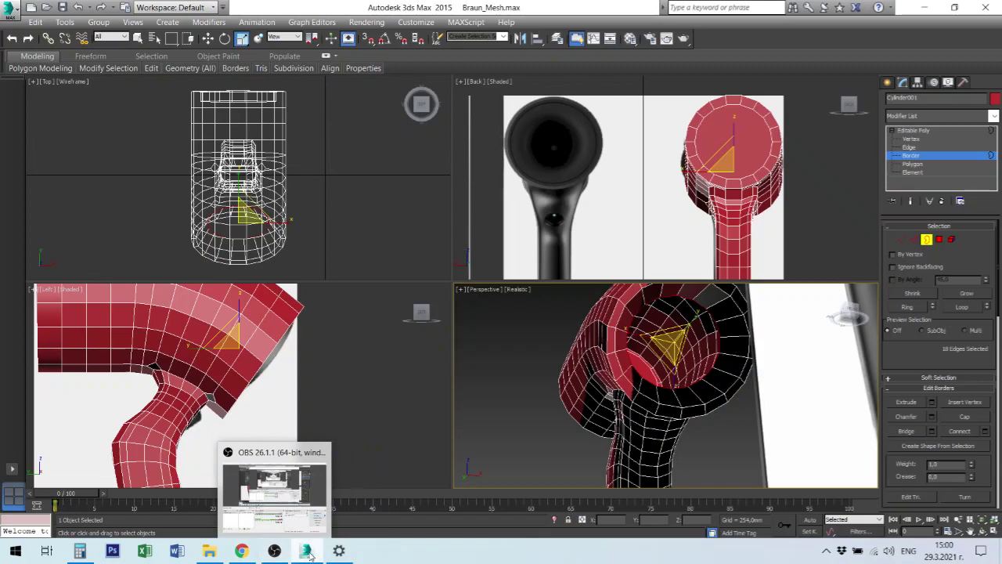
# - Turn the webcam on, view it full screen, turn it off, then leave 'Е-дизайн 1' via Options > Изход
pyautogui.click(245, 555)
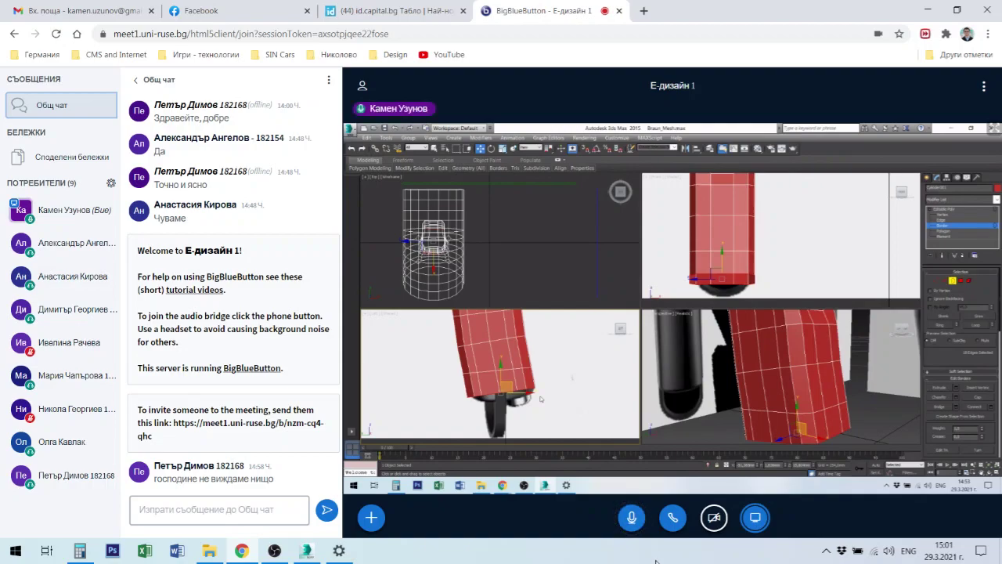
pyautogui.click(716, 522)
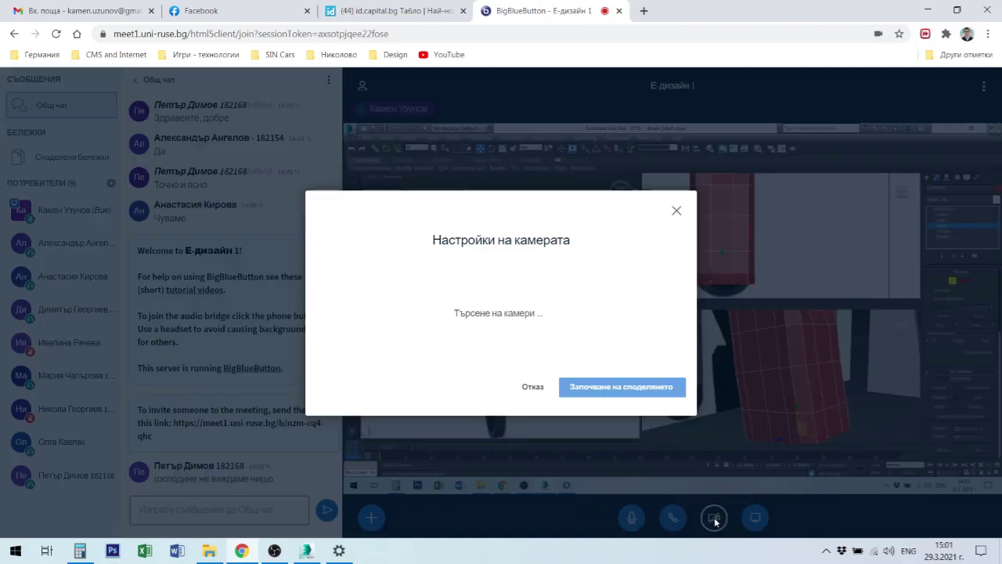
pyautogui.click(642, 387)
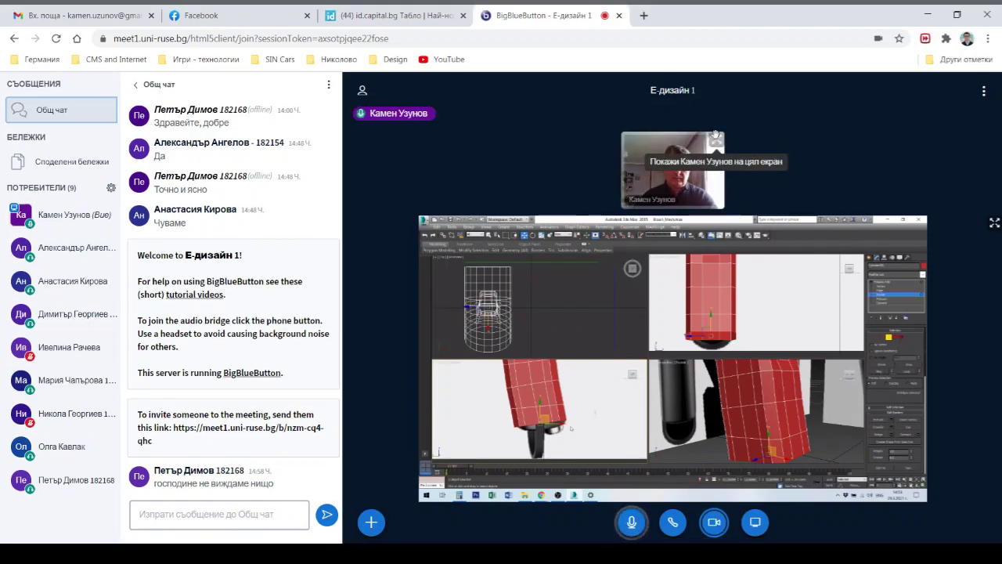
pyautogui.click(716, 137)
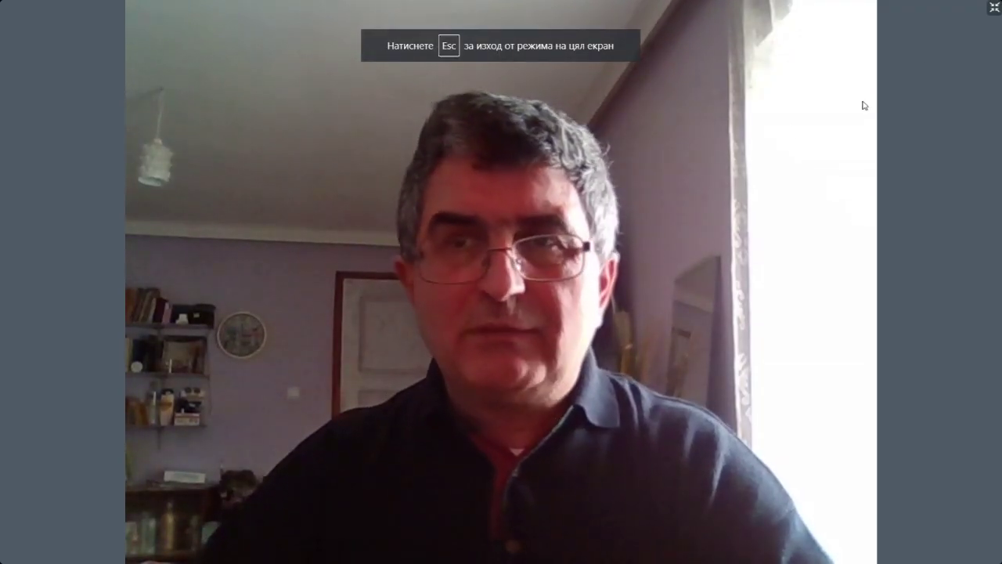
pyautogui.press('Escape')
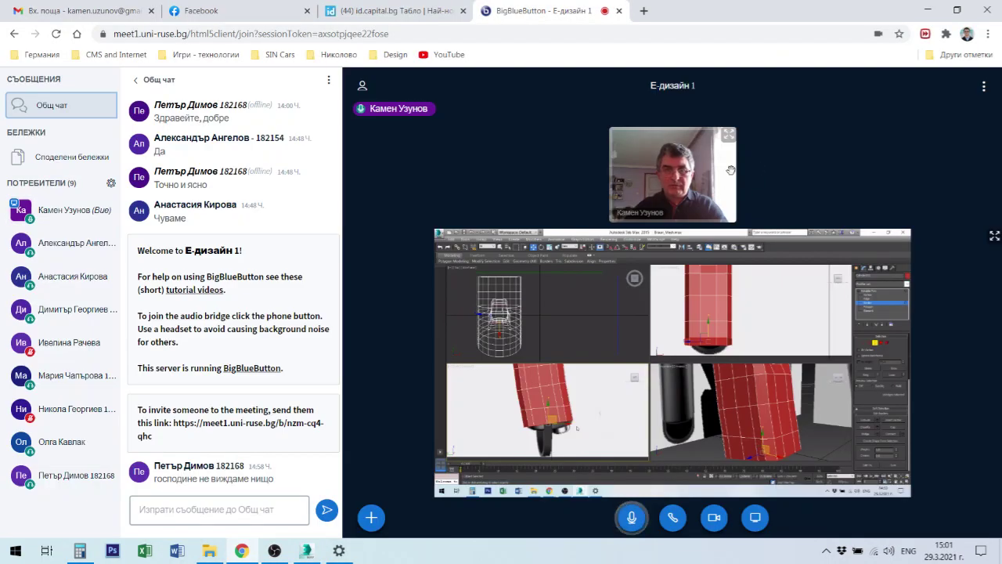
pyautogui.click(715, 517)
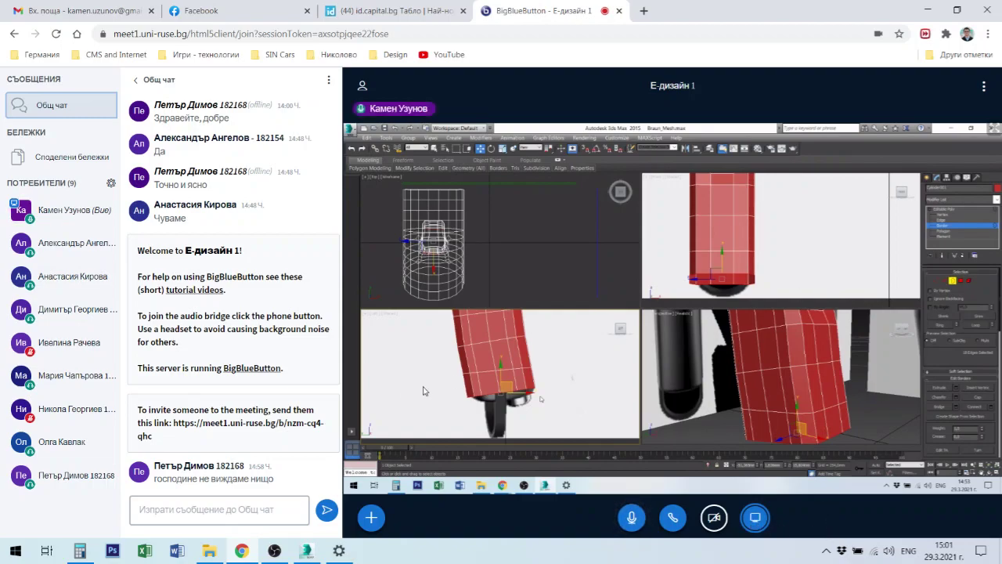
pyautogui.click(984, 88)
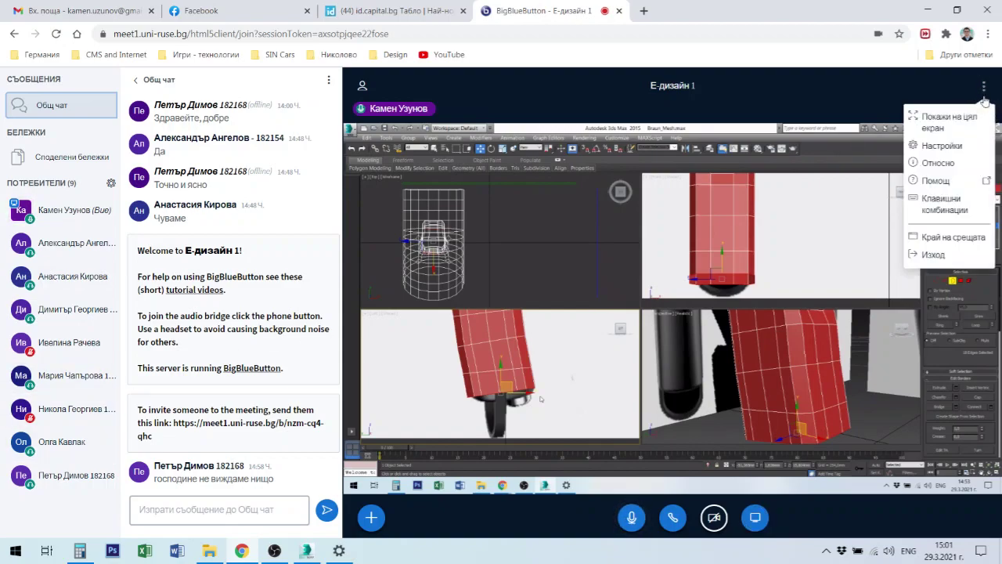
pyautogui.click(944, 262)
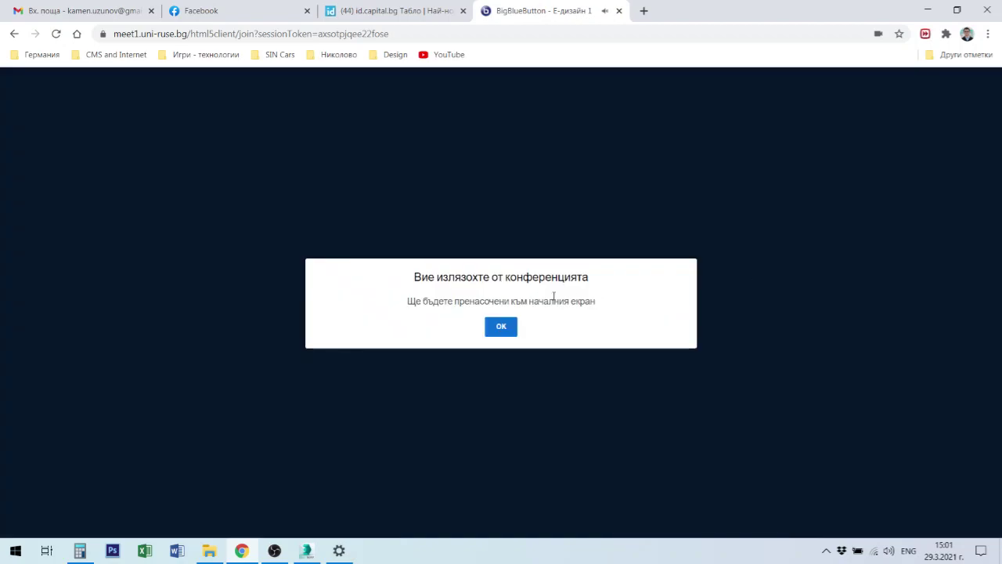
# - Rejoin 'Е-дизайн 1' with microphone audio (Със звук), confirm the echo test, and unmute the microphone
pyautogui.click(501, 329)
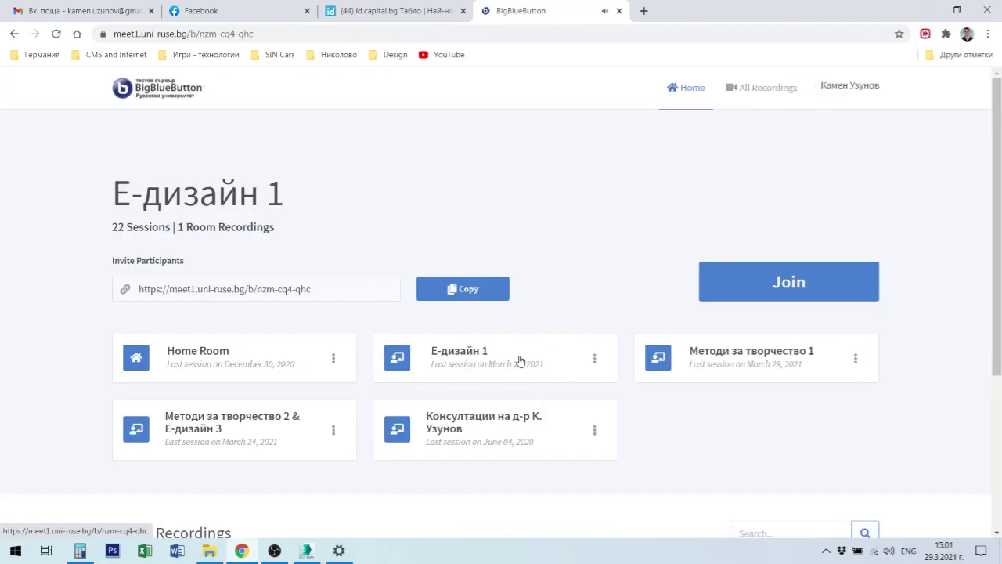
pyautogui.click(775, 274)
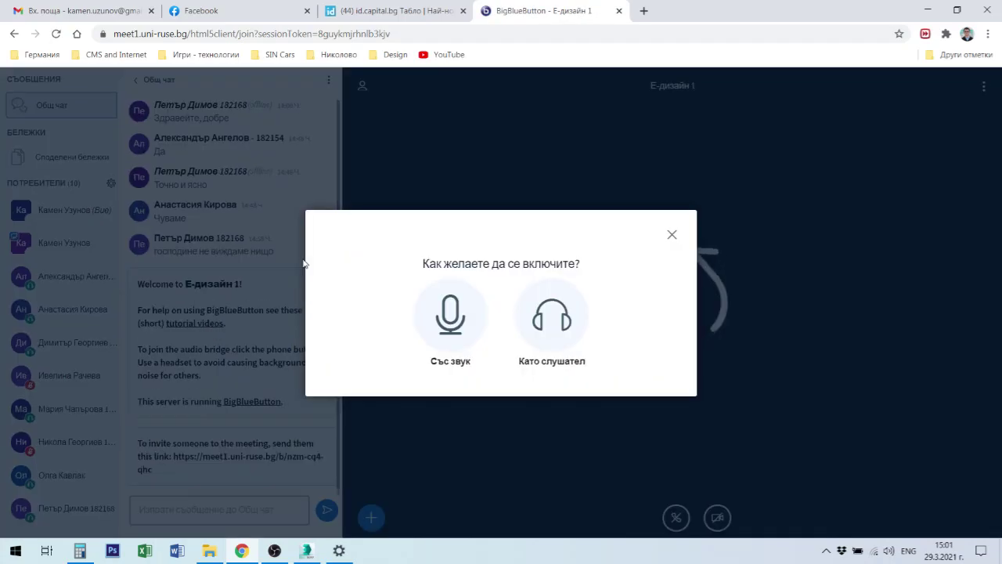
pyautogui.click(451, 317)
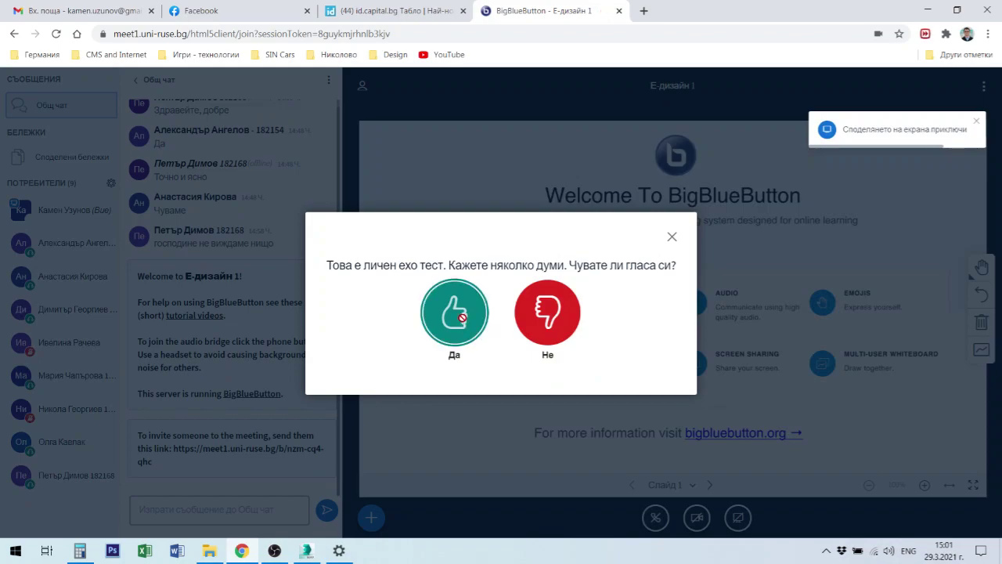
pyautogui.click(462, 317)
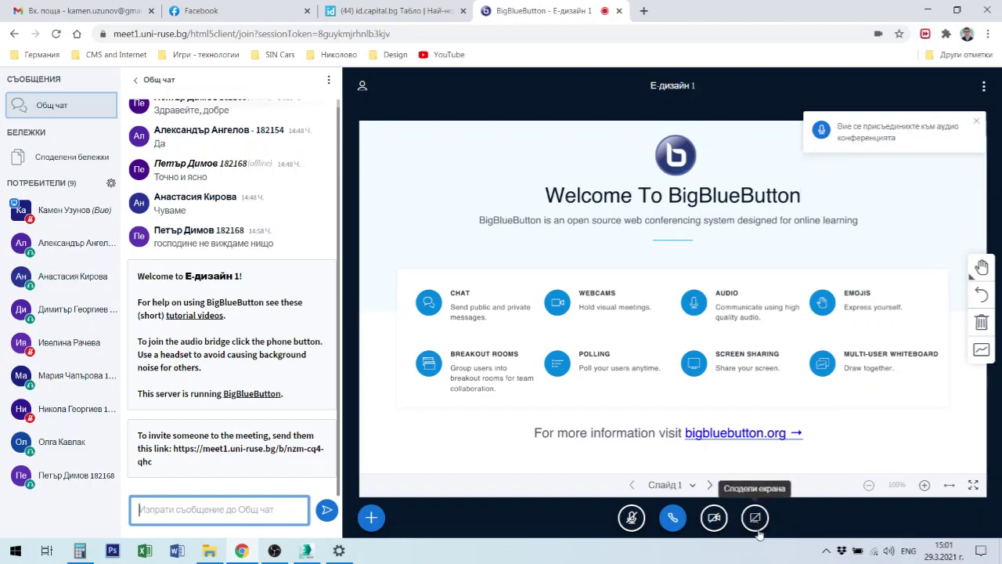
pyautogui.click(632, 518)
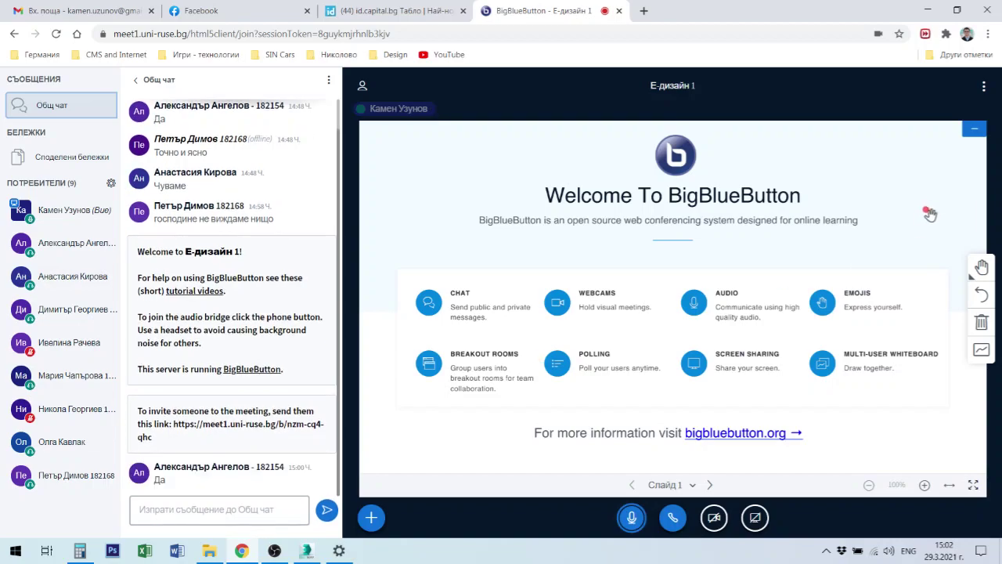
# - Share the entire screen (Целият ви екран), then stop sharing
pyautogui.click(756, 518)
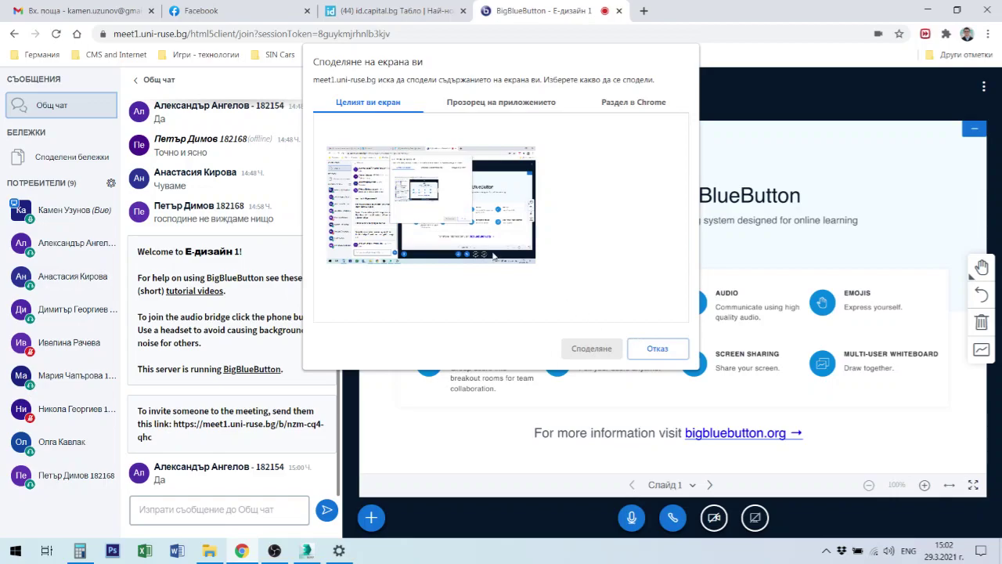
pyautogui.click(505, 243)
pyautogui.click(586, 350)
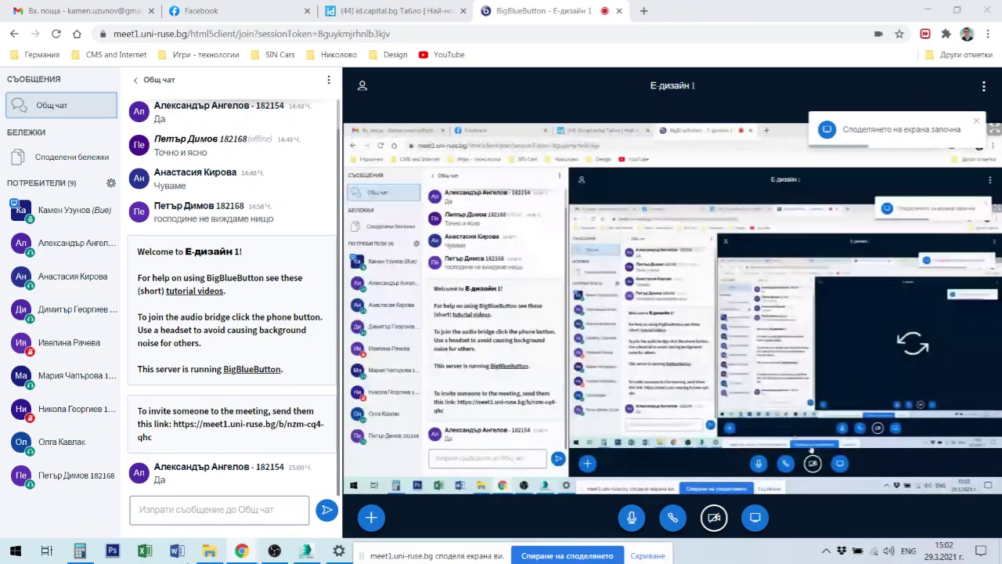
pyautogui.click(567, 555)
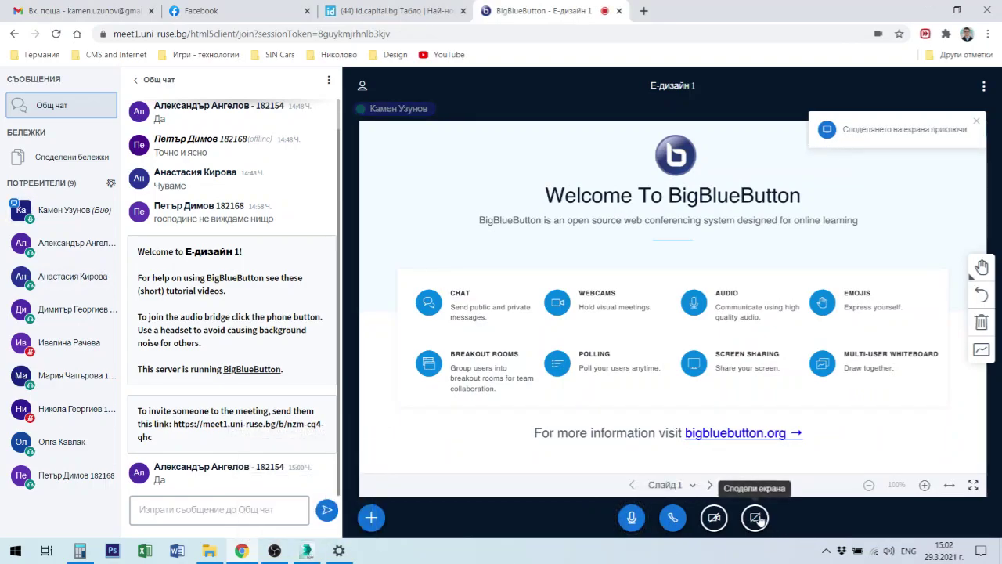
# - Share the entire screen again, move the sharing bar down, and return to 3ds Max
pyautogui.click(756, 518)
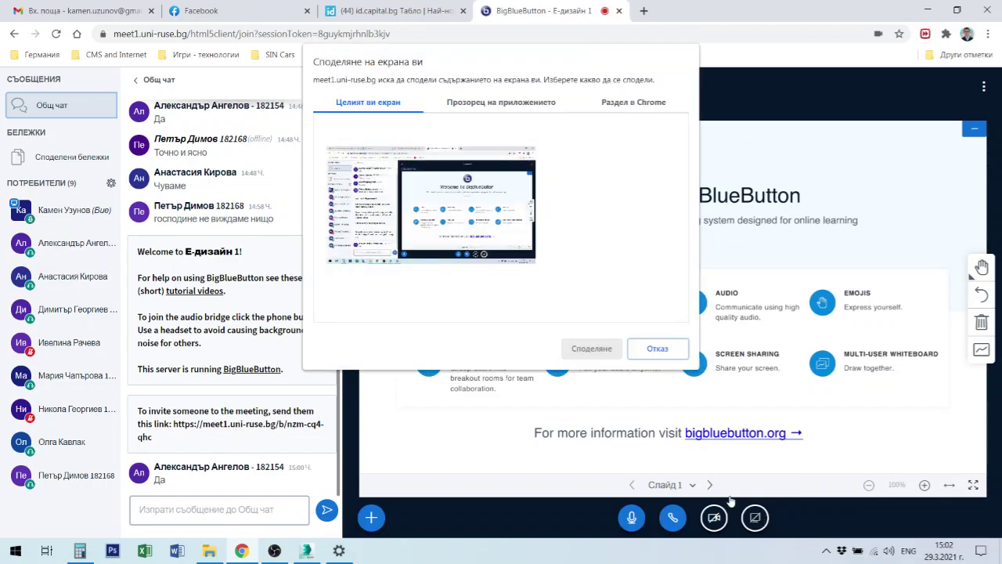
pyautogui.click(495, 268)
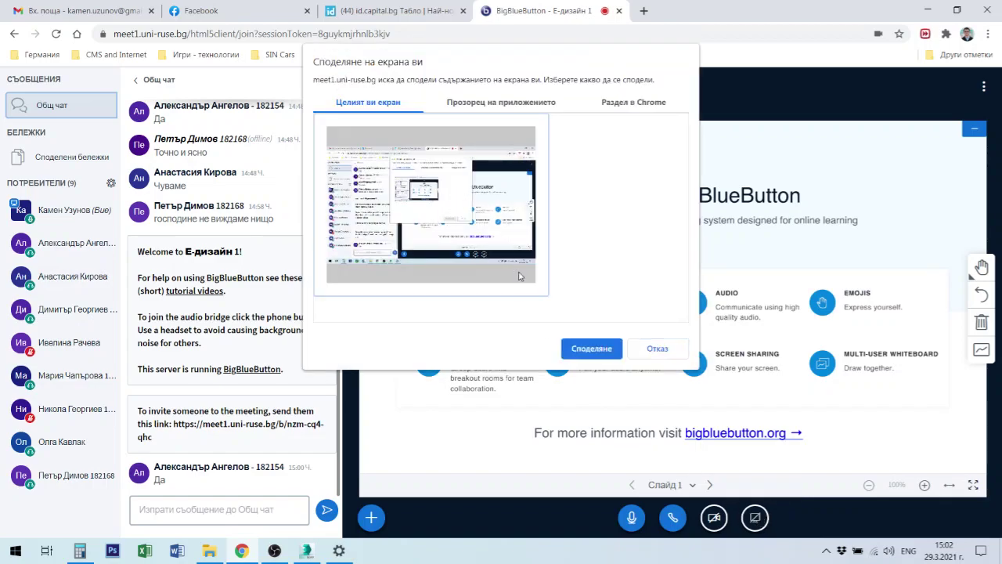
pyautogui.click(582, 350)
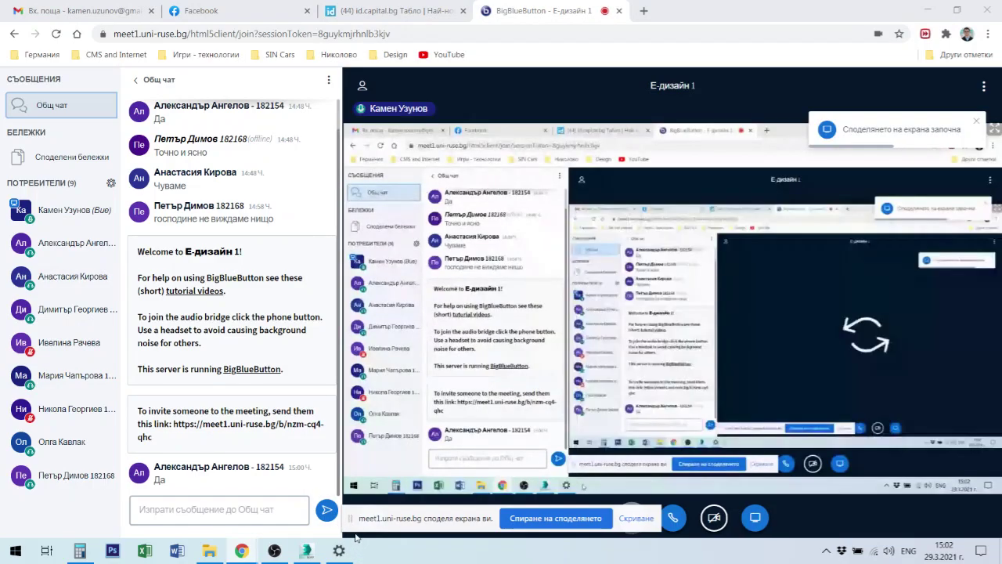
pyautogui.moveTo(355, 523); pyautogui.dragTo(365, 555)
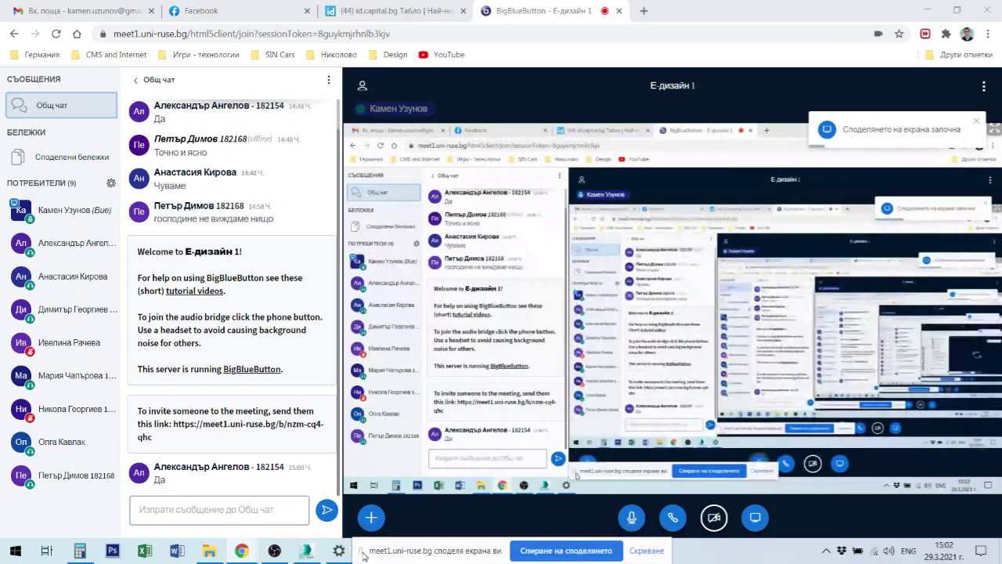
pyautogui.hotkey('alt', 'Tab')
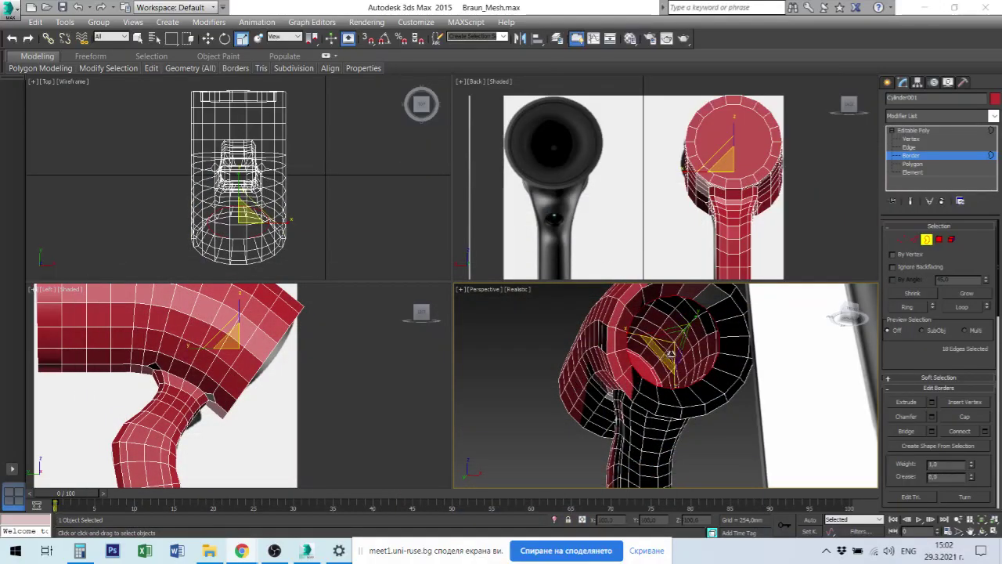
# - Cap the selected open border of the hair dryer body and check the closed end
pyautogui.moveTo(694, 359)
pyautogui.keyDown('alt'); pyautogui.mouseDown(button='middle')
pyautogui.moveTo(715, 374)
pyautogui.moveTo(706, 360)
pyautogui.mouseUp(button='middle'); pyautogui.keyUp('alt')
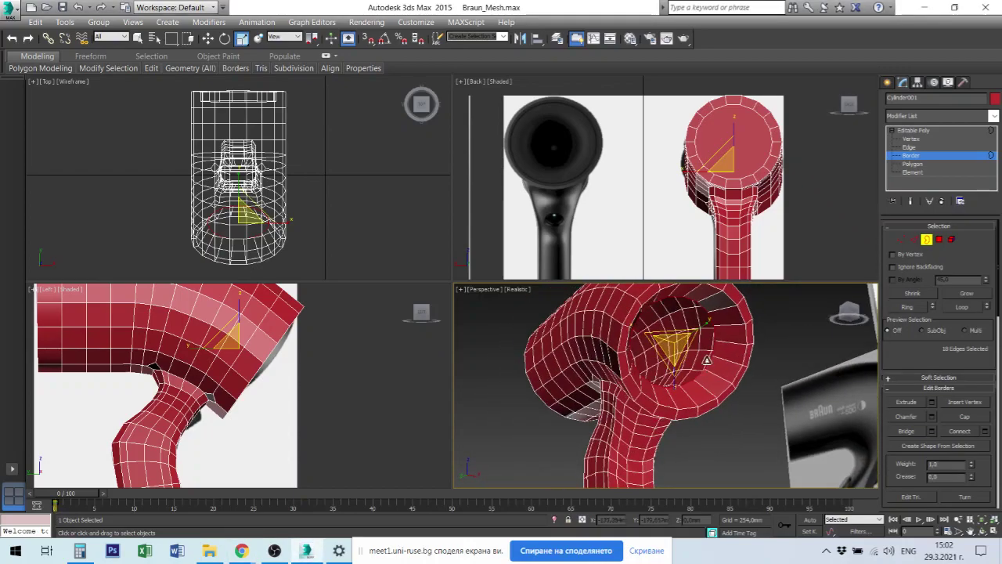
pyautogui.click(965, 415)
pyautogui.click(736, 415)
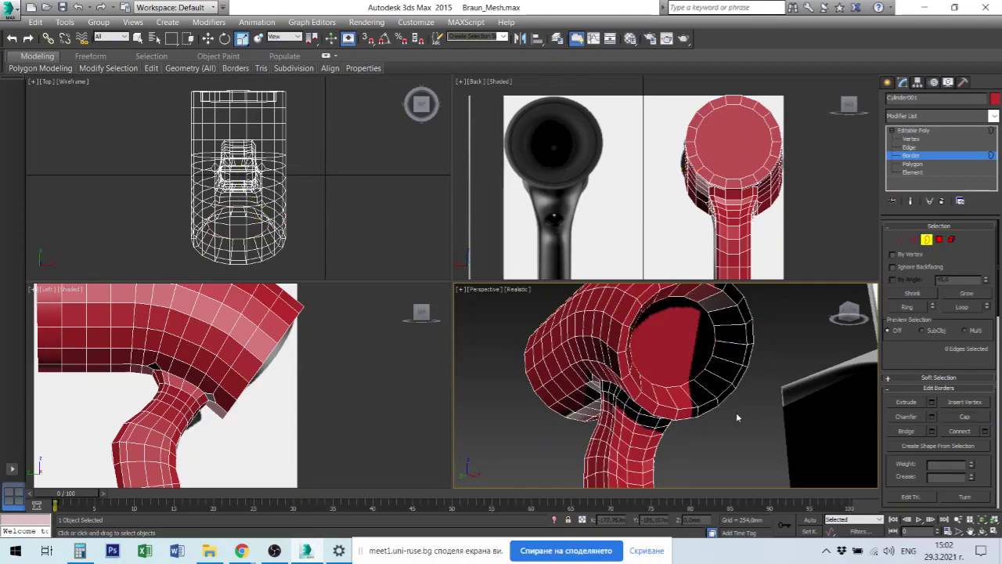
pyautogui.moveTo(651, 356)
pyautogui.keyDown('alt'); pyautogui.mouseDown(button='middle')
pyautogui.moveTo(674, 415)
pyautogui.moveTo(702, 440)
pyautogui.mouseUp(button='middle'); pyautogui.keyUp('alt')
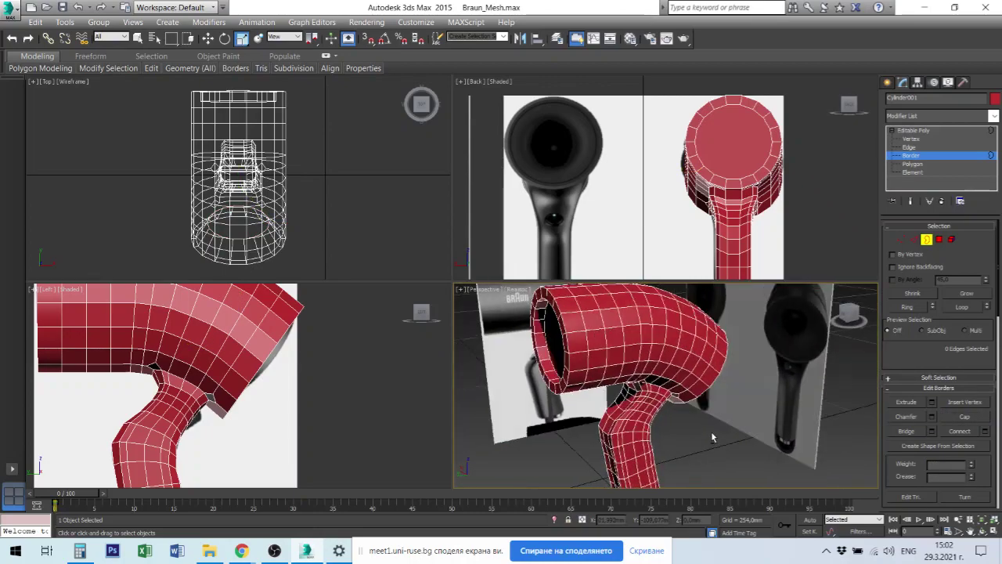
pyautogui.scroll(-3, 645, 421)
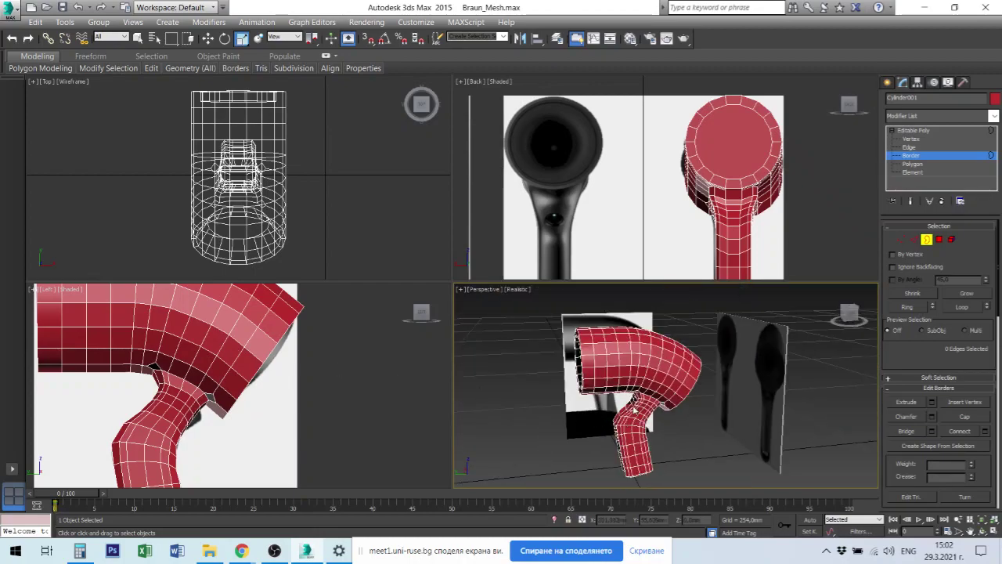
# - Return to the Editable Poly top level and hide Cylinder001 with Hide Selection
pyautogui.click(375, 415)
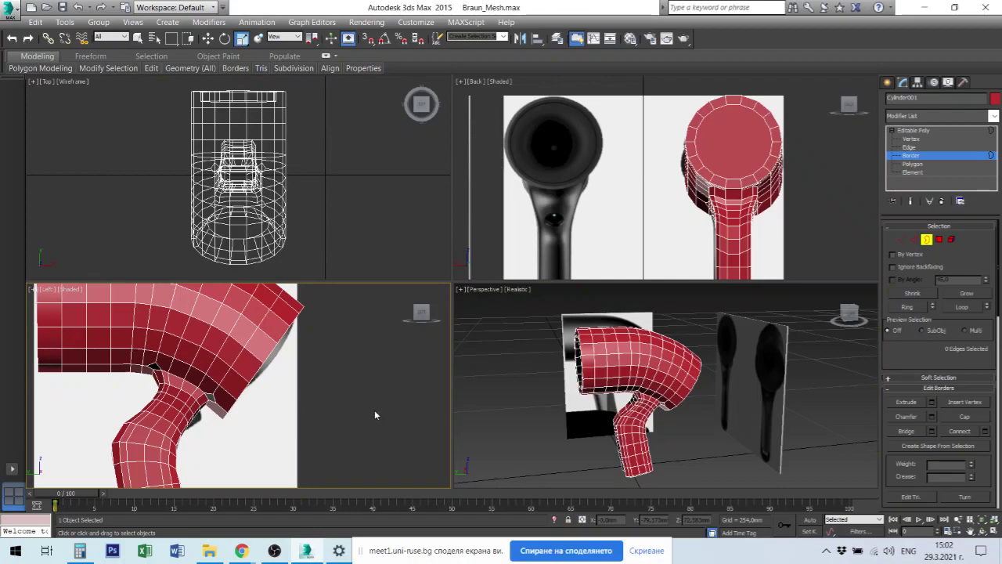
pyautogui.press('z')
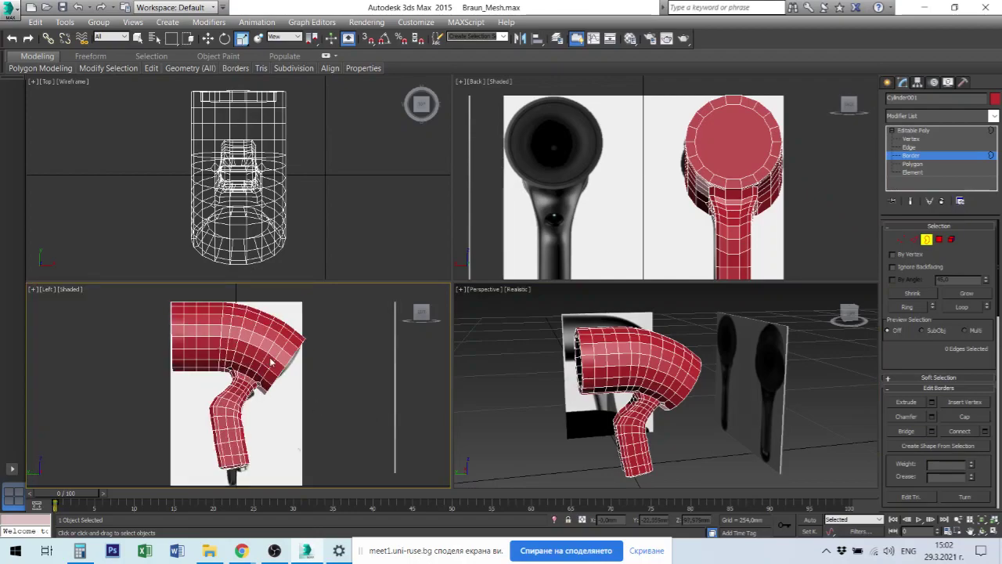
pyautogui.rightClick(656, 370)
pyautogui.rightClick(650, 362)
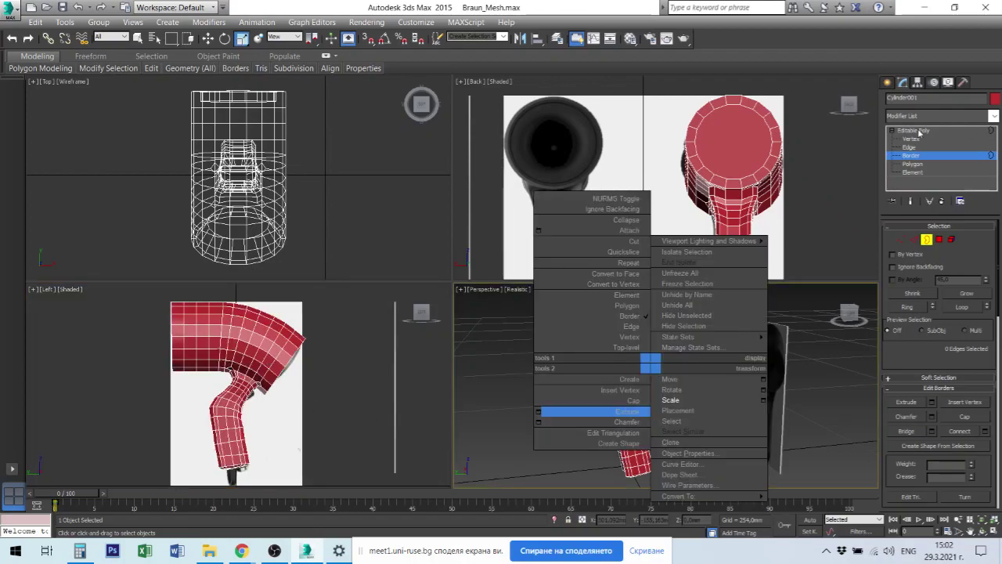
pyautogui.click(920, 131)
pyautogui.rightClick(667, 358)
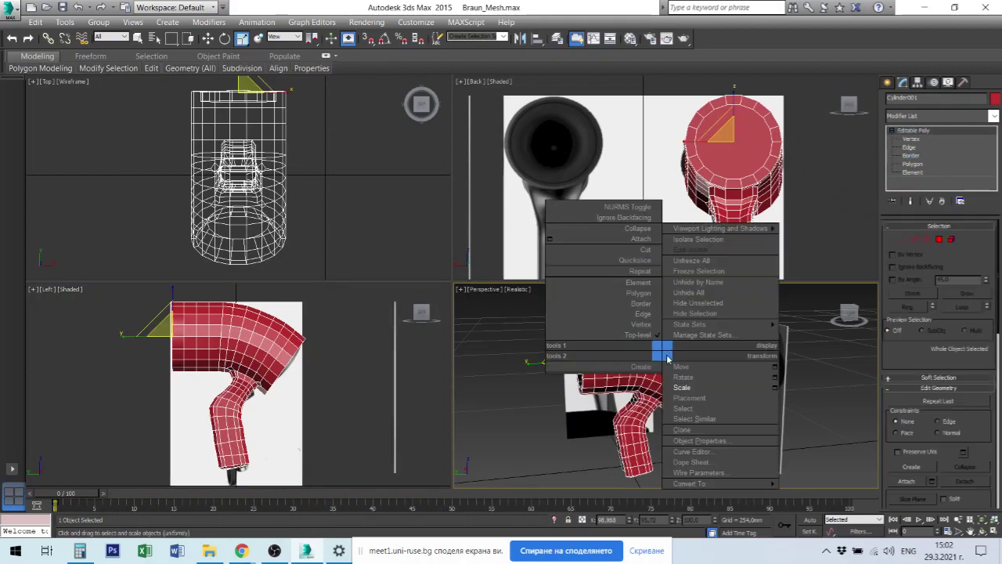
pyautogui.click(723, 313)
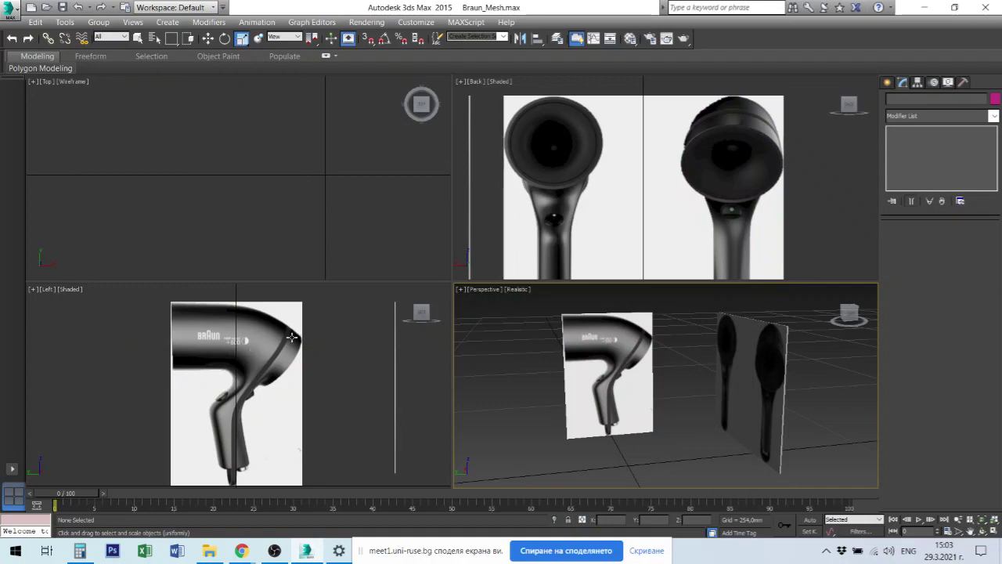
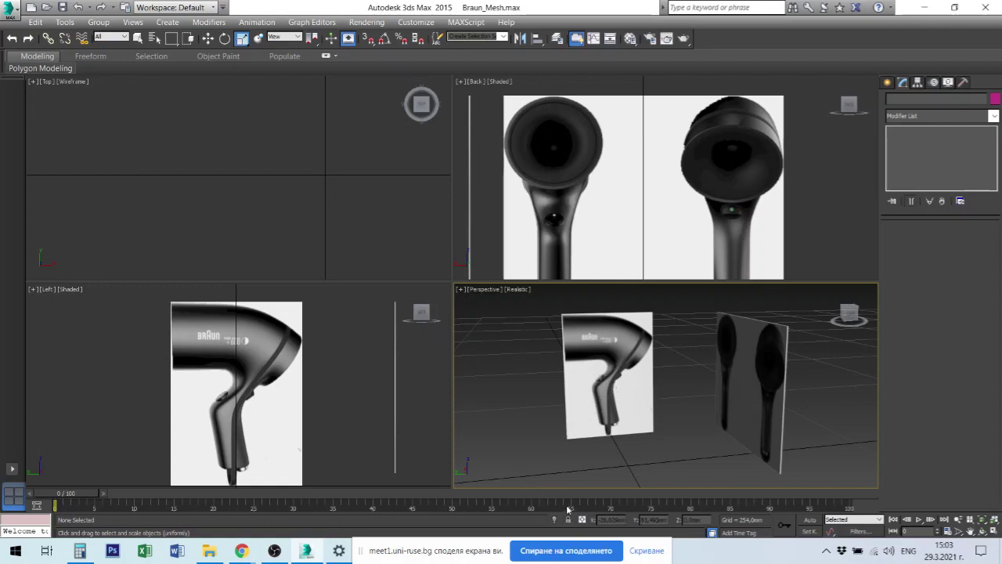
# - Unhide all objects to reveal the red dryer, then make the Perspective view active
pyautogui.click(809, 201)
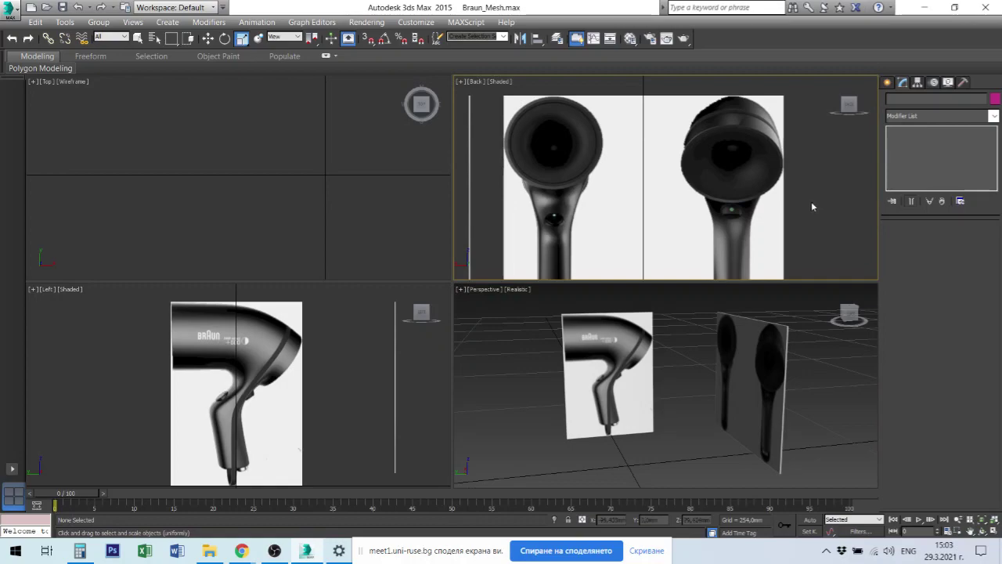
pyautogui.rightClick(812, 206)
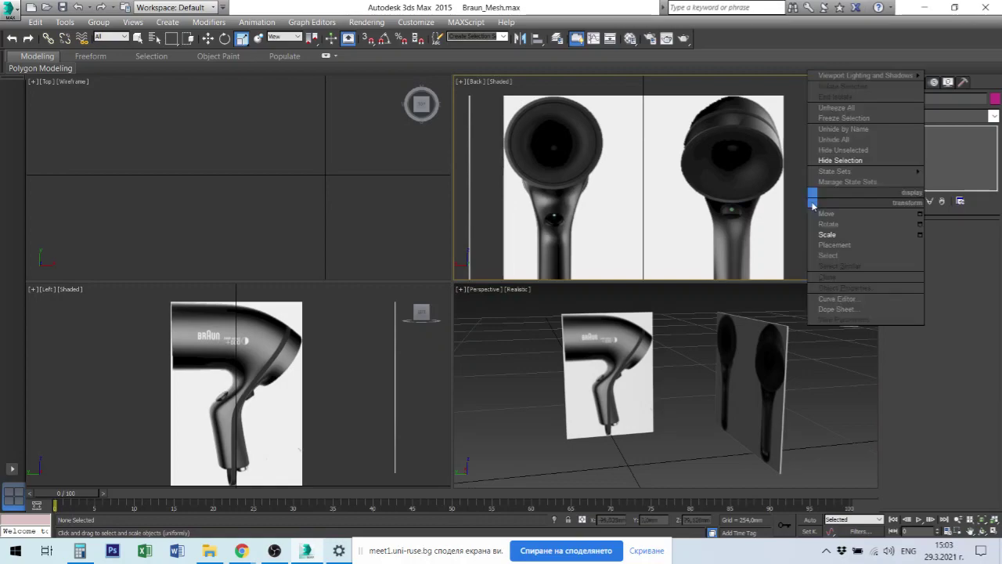
pyautogui.click(867, 139)
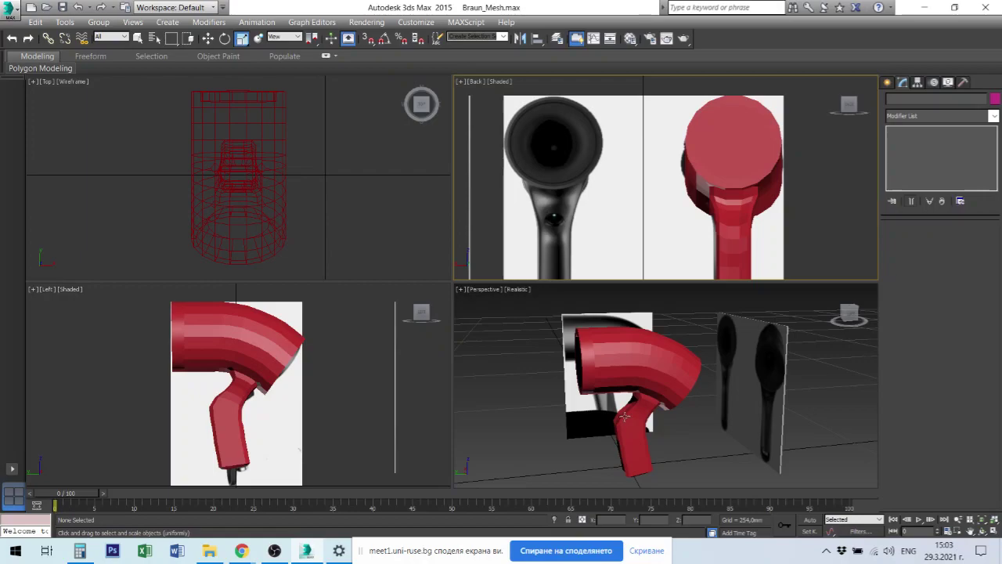
pyautogui.middleClick(643, 430)
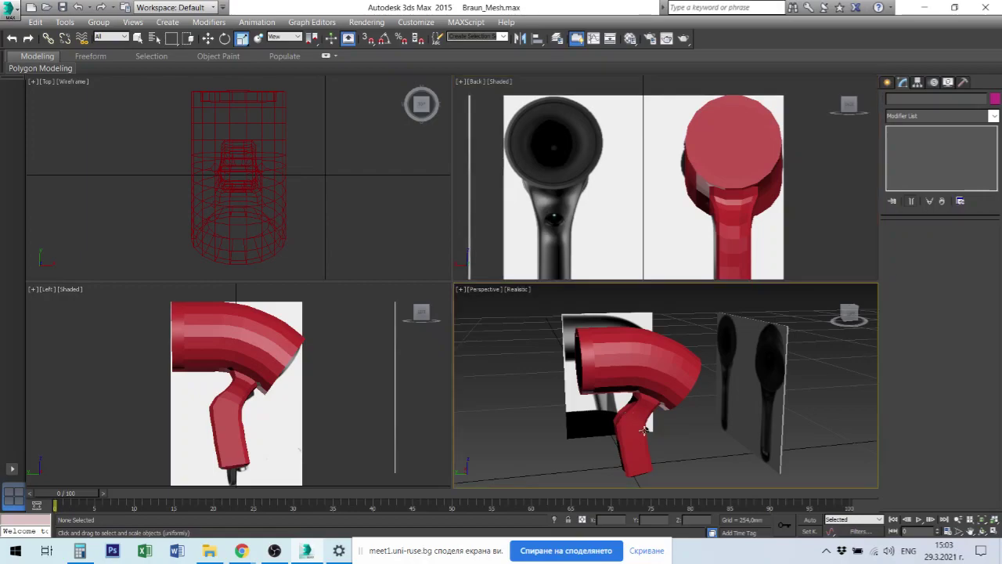
pyautogui.keyDown('alt'); pyautogui.moveTo(644, 430); pyautogui.dragTo(683, 433, button='middle'); pyautogui.keyUp('alt')
# - Maximize the Perspective view and orbit around the dryer from several sides
pyautogui.hotkey('alt', 'w')
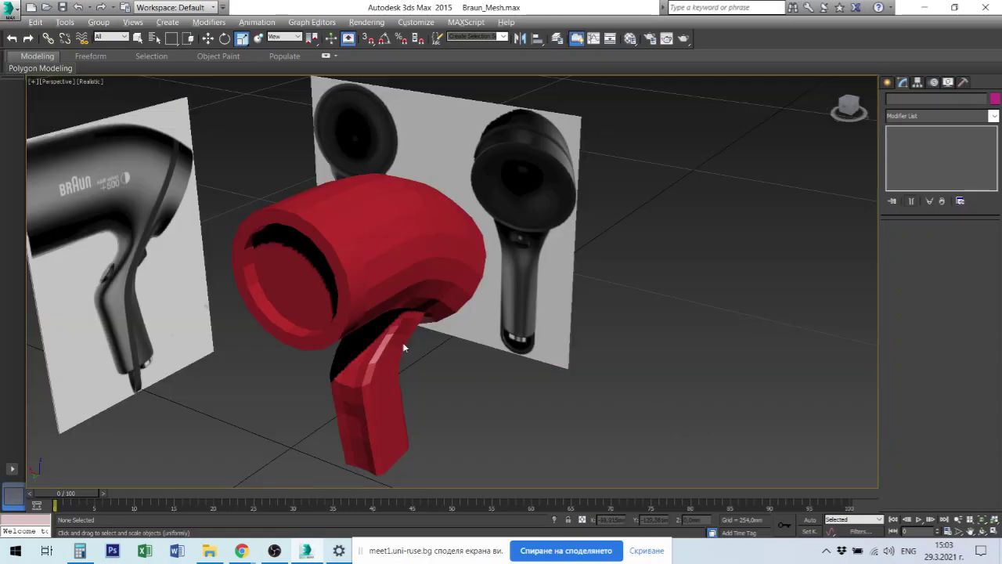
pyautogui.moveTo(408, 355)
pyautogui.keyDown('alt'); pyautogui.mouseDown(button='middle')
pyautogui.moveTo(433, 357)
pyautogui.moveTo(409, 349)
pyautogui.moveTo(370, 361)
pyautogui.moveTo(330, 332)
pyautogui.moveTo(306, 289)
pyautogui.moveTo(336, 335)
pyautogui.moveTo(350, 333)
pyautogui.mouseUp(button='middle'); pyautogui.keyUp('alt')
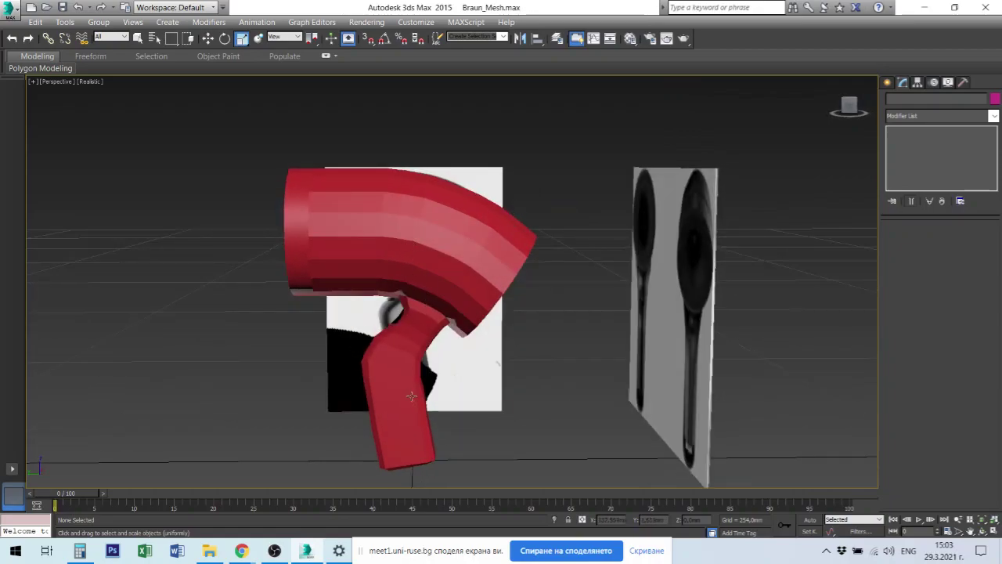
pyautogui.moveTo(412, 396)
pyautogui.keyDown('alt'); pyautogui.mouseDown(button='middle')
pyautogui.moveTo(464, 369)
pyautogui.moveTo(459, 340)
pyautogui.moveTo(453, 439)
pyautogui.moveTo(524, 316)
pyautogui.mouseUp(button='middle'); pyautogui.keyUp('alt')
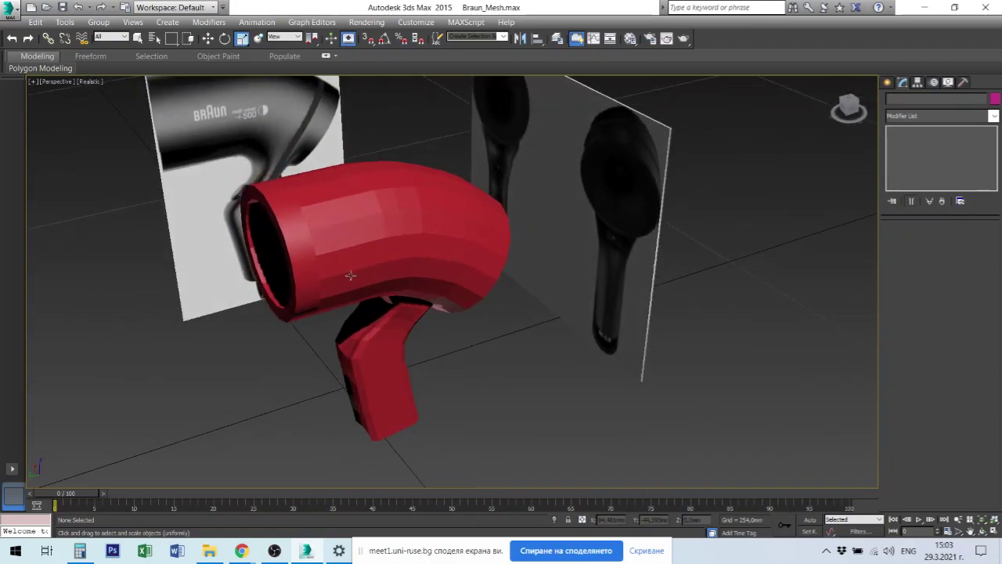
pyautogui.keyDown('alt'); pyautogui.moveTo(324, 273); pyautogui.dragTo(307, 264, button='middle'); pyautogui.keyUp('alt')
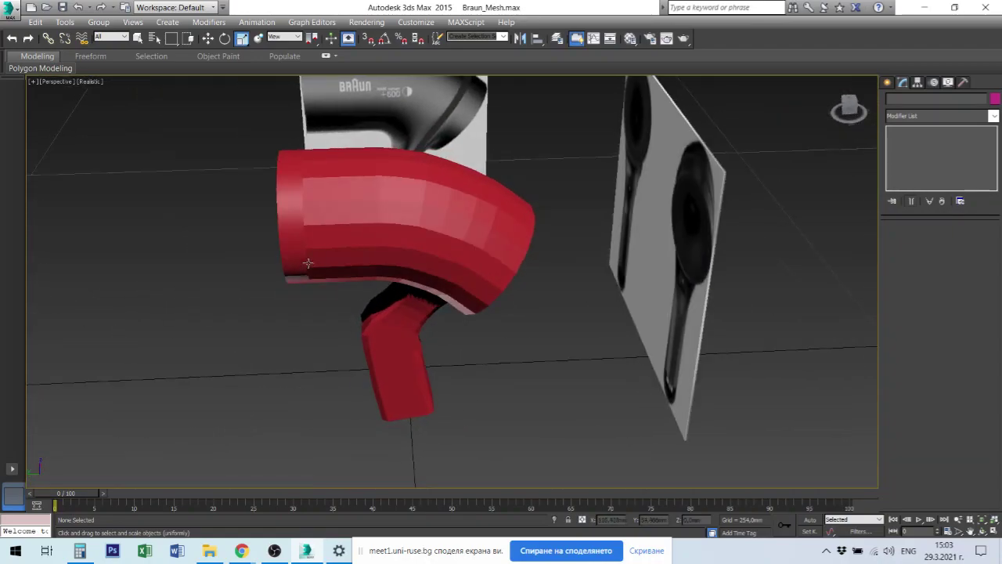
# - Select the red dryer mesh Cylinder001, orbiting to check it from another side
pyautogui.click(301, 227)
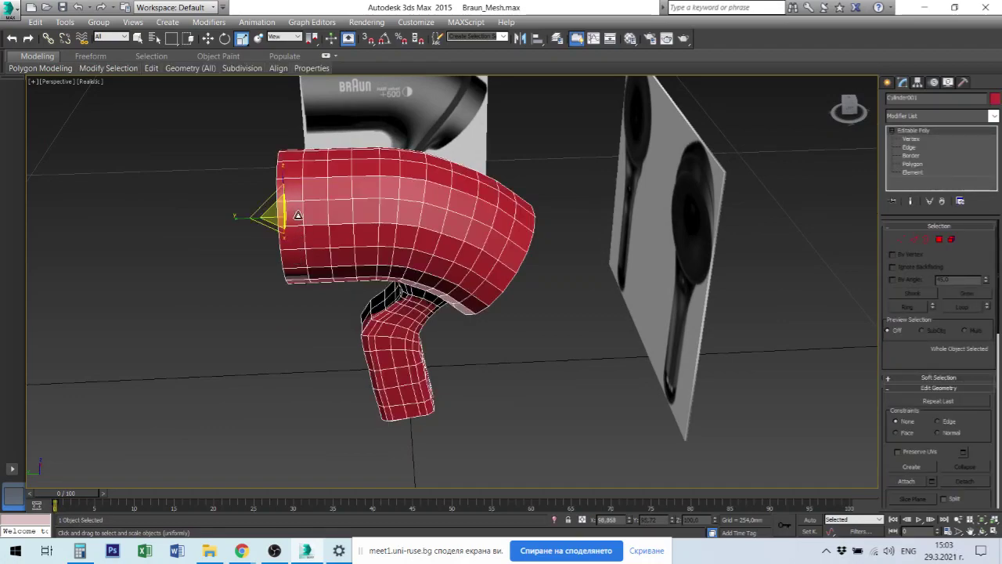
pyautogui.keyDown('alt'); pyautogui.moveTo(327, 219); pyautogui.dragTo(353, 211, button='middle'); pyautogui.keyUp('alt')
pyautogui.click(595, 414)
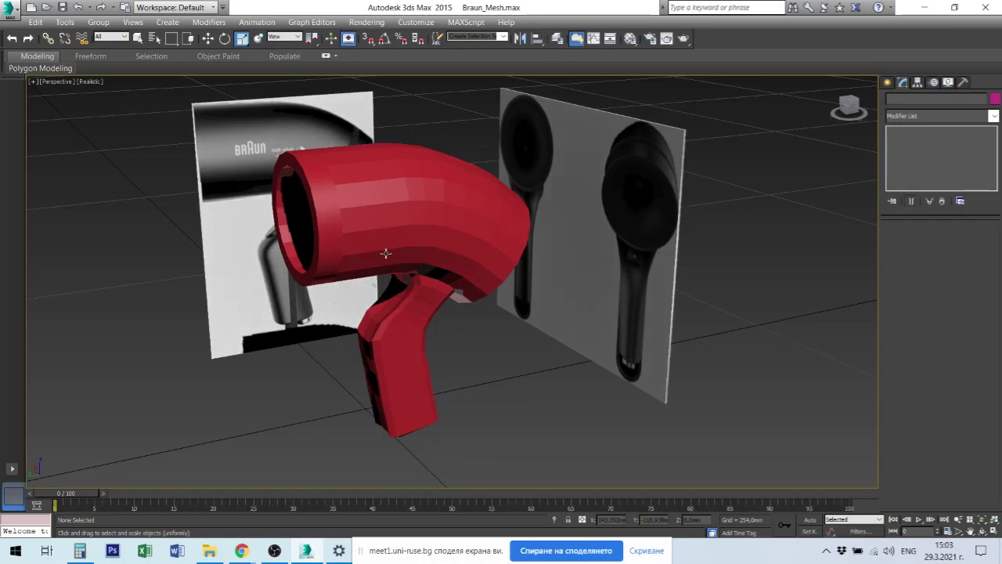
pyautogui.moveTo(354, 228)
pyautogui.keyDown('alt'); pyautogui.mouseDown(button='middle')
pyautogui.moveTo(438, 201)
pyautogui.moveTo(367, 254)
pyautogui.mouseUp(button='middle'); pyautogui.keyUp('alt')
pyautogui.click(447, 220)
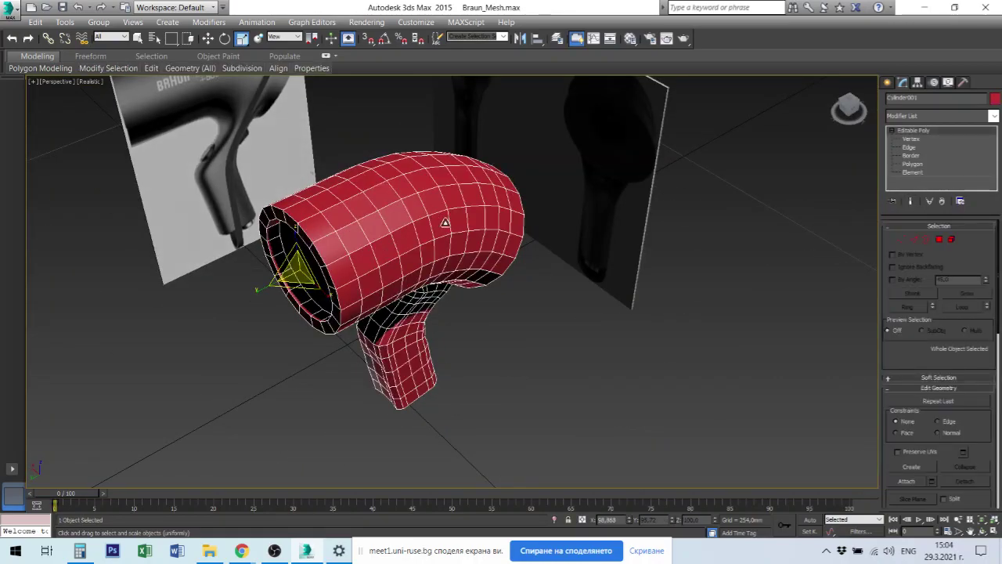
# - Apply a TurboSmooth modifier to the dryer mesh
pyautogui.rightClick(396, 238)
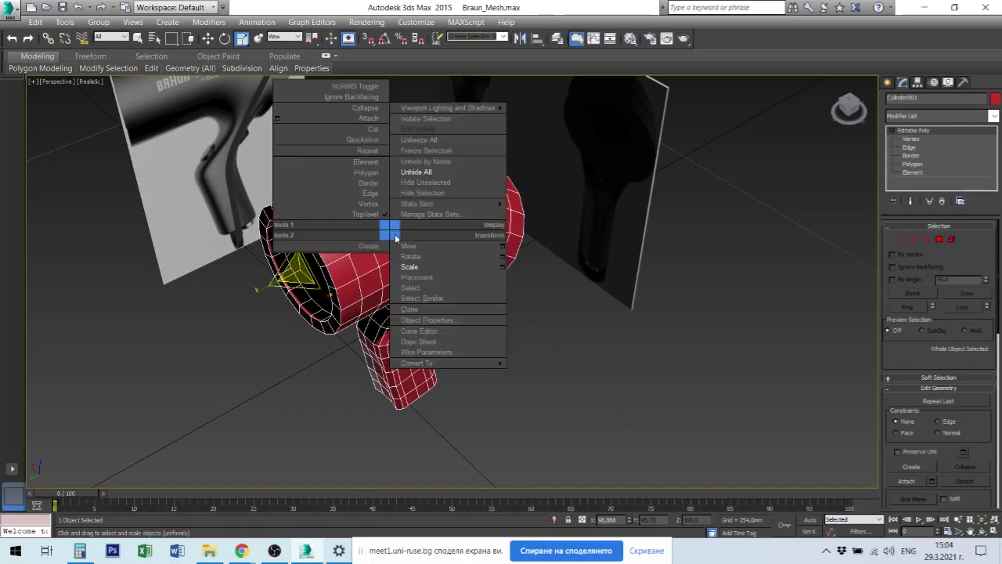
pyautogui.click(419, 244)
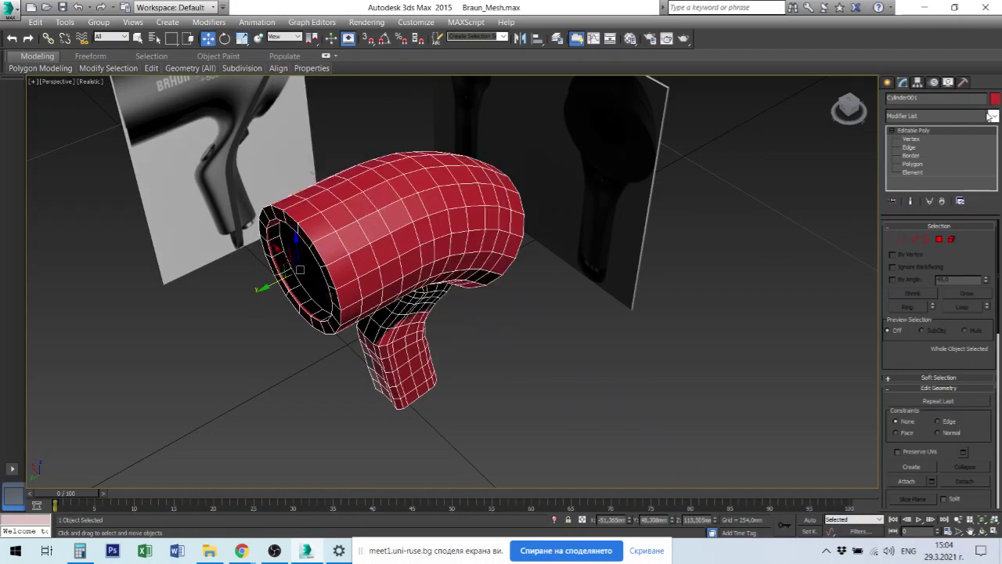
pyautogui.click(995, 116)
pyautogui.scroll(-3, 939, 329)
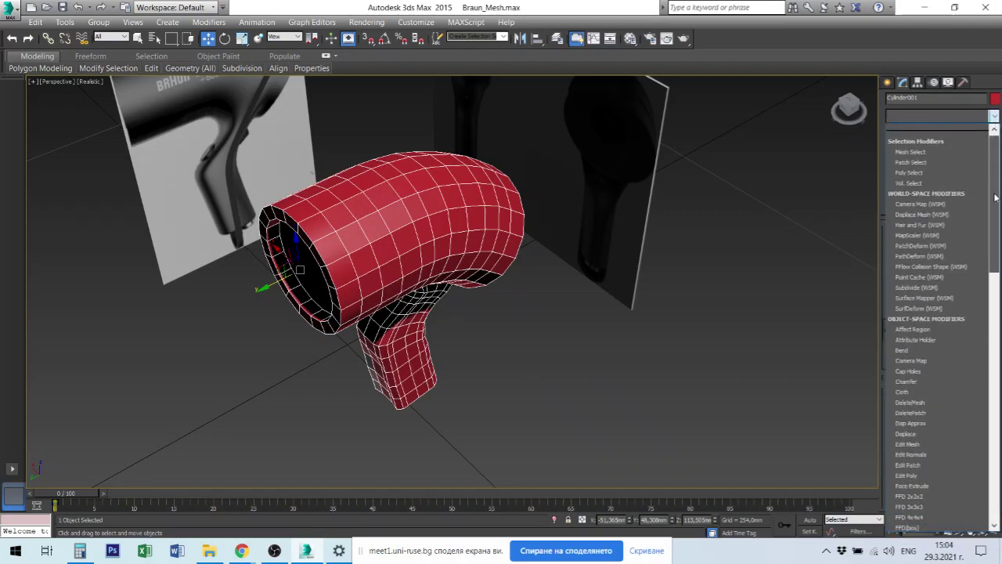
pyautogui.scroll(-5, 939, 329)
pyautogui.scroll(-4, 1000, 335)
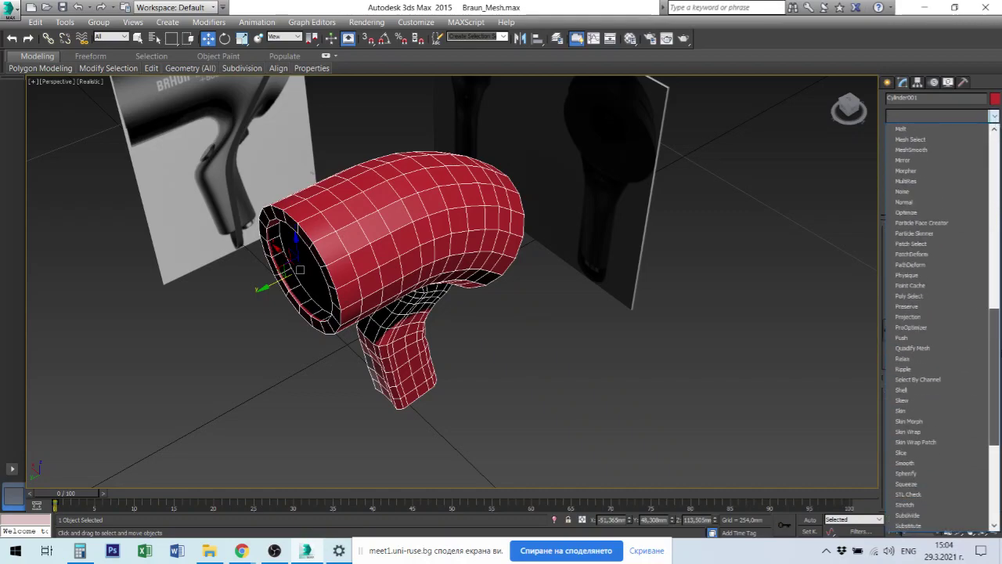
pyautogui.scroll(-1, 940, 327)
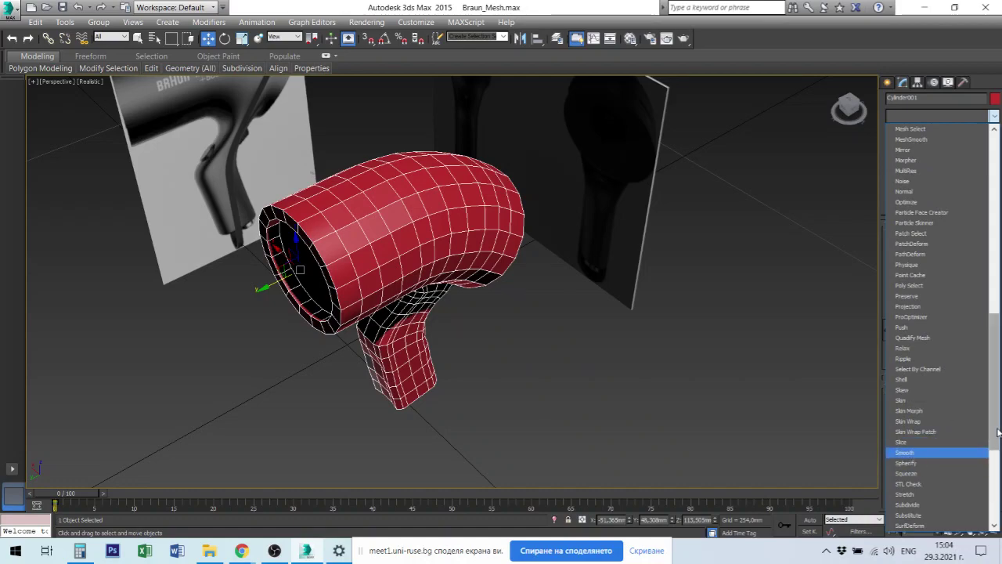
pyautogui.moveTo(991, 454); pyautogui.dragTo(999, 464)
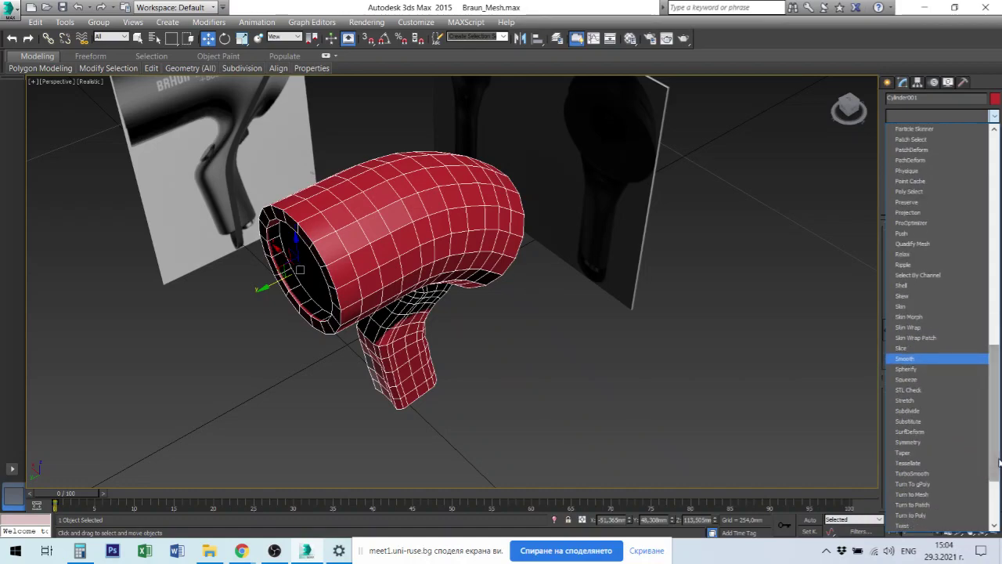
pyautogui.click(943, 473)
# - Preview the smoothed dryer, trying TurboSmooth iterations at 2 before returning to 1
pyautogui.click(520, 370)
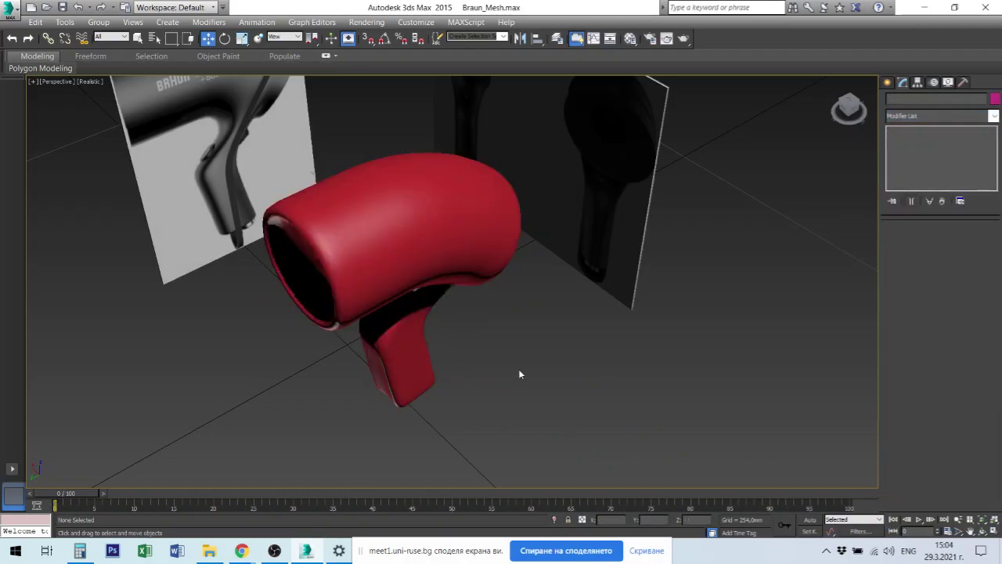
pyautogui.moveTo(474, 305)
pyautogui.keyDown('alt'); pyautogui.mouseDown(button='middle')
pyautogui.moveTo(490, 243)
pyautogui.moveTo(547, 227)
pyautogui.moveTo(574, 276)
pyautogui.moveTo(572, 259)
pyautogui.moveTo(439, 215)
pyautogui.moveTo(422, 251)
pyautogui.moveTo(436, 264)
pyautogui.moveTo(405, 272)
pyautogui.moveTo(395, 216)
pyautogui.moveTo(436, 264)
pyautogui.moveTo(440, 307)
pyautogui.moveTo(309, 273)
pyautogui.moveTo(418, 217)
pyautogui.mouseUp(button='middle'); pyautogui.keyUp('alt')
pyautogui.click(418, 217)
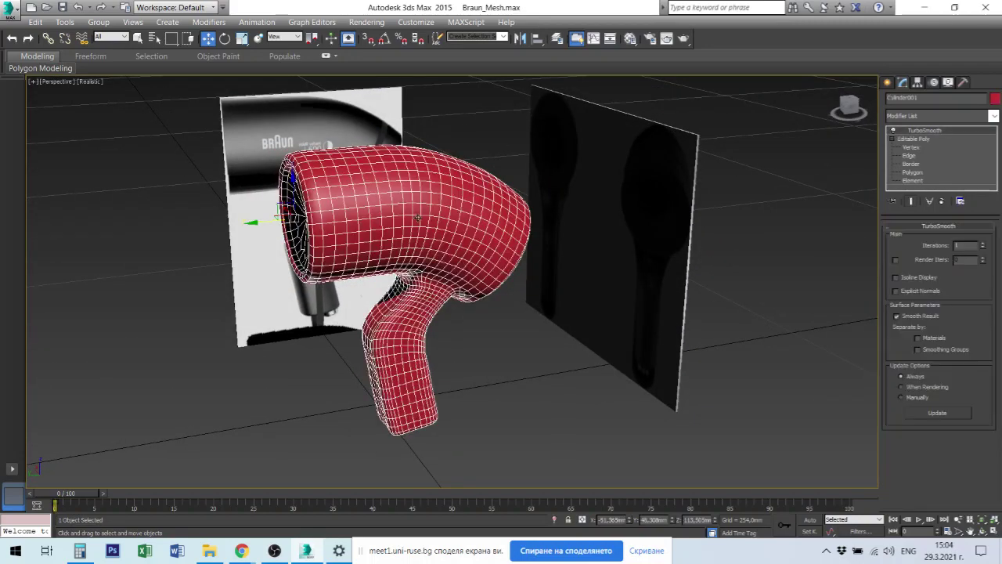
pyautogui.click(984, 245)
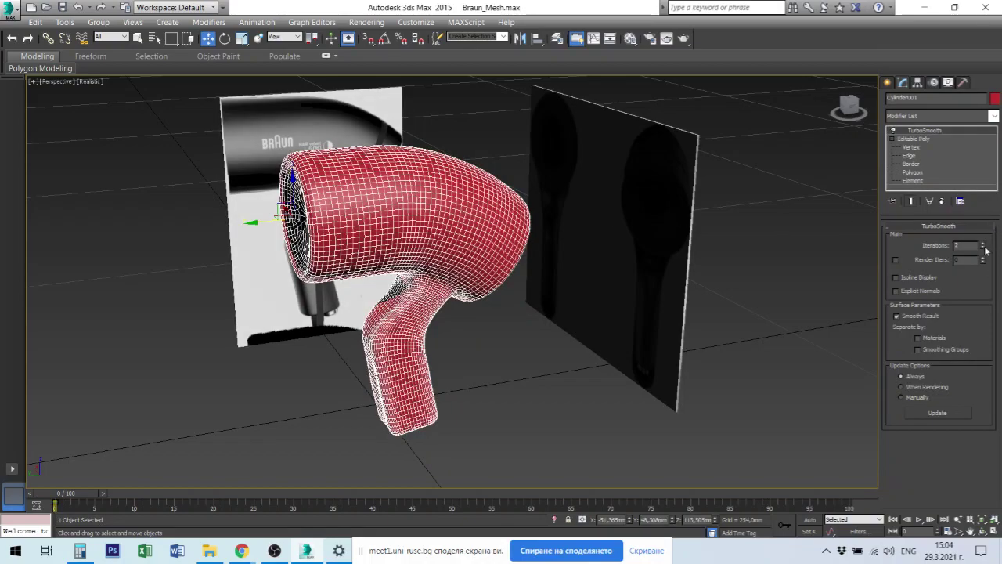
pyautogui.click(984, 249)
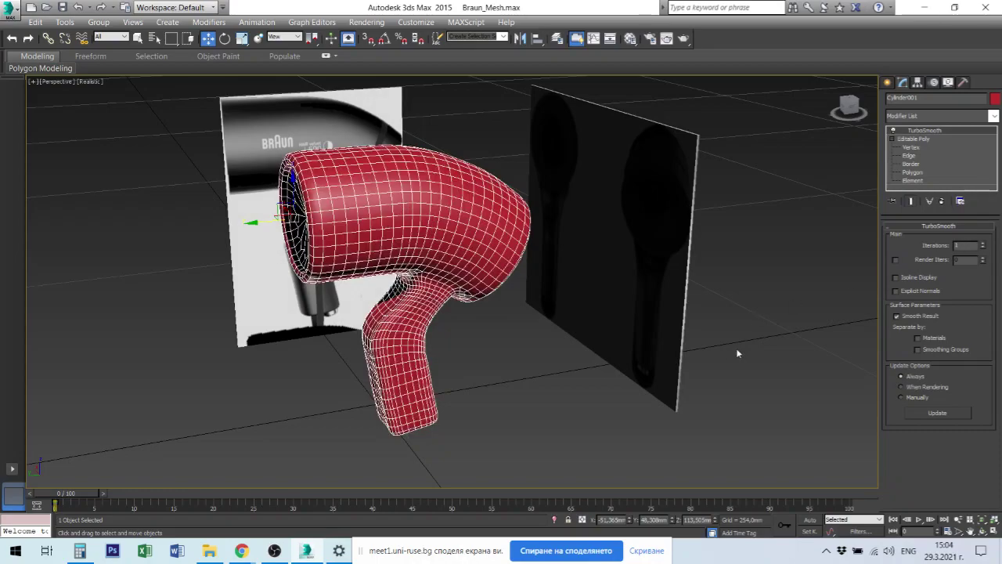
pyautogui.click(856, 409)
pyautogui.click(439, 210)
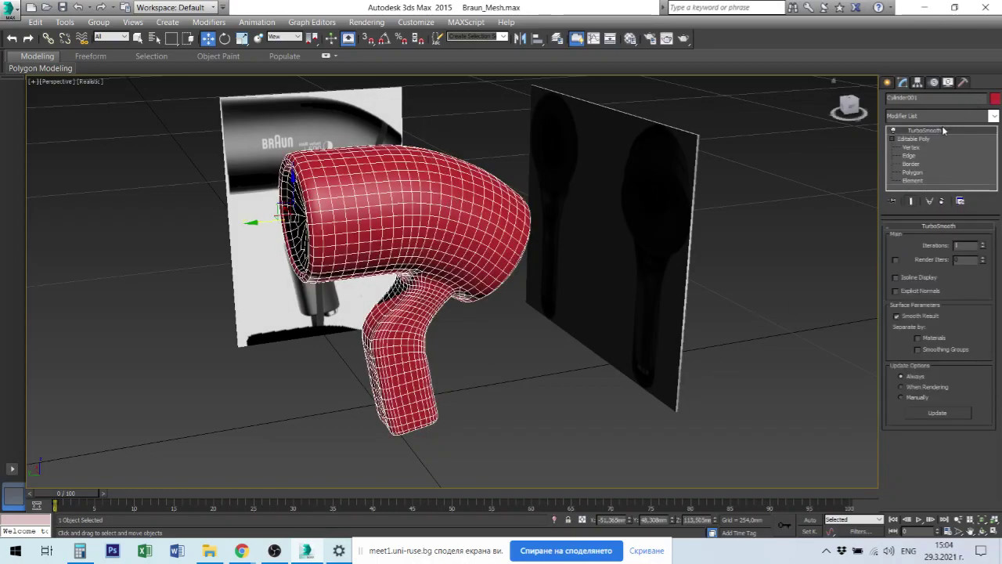
# - Add a second TurboSmooth modifier to the dryer and inspect the smoother body
pyautogui.click(994, 116)
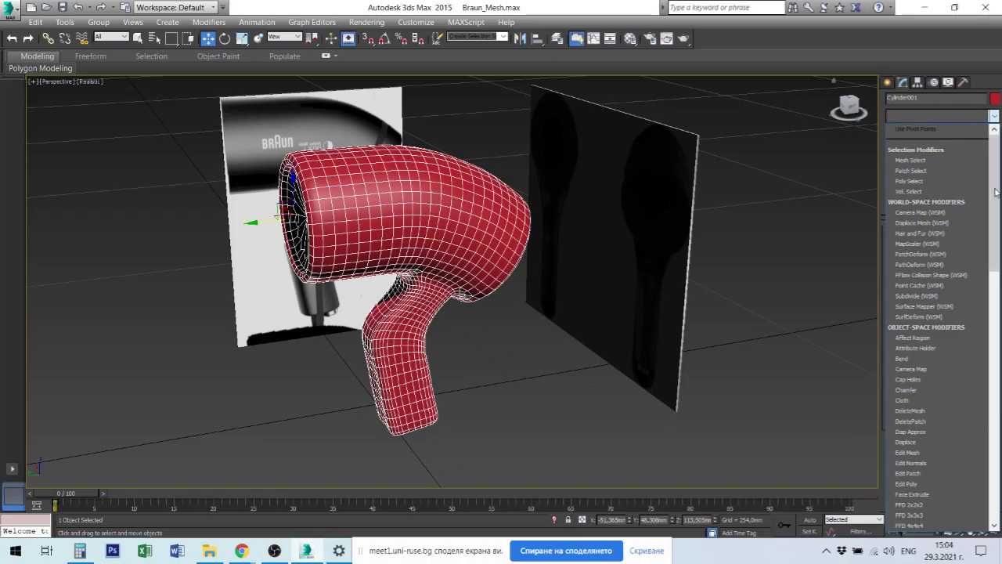
pyautogui.moveTo(994, 195); pyautogui.dragTo(994, 446)
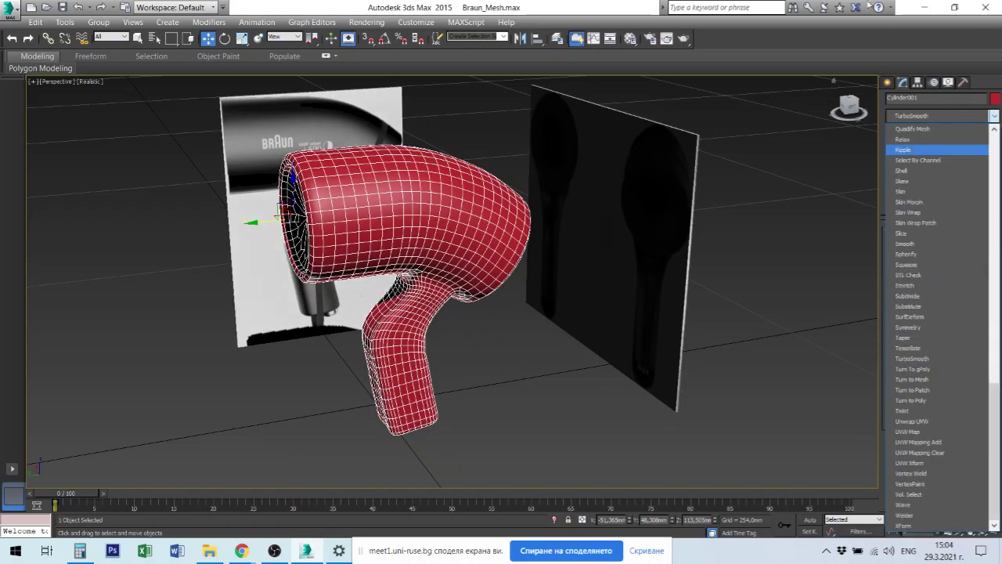
pyautogui.click(931, 358)
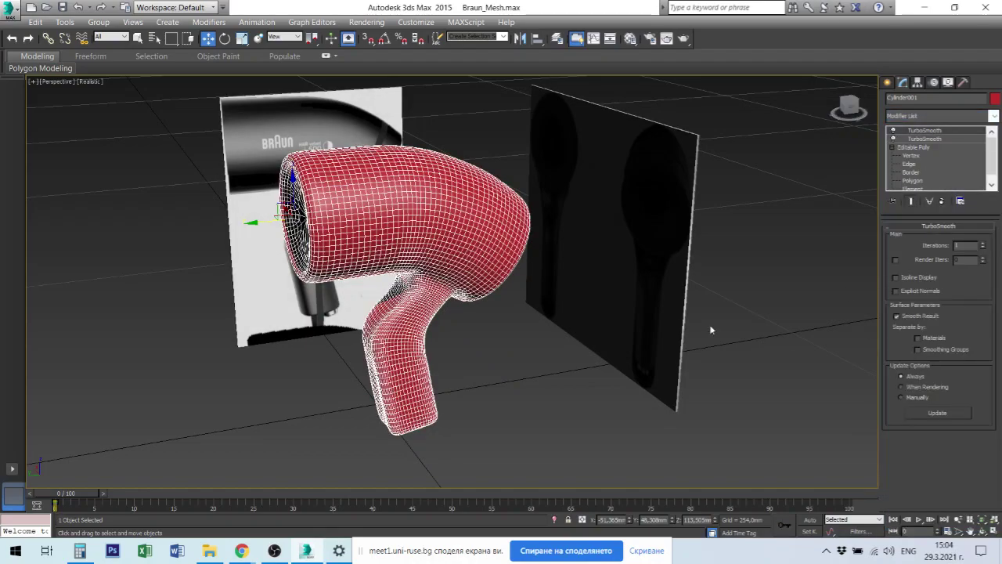
pyautogui.click(558, 408)
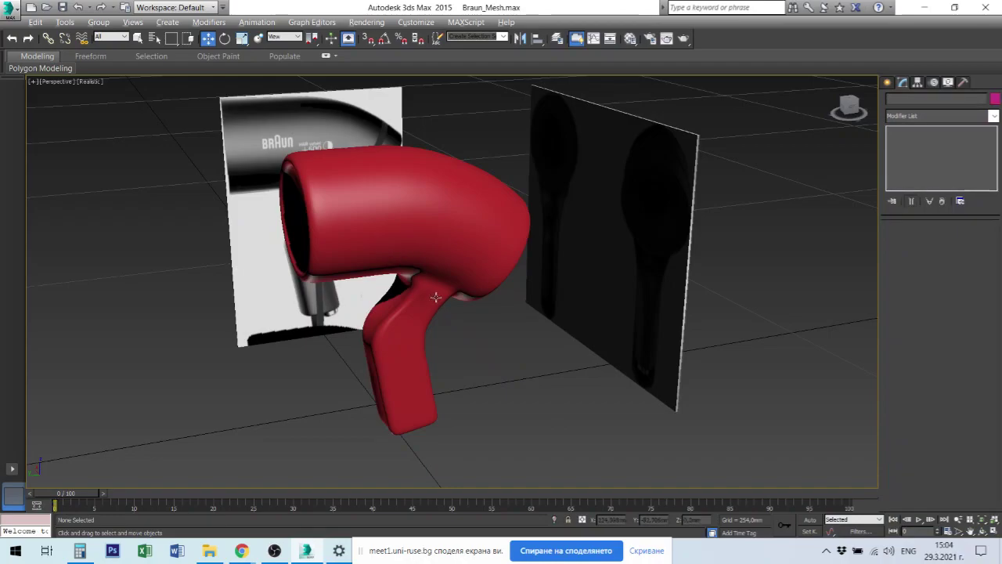
pyautogui.moveTo(558, 409)
pyautogui.keyDown('alt'); pyautogui.mouseDown(button='middle')
pyautogui.moveTo(494, 253)
pyautogui.moveTo(541, 264)
pyautogui.moveTo(561, 228)
pyautogui.moveTo(522, 310)
pyautogui.moveTo(509, 282)
pyautogui.moveTo(528, 295)
pyautogui.moveTo(524, 251)
pyautogui.mouseUp(button='middle'); pyautogui.keyUp('alt')
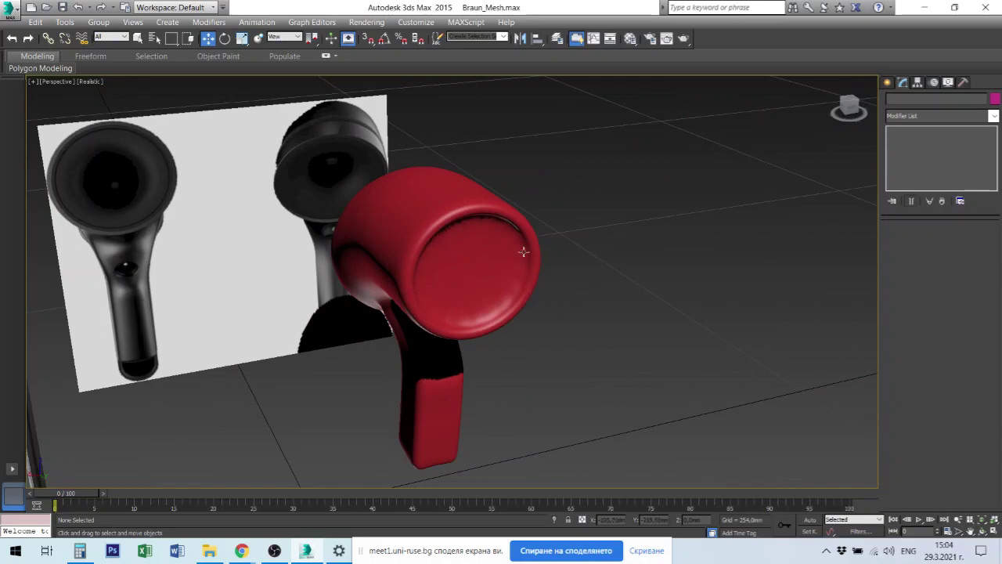
pyautogui.scroll(3, 495, 211)
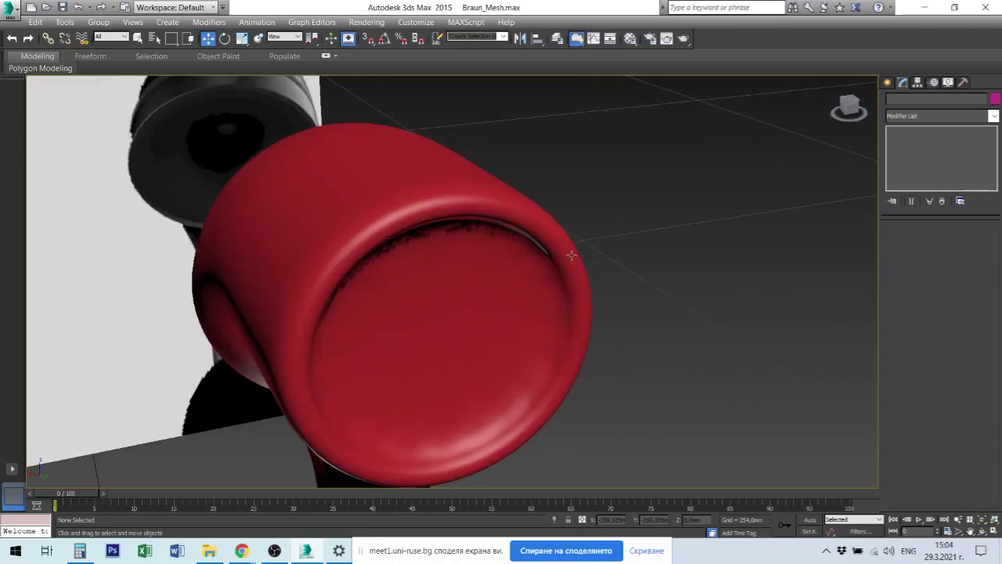
pyautogui.click(512, 278)
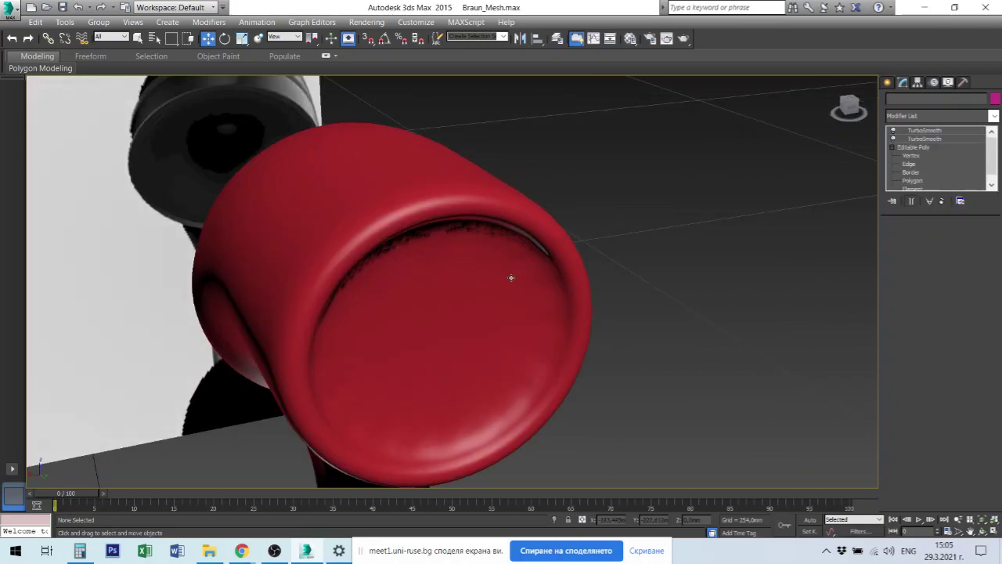
pyautogui.moveTo(512, 278)
pyautogui.keyDown('alt'); pyautogui.mouseDown(button='middle')
pyautogui.moveTo(417, 322)
pyautogui.moveTo(415, 270)
pyautogui.moveTo(442, 294)
pyautogui.mouseUp(button='middle'); pyautogui.keyUp('alt')
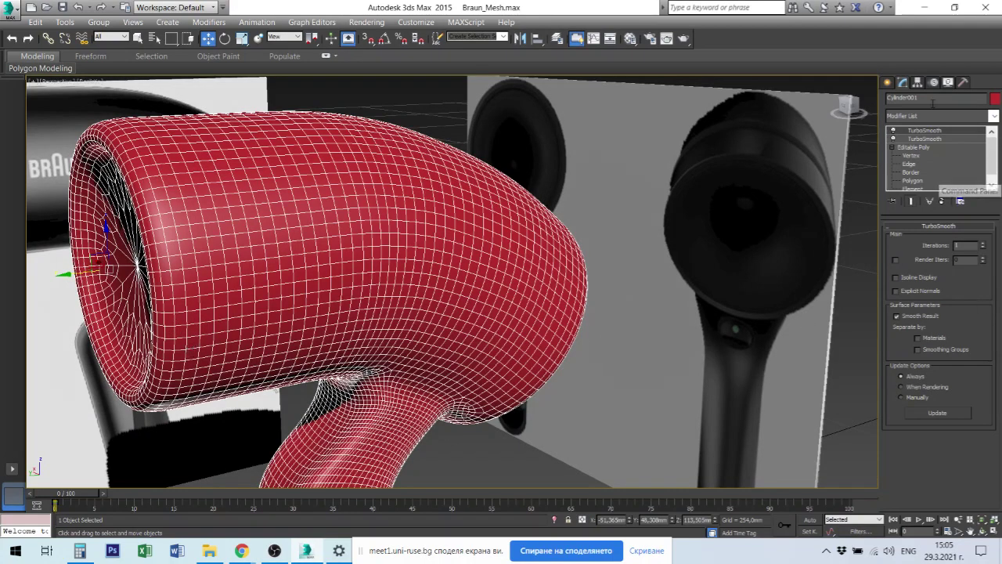
# - Loop-select the front rim edges and create a Shape001 curve from them
pyautogui.click(908, 165)
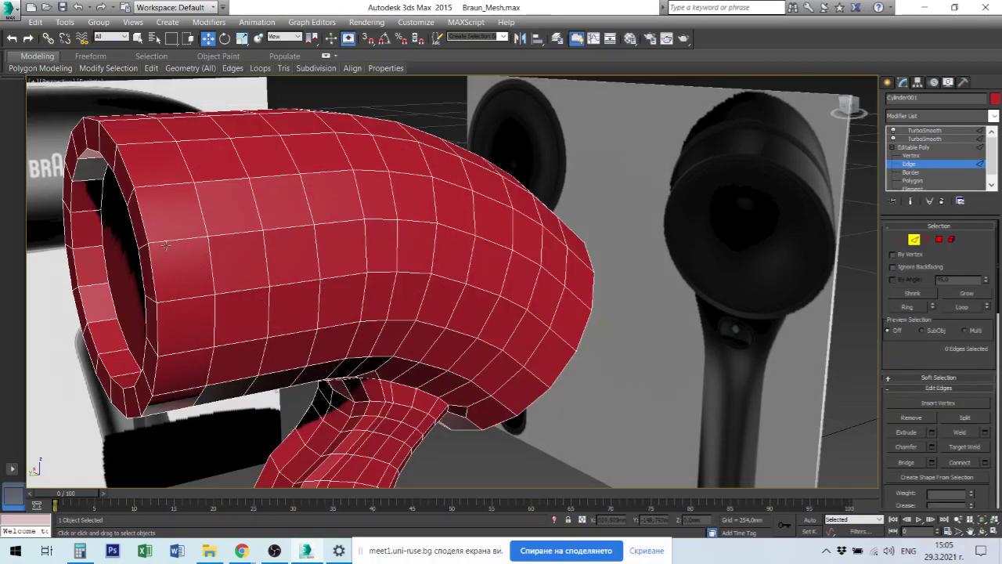
pyautogui.click(143, 219)
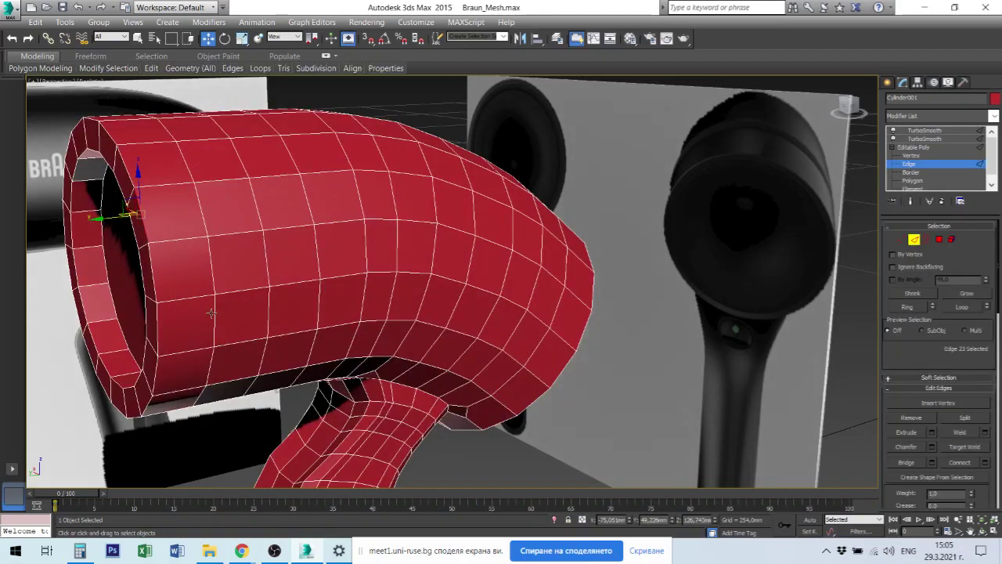
pyautogui.click(965, 307)
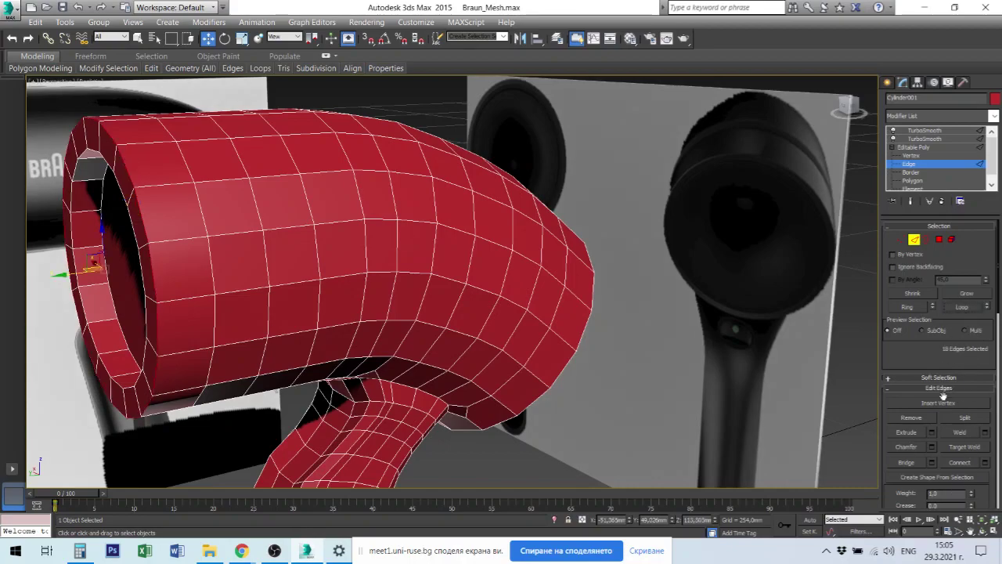
pyautogui.click(982, 479)
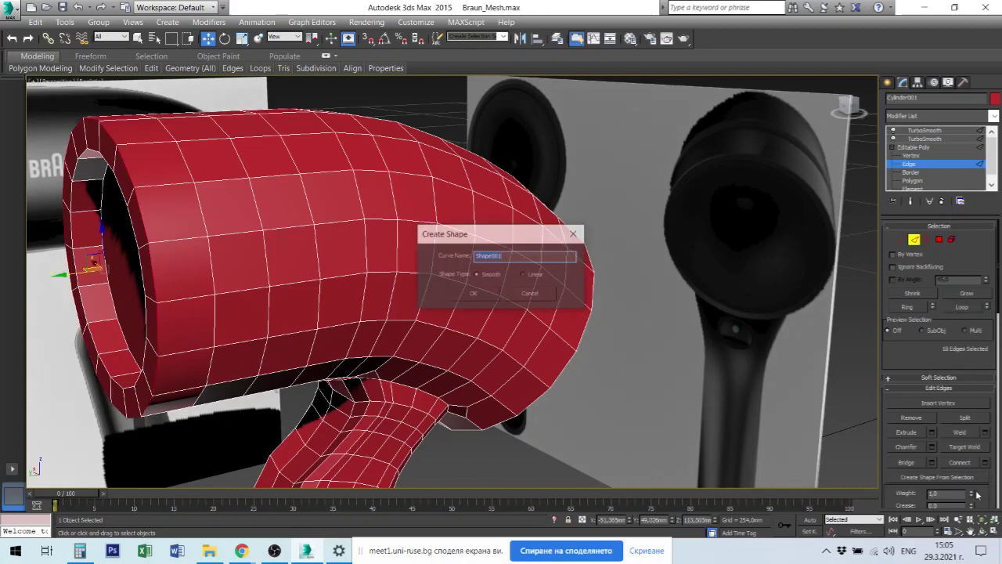
pyautogui.click(530, 294)
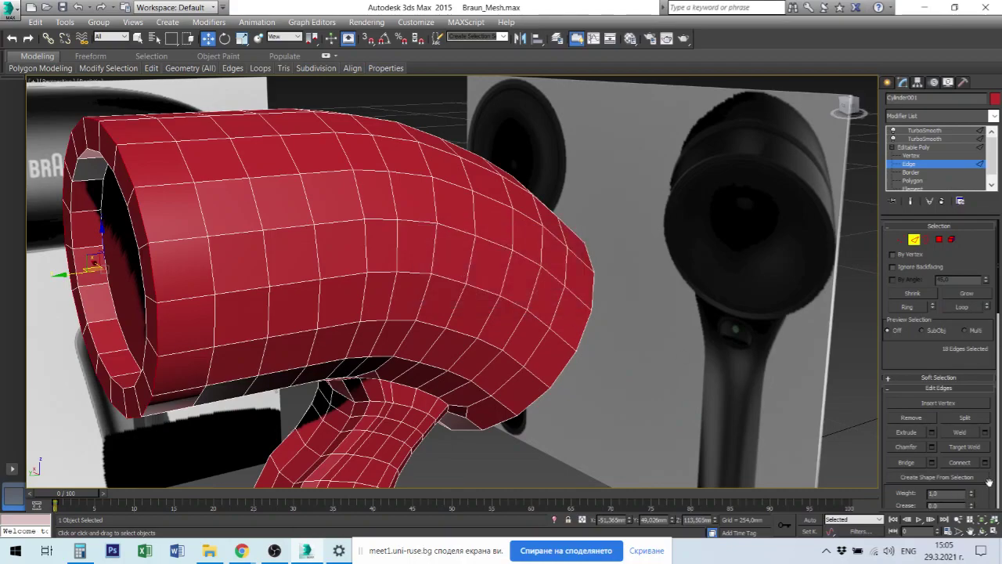
# - Set the subdivision display smoothness to 0 and check the TurboSmooth result
pyautogui.moveTo(979, 481); pyautogui.dragTo(973, 381)
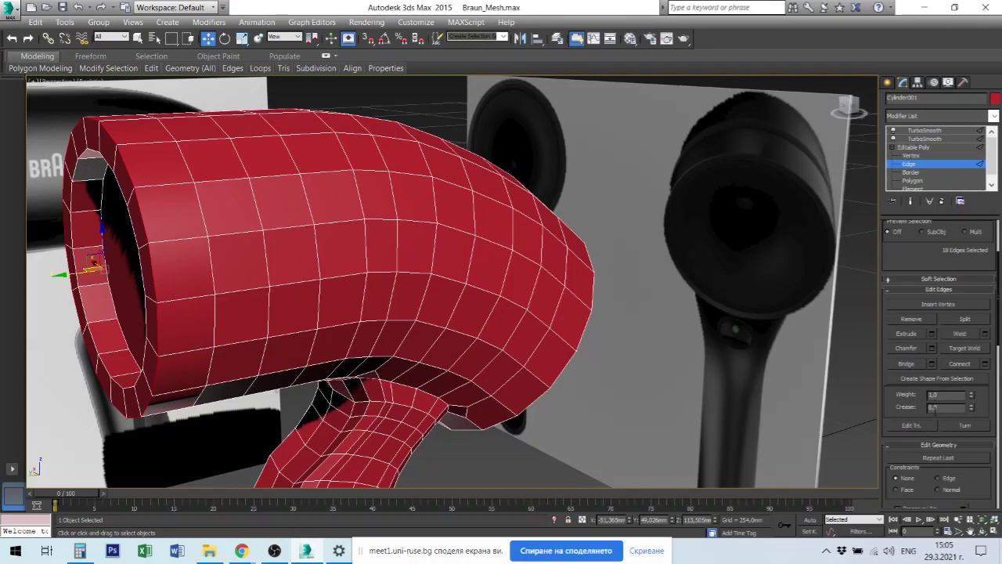
pyautogui.scroll(-1, 979, 403)
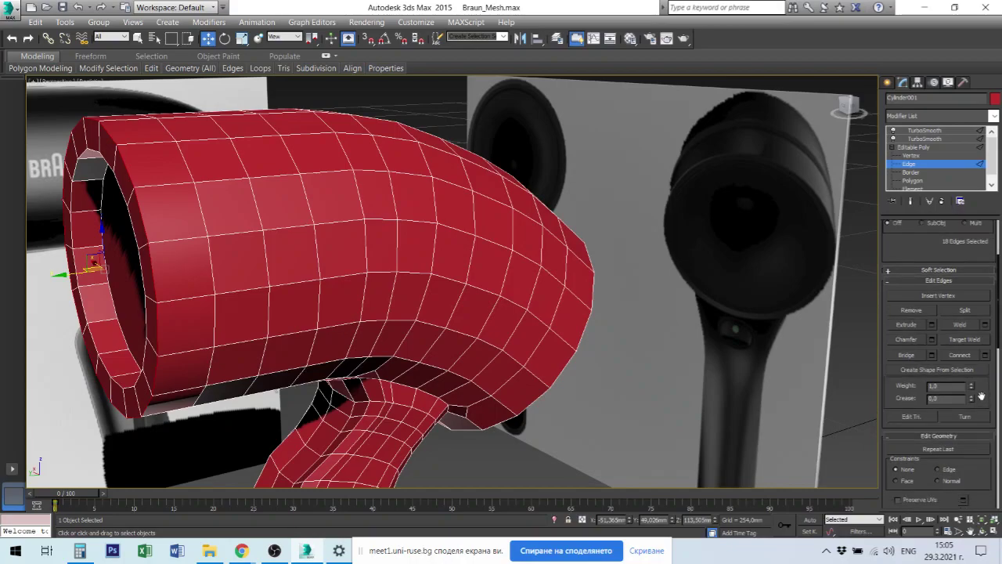
pyautogui.scroll(-2, 975, 395)
pyautogui.scroll(-2, 971, 387)
pyautogui.scroll(-2, 967, 380)
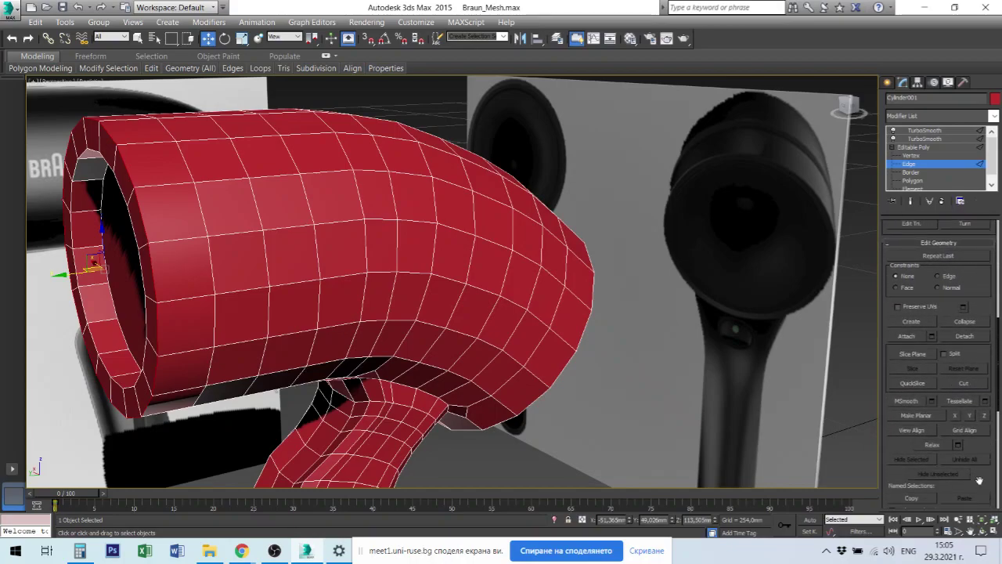
pyautogui.scroll(-2, 969, 353)
pyautogui.scroll(-3, 974, 321)
pyautogui.scroll(-2, 979, 293)
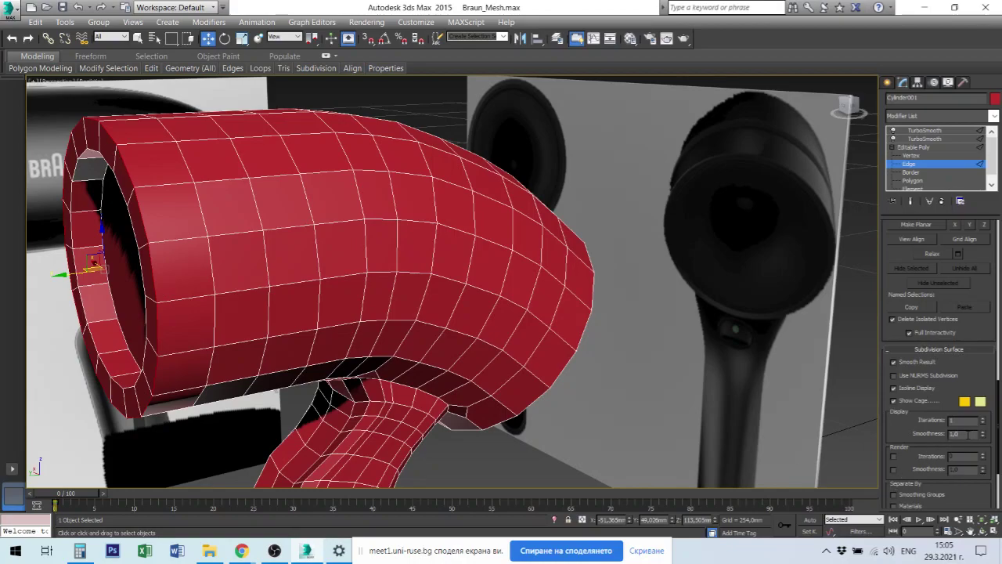
pyautogui.doubleClick(955, 433)
pyautogui.write('0')
pyautogui.click(925, 133)
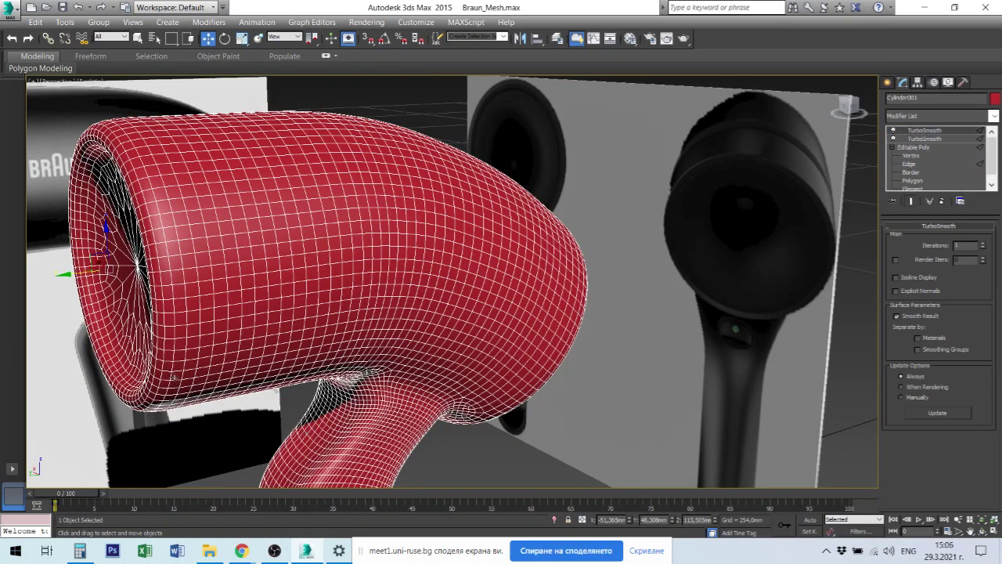
# - Reselect the full front rim edge loop at Edge level
pyautogui.click(912, 165)
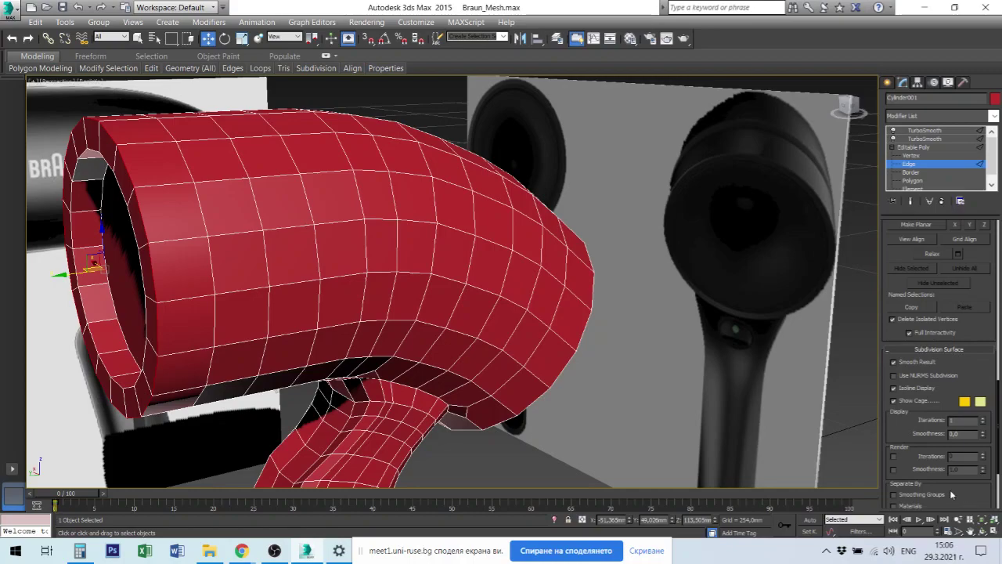
pyautogui.click(152, 265)
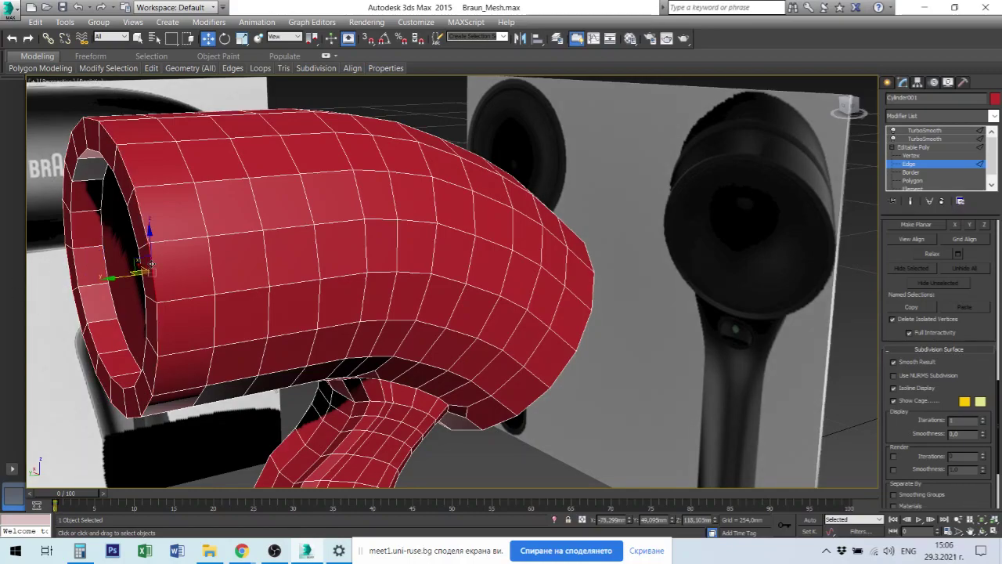
pyautogui.scroll(1, 995, 304)
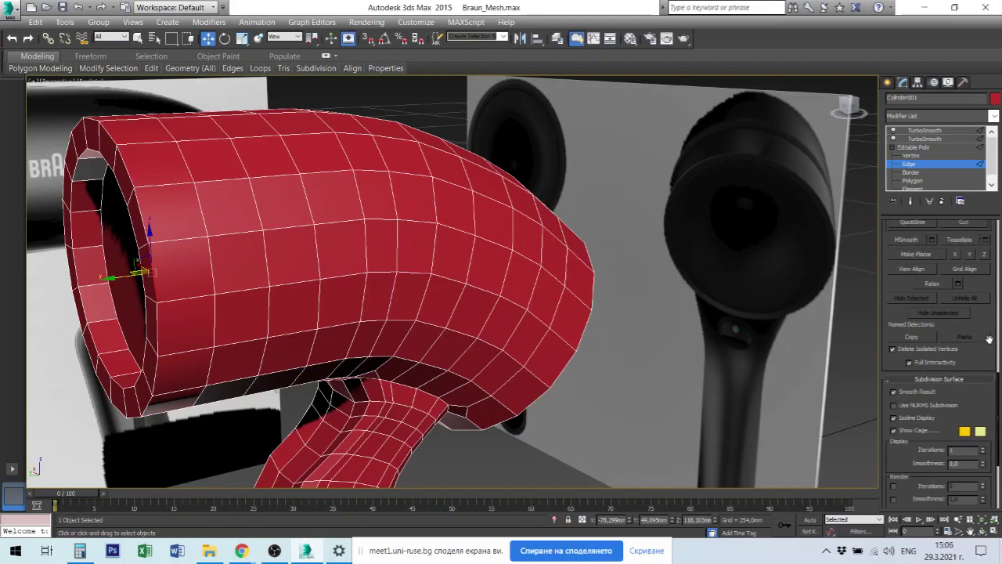
pyautogui.scroll(2, 994, 304)
pyautogui.scroll(2, 994, 304)
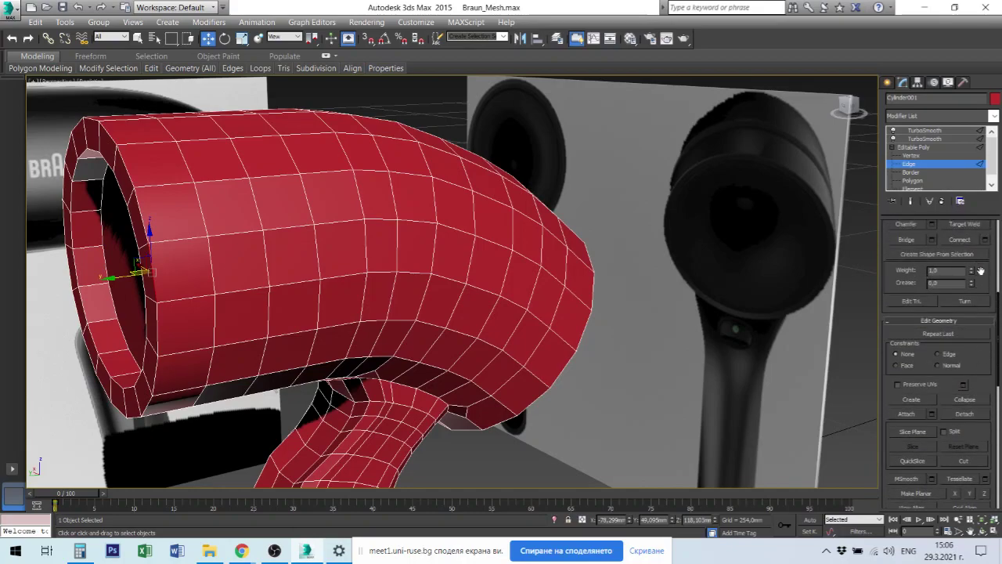
pyautogui.moveTo(979, 270); pyautogui.dragTo(995, 426)
pyautogui.scroll(1, 995, 427)
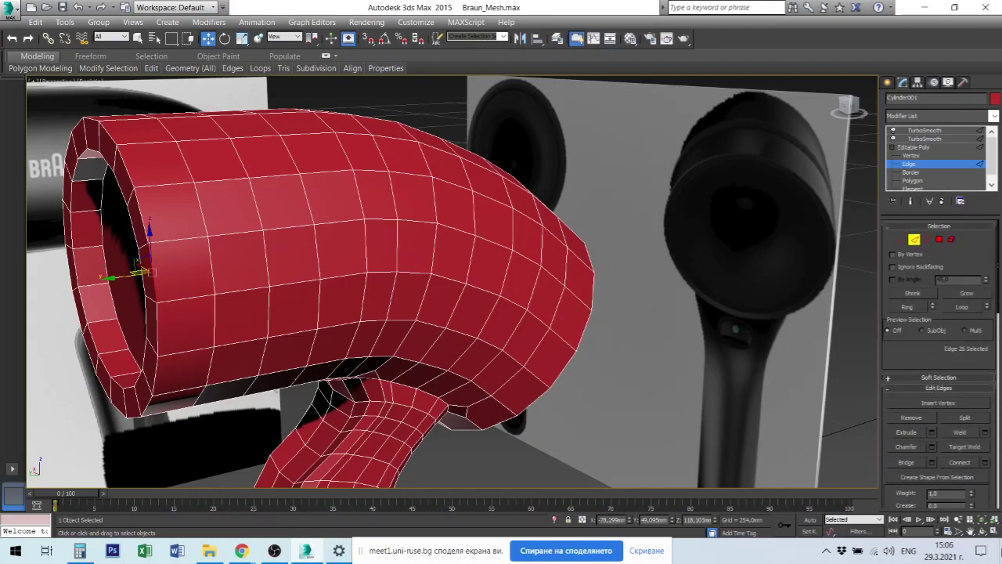
pyautogui.click(969, 309)
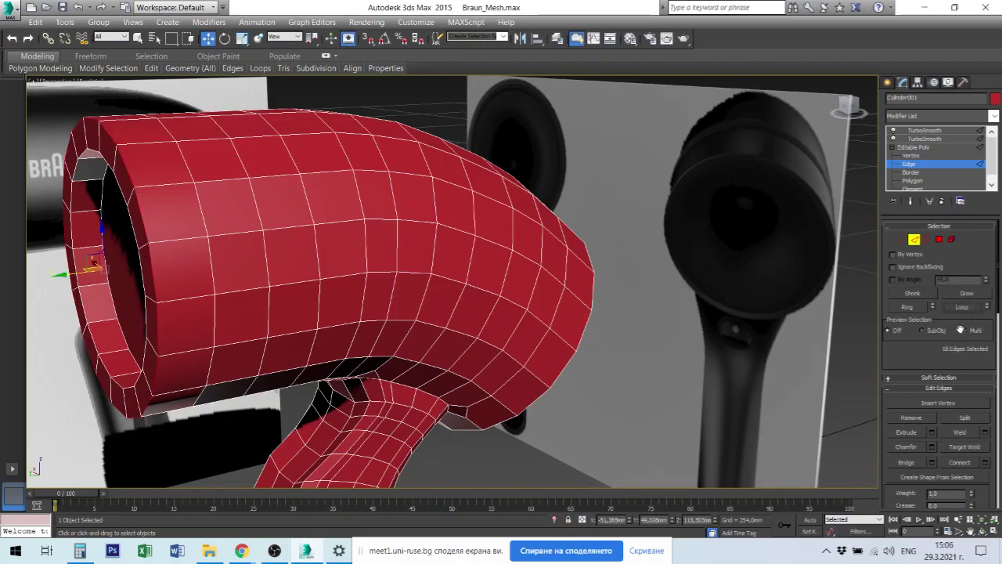
# - Set the rim edges' Crease to 1 and view the smoothed mesh
pyautogui.moveTo(983, 487); pyautogui.dragTo(900, 255)
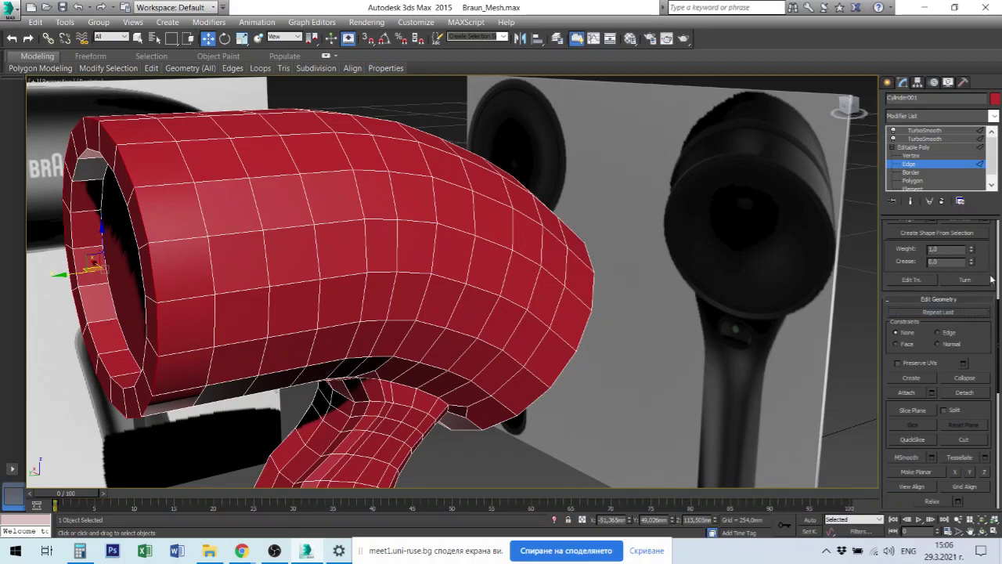
pyautogui.scroll(-5, 991, 390)
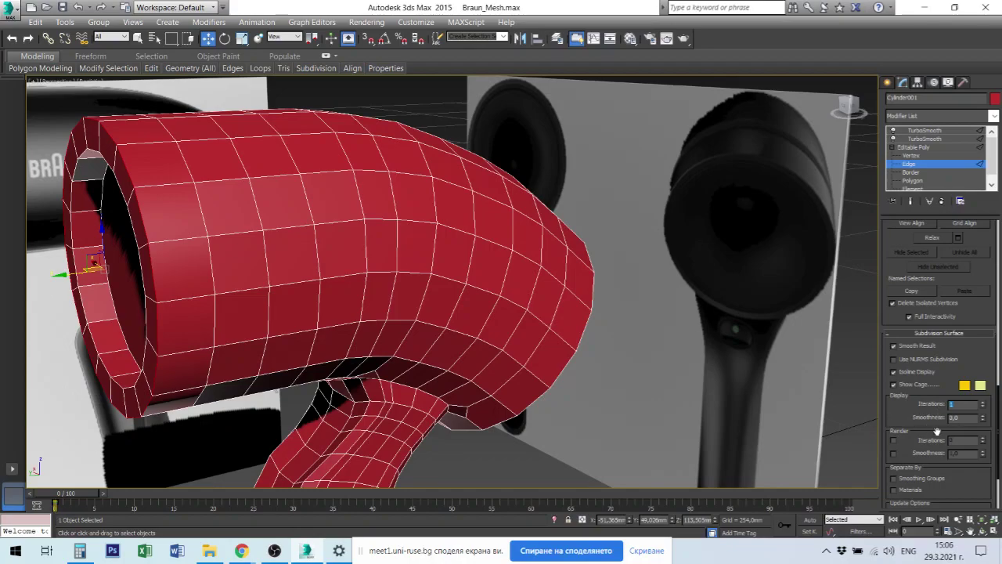
pyautogui.moveTo(904, 415); pyautogui.dragTo(901, 348)
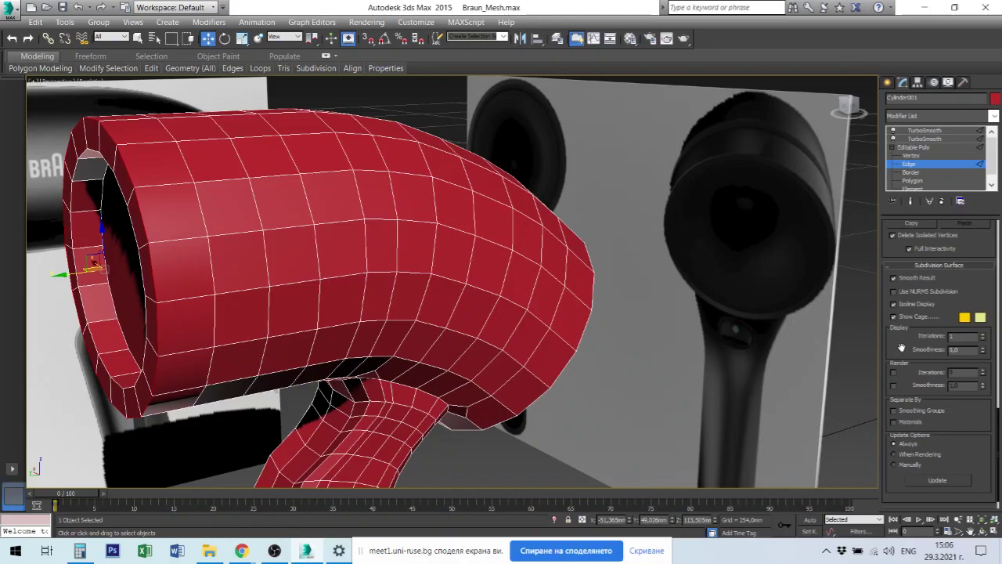
pyautogui.moveTo(901, 348); pyautogui.dragTo(902, 328)
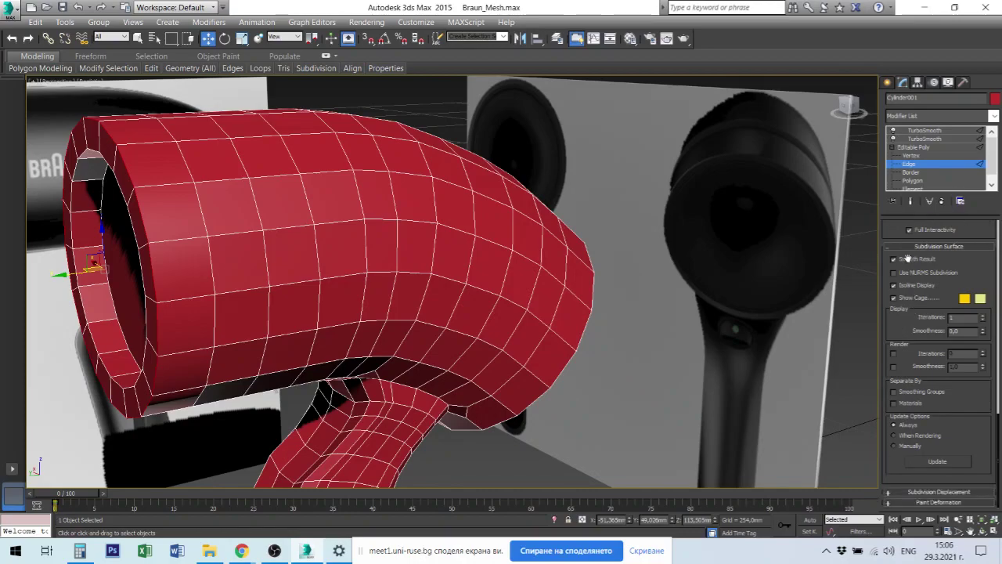
pyautogui.scroll(2, 907, 263)
pyautogui.scroll(2, 901, 258)
pyautogui.scroll(2, 889, 252)
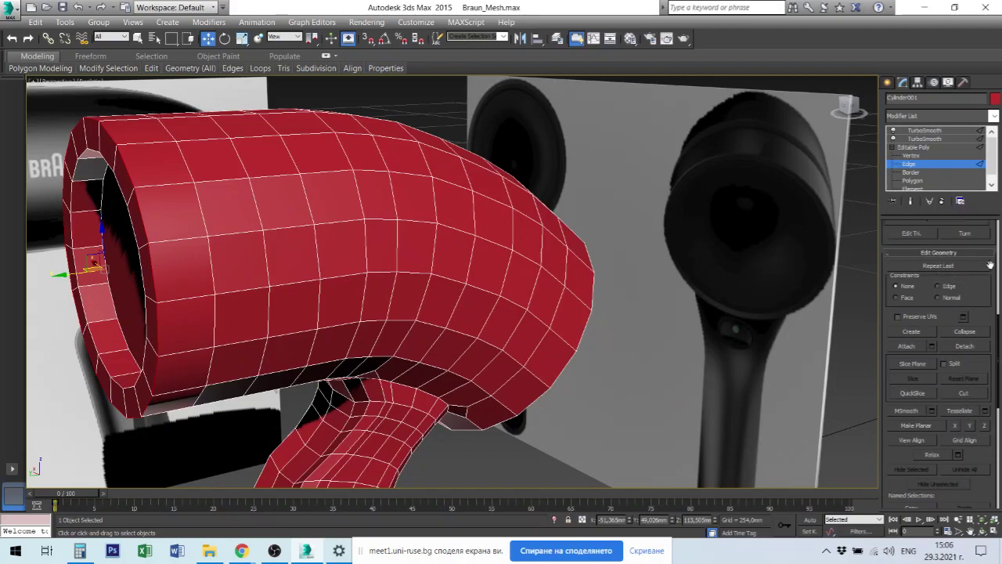
pyautogui.scroll(3, 992, 266)
pyautogui.scroll(2, 971, 305)
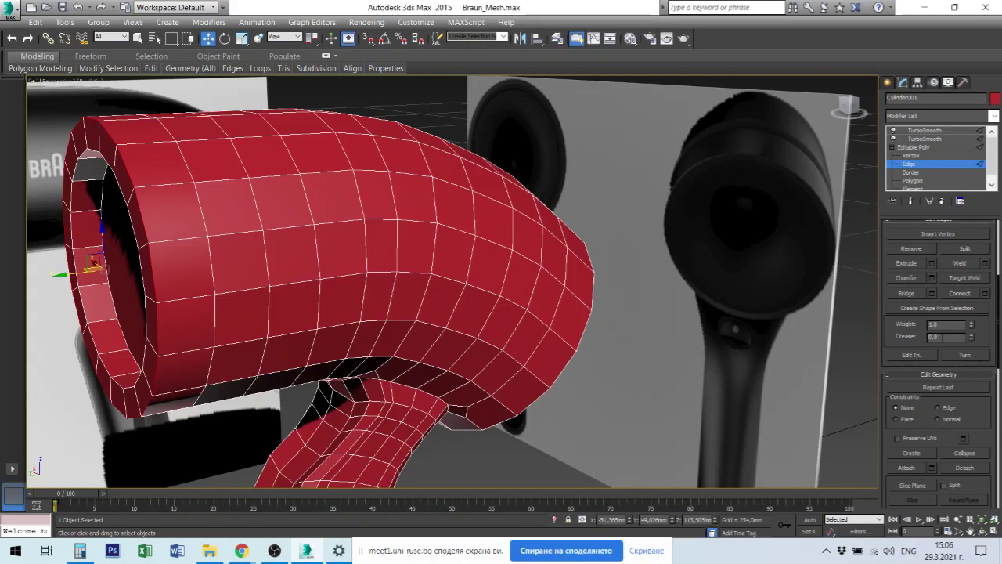
pyautogui.moveTo(942, 337); pyautogui.dragTo(922, 337)
pyautogui.write('1')
pyautogui.click(930, 130)
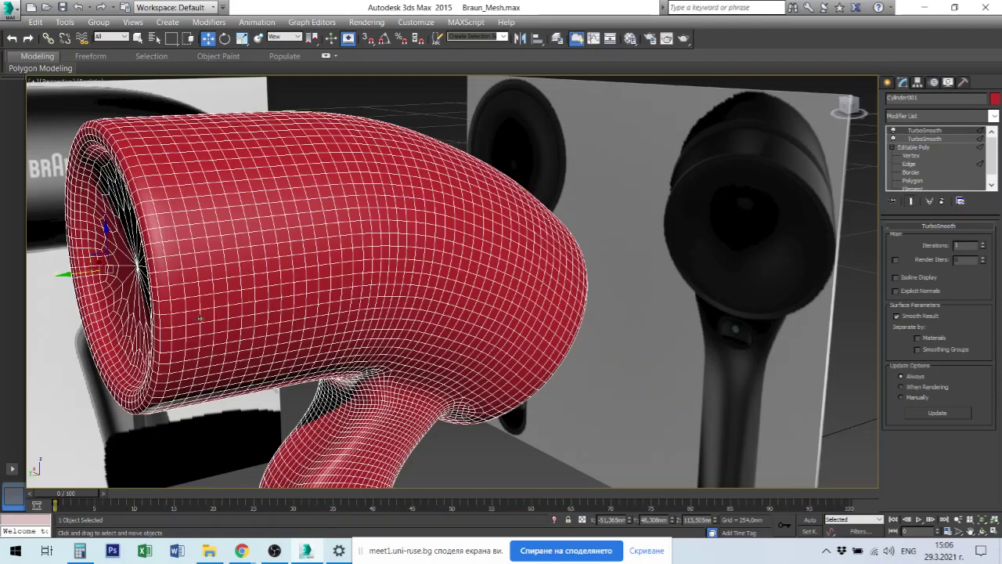
# - Face the dryer's front opening and loop-select its inner rim edges
pyautogui.keyDown('alt'); pyautogui.moveTo(192, 322); pyautogui.dragTo(239, 322, button='middle'); pyautogui.keyUp('alt')
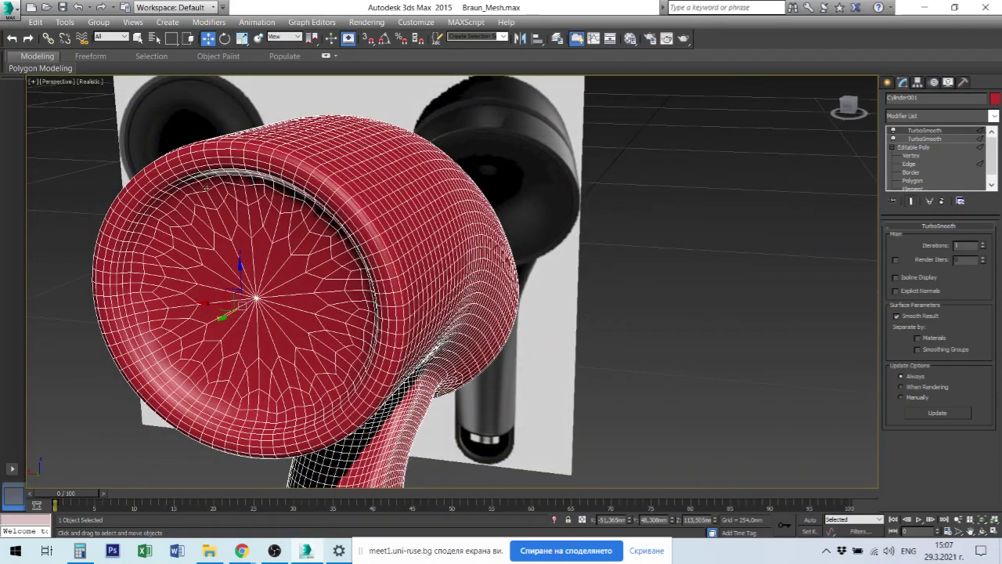
pyautogui.scroll(4, 273, 173)
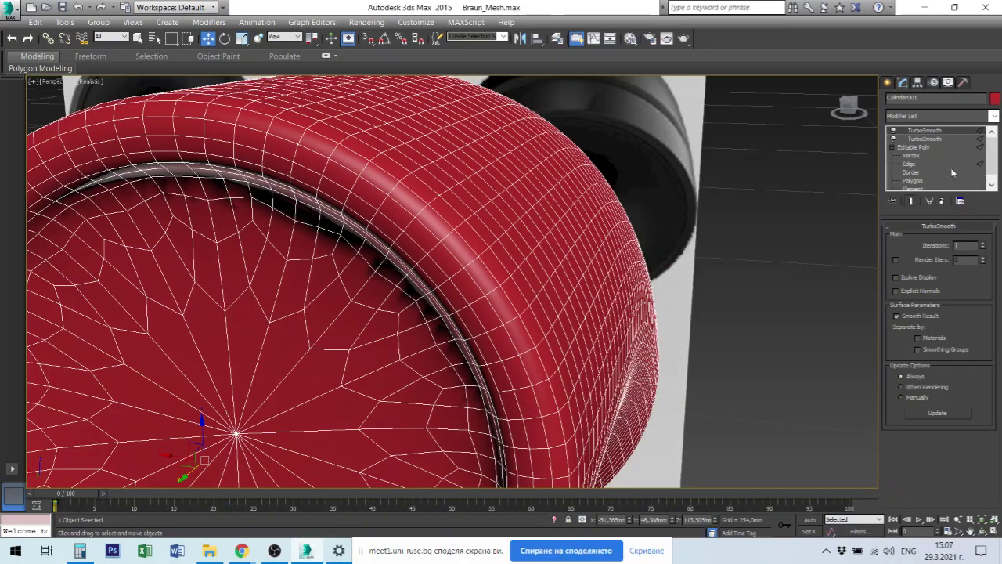
pyautogui.click(910, 164)
pyautogui.click(912, 165)
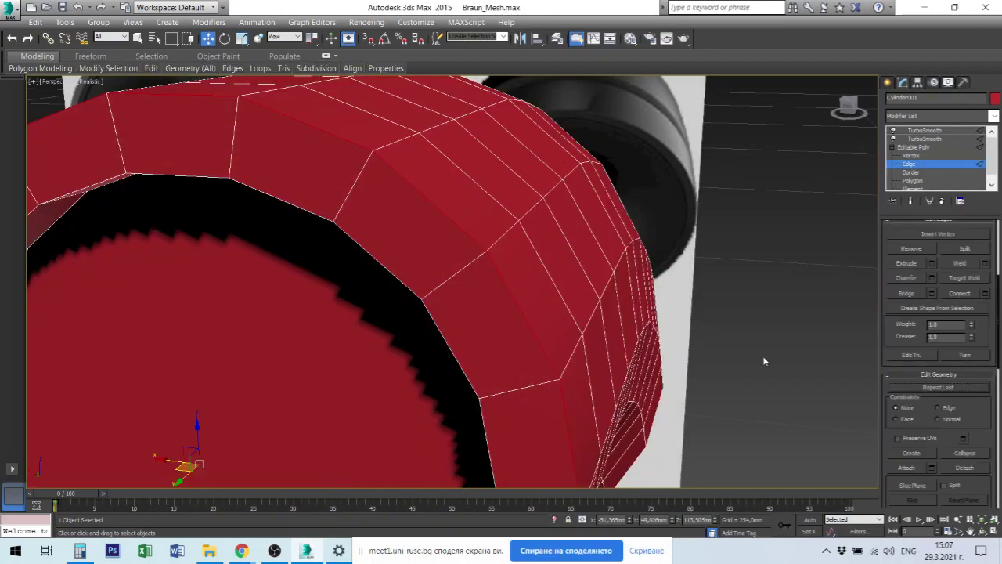
pyautogui.click(454, 357)
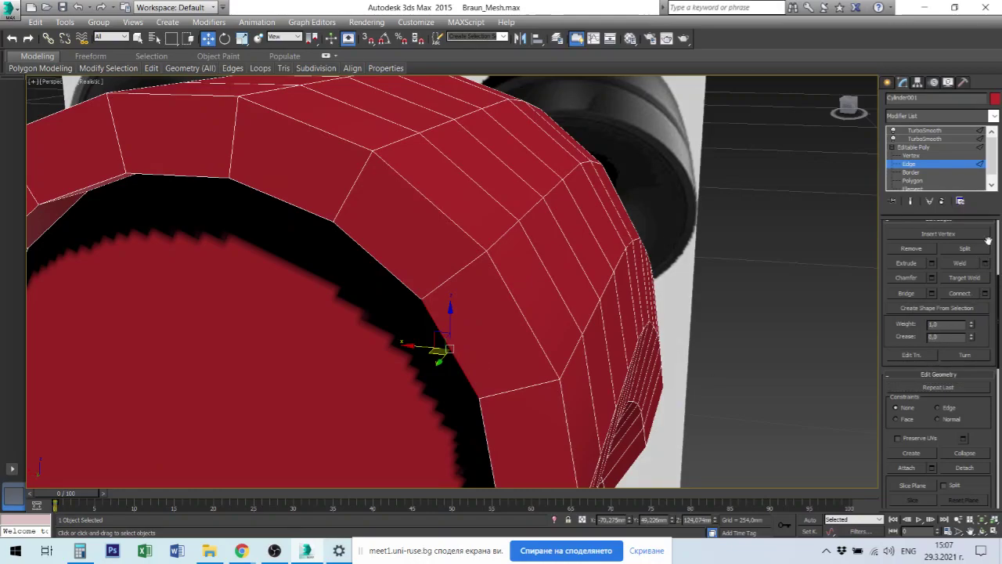
pyautogui.scroll(1, 983, 313)
pyautogui.scroll(1, 979, 329)
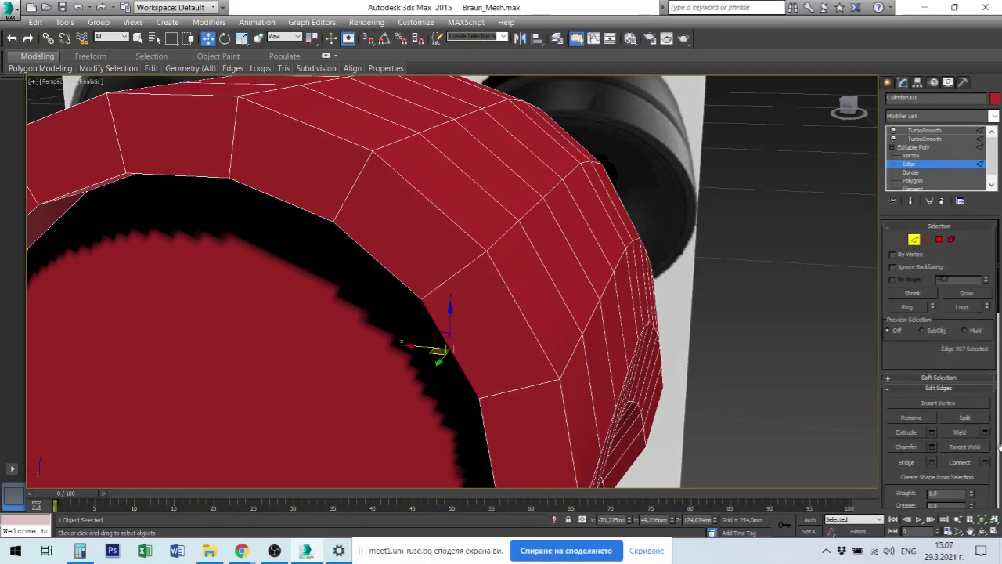
pyautogui.scroll(1, 976, 336)
pyautogui.click(962, 304)
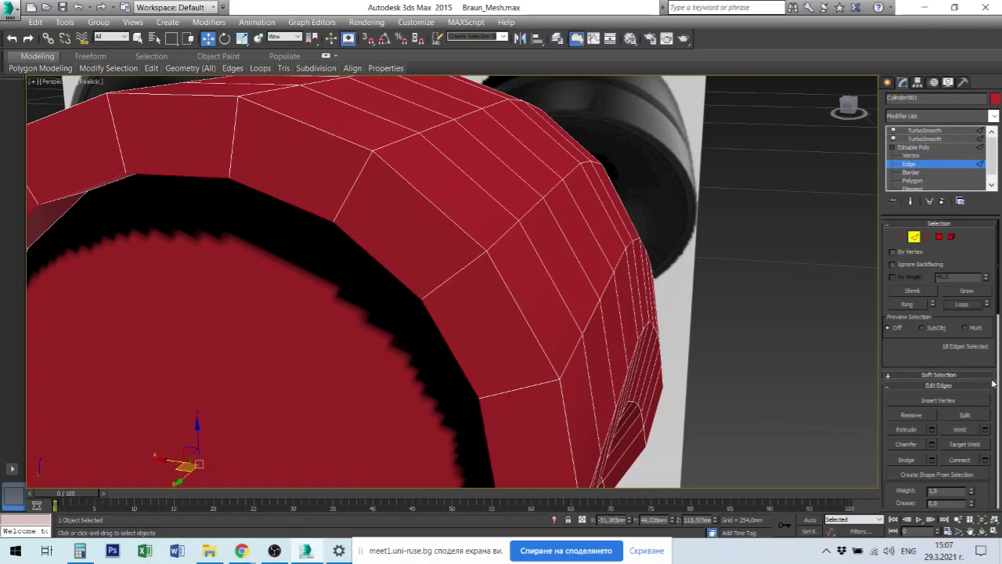
# - Give the rim loop an edge weight of 1.0 and inspect the smoothed body from front and side
pyautogui.moveTo(994, 390); pyautogui.dragTo(985, 196)
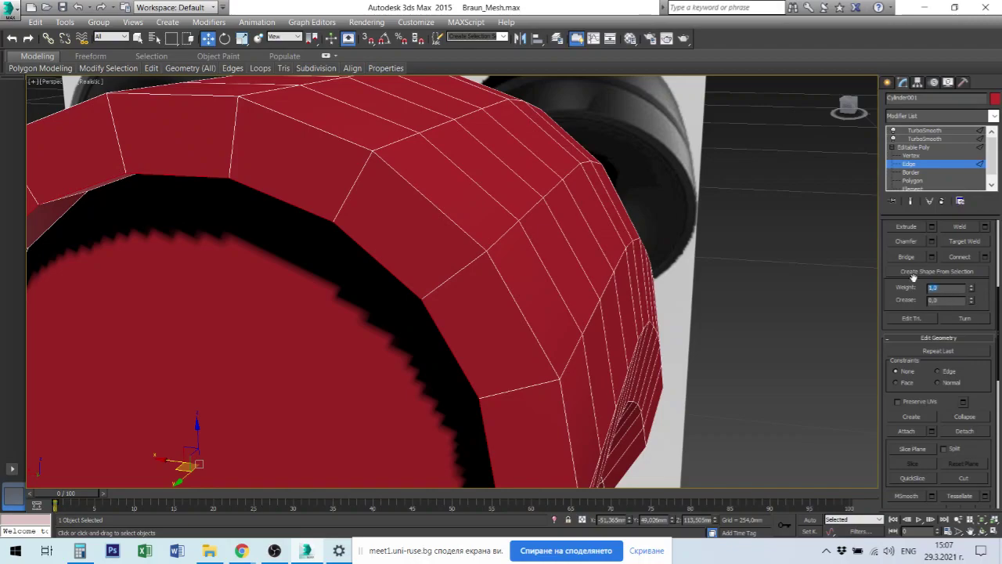
pyautogui.write('1')
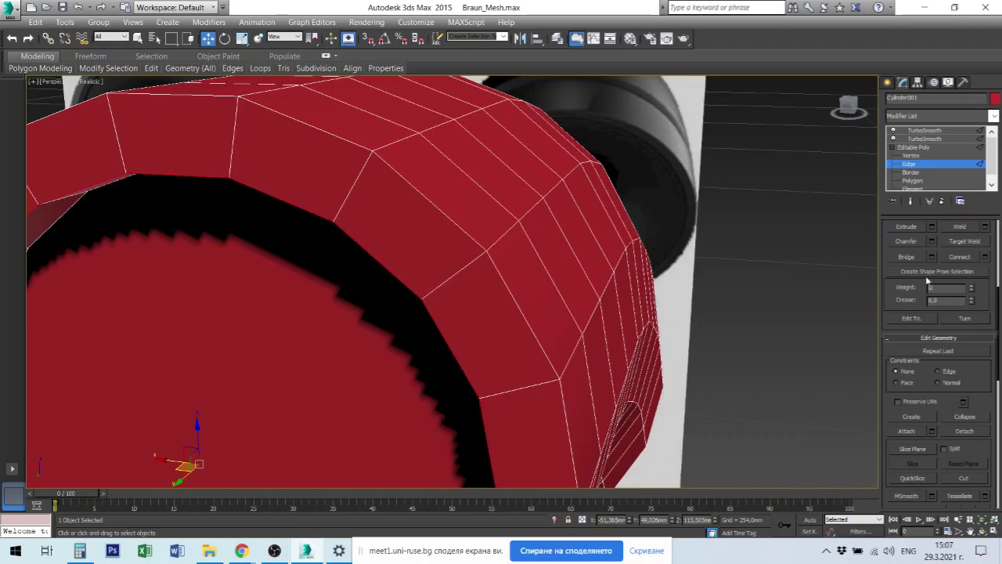
pyautogui.click(956, 302)
pyautogui.click(929, 132)
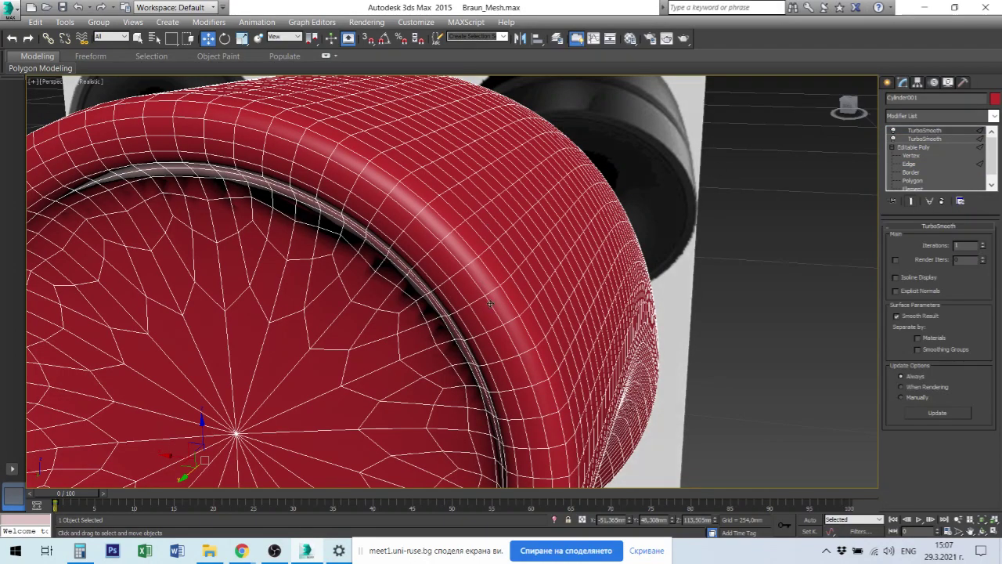
pyautogui.keyDown('alt'); pyautogui.moveTo(492, 303); pyautogui.dragTo(499, 282, button='middle'); pyautogui.keyUp('alt')
pyautogui.keyDown('alt'); pyautogui.moveTo(501, 287); pyautogui.dragTo(482, 303, button='middle'); pyautogui.keyUp('alt')
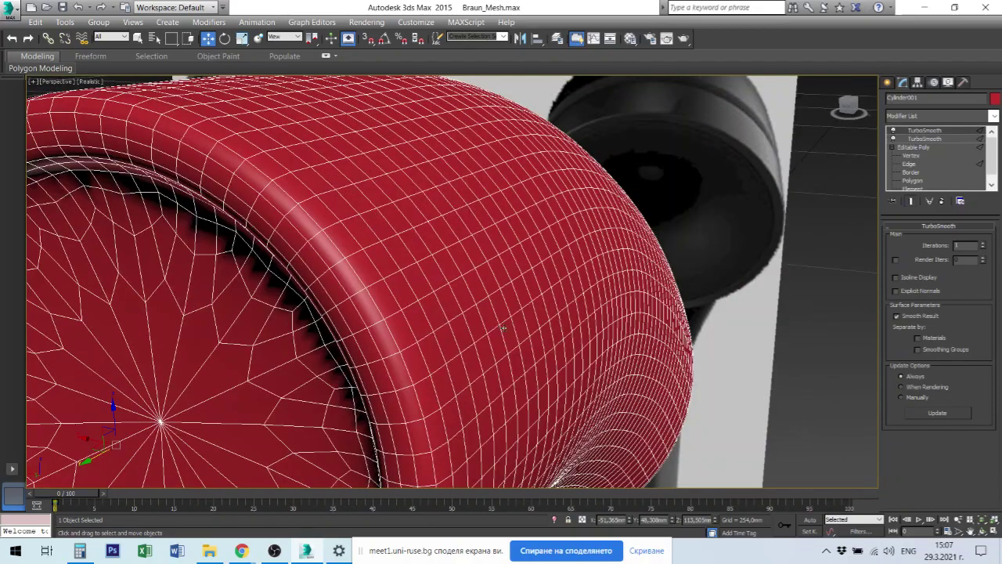
pyautogui.click(912, 156)
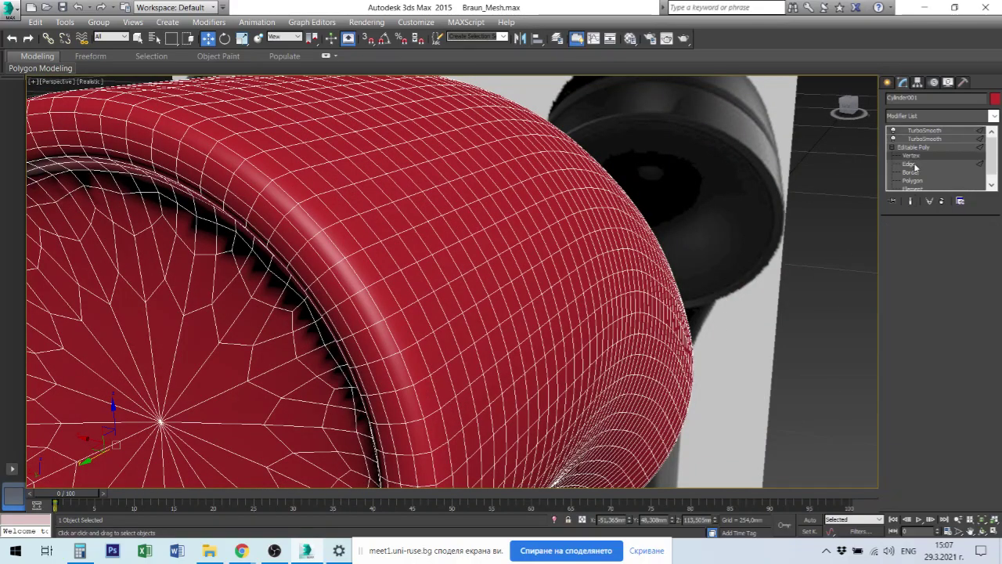
# - Set the selected edges' Weight to 1.0 and preview the smoothed result
pyautogui.click(911, 164)
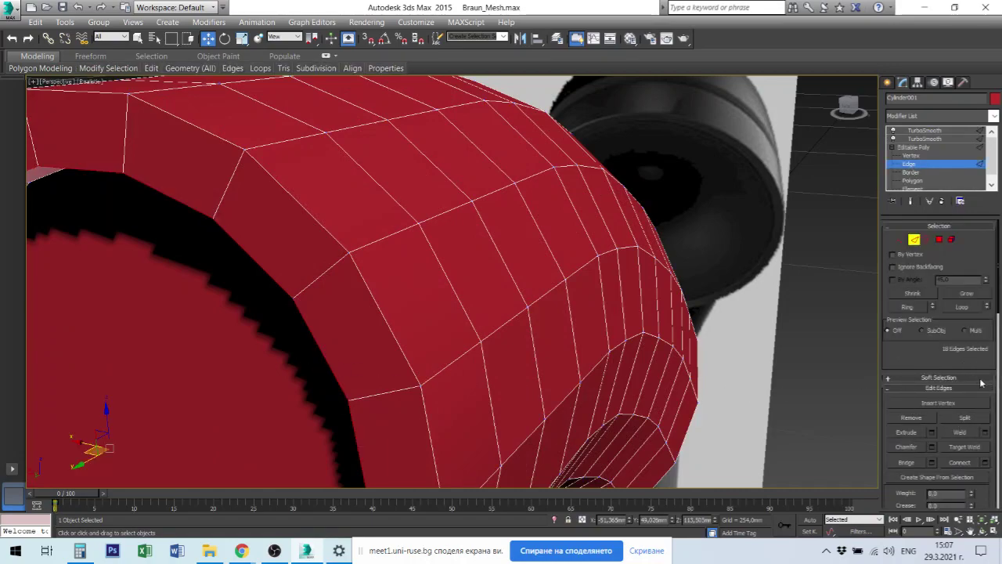
pyautogui.click(932, 492)
pyautogui.write('1')
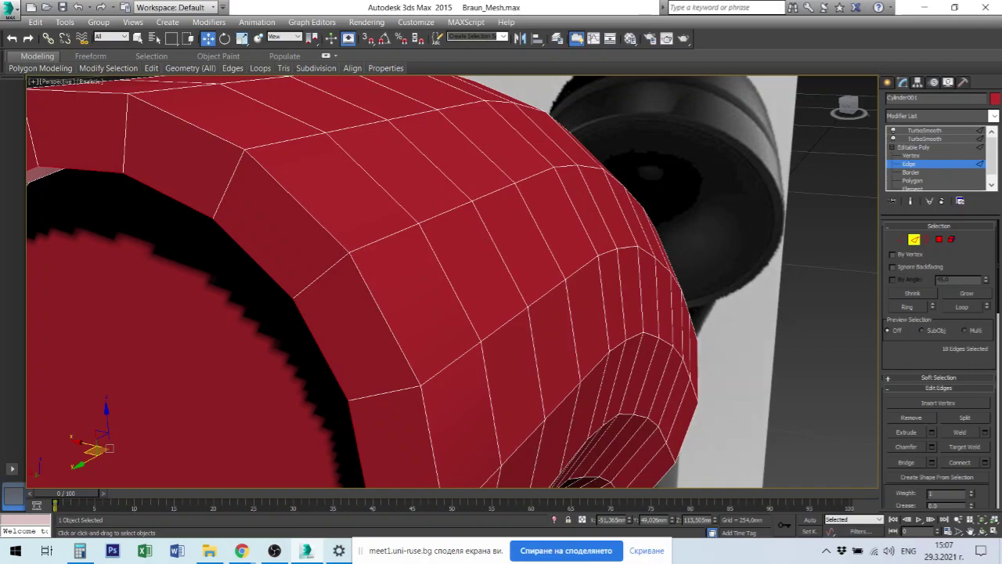
pyautogui.press('Tab')
pyautogui.click(930, 129)
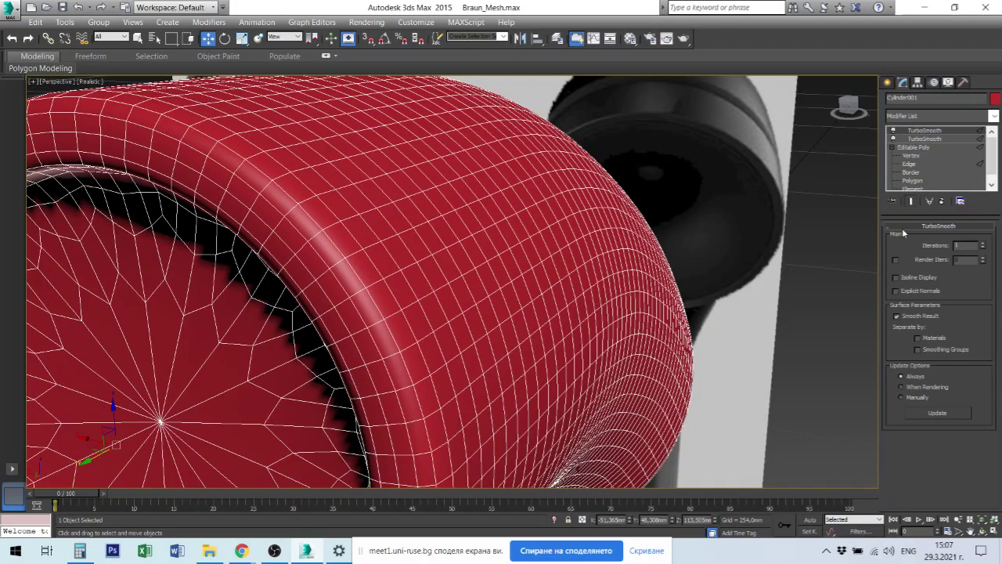
pyautogui.click(911, 164)
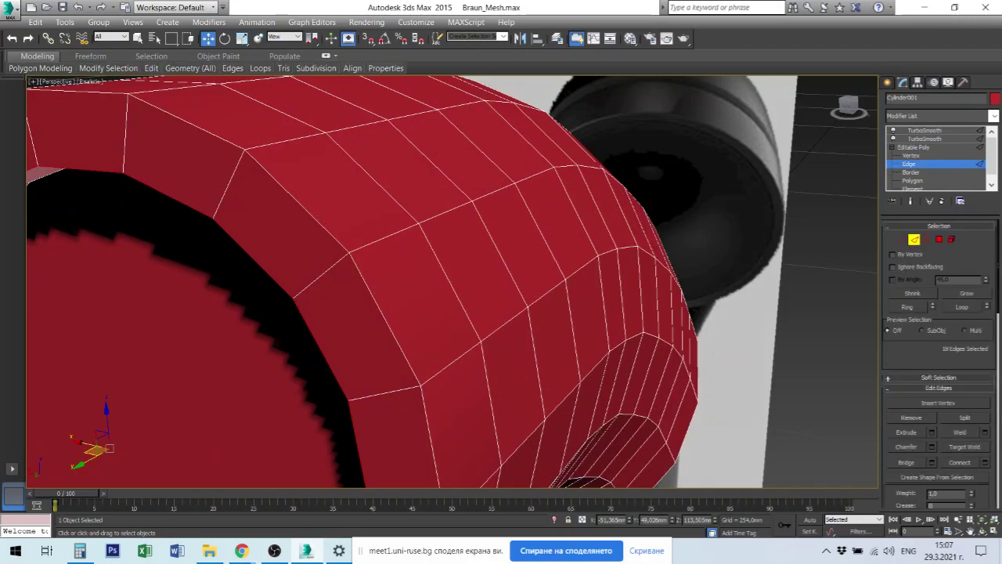
# - Switch to wireframe and set subdivision display smoothness to 1.0, showing the final smoothed body
pyautogui.press('F3')
pyautogui.press('F3')
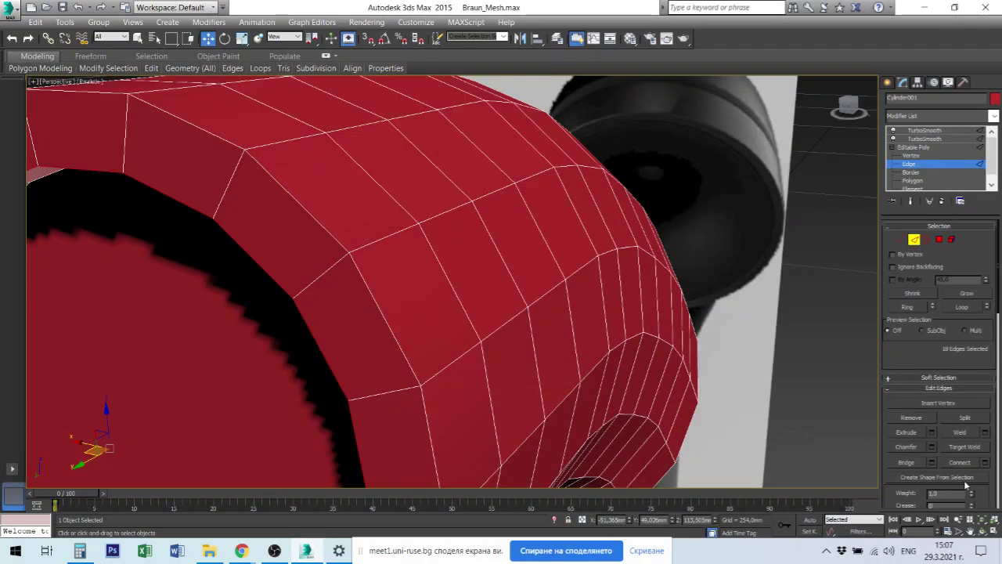
pyautogui.moveTo(977, 490); pyautogui.dragTo(973, 423)
pyautogui.scroll(-3, 973, 423)
pyautogui.scroll(-3, 975, 422)
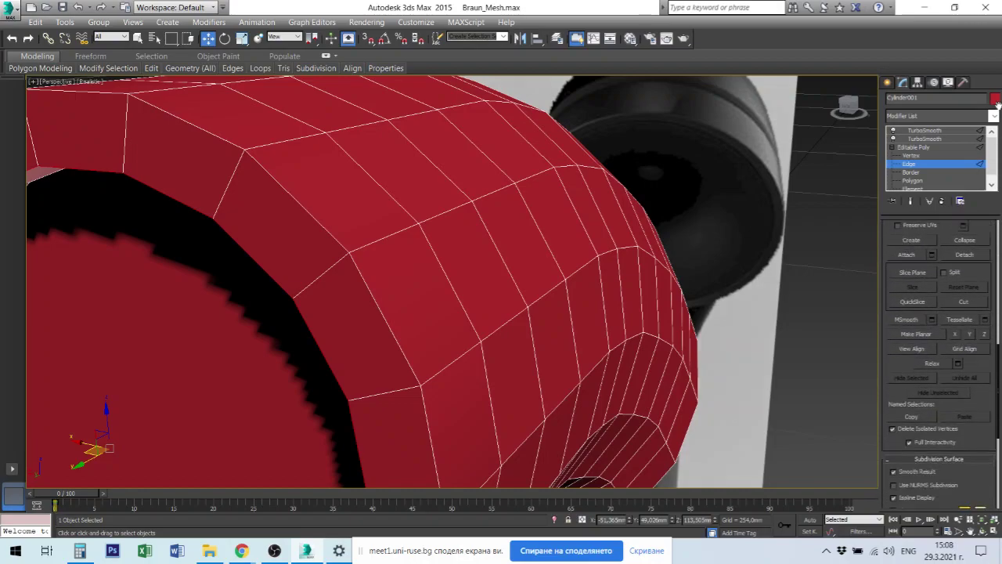
pyautogui.scroll(-3, 976, 420)
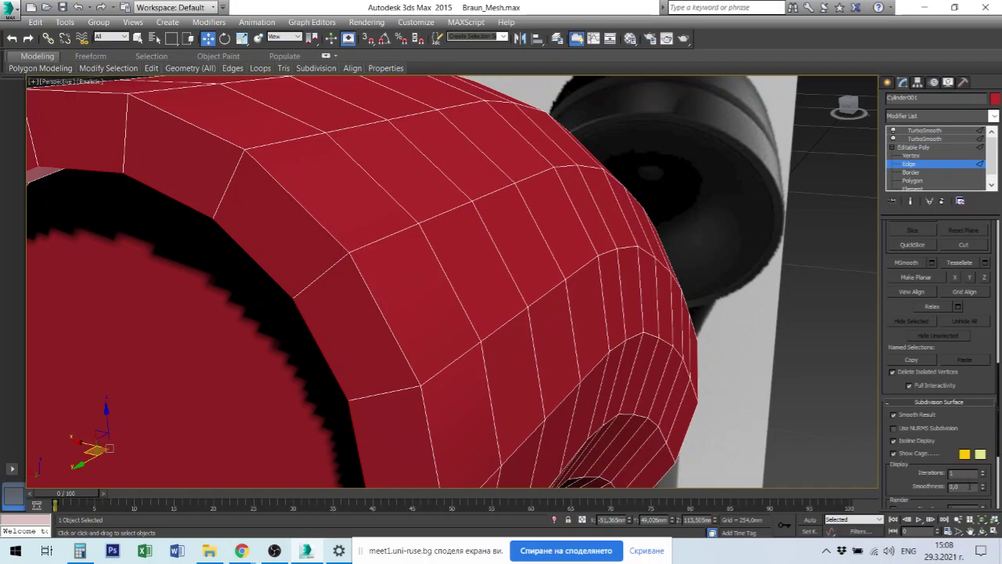
pyautogui.scroll(-2, 979, 427)
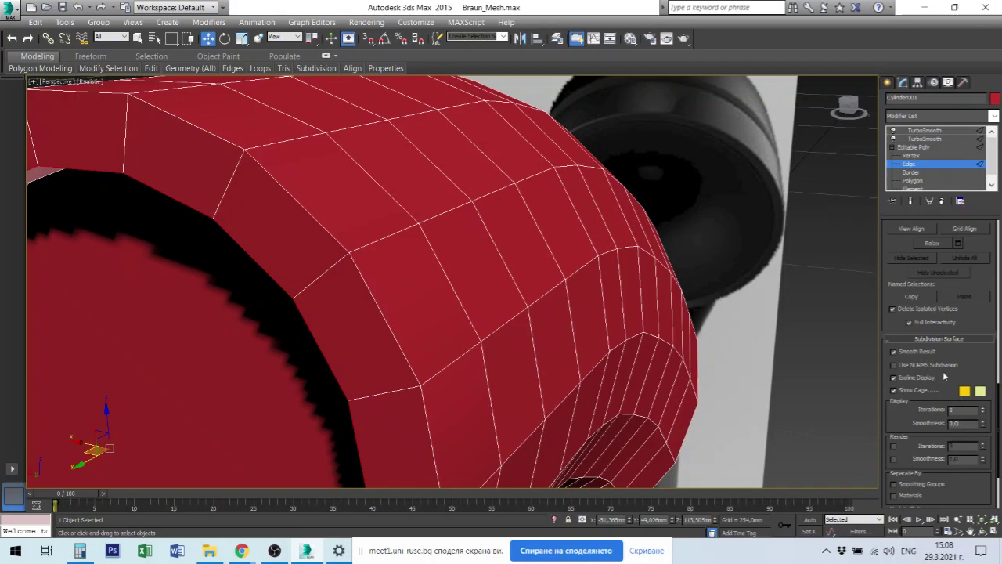
pyautogui.click(932, 138)
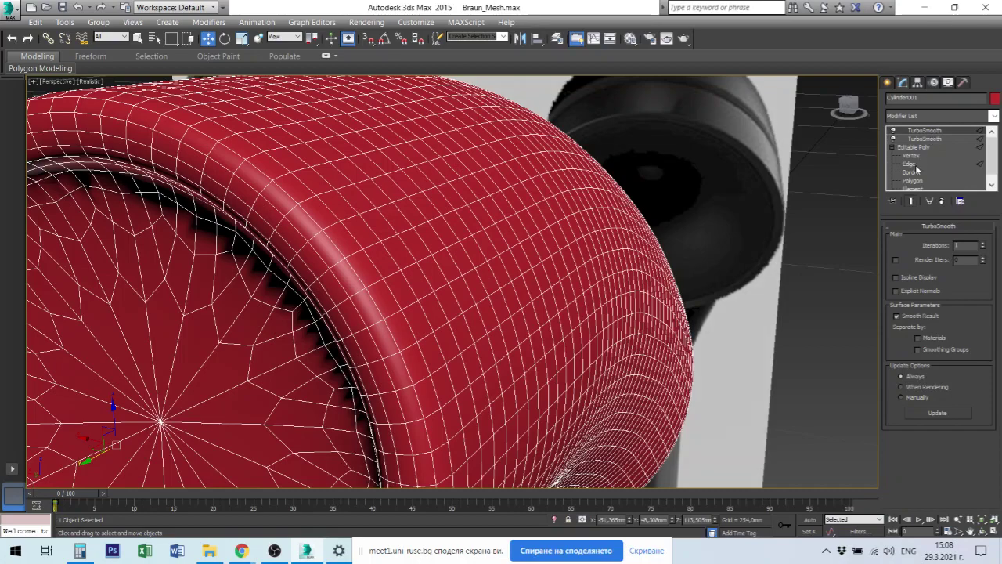
pyautogui.click(915, 165)
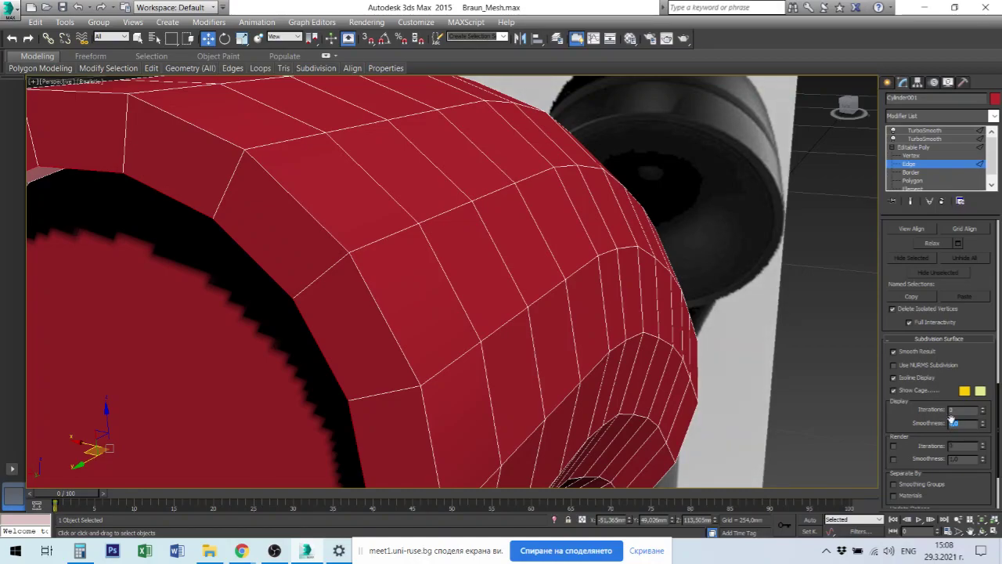
pyautogui.press('Return')
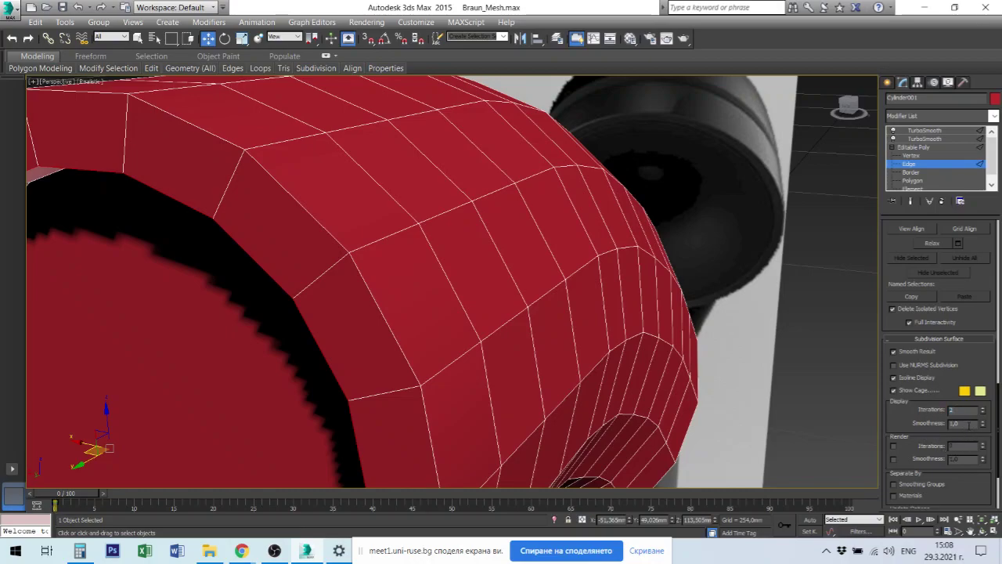
pyautogui.click(938, 132)
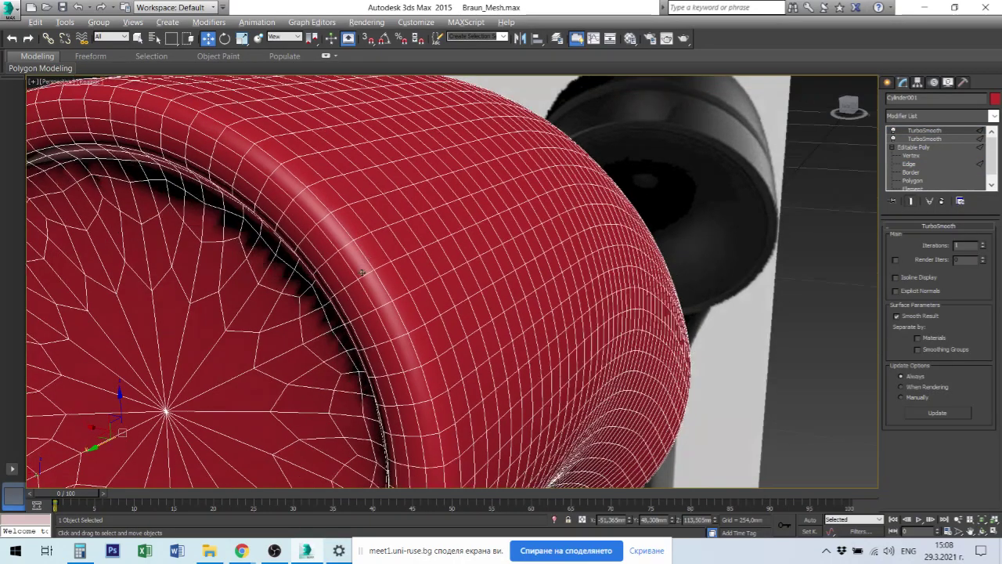
pyautogui.keyDown('alt'); pyautogui.moveTo(354, 276); pyautogui.dragTo(643, 271, button='middle'); pyautogui.keyUp('alt')
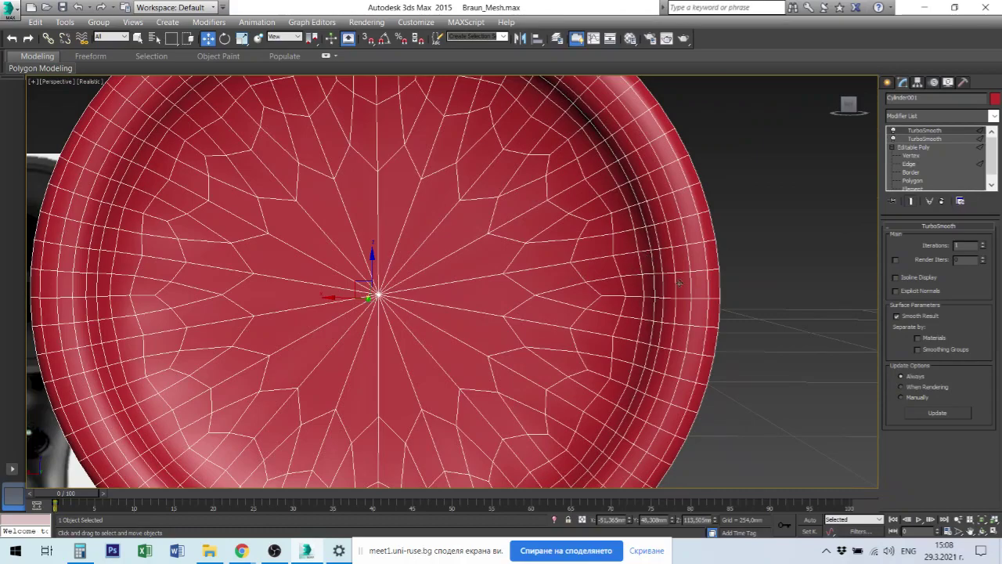
pyautogui.click(909, 163)
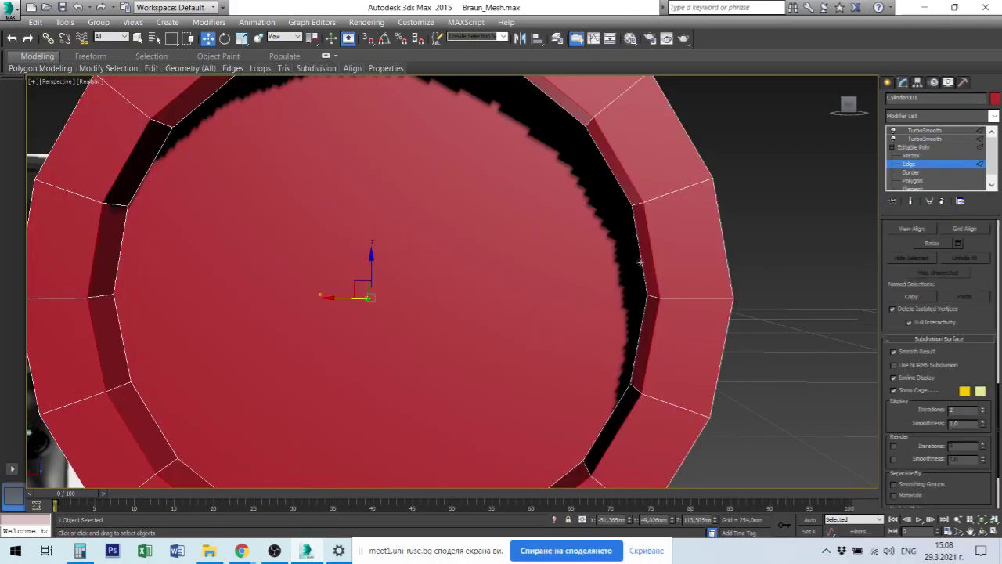
pyautogui.click(641, 262)
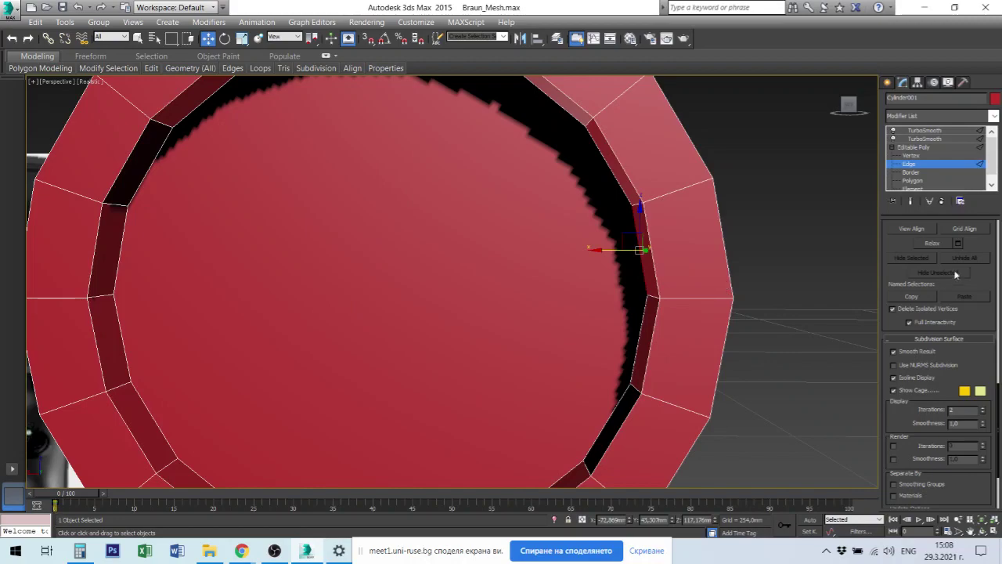
pyautogui.moveTo(985, 279); pyautogui.dragTo(970, 505)
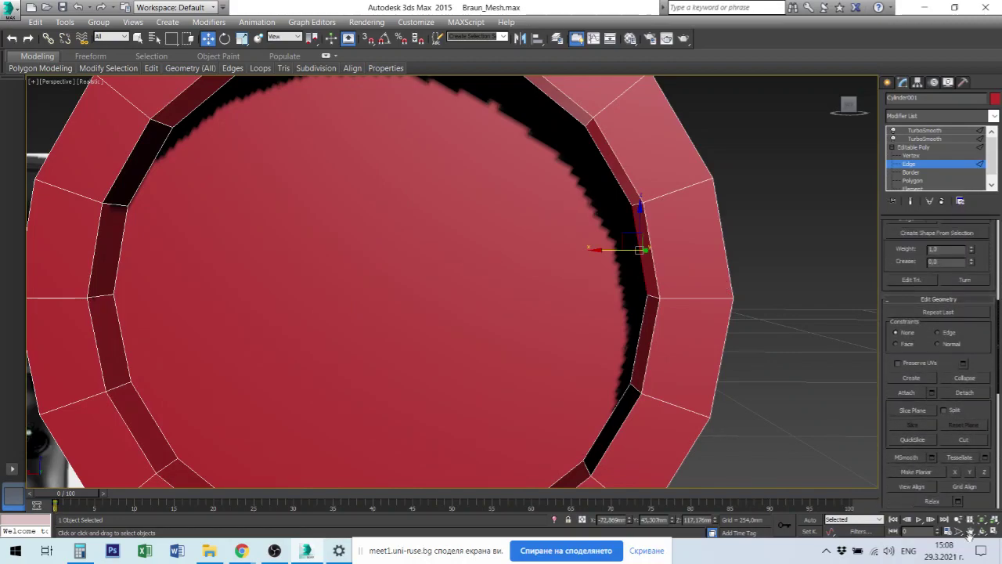
pyautogui.scroll(3, 975, 370)
pyautogui.scroll(3, 975, 370)
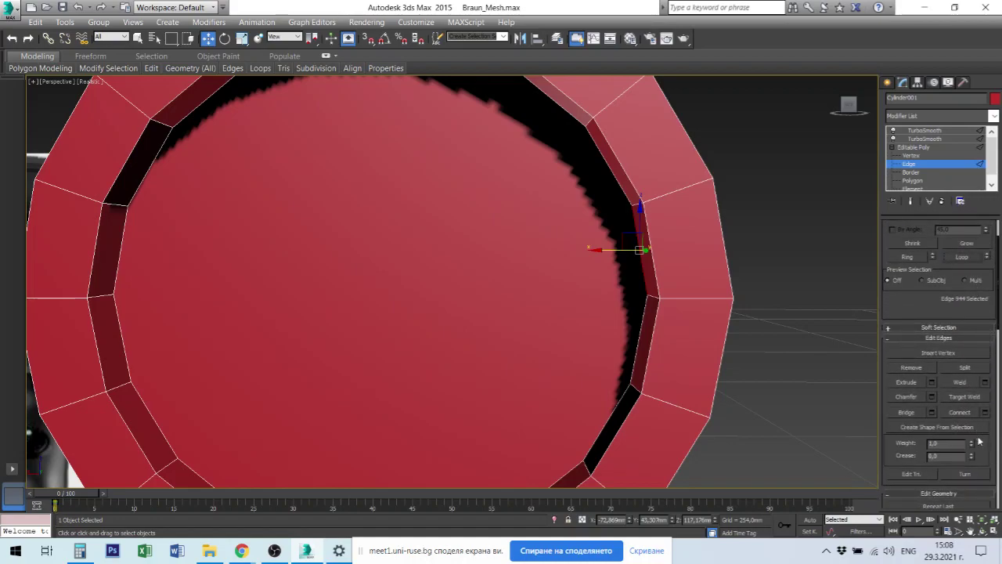
pyautogui.scroll(-4, 971, 329)
pyautogui.scroll(-4, 962, 263)
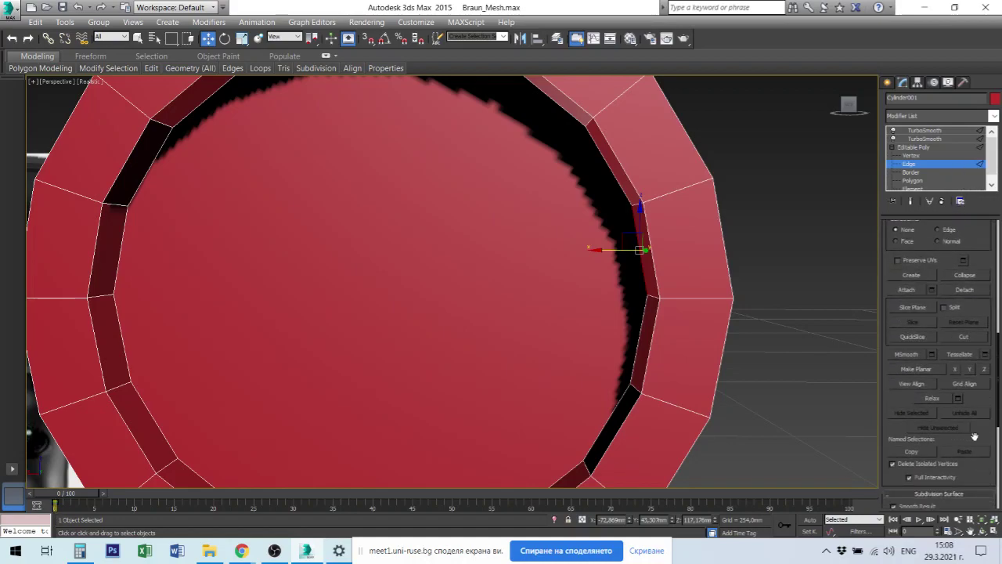
pyautogui.scroll(-3, 959, 313)
pyautogui.scroll(-3, 954, 344)
pyautogui.scroll(-2, 949, 372)
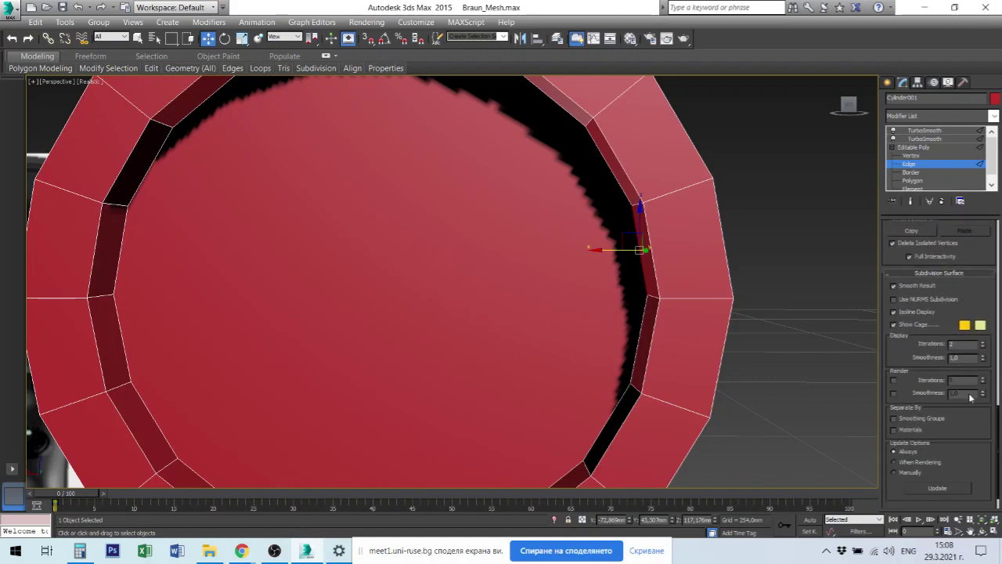
pyautogui.doubleClick(963, 357)
pyautogui.click(924, 130)
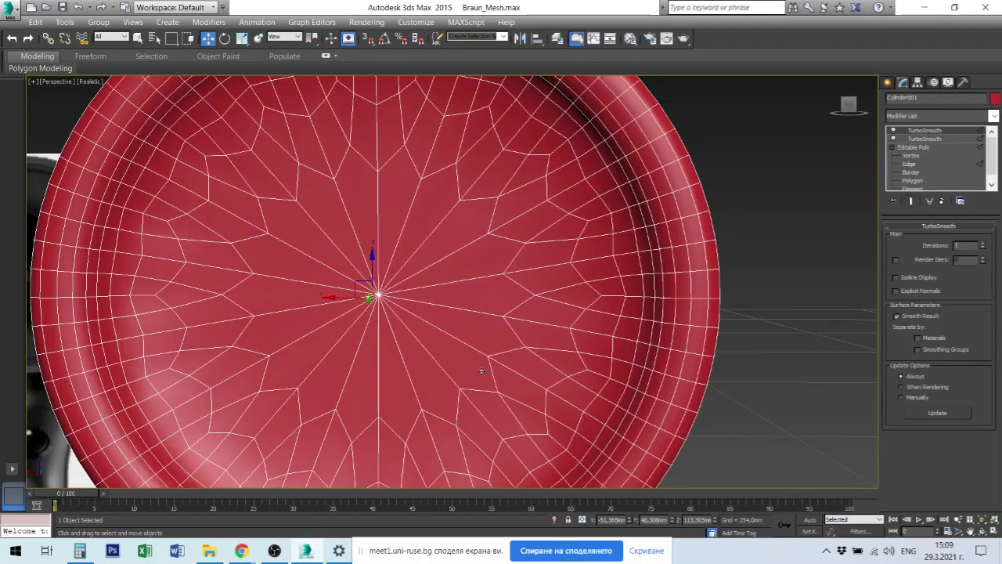
pyautogui.keyDown('alt'); pyautogui.moveTo(482, 371); pyautogui.dragTo(465, 381, button='middle'); pyautogui.keyUp('alt')
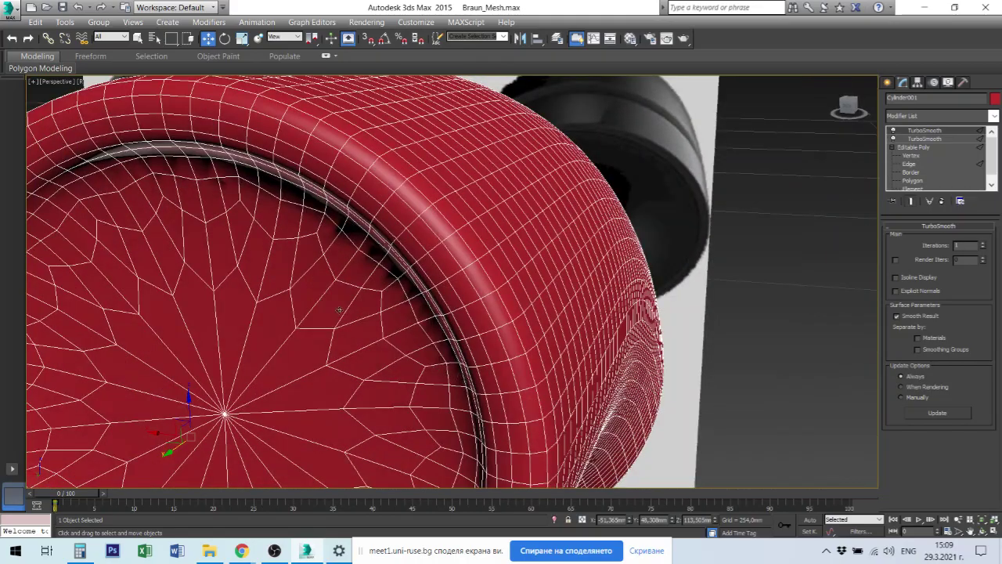
# - Zoom in on the body's side and ring-select its edges
pyautogui.keyDown('alt'); pyautogui.moveTo(467, 293); pyautogui.dragTo(423, 314, button='middle'); pyautogui.keyUp('alt')
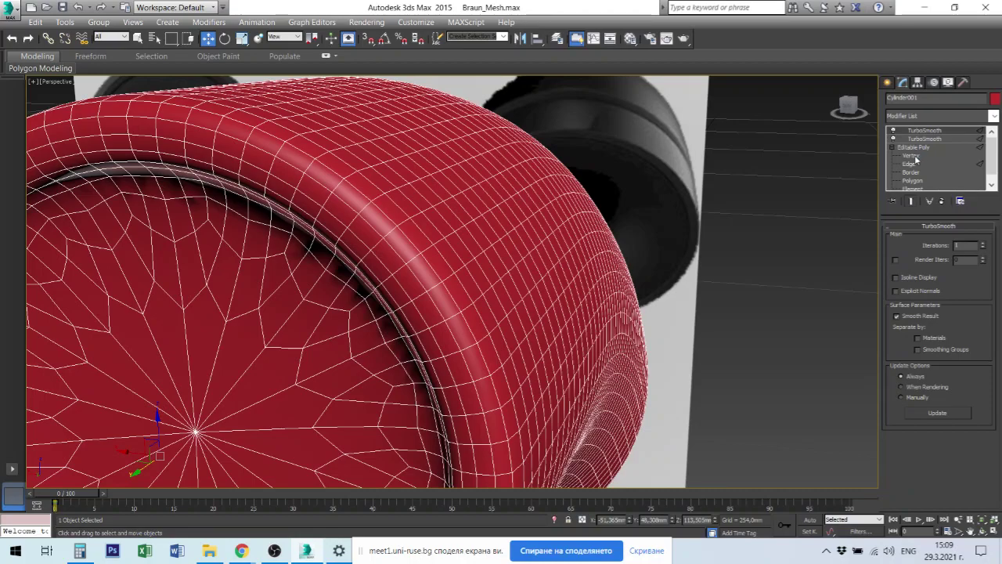
pyautogui.click(914, 163)
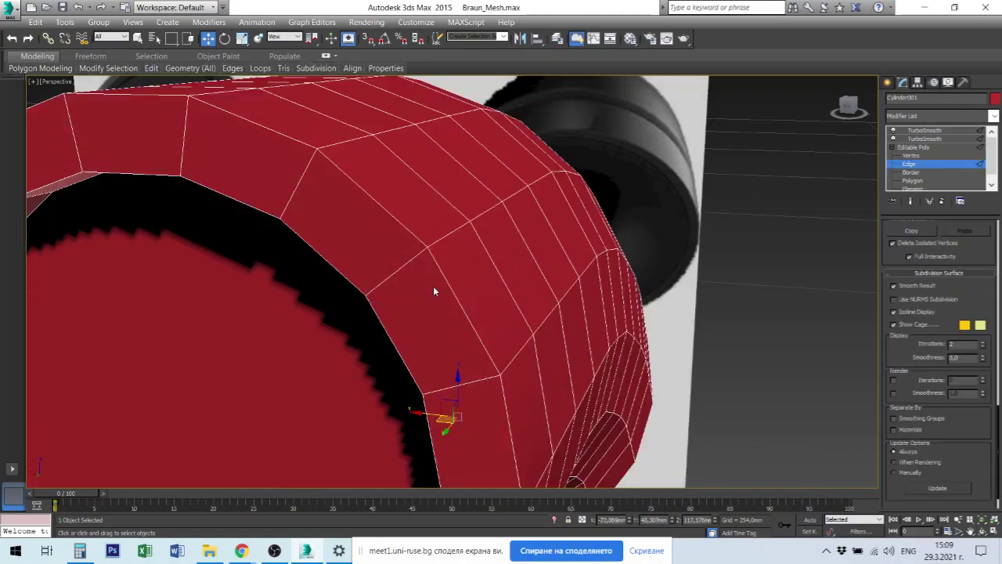
pyautogui.scroll(2, 433, 291)
pyautogui.keyDown('alt'); pyautogui.moveTo(447, 290); pyautogui.dragTo(460, 249, button='middle'); pyautogui.keyUp('alt')
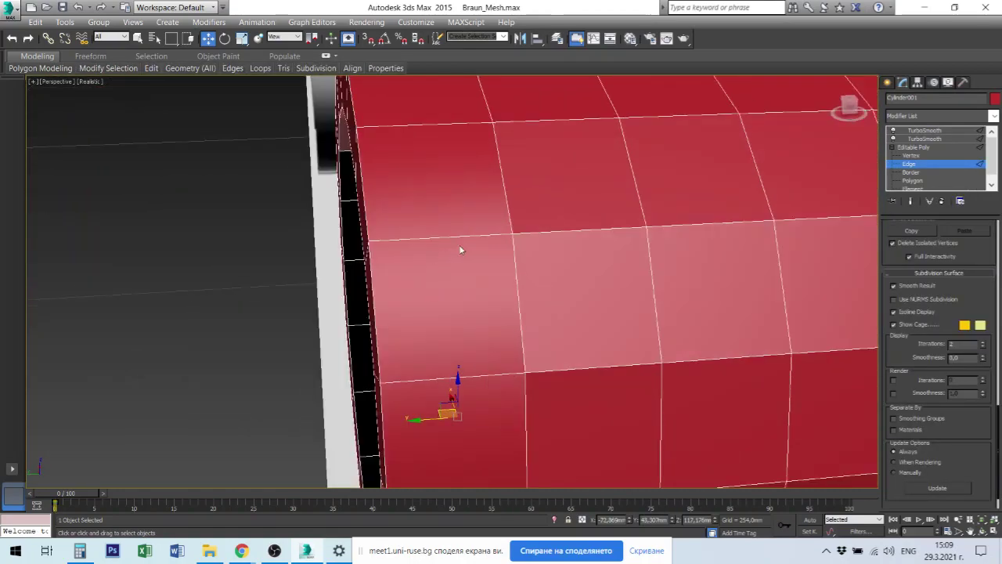
pyautogui.click(461, 235)
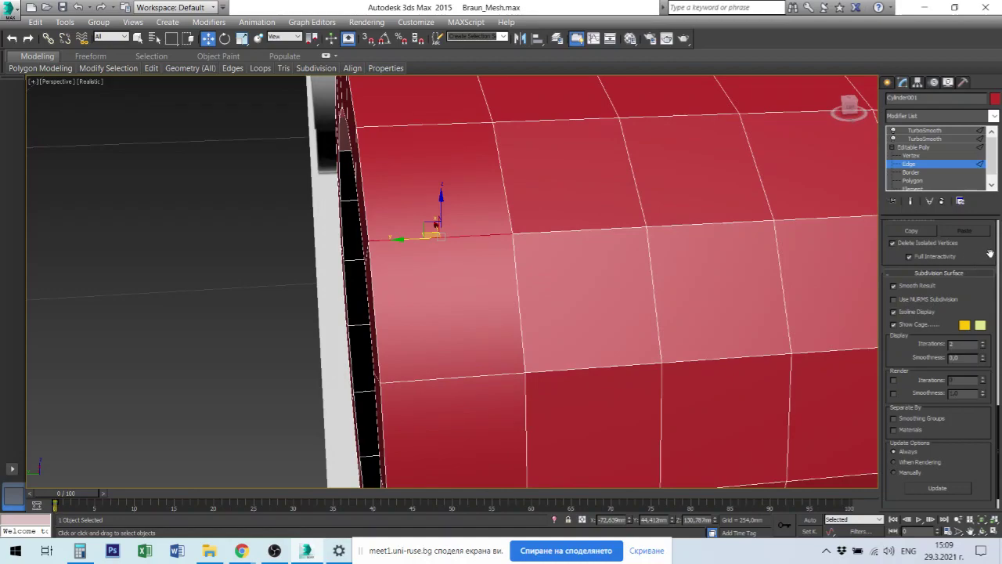
pyautogui.scroll(5, 983, 252)
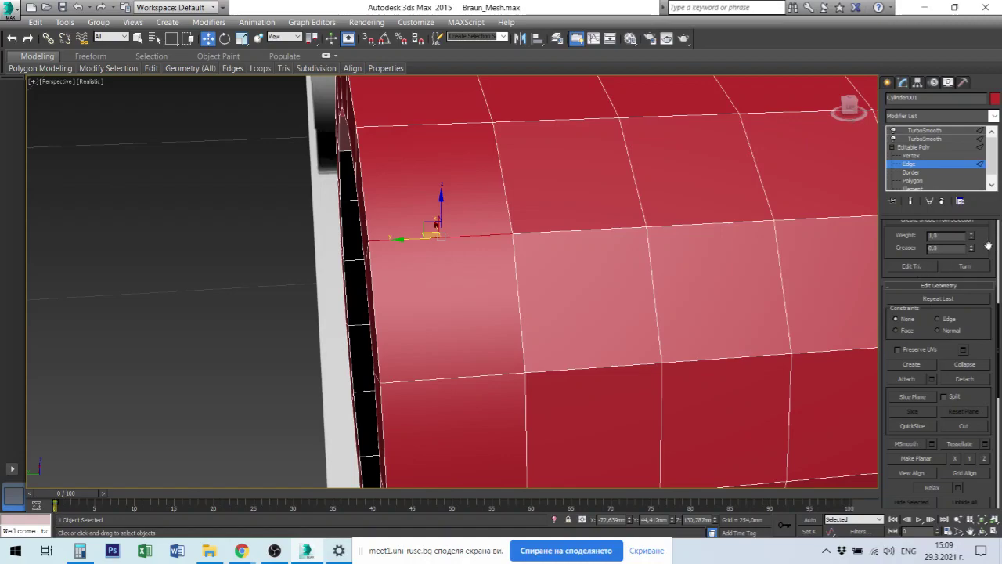
pyautogui.moveTo(989, 246); pyautogui.dragTo(975, 505)
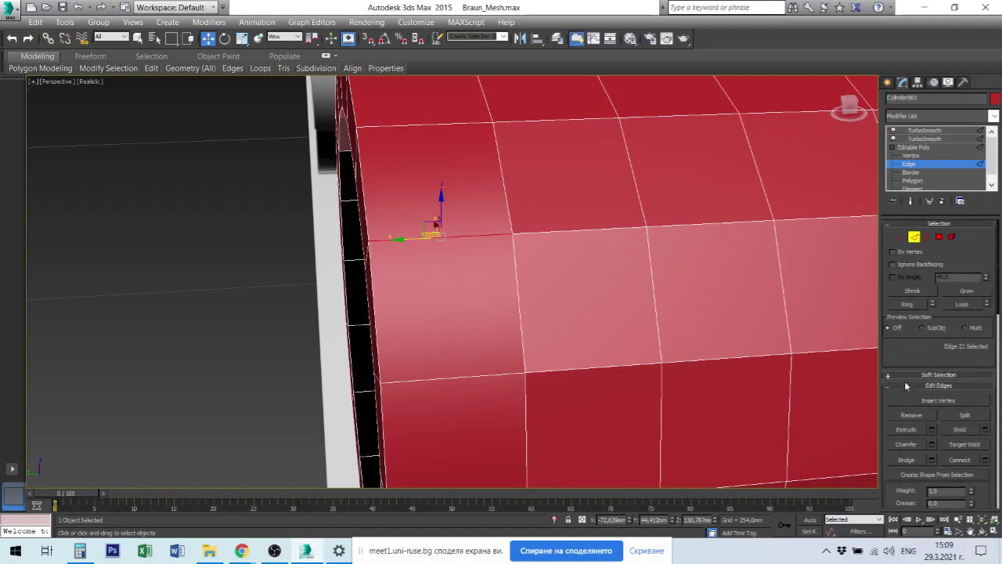
pyautogui.click(908, 305)
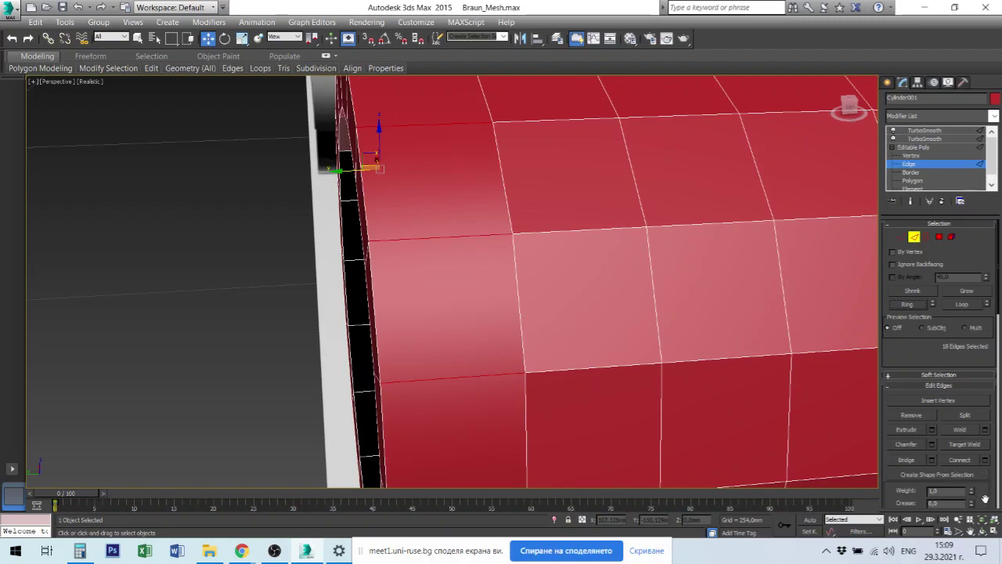
# - Connect the ring with one new edge loop, slide it toward the rim, and view the smoothed body
pyautogui.moveTo(972, 486)
pyautogui.mouseDown()
pyautogui.moveTo(985, 378)
pyautogui.moveTo(975, 321)
pyautogui.mouseUp()
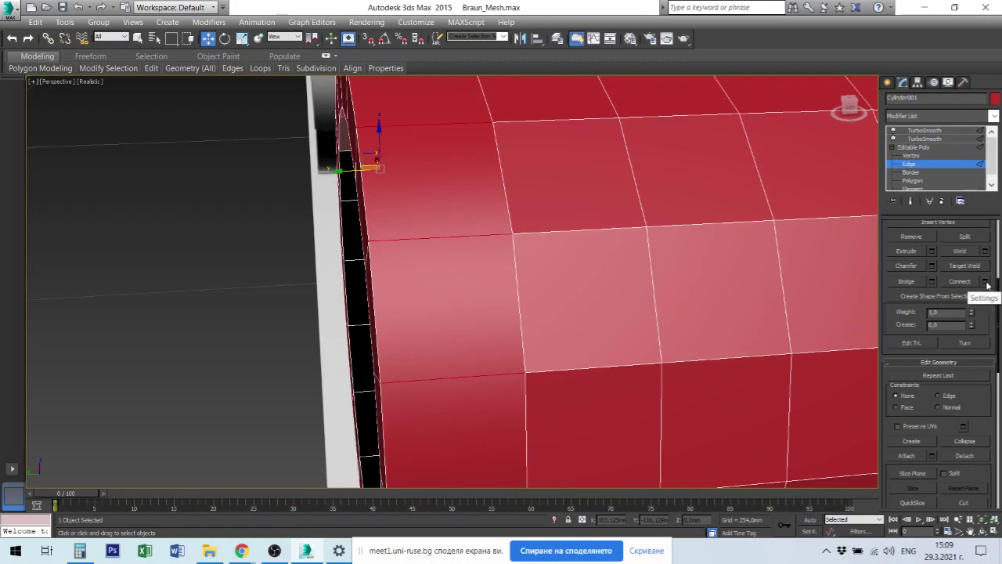
pyautogui.click(988, 284)
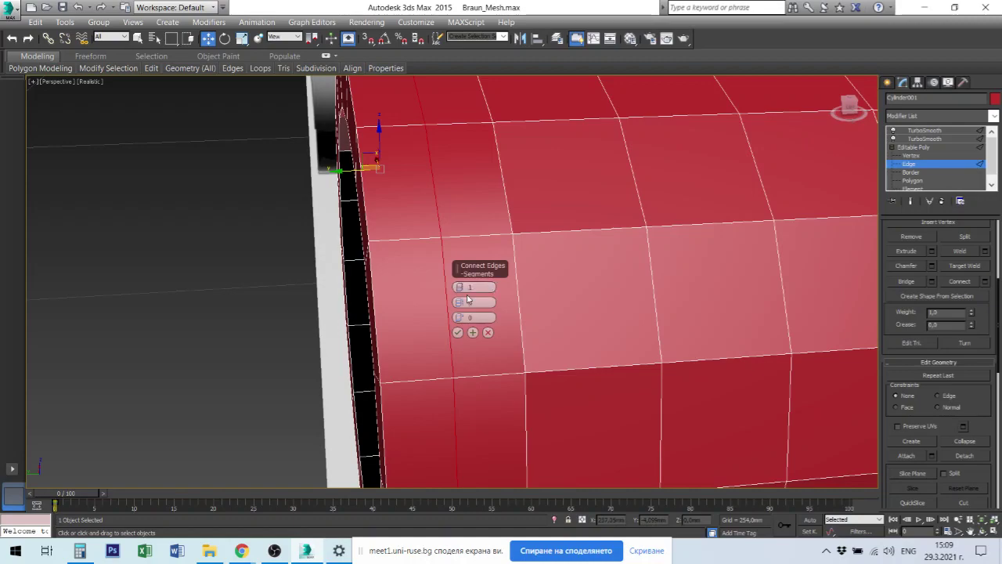
pyautogui.click(458, 332)
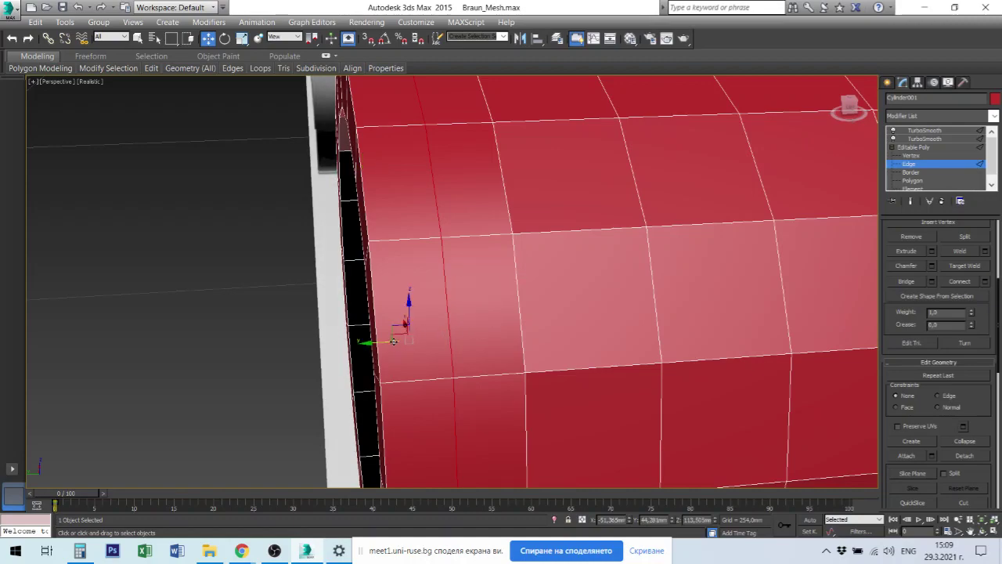
pyautogui.moveTo(394, 342); pyautogui.dragTo(318, 343)
pyautogui.click(911, 138)
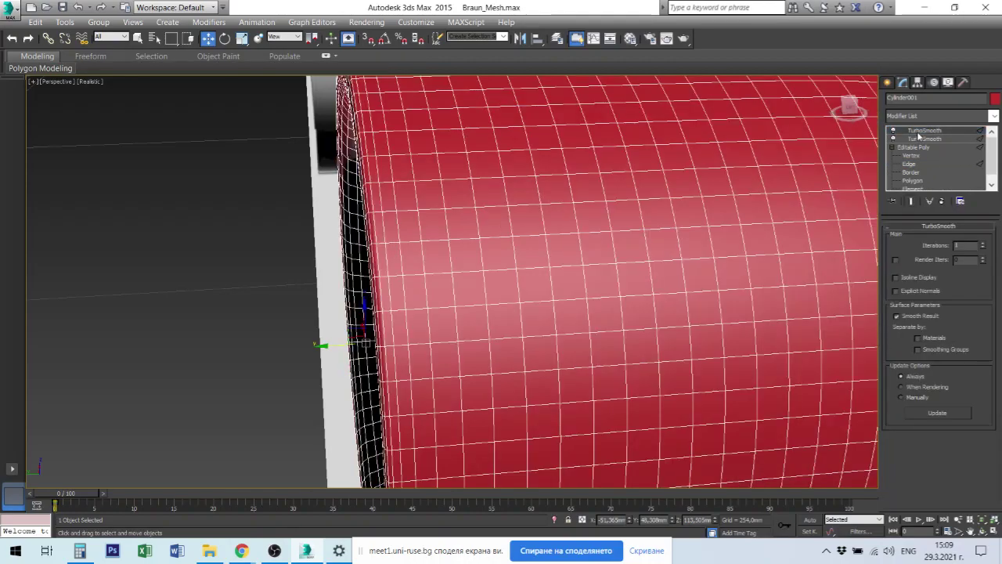
# - Ring-select the opening's inner rim band edges and connect them with new edges
pyautogui.keyDown('alt'); pyautogui.moveTo(411, 239); pyautogui.dragTo(649, 188, button='middle'); pyautogui.keyUp('alt')
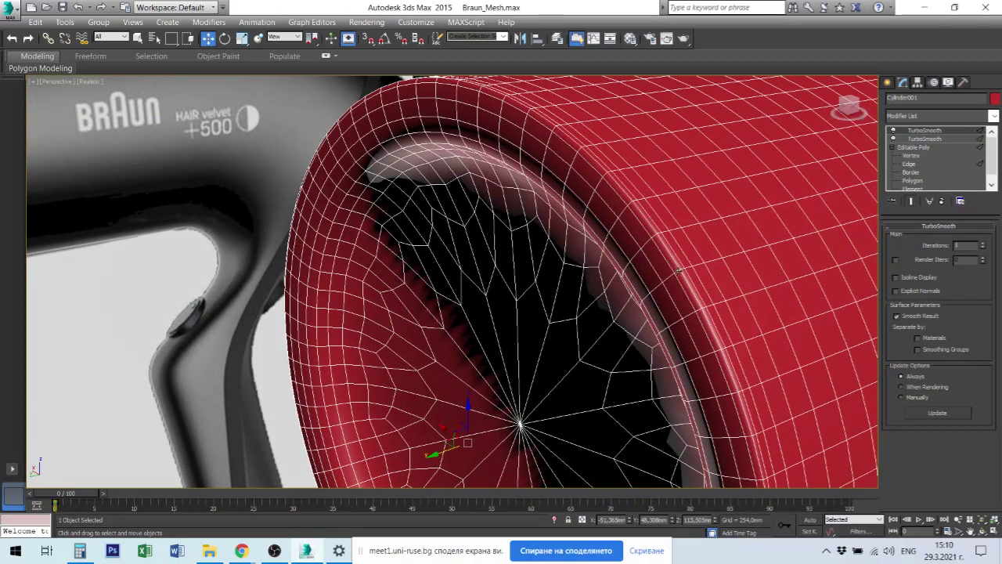
pyautogui.keyDown('alt'); pyautogui.moveTo(695, 288); pyautogui.dragTo(739, 291, button='middle'); pyautogui.keyUp('alt')
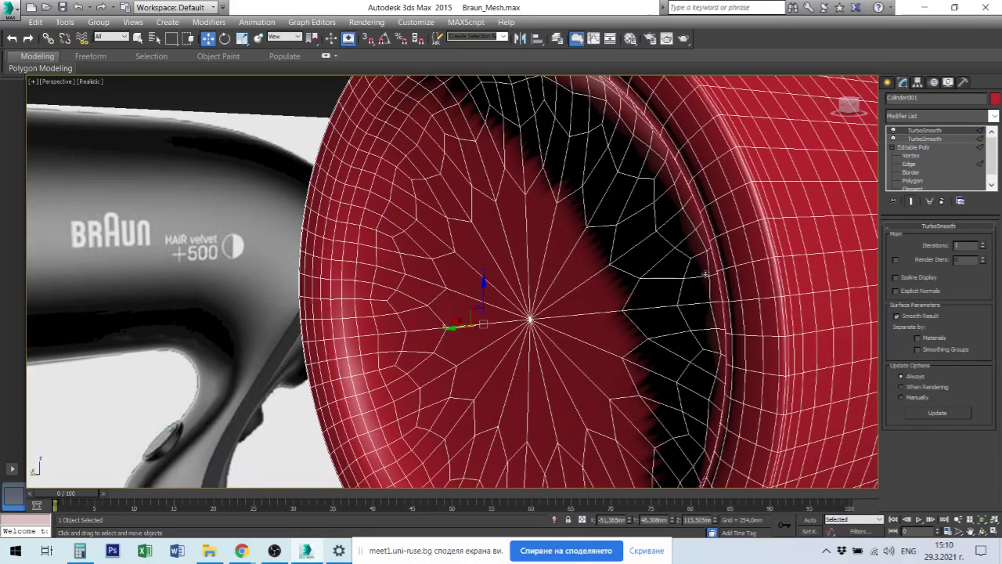
pyautogui.click(913, 165)
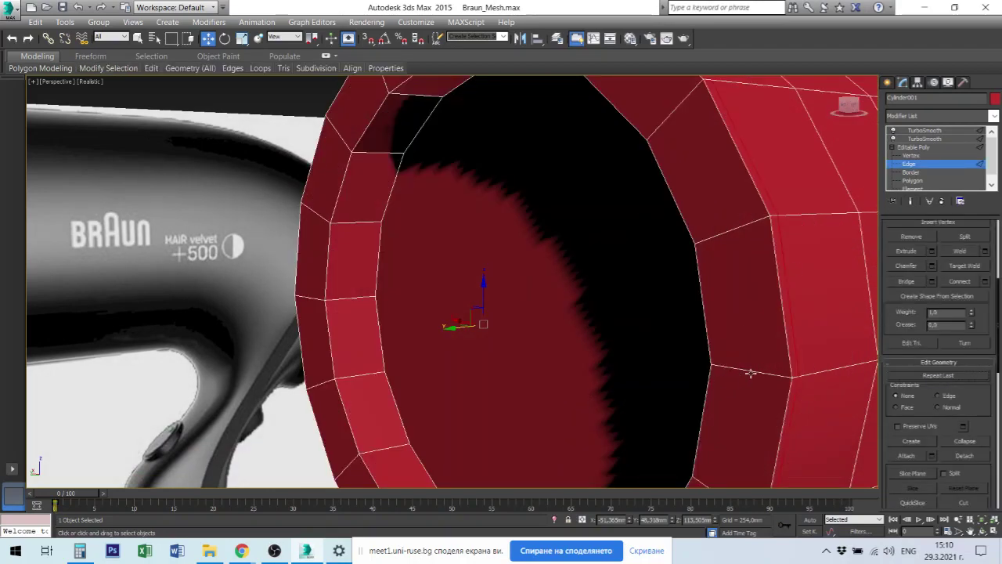
pyautogui.click(750, 374)
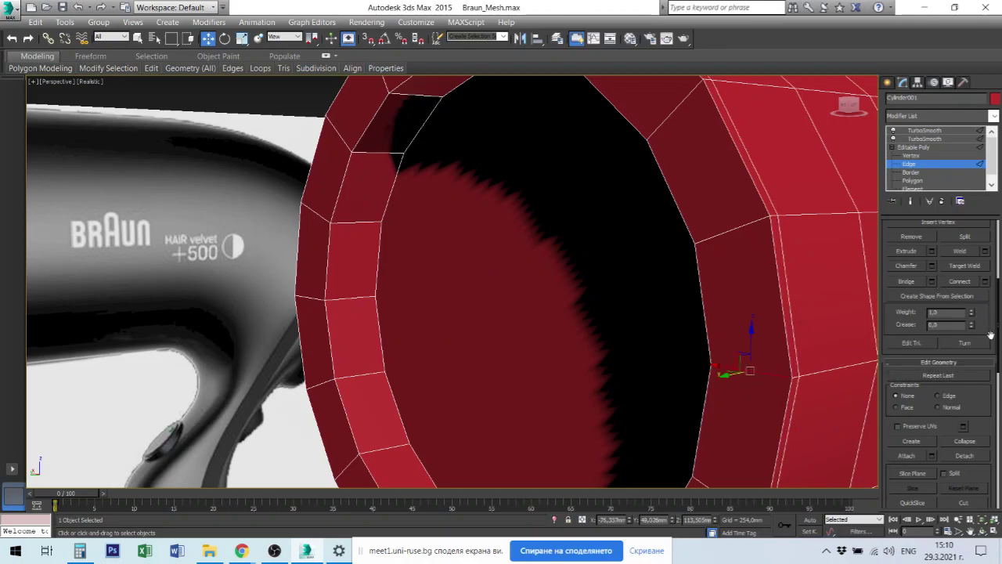
pyautogui.moveTo(991, 335); pyautogui.dragTo(993, 561)
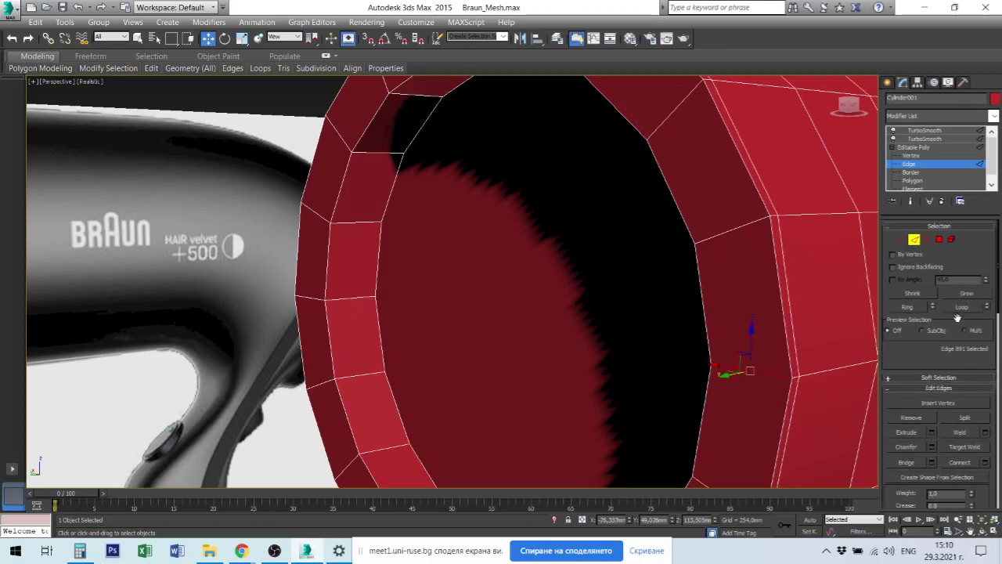
pyautogui.click(912, 307)
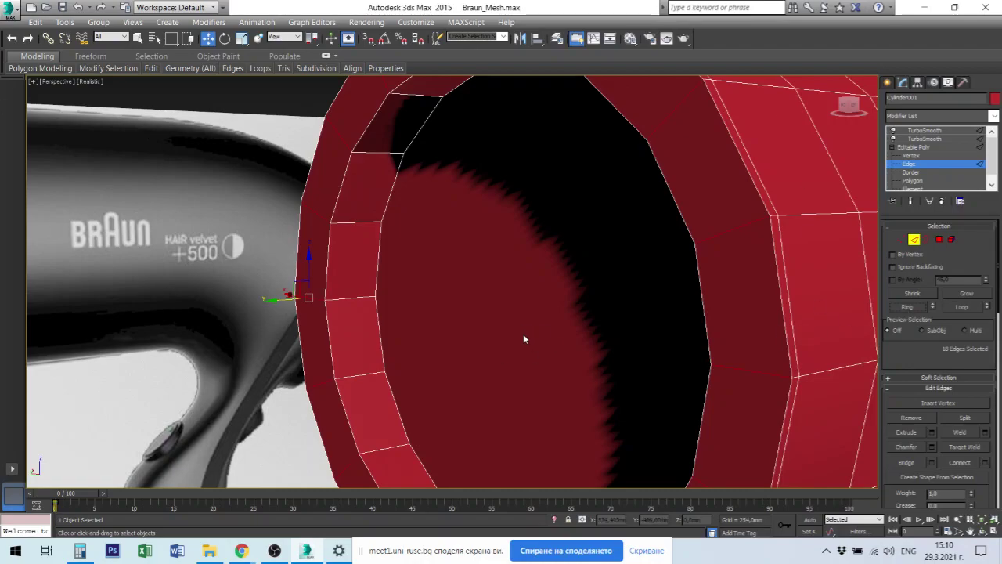
pyautogui.click(960, 462)
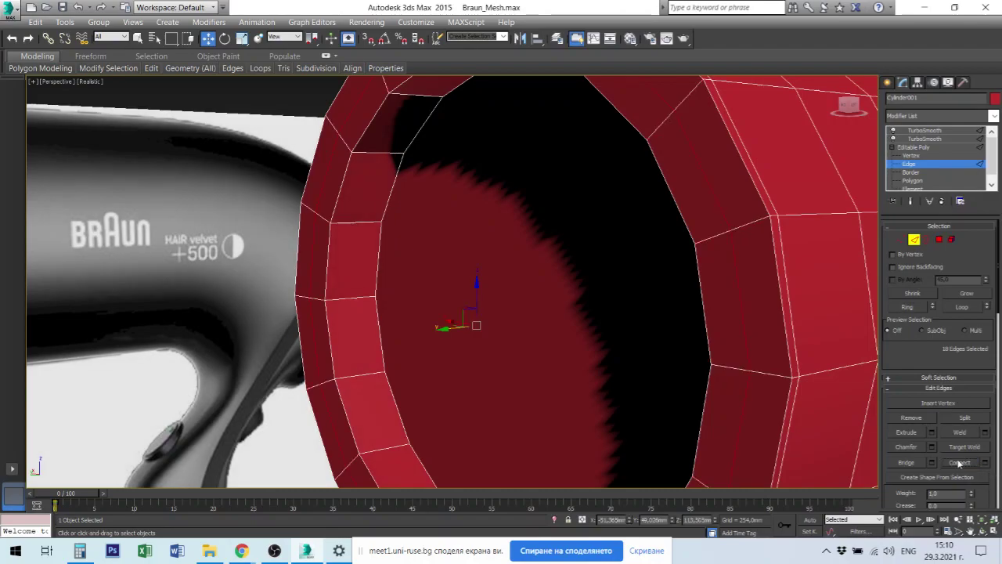
pyautogui.click(985, 462)
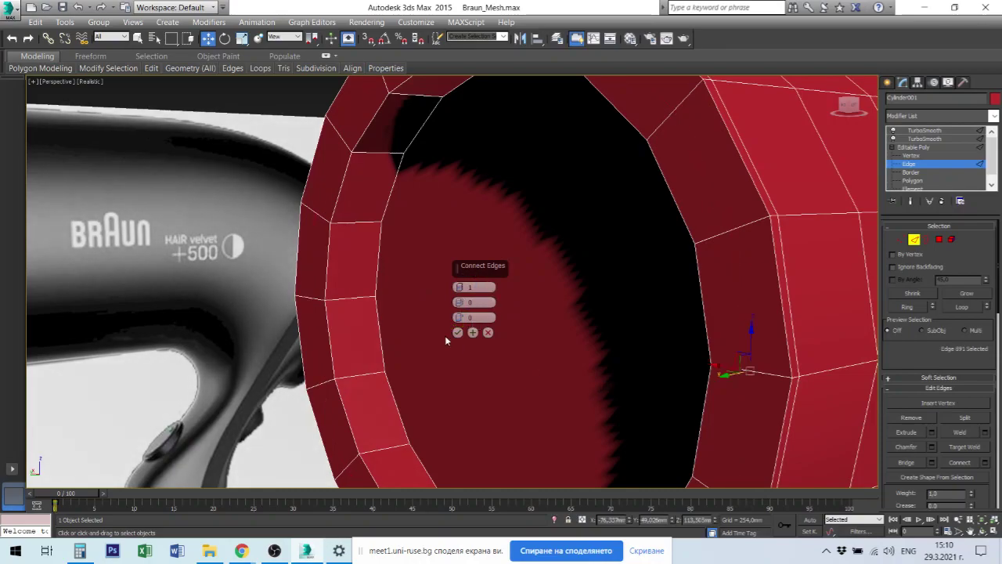
pyautogui.click(487, 332)
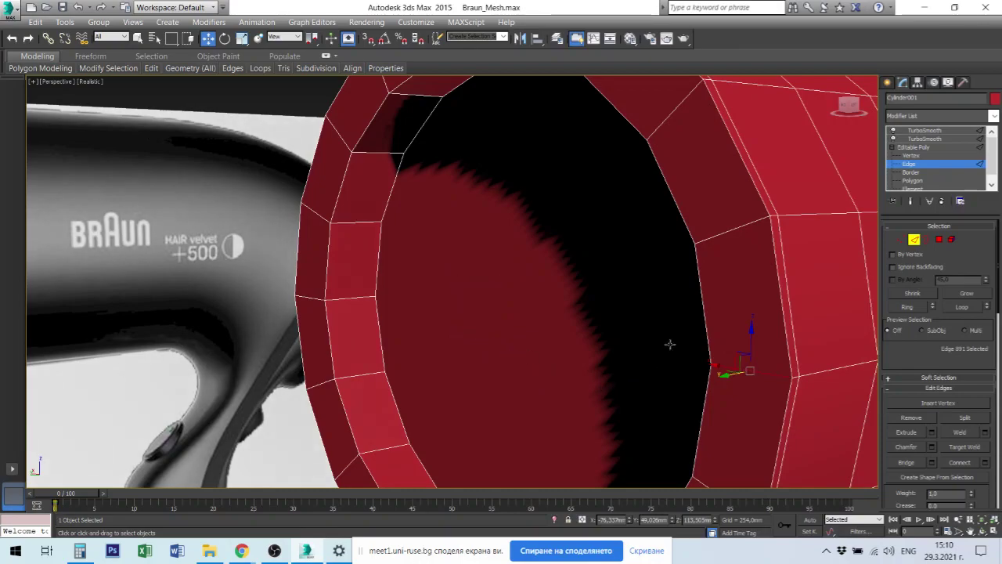
# - Connect the outer rim edge ring with 3 segments
pyautogui.click(915, 308)
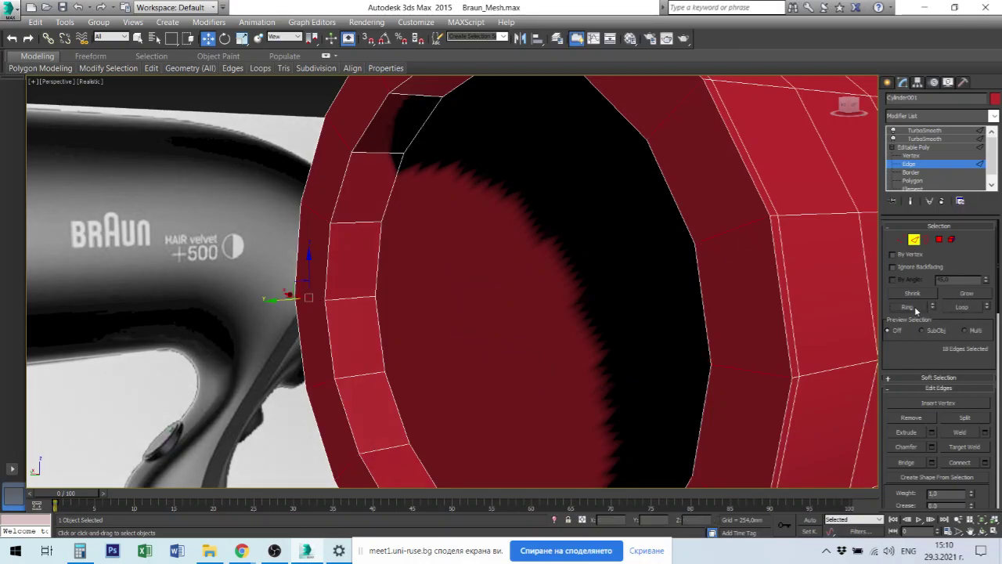
pyautogui.click(985, 463)
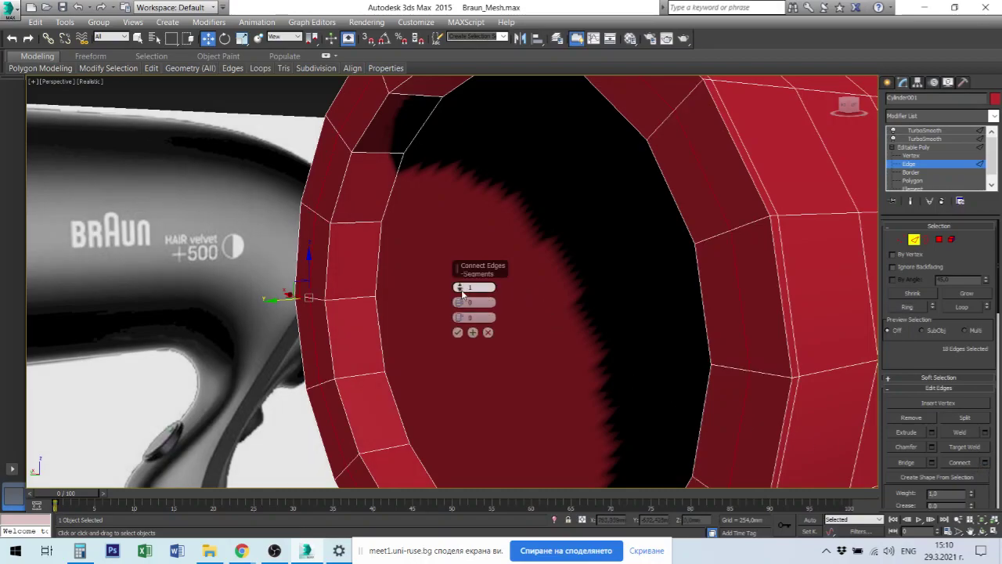
pyautogui.moveTo(462, 290); pyautogui.dragTo(461, 282)
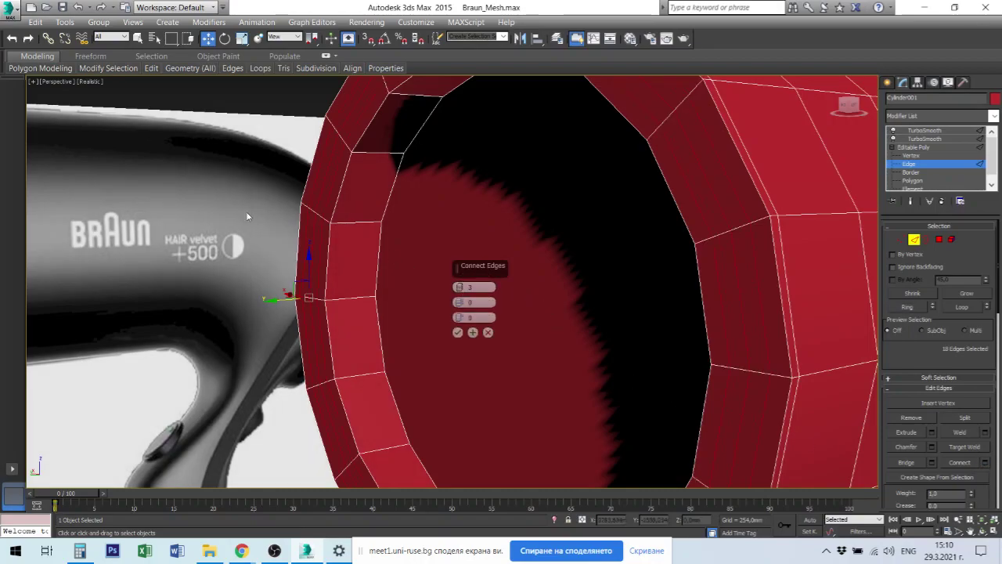
pyautogui.click(457, 332)
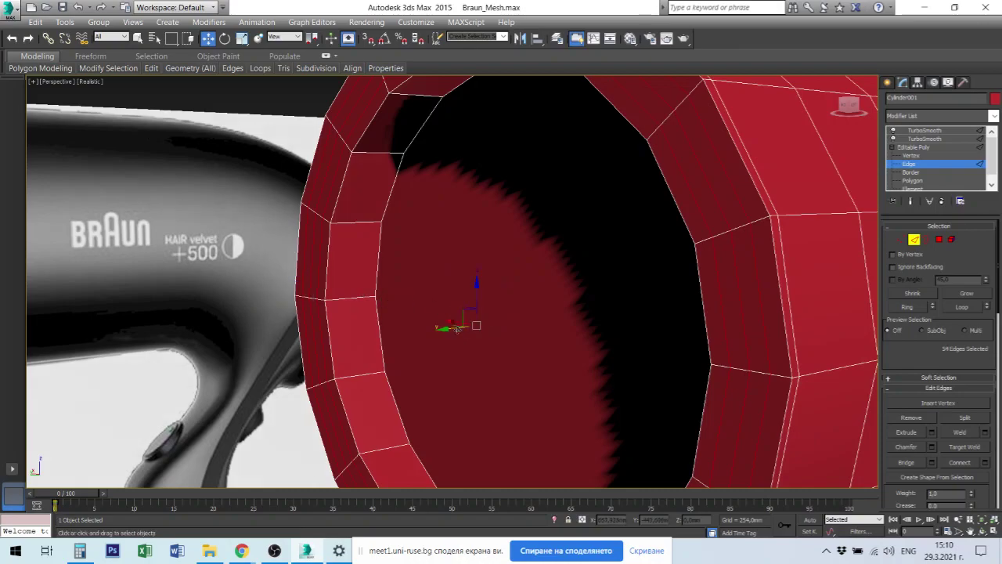
pyautogui.click(778, 355)
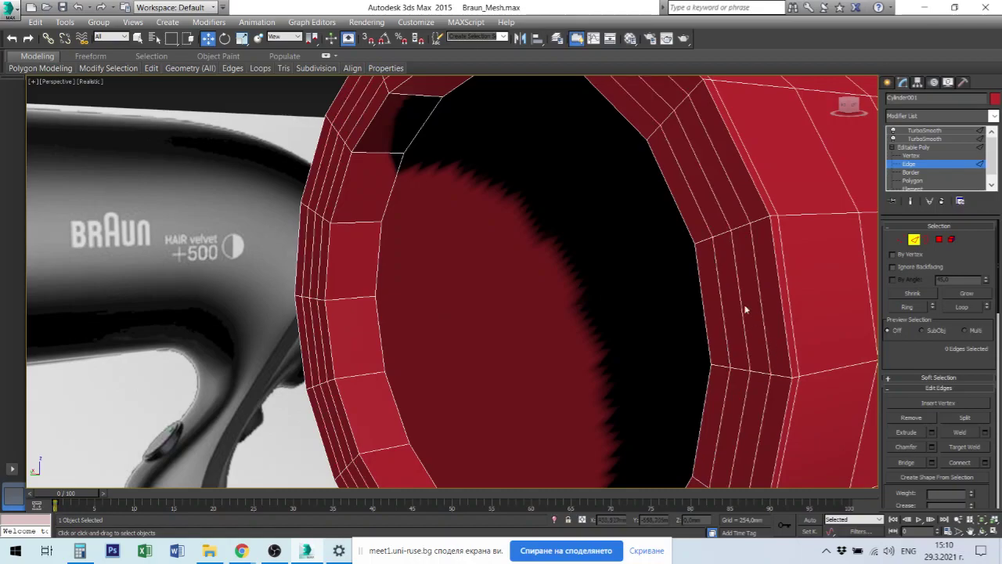
# - Loop-select a rim edge loop for scaling, then select the inner rim band's edge loop
pyautogui.click(759, 294)
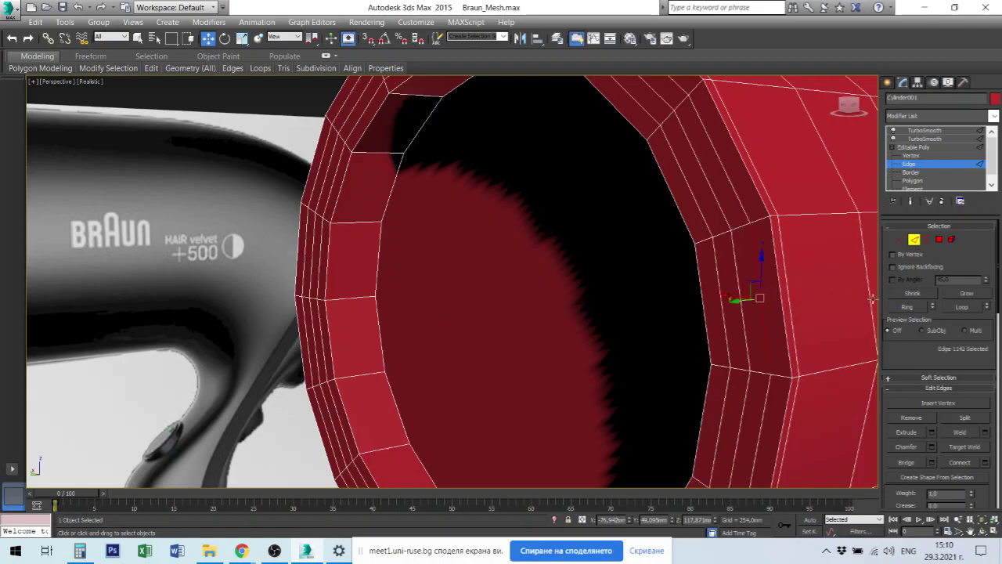
pyautogui.click(962, 307)
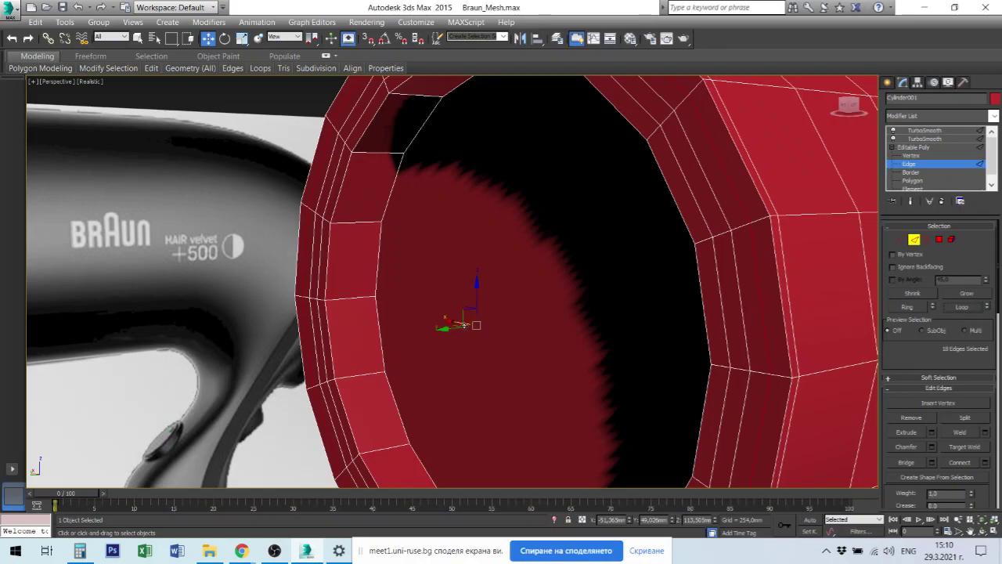
pyautogui.rightClick(466, 324)
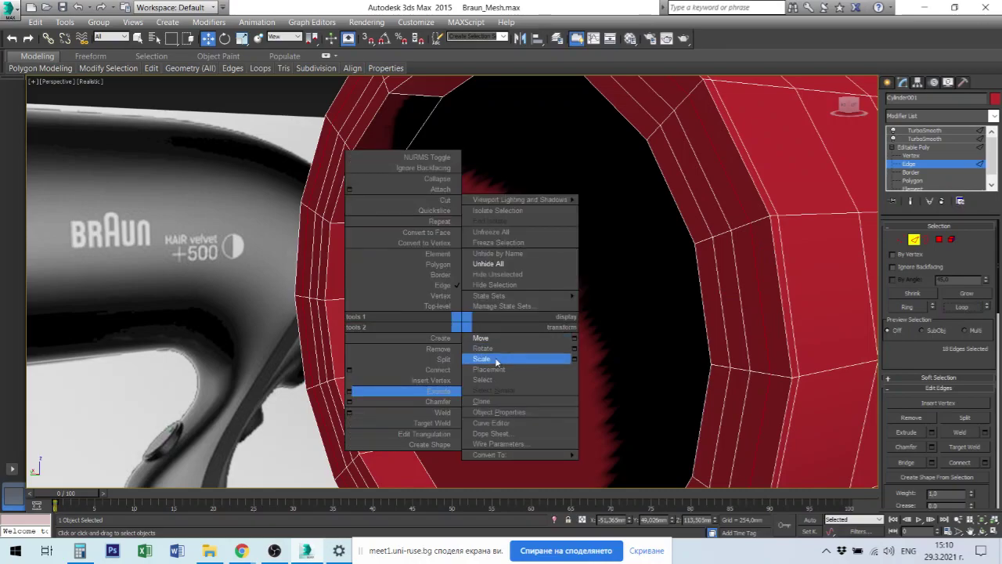
pyautogui.click(495, 359)
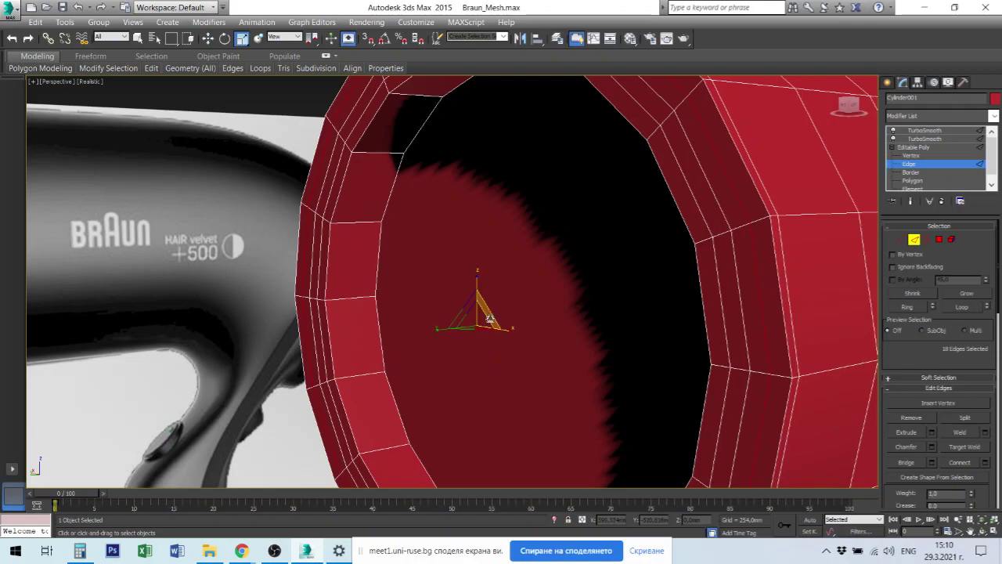
pyautogui.hotkey('ctrl', 'd')
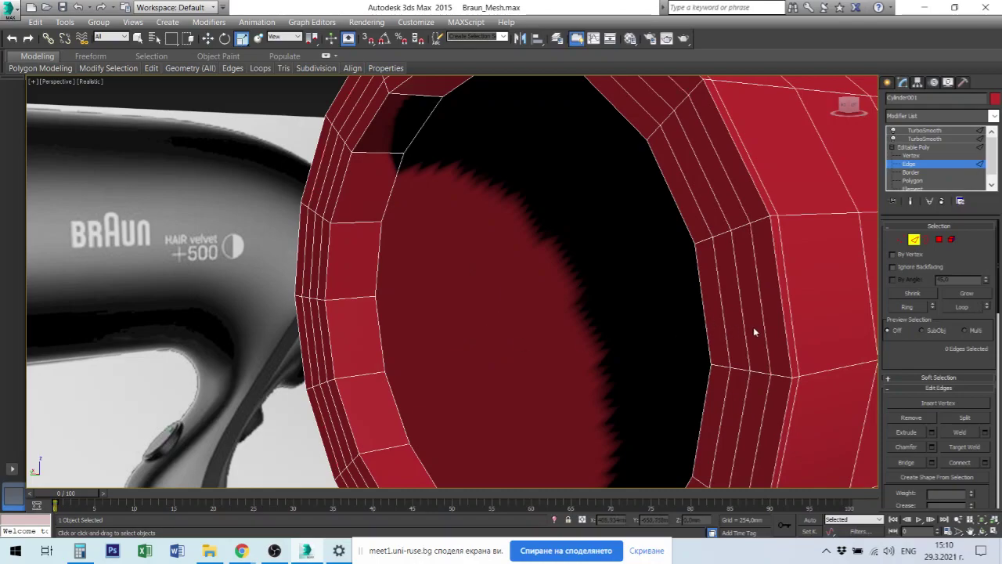
pyautogui.click(769, 329)
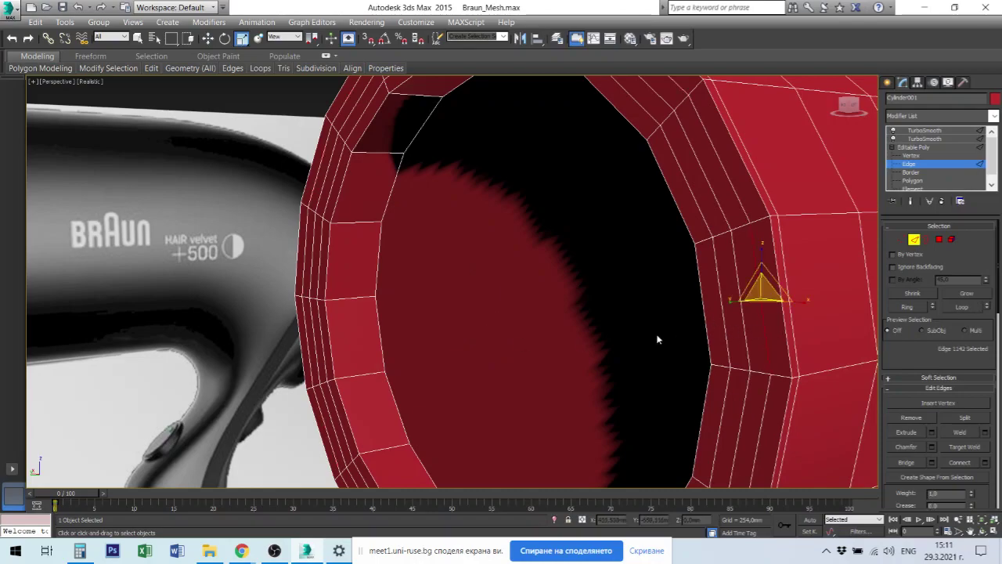
pyautogui.click(962, 306)
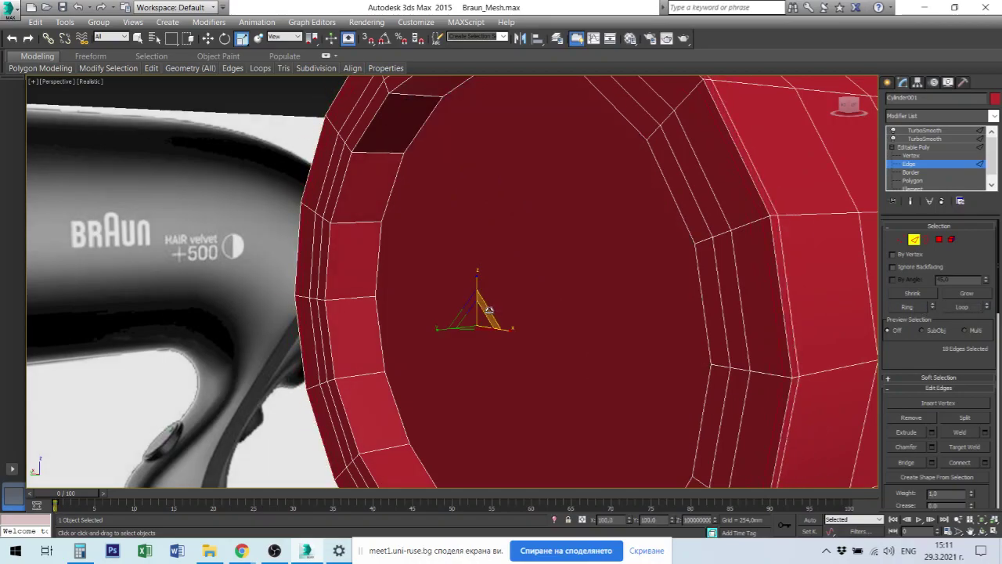
pyautogui.click(922, 131)
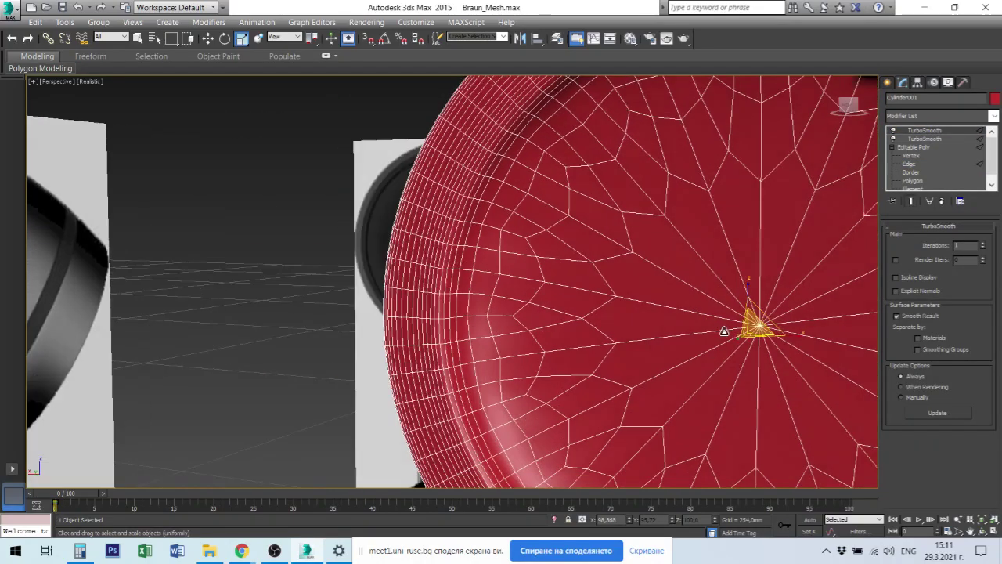
pyautogui.moveTo(689, 329)
pyautogui.keyDown('alt'); pyautogui.mouseDown(button='middle')
pyautogui.moveTo(722, 332)
pyautogui.moveTo(598, 340)
pyautogui.moveTo(616, 309)
pyautogui.mouseUp(button='middle'); pyautogui.keyUp('alt')
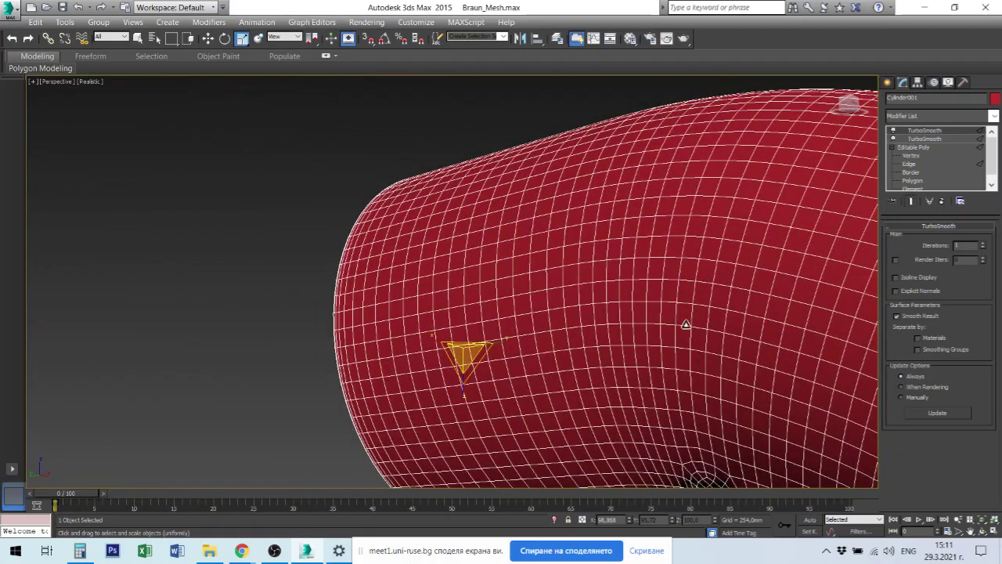
pyautogui.moveTo(686, 324)
pyautogui.keyDown('alt'); pyautogui.mouseDown(button='middle')
pyautogui.moveTo(425, 293)
pyautogui.moveTo(569, 373)
pyautogui.mouseUp(button='middle'); pyautogui.keyUp('alt')
pyautogui.scroll(3, 569, 373)
pyautogui.scroll(-3, 575, 372)
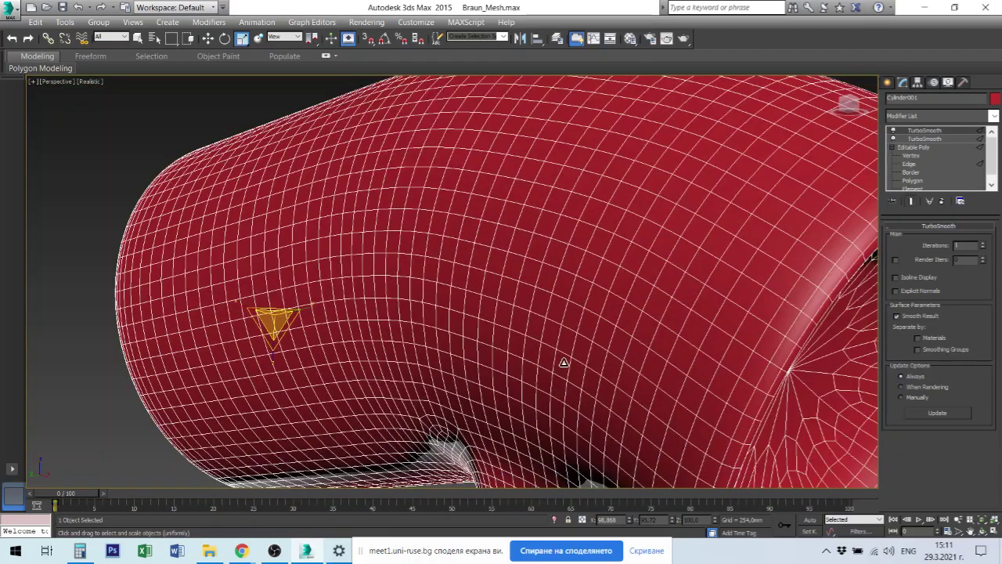
pyautogui.scroll(-3, 564, 362)
pyautogui.scroll(-3, 572, 358)
pyautogui.scroll(-3, 572, 363)
pyautogui.scroll(-2, 584, 376)
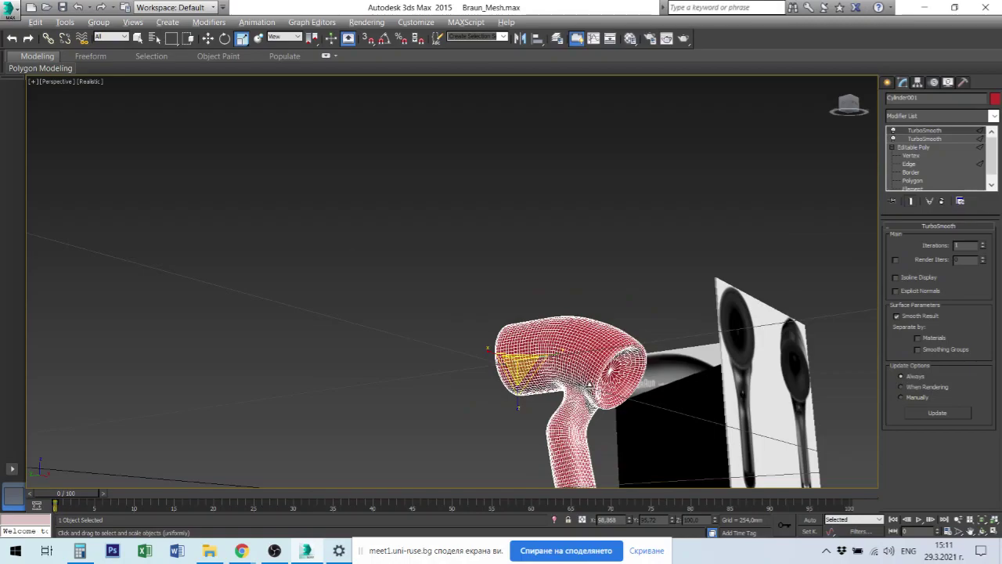
pyautogui.keyDown('alt'); pyautogui.moveTo(589, 384); pyautogui.dragTo(662, 354, button='middle'); pyautogui.keyUp('alt')
pyautogui.click(692, 240)
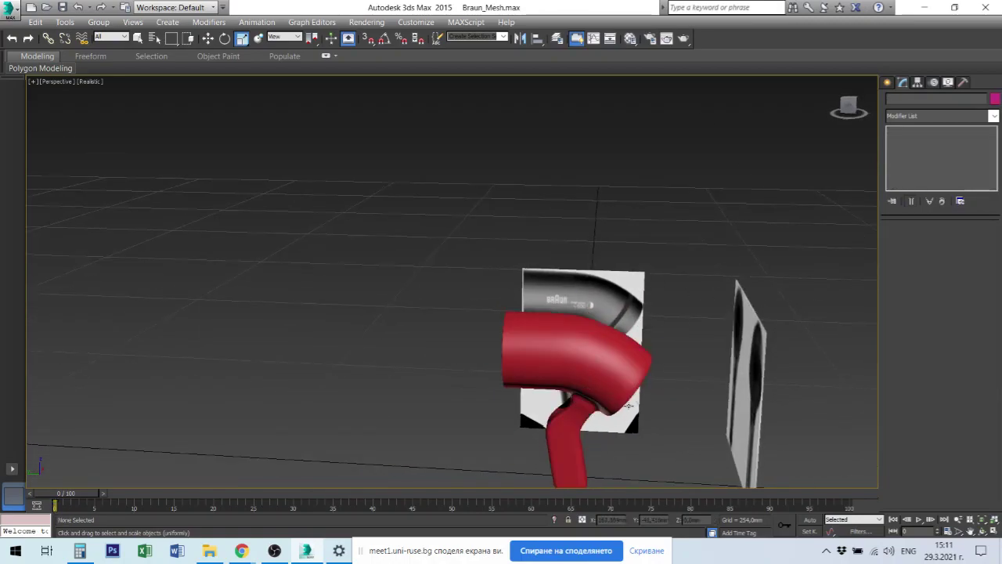
pyautogui.moveTo(628, 406)
pyautogui.keyDown('alt'); pyautogui.mouseDown(button='middle')
pyautogui.moveTo(655, 425)
pyautogui.moveTo(396, 313)
pyautogui.moveTo(444, 333)
pyautogui.moveTo(429, 331)
pyautogui.mouseUp(button='middle'); pyautogui.keyUp('alt')
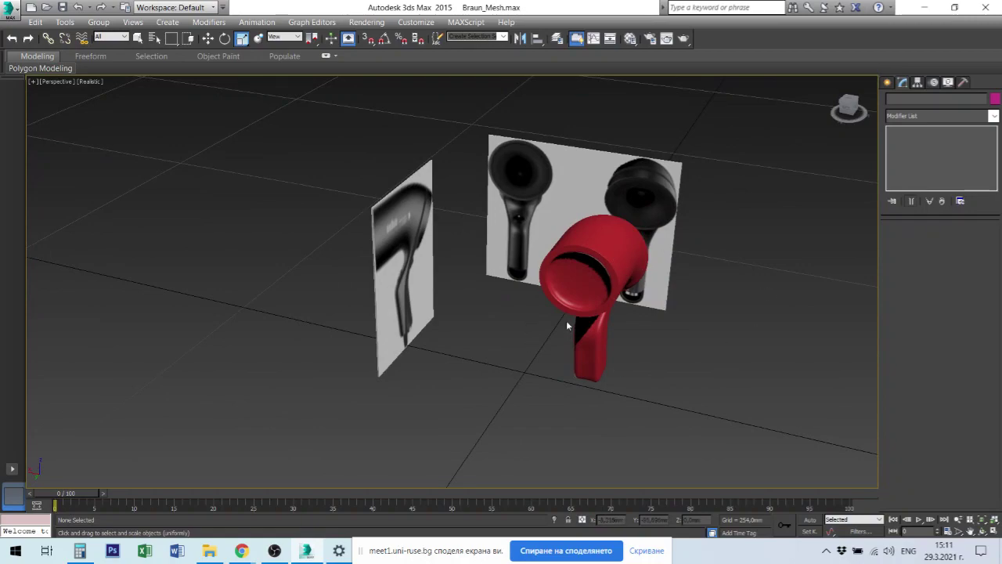
pyautogui.scroll(2, 593, 258)
pyautogui.scroll(2, 587, 266)
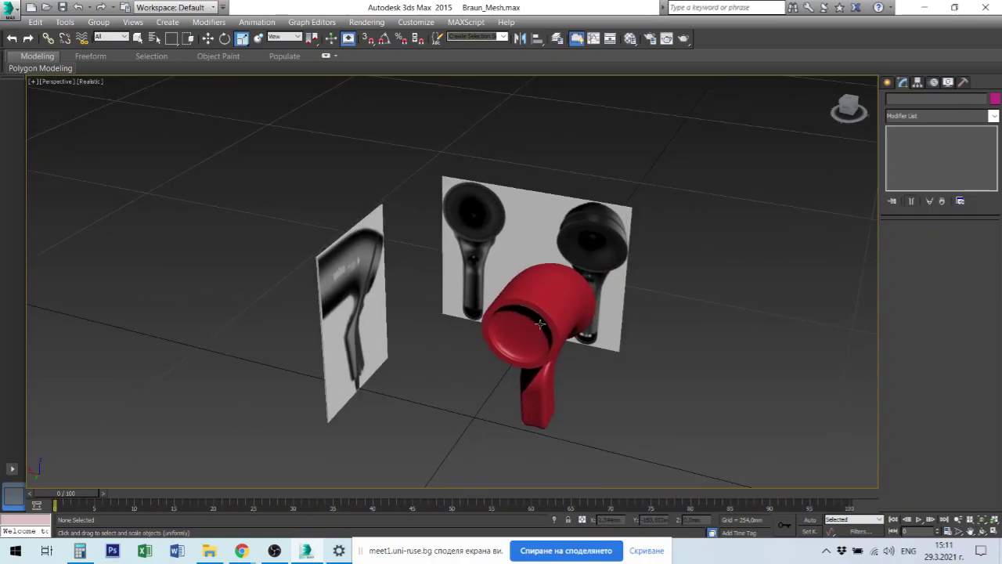
pyautogui.scroll(3, 553, 318)
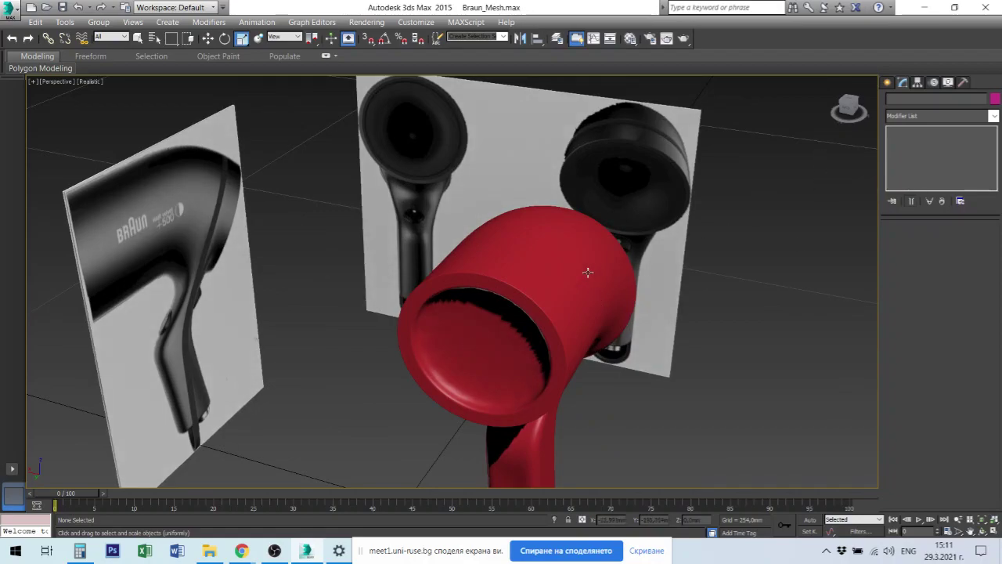
pyautogui.scroll(-3, 540, 368)
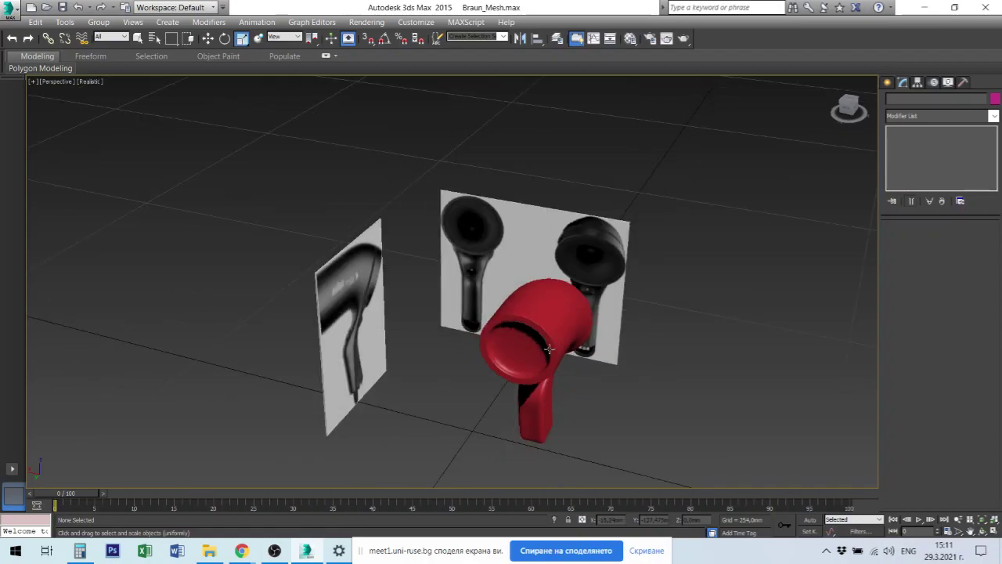
pyautogui.keyDown('alt'); pyautogui.moveTo(540, 368); pyautogui.dragTo(537, 375, button='middle'); pyautogui.keyUp('alt')
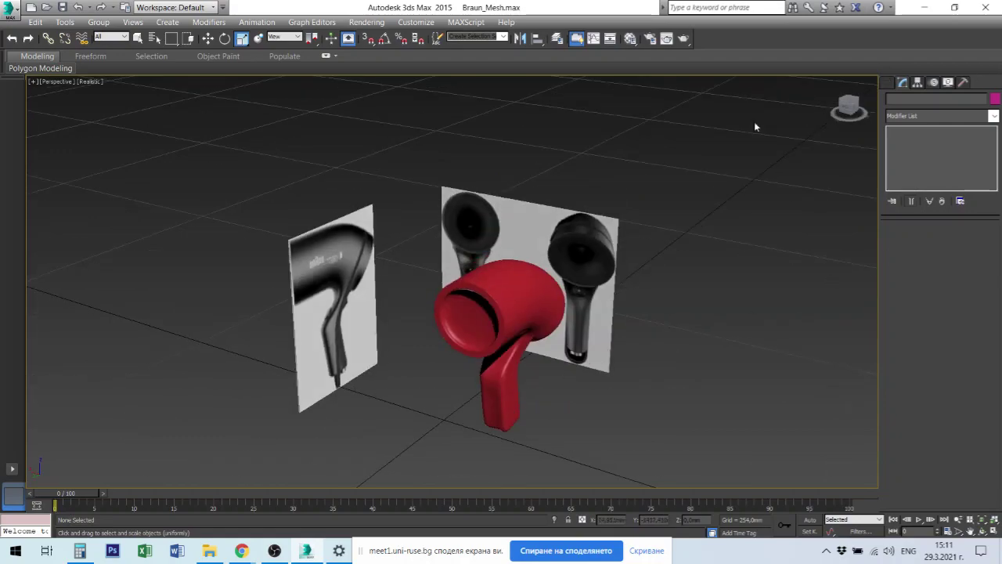
# - Select the red dryer at Polygon level and split the workspace into four viewports with Alt+W
pyautogui.click(540, 270)
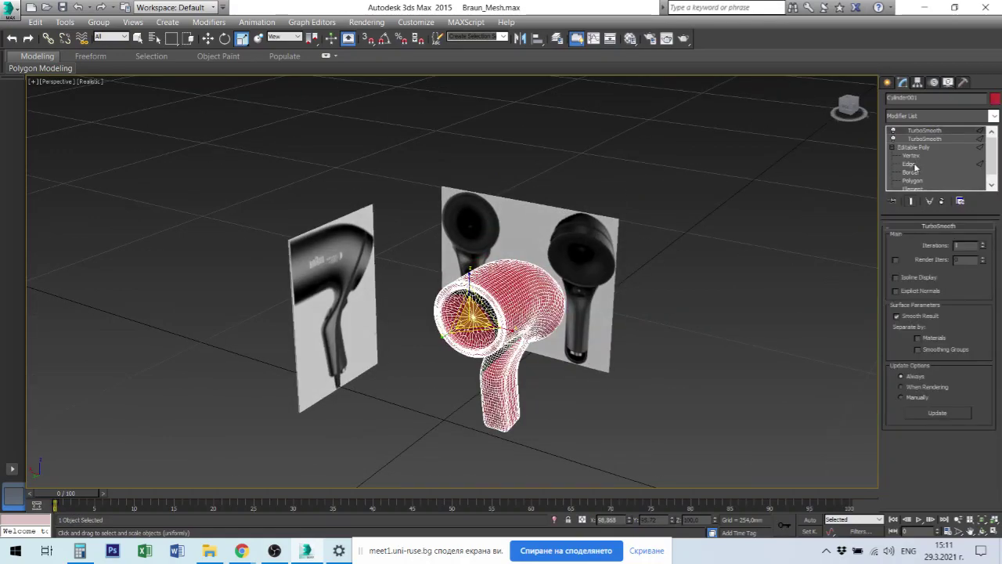
pyautogui.click(920, 181)
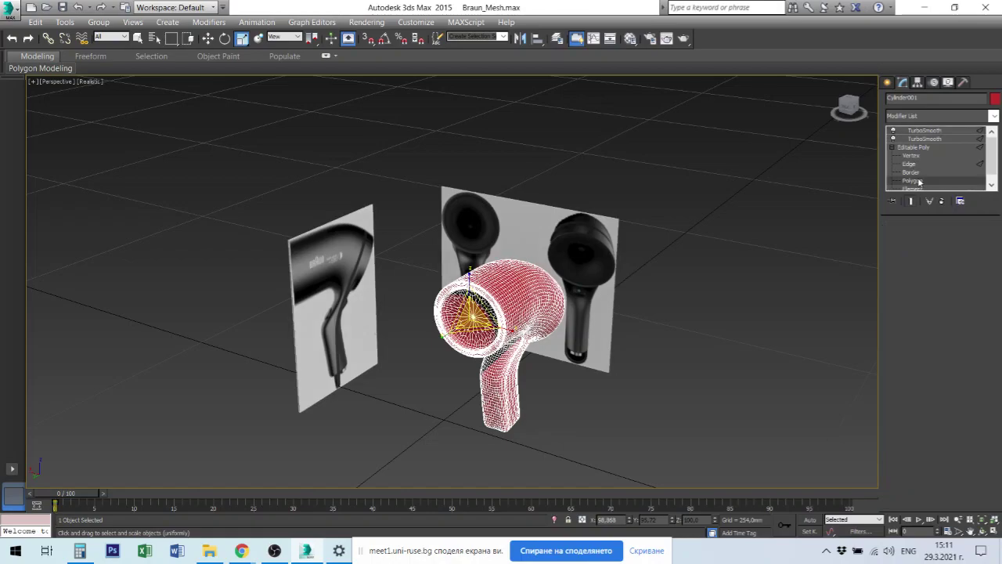
pyautogui.hotkey('alt', 'w')
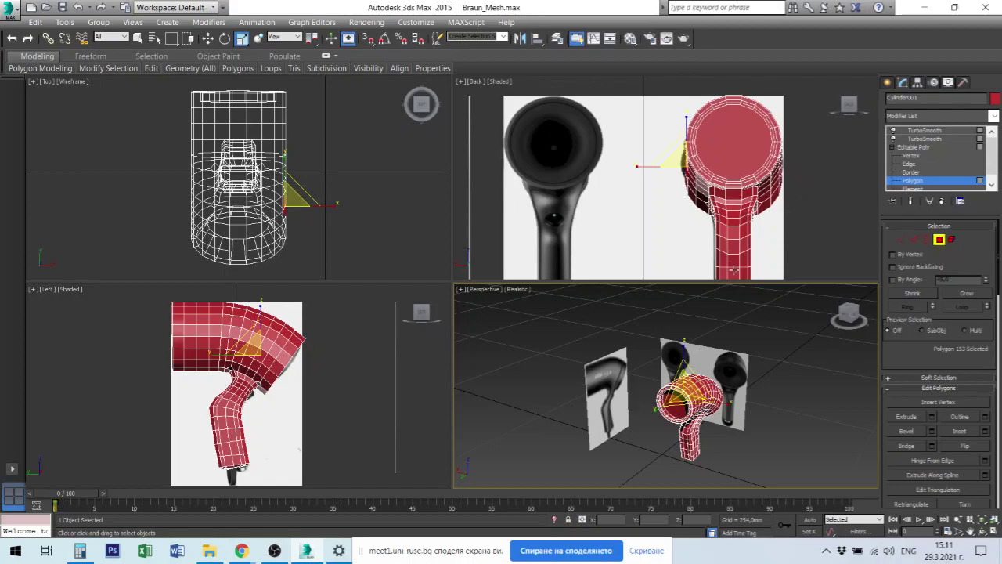
# - Orbit the Back view to an angled look at the dryer head and show the TurboSmooth result
pyautogui.moveTo(734, 270); pyautogui.dragTo(712, 207, button='middle')
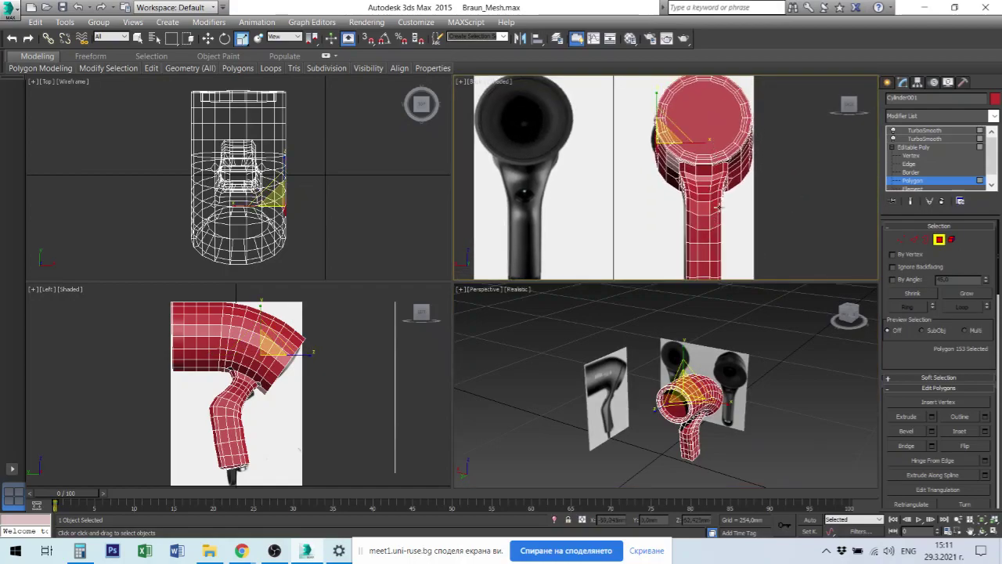
pyautogui.scroll(-2, 725, 211)
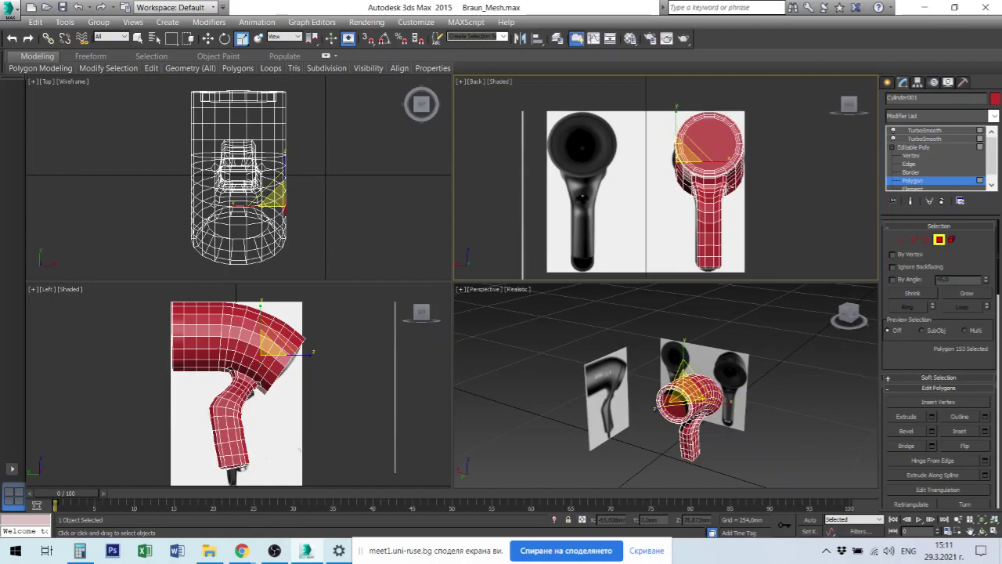
pyautogui.scroll(2, 714, 166)
pyautogui.scroll(2, 711, 161)
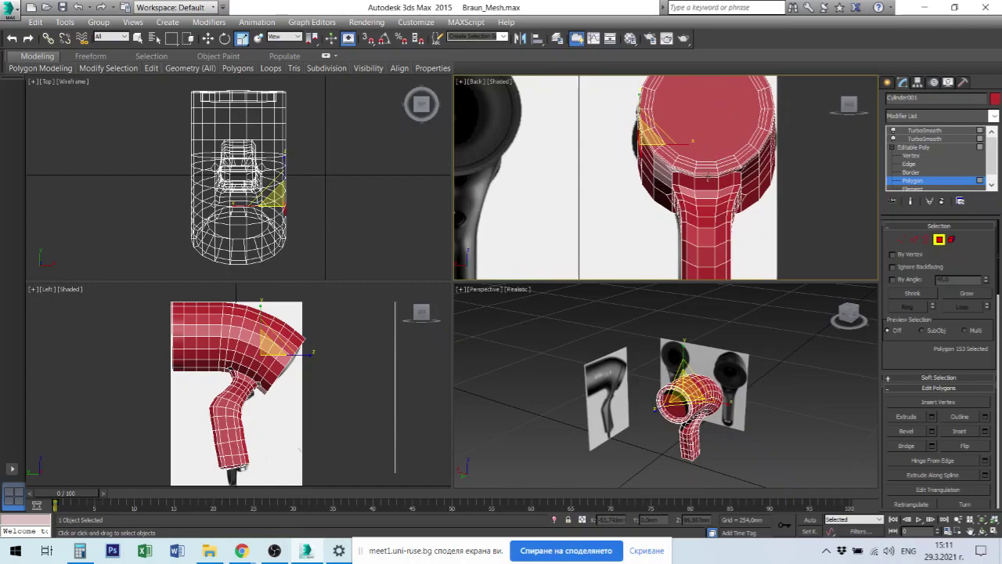
pyautogui.keyDown('alt'); pyautogui.moveTo(713, 234); pyautogui.dragTo(647, 283, button='middle'); pyautogui.keyUp('alt')
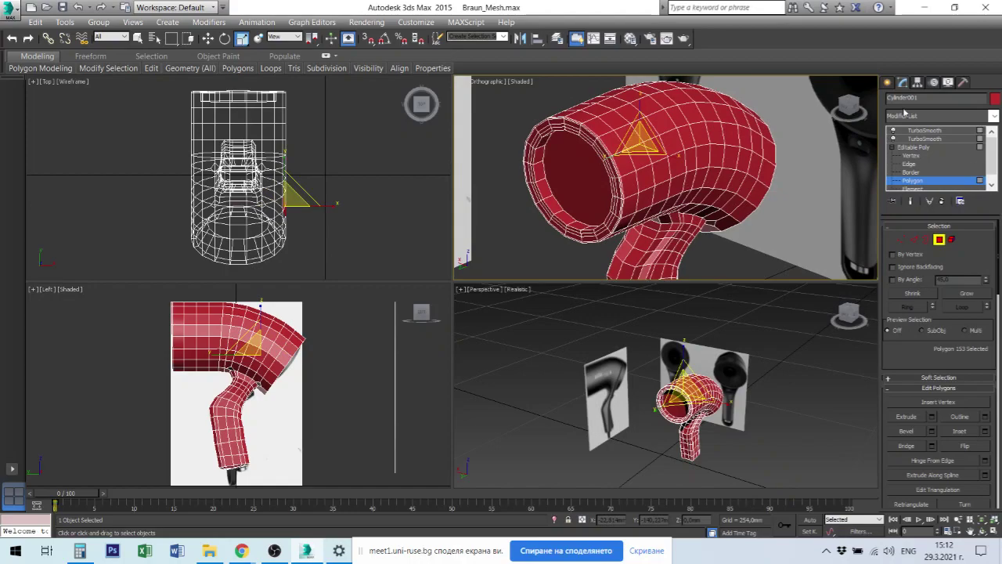
pyautogui.click(923, 138)
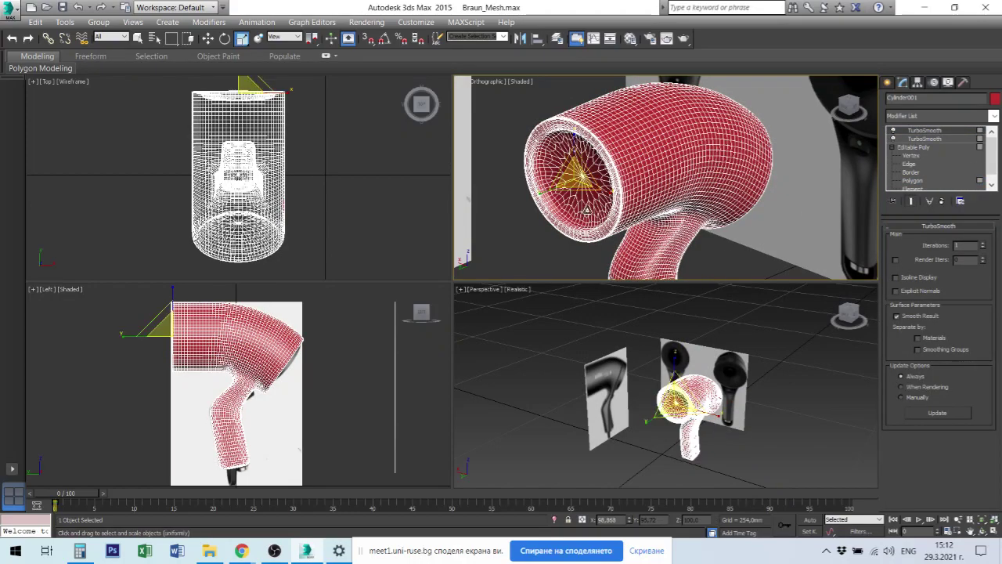
pyautogui.hotkey('ctrl', 'd')
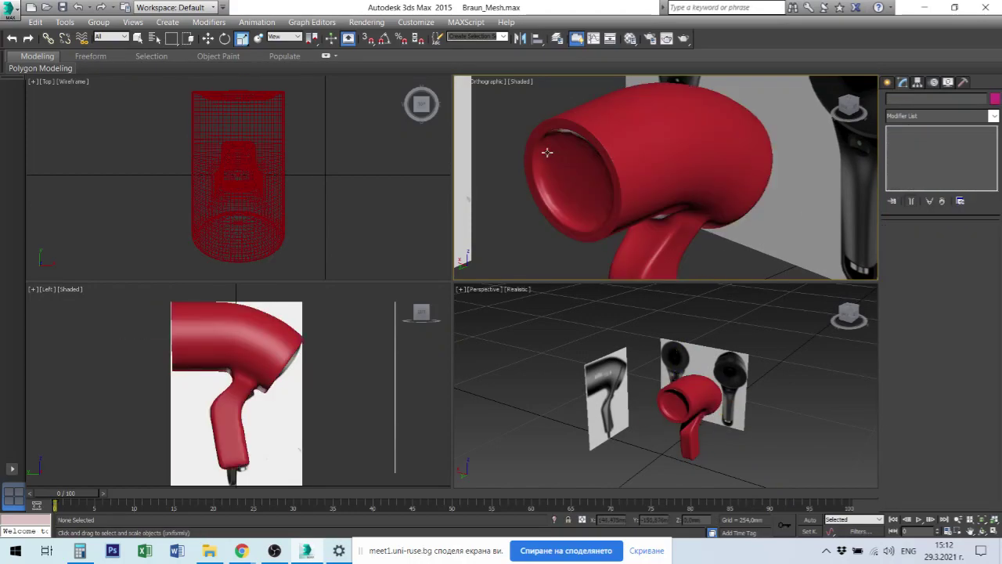
pyautogui.click(569, 178)
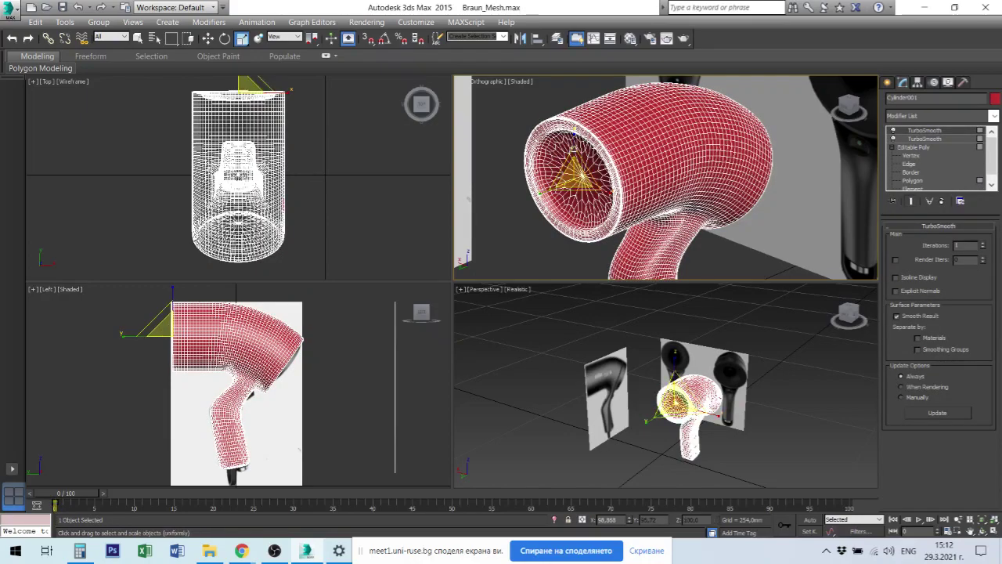
pyautogui.click(503, 199)
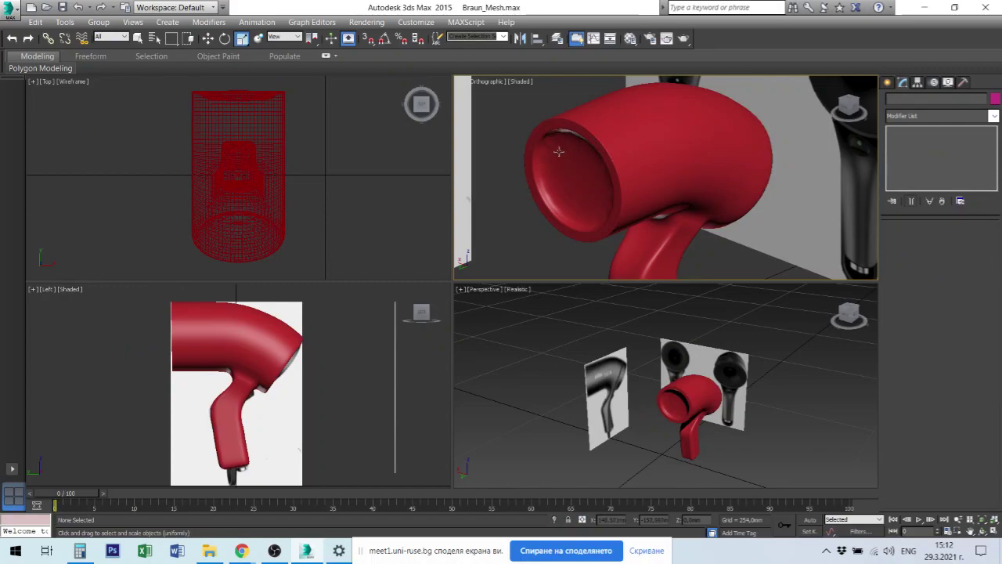
pyautogui.moveTo(580, 164)
pyautogui.keyDown('alt'); pyautogui.mouseDown(button='middle')
pyautogui.moveTo(616, 161)
pyautogui.moveTo(586, 174)
pyautogui.moveTo(632, 214)
pyautogui.moveTo(588, 183)
pyautogui.moveTo(649, 209)
pyautogui.mouseUp(button='middle'); pyautogui.keyUp('alt')
pyautogui.click(667, 195)
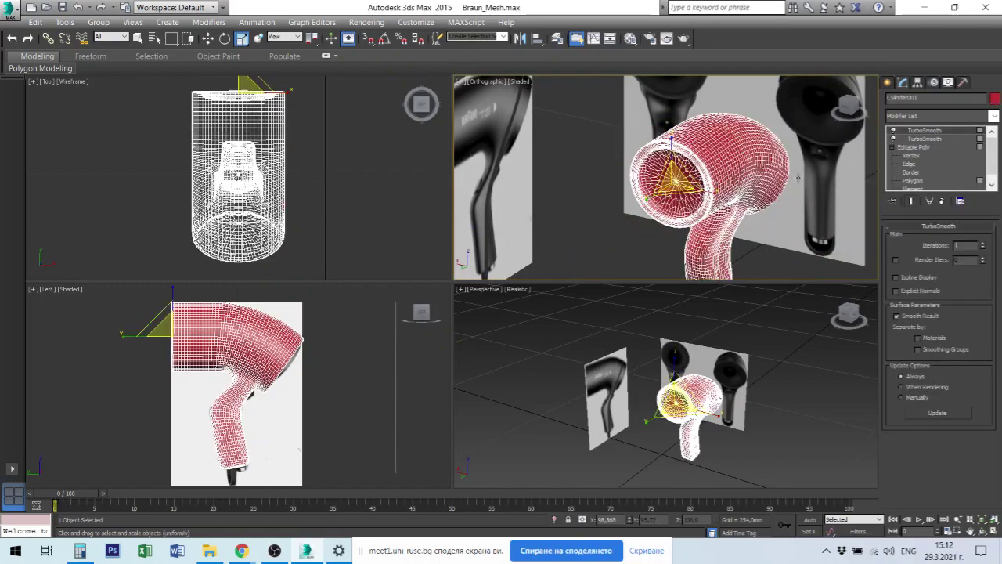
pyautogui.scroll(2, 675, 203)
pyautogui.scroll(3, 692, 197)
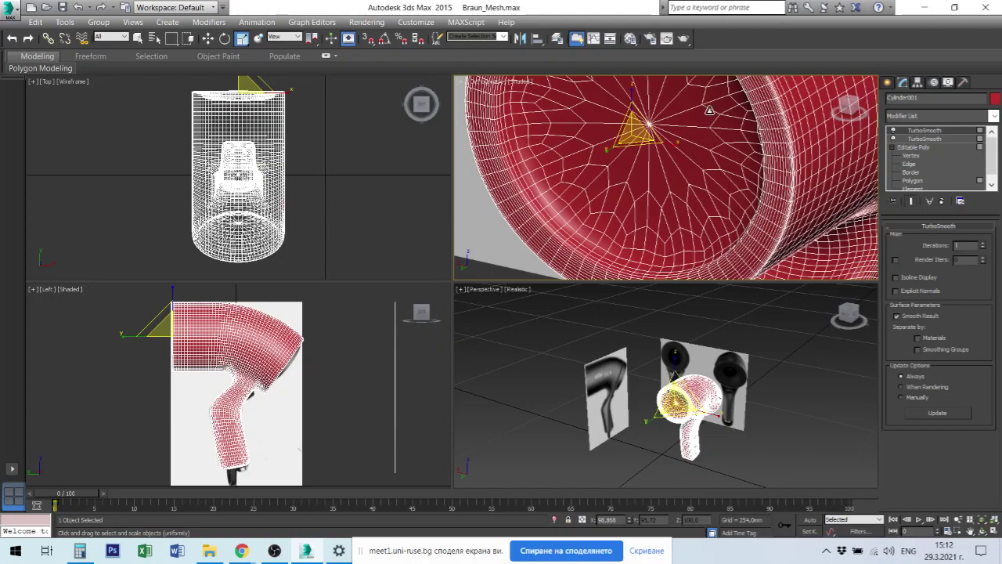
pyautogui.scroll(-3, 689, 174)
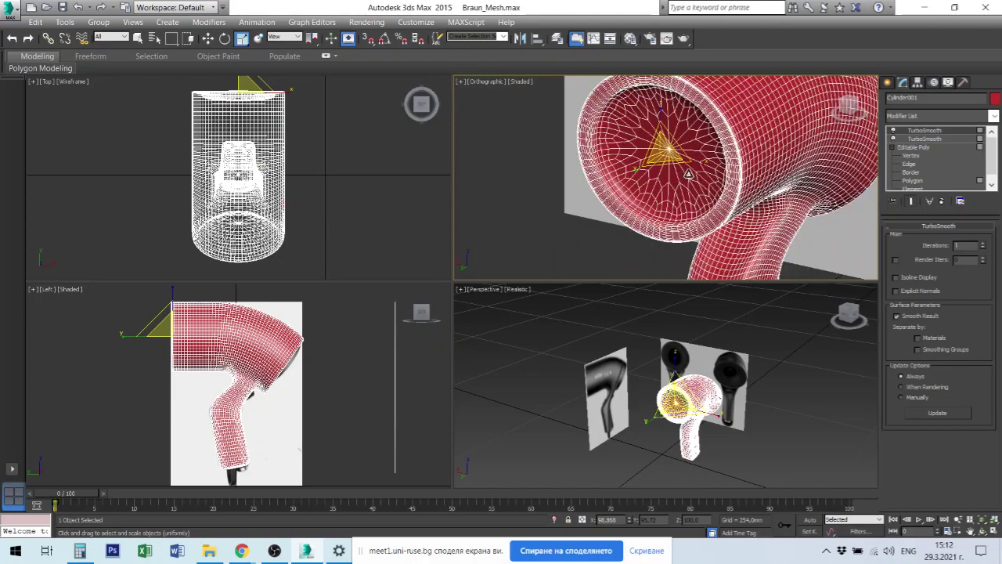
pyautogui.keyDown('alt'); pyautogui.moveTo(689, 174); pyautogui.dragTo(688, 187, button='middle'); pyautogui.keyUp('alt')
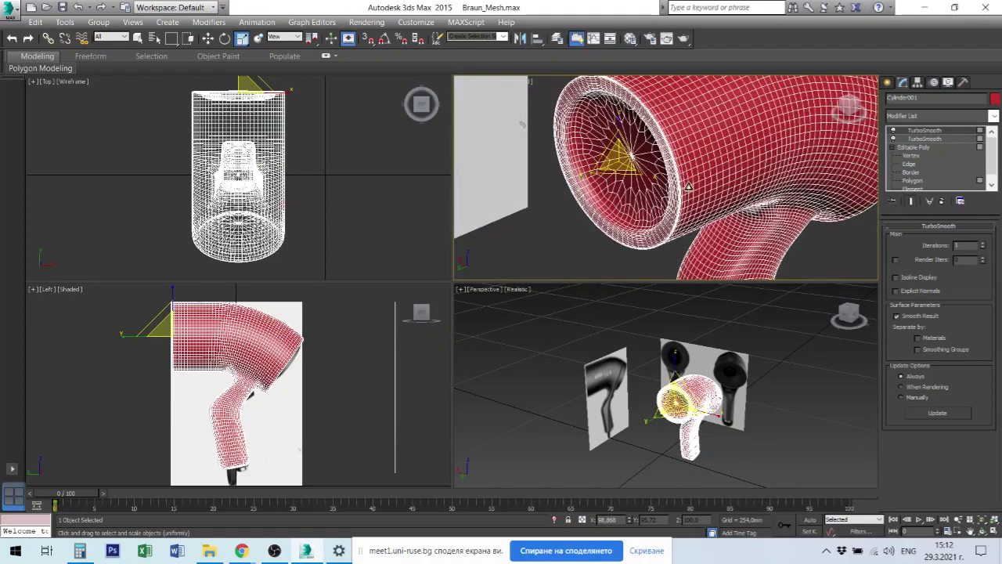
pyautogui.press('r')
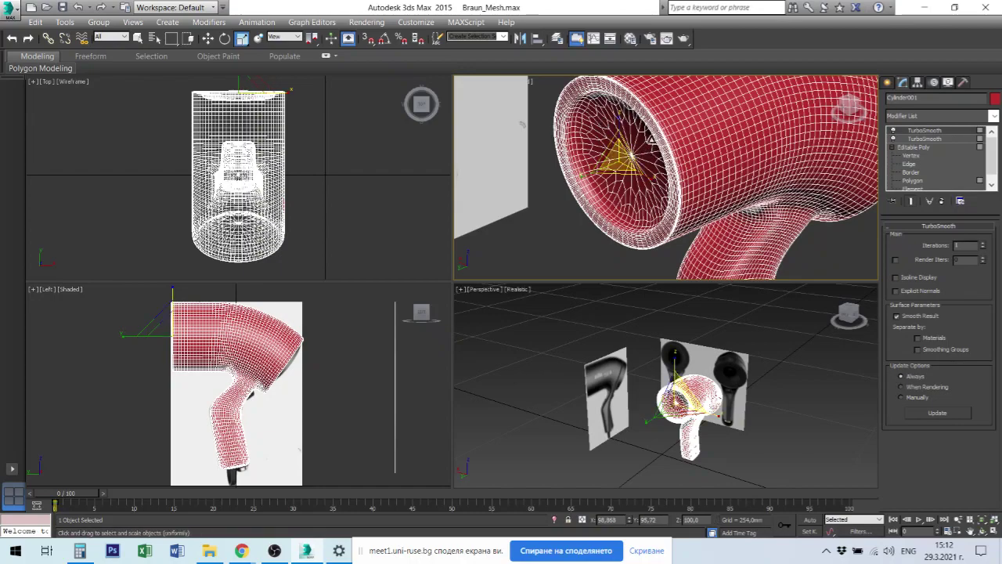
pyautogui.scroll(5, 722, 208)
pyautogui.scroll(-8, 736, 211)
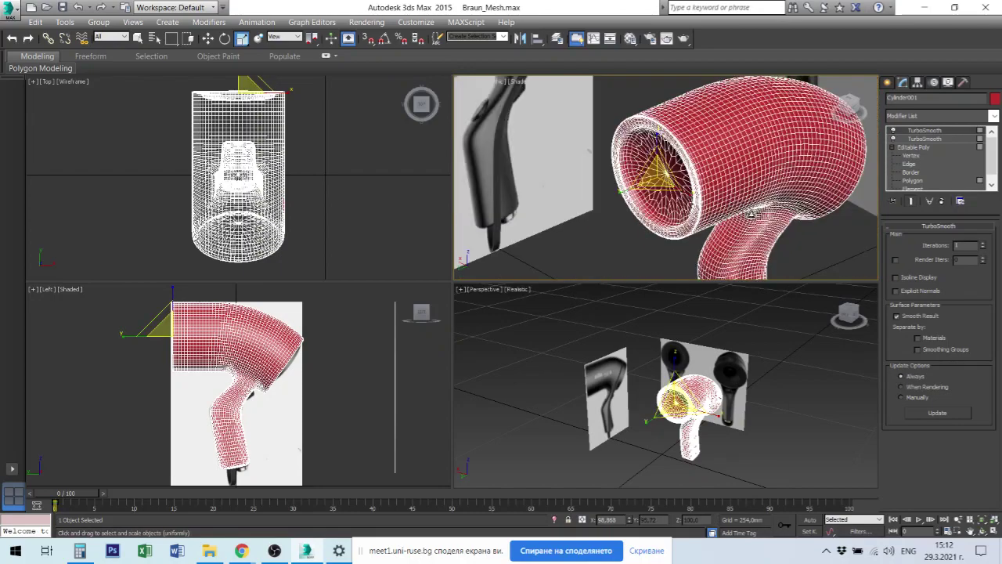
pyautogui.keyDown('alt'); pyautogui.moveTo(750, 213); pyautogui.dragTo(658, 178, button='middle'); pyautogui.keyUp('alt')
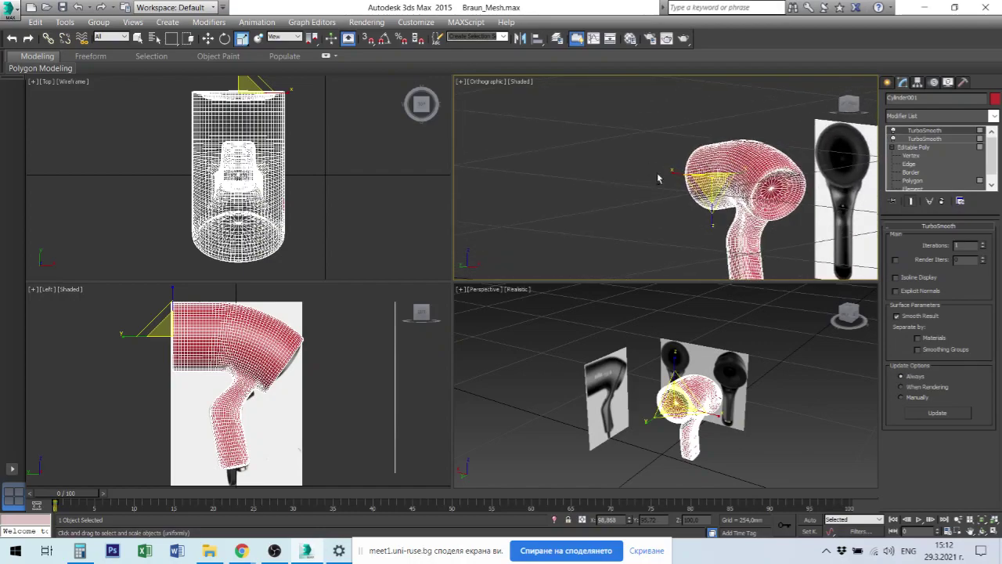
# - Select the front reference image plane in the Front view and switch to Select and Move
pyautogui.press('f')
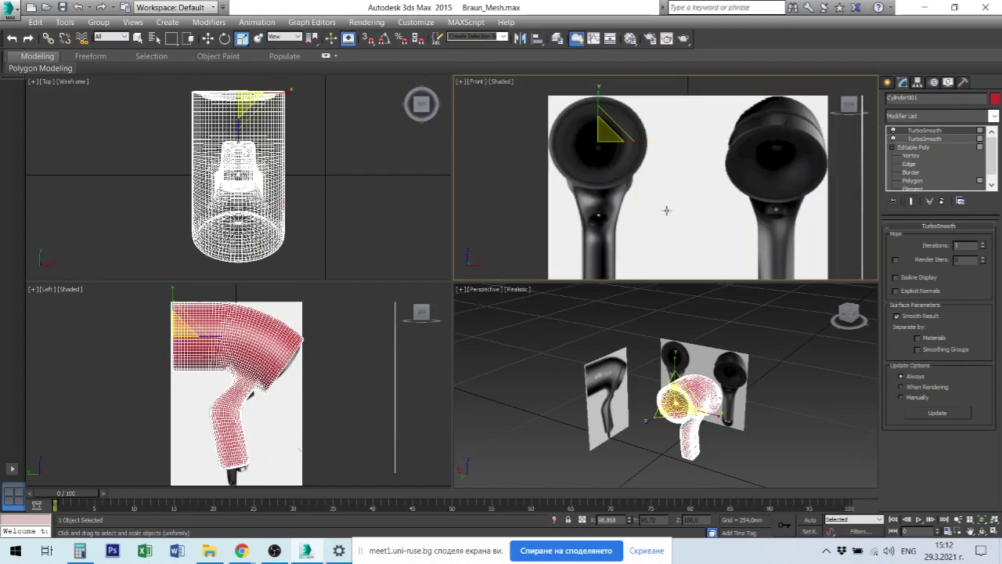
pyautogui.click(711, 193)
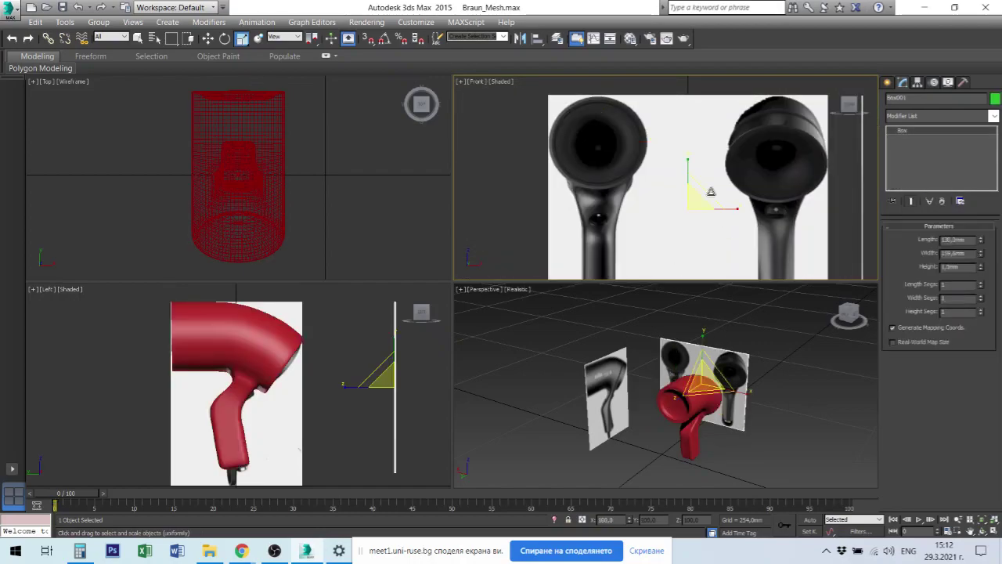
pyautogui.rightClick(711, 195)
pyautogui.click(736, 203)
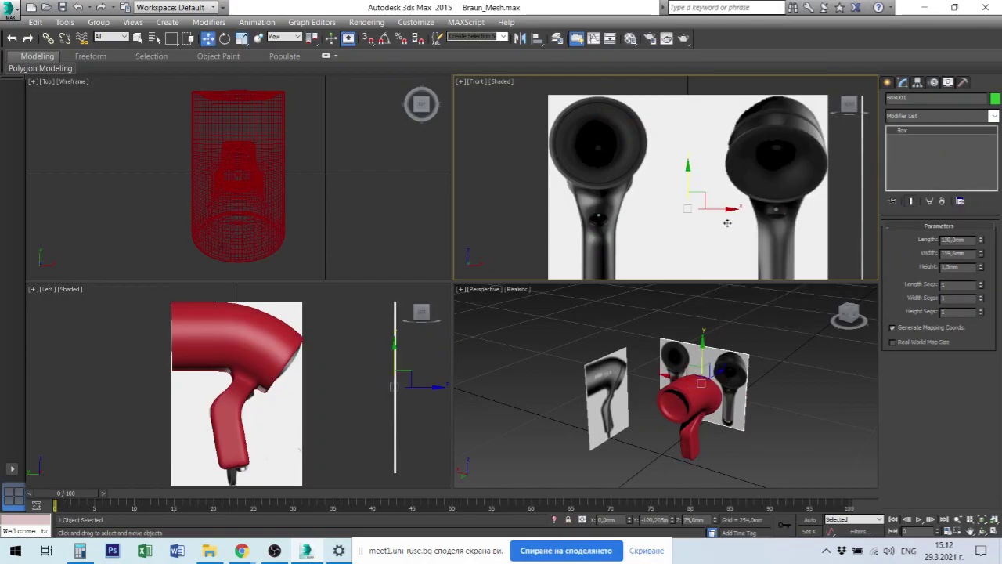
# - Drag the reference plane along Y to the dryer's other side, ending at Y 220.499 mm, then deselect
pyautogui.scroll(2, 720, 235)
pyautogui.scroll(-2, 720, 235)
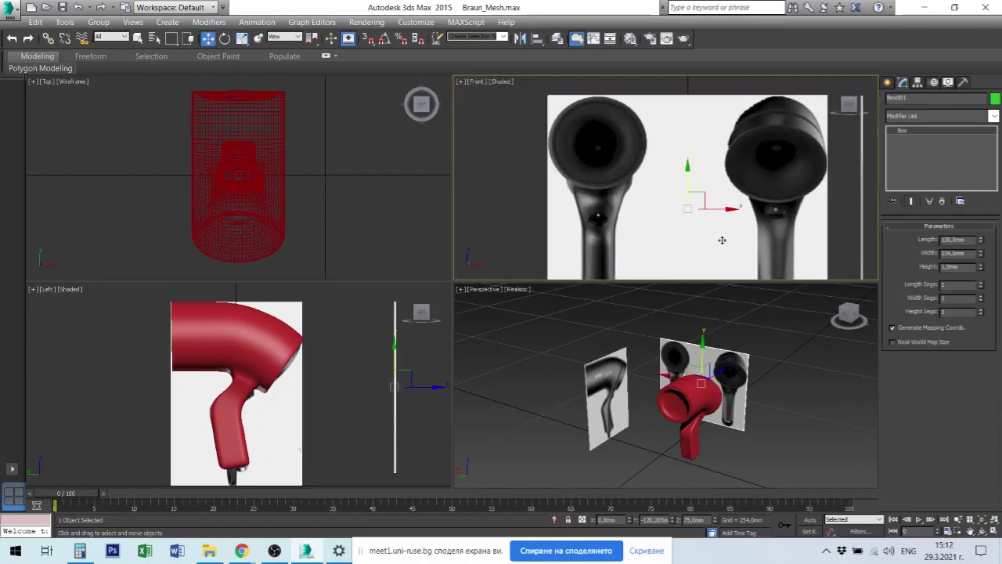
pyautogui.scroll(-5, 722, 235)
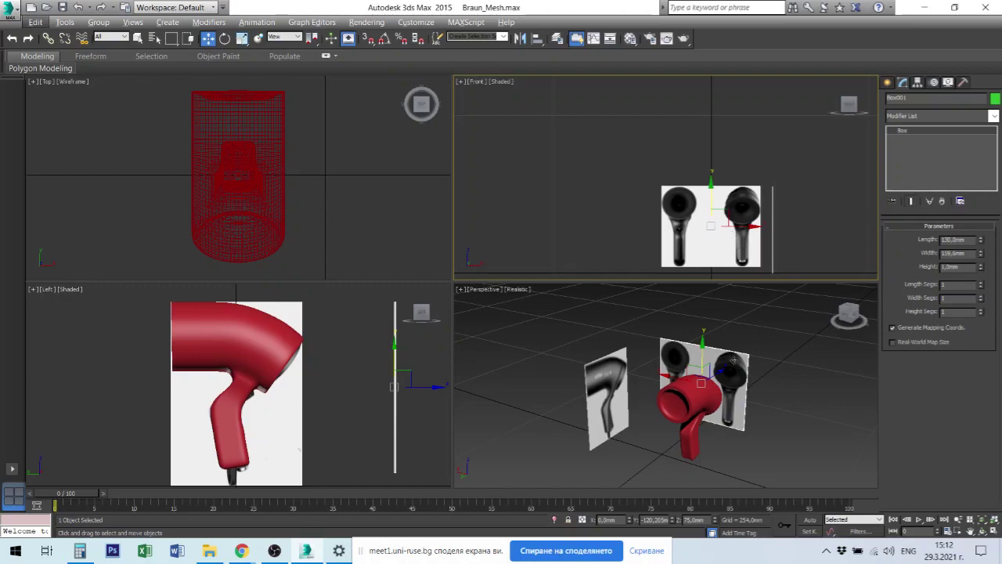
pyautogui.click(721, 372)
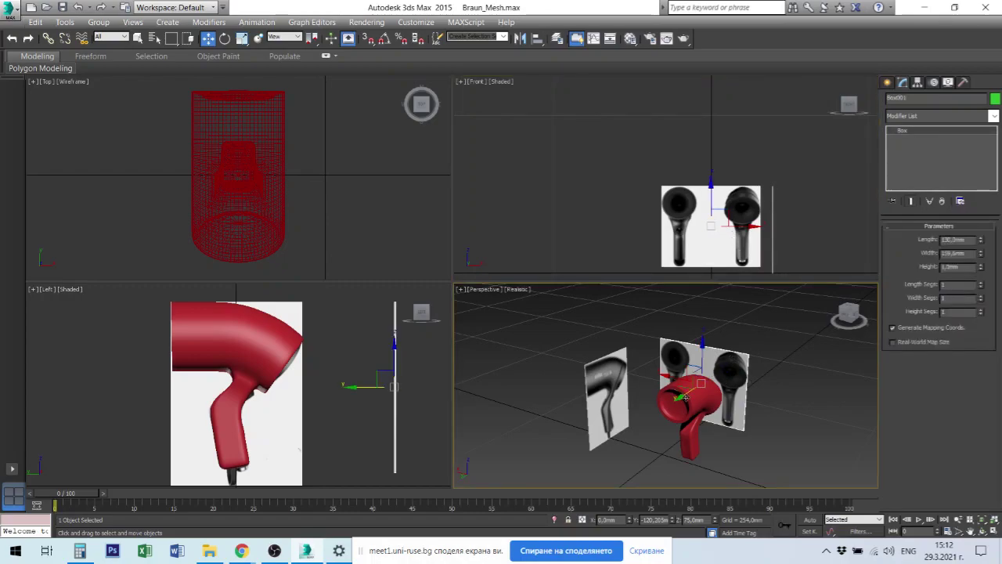
pyautogui.moveTo(683, 397); pyautogui.dragTo(648, 384)
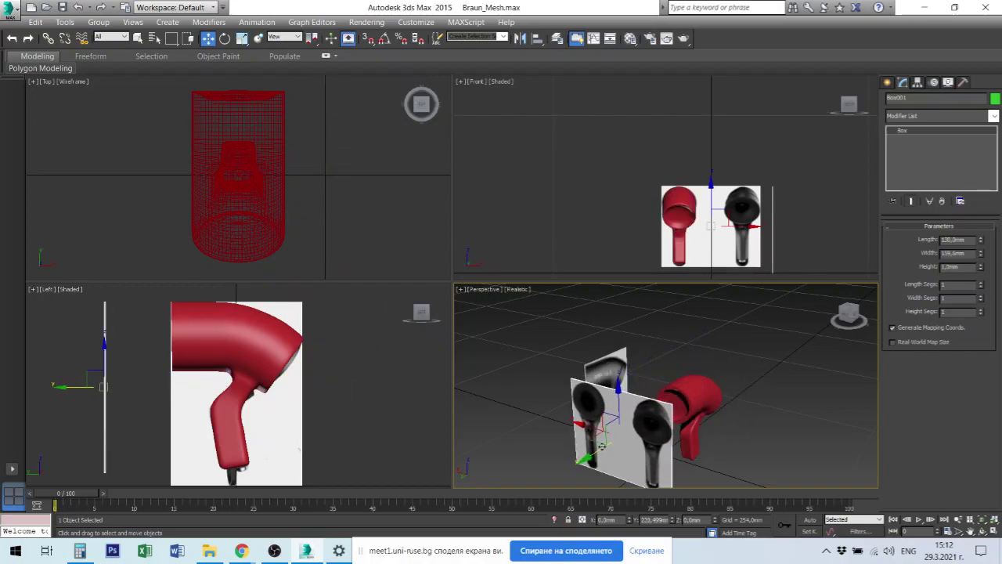
pyautogui.click(672, 216)
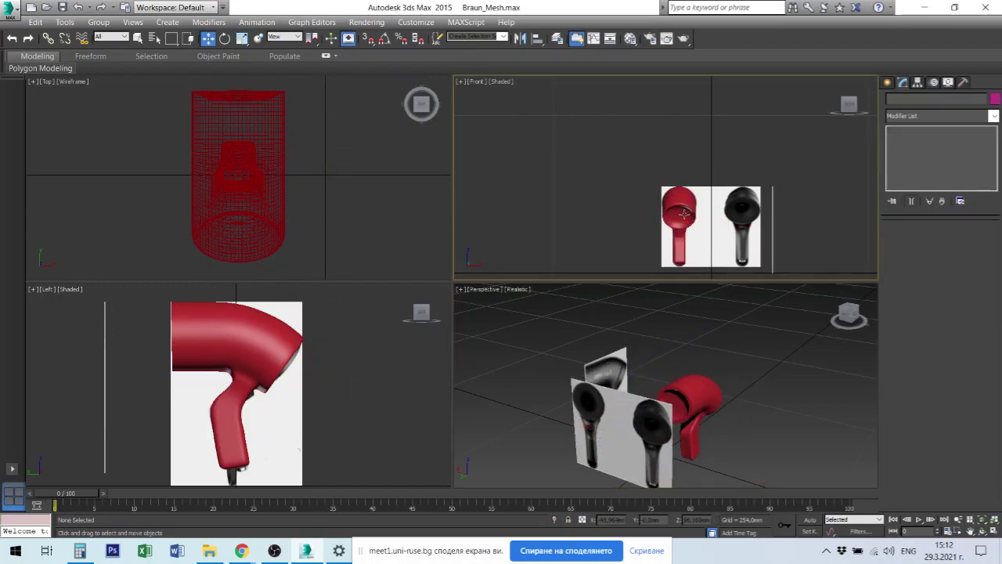
pyautogui.click(391, 312)
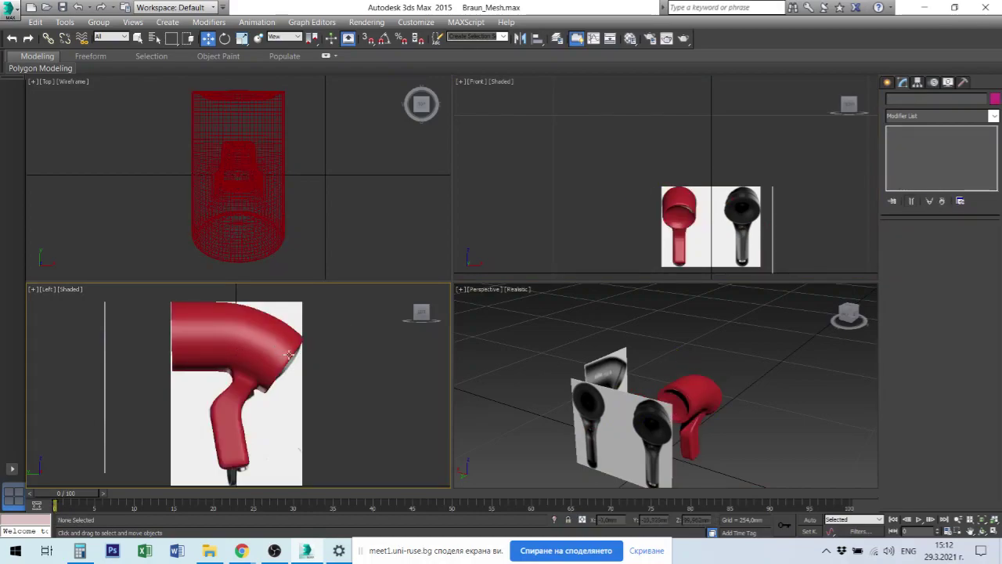
pyautogui.scroll(-3, 280, 355)
pyautogui.scroll(4, 268, 375)
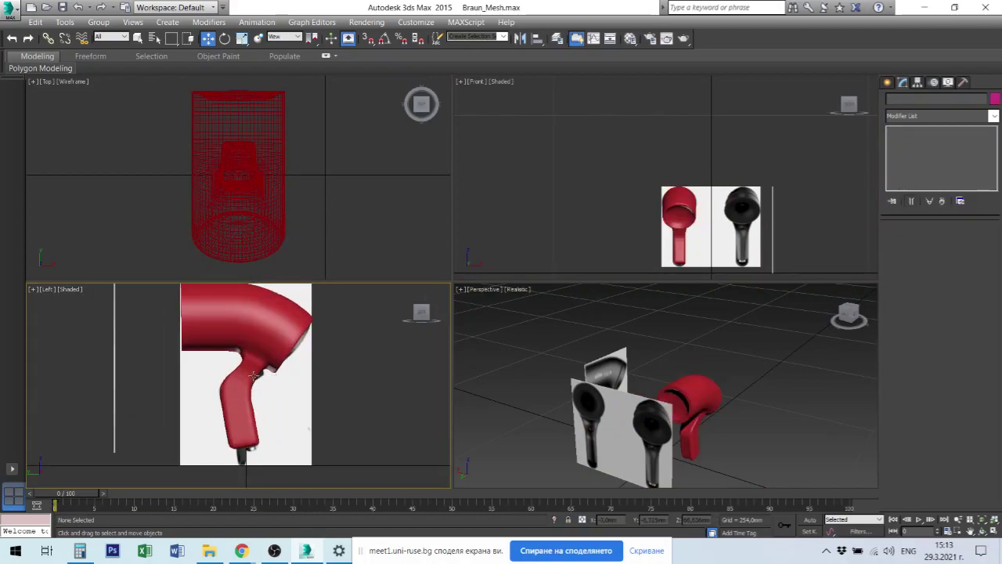
pyautogui.scroll(2, 255, 376)
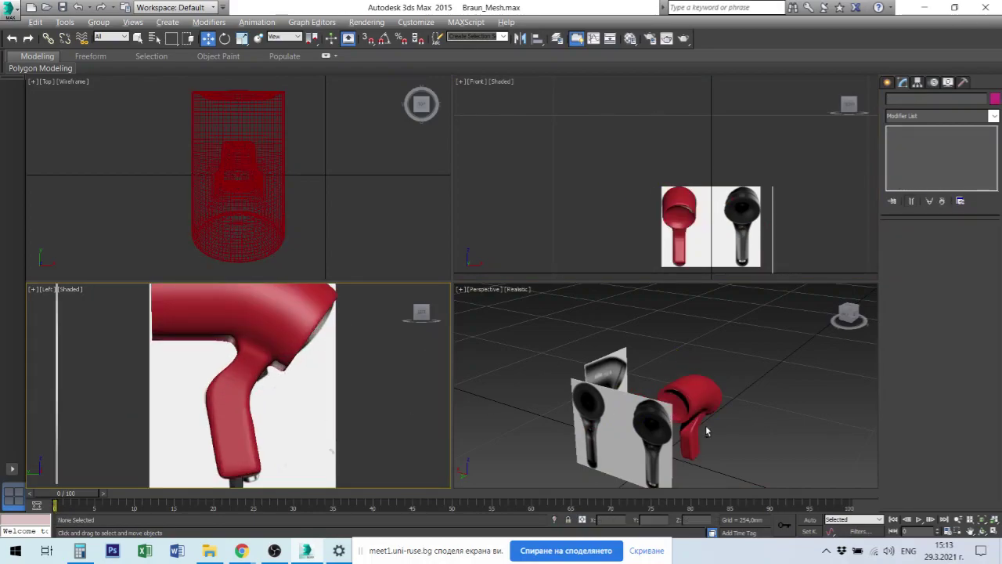
pyautogui.press('alt')
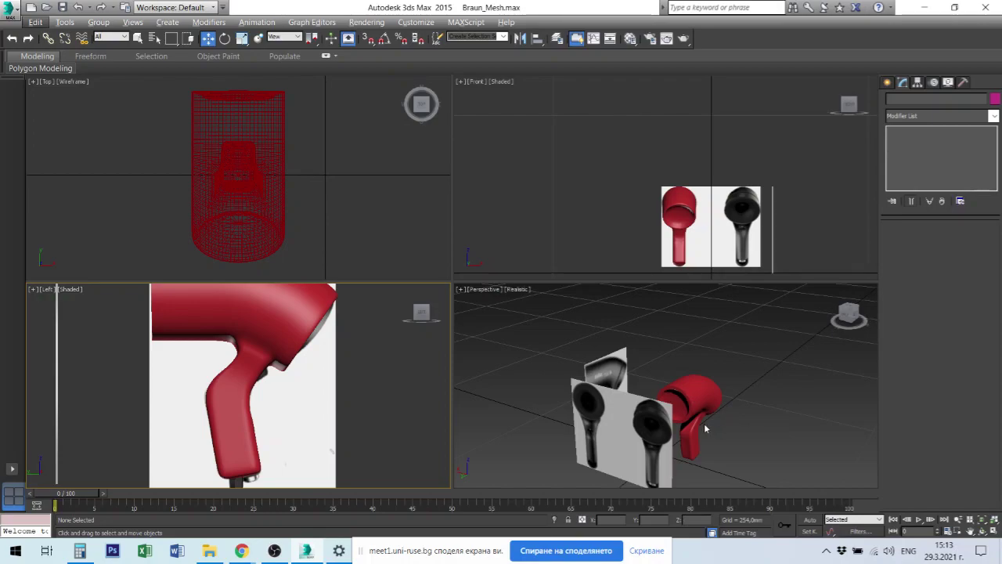
pyautogui.press('alt')
pyautogui.scroll(5, 605, 436)
pyautogui.scroll(3, 604, 436)
pyautogui.scroll(-1, 590, 425)
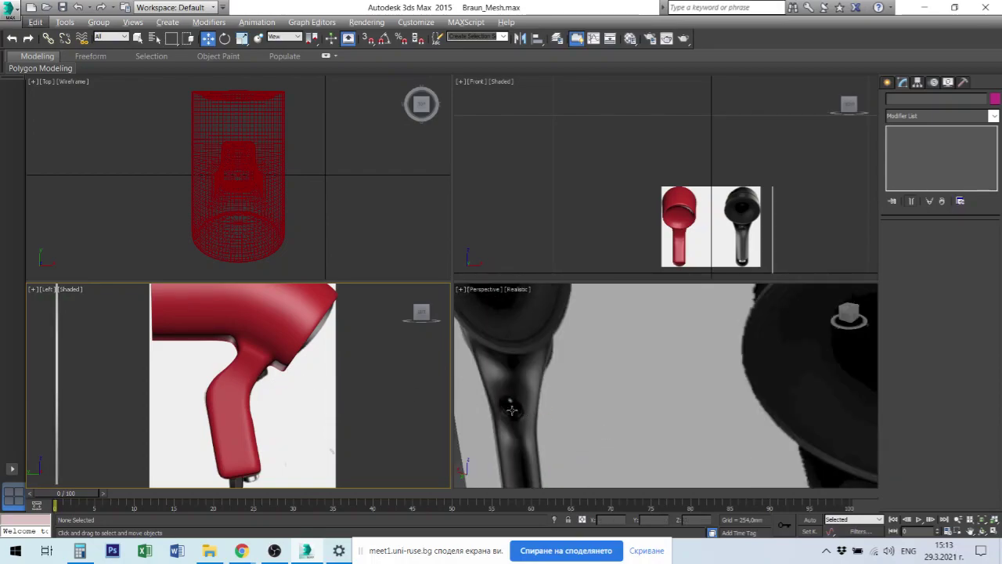
pyautogui.scroll(-8, 691, 443)
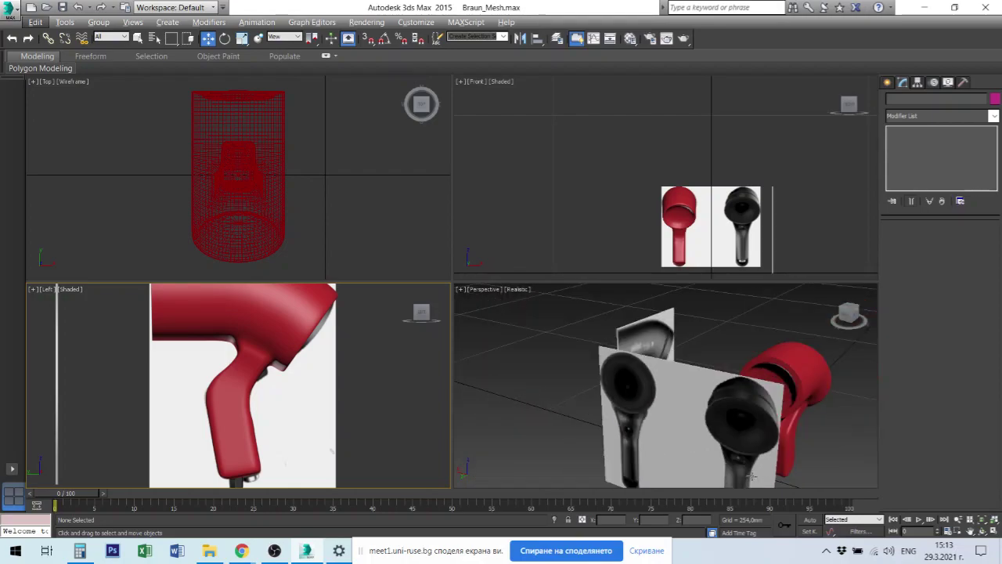
pyautogui.scroll(2, 750, 475)
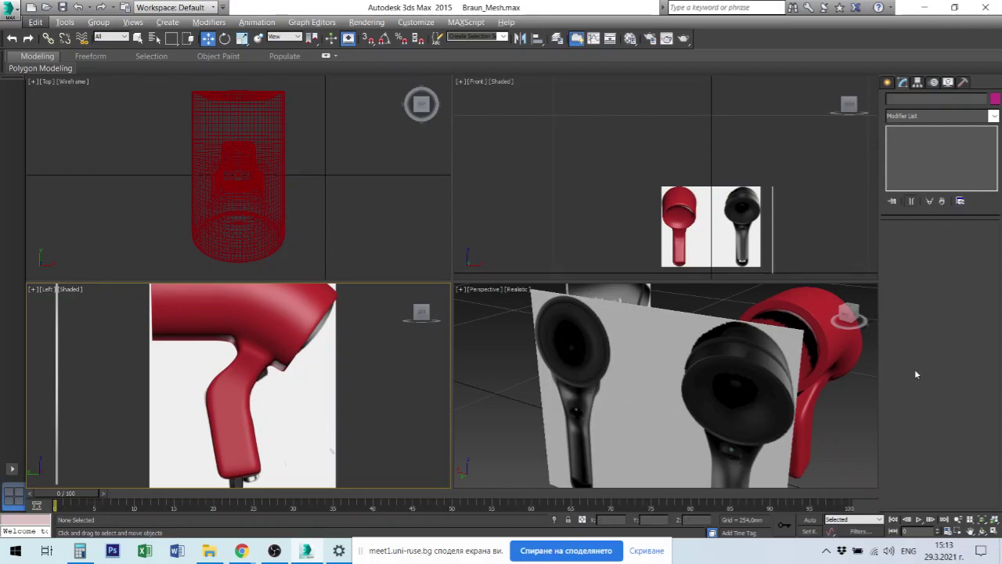
pyautogui.moveTo(836, 370)
pyautogui.keyDown('alt'); pyautogui.mouseDown(button='middle')
pyautogui.moveTo(795, 369)
pyautogui.moveTo(847, 358)
pyautogui.moveTo(778, 384)
pyautogui.moveTo(762, 423)
pyautogui.mouseUp(button='middle'); pyautogui.keyUp('alt')
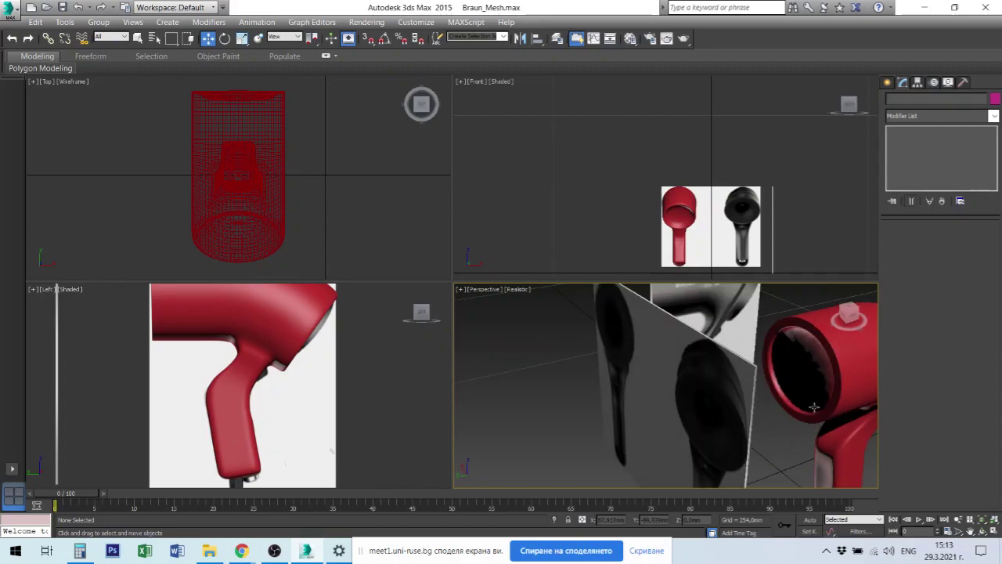
pyautogui.scroll(-2, 762, 422)
pyautogui.scroll(-2, 755, 423)
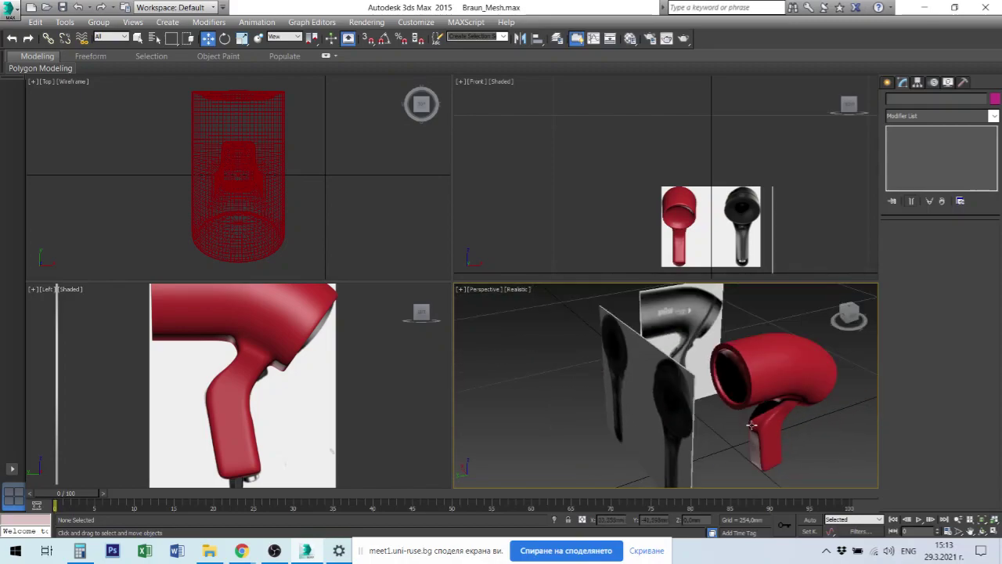
pyautogui.scroll(-2, 753, 423)
pyautogui.scroll(-1, 748, 423)
pyautogui.moveTo(747, 423); pyautogui.dragTo(685, 407, button='middle')
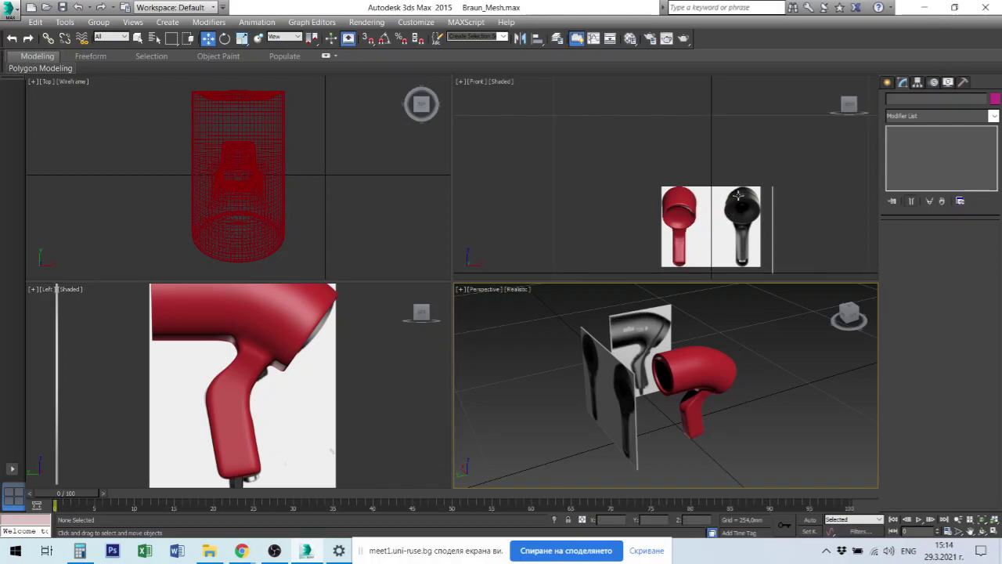
# - Frame both dryer handles in the Front view and select the red Cylinder001 dryer mesh
pyautogui.scroll(2, 738, 195)
pyautogui.scroll(3, 744, 200)
pyautogui.scroll(-2, 745, 227)
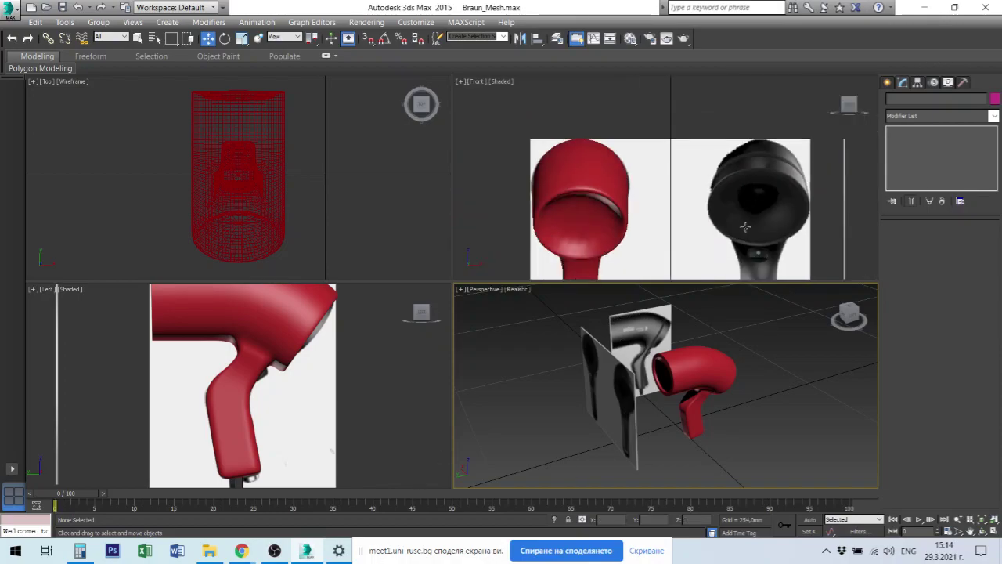
pyautogui.moveTo(745, 227); pyautogui.dragTo(693, 156, button='middle')
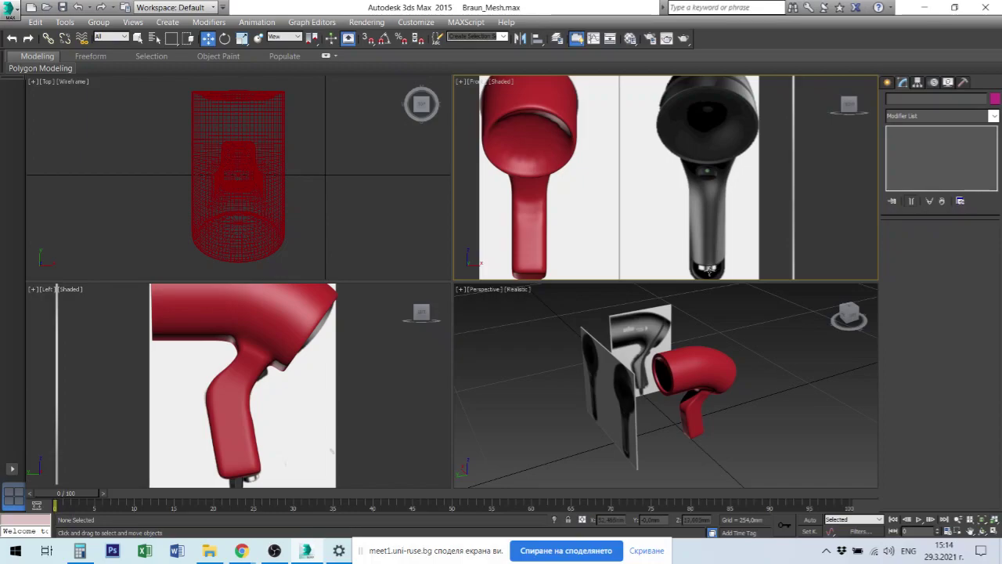
pyautogui.click(689, 427)
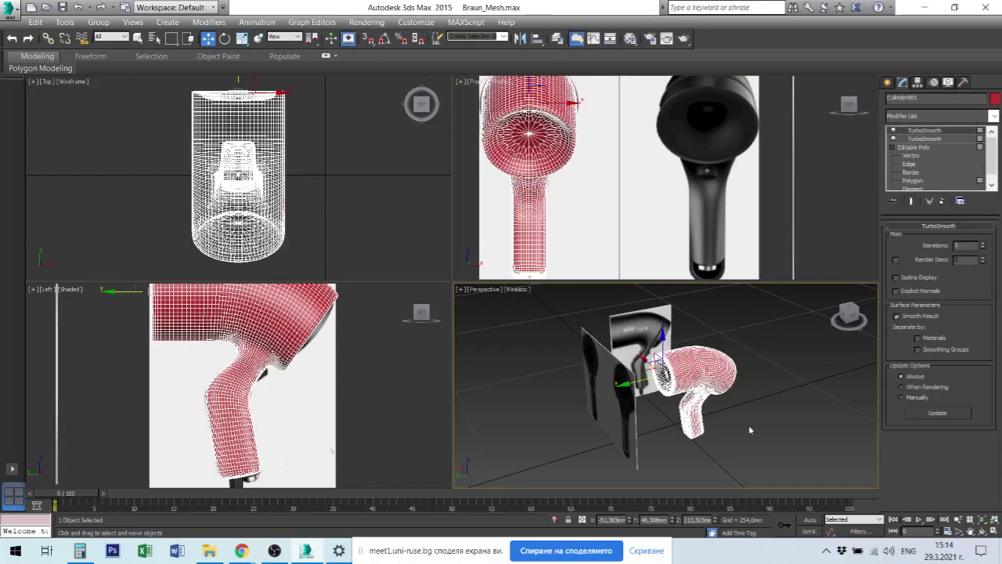
# - Put Cylinder001's Editable Poly at Vertex level and zoom the Left and Front views onto the handle cage
pyautogui.click(918, 156)
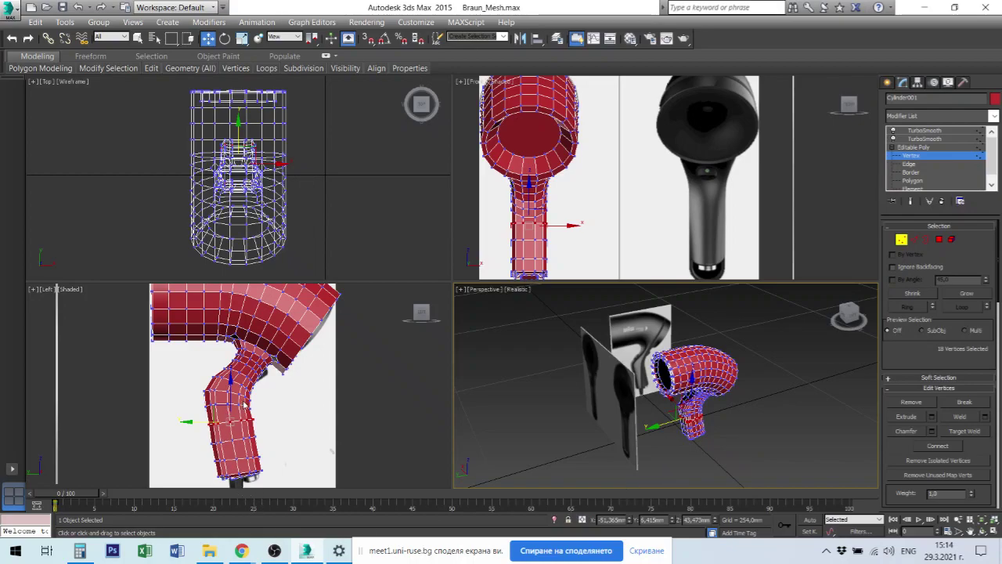
pyautogui.scroll(2, 232, 413)
pyautogui.scroll(2, 232, 413)
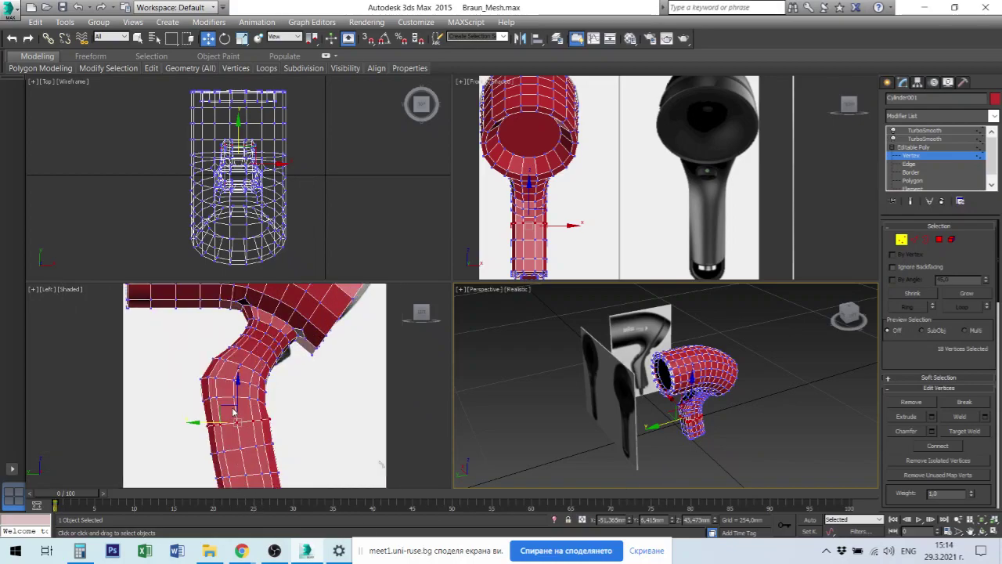
pyautogui.scroll(2, 232, 413)
pyautogui.scroll(1, 227, 415)
pyautogui.scroll(-2, 195, 388)
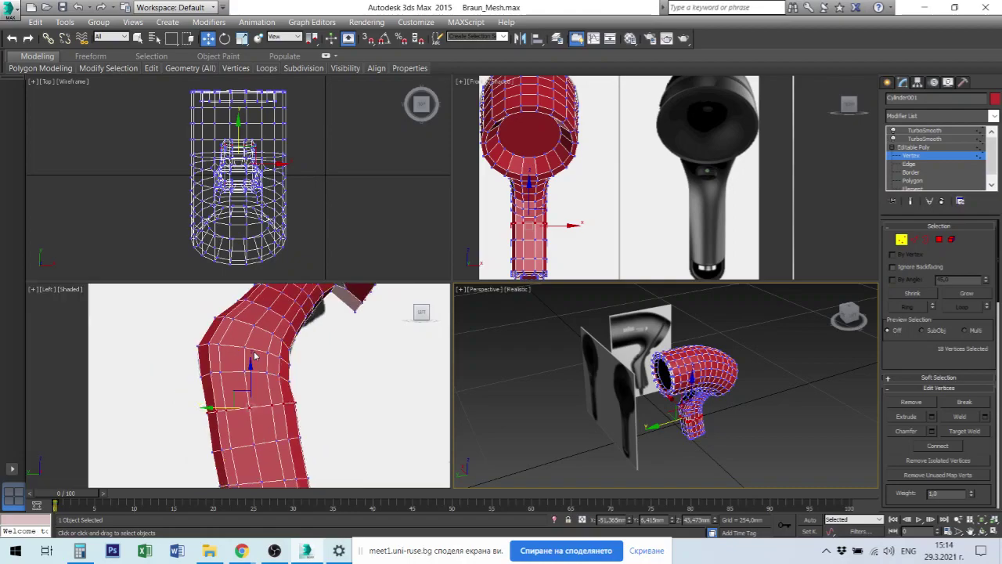
pyautogui.scroll(-2, 254, 368)
pyautogui.scroll(1, 250, 385)
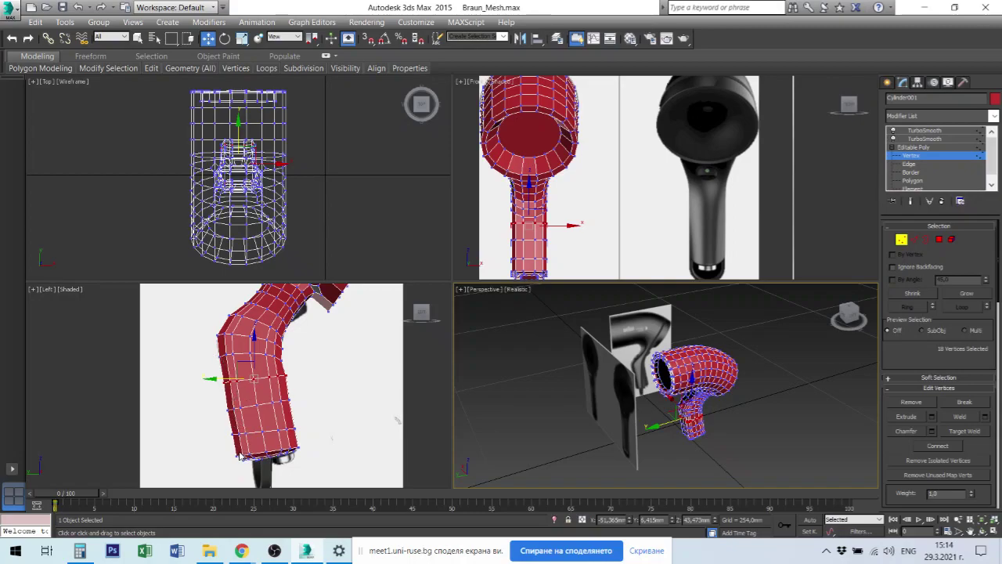
pyautogui.scroll(-5, 688, 419)
pyautogui.scroll(3, 673, 419)
pyautogui.scroll(4, 197, 470)
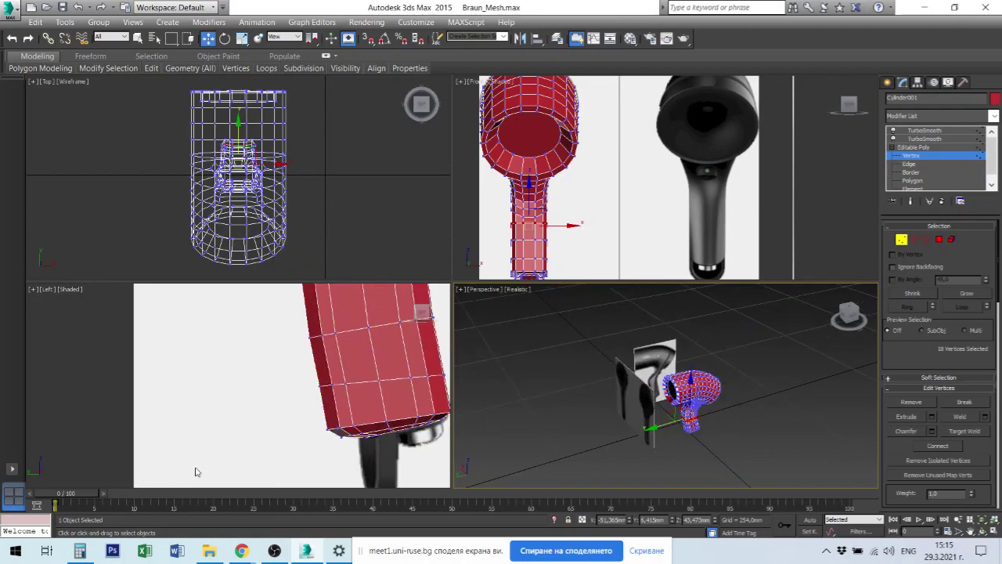
pyautogui.scroll(-3, 432, 368)
pyautogui.scroll(-4, 431, 368)
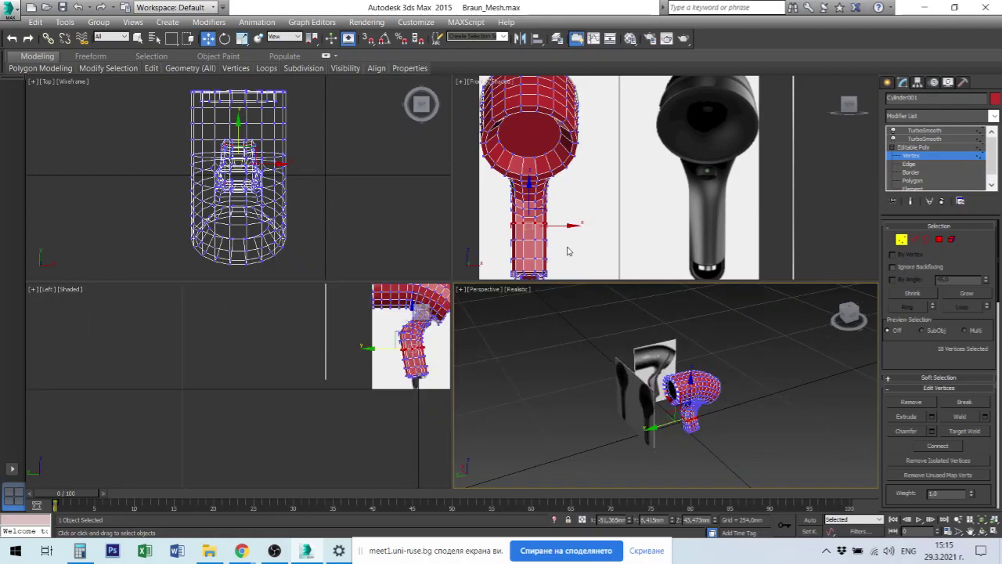
pyautogui.scroll(2, 568, 250)
pyautogui.scroll(1, 565, 227)
pyautogui.scroll(2, 548, 216)
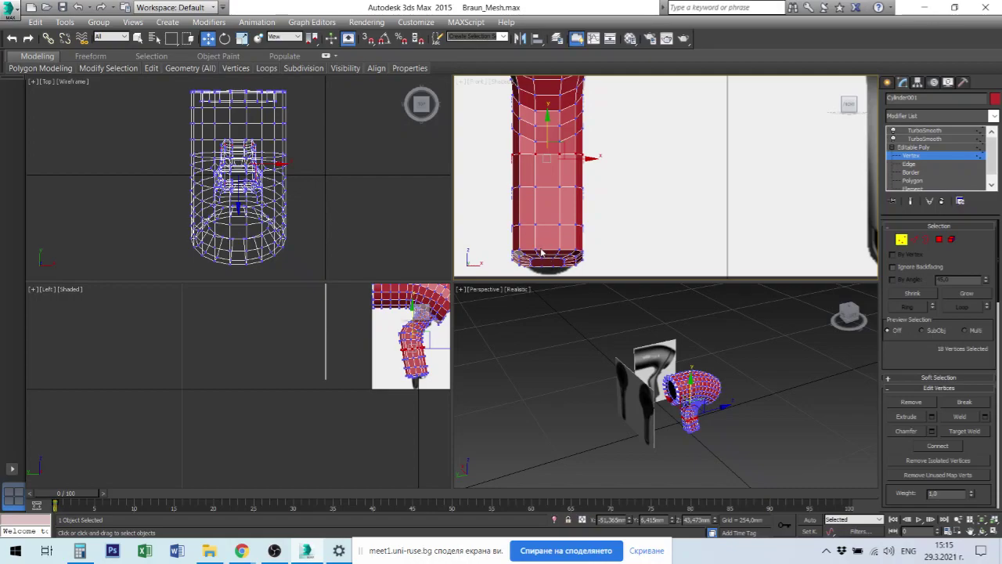
pyautogui.scroll(1, 546, 231)
pyautogui.scroll(-1, 550, 203)
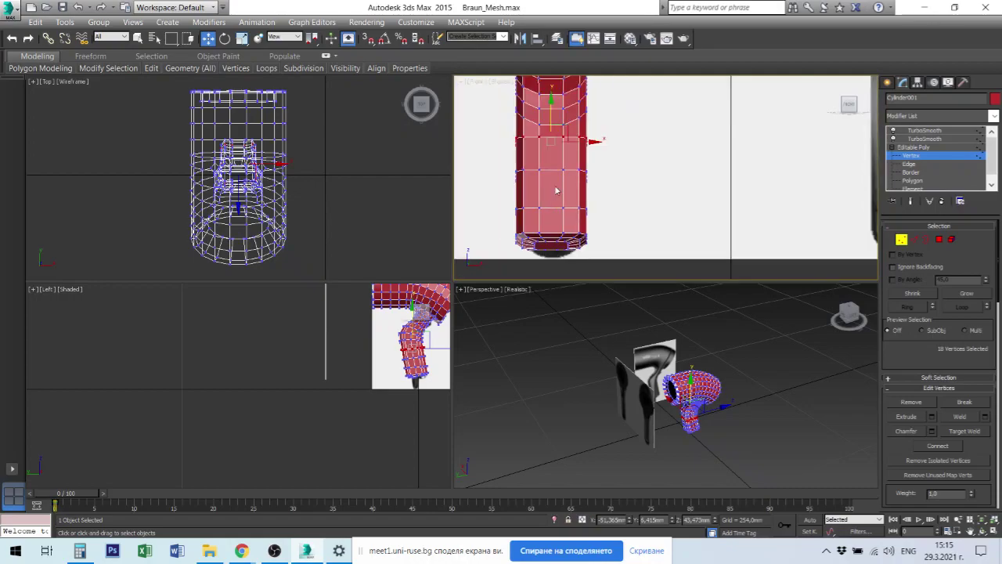
pyautogui.scroll(-1, 552, 184)
pyautogui.scroll(-1, 551, 160)
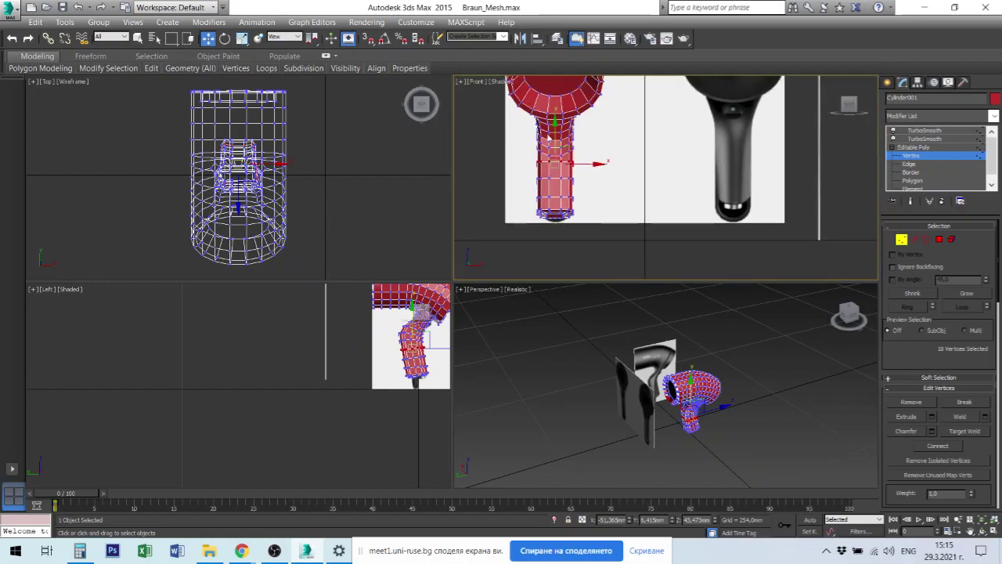
pyautogui.scroll(2, 550, 125)
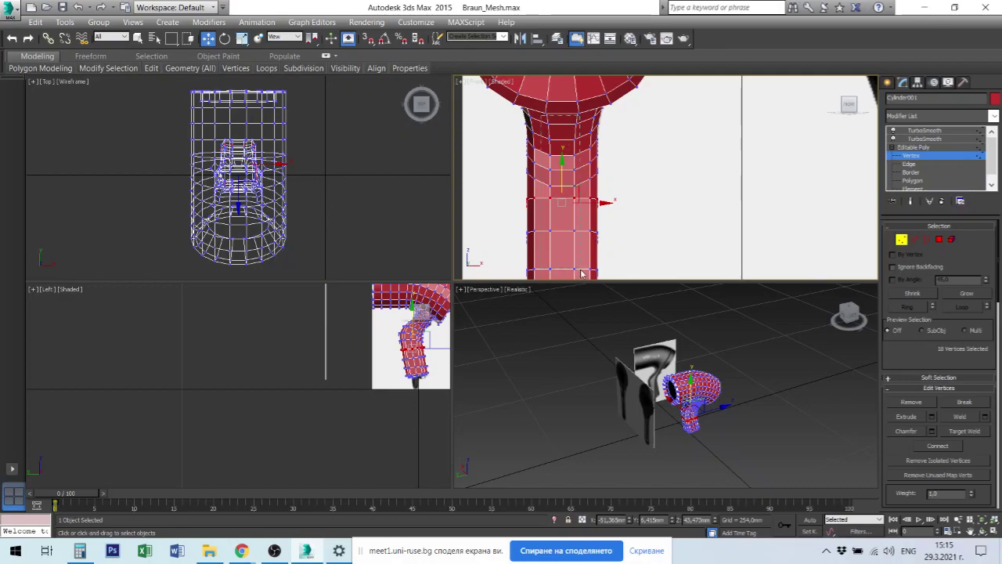
# - Grow the handle vertex selection with Ctrl+Page Up and orbit around to inspect the handle
pyautogui.hotkey('ctrl', 'pageup')
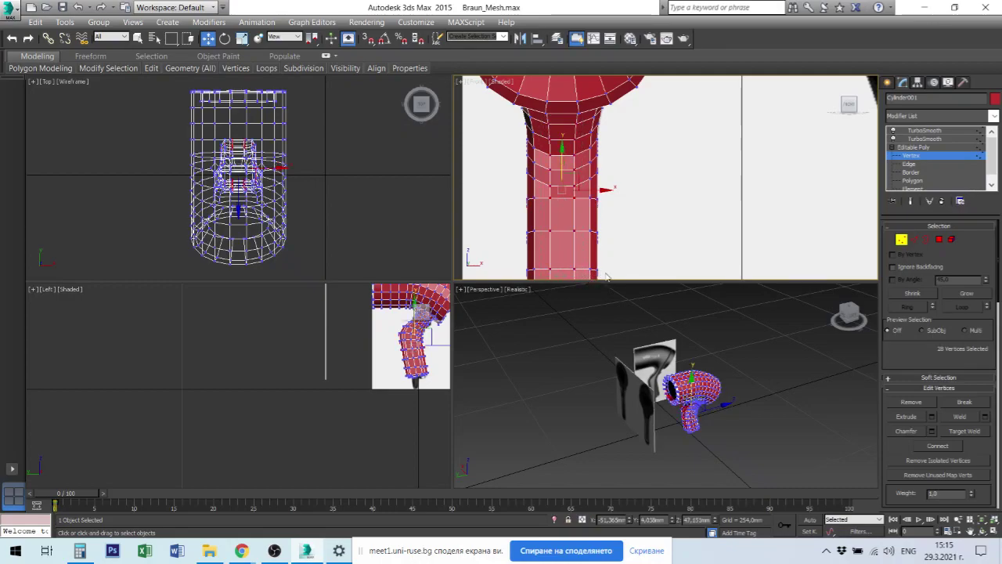
pyautogui.scroll(8, 685, 423)
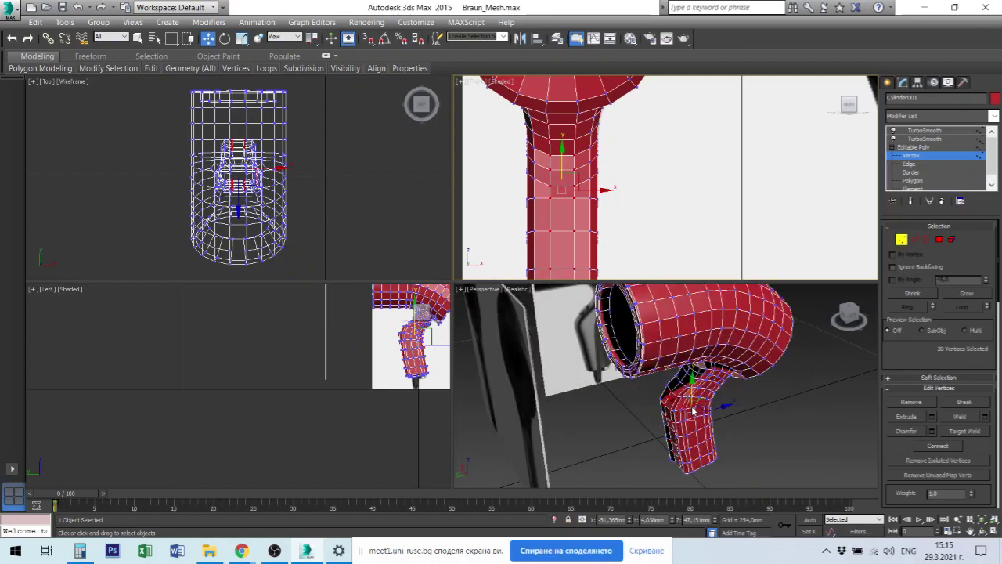
pyautogui.moveTo(705, 406)
pyautogui.keyDown('alt'); pyautogui.mouseDown(button='middle')
pyautogui.moveTo(689, 407)
pyautogui.moveTo(705, 464)
pyautogui.moveTo(799, 419)
pyautogui.moveTo(805, 445)
pyautogui.moveTo(818, 444)
pyautogui.moveTo(799, 441)
pyautogui.mouseUp(button='middle'); pyautogui.keyUp('alt')
pyautogui.scroll(5, 705, 465)
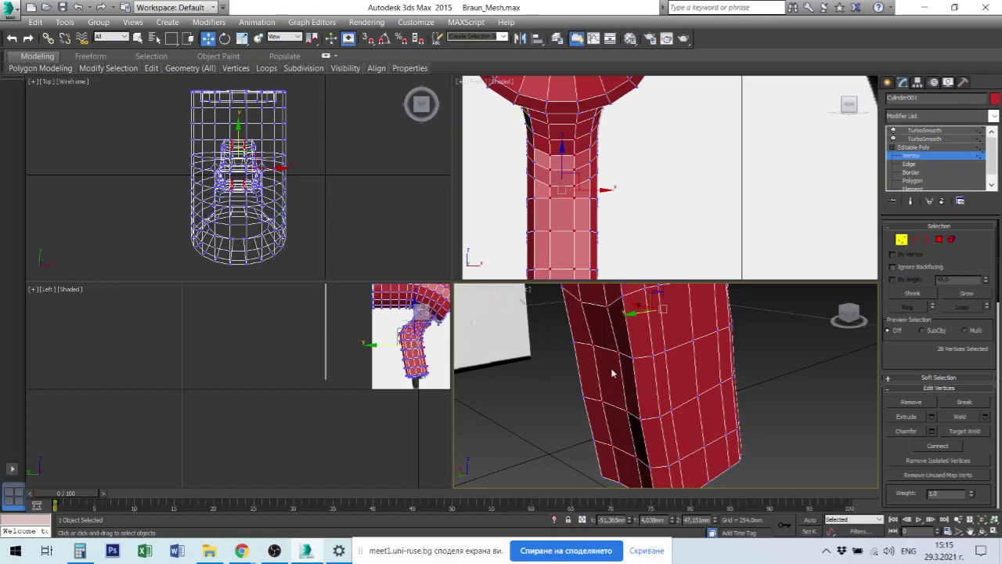
pyautogui.scroll(-3, 649, 390)
pyautogui.scroll(-2, 656, 286)
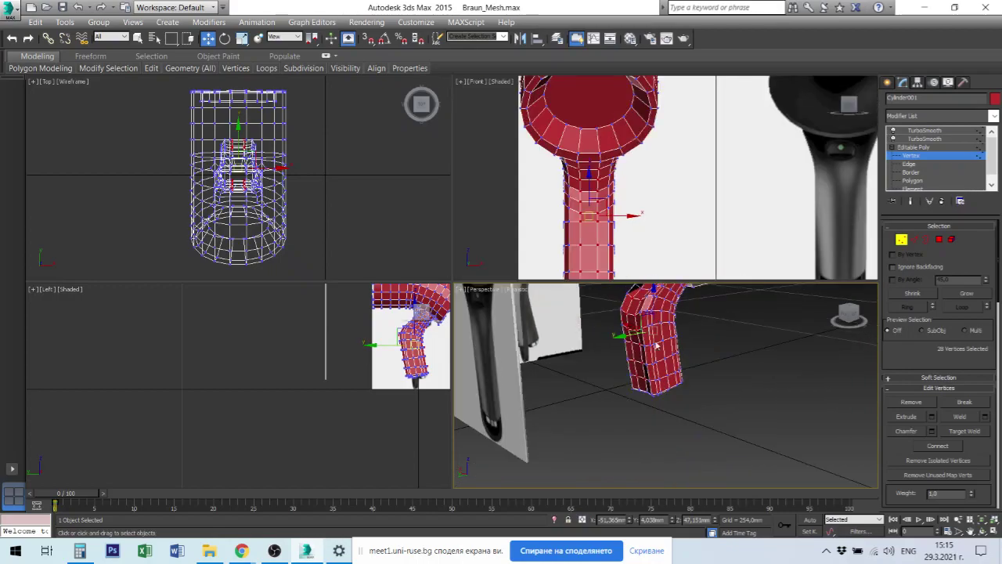
pyautogui.scroll(-3, 656, 287)
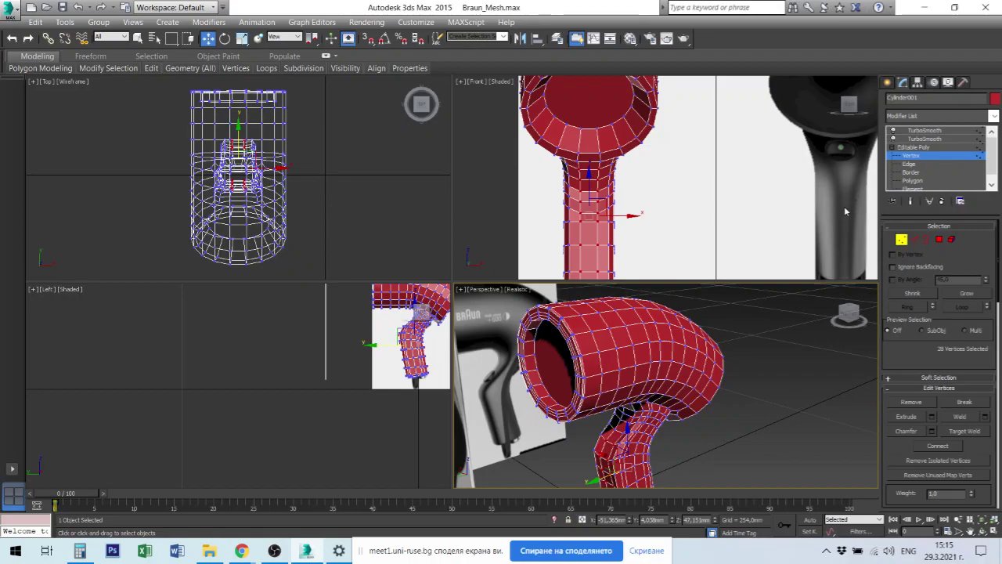
pyautogui.moveTo(656, 422)
pyautogui.keyDown('alt'); pyautogui.mouseDown(button='middle')
pyautogui.moveTo(682, 415)
pyautogui.moveTo(604, 407)
pyautogui.mouseUp(button='middle'); pyautogui.keyUp('alt')
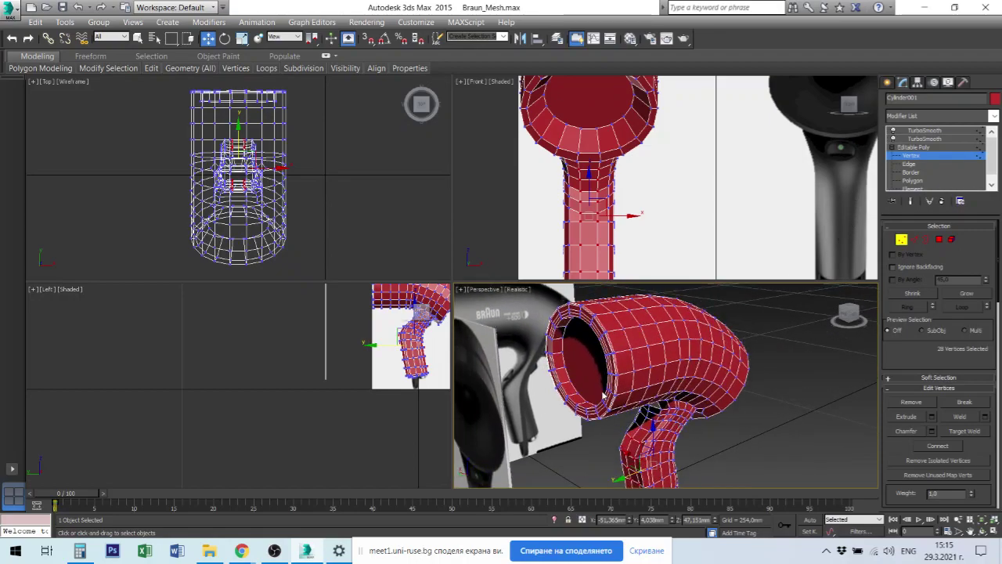
pyautogui.scroll(-1, 686, 459)
pyautogui.scroll(-2, 686, 459)
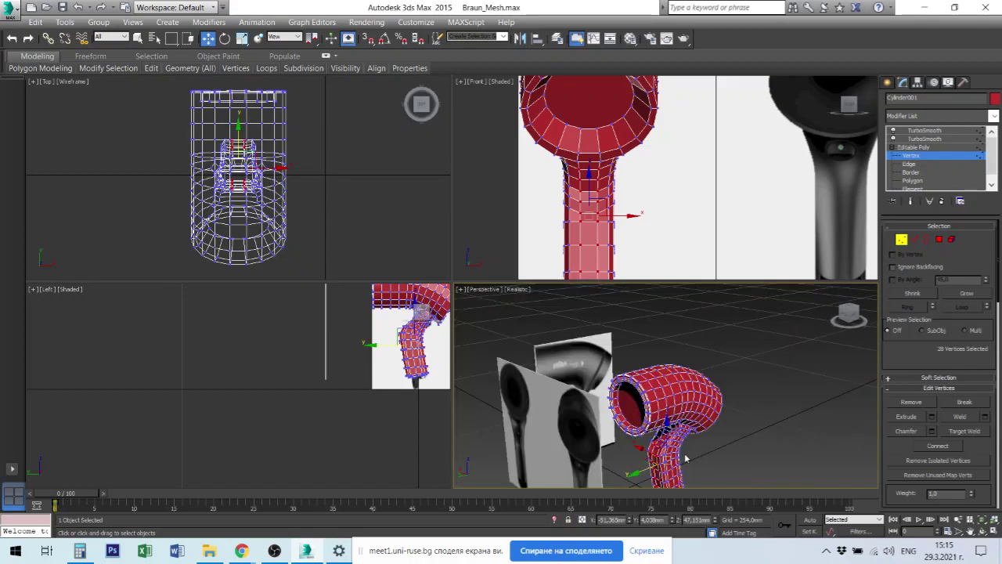
pyautogui.scroll(-3, 661, 438)
pyautogui.scroll(2, 662, 439)
pyautogui.scroll(1, 662, 439)
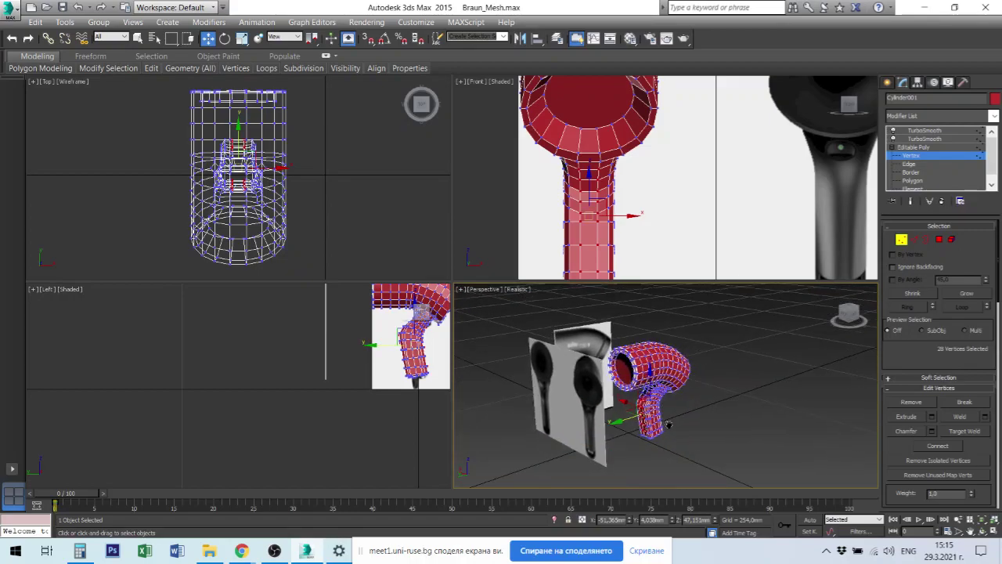
pyautogui.scroll(4, 648, 454)
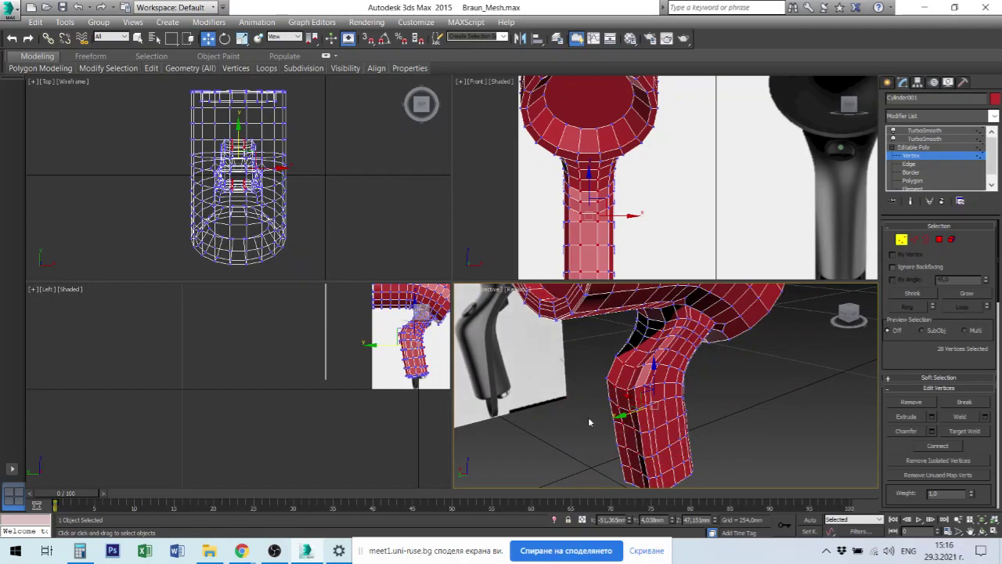
# - Deselect the vertices, frame the handle bottom in the Left view, and switch to Polygon level
pyautogui.click(193, 301)
pyautogui.moveTo(376, 391); pyautogui.dragTo(224, 427, button='middle')
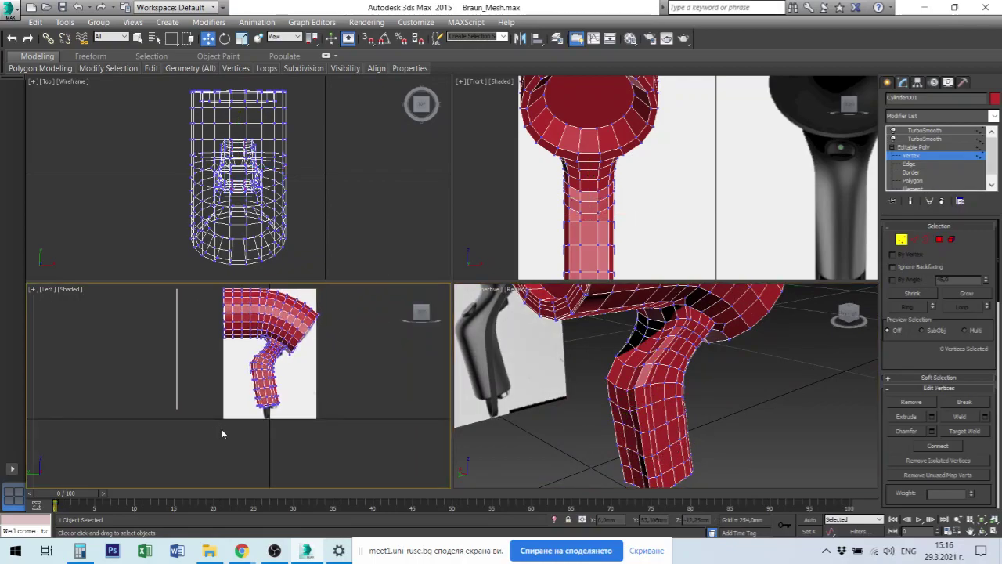
pyautogui.scroll(-4, 267, 412)
pyautogui.scroll(5, 266, 412)
pyautogui.scroll(3, 266, 413)
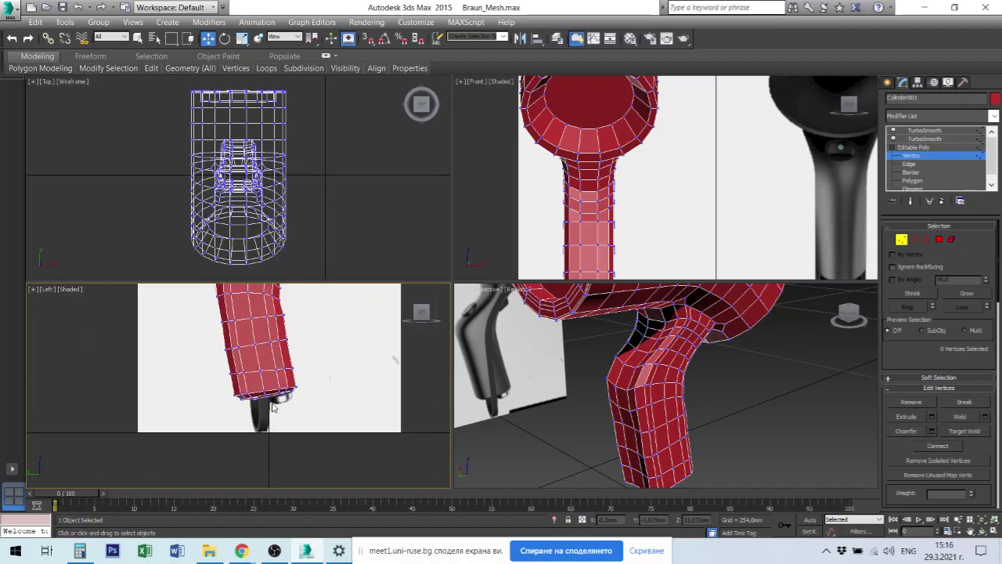
pyautogui.click(912, 180)
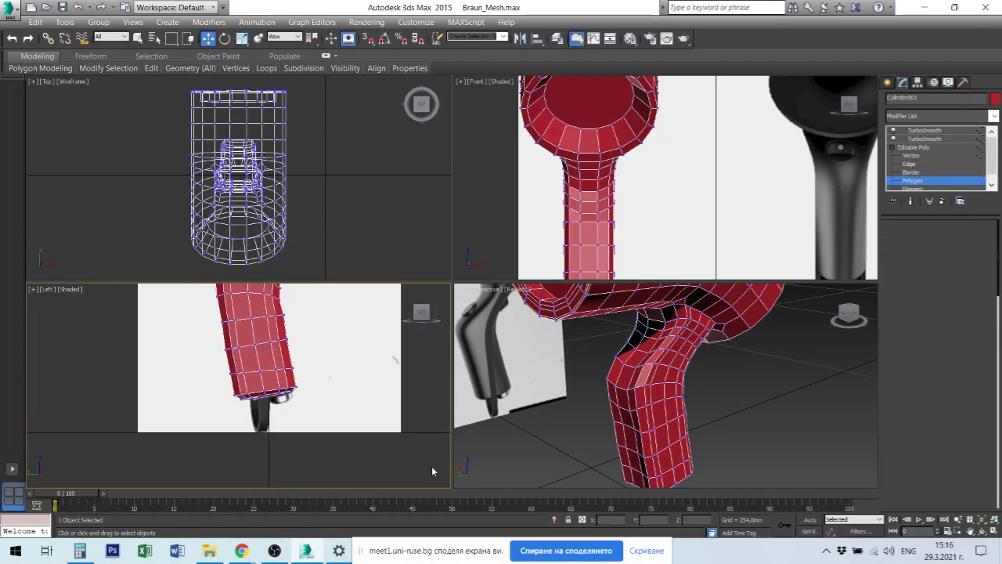
# - Marquee-select the polygons at the handle's lower end in the Left view and delete them
pyautogui.click(263, 404)
pyautogui.moveTo(219, 335); pyautogui.dragTo(333, 436)
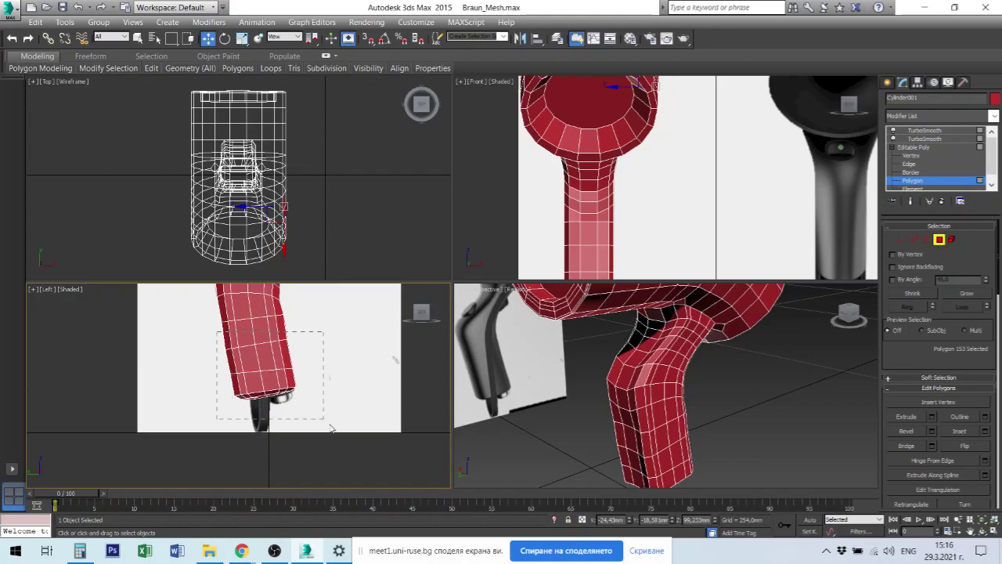
pyautogui.press('Delete')
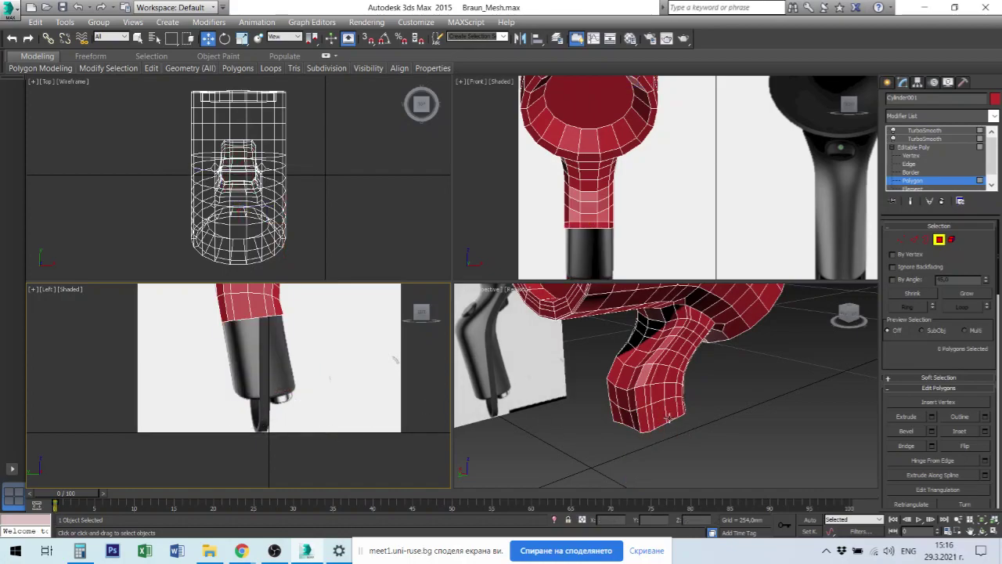
# - Select the lower neck polygons above the black reference grip and delete them as well
pyautogui.moveTo(313, 365); pyautogui.dragTo(284, 405, button='middle')
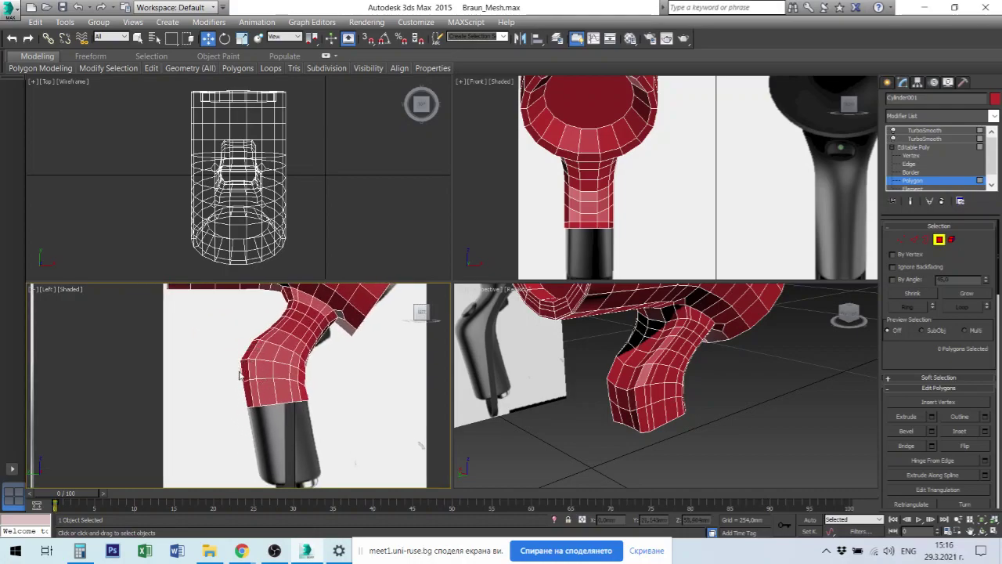
pyautogui.moveTo(235, 370); pyautogui.dragTo(335, 430)
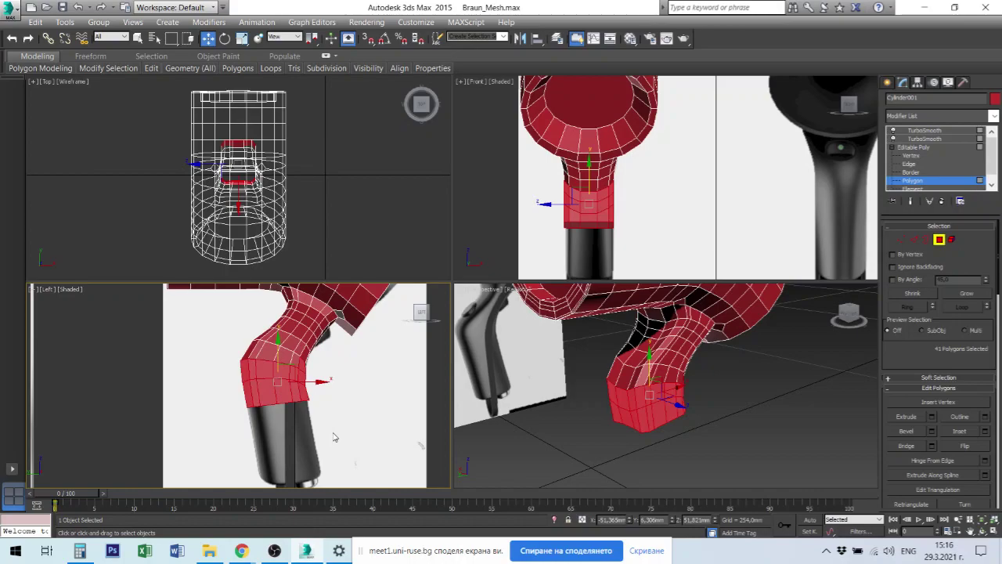
pyautogui.click(316, 419)
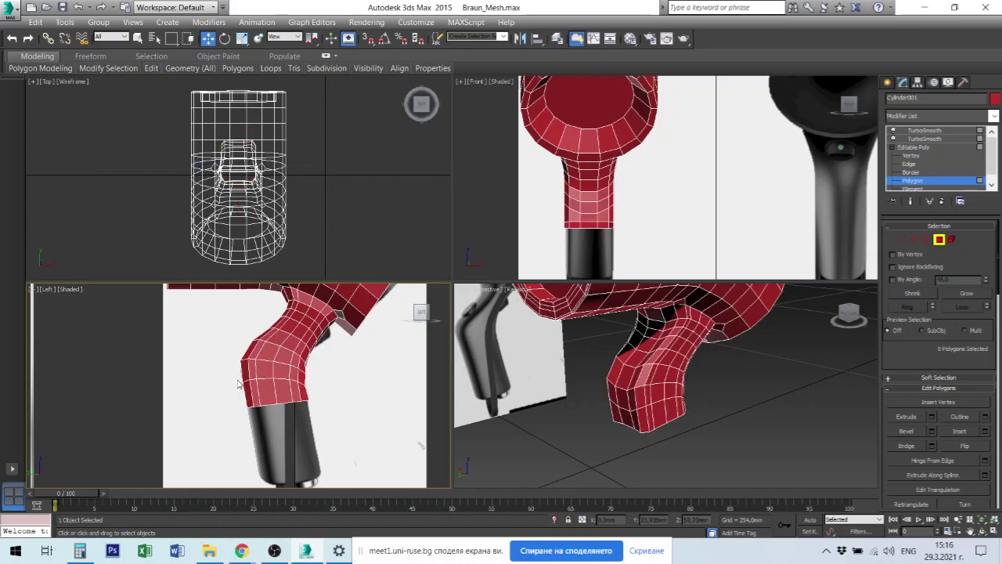
pyautogui.moveTo(238, 379)
pyautogui.mouseDown()
pyautogui.moveTo(285, 418)
pyautogui.moveTo(321, 429)
pyautogui.mouseUp()
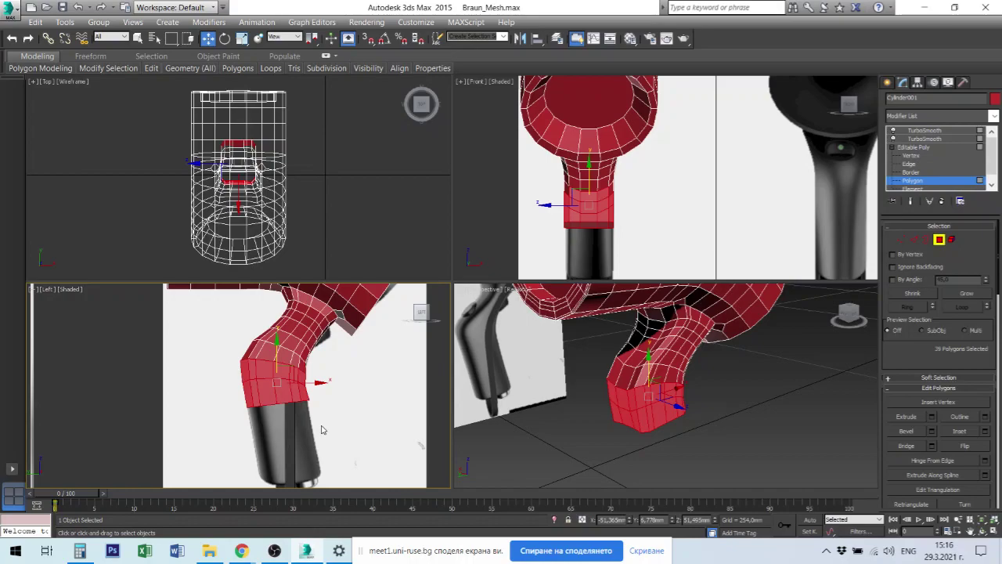
pyautogui.press('Delete')
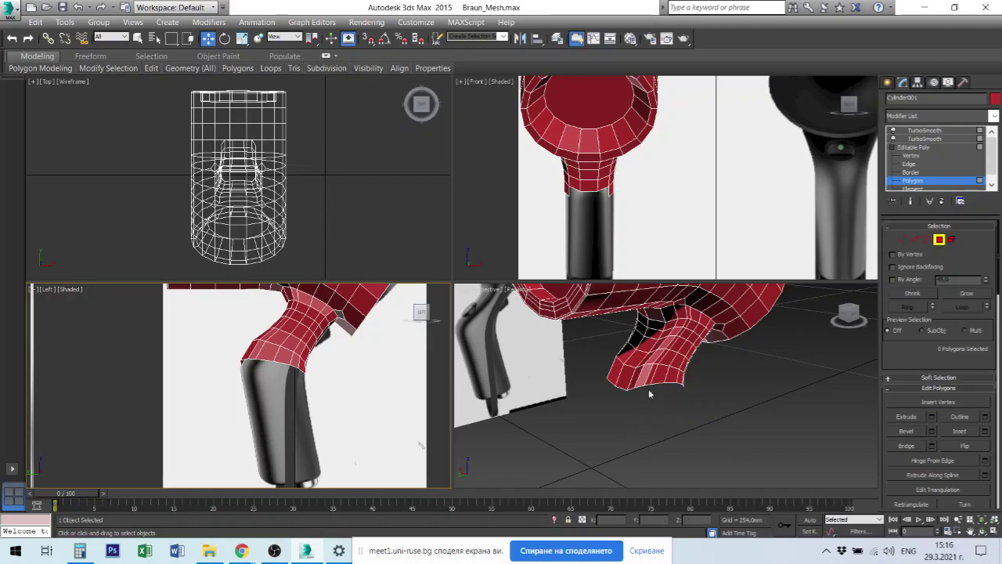
pyautogui.moveTo(677, 392)
pyautogui.keyDown('alt'); pyautogui.mouseDown(button='middle')
pyautogui.moveTo(701, 302)
pyautogui.moveTo(653, 405)
pyautogui.moveTo(660, 393)
pyautogui.mouseUp(button='middle'); pyautogui.keyUp('alt')
# - Undo the neck deletion, refine the neck polygon selection, and delete that band again
pyautogui.hotkey('ctrl', 'z')
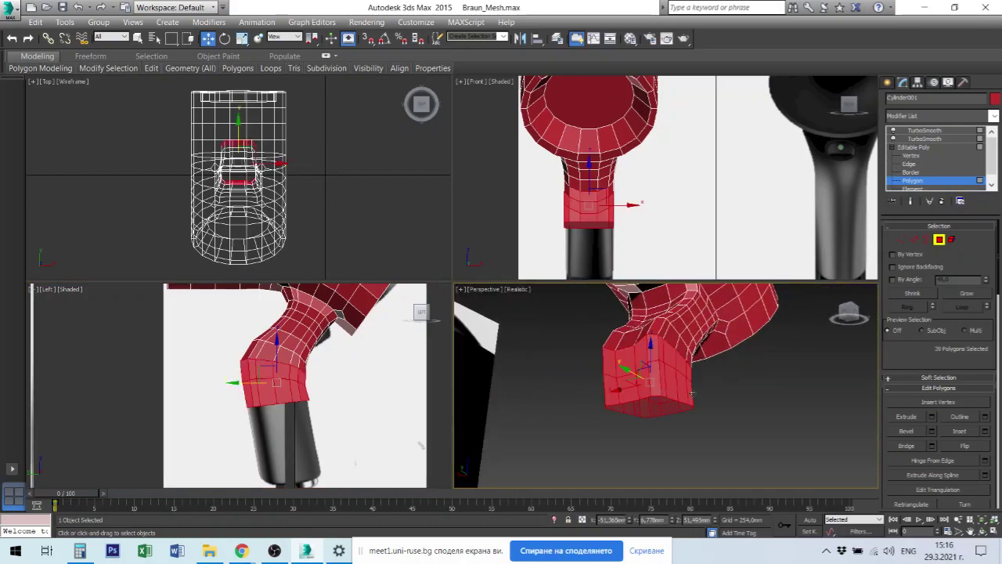
pyautogui.keyDown('alt'); pyautogui.moveTo(685, 388); pyautogui.dragTo(697, 380, button='middle'); pyautogui.keyUp('alt')
pyautogui.scroll(5, 696, 381)
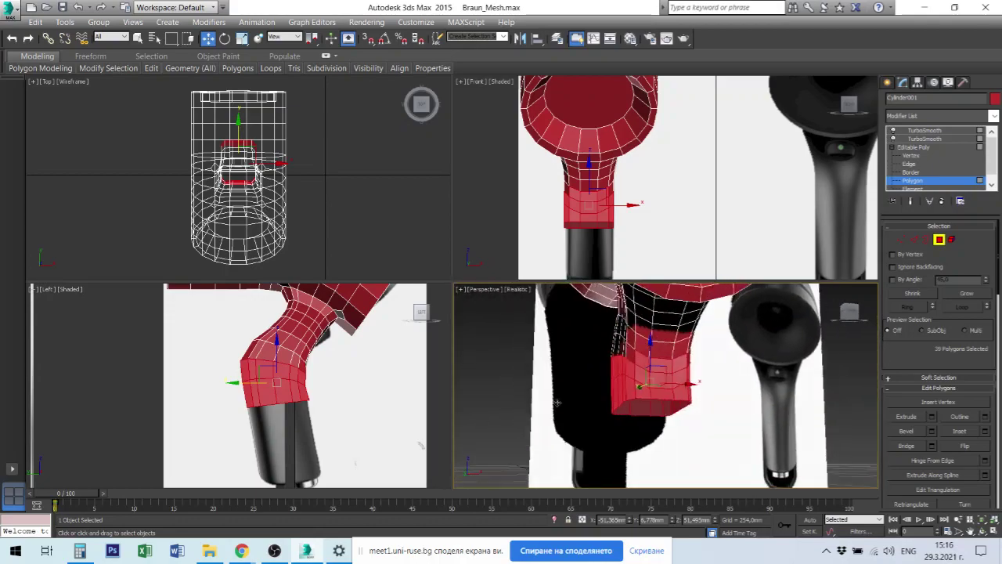
pyautogui.scroll(-2, 706, 376)
pyautogui.scroll(-1, 705, 378)
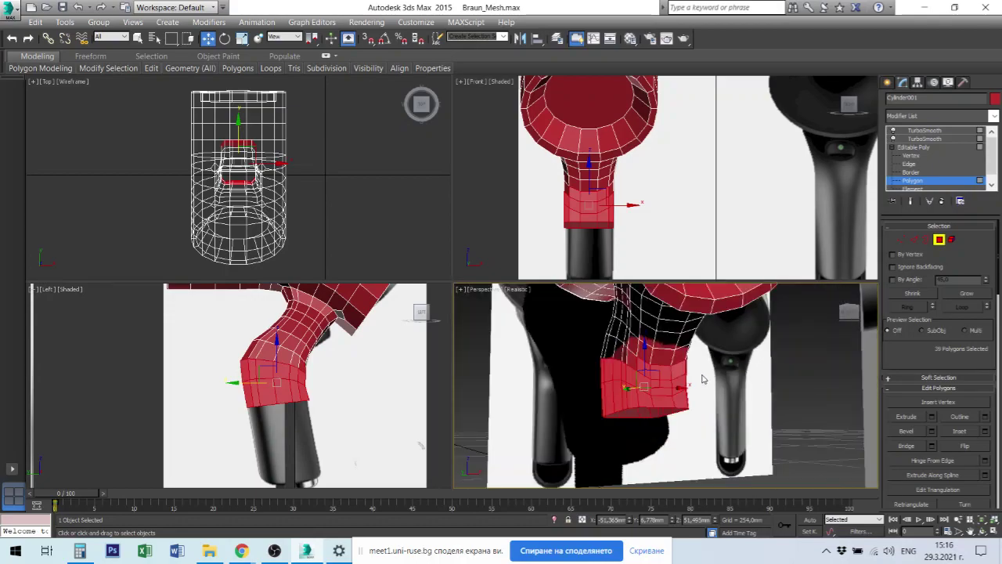
pyautogui.scroll(-1, 686, 372)
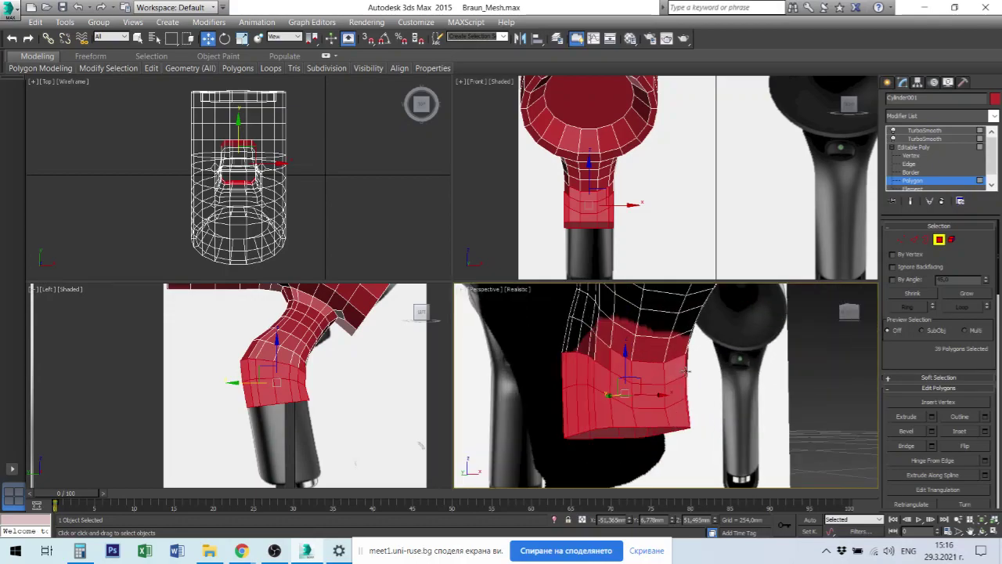
pyautogui.keyDown('shift'); pyautogui.click(625, 345); pyautogui.keyUp('shift')
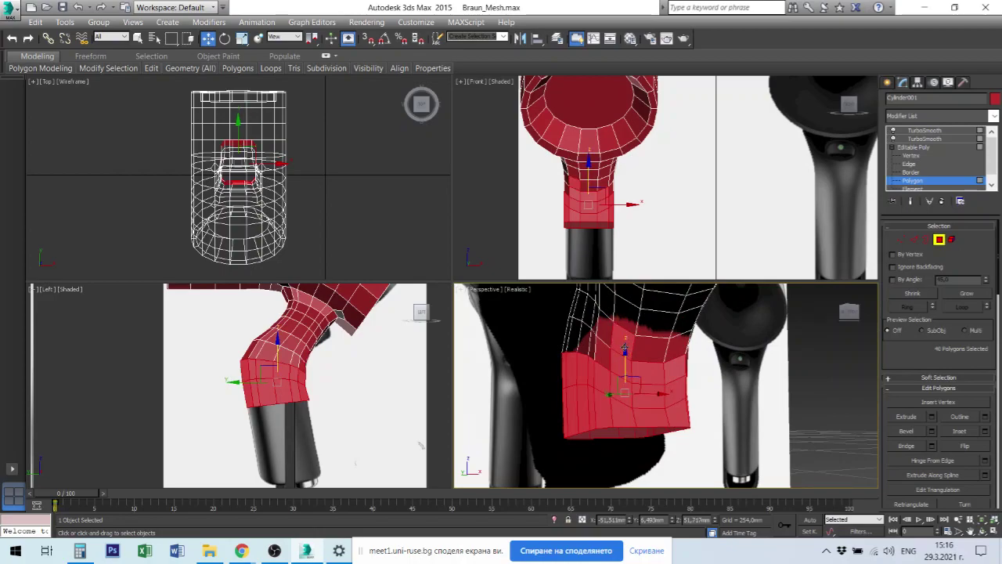
pyautogui.keyDown('alt'); pyautogui.click(630, 354); pyautogui.keyUp('alt')
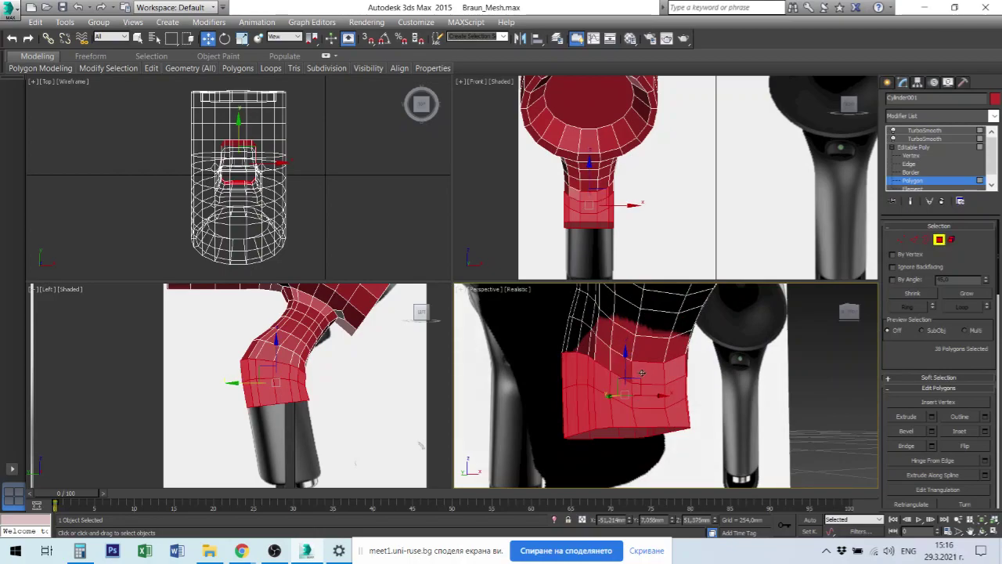
pyautogui.moveTo(642, 373)
pyautogui.keyDown('alt'); pyautogui.mouseDown(button='middle')
pyautogui.moveTo(624, 376)
pyautogui.moveTo(769, 396)
pyautogui.mouseUp(button='middle'); pyautogui.keyUp('alt')
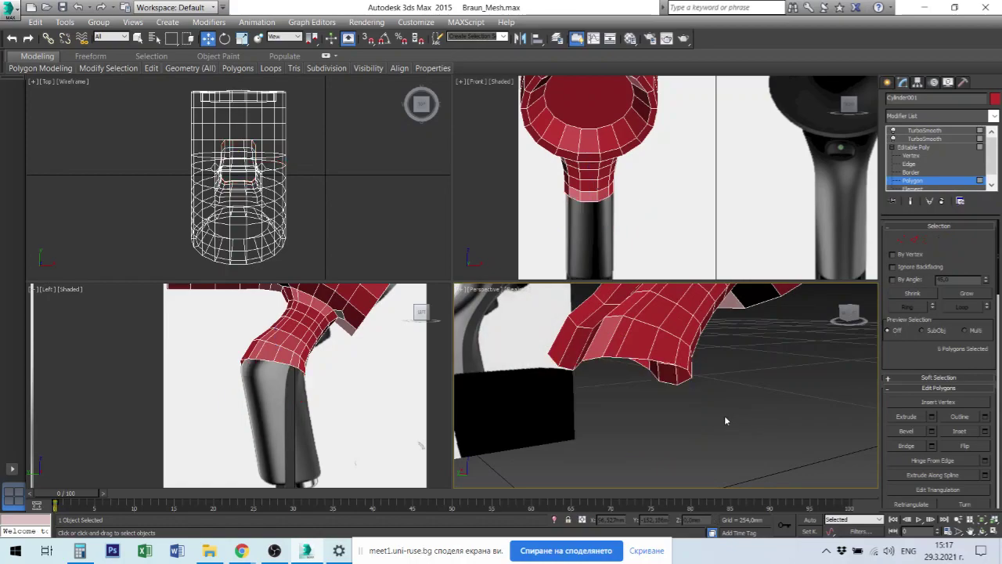
pyautogui.press('Delete')
# - Undo the deletions to restore the full-length handle and orbit to check it against the reference planes
pyautogui.scroll(3, 257, 348)
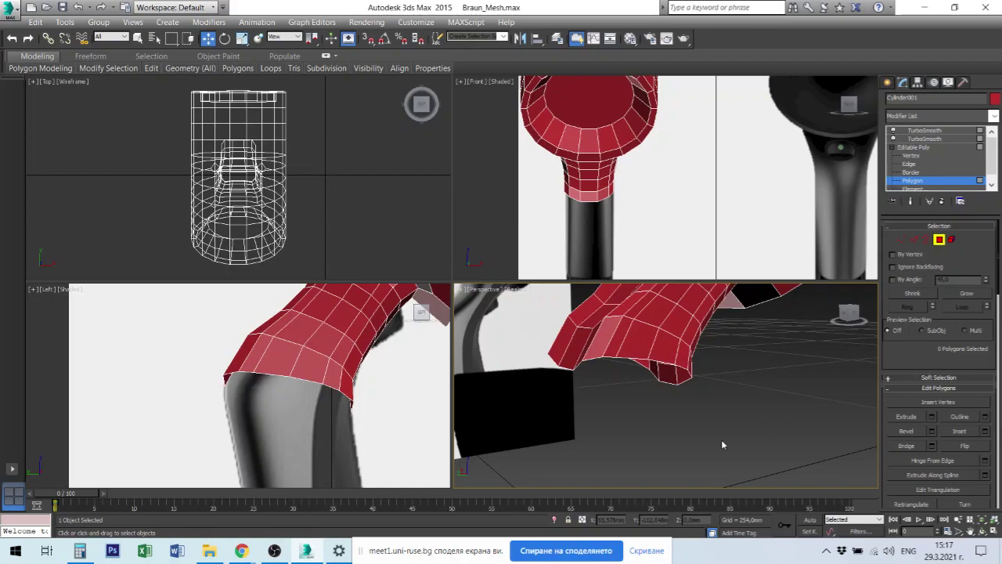
pyautogui.hotkey('ctrl', 'z')
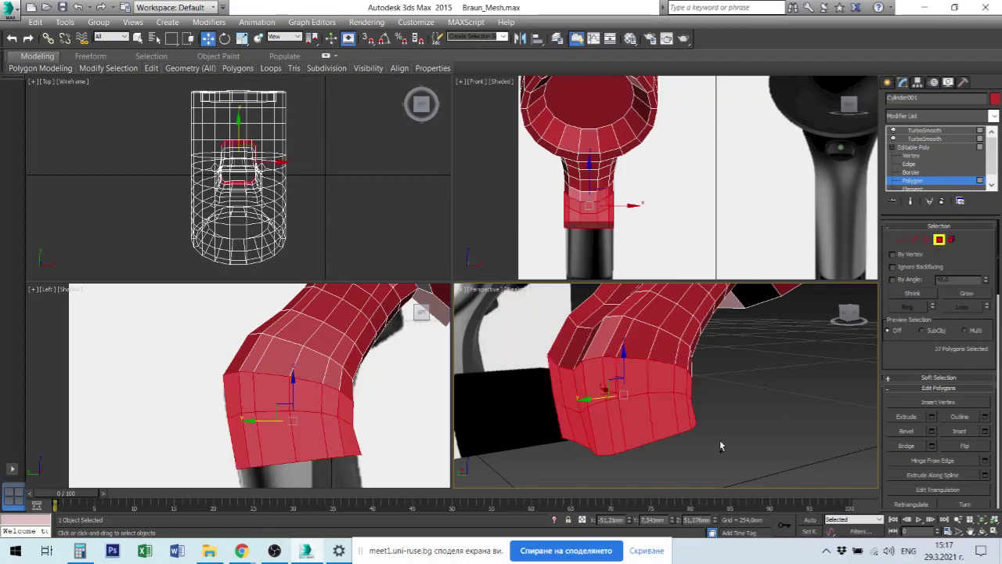
pyautogui.hotkey('ctrl', 'z')
pyautogui.hotkey('ctrl', 'z')
pyautogui.hotkey('ctrl', 'z')
pyautogui.hotkey('ctrl', 'z')
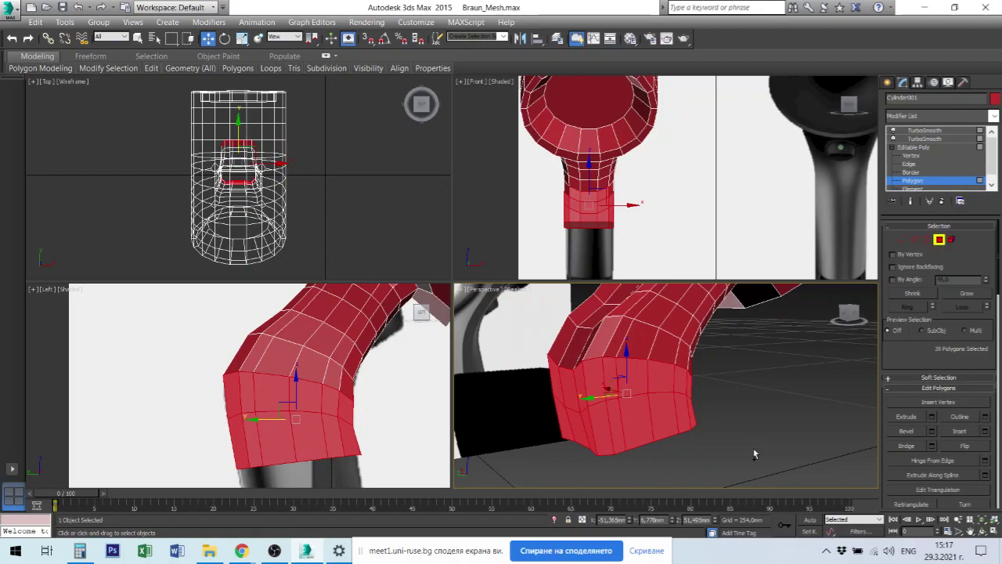
pyautogui.hotkey('ctrl', 'z')
pyautogui.hotkey('ctrl', 'z')
pyautogui.hotkey('ctrl', 'z')
pyautogui.hotkey('ctrl', 'z')
pyautogui.hotkey('ctrl', 'z')
pyautogui.hotkey('ctrl', 'z')
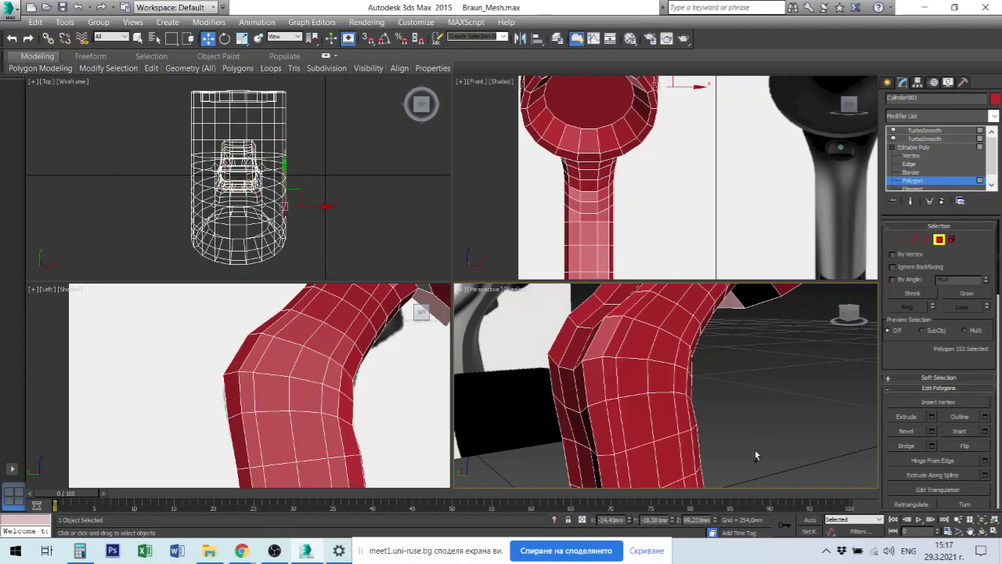
pyautogui.scroll(-10, 755, 455)
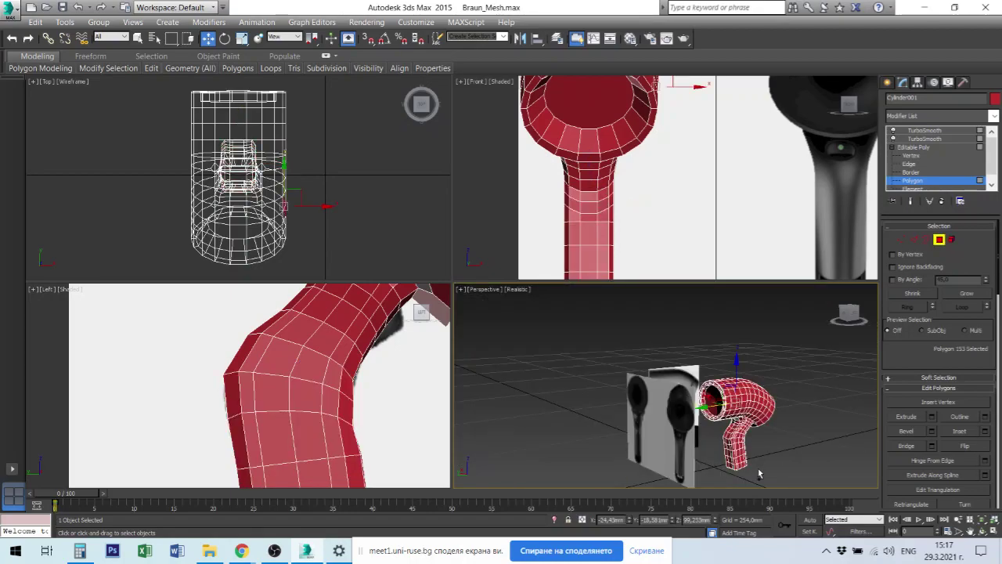
pyautogui.moveTo(758, 473)
pyautogui.keyDown('alt'); pyautogui.mouseDown(button='middle')
pyautogui.moveTo(706, 406)
pyautogui.moveTo(731, 355)
pyautogui.mouseUp(button='middle'); pyautogui.keyUp('alt')
pyautogui.scroll(3, 687, 389)
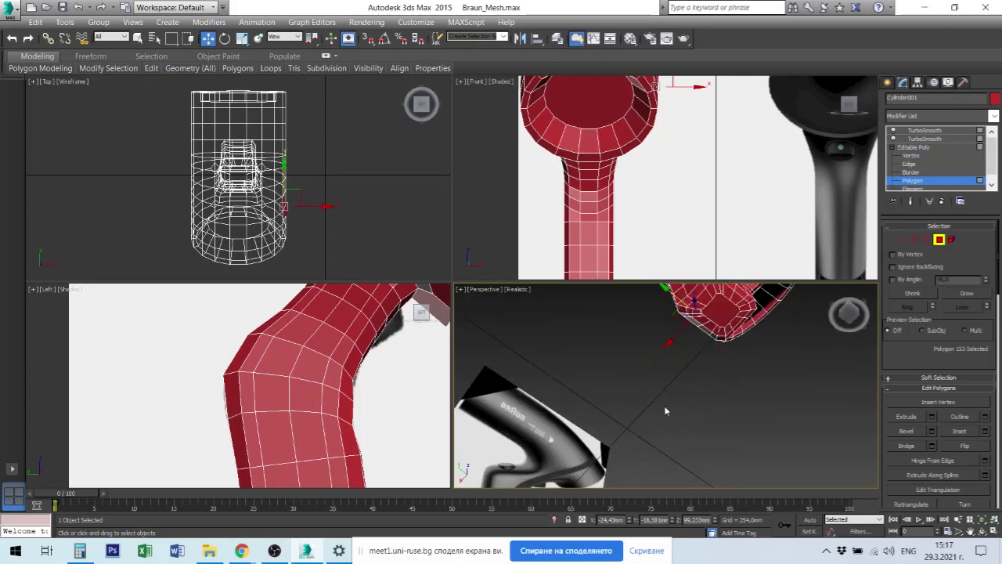
pyautogui.moveTo(689, 396)
pyautogui.keyDown('alt'); pyautogui.mouseDown(button='middle')
pyautogui.moveTo(670, 403)
pyautogui.moveTo(696, 432)
pyautogui.mouseUp(button='middle'); pyautogui.keyUp('alt')
pyautogui.scroll(-5, 698, 385)
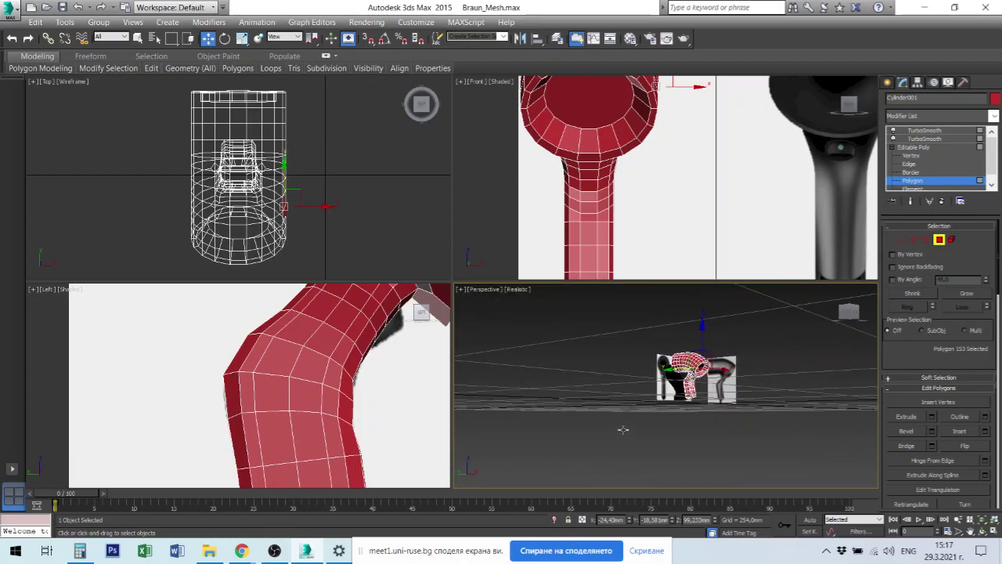